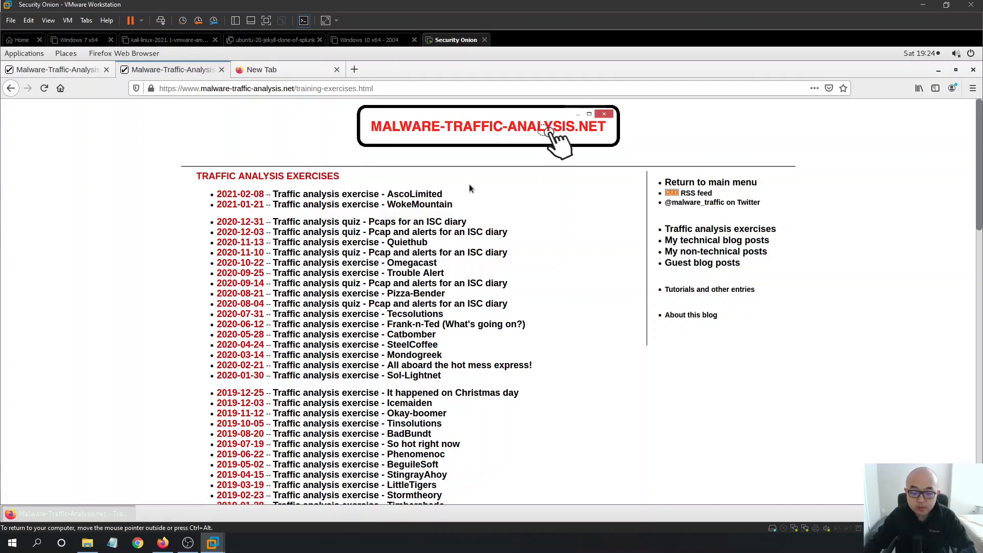
Look through the list of traffic analysis exercises and open the 2021-02-08 exercise AscoLimited.
scroll(665, 262, down, 5)
scroll(971, 265, down, 5)
scroll(972, 265, down, 4)
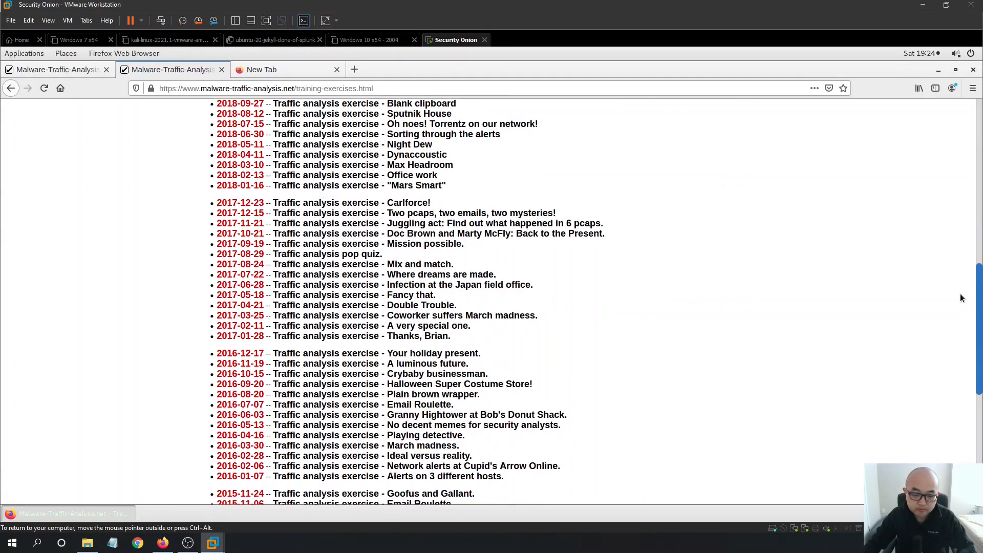
scroll(964, 346, down, 6)
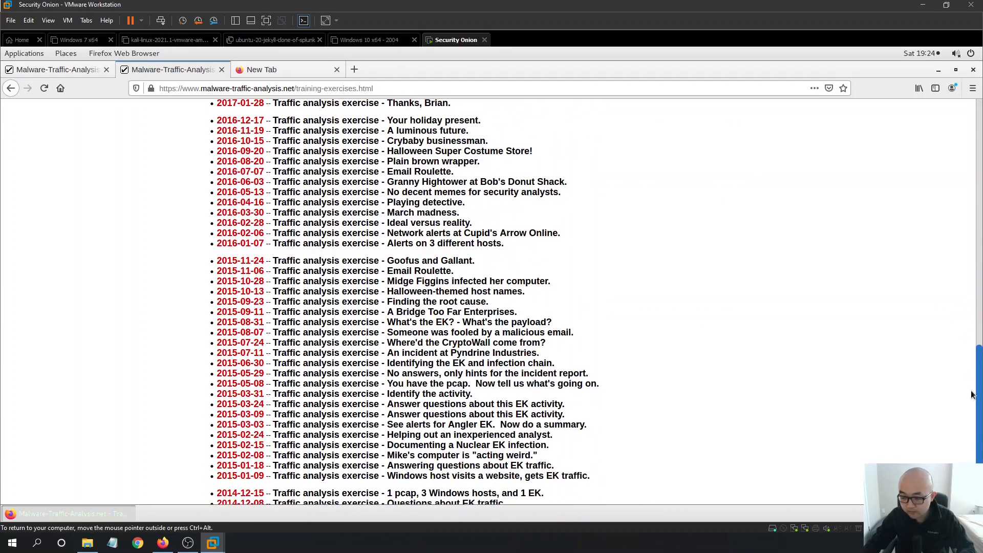
scroll(716, 149, up, 20)
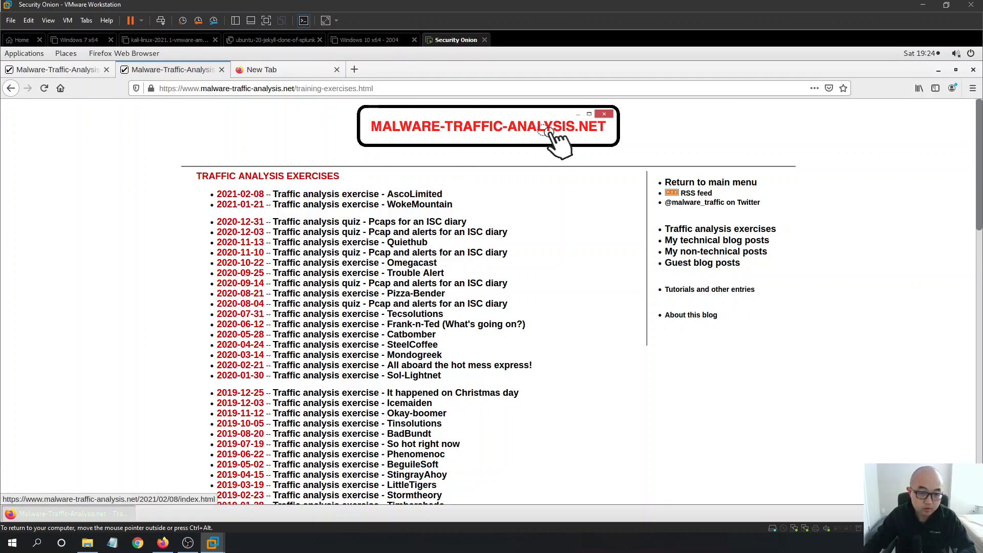
click(377, 198)
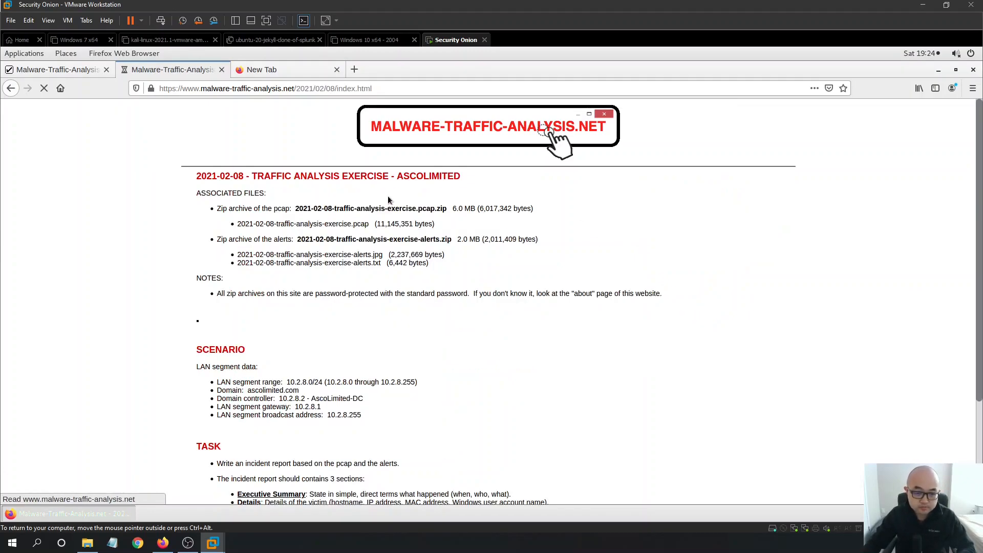
Read the AscoLimited exercise's scenario, incident report task and associated files.
scroll(525, 255, down, 3)
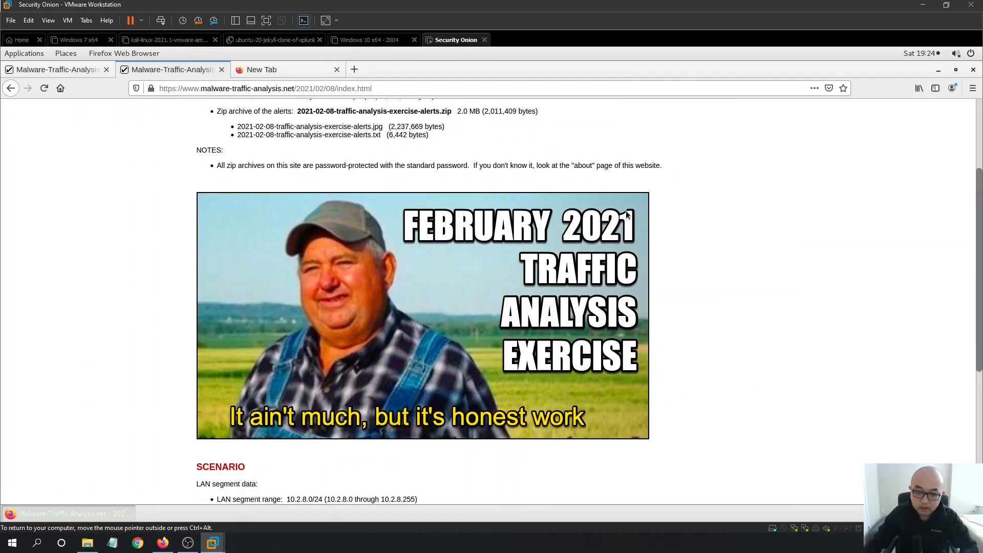
scroll(672, 249, down, 3)
scroll(450, 323, down, 2)
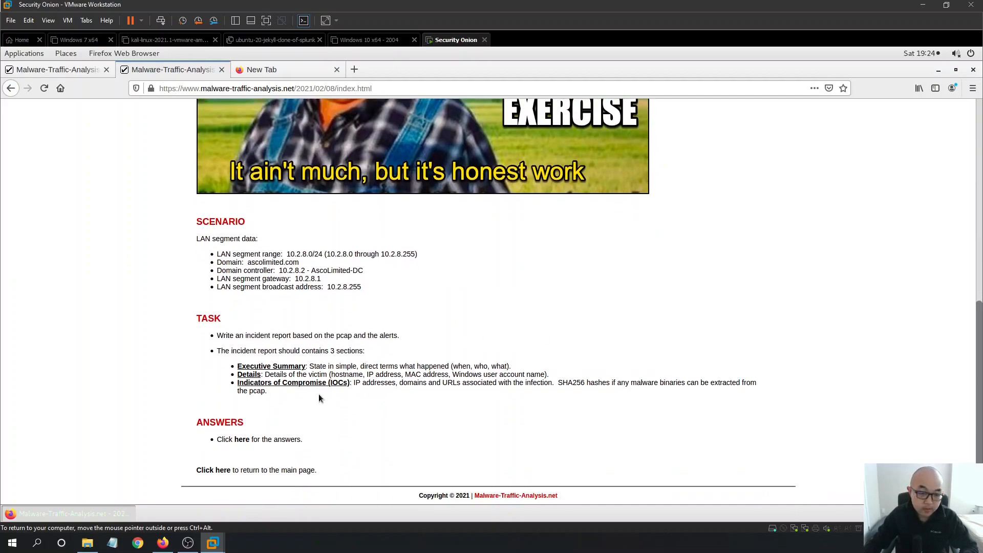
drag(276, 401, 211, 339)
click(456, 333)
scroll(381, 330, up, 10)
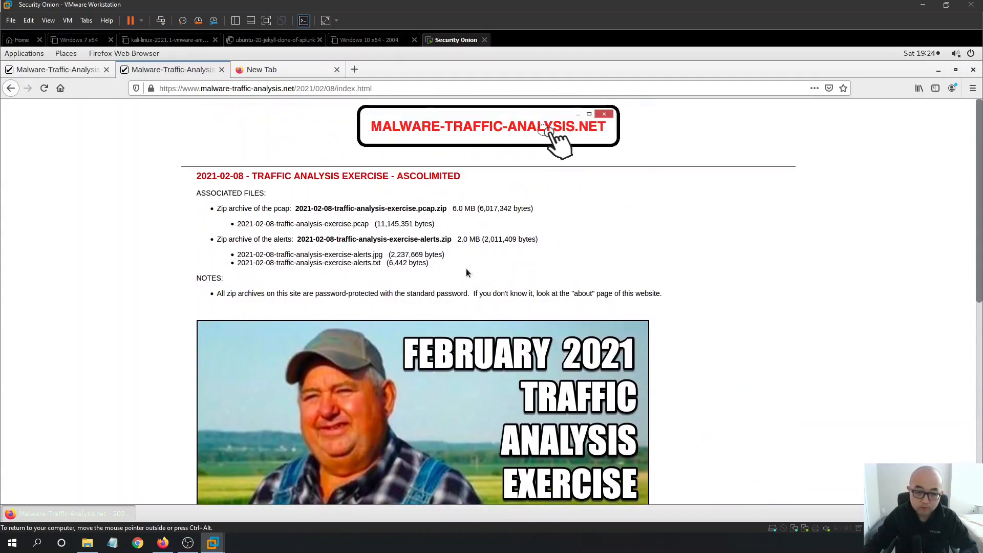
scroll(427, 311, down, 7)
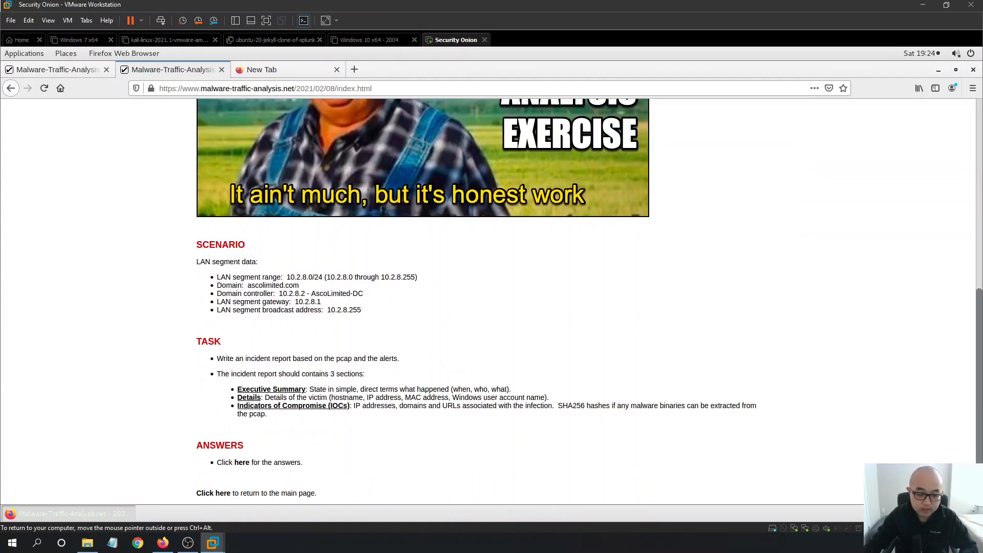
drag(275, 413, 527, 323)
click(416, 296)
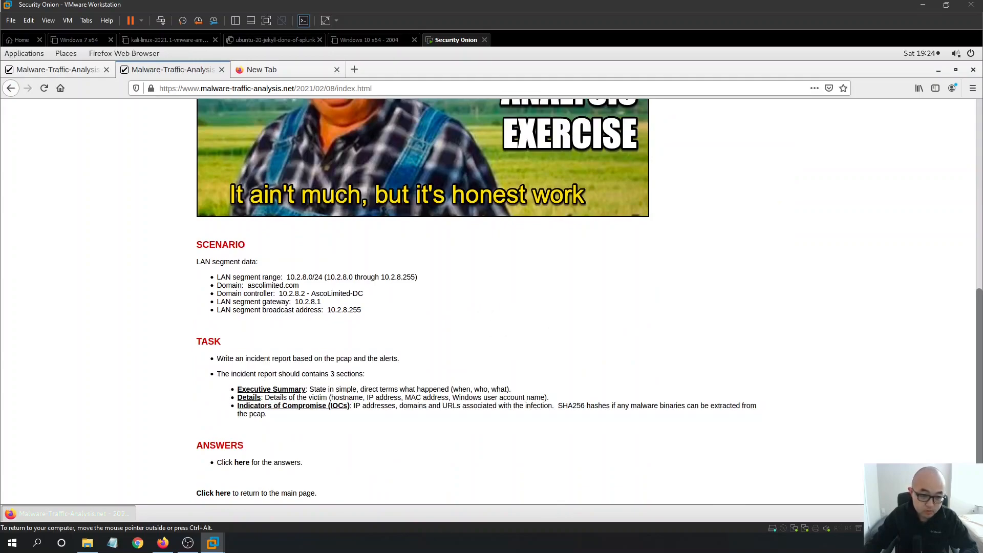
scroll(588, 336, up, 2)
scroll(588, 337, up, 5)
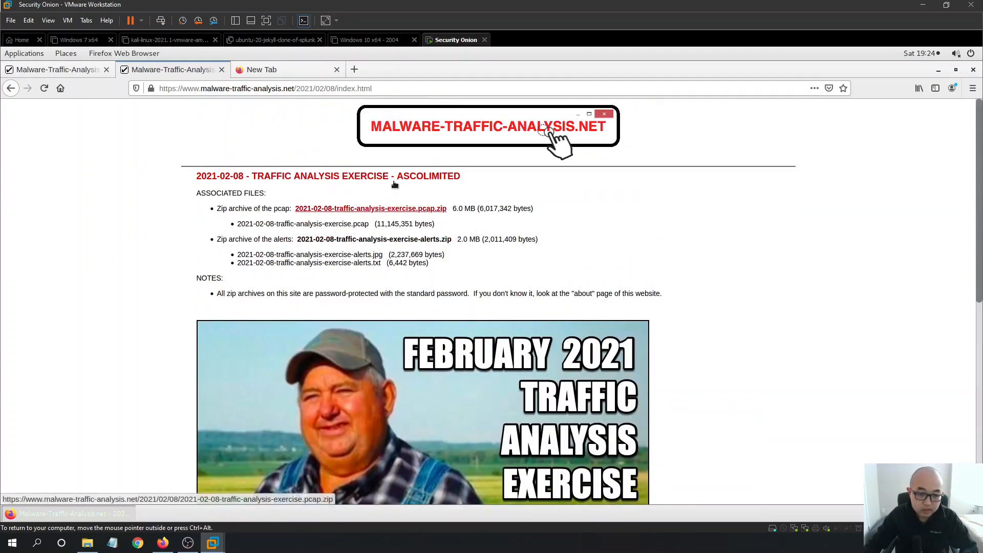
Download 2021-02-08-traffic-analysis-exercise.pcap.zip, choosing to save the file, and open its containing folder.
click(429, 210)
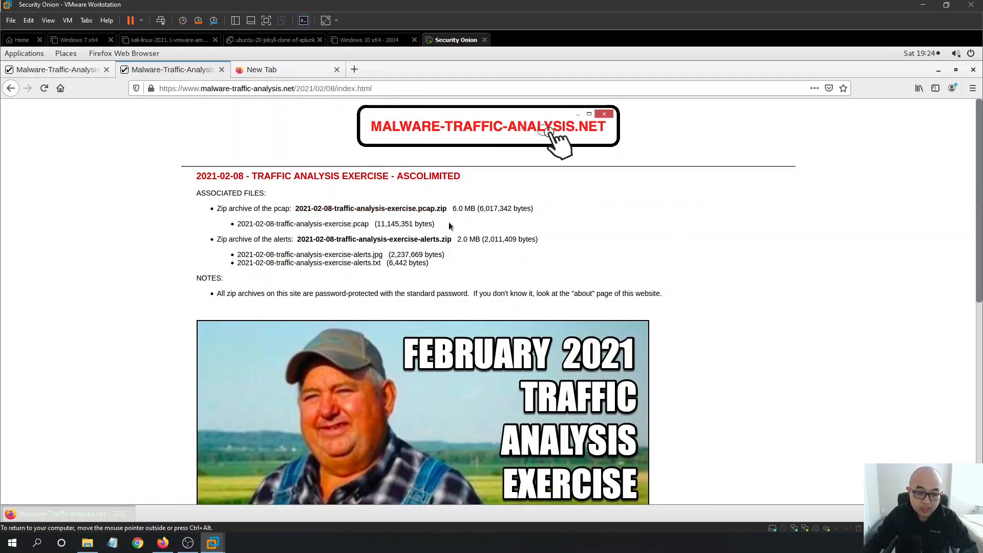
drag(486, 207, 602, 211)
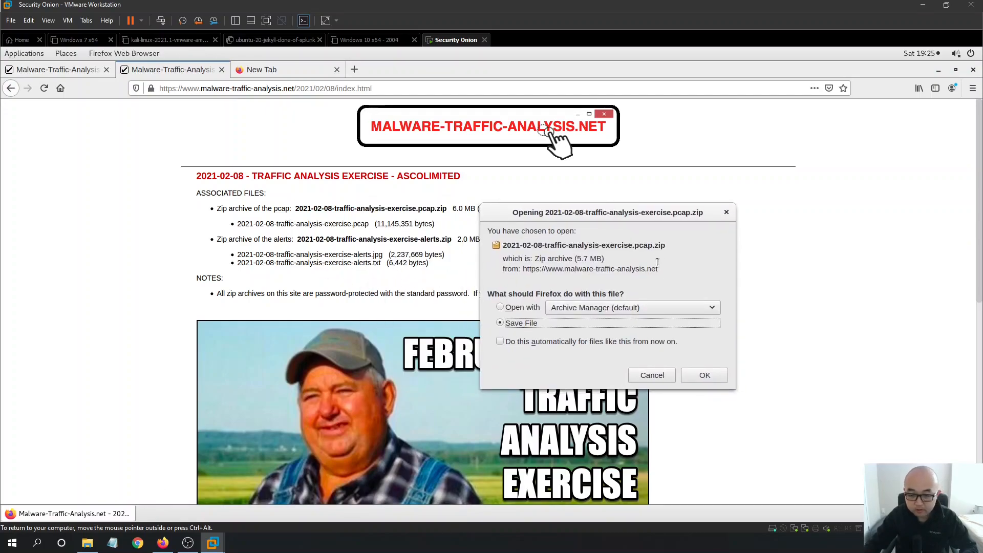
click(697, 374)
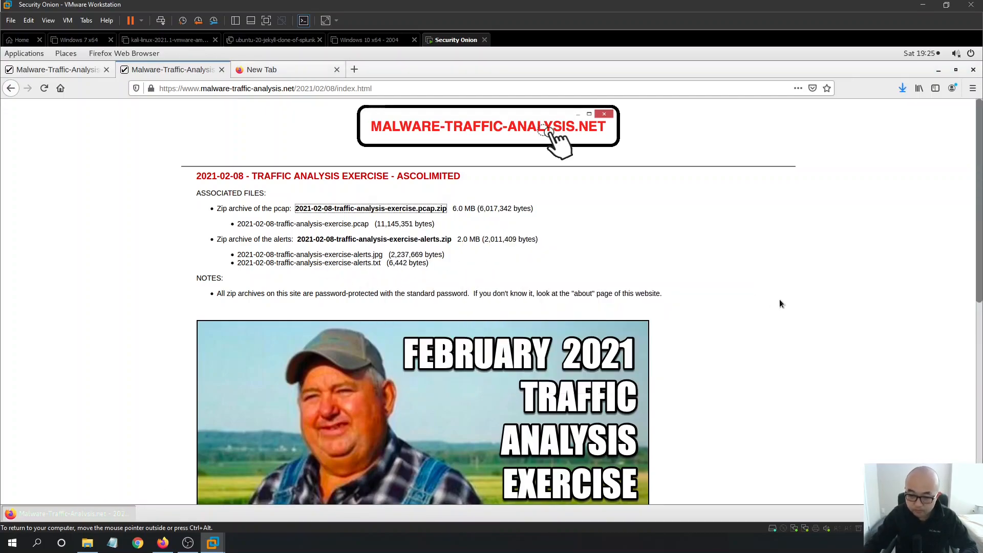
click(903, 92)
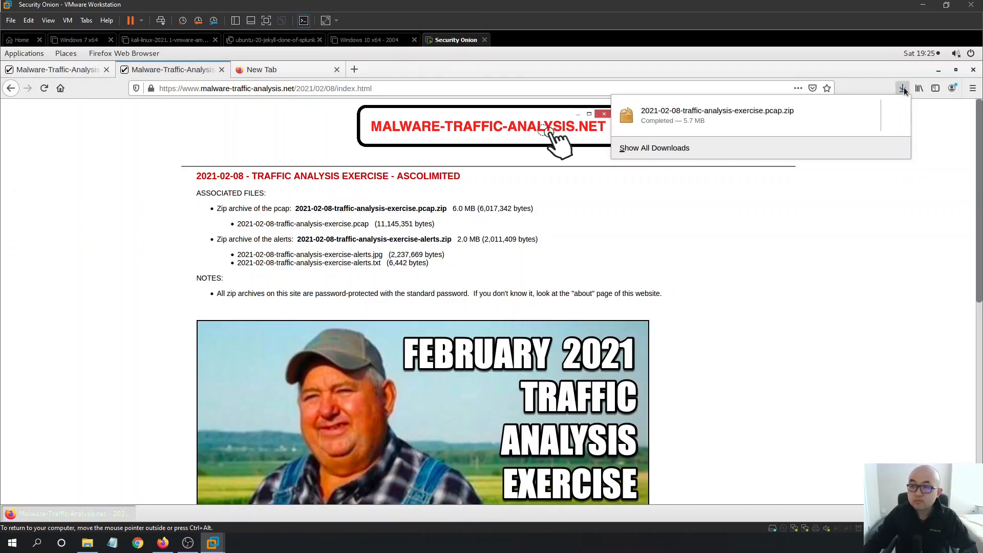
click(839, 286)
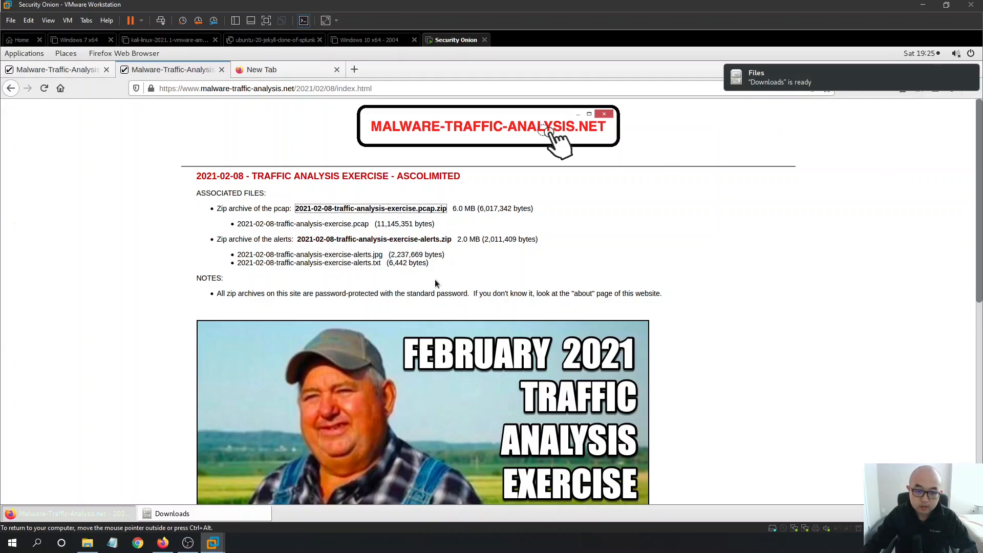
Download 2021-02-08-traffic-analysis-exercise-alerts.zip, choosing to save the file, and open its containing folder.
click(432, 240)
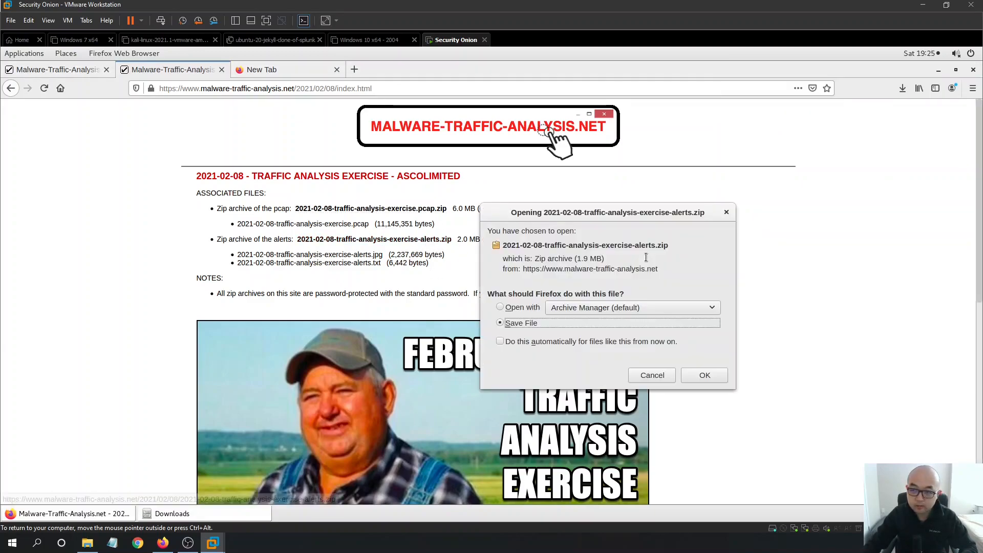
click(704, 375)
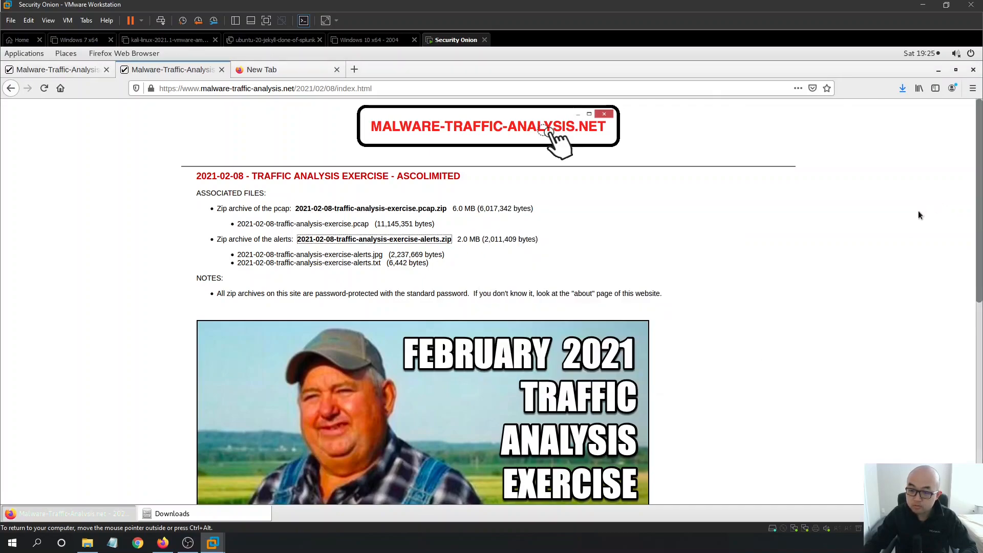
click(904, 89)
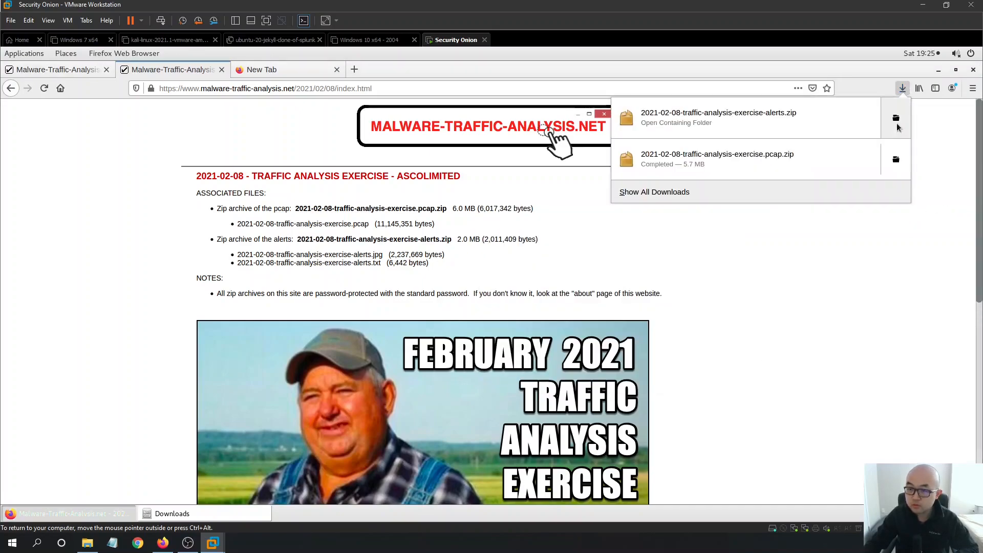
click(895, 120)
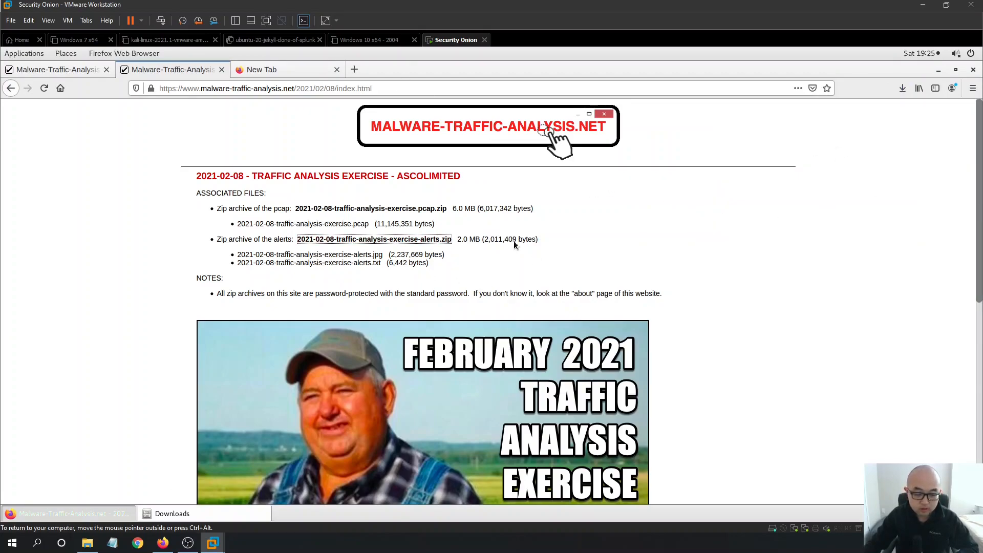
Minimize the browser and reposition the Downloads folder window clear of the desktop icons.
click(939, 70)
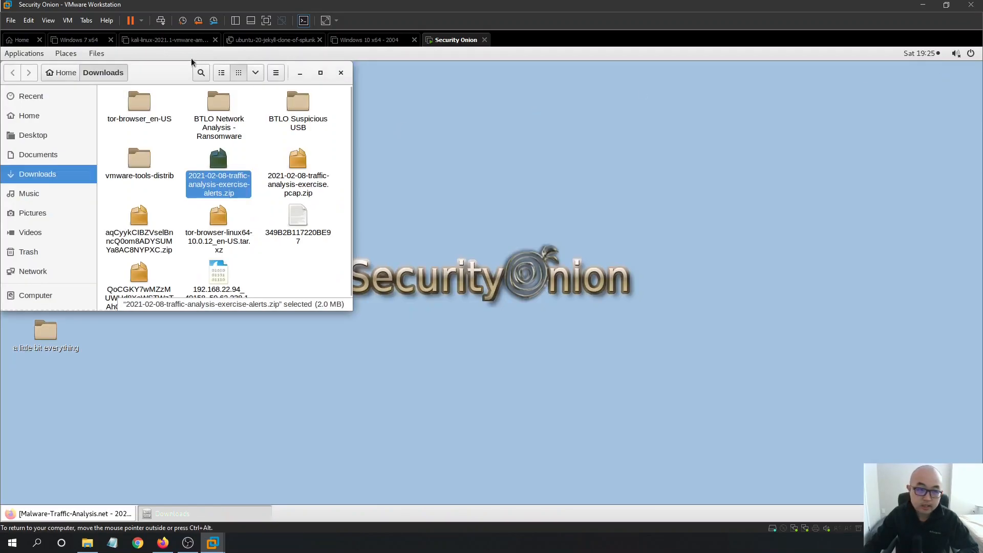
drag(168, 75, 452, 146)
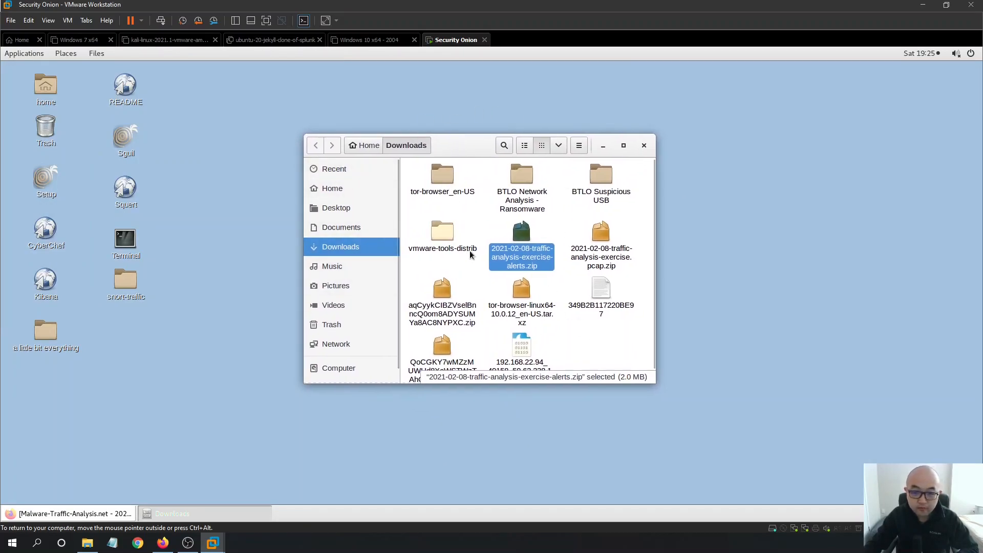
scroll(575, 328, down, 1)
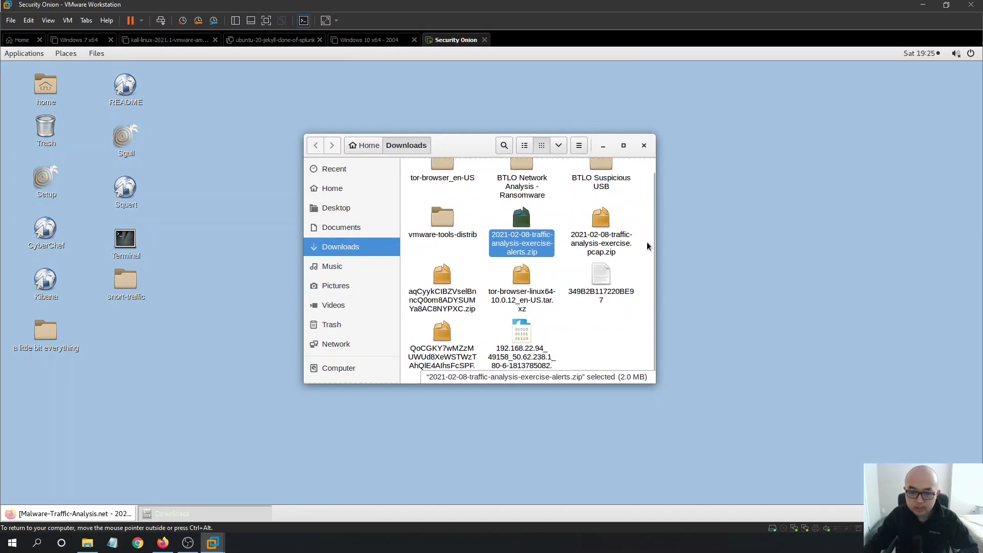
drag(421, 146, 366, 158)
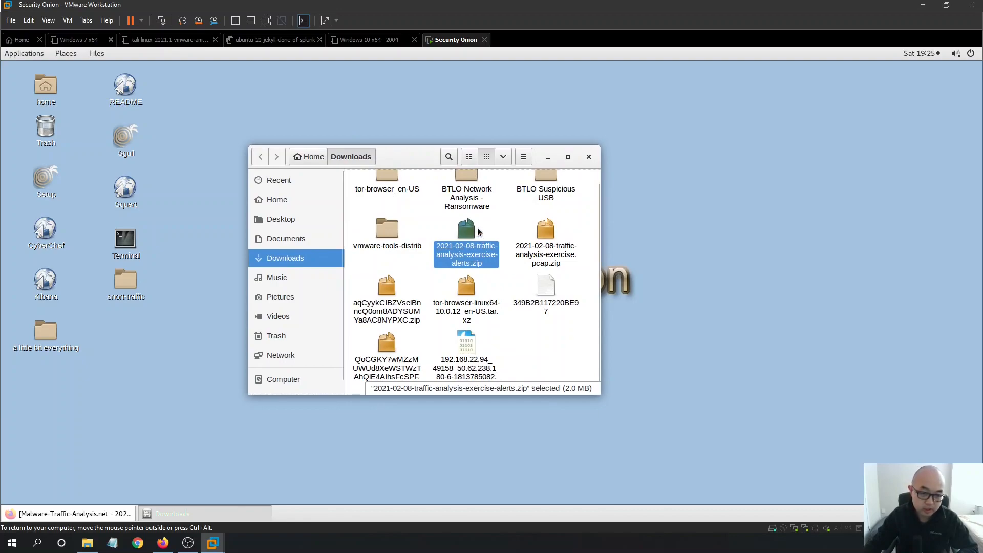
drag(420, 163, 437, 193)
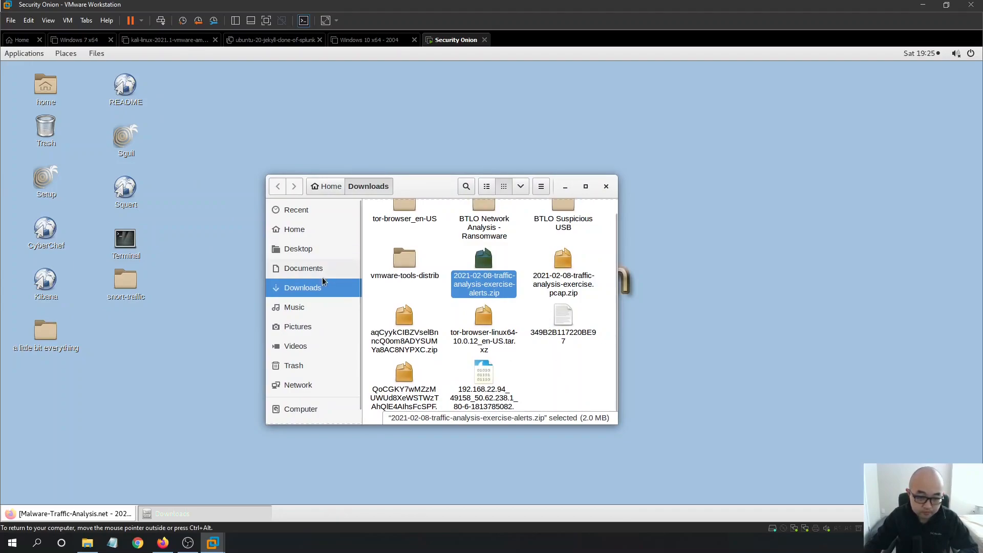
click(556, 375)
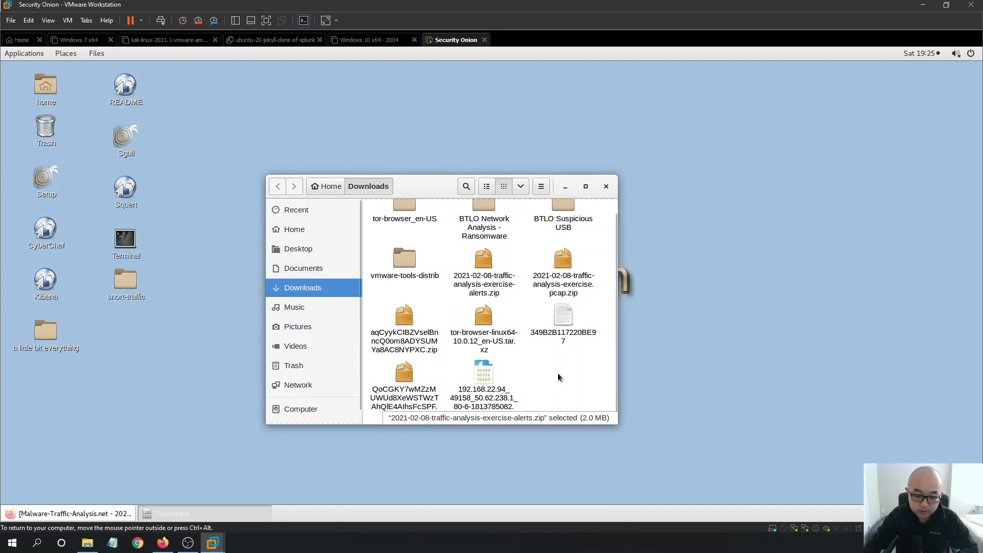
Move the exercise's alerts and pcap zip archives from Downloads to the desktop, and close the folder window.
click(493, 268)
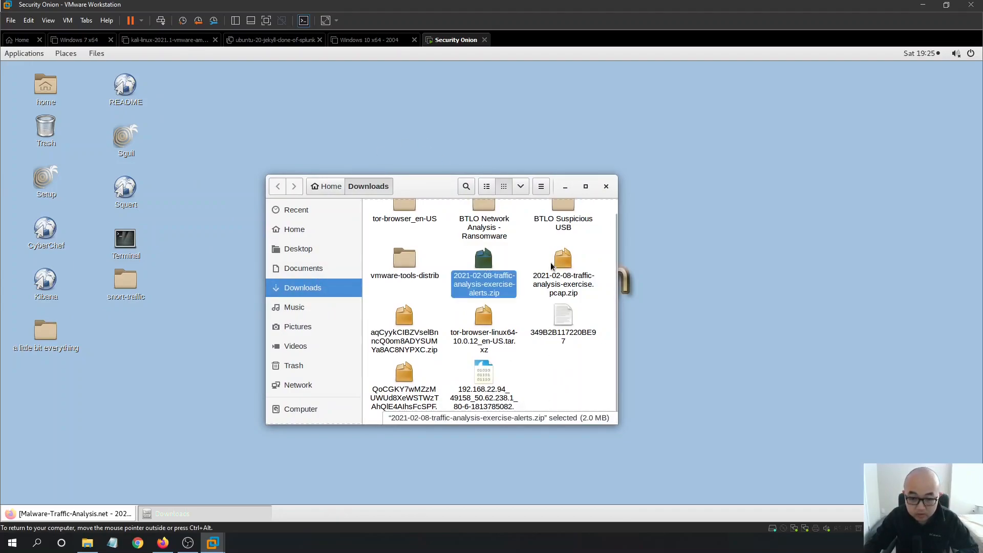
ctrl+click(552, 262)
right_click(561, 262)
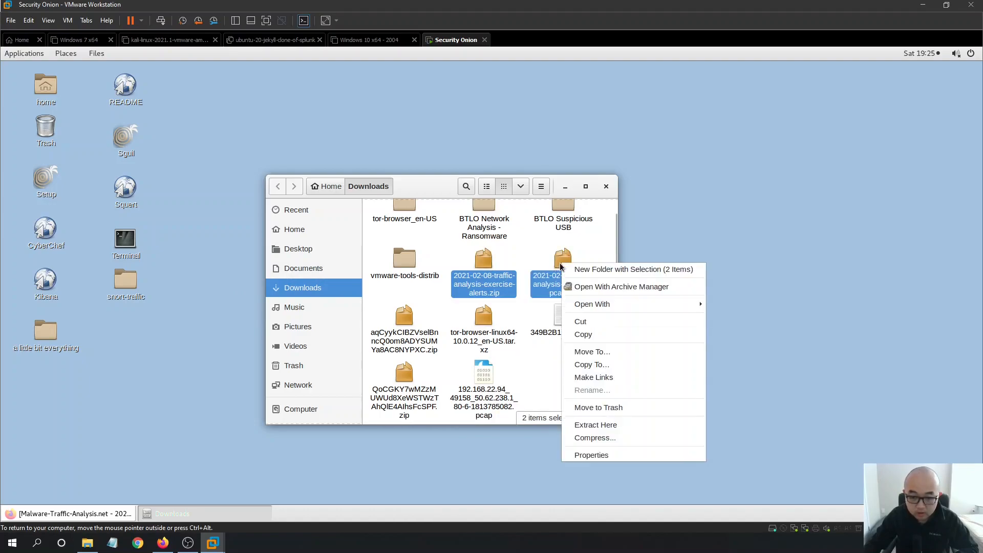
click(610, 323)
click(237, 238)
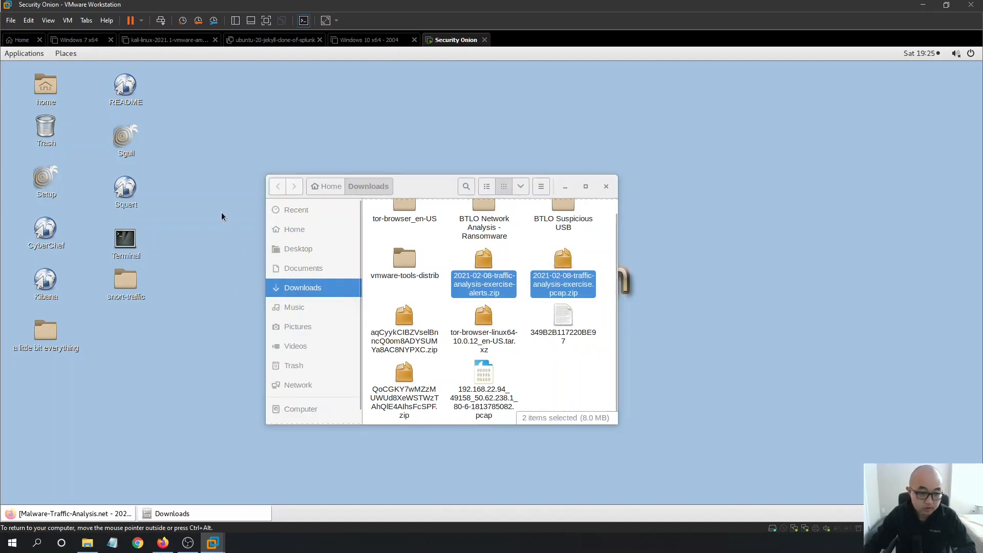
key(ctrl+v)
click(606, 187)
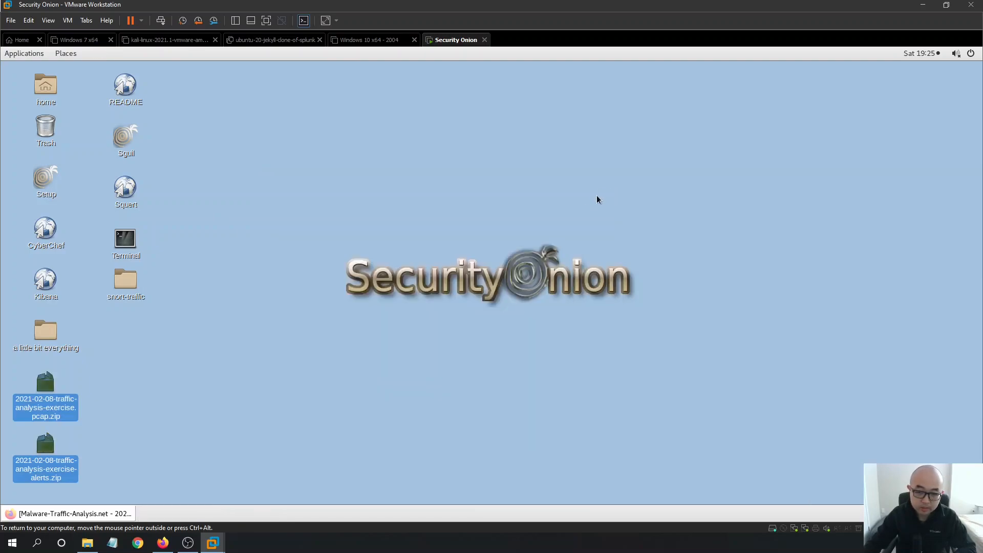
Open both zip archives in Archive Manager and extract the packet capture to the Desktop, entering the archive password.
right_click(43, 391)
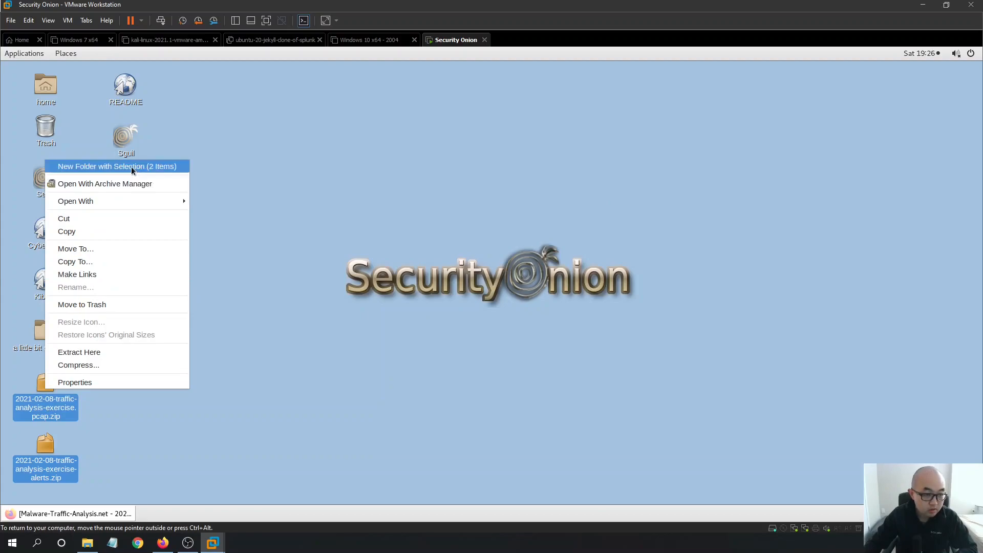
click(136, 189)
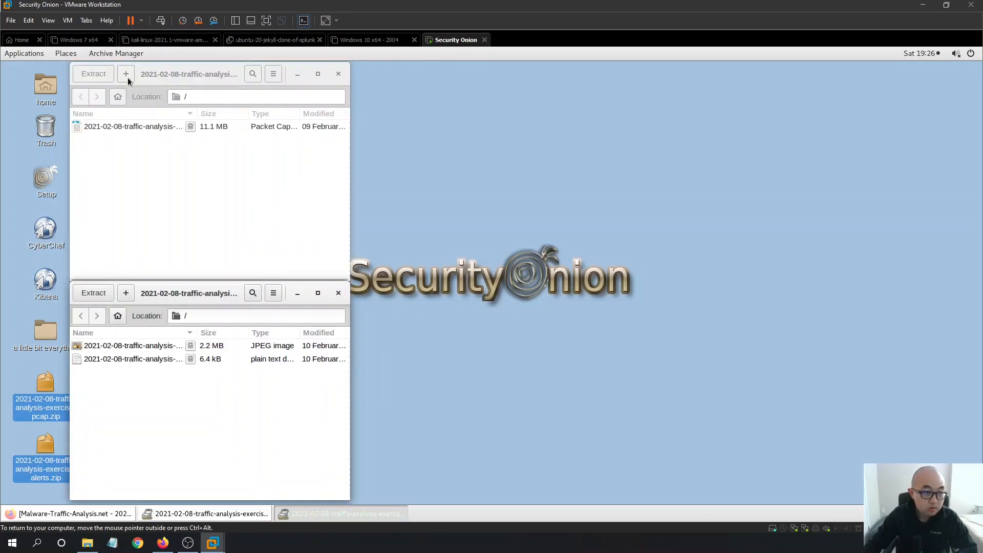
click(134, 125)
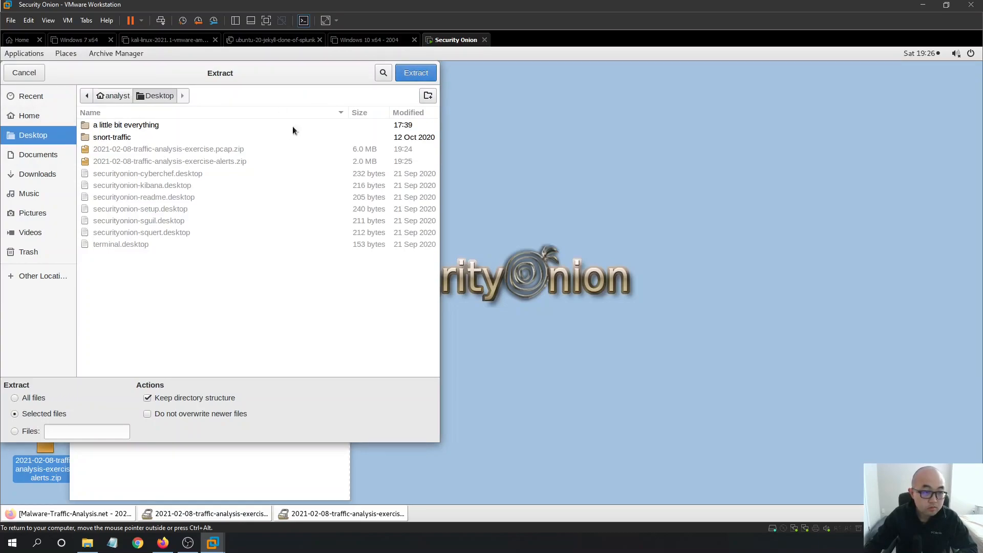
click(416, 73)
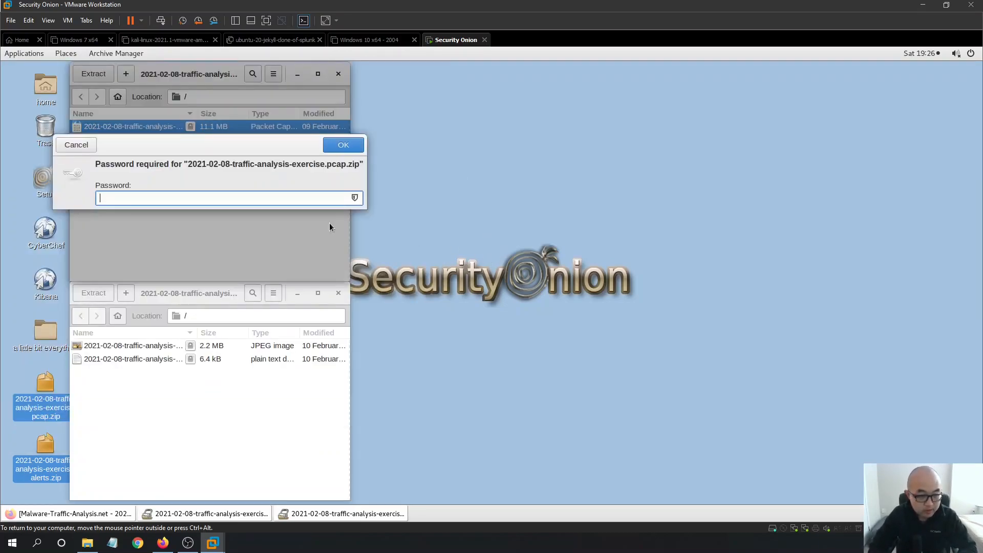
text(in)
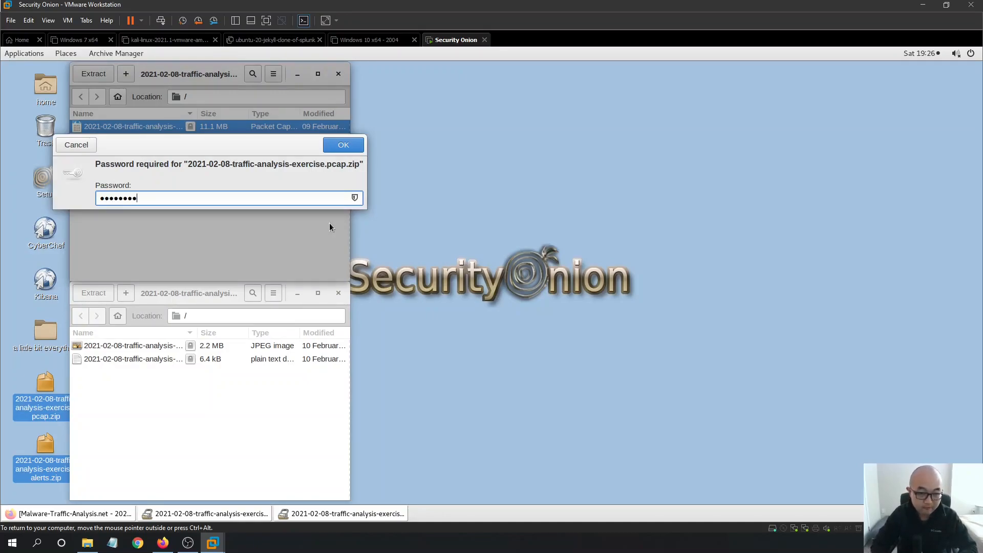
text(fected)
key(Return)
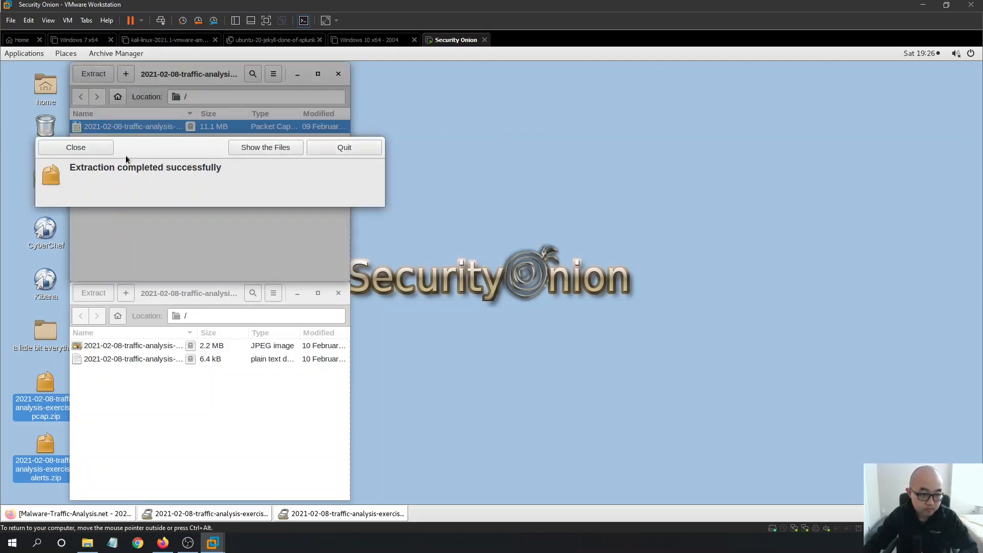
Quit the pcap archive and extract all files from the alerts archive to the Desktop, entering the archive password.
click(344, 148)
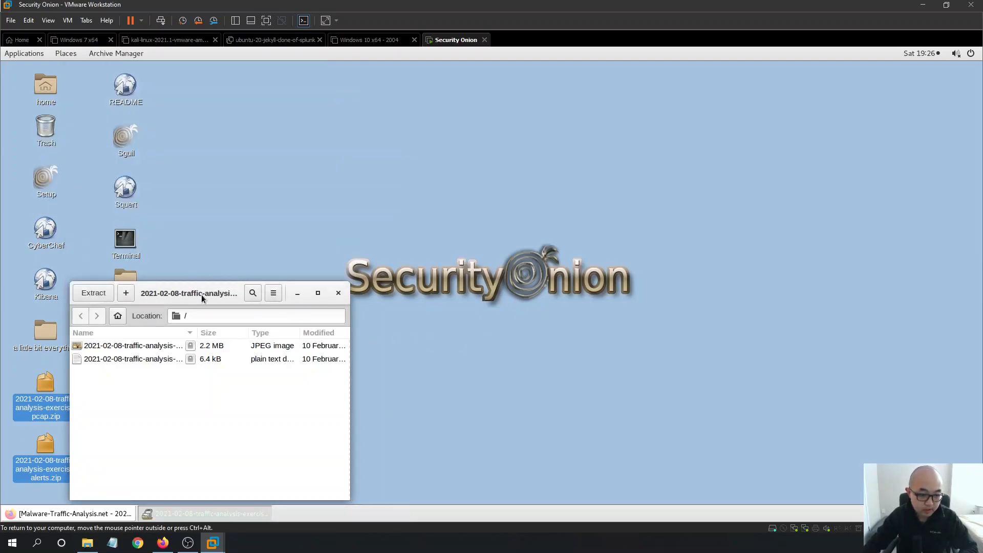
drag(201, 293, 399, 151)
click(292, 151)
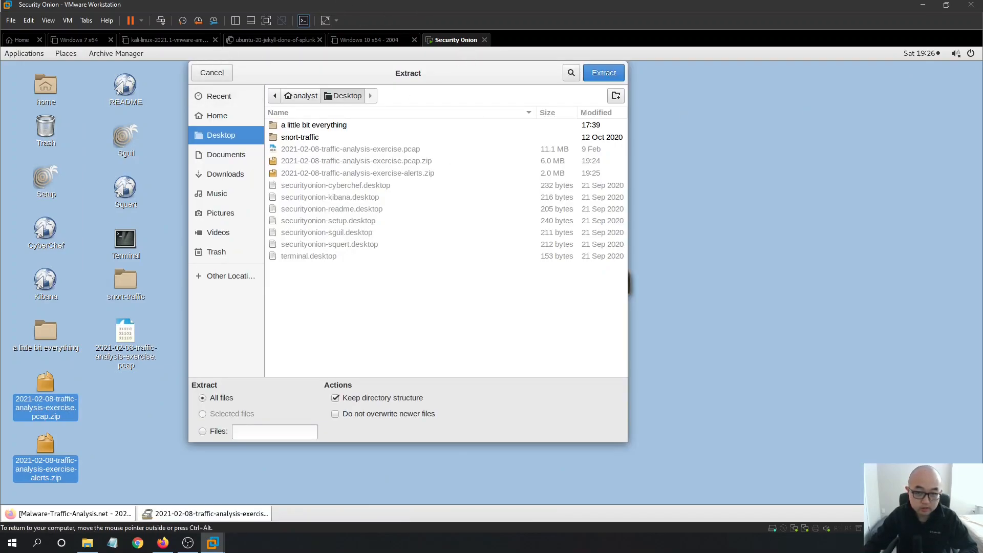
click(614, 77)
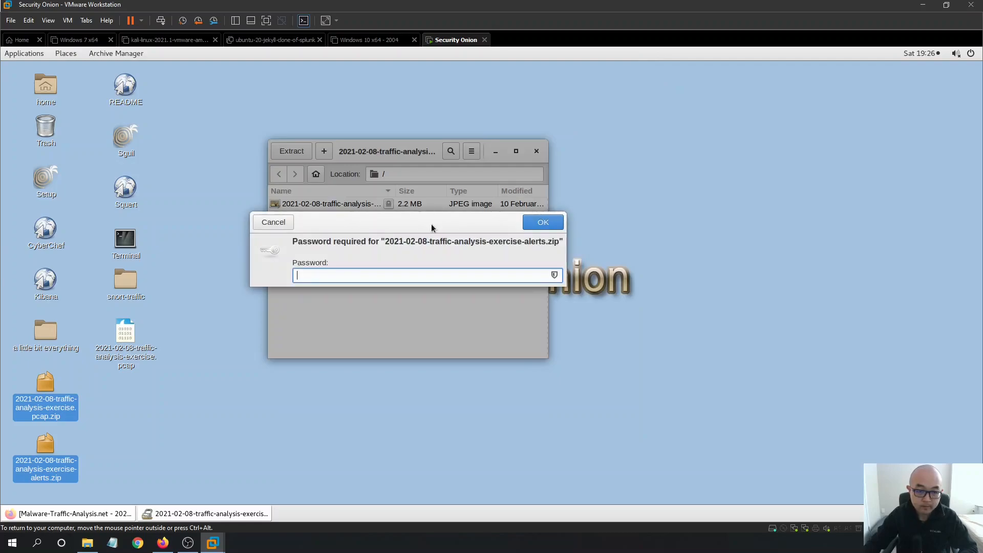
text(infected)
key(Return)
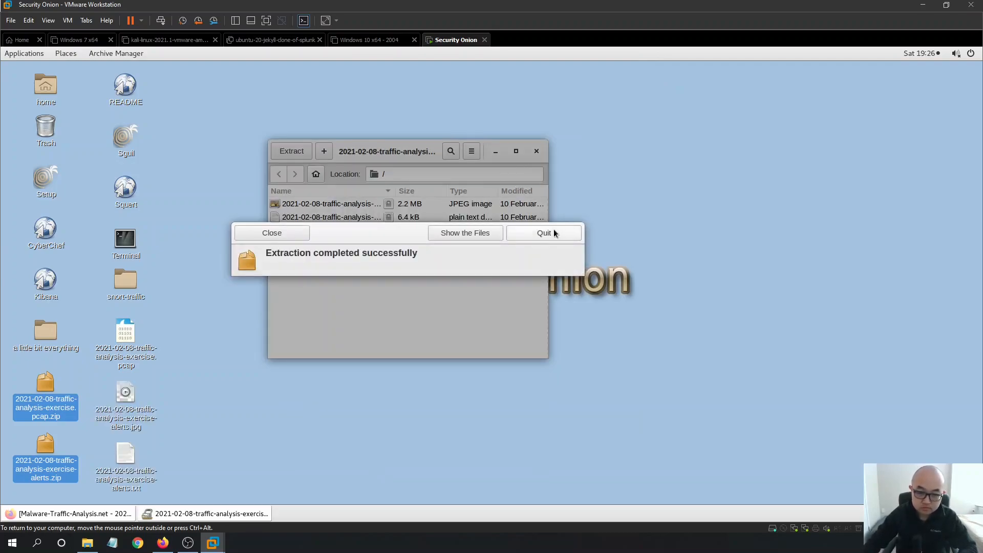
click(556, 233)
click(321, 318)
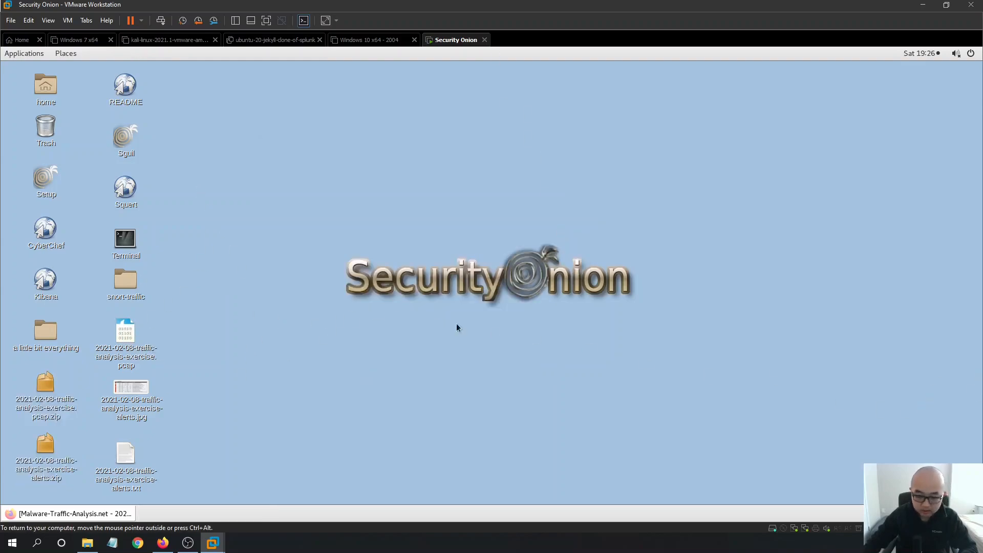
Open the extracted 2021-02-08-traffic-analysis-exercise.pcap in Wireshark and minimize its window.
click(123, 336)
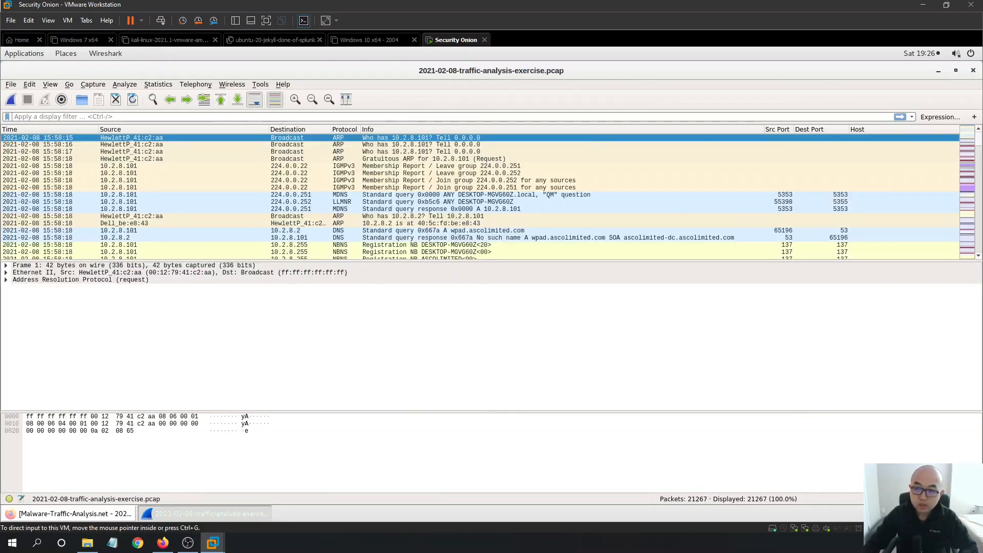
click(938, 71)
click(358, 345)
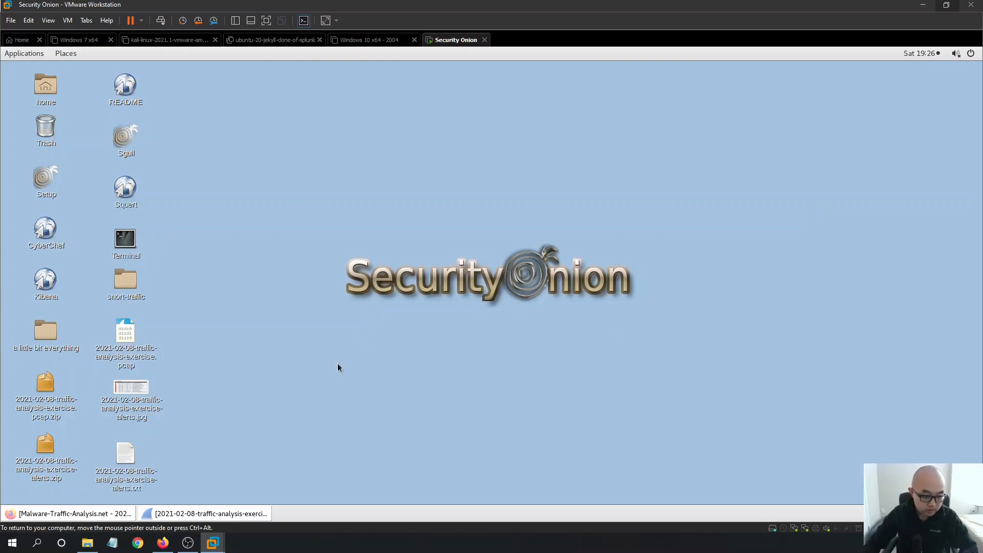
Open 2021-02-08-traffic-analysis-exercise-alerts.txt, read through the logged alerts, and minimize the editor window.
double_click(119, 451)
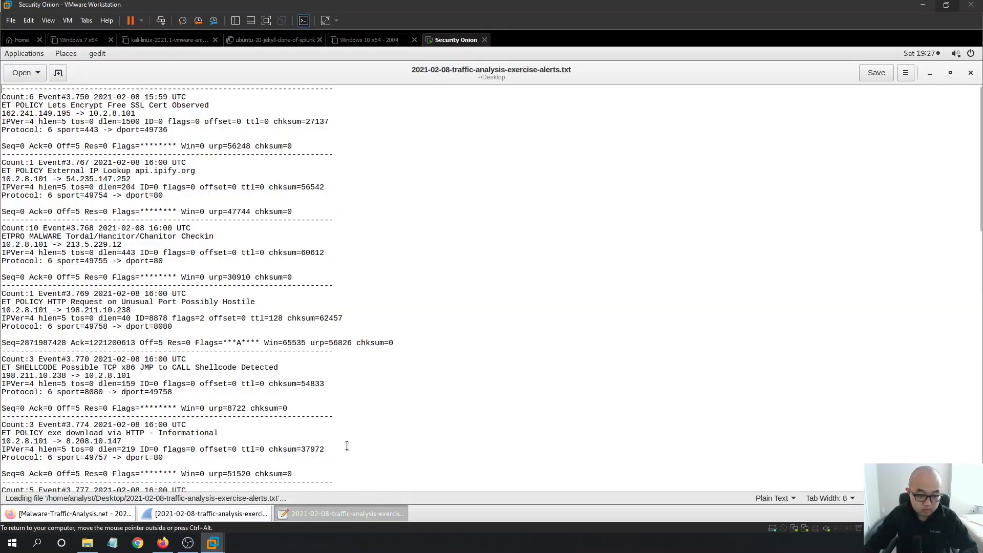
scroll(533, 241, down, 5)
click(929, 73)
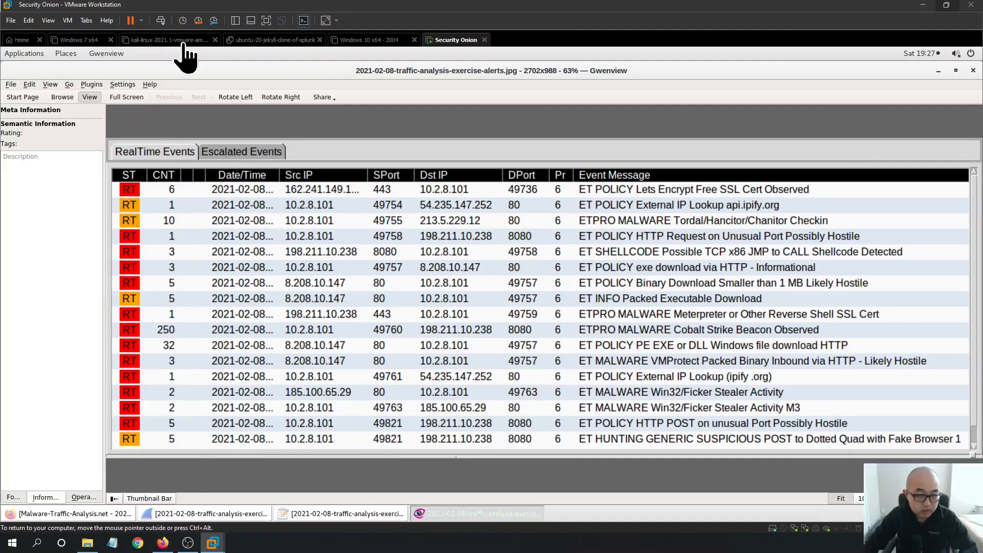
Copy the SCENARIO and TASK sections from the exercise page in the browser, and minimize the windows covering the desktop.
click(85, 514)
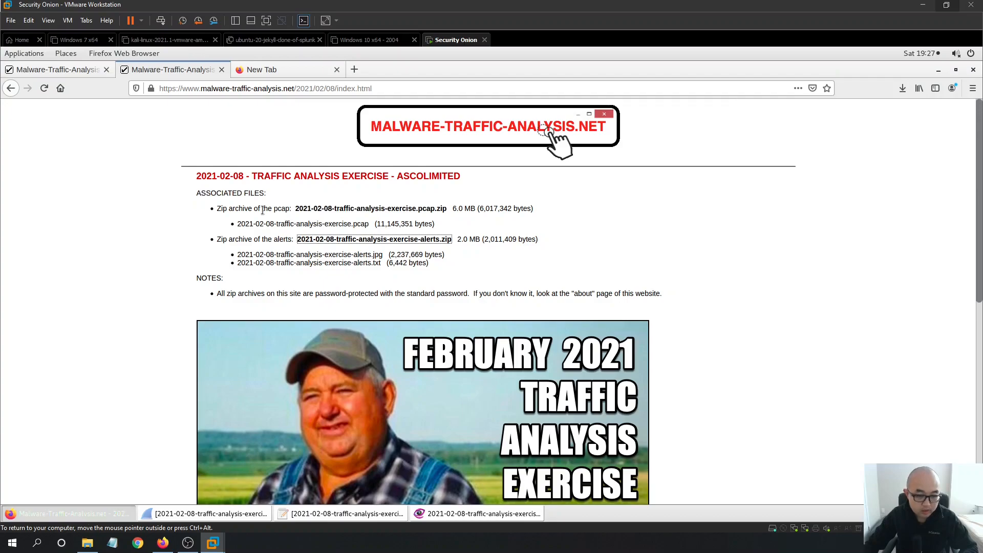
click(618, 291)
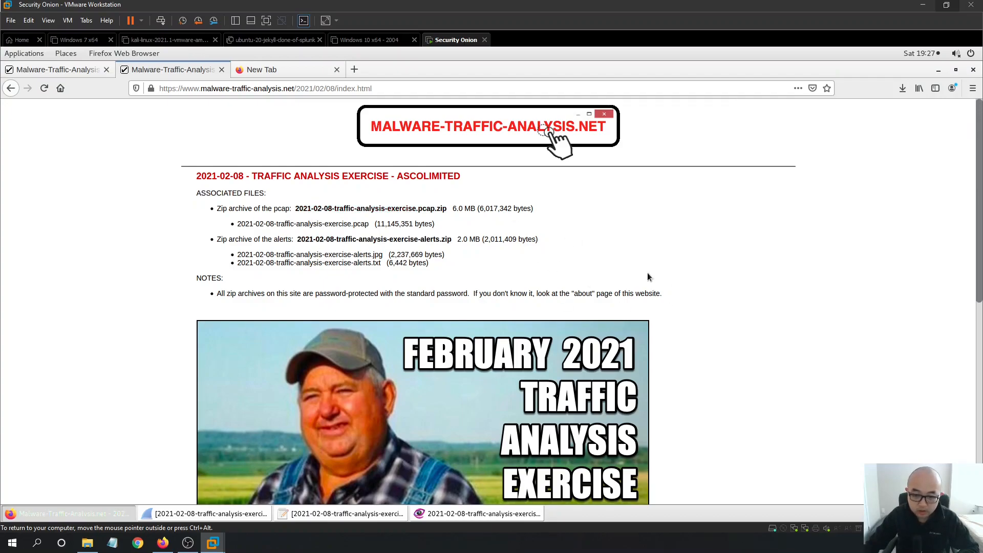
scroll(484, 247, down, 7)
drag(288, 404, 196, 224)
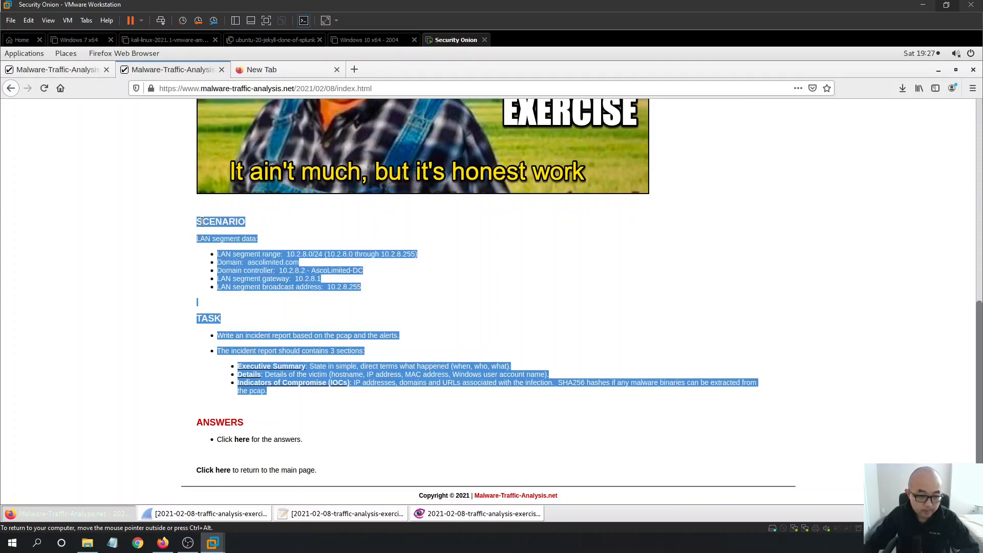
right_click(203, 222)
click(223, 230)
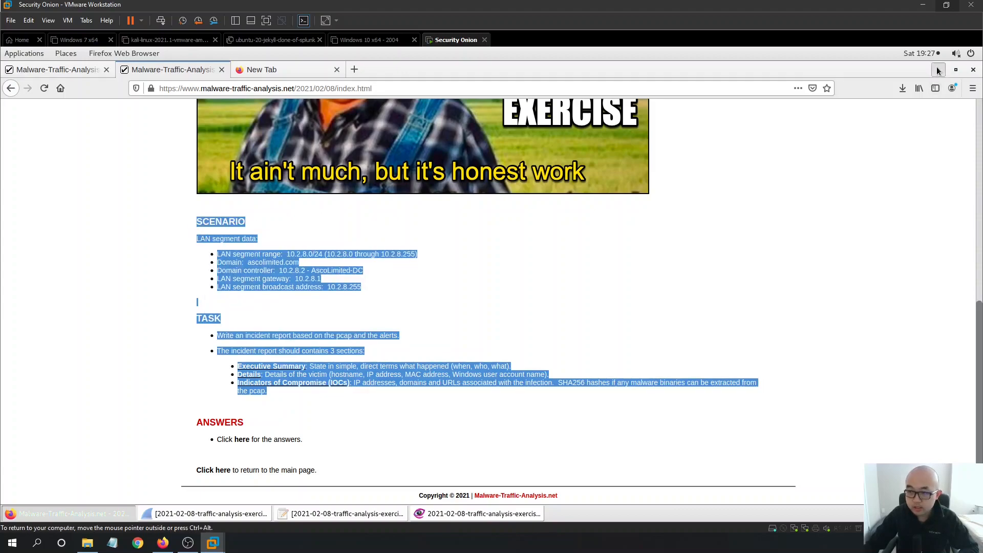
click(938, 69)
click(938, 71)
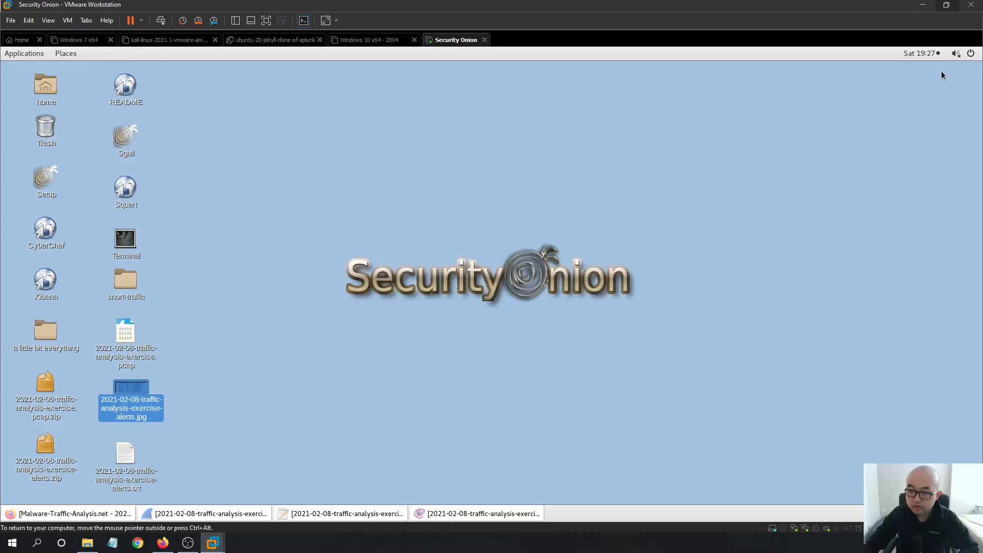
Open a Terminal window for creating a notes file.
right_click(334, 173)
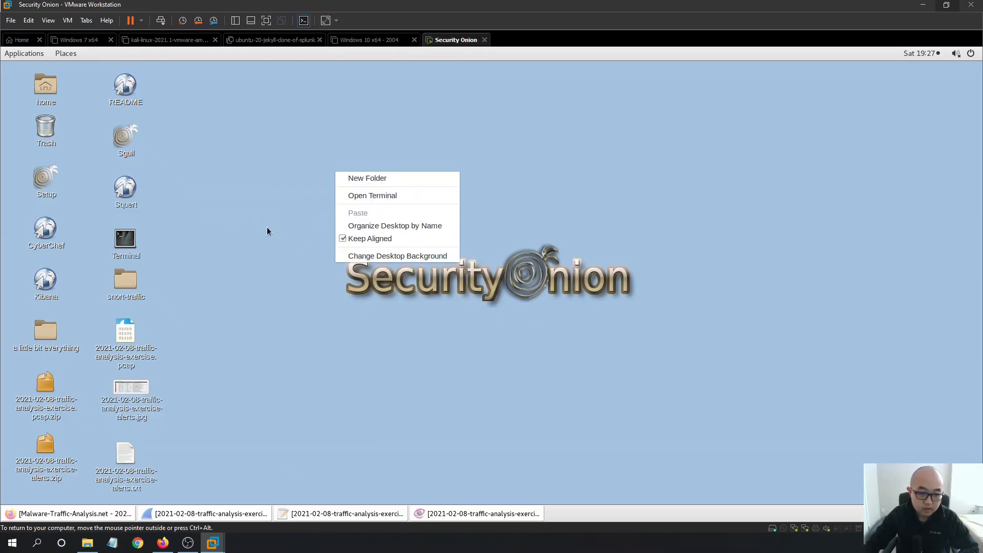
click(24, 53)
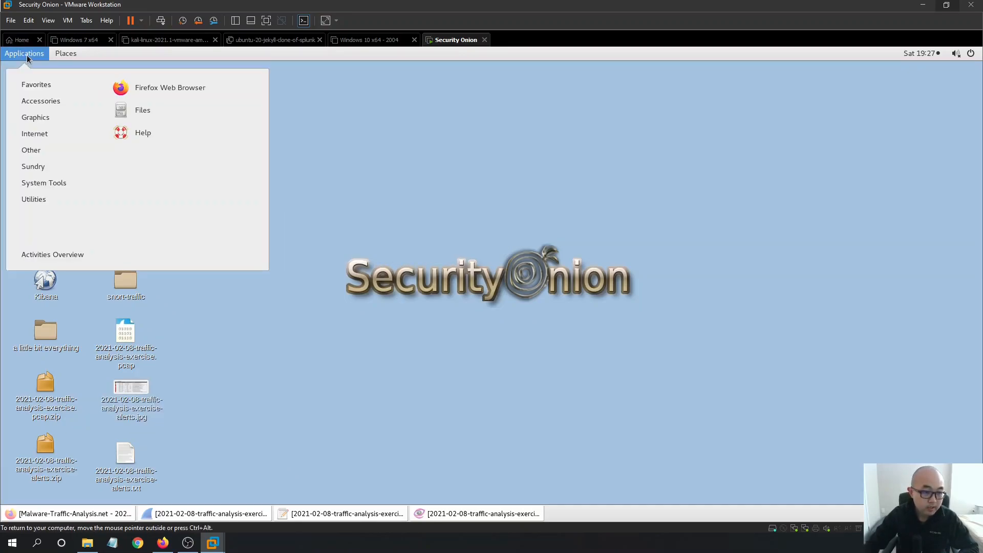
click(459, 213)
click(125, 240)
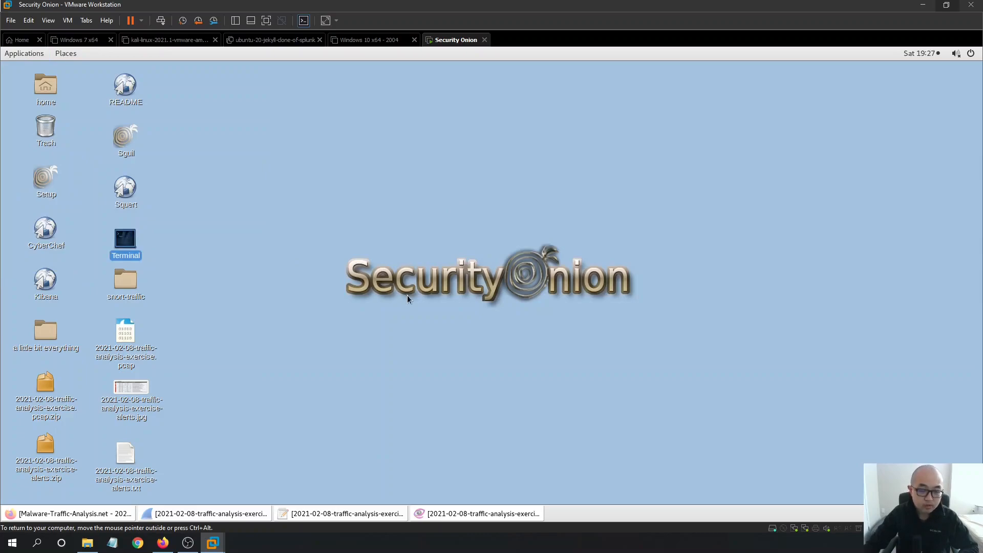
click(35, 55)
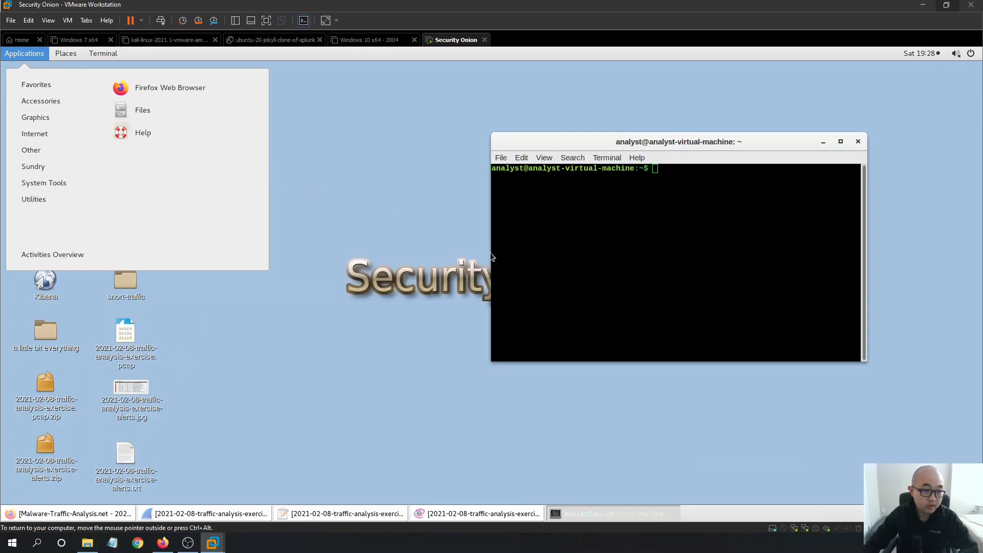
click(708, 217)
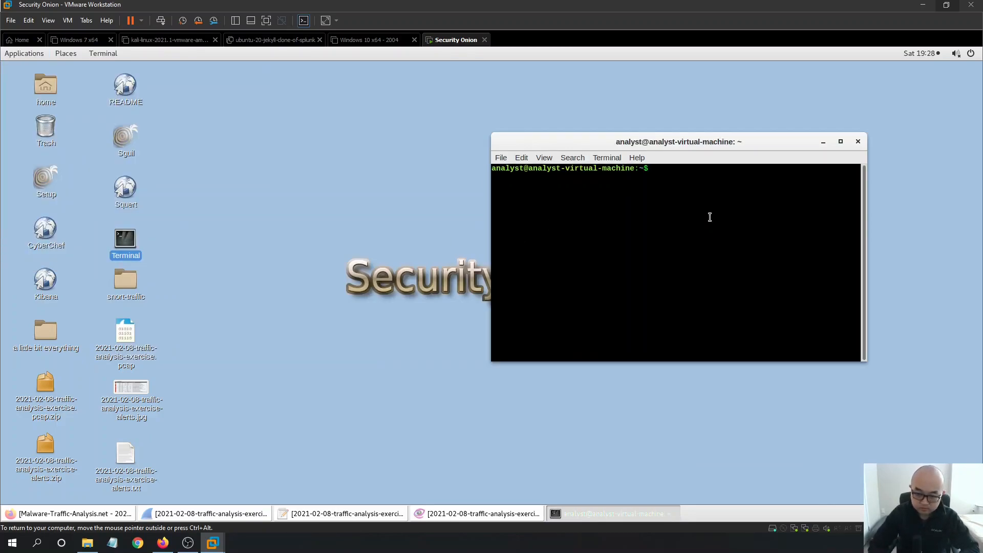
Change to the Desktop directory and create an empty file named info.txt with the touch command.
text(cd D)
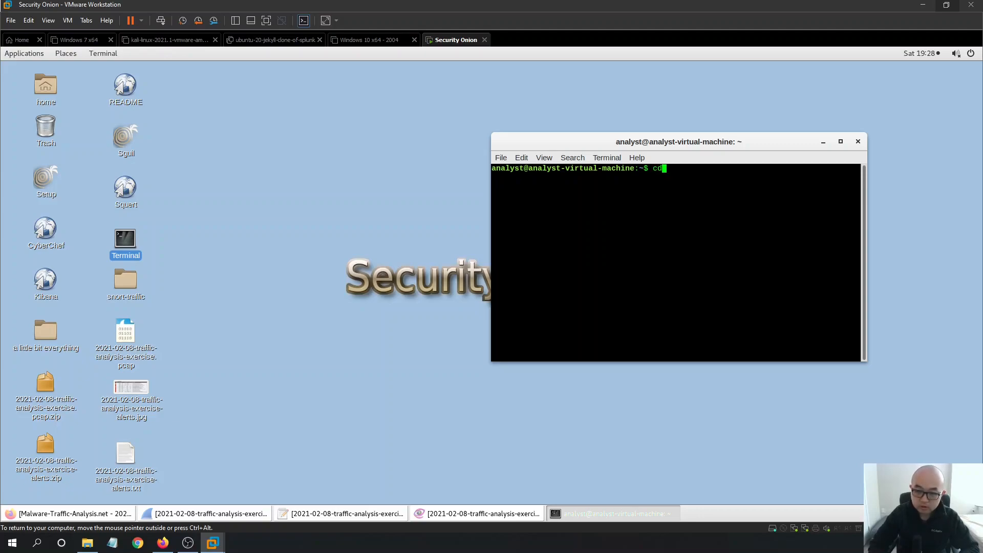
text(eks)
key(BackSpace)
key(BackSpace)
key(BackSpace)
text(esktop)
key(Return)
text(touch)
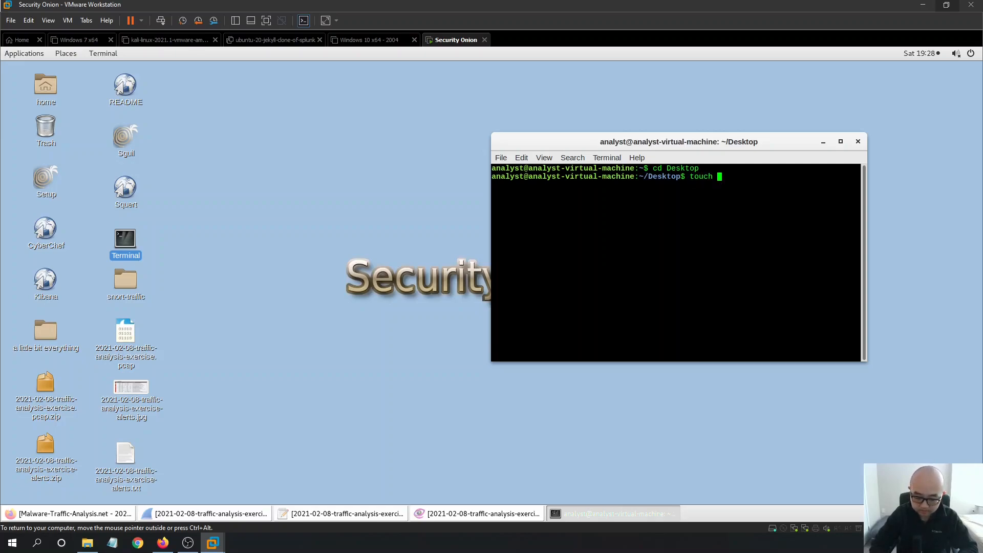
text( info.txt)
key(Return)
Open info.txt from the desktop, paste the copied scenario and task text into it, and save the file.
click(293, 165)
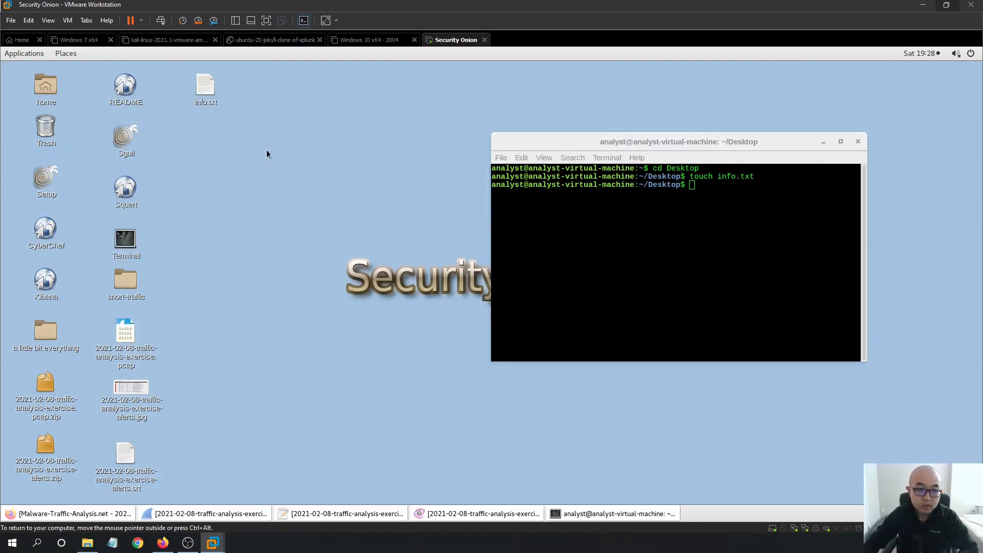
double_click(206, 86)
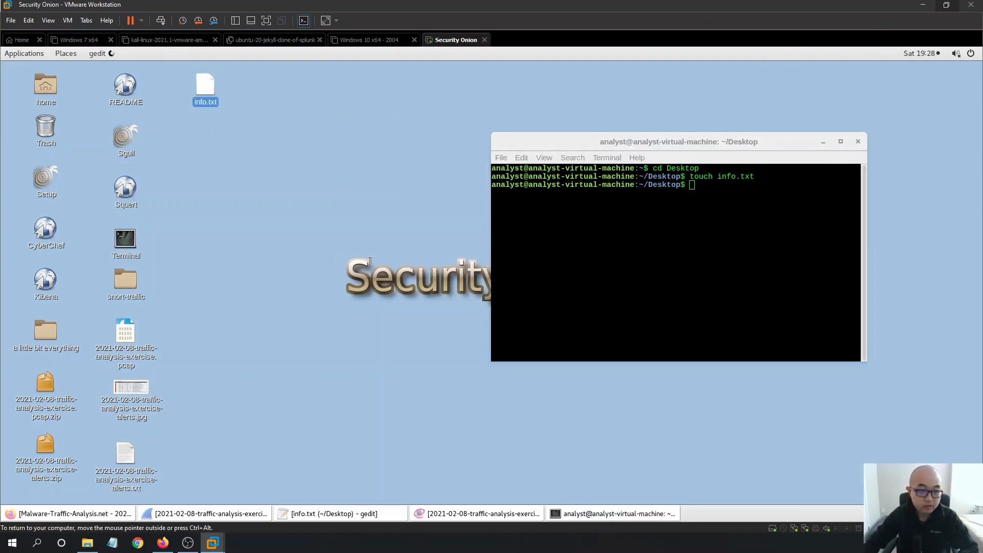
key(ctrl+s)
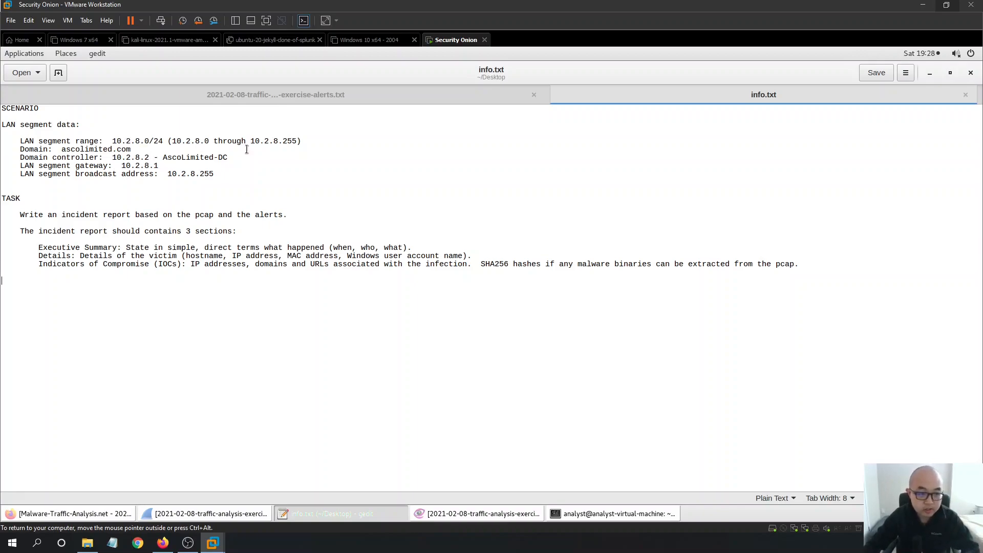
Examine the LAN segment data in info.txt: the address range, domain, domain controller, gateway and broadcast address.
drag(307, 140, 76, 141)
click(163, 151)
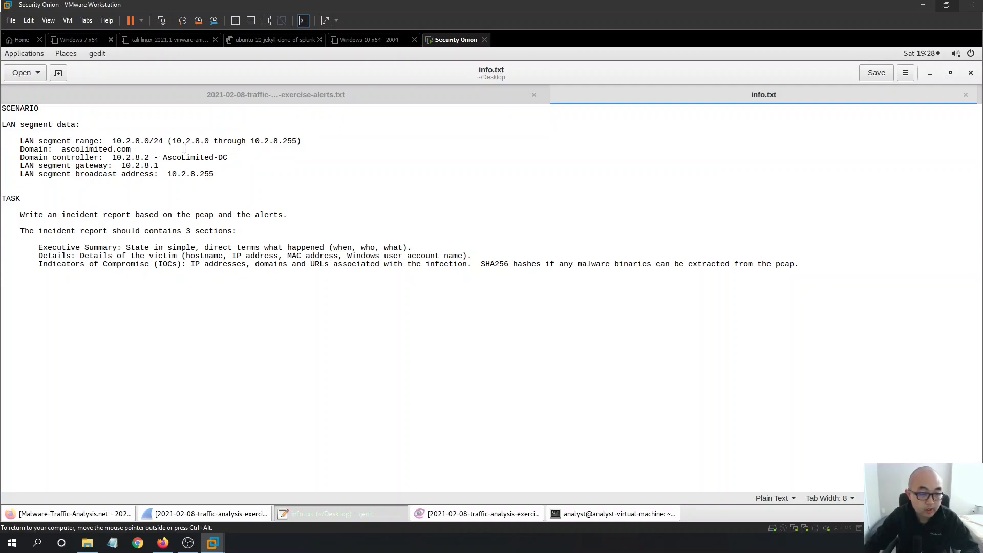
drag(308, 144, 113, 142)
click(189, 174)
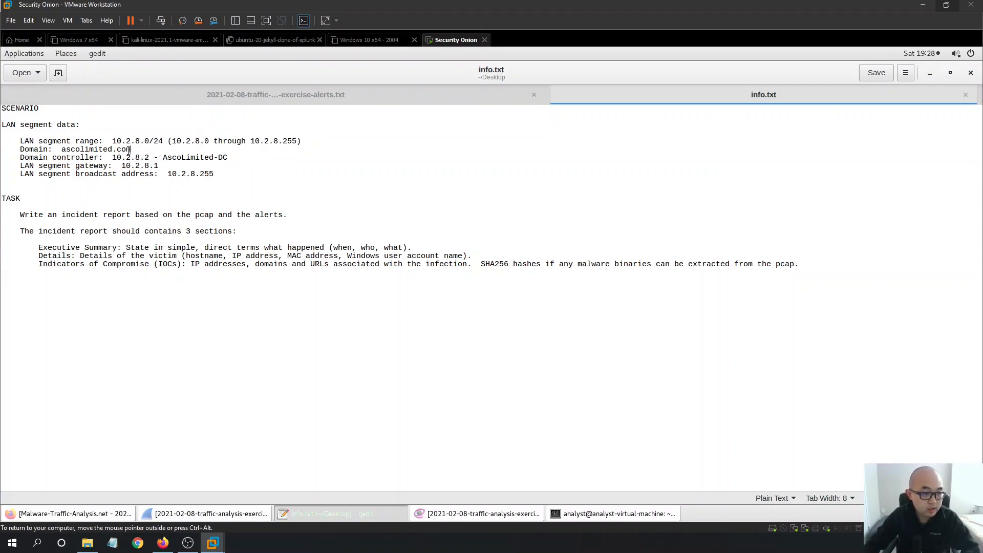
drag(131, 149, 113, 159)
click(156, 166)
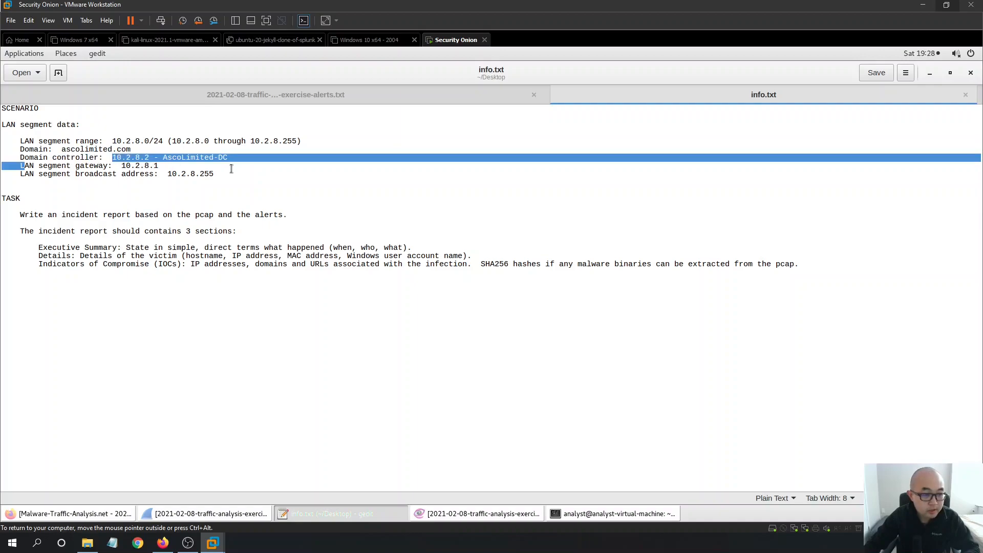
click(235, 169)
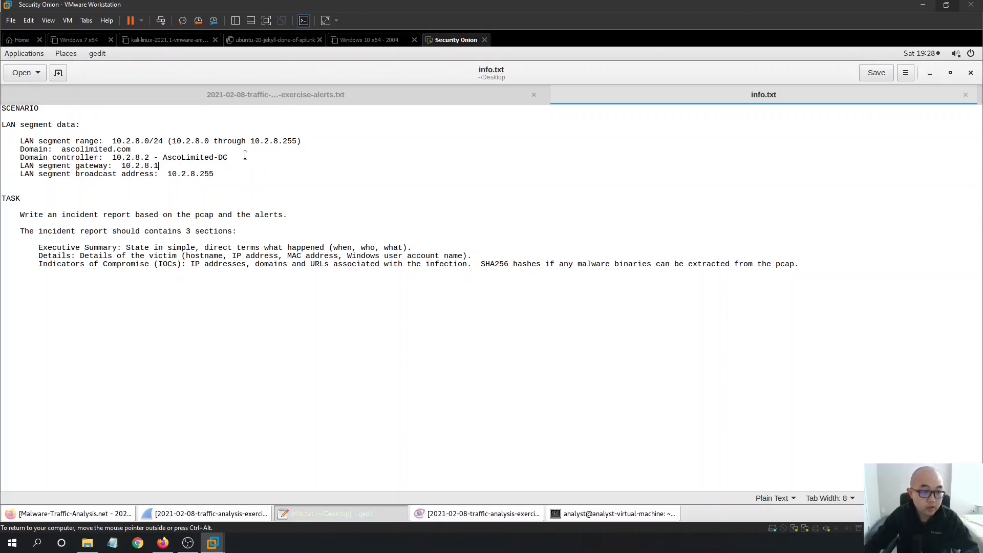
drag(229, 157, 165, 157)
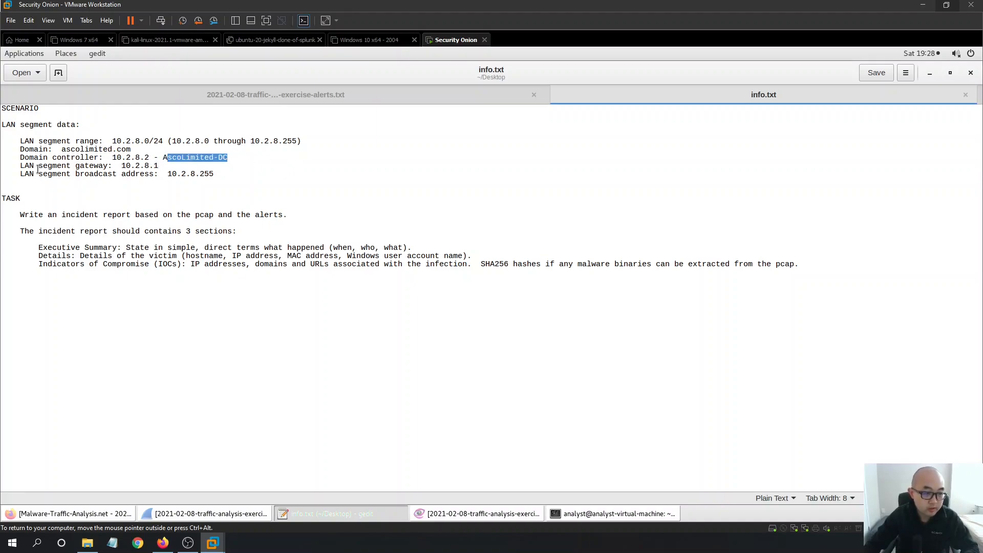
drag(169, 165, 114, 166)
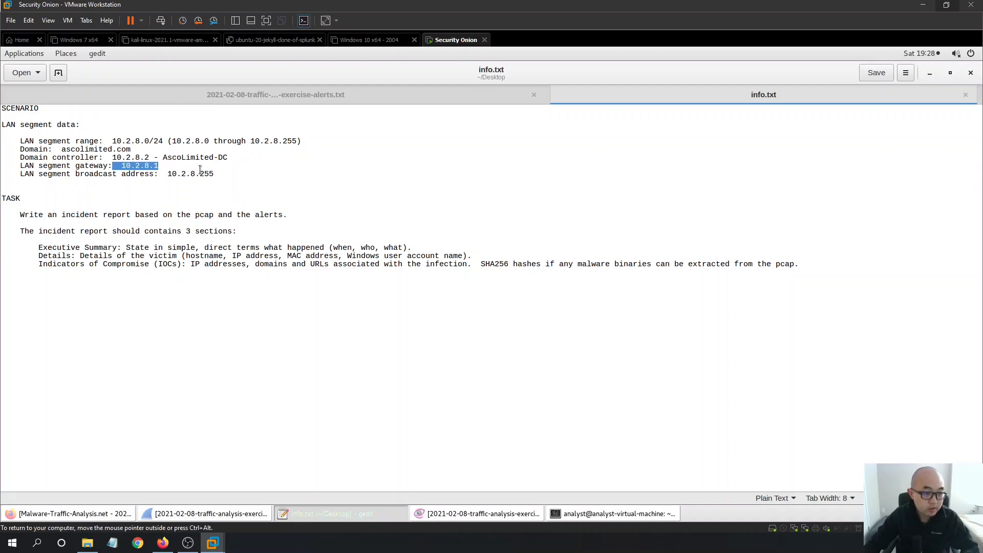
drag(224, 173, 79, 177)
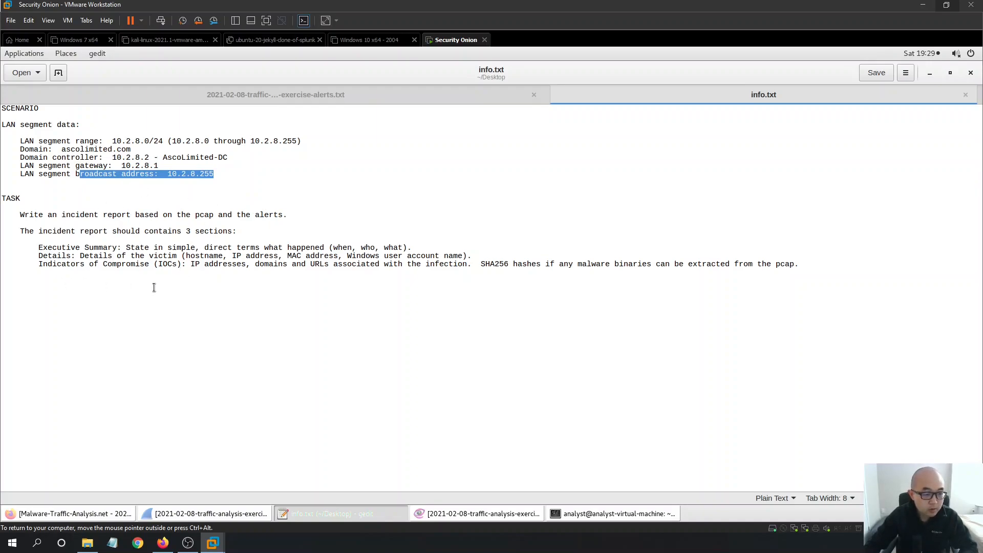
Examine the task section of info.txt: the required executive summary, victim details, indicators of compromise and SHA256 hashes.
drag(34, 248, 71, 248)
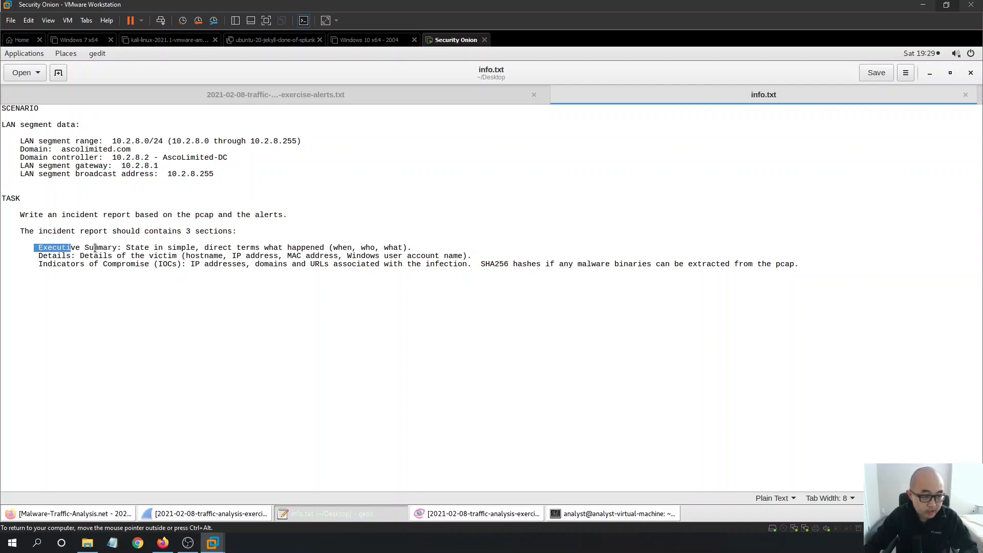
click(135, 242)
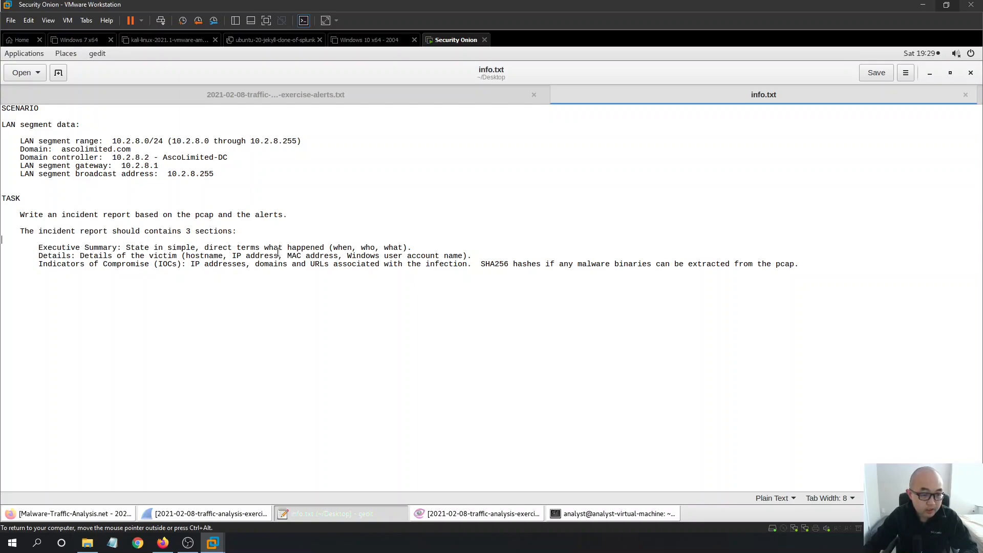
drag(123, 248, 323, 250)
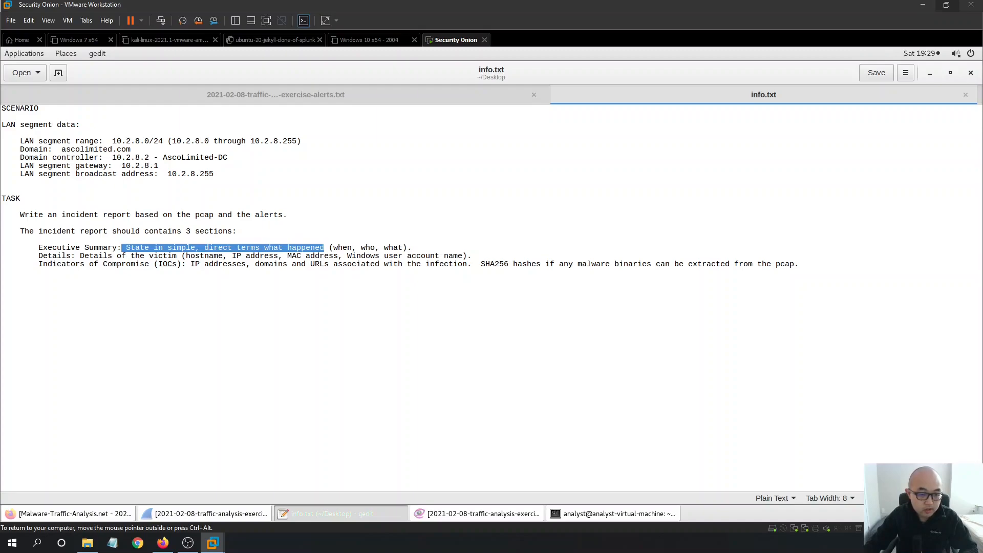
drag(40, 258, 217, 257)
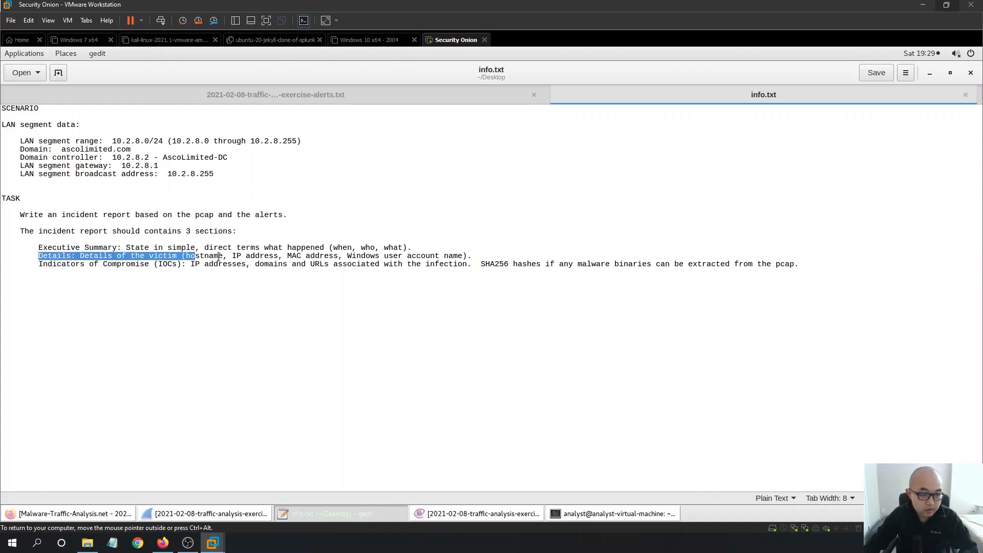
click(489, 231)
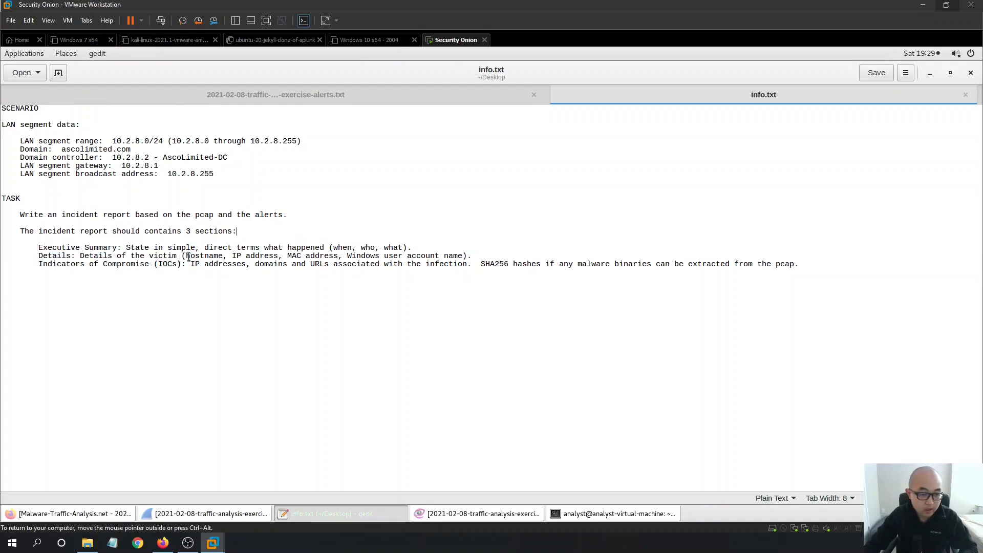
drag(348, 256, 458, 256)
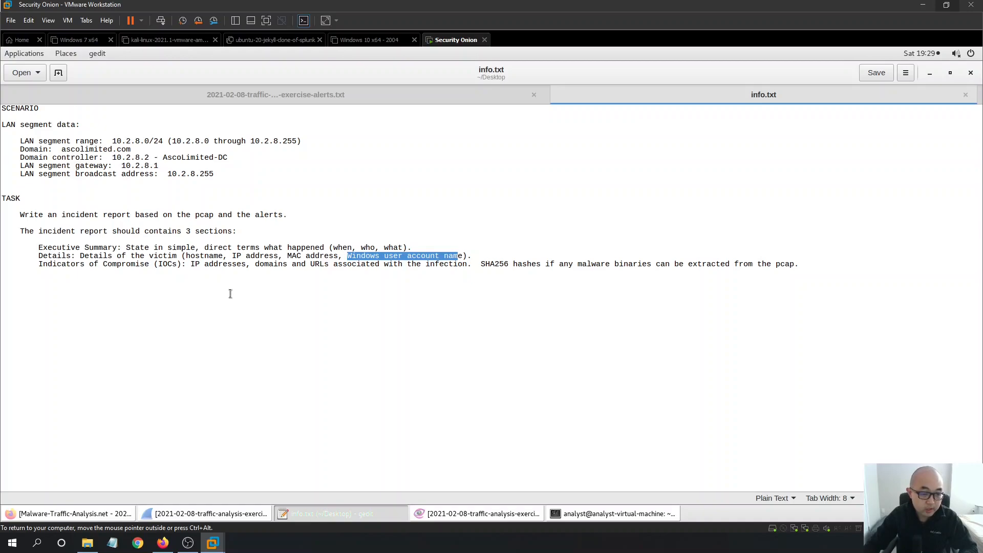
drag(195, 263, 231, 264)
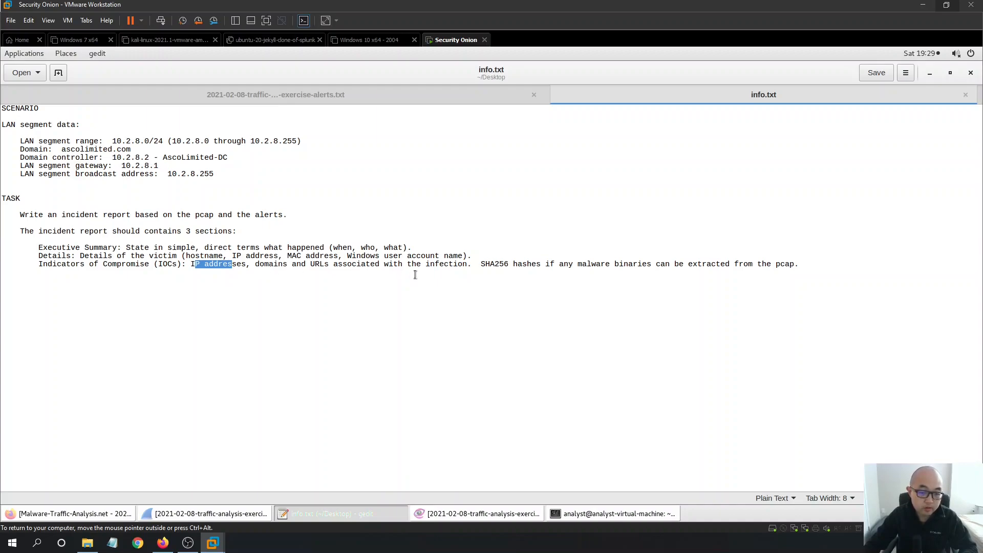
click(480, 256)
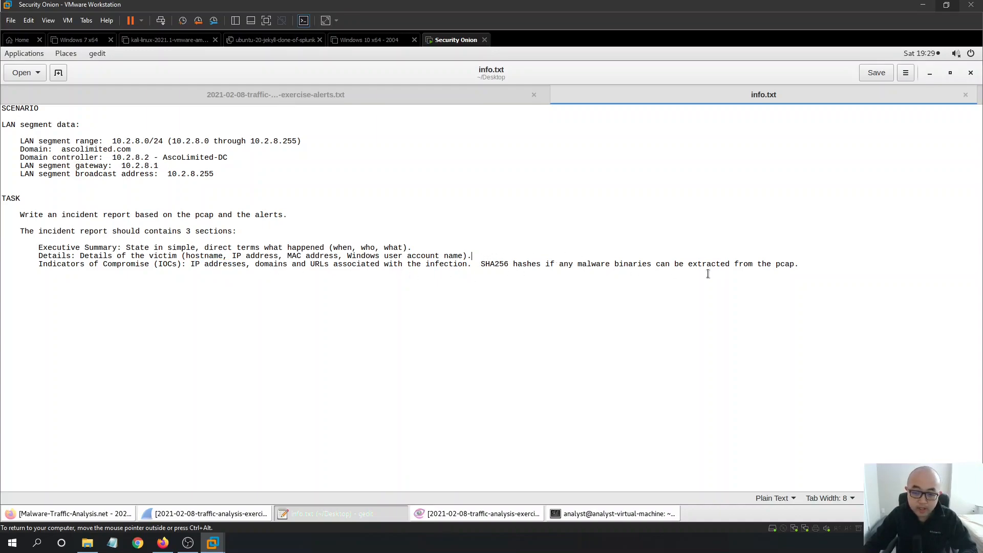
drag(804, 269, 522, 268)
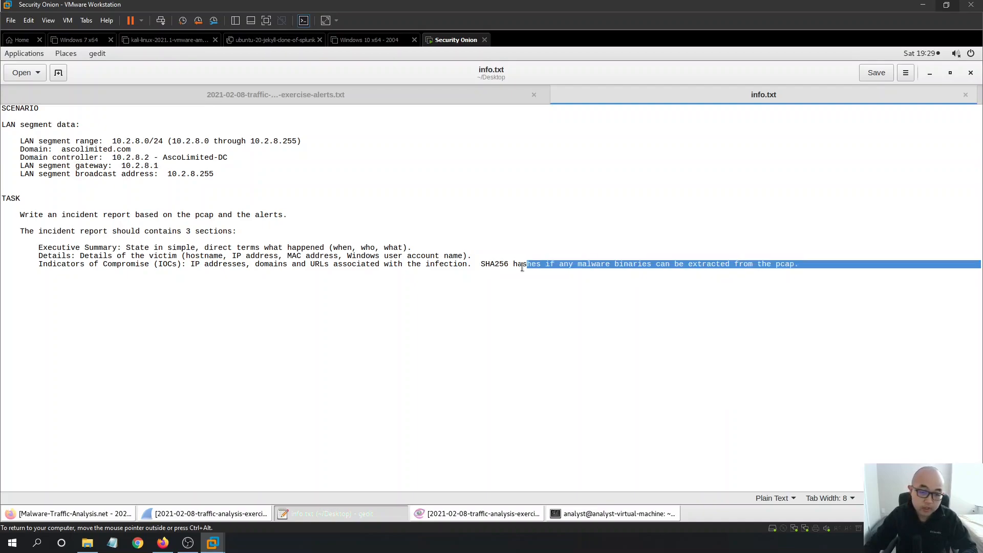
click(361, 300)
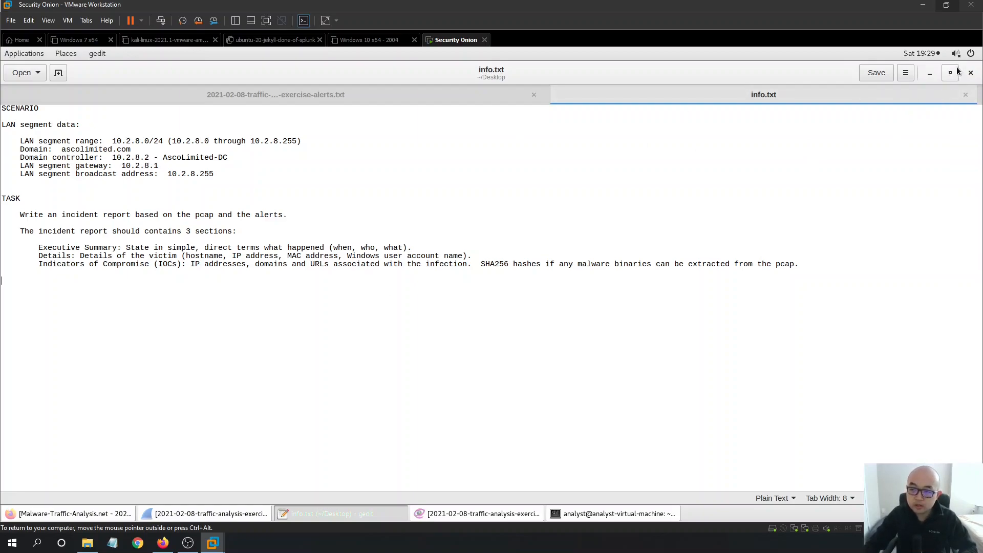
Create an empty file named IR-Report.txt on the desktop with the touch command in the terminal.
click(930, 73)
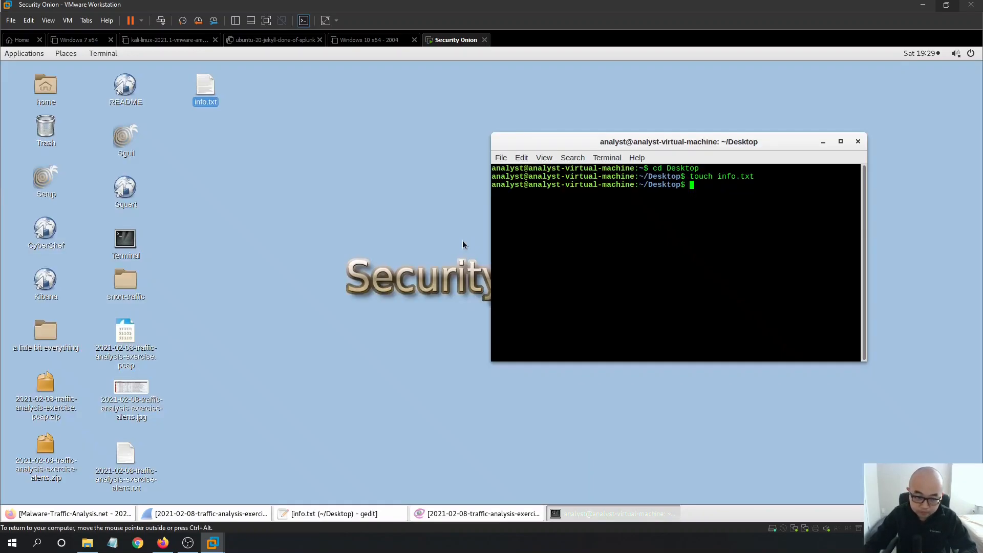
right_click(324, 115)
click(686, 209)
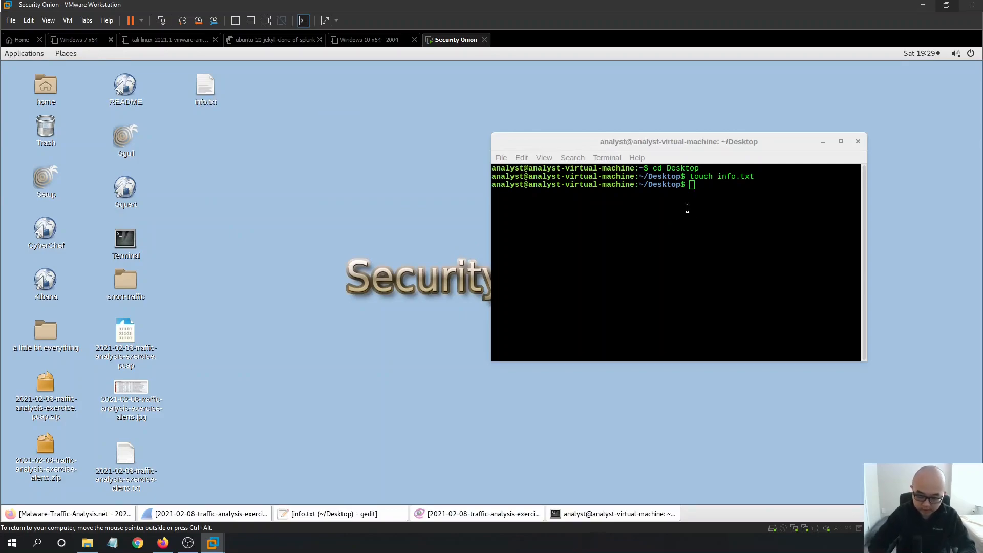
click(764, 184)
text(touch )
text(IR-)
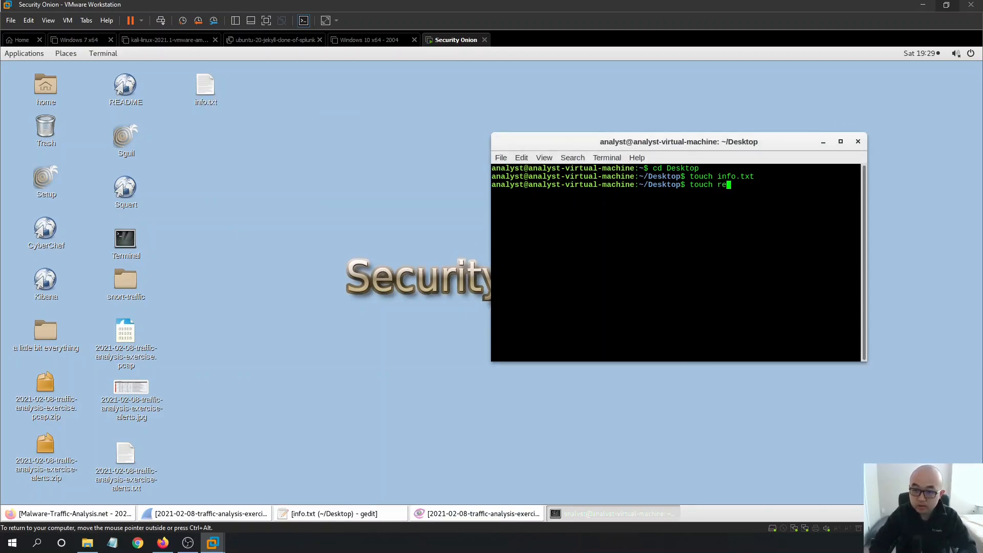
text(R)
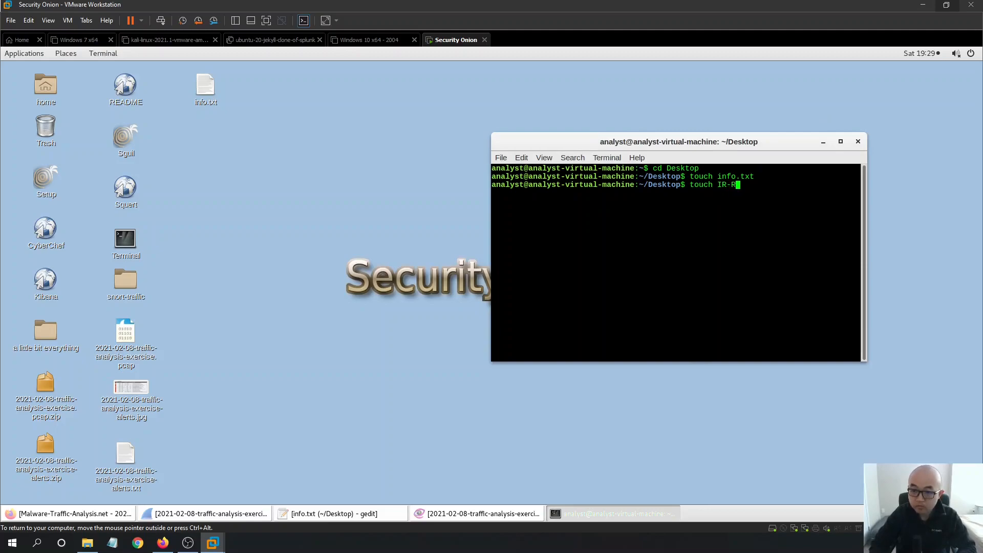
text(eport.txt)
key(Return)
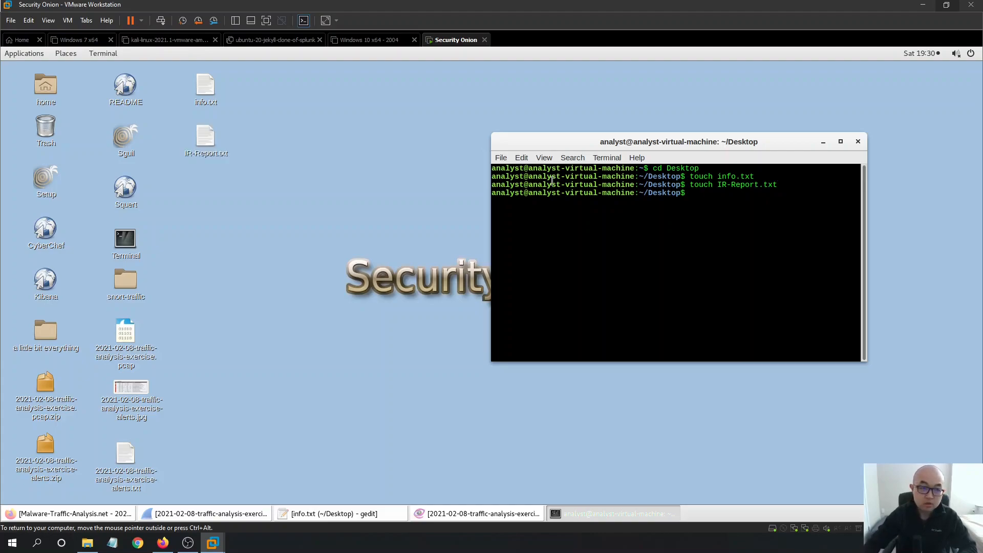
Open IR-Report.txt from the desktop in the text editor, alongside the alerts text file and info.txt.
click(418, 148)
double_click(205, 138)
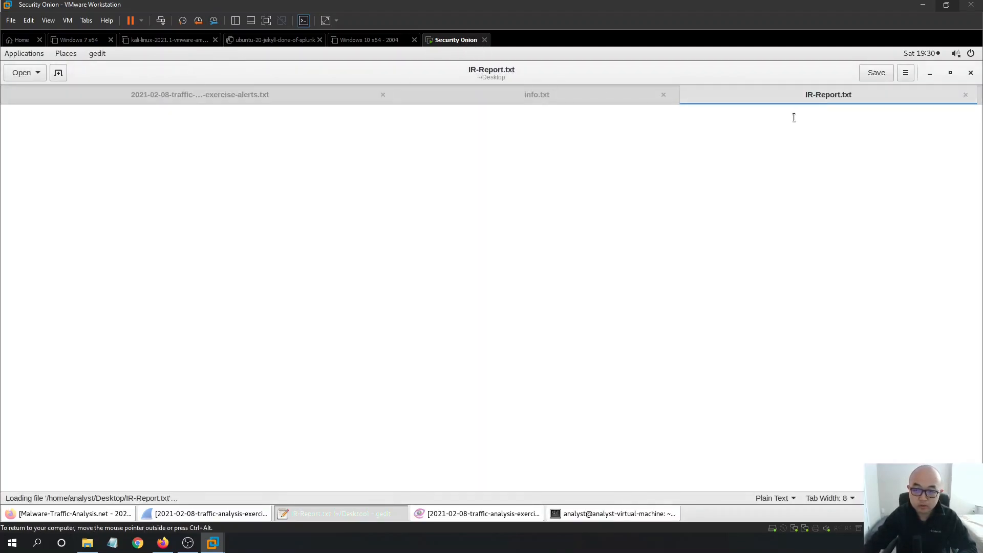
click(304, 101)
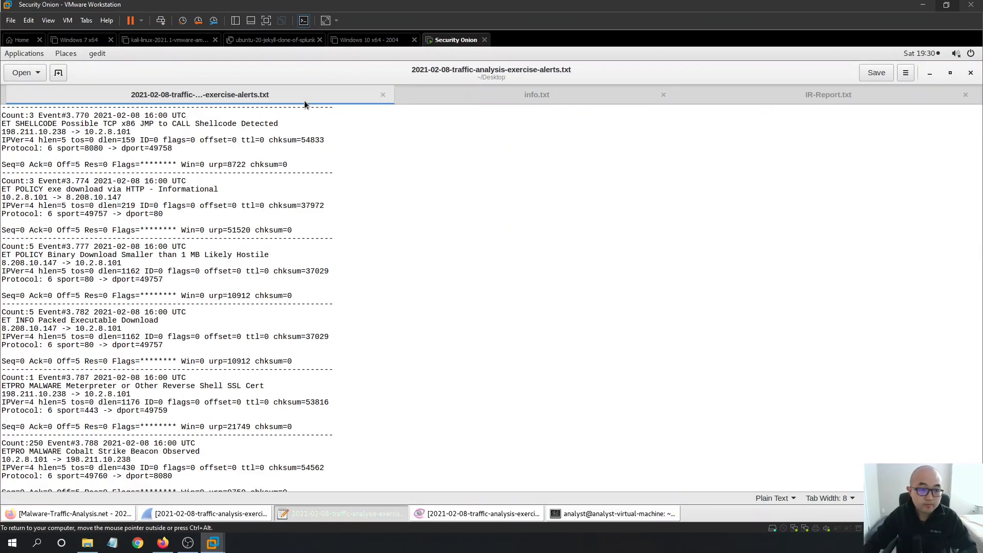
click(926, 98)
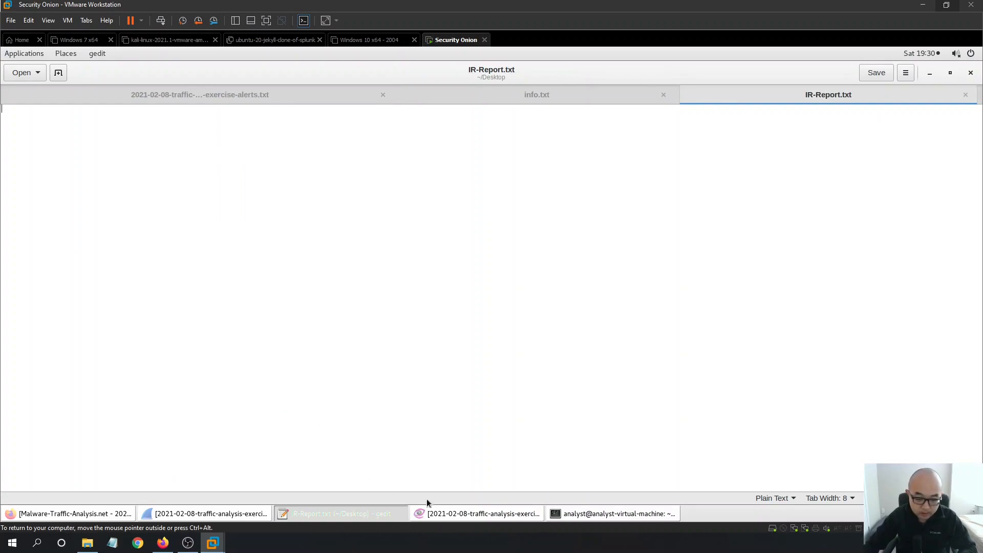
Bring up the alerts image and place a smaller IR-Report.txt window over it, keeping the alert IP columns readable.
click(453, 520)
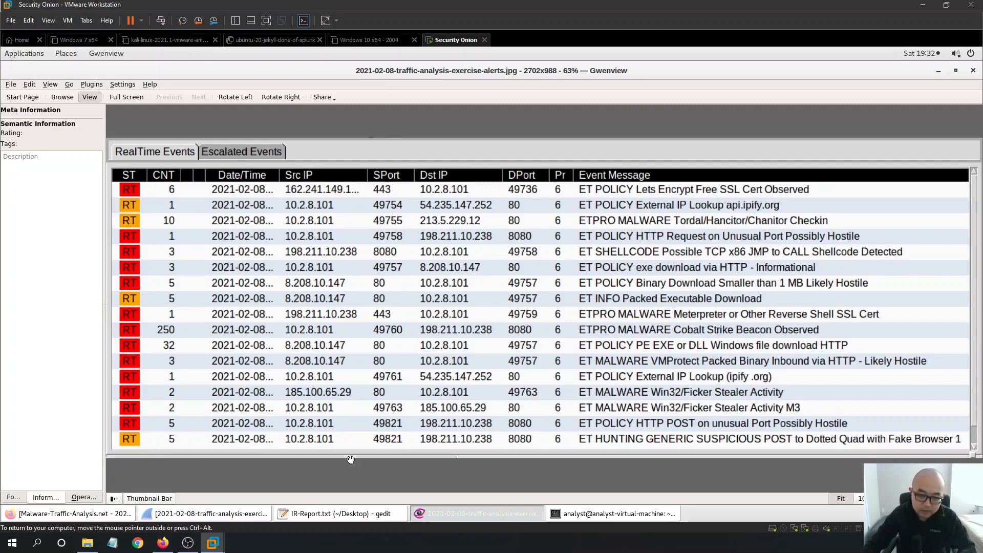
click(348, 513)
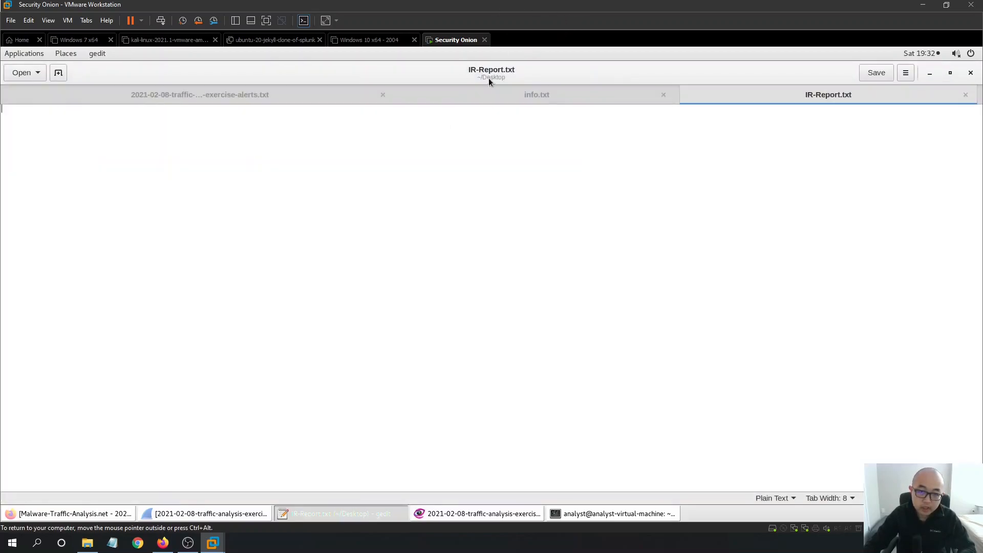
double_click(493, 77)
drag(665, 316, 843, 345)
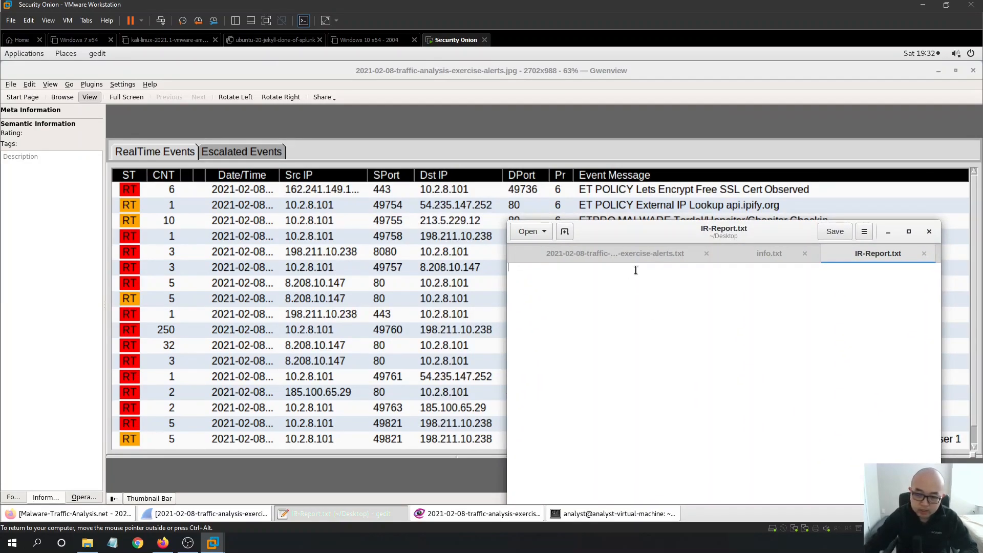
drag(707, 233, 732, 244)
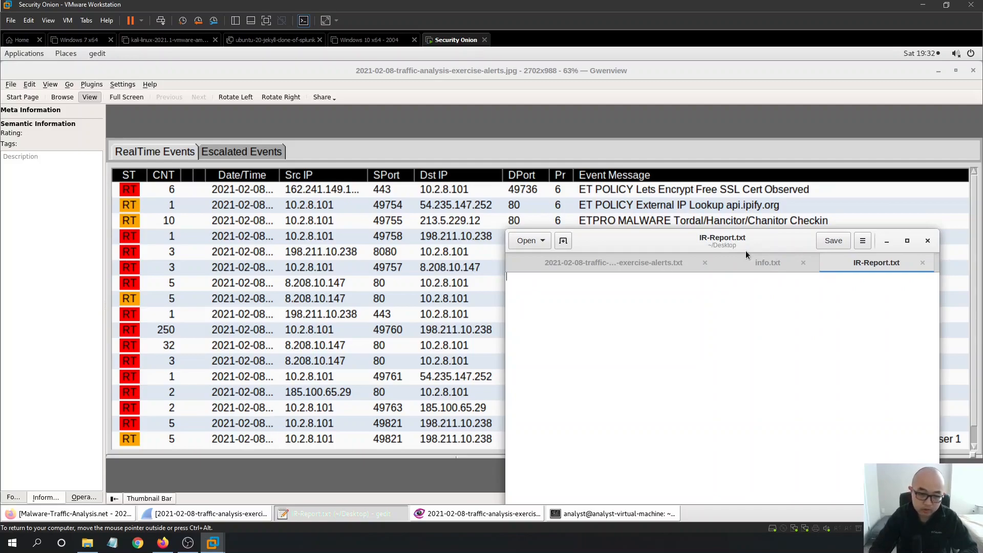
drag(721, 237, 738, 258)
Start the report with a "Victim:" section containing the line "IP: 10.2.8.101".
text(VIct)
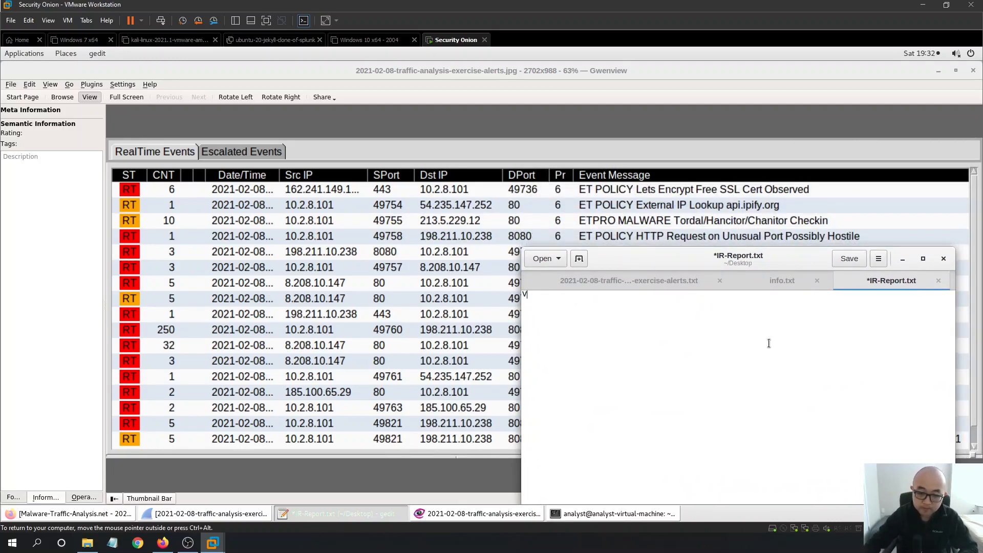
key(BackSpace)
key(BackSpace)
key(BackSpace)
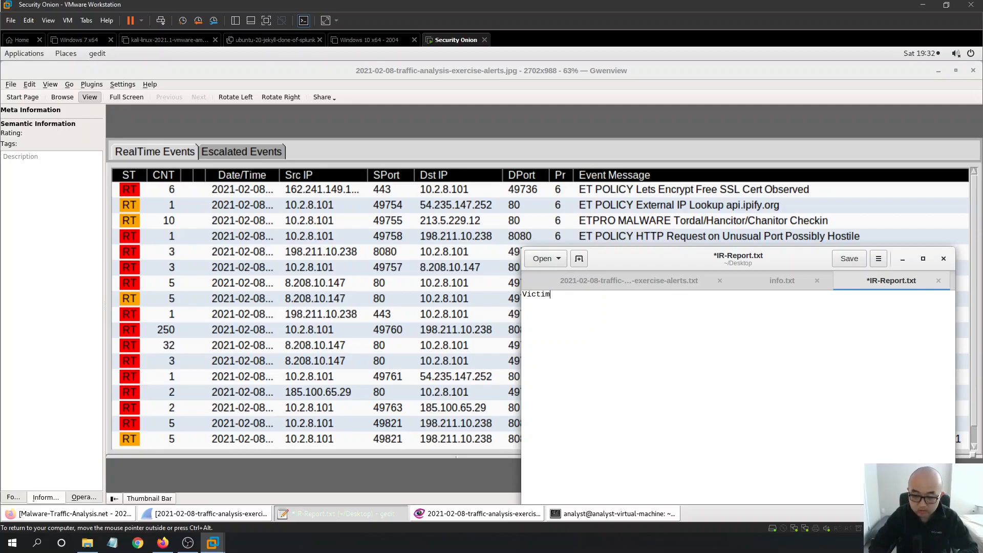
text(ictim JPs)
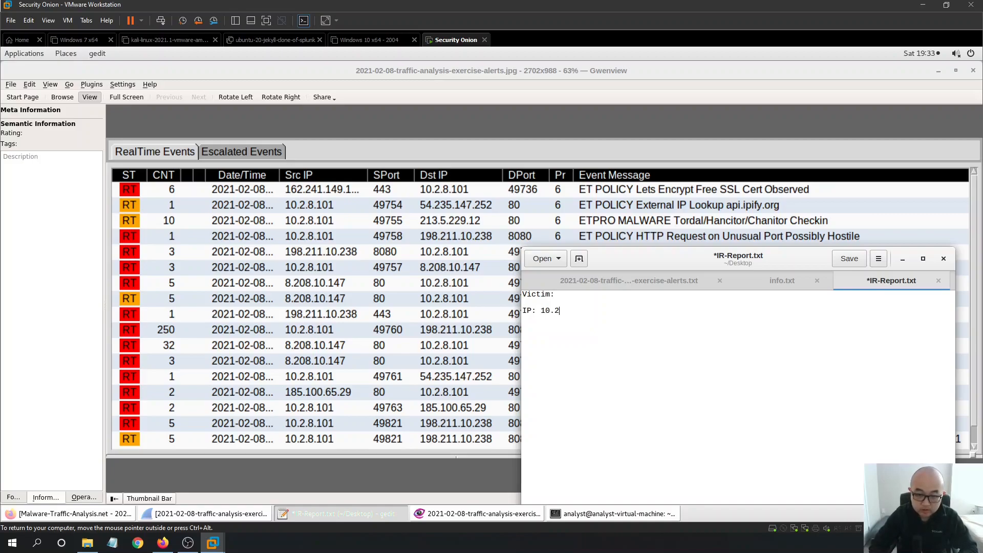
text(8.10)
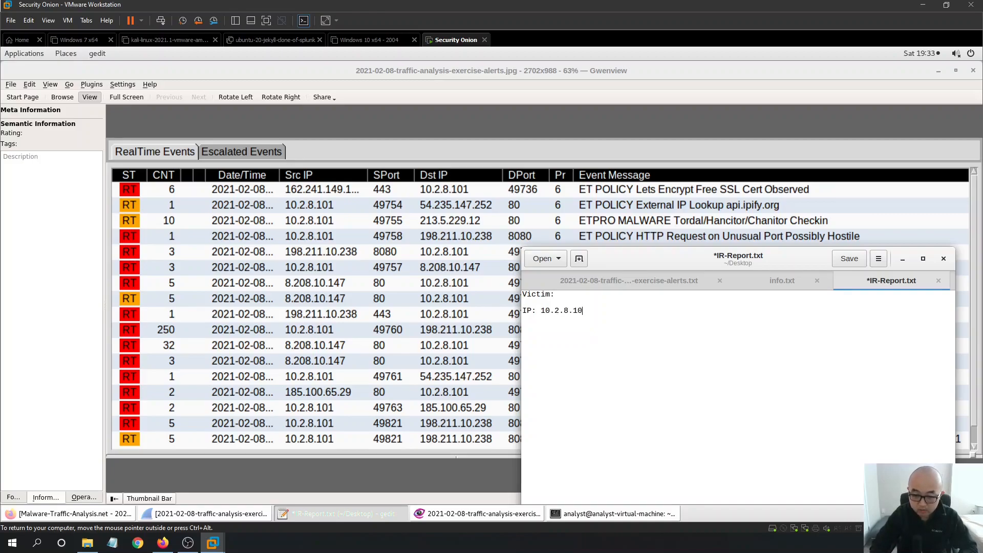
text(1)
key(Return)
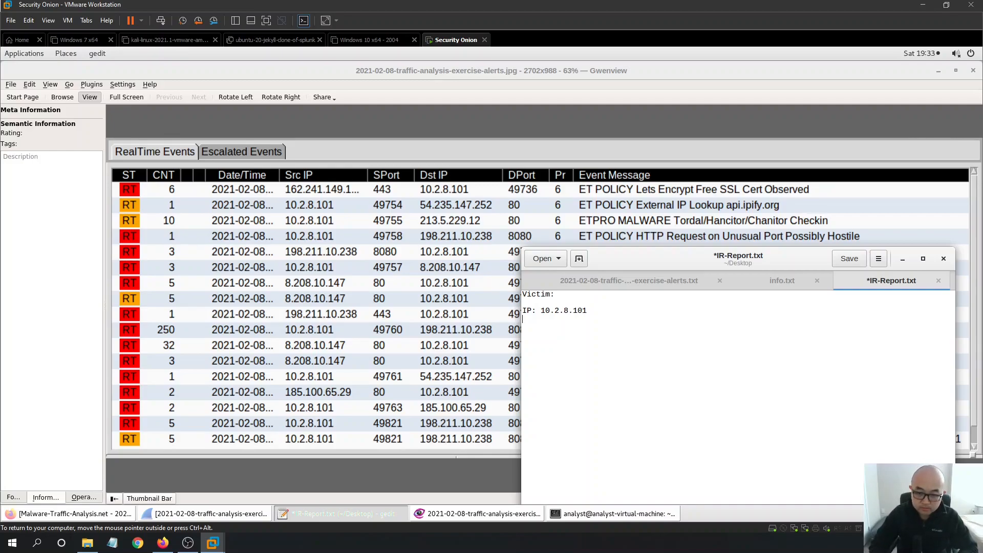
key(Return)
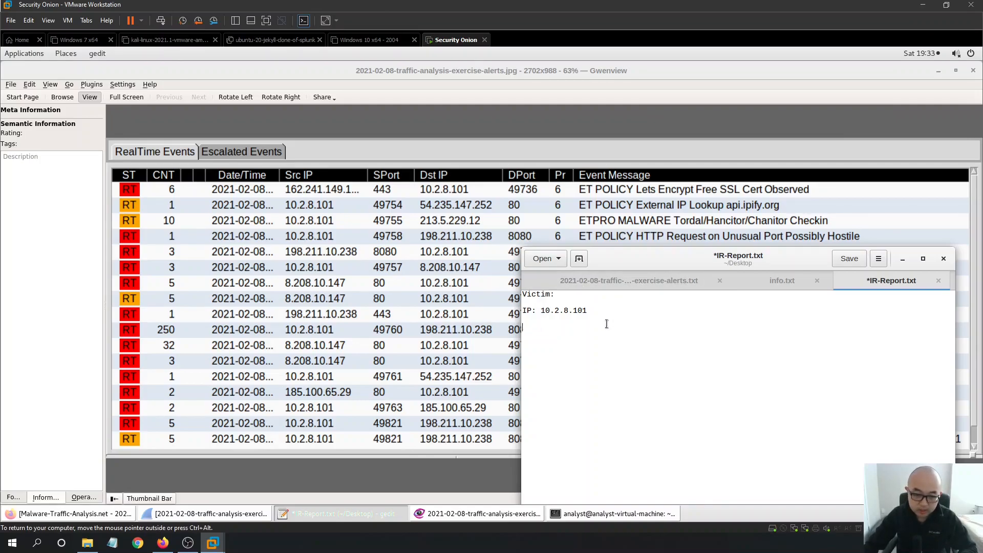
Add an "IOC:" section with an "IP:" list below the victim details and enter 198.211.10.238 as its first address.
drag(664, 263, 667, 257)
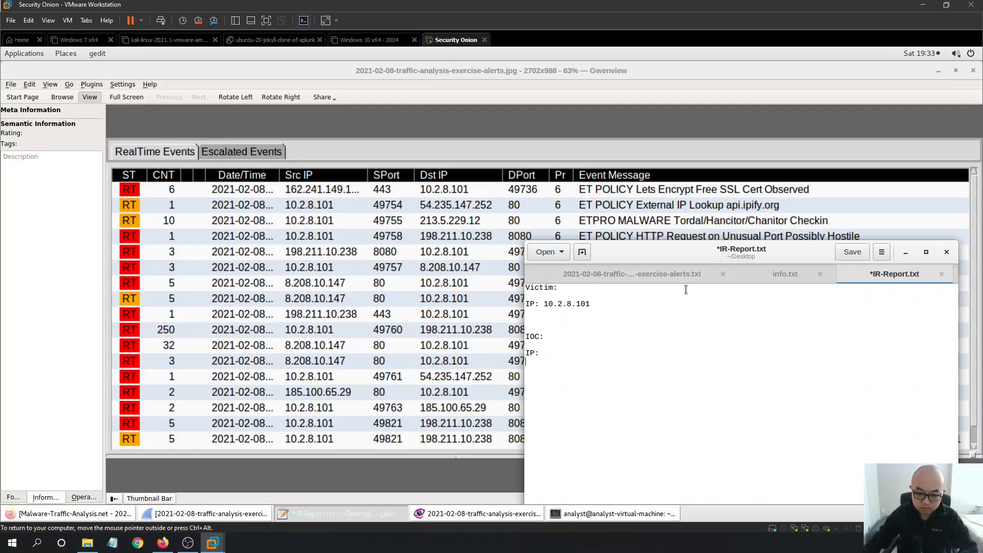
text(198.22.10.238)
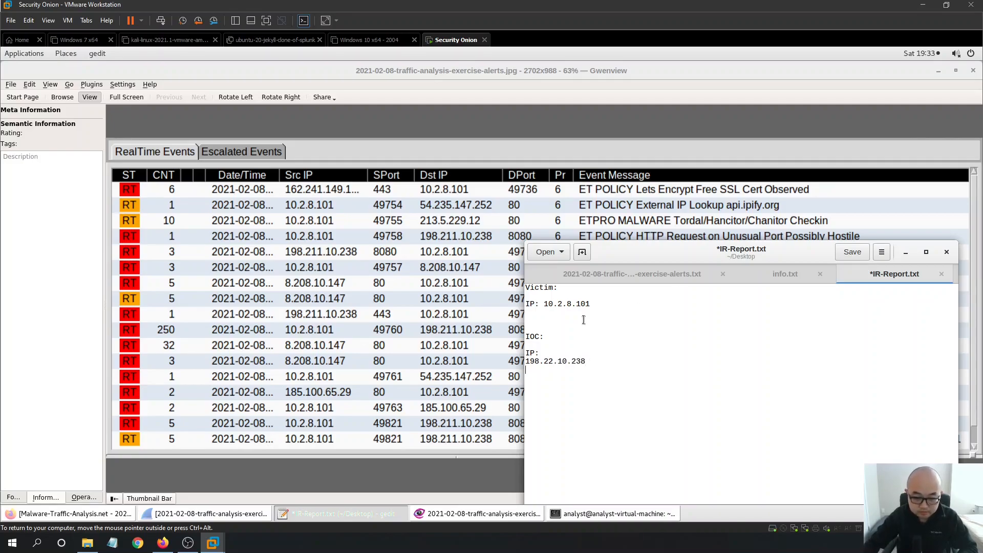
key(BackSpace)
text(11)
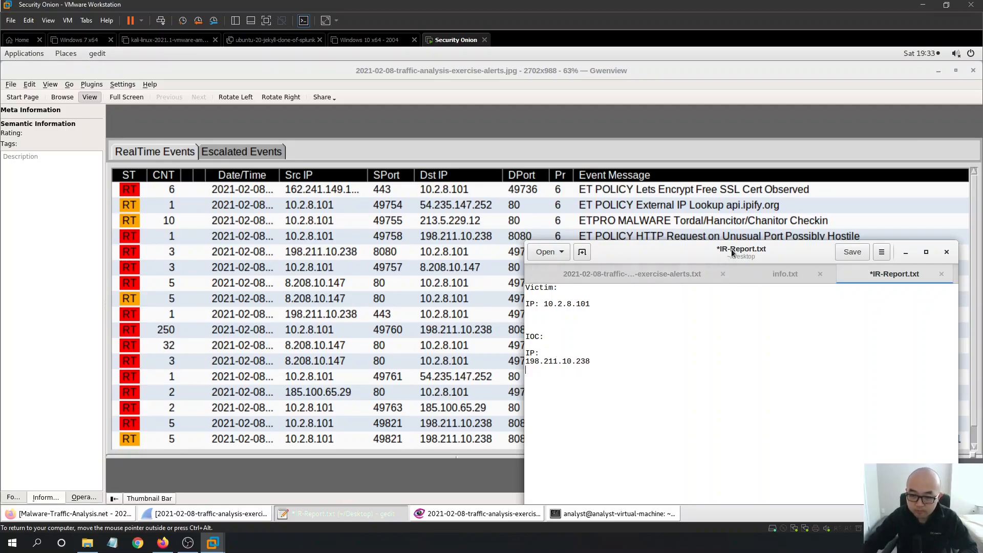
Add the addresses 213.5.229.12 and 54.235.147.252 from the alerts to the IOC IP list, moving the report window to read the alerts.
drag(731, 256, 728, 278)
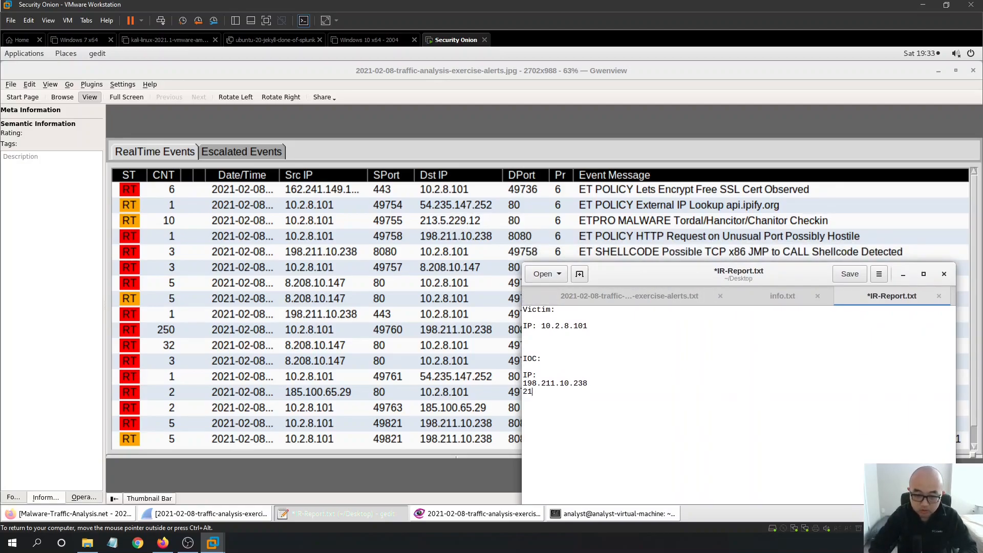
text(.5.229.12)
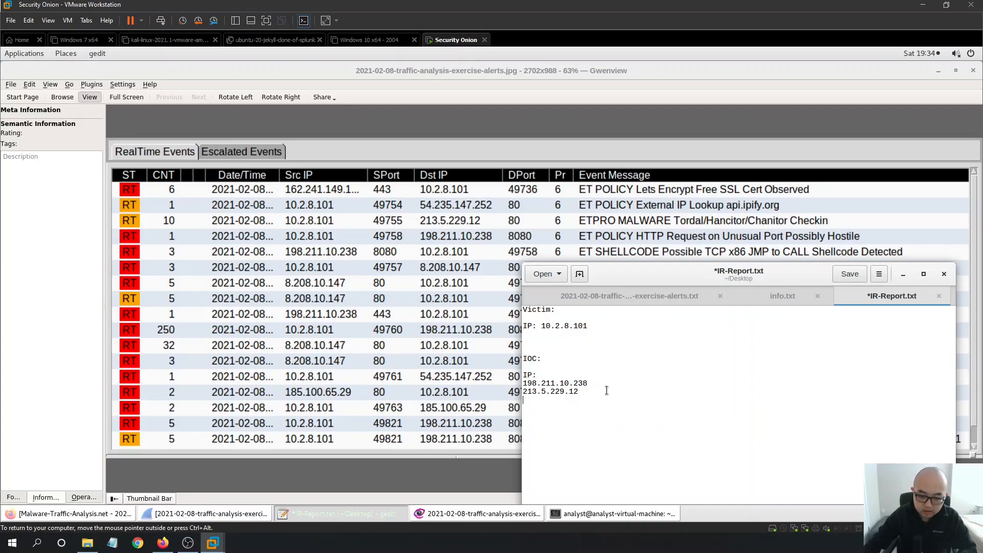
drag(748, 275, 766, 227)
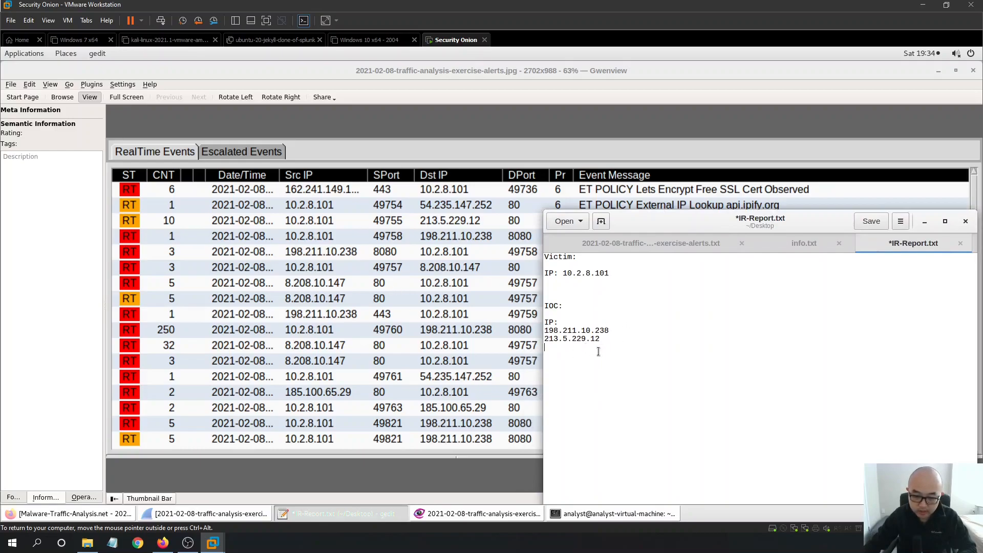
drag(737, 225, 757, 277)
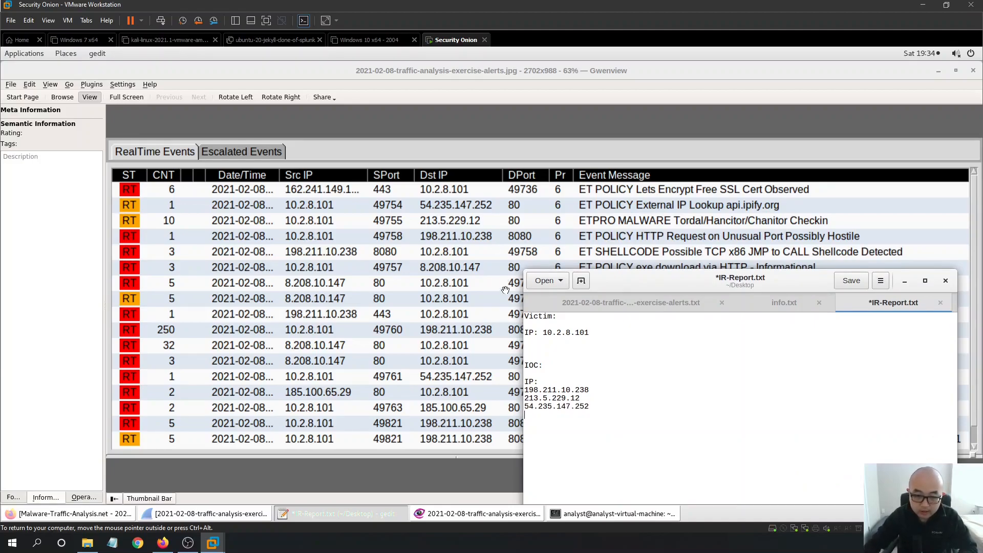
Add the alert addresses 8.208.10.147 and 185.100.65.29 to the end of the IOC IP list and save the report.
drag(624, 276, 631, 316)
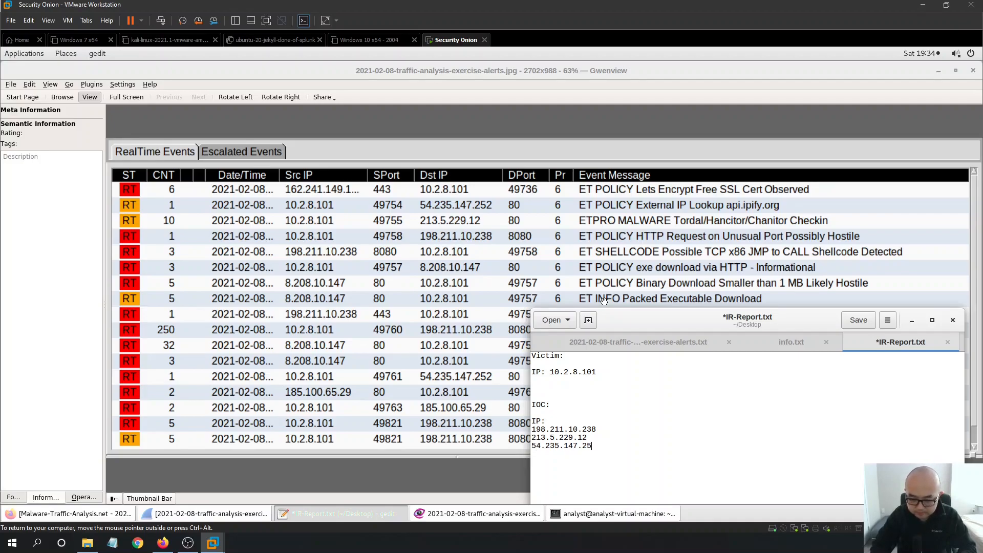
text(2)
key(Return)
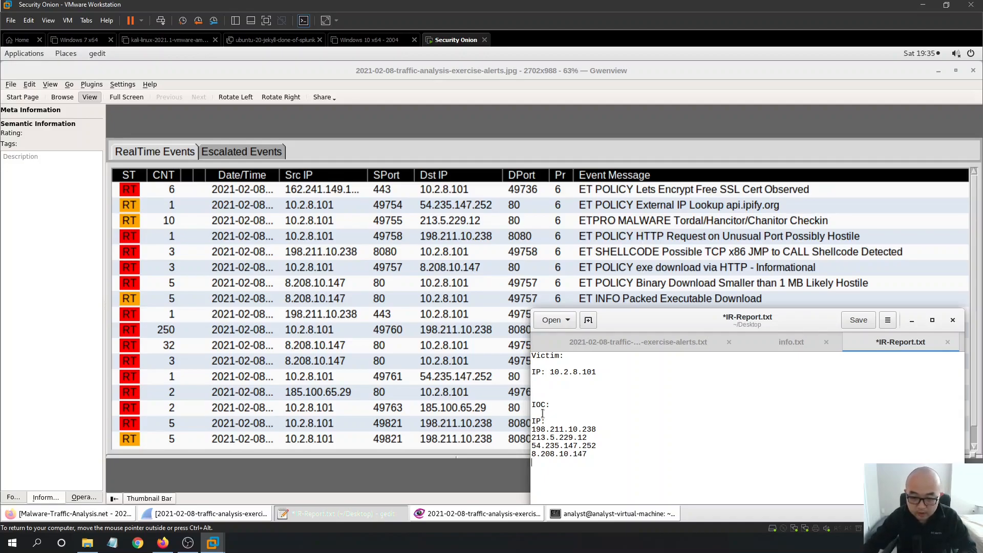
drag(756, 318, 745, 244)
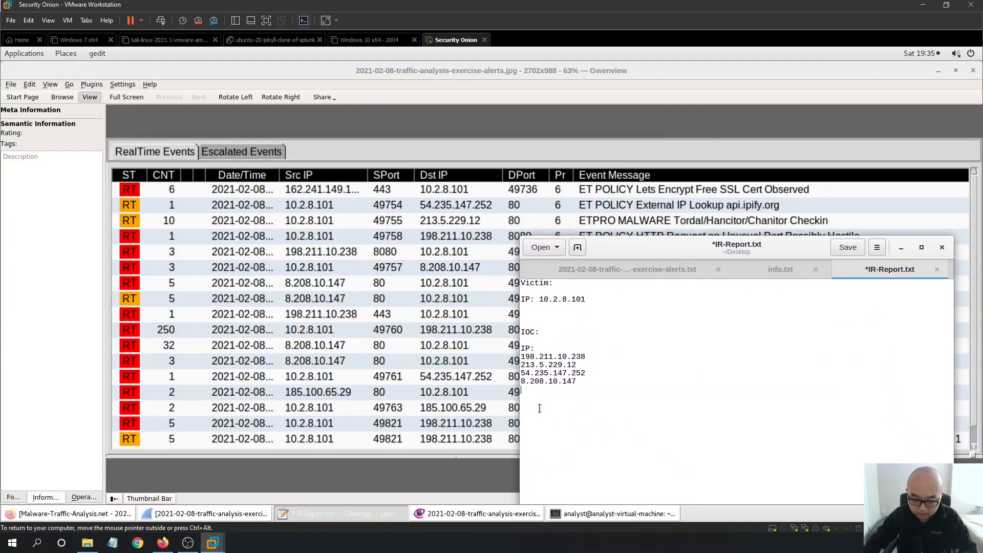
text(85.100)
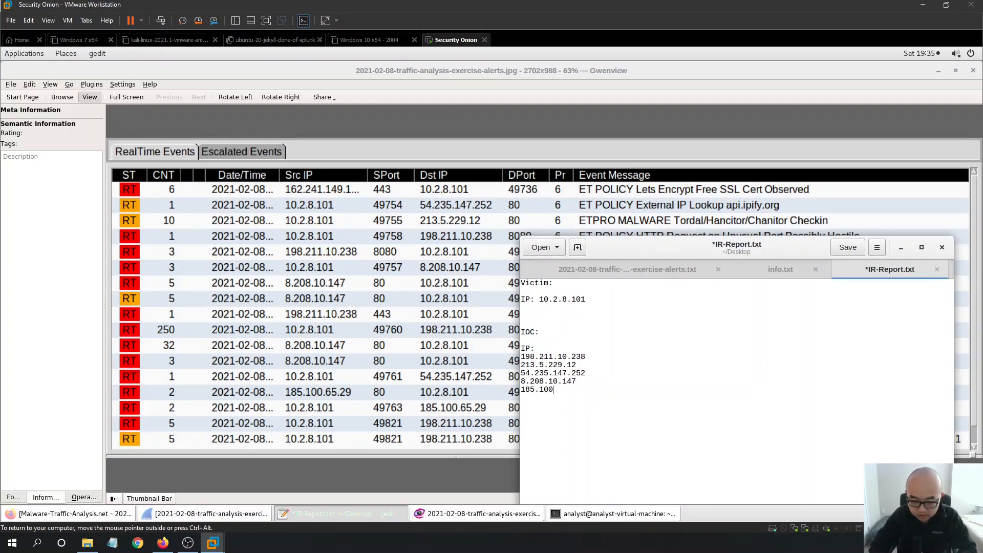
text(.65.29)
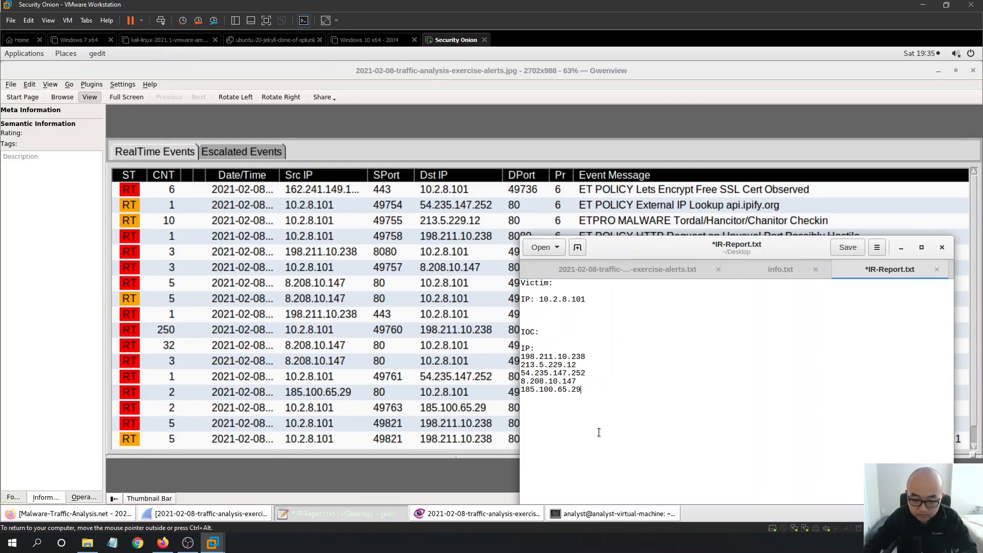
key(ctrl+s)
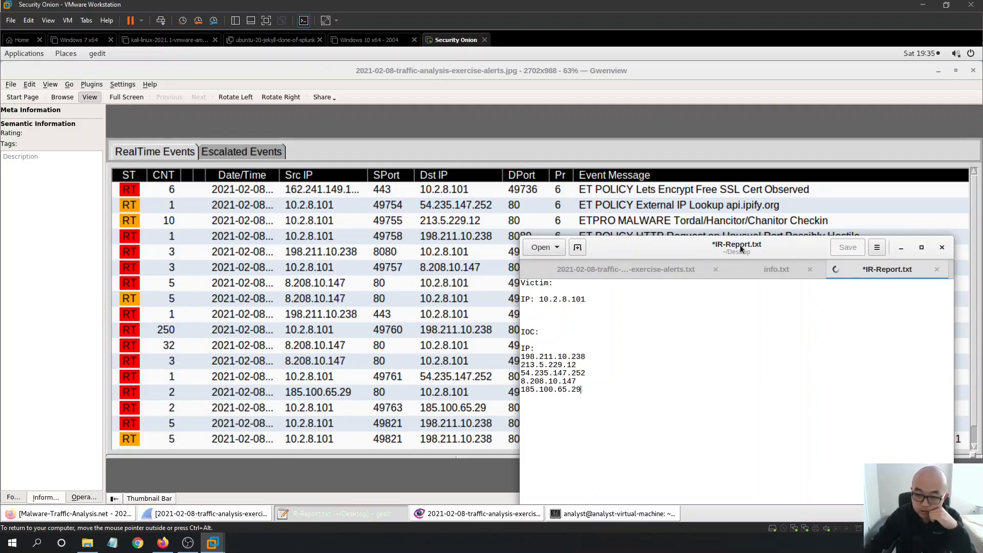
Check the alert source IPs against the report list and copy the full address 162.241.149.195 from the first event in the alerts text file.
drag(741, 249, 664, 239)
triple_click(661, 306)
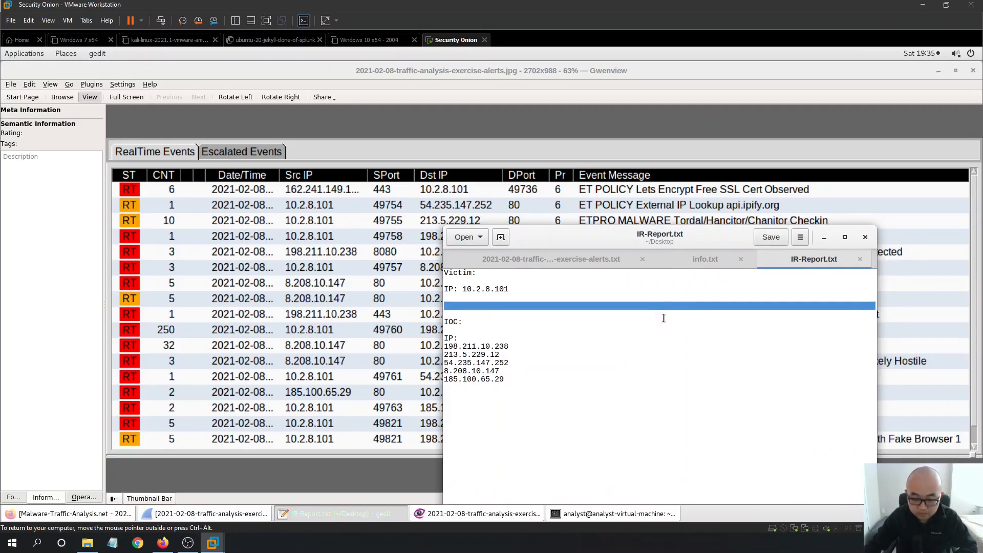
drag(672, 239, 722, 261)
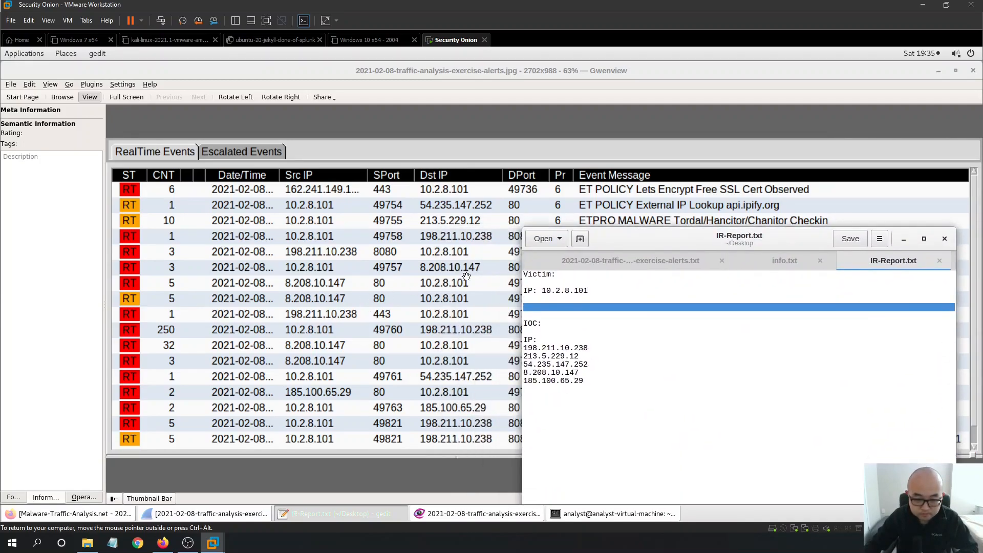
drag(718, 240, 754, 188)
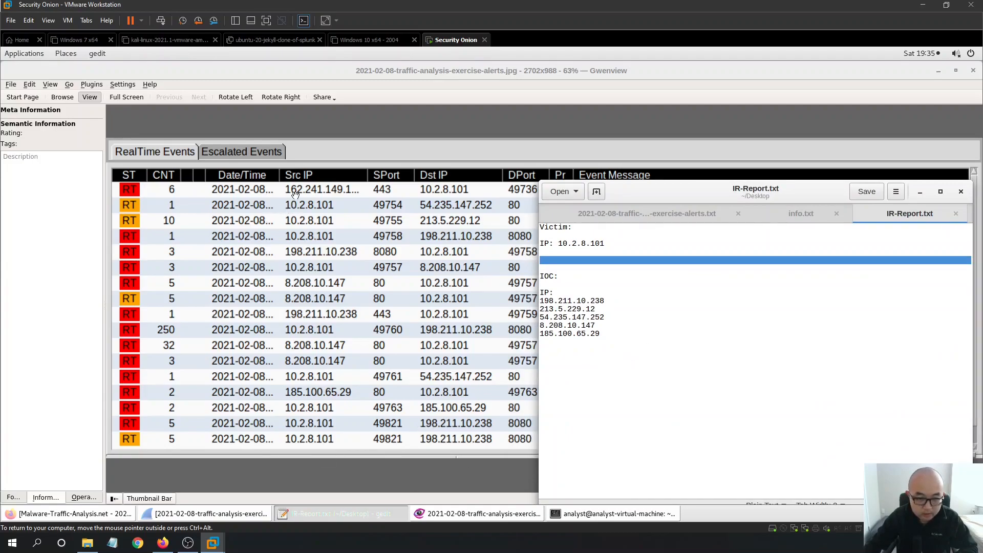
click(350, 521)
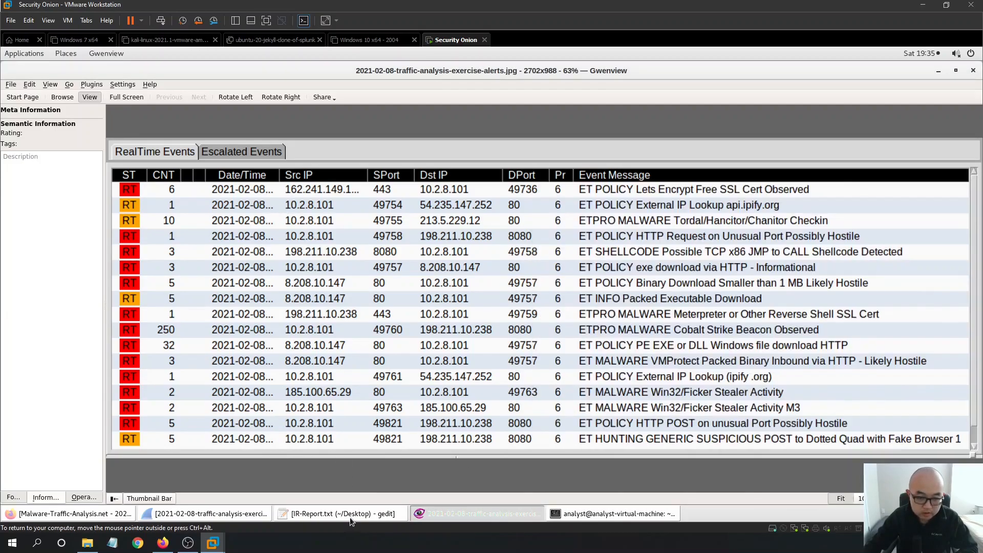
click(340, 513)
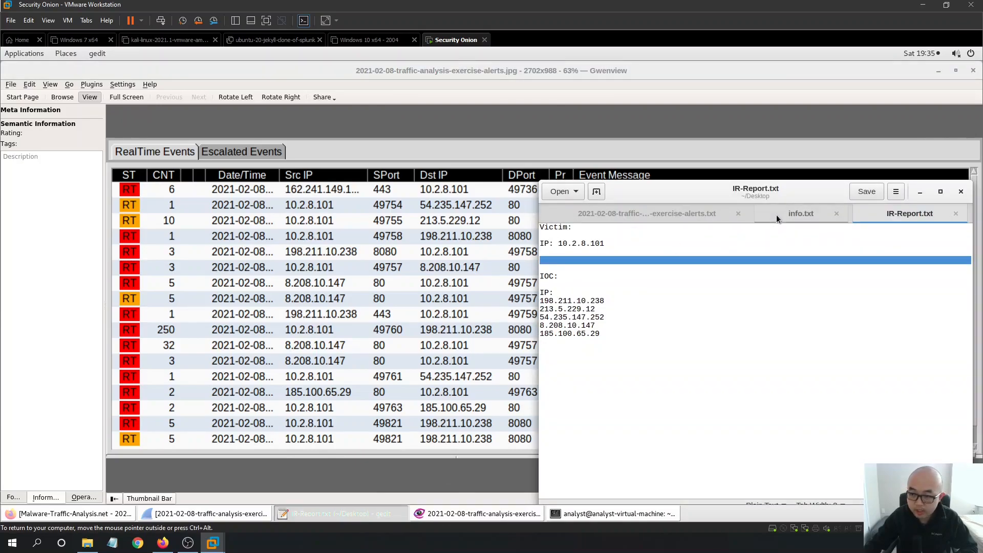
click(654, 216)
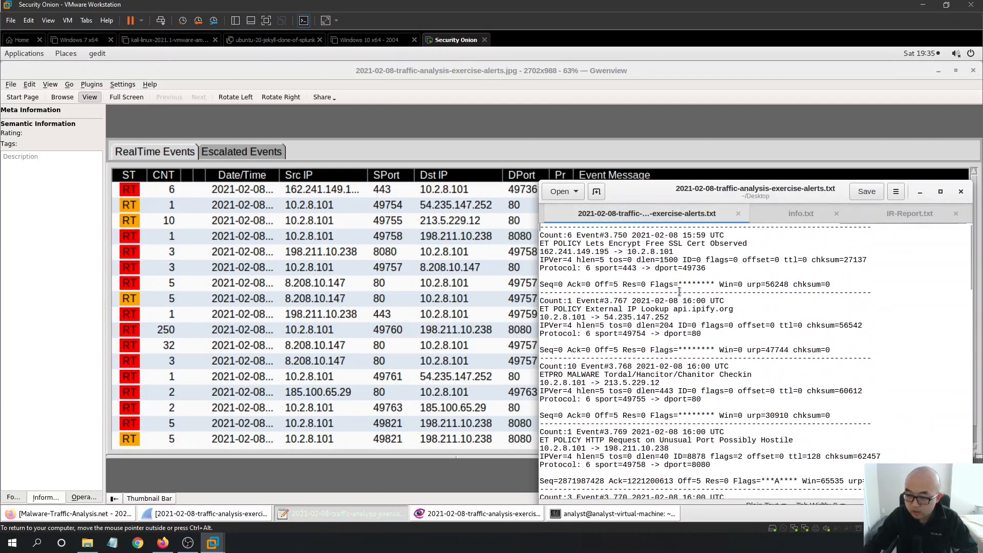
drag(609, 251, 539, 251)
key(ctrl+c)
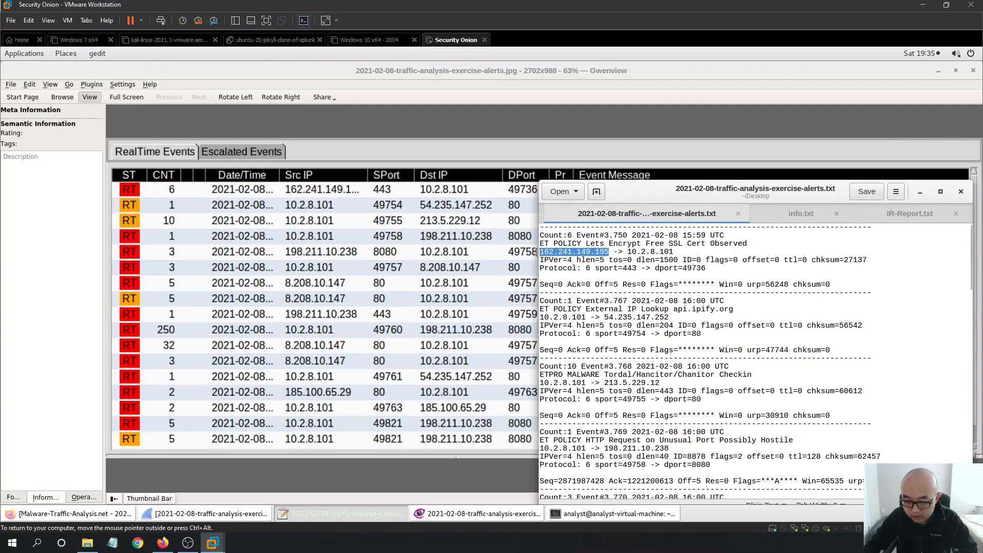
Paste the copied address on a new line below 185.100.65.29 in IR-Report.txt and save the report.
click(920, 191)
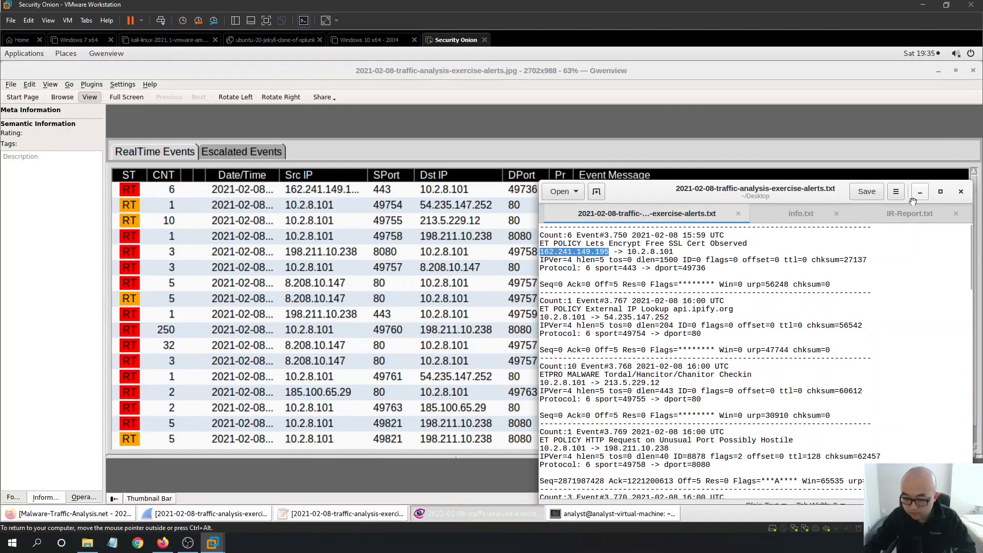
click(341, 516)
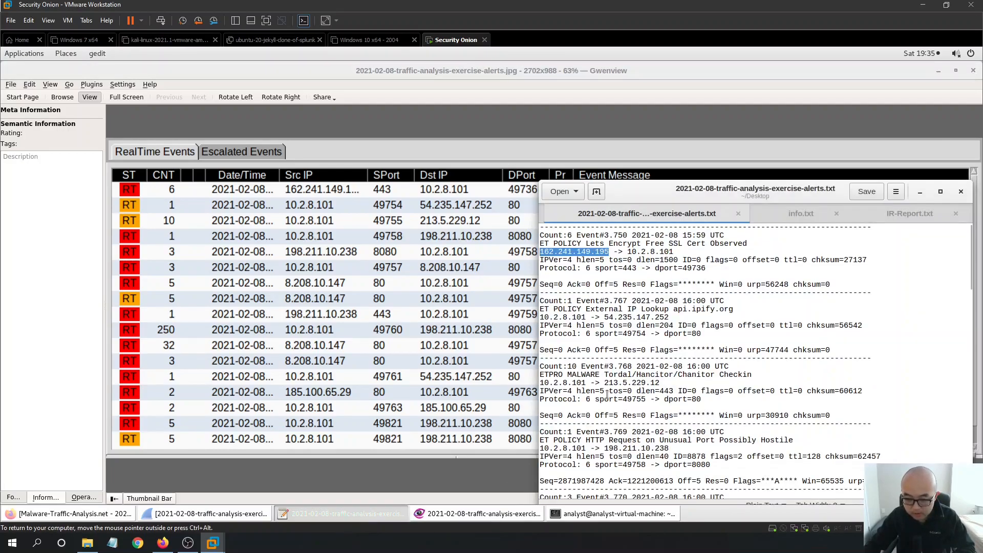
click(906, 213)
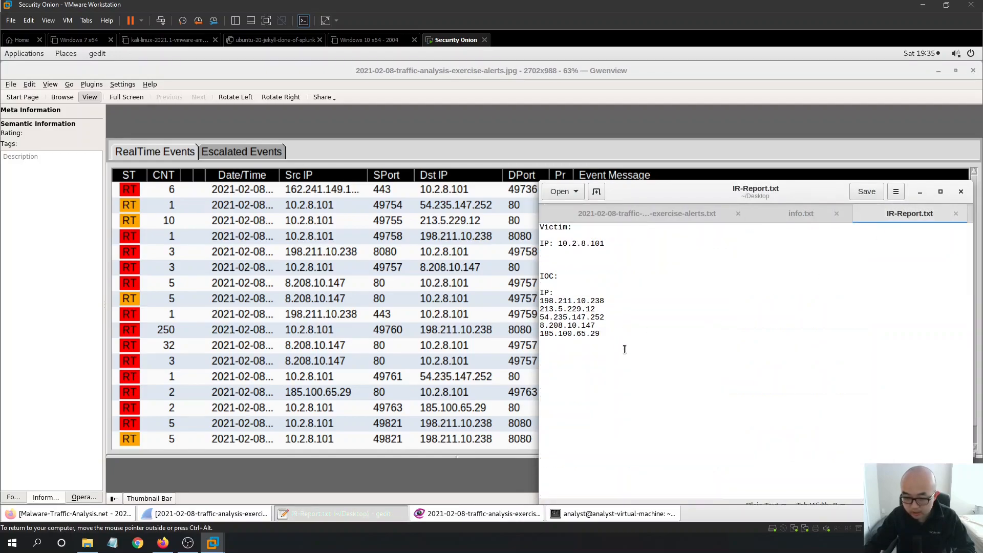
key(Return)
key(ctrl+v)
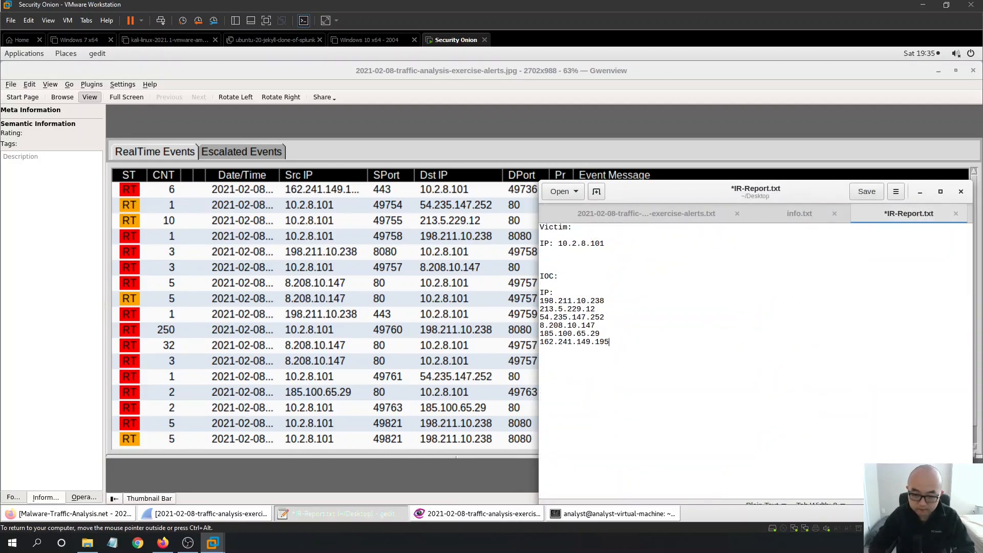
key(ctrl+s)
drag(760, 194, 755, 158)
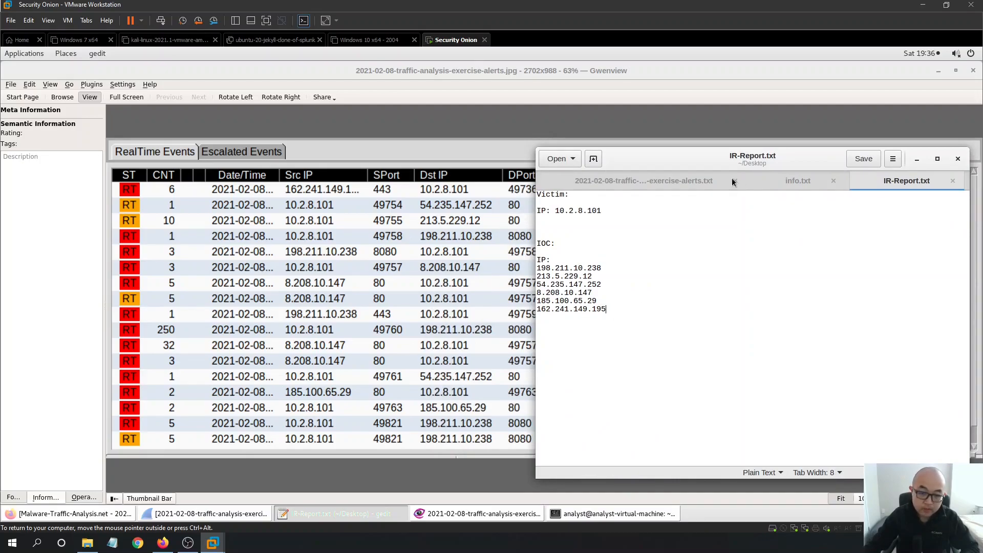
mouse_move(766, 160)
mouse_down()
mouse_move(763, 417)
mouse_move(619, 220)
mouse_move(721, 203)
mouse_move(766, 160)
mouse_up()
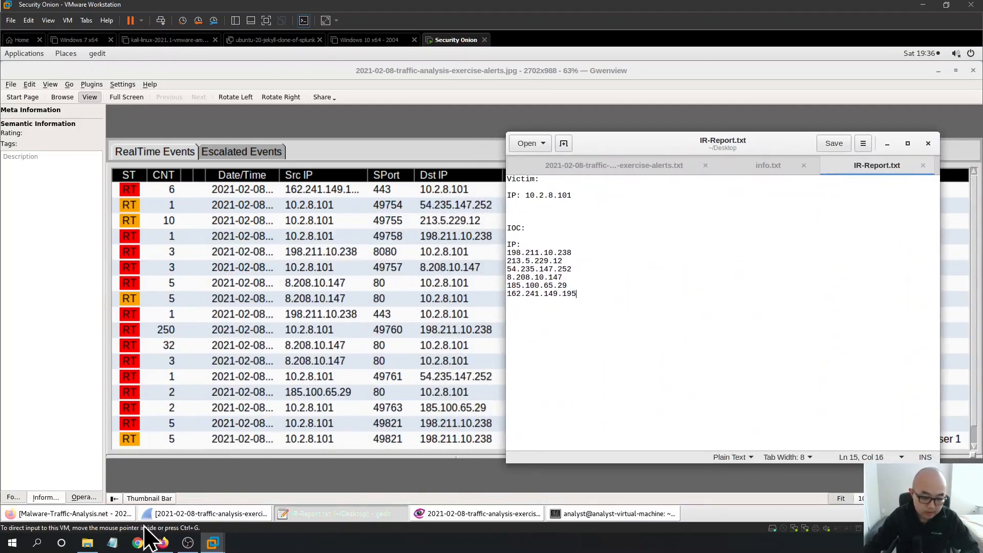
Switch to the packet capture in Wireshark, turn on network address resolution and widen the Destination column to fit the full hostnames.
click(174, 514)
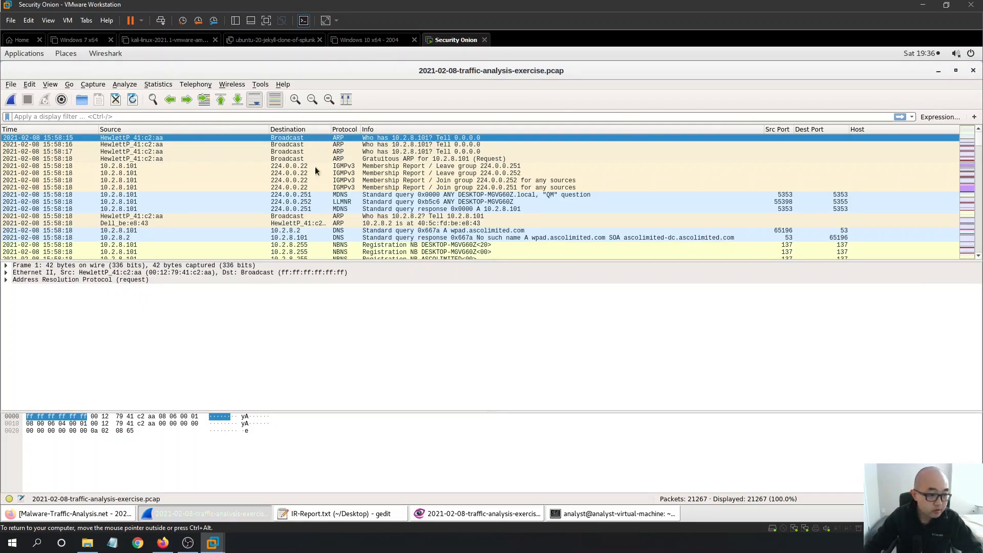
click(50, 84)
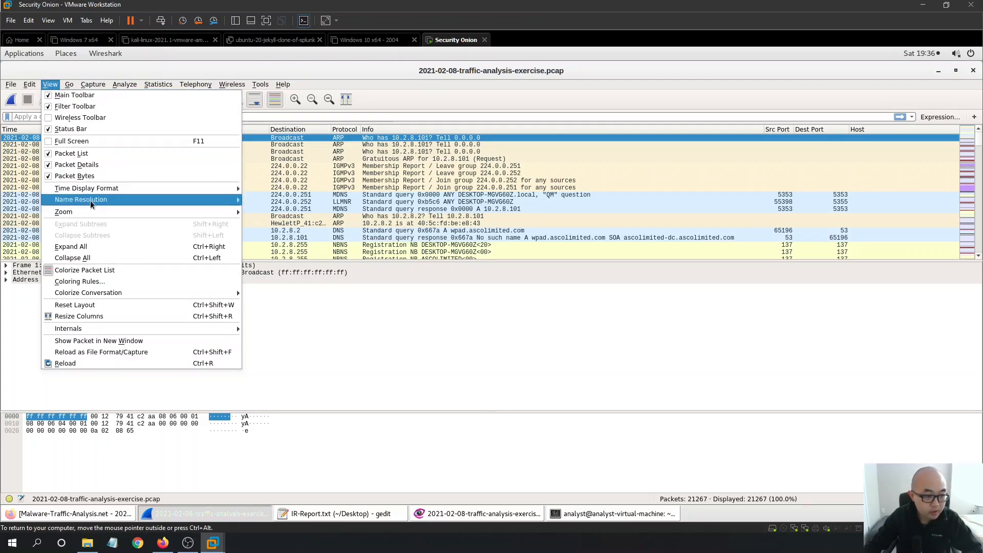
mouse_move(215, 199)
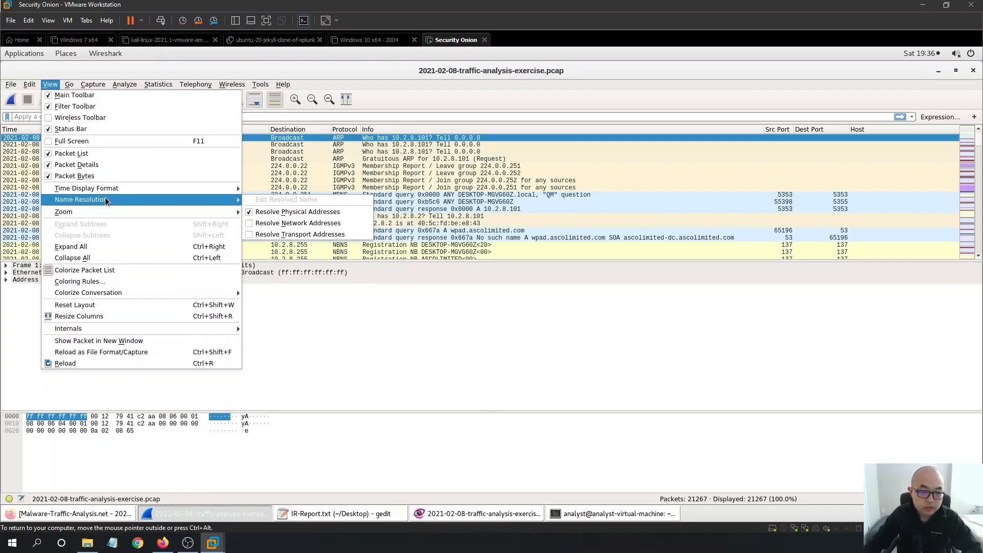
click(274, 222)
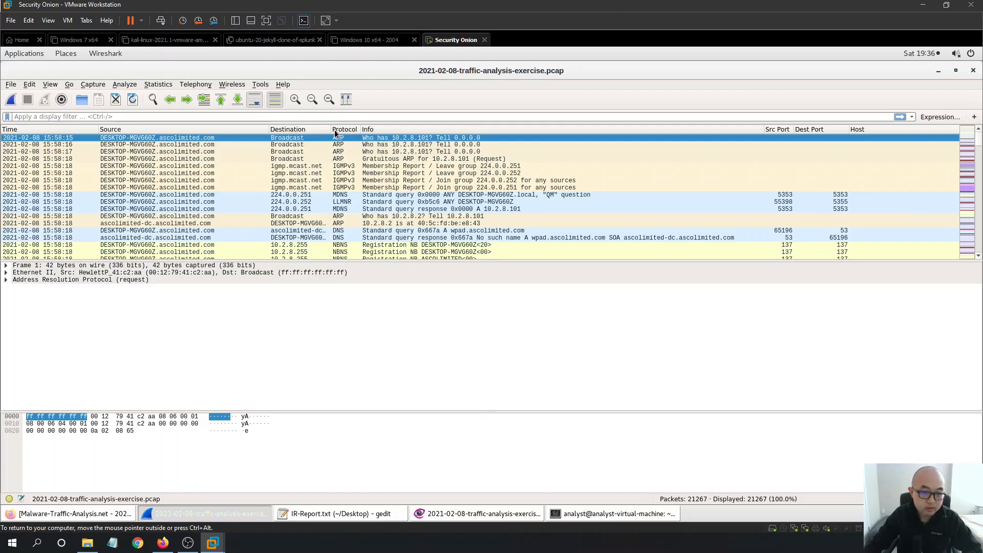
drag(330, 129, 489, 131)
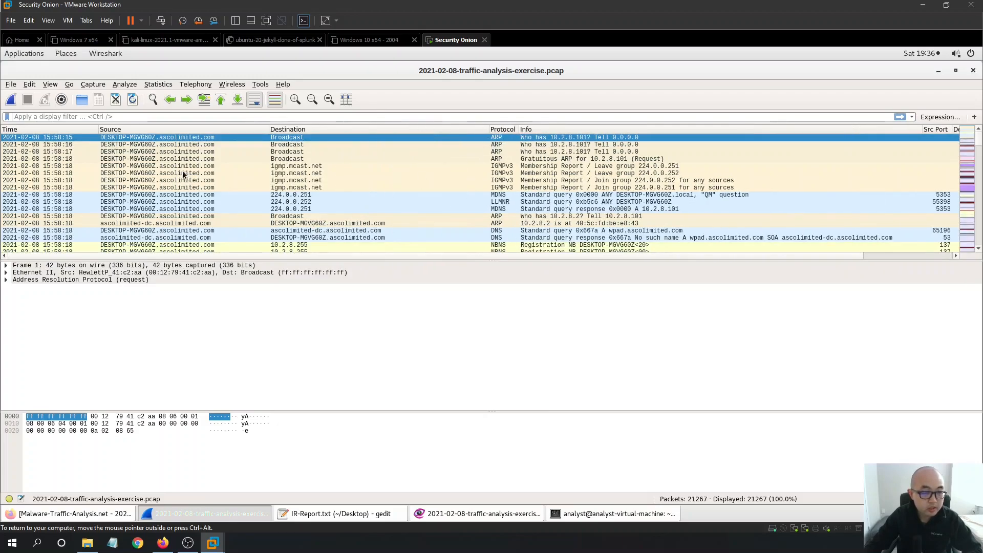
Set the time display format to UTC Date and Time of Day and widen the Time column.
click(50, 84)
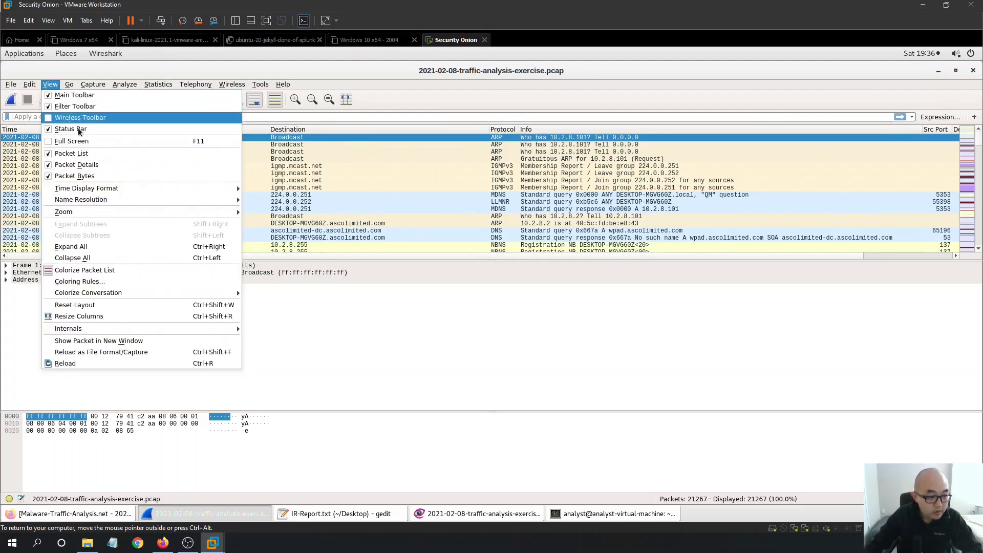
mouse_move(118, 187)
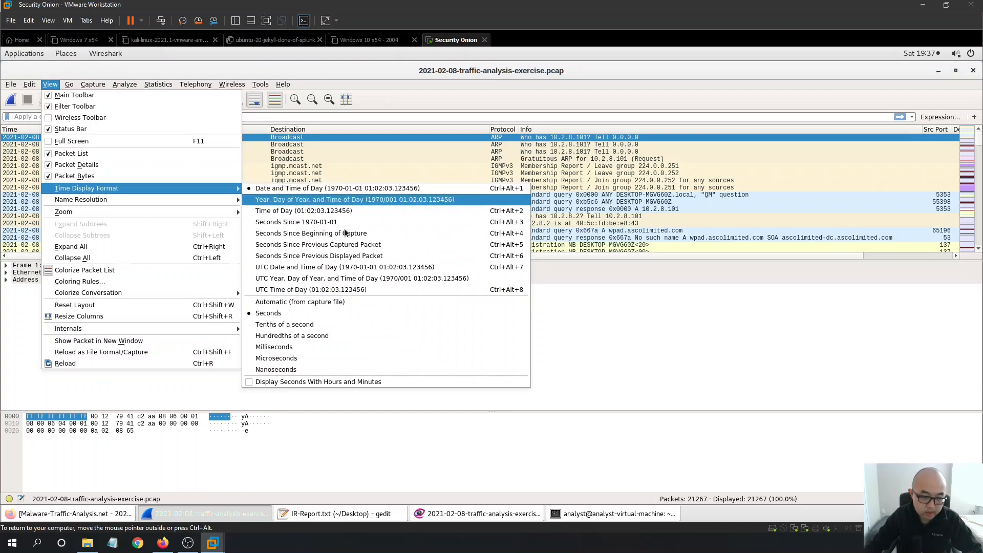
click(383, 267)
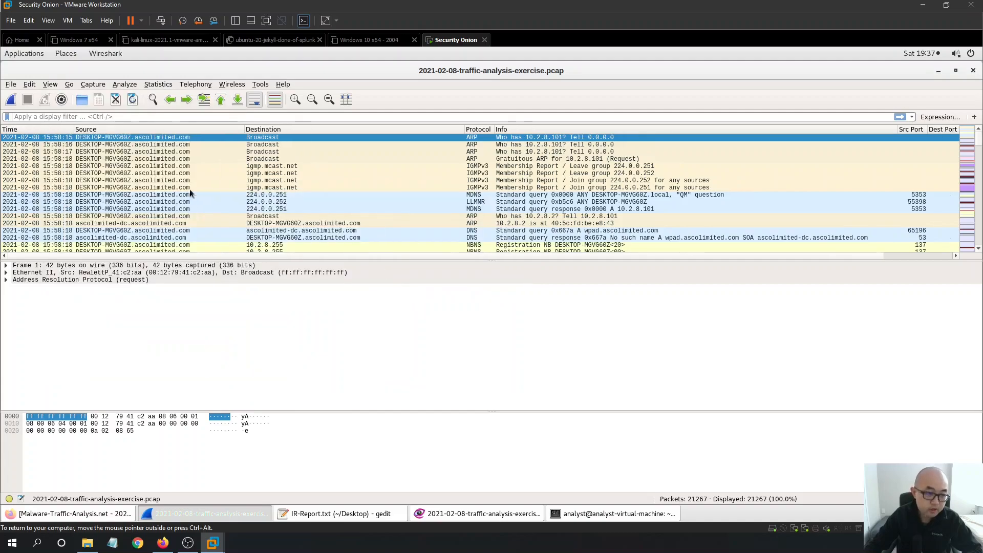
drag(73, 126, 131, 127)
Skim the first packets of the capture and enter "http" as the display filter.
scroll(153, 195, down, 10)
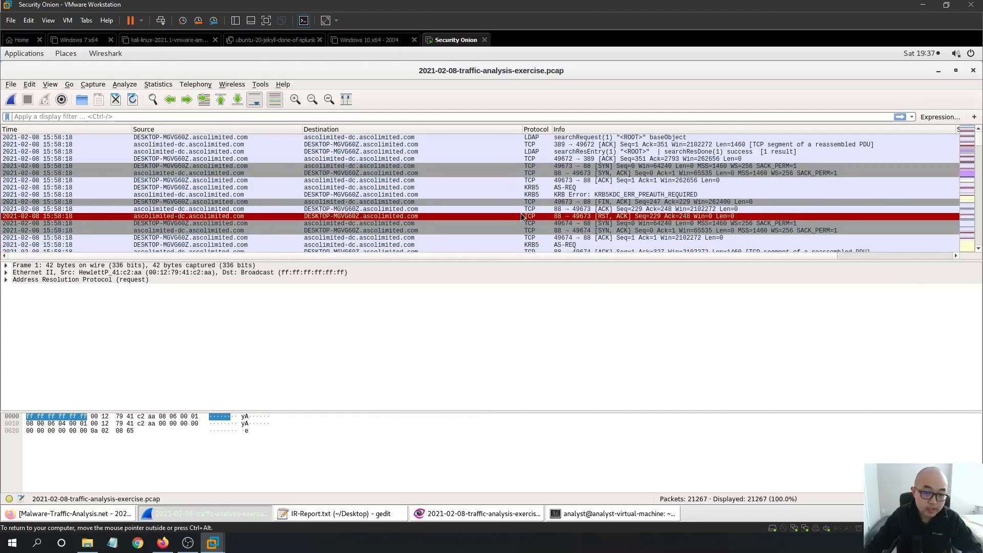
scroll(970, 169, down, 3)
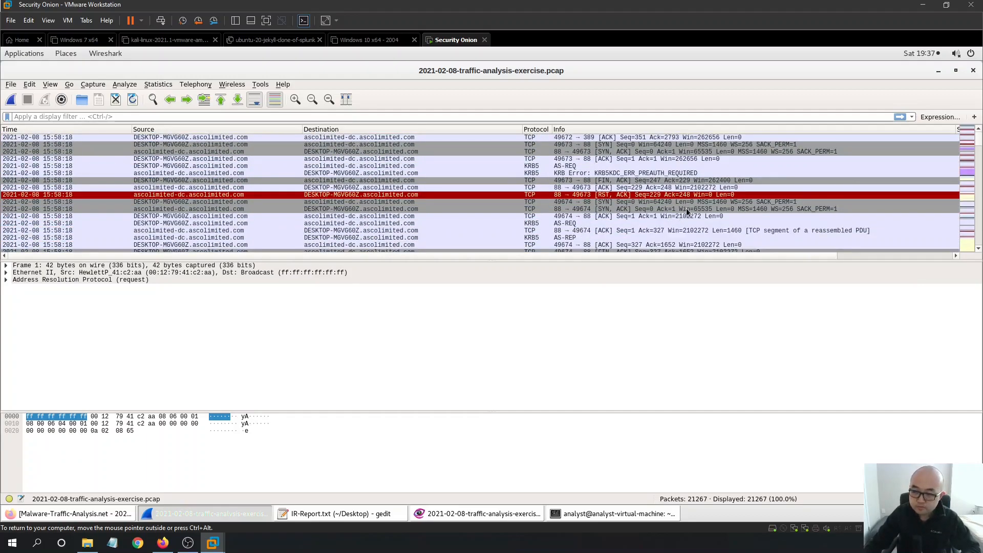
mouse_move(979, 144)
mouse_down()
mouse_move(980, 228)
mouse_move(977, 134)
mouse_up()
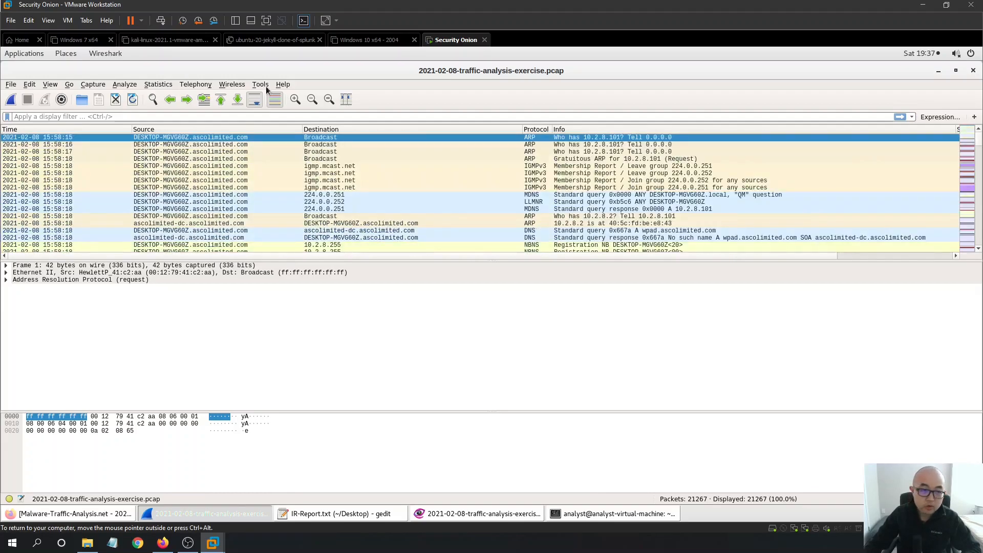
click(219, 117)
text(h)
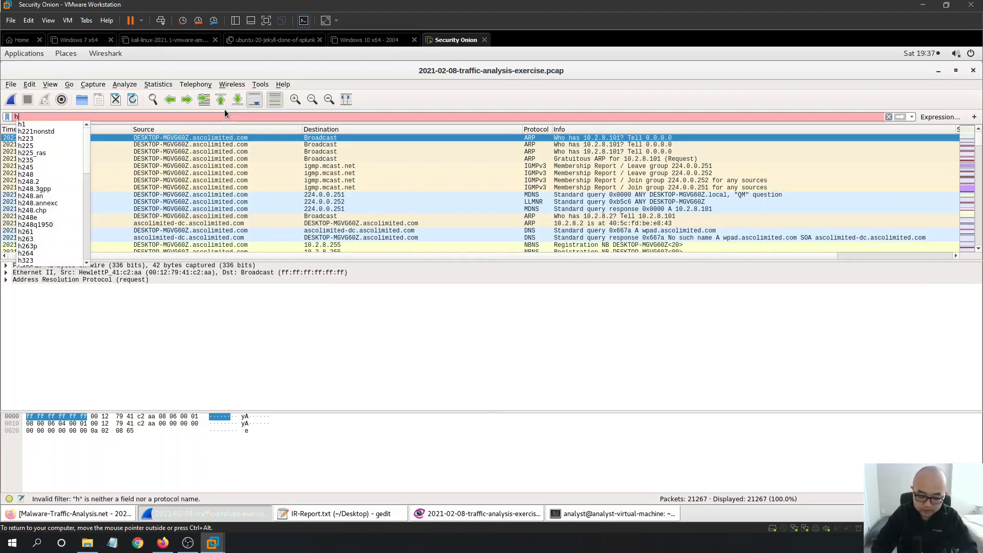
text(ttp)
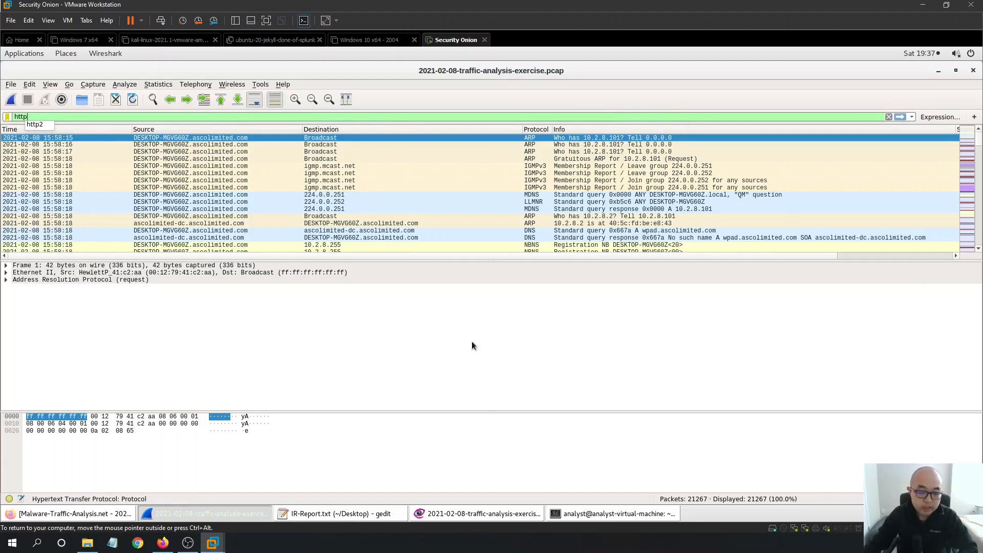
Consult the alerts image briefly and return to the packet capture.
click(495, 518)
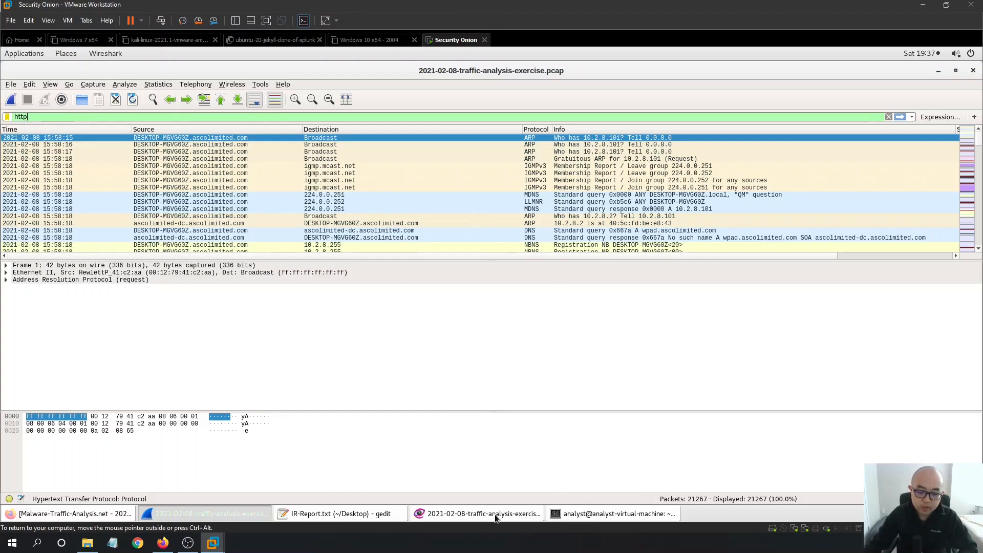
click(466, 513)
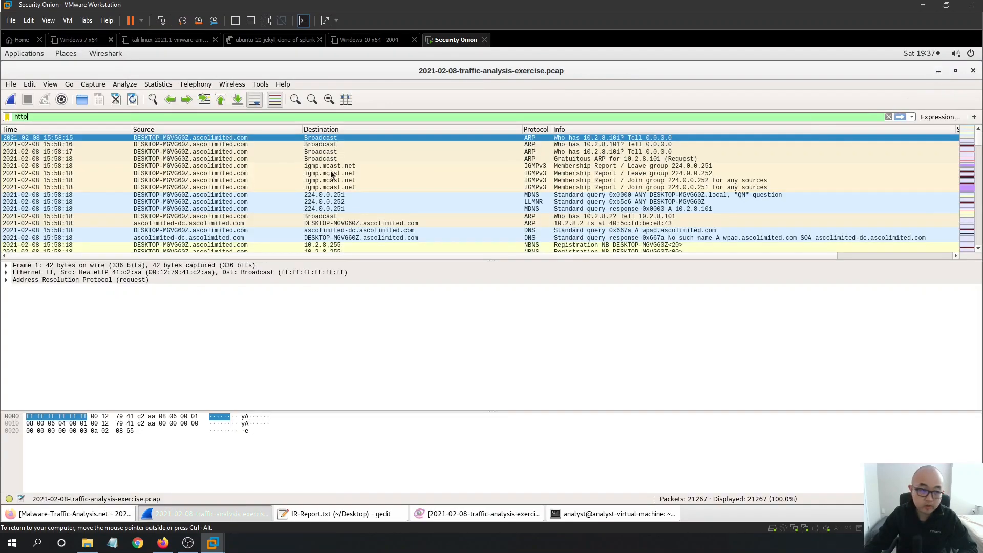
click(939, 70)
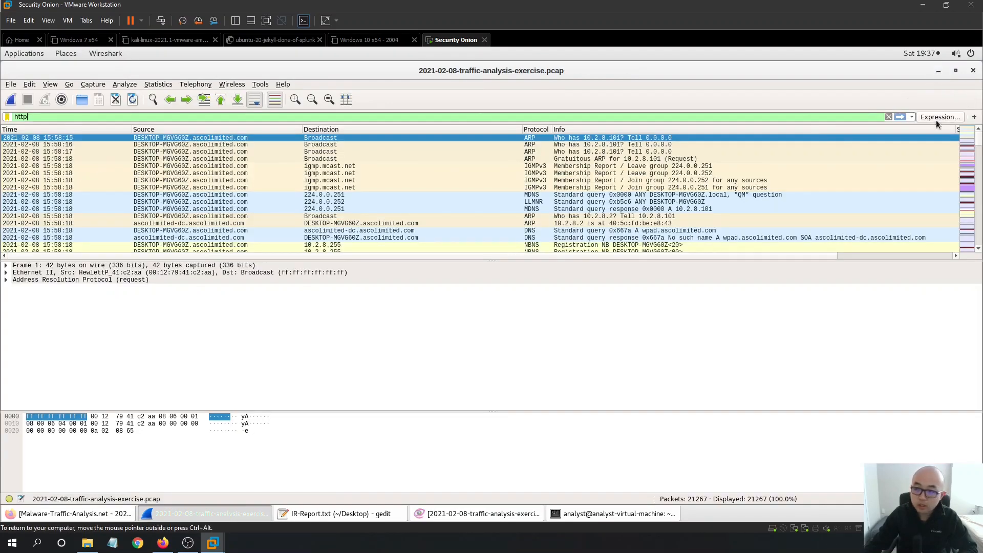
Apply the http display filter to the capture and save it as a filter button labelled "http".
click(898, 117)
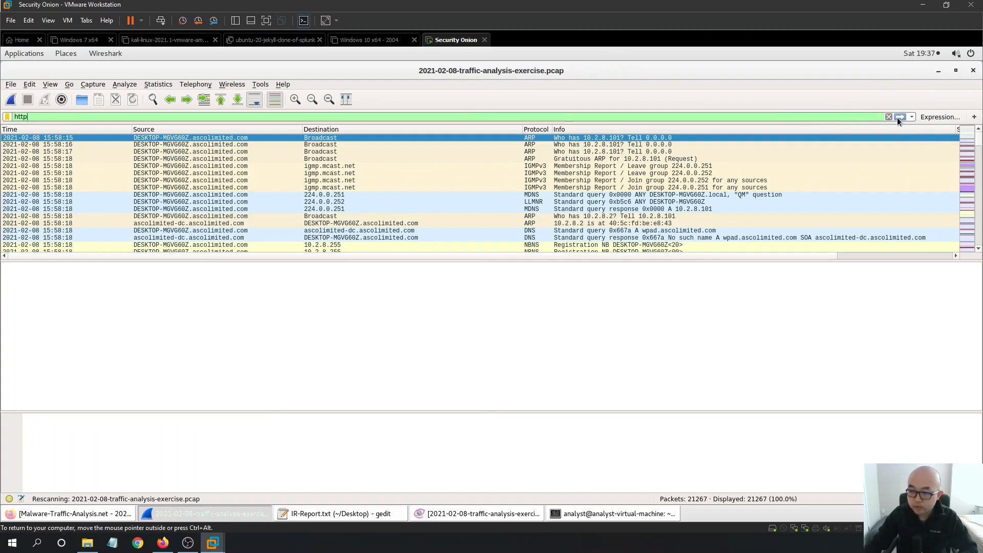
click(940, 117)
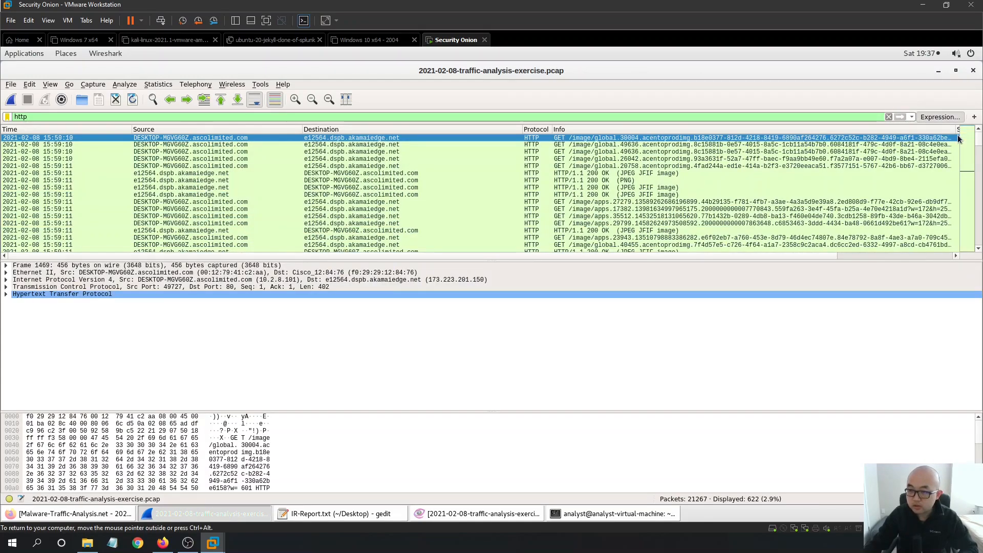
click(804, 71)
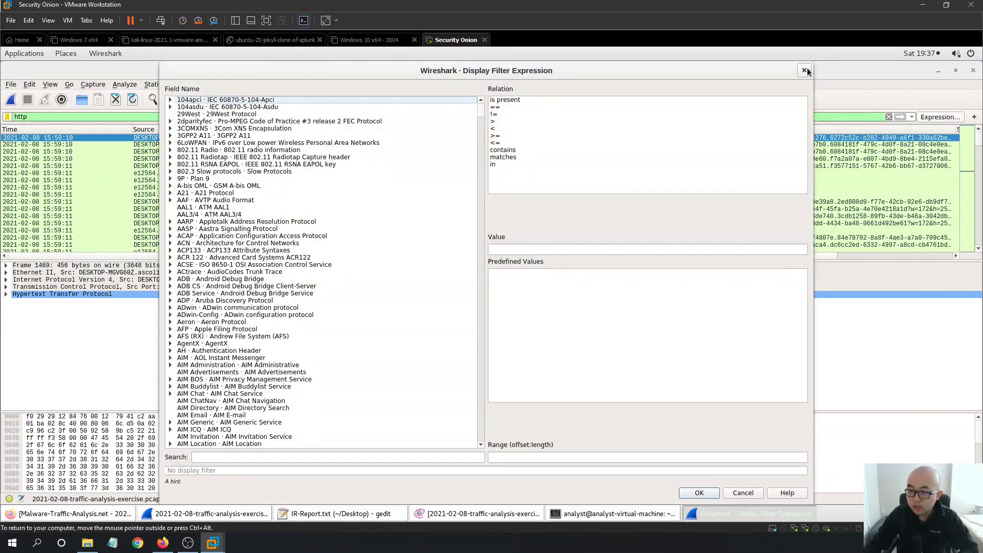
click(975, 117)
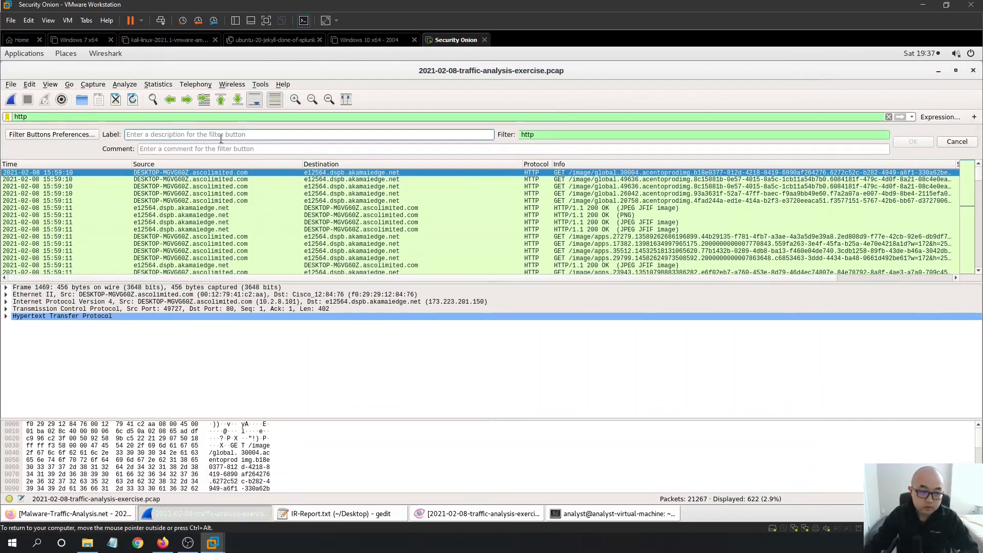
text(http)
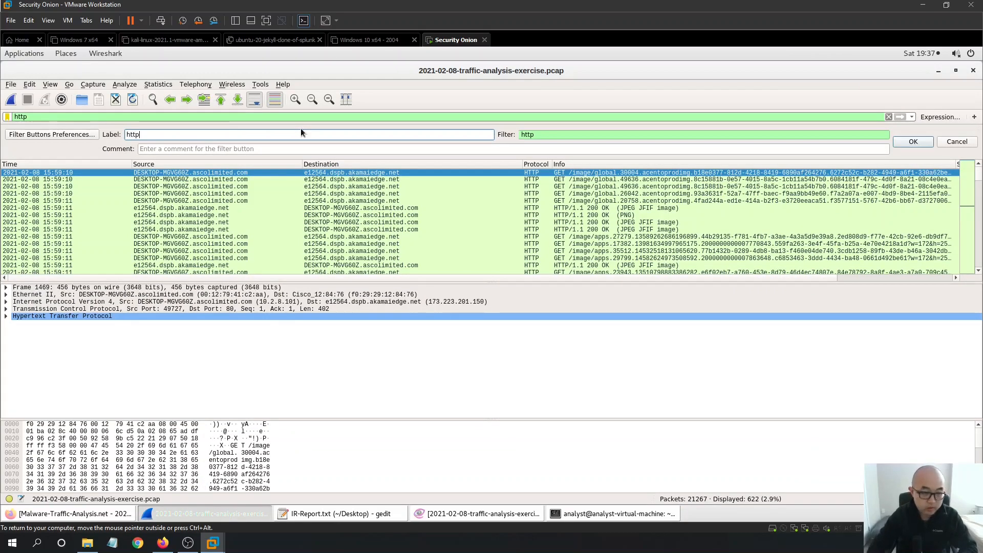
click(913, 142)
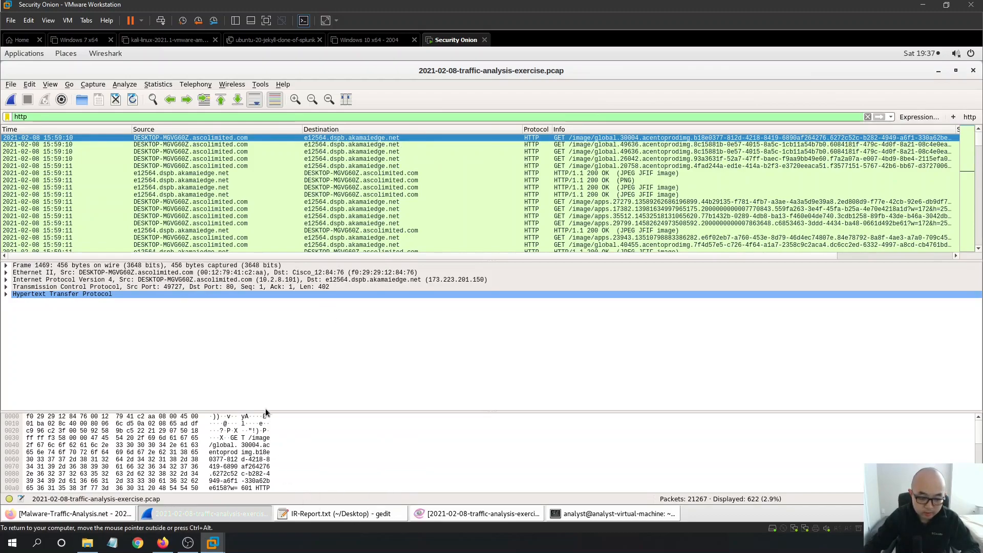
Switch to gedit and review in info.txt which victim details the incident report must contain.
click(366, 514)
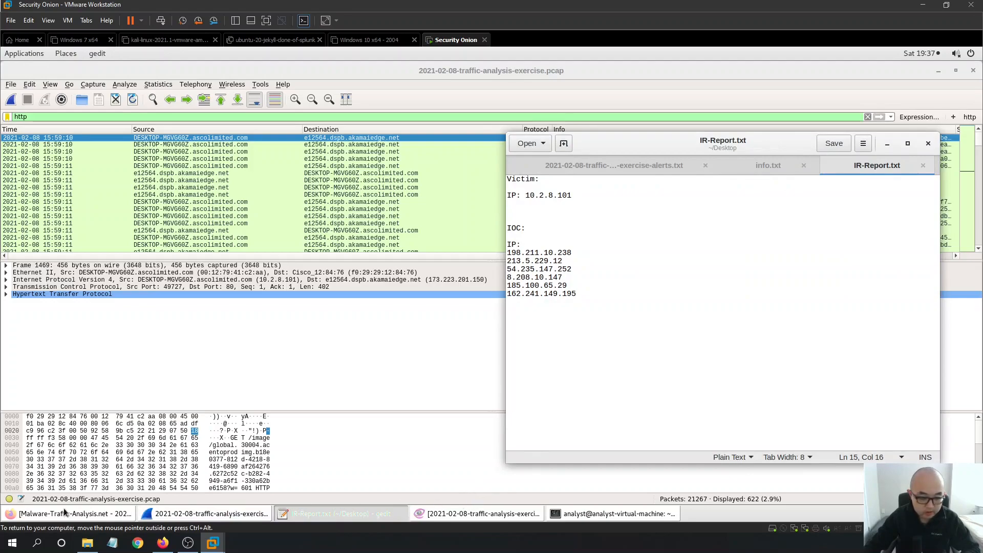
click(642, 163)
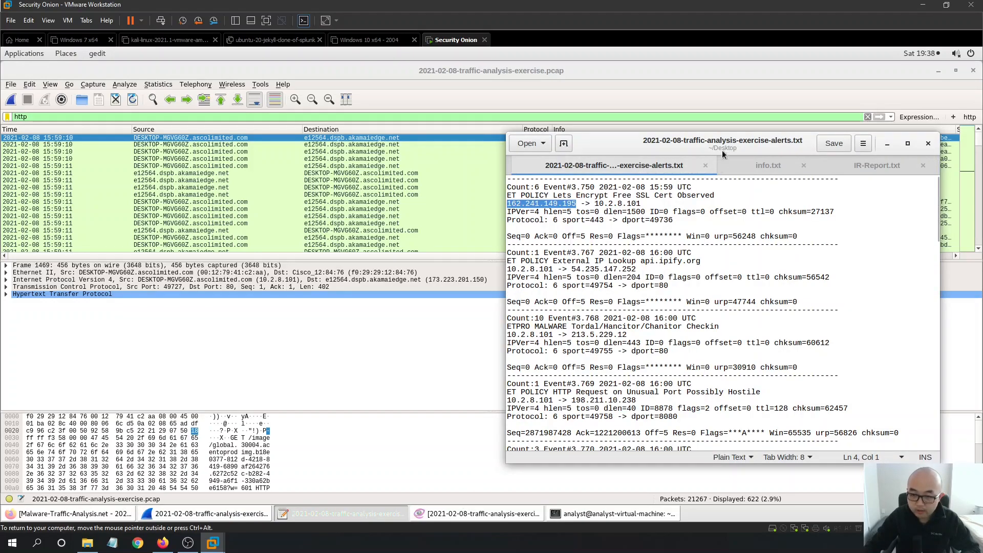
click(772, 166)
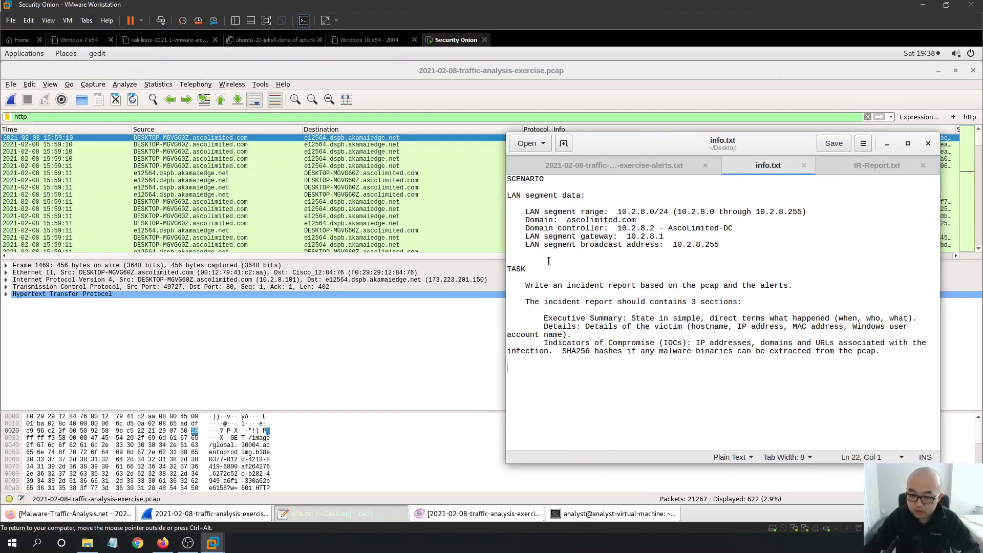
drag(507, 255, 320, 241)
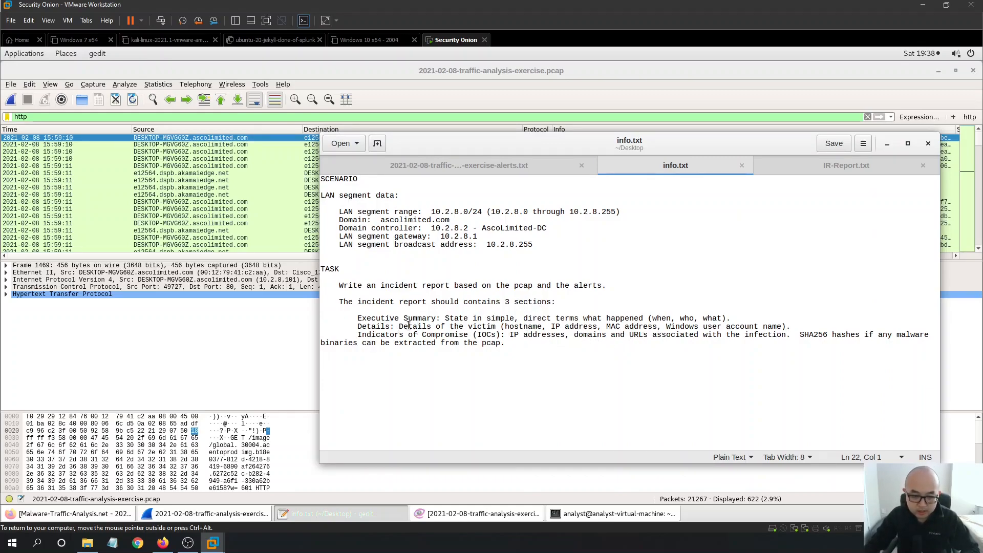
drag(402, 326, 606, 326)
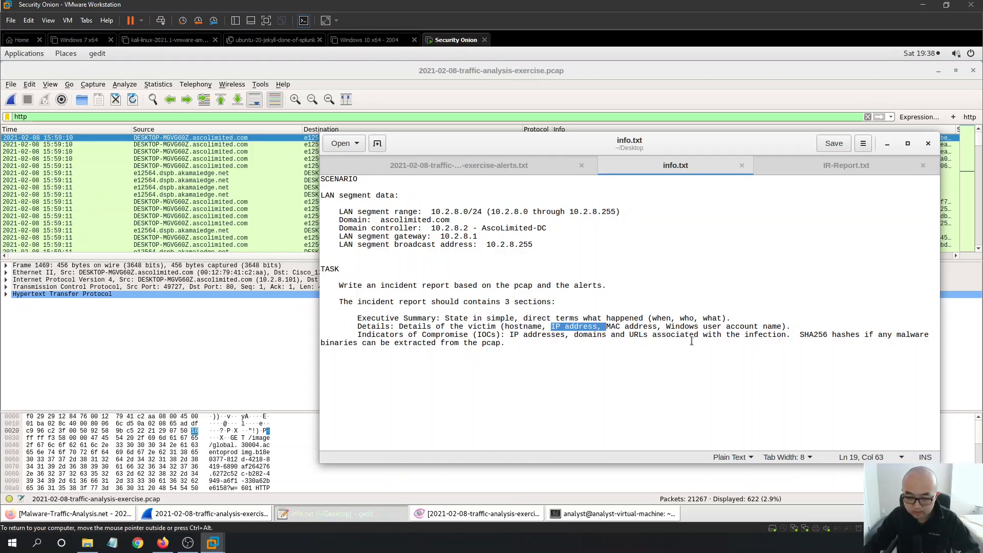
drag(795, 326, 390, 325)
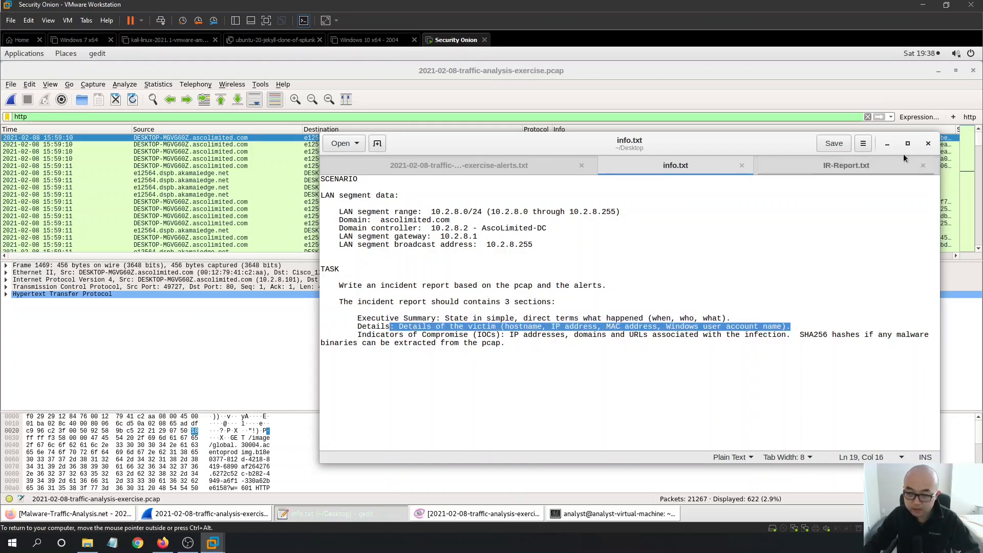
Add a "Hostname:" line below the victim's IP in IR-Report.txt.
click(865, 166)
click(396, 205)
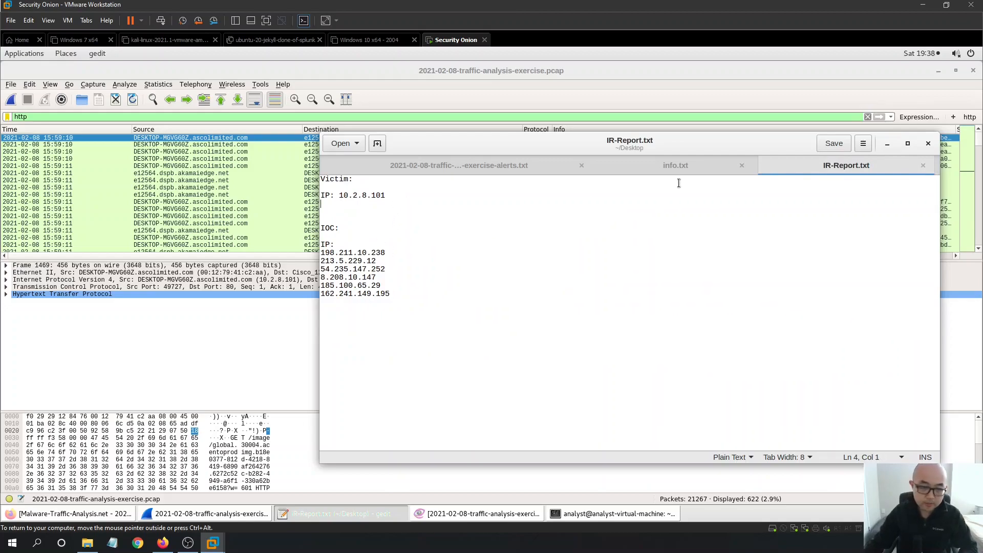
text(HOst)
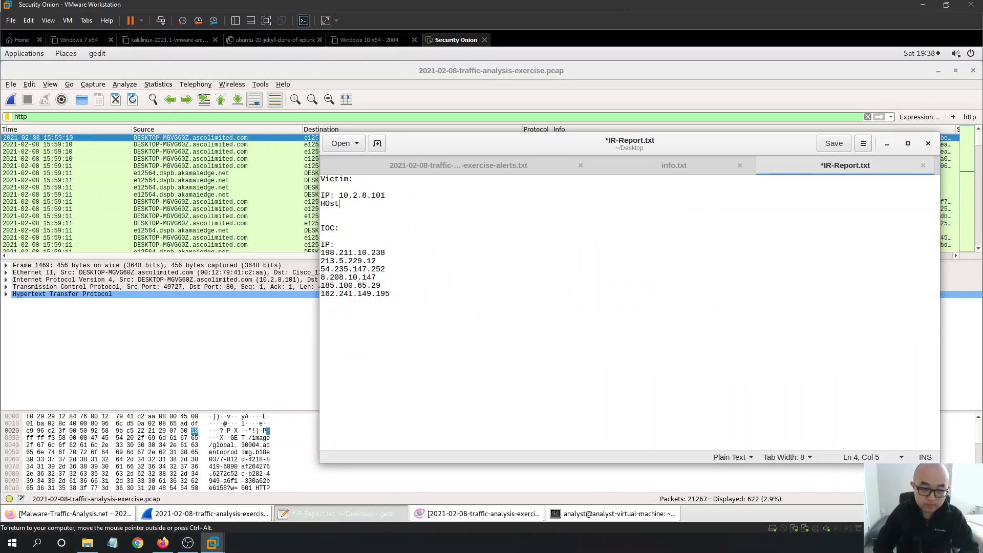
key(BackSpace)
key(BackSpace)
text(o)
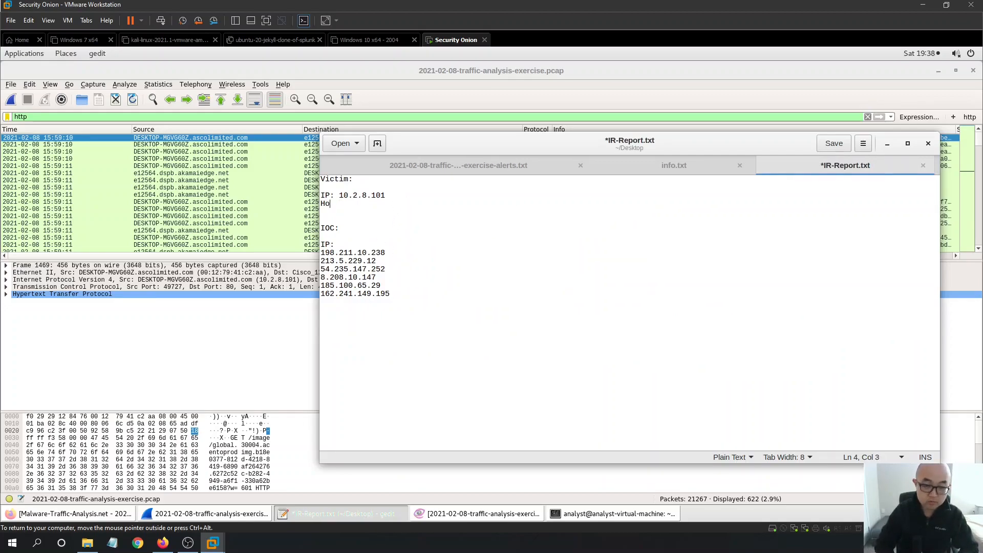
text(stname:)
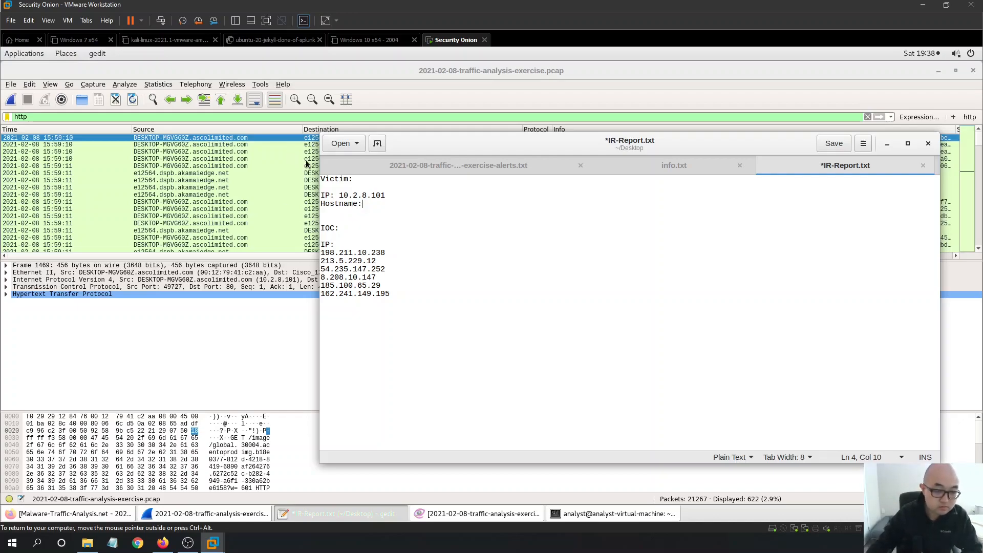
Return to Wireshark, expand the first HTTP packet's Internet Protocol Version 4 details and copy the Source entry.
drag(435, 151, 297, 245)
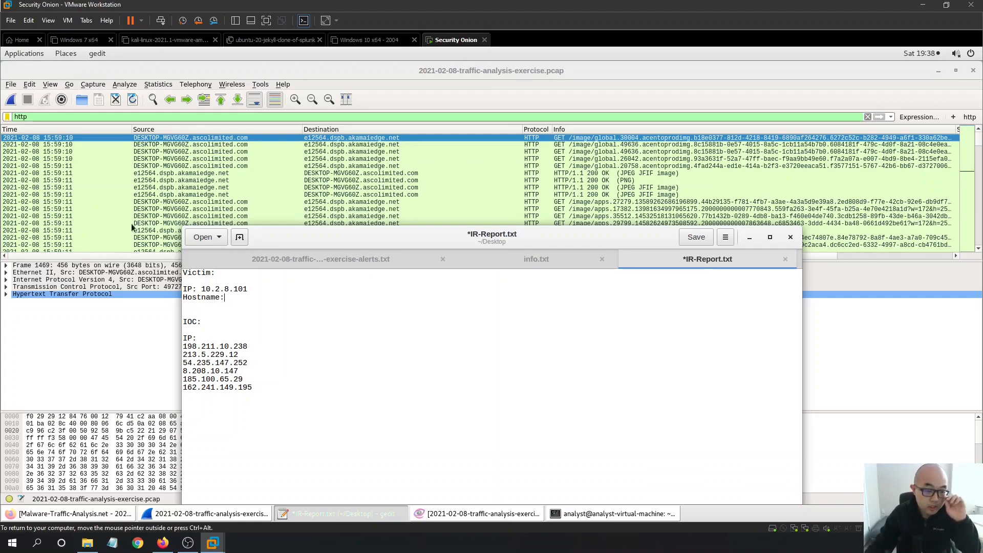
click(127, 308)
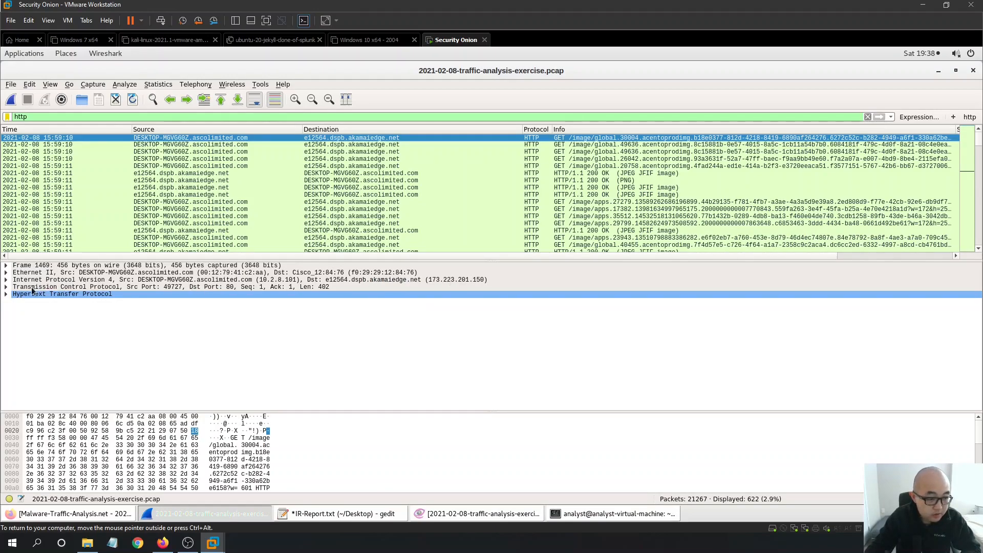
click(6, 280)
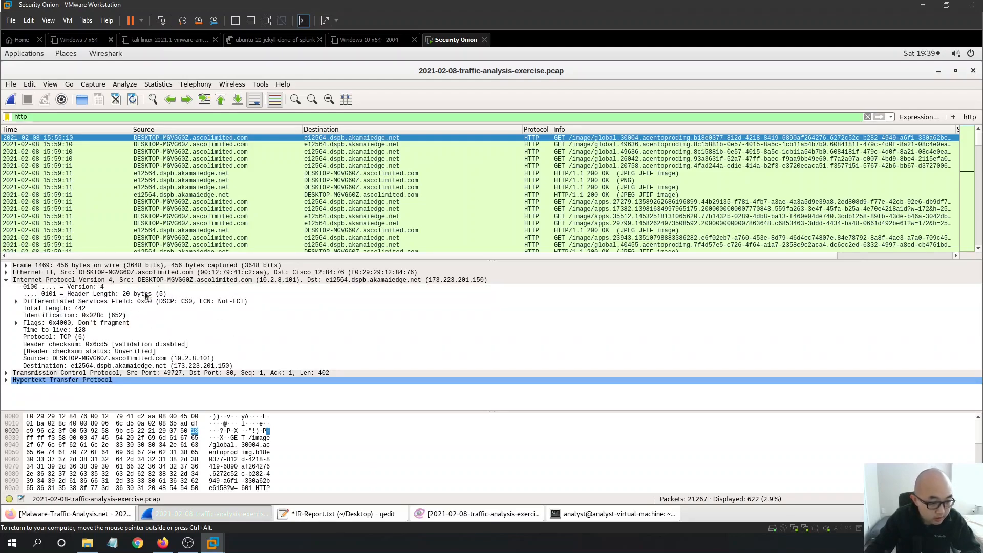
click(87, 354)
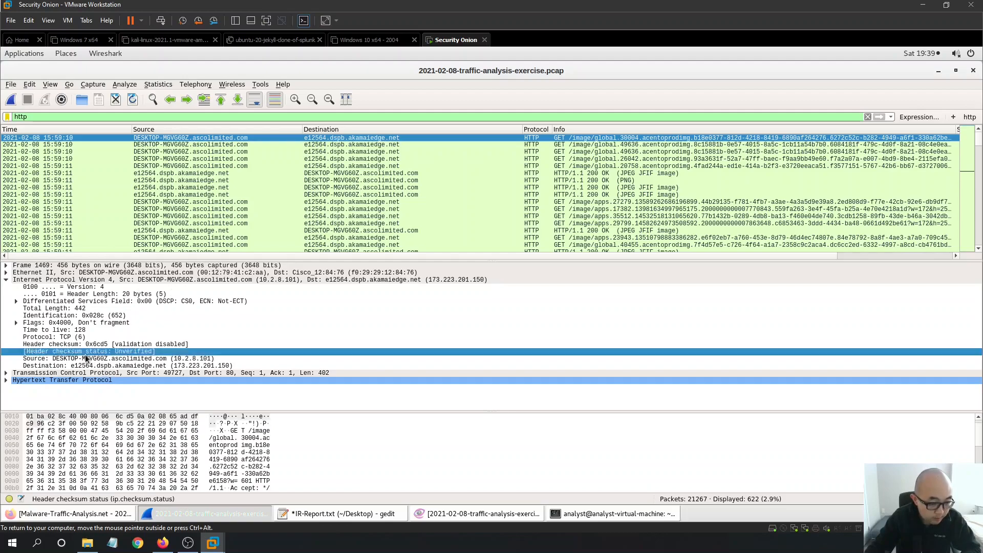
click(89, 358)
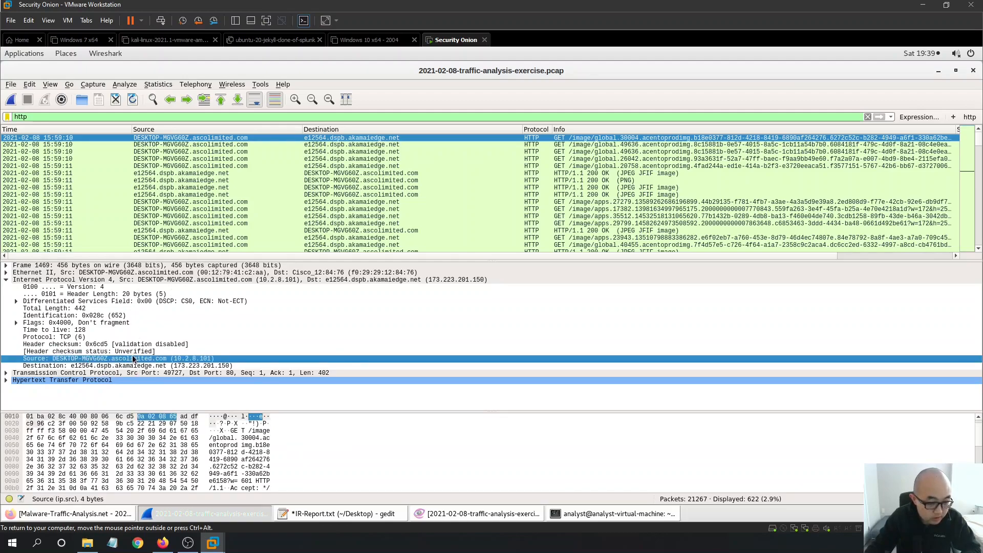
right_click(170, 360)
mouse_move(228, 260)
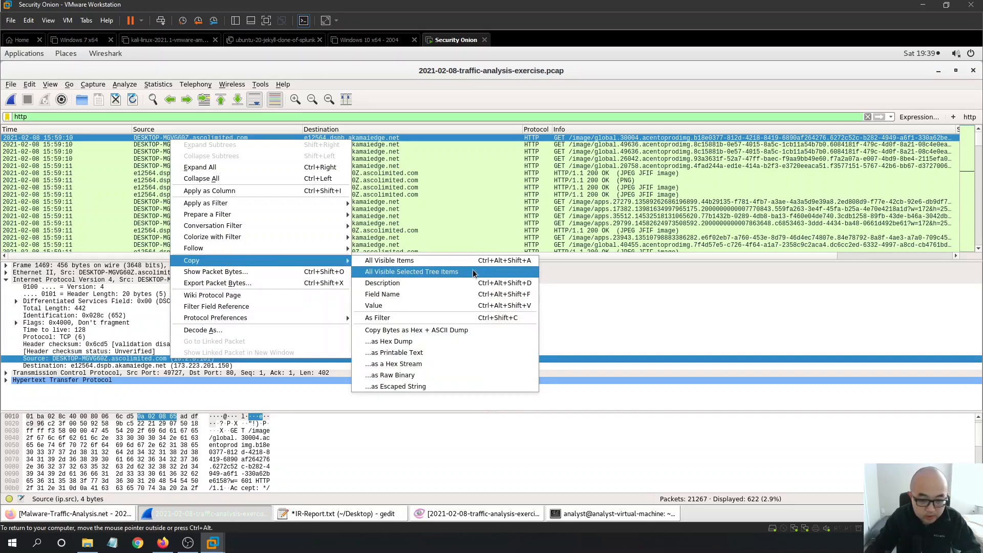
click(471, 270)
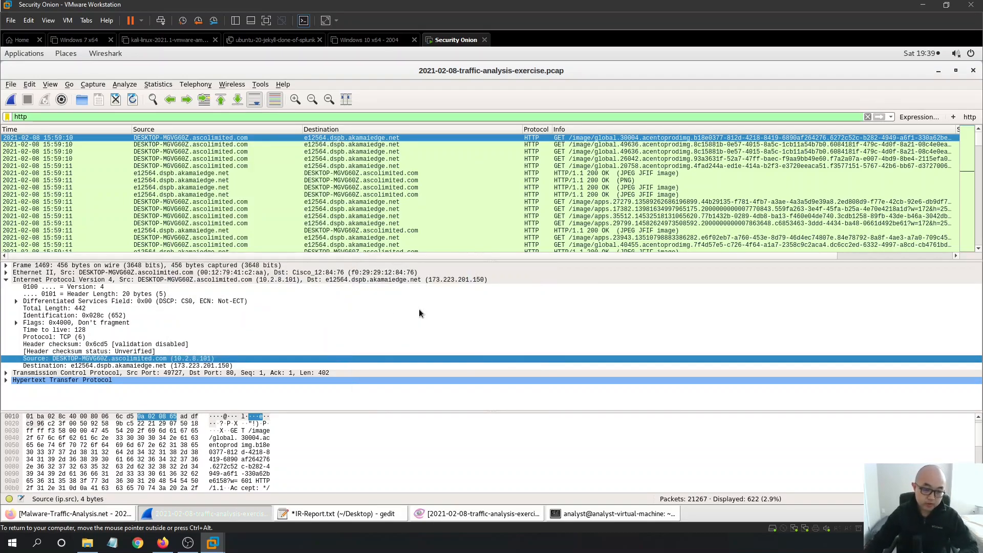
Paste the copied source entry after "Hostname:" in IR-Report.txt and remove its "Source: " prefix.
click(368, 515)
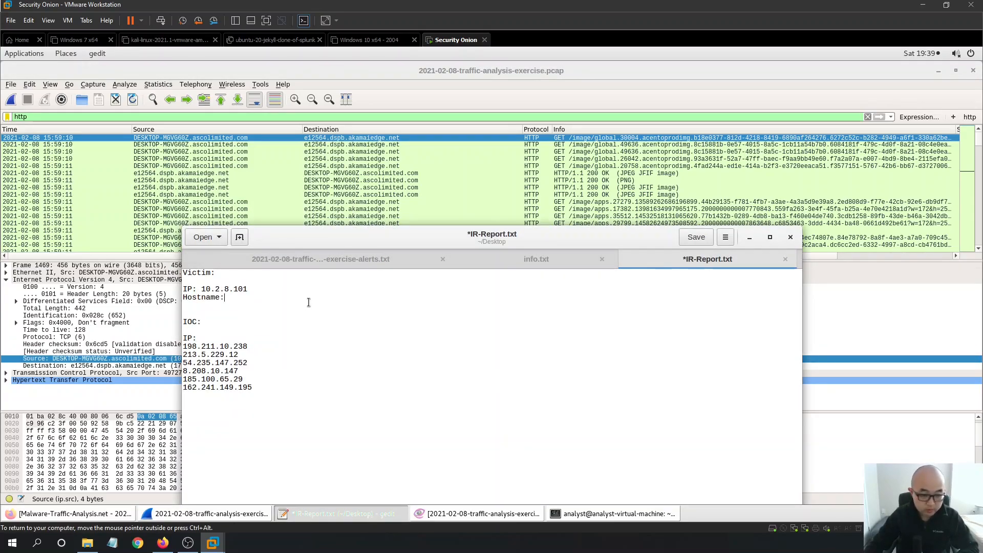
text(Source: DESKTOP-MGVG60Z.ascolimited.com (10.2.8.101))
right_click(276, 296)
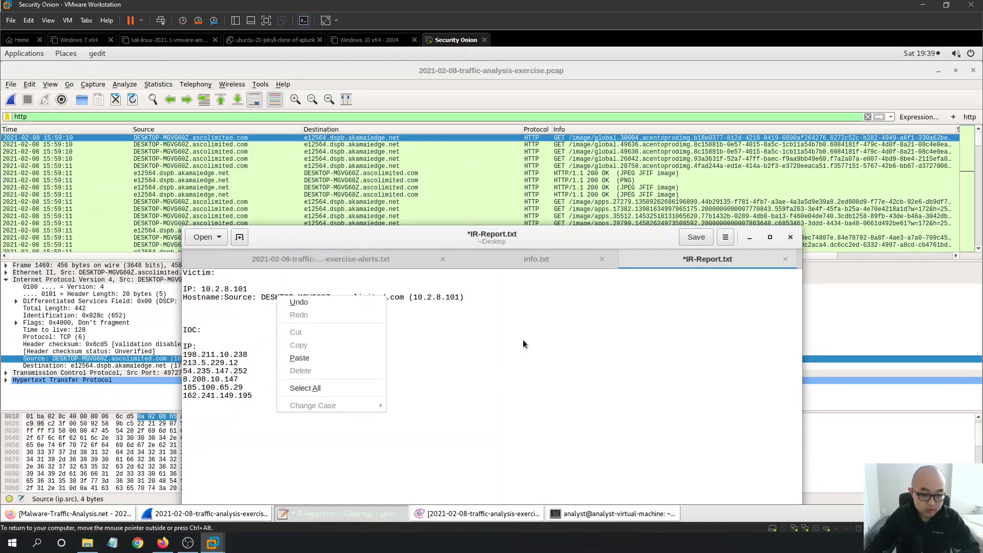
click(523, 344)
drag(261, 297, 224, 297)
key(BackSpace)
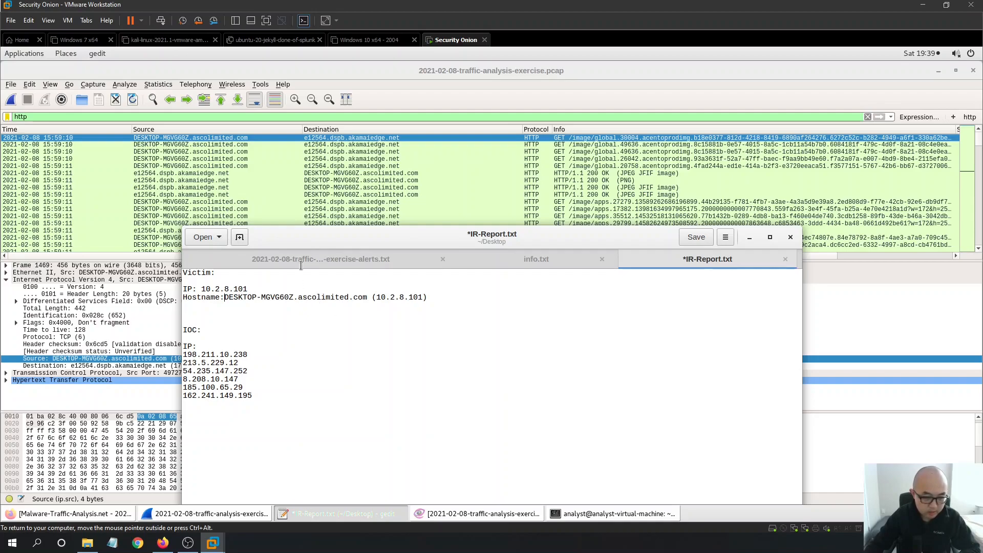
Delete the trailing "(10.2.8.101)" so the hostname reads DESKTOP-MGVG60Z.ascolimited.com, and save IR-Report.txt.
drag(484, 237, 499, 209)
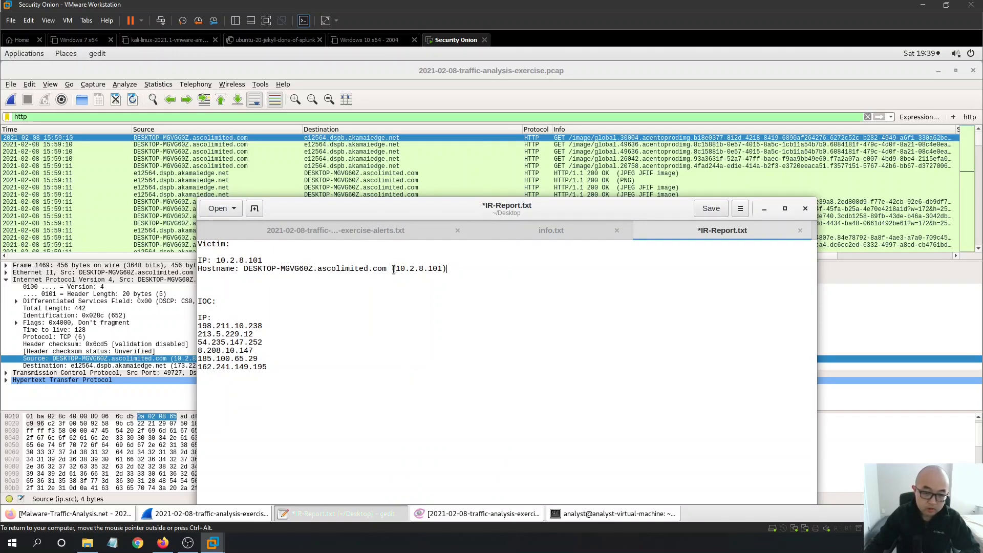
key(shift+Left)
key(shift+Left)
key(shift+Left)
key(shift+Left)
key(shift+Left)
key(shift+Left)
key(shift+Left)
key(shift+Left)
key(shift+Left)
key(shift+Left)
key(shift+Left)
key(shift+Left)
key(shift+Left)
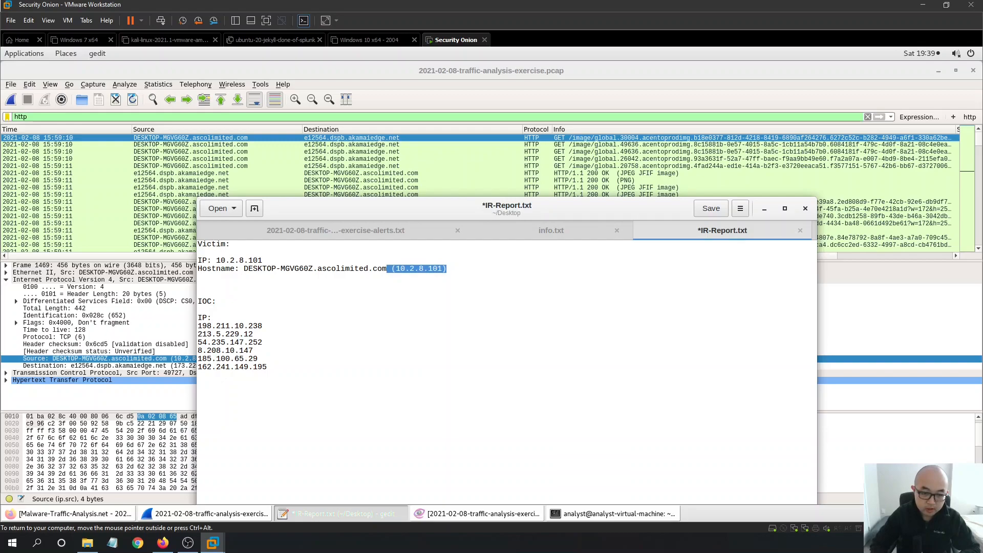
drag(507, 201, 511, 177)
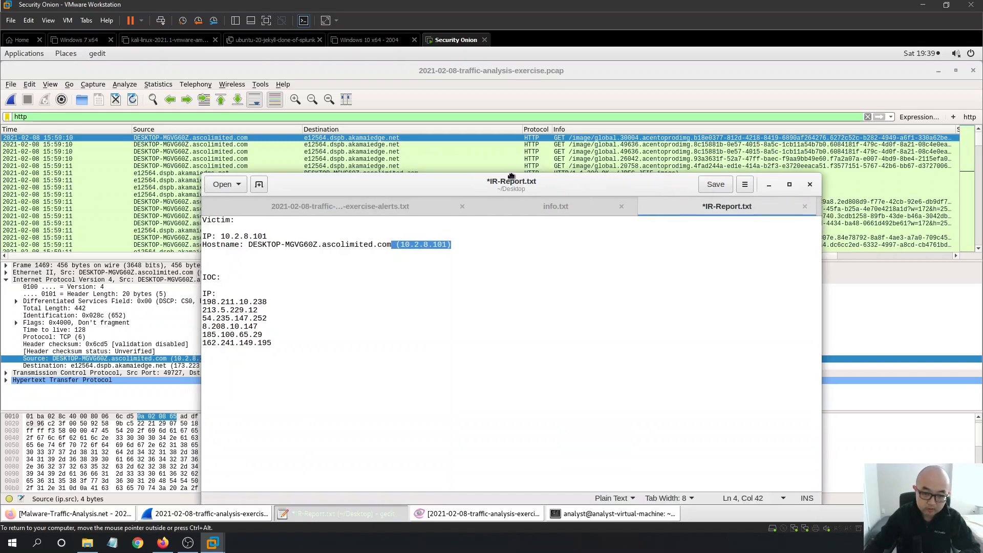
key(BackSpace)
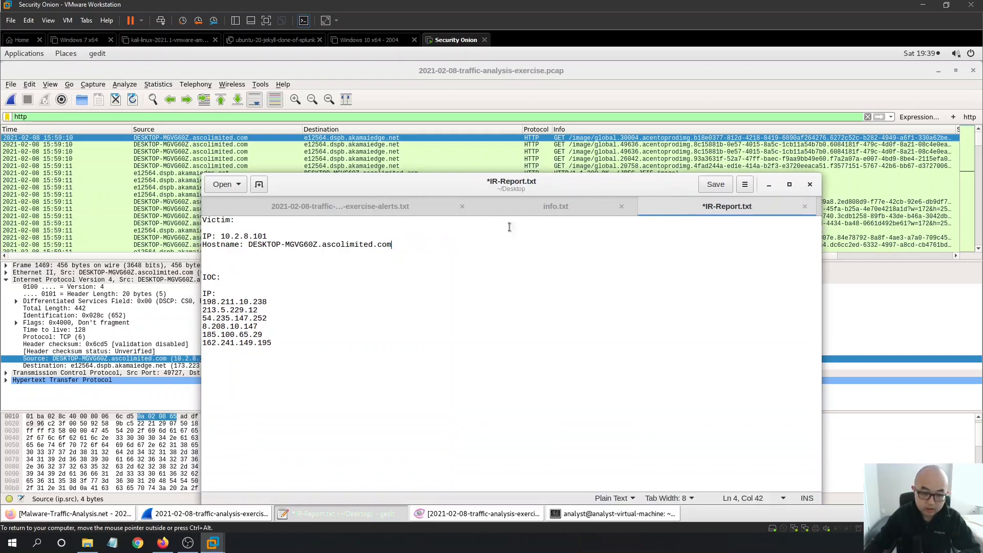
key(ctrl+s)
Add a "MAC:" line below the victim's hostname in IR-Report.txt and save the report.
drag(501, 175, 616, 196)
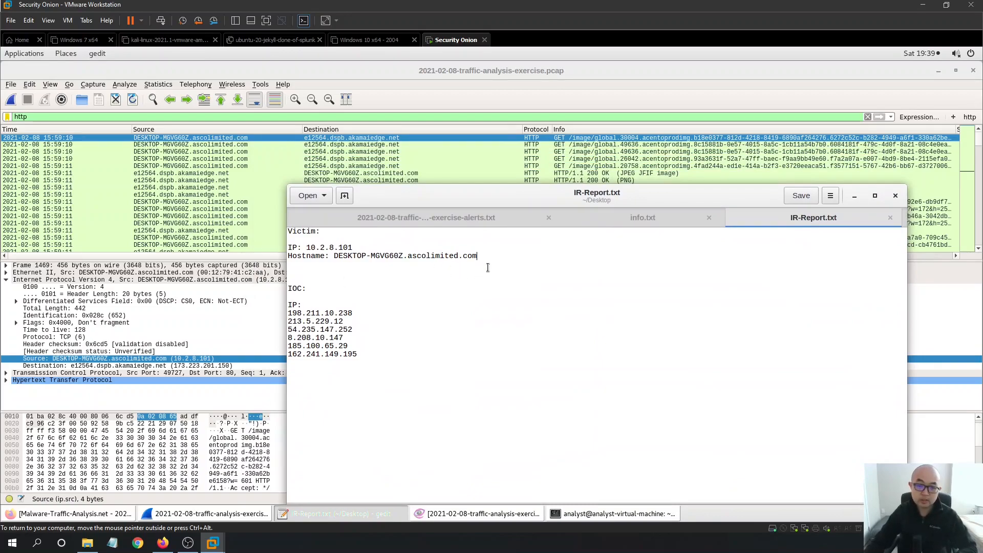
drag(592, 205, 611, 178)
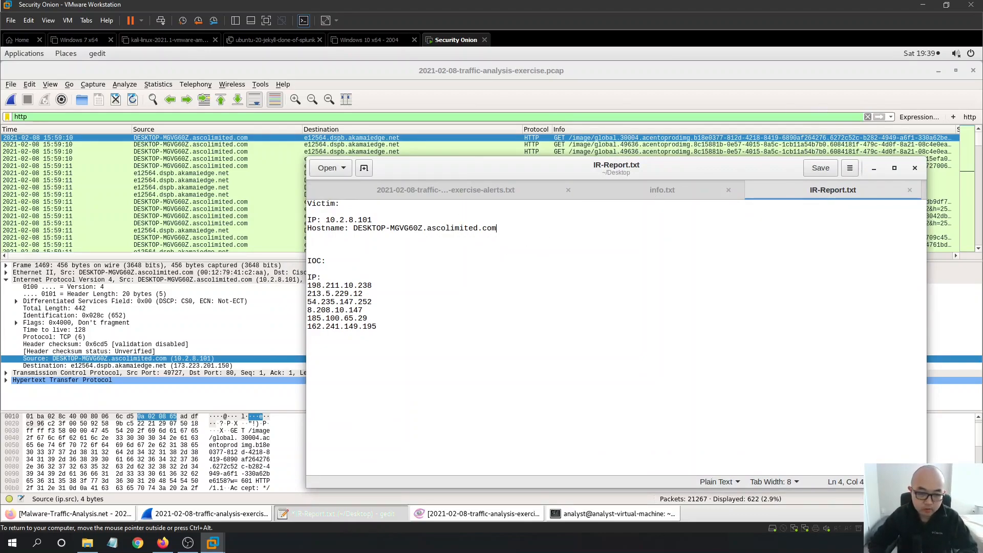
key(Return)
click(517, 232)
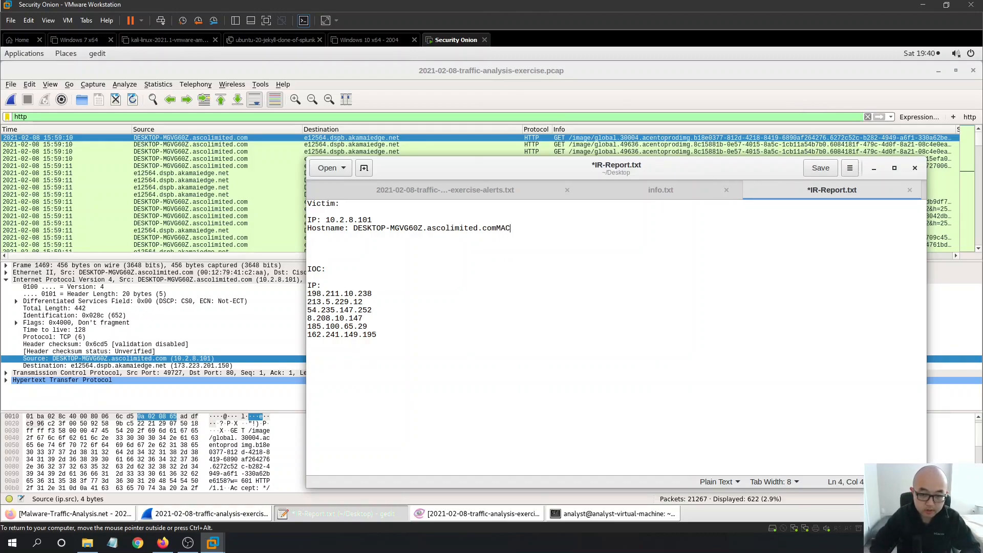
key(Return)
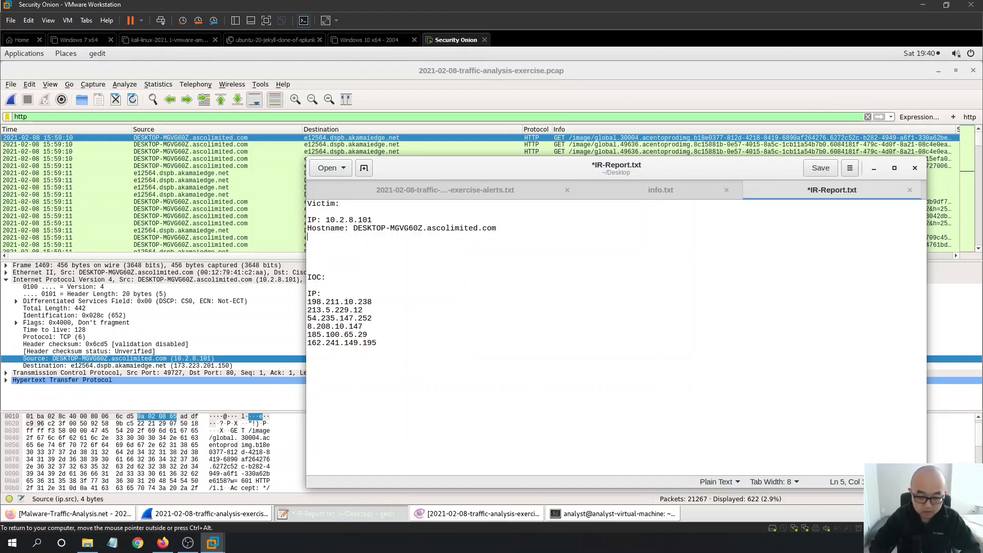
text(MACL)
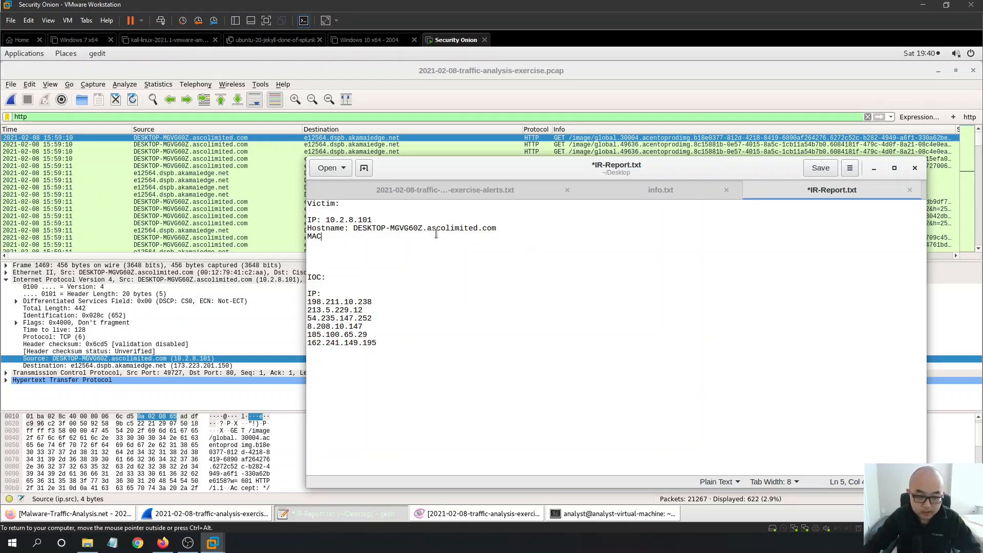
mouse_move(605, 168)
mouse_down()
mouse_move(635, 160)
mouse_move(609, 155)
mouse_up()
text(:)
key(ctrl+s)
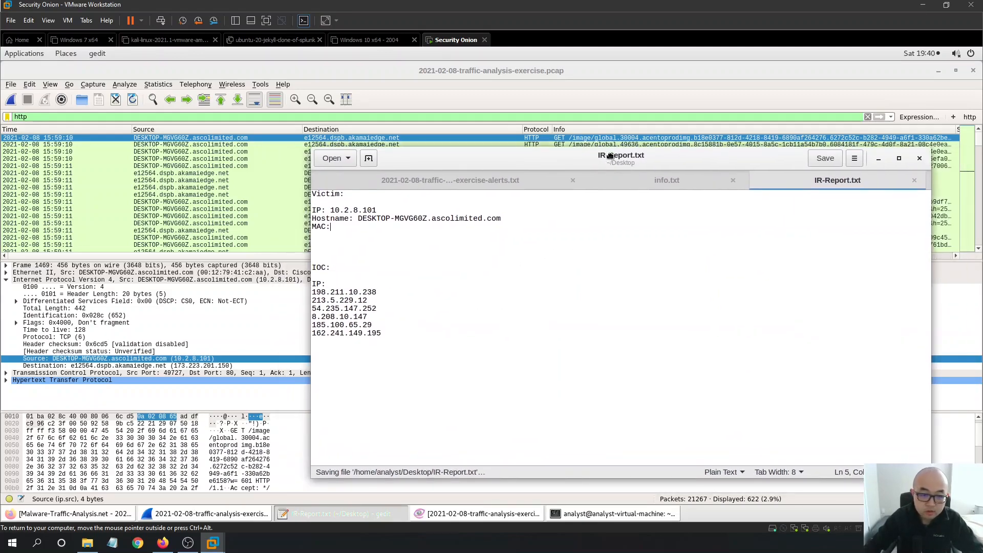
Return to Wireshark, expand the Ethernet II details down to Source, and copy the Source entry as all visible selected tree items.
click(221, 280)
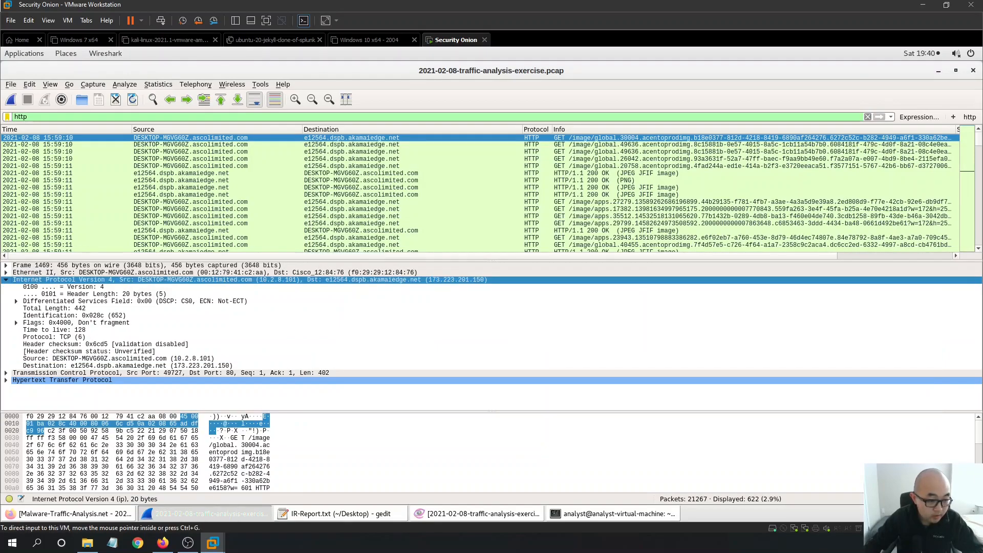
click(6, 272)
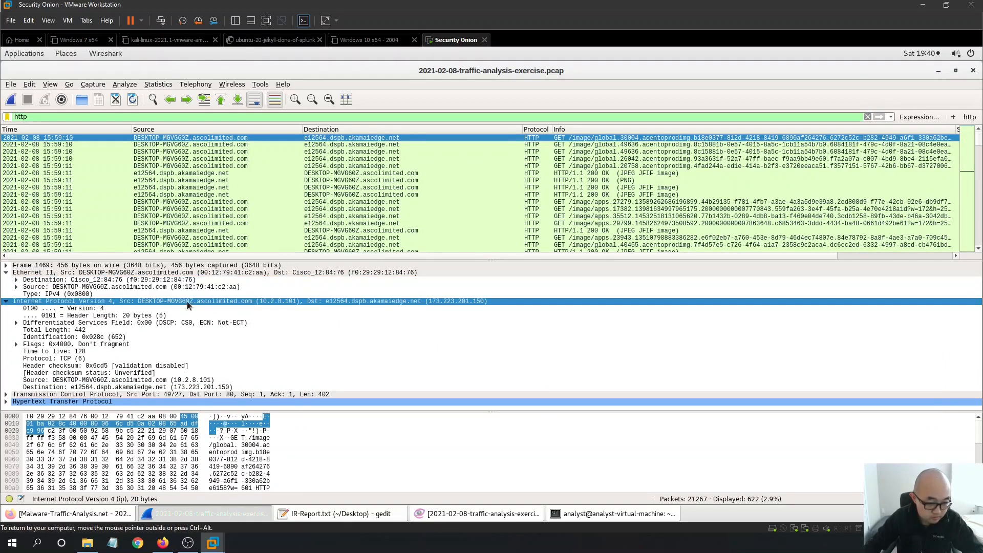
click(17, 287)
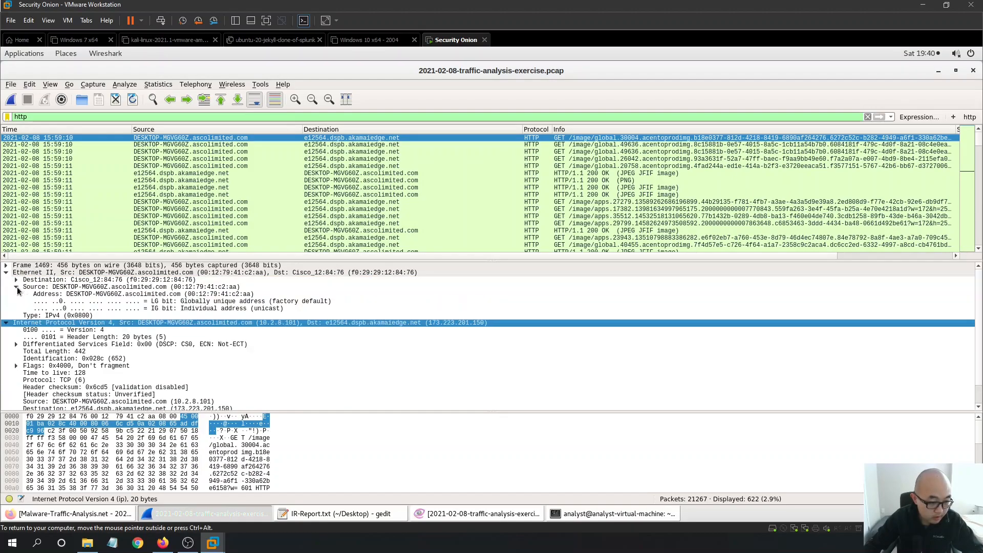
click(134, 288)
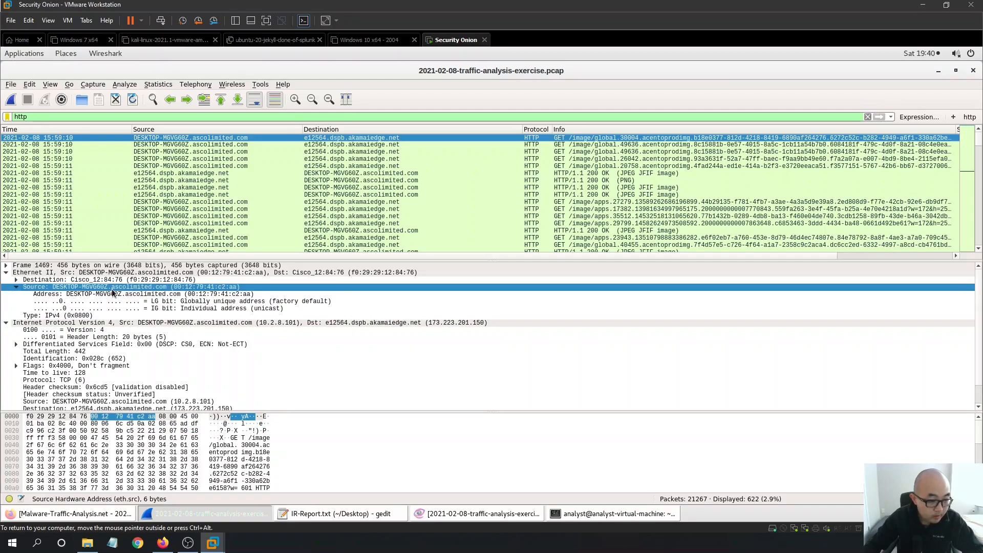
right_click(230, 288)
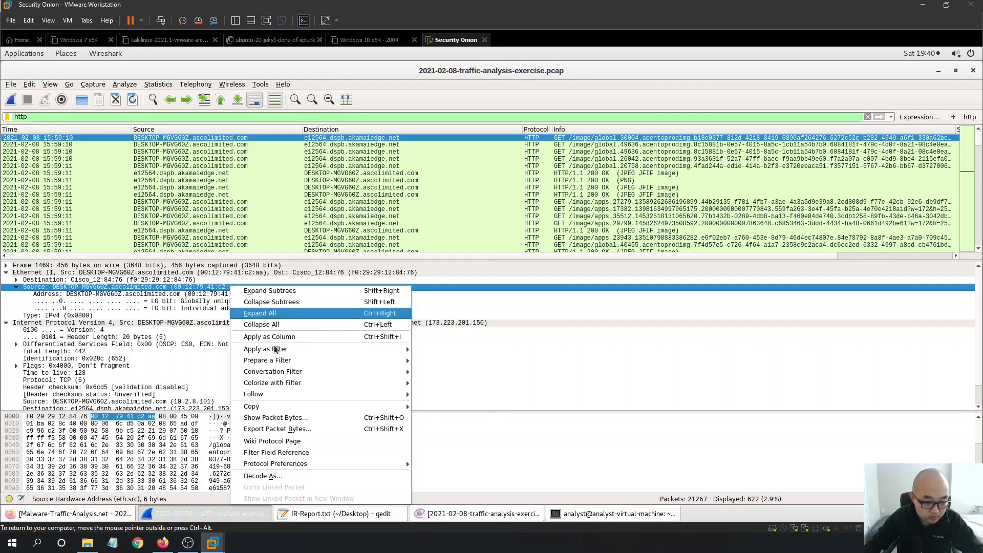
mouse_move(288, 409)
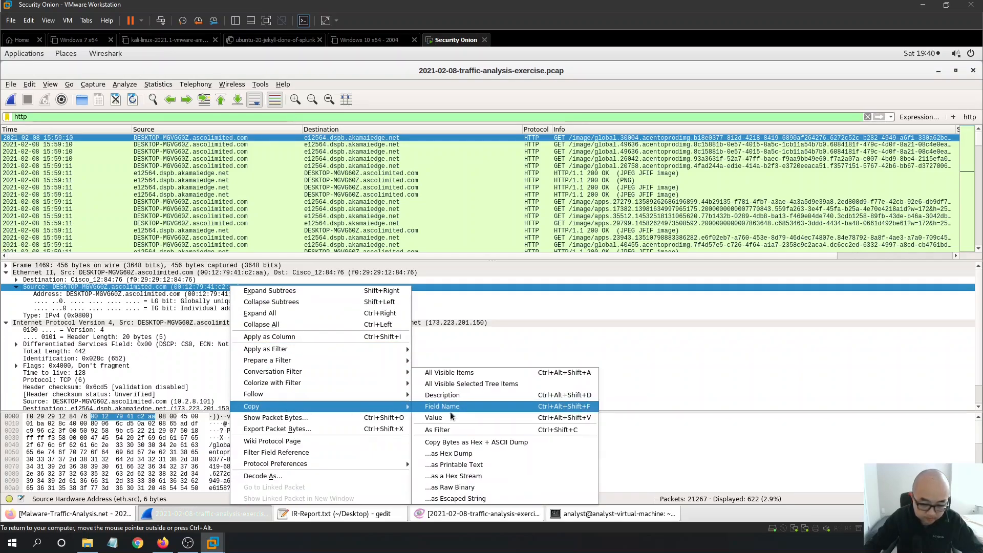
click(465, 384)
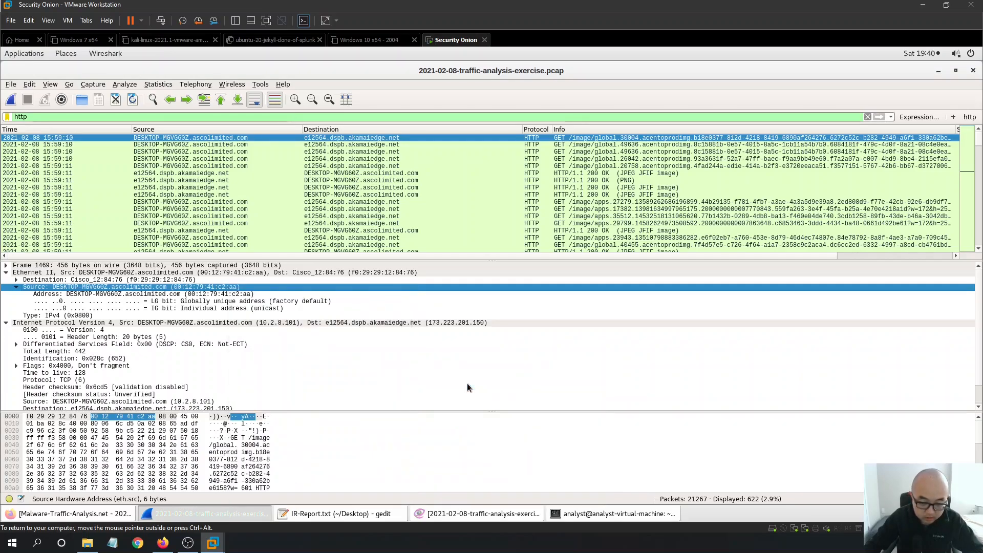
Paste the copied Ethernet source after "MAC:" in IR-Report.txt and delete the extra Address, LG bit and IG bit lines.
click(325, 511)
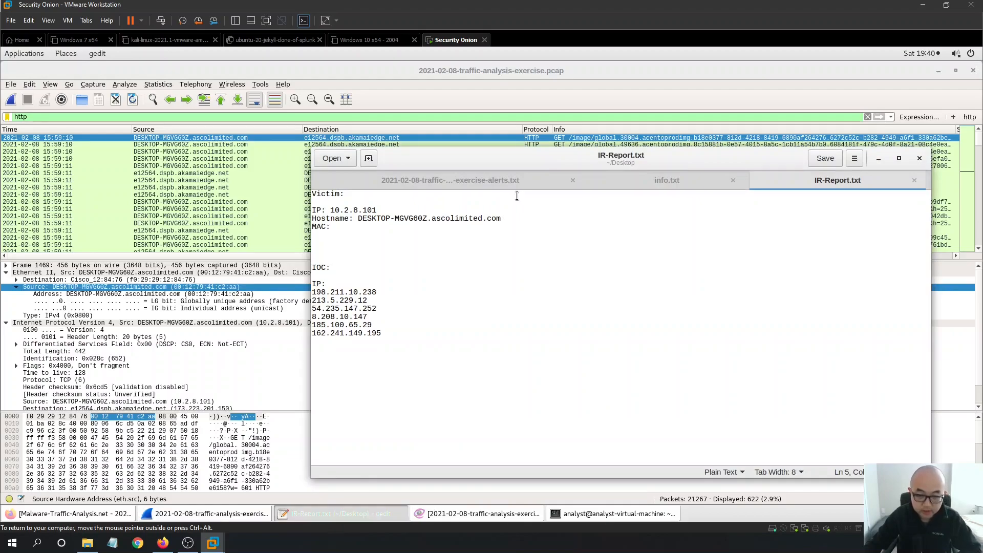
text(Source: DESKTOP-MGVG60Z.ascolimited.com (00:12:79:41:c2:aa)     Address: DESKTOP-MGVG60Z.ascolimited.com (00:12:79:41:c2:aa)     .... ..0. .... .... .... .... = LG bit: Globally unique address (factory default)     .... ...0 .... .... .... .... = IG bit: Individual address (unicast))
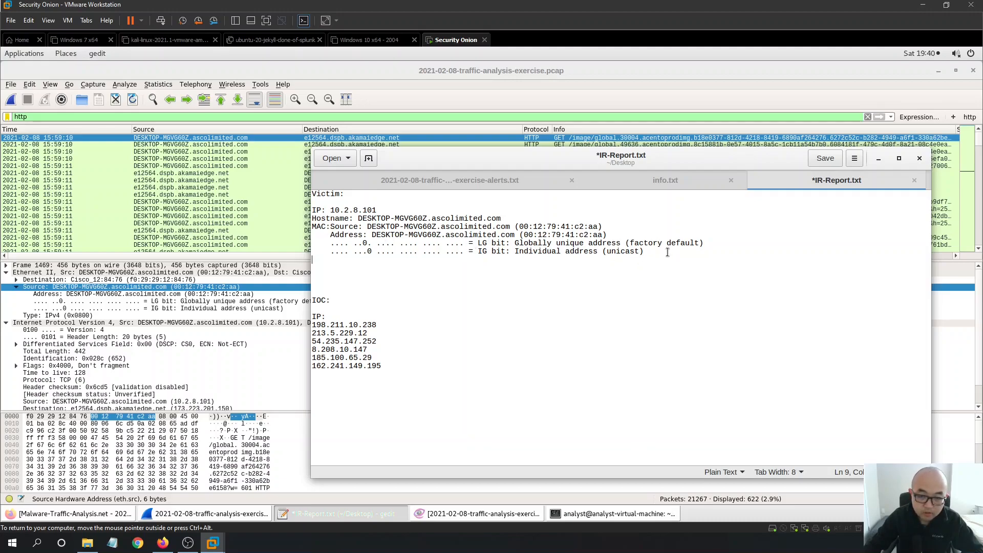
drag(667, 252, 321, 236)
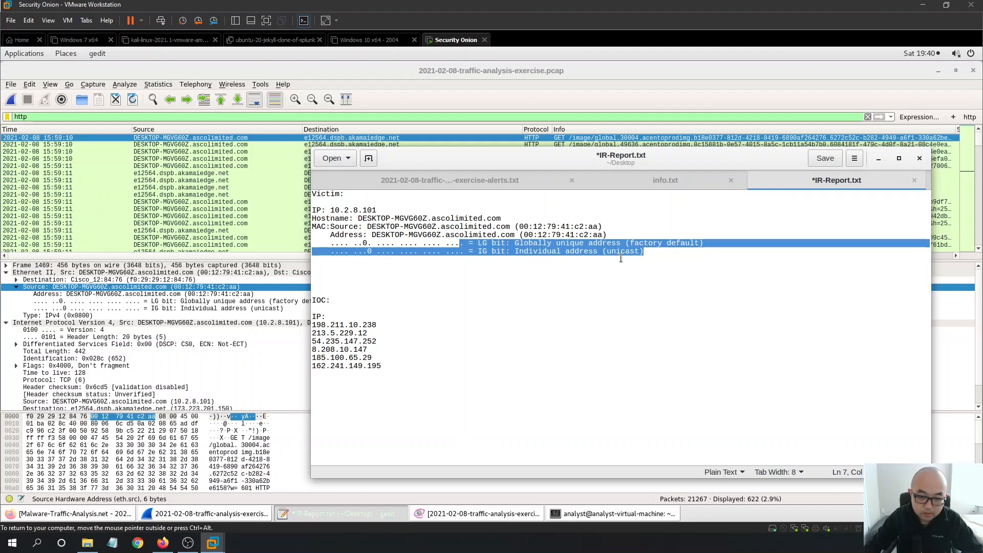
drag(329, 235, 441, 236)
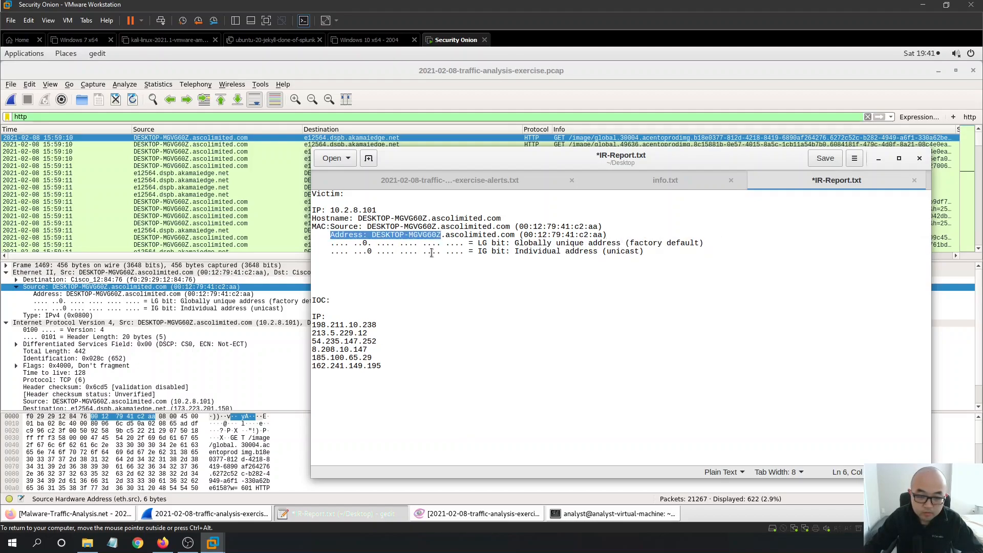
drag(431, 253, 647, 278)
key(BackSpace)
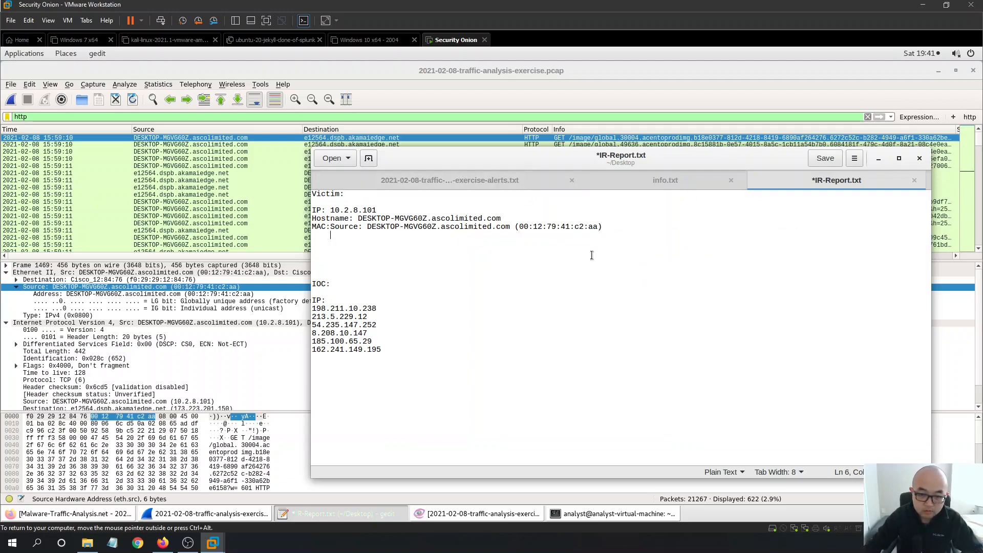
Try to remove DESKTOP-MGVG60Z.ascolimited.com from the MAC line in IR-Report.txt.
drag(607, 227, 477, 236)
key(Down)
key(Down)
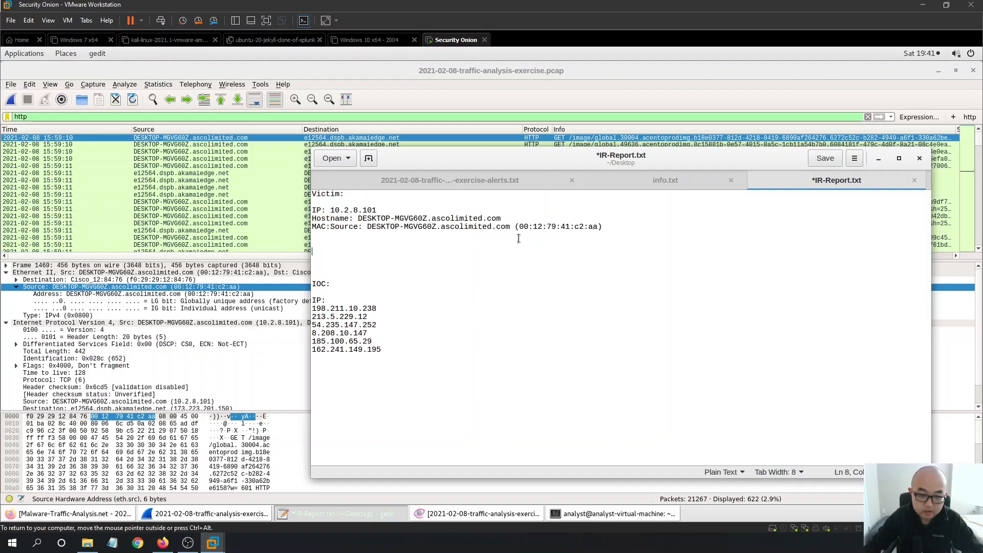
drag(514, 227, 363, 226)
drag(440, 226, 432, 218)
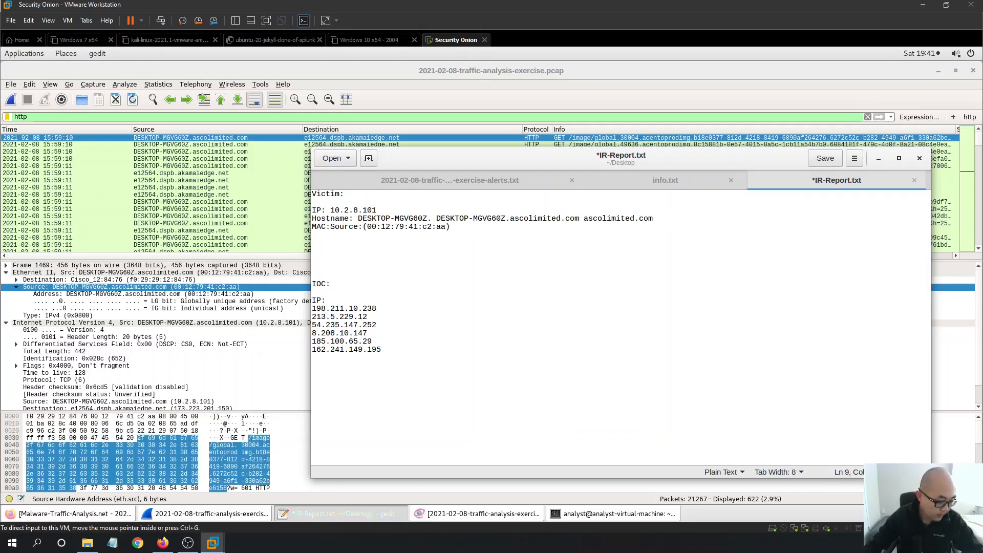
Bring IR-Report.txt back to the front and copy the MAC address 00:12:79:41:c2:aa from its MAC line.
key(alt+Tab)
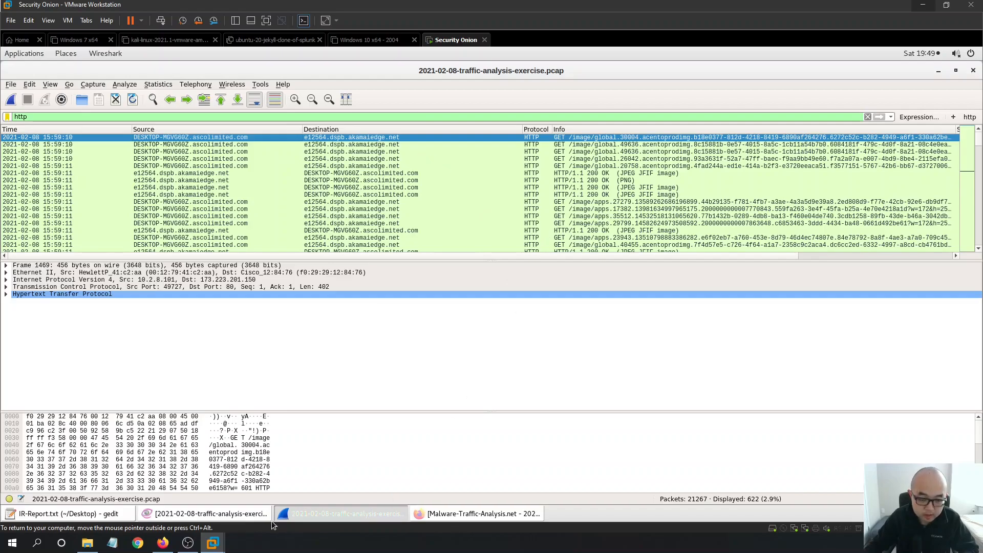
click(245, 514)
click(330, 518)
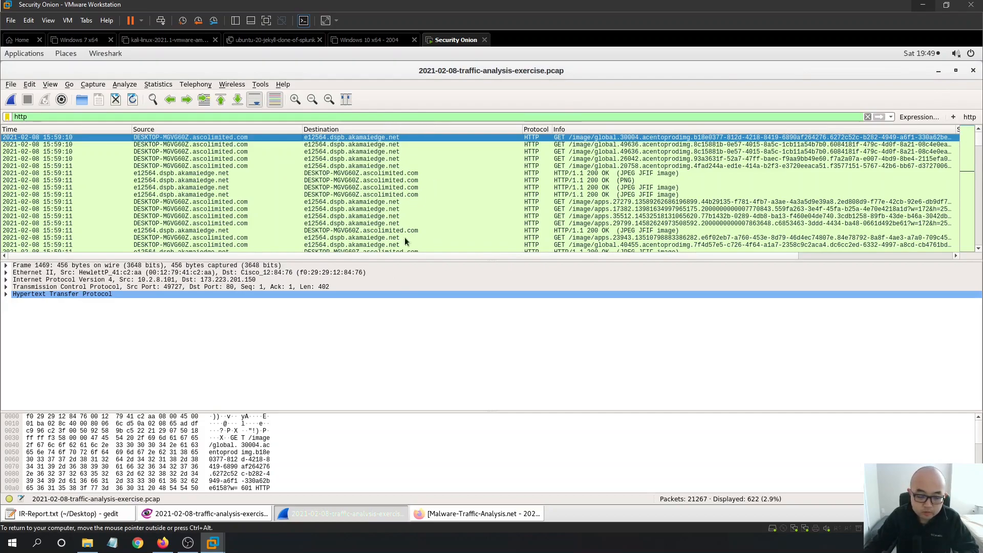
click(70, 514)
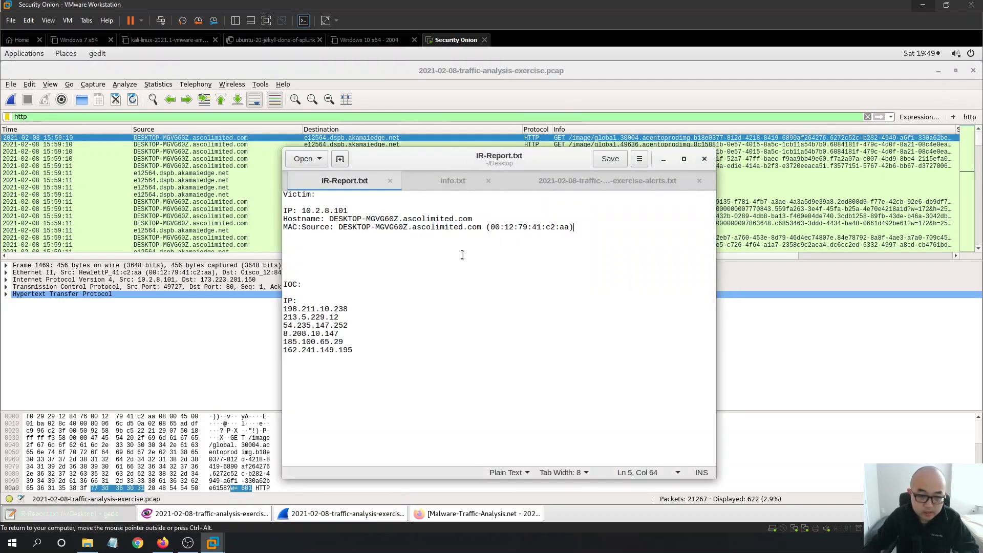
drag(499, 158, 524, 202)
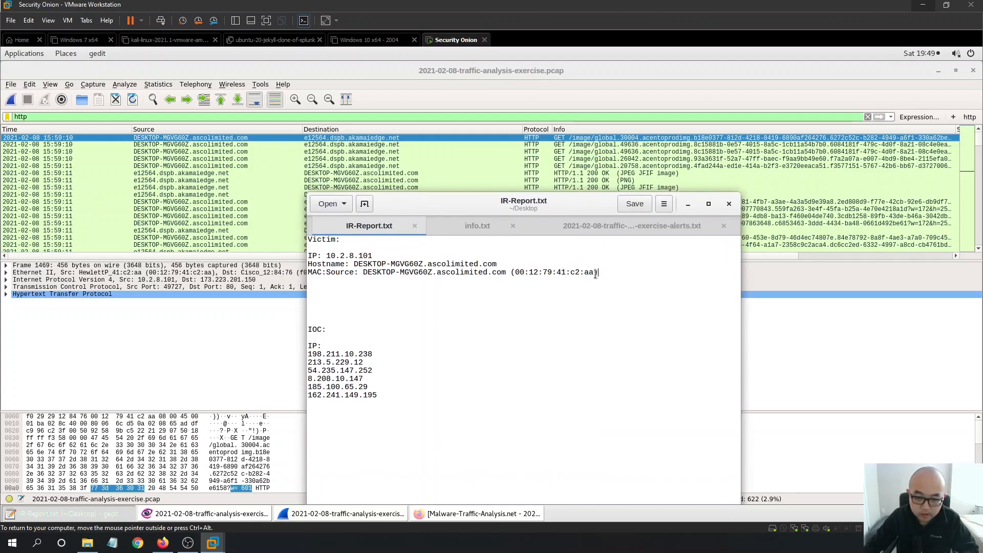
drag(595, 272, 517, 272)
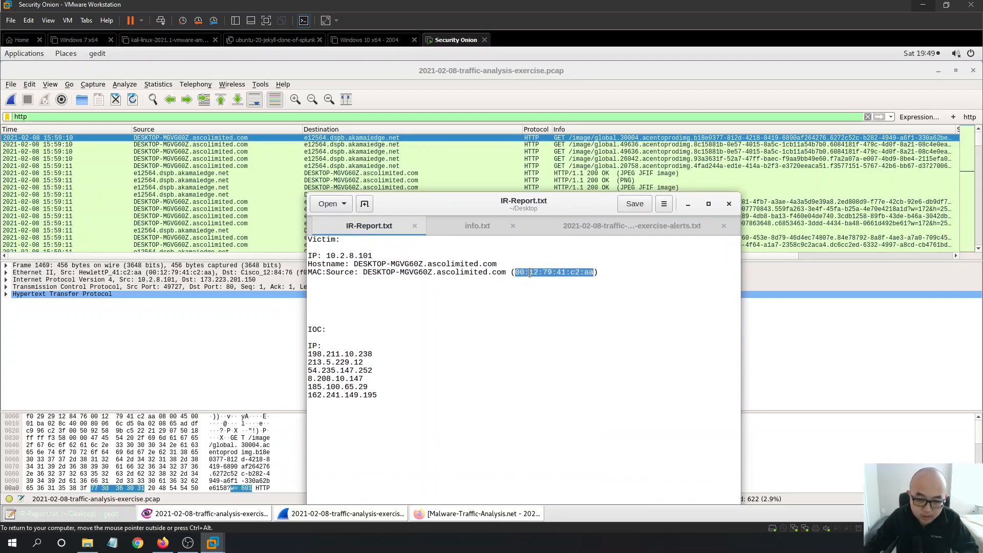
right_click(530, 271)
click(569, 319)
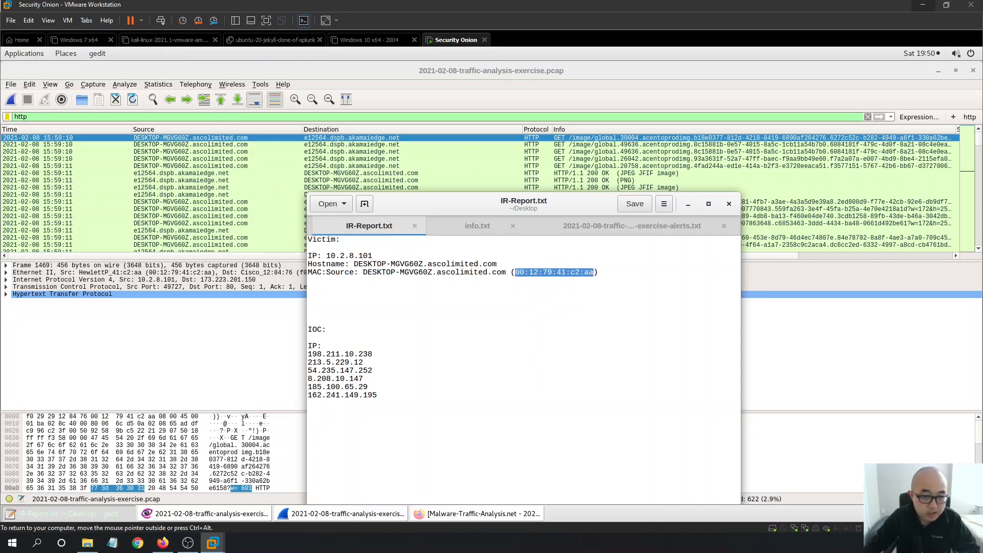
Return to Wireshark and turn off network address resolution so packets show IP addresses.
click(209, 137)
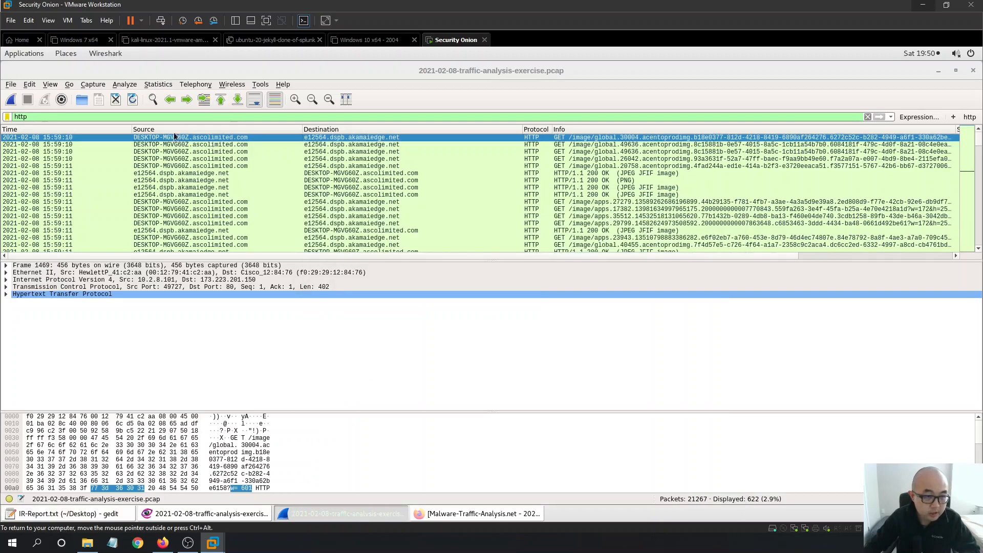
click(50, 85)
mouse_move(116, 188)
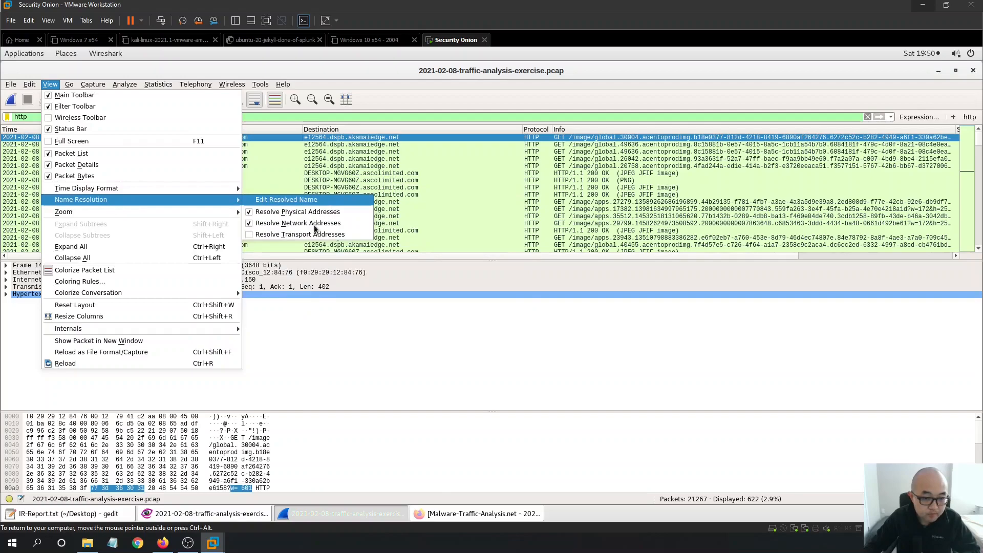
click(273, 224)
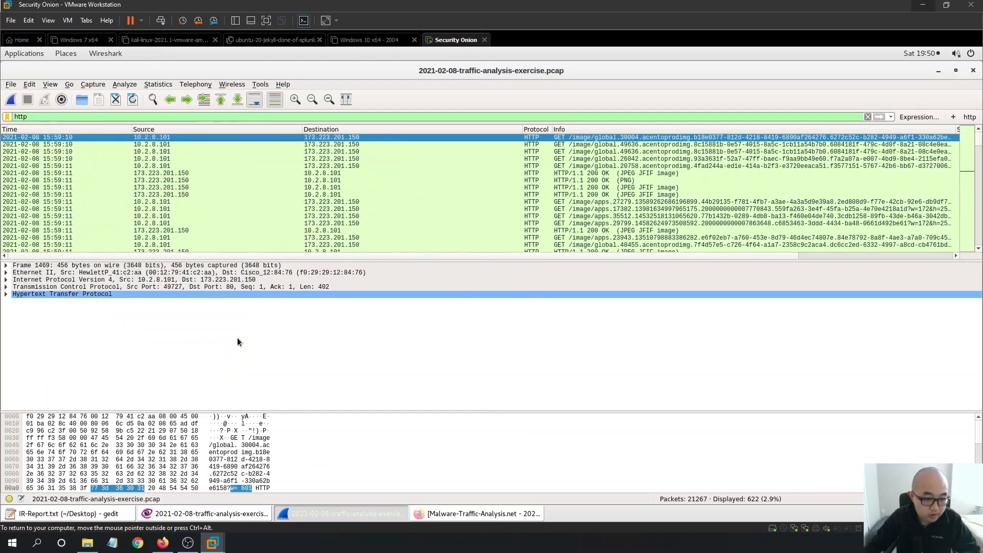
Expand the first HTTP packet's Ethernet II section and copy it as all visible selected tree items.
click(6, 273)
click(108, 273)
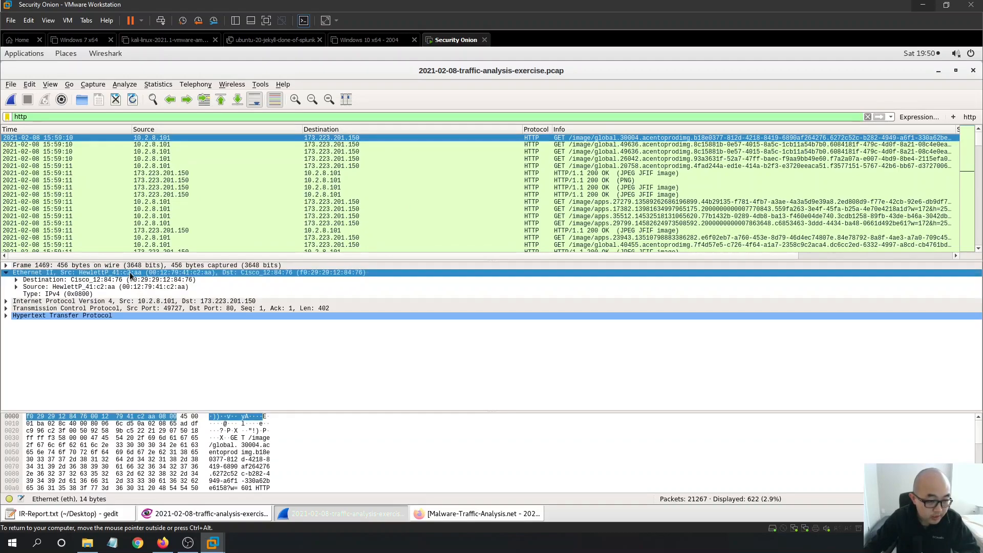
right_click(130, 273)
mouse_move(179, 389)
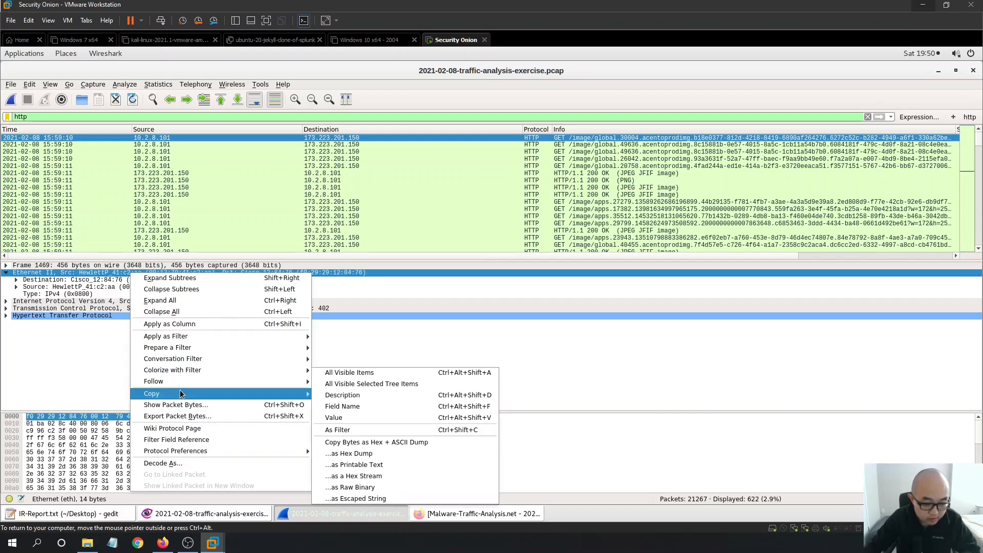
click(401, 386)
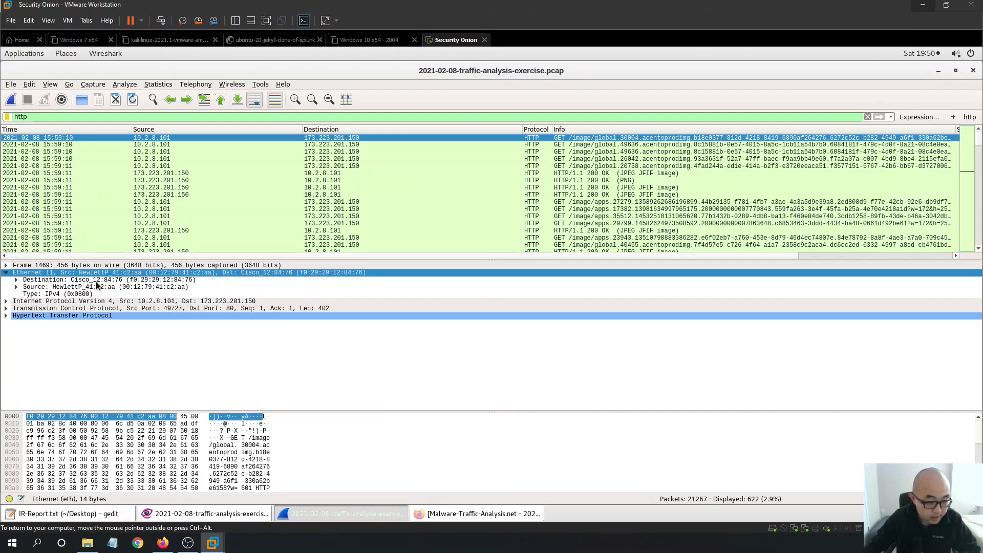
click(467, 513)
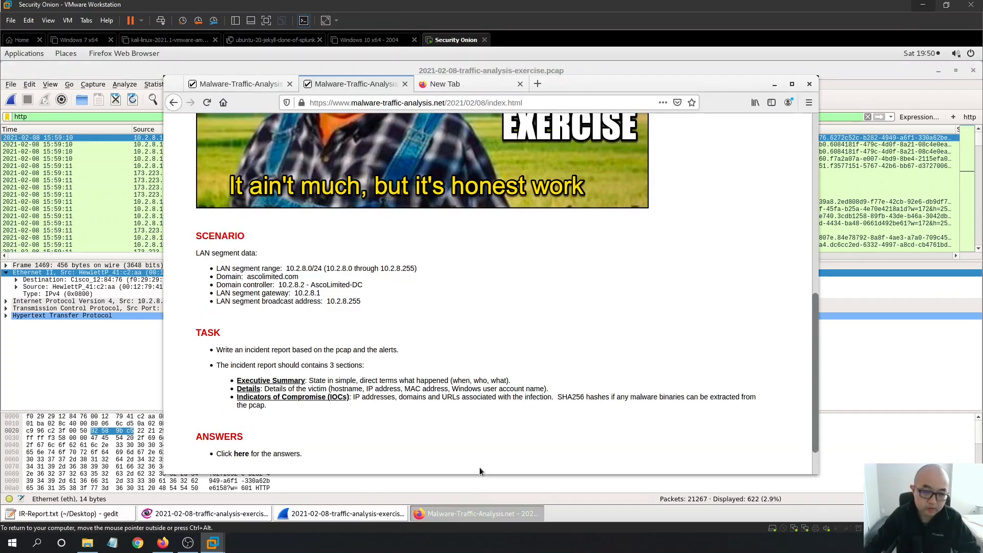
click(444, 84)
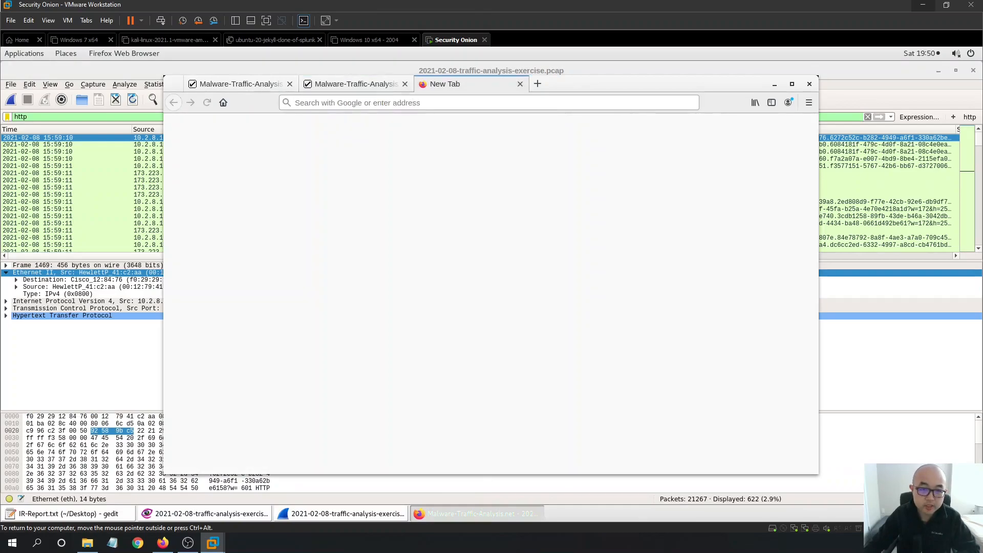
click(421, 104)
key(ctrl+v)
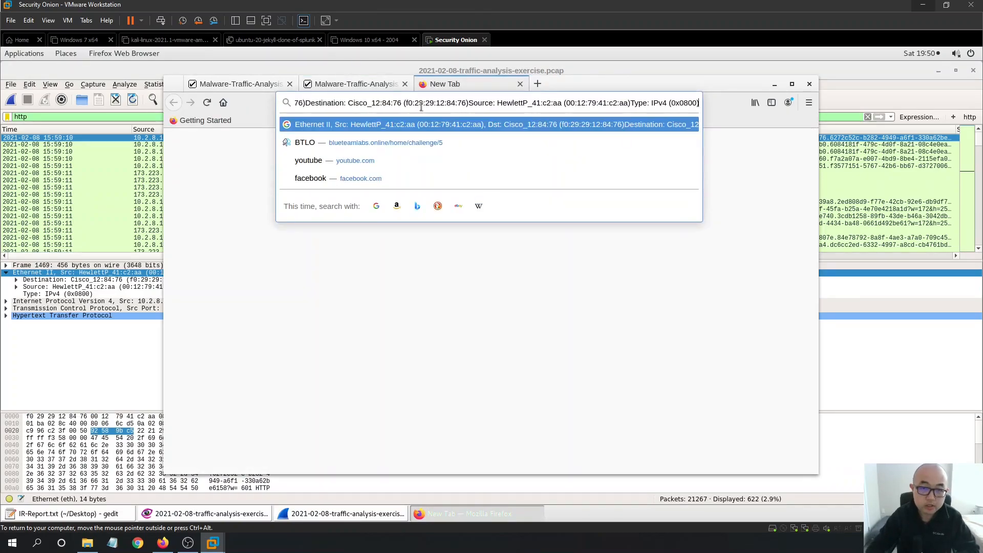
key(ctrl+w)
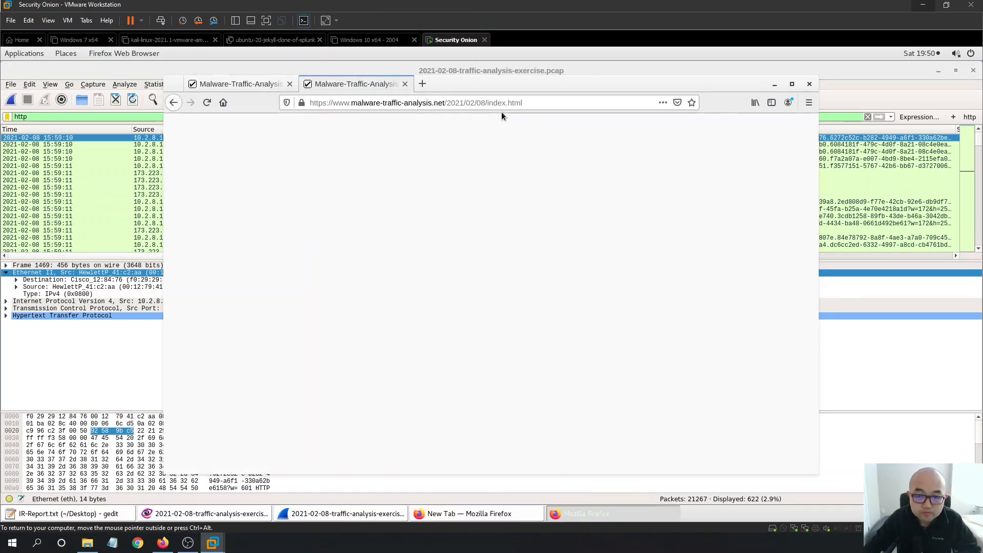
click(423, 85)
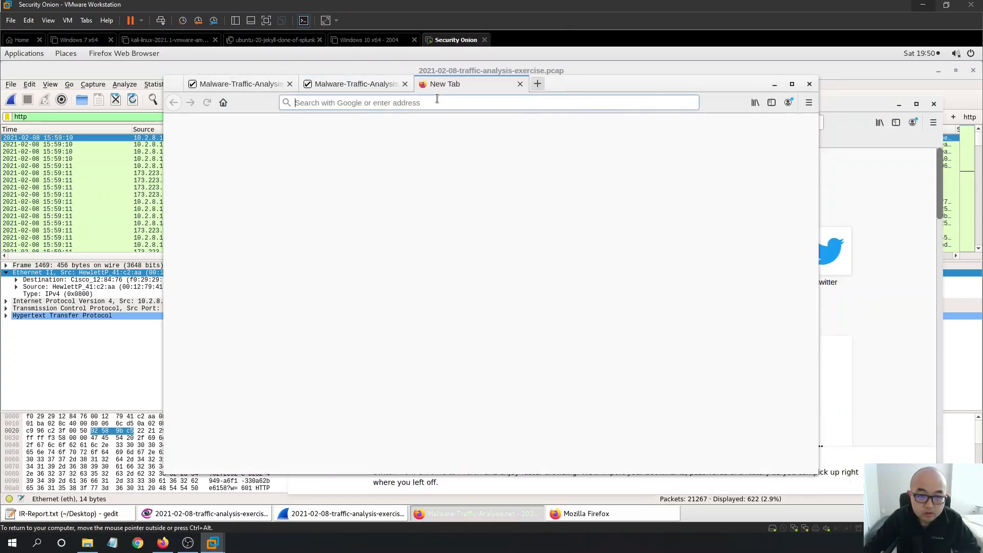
click(585, 515)
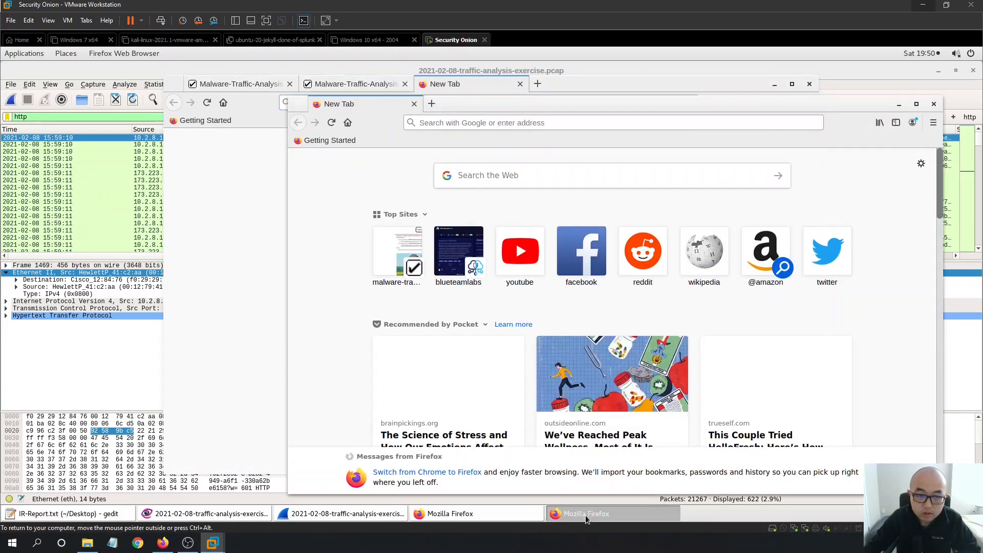
click(934, 104)
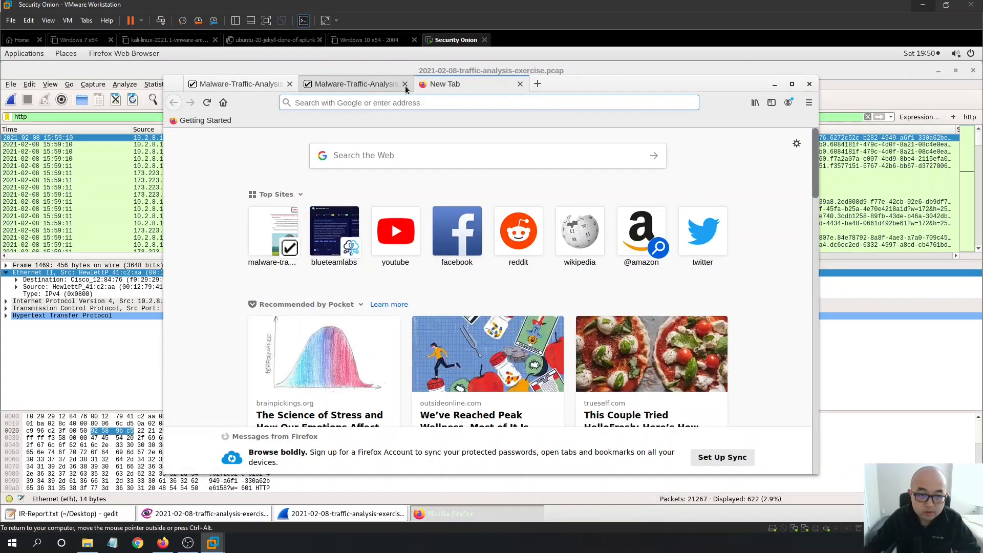
click(398, 85)
click(425, 83)
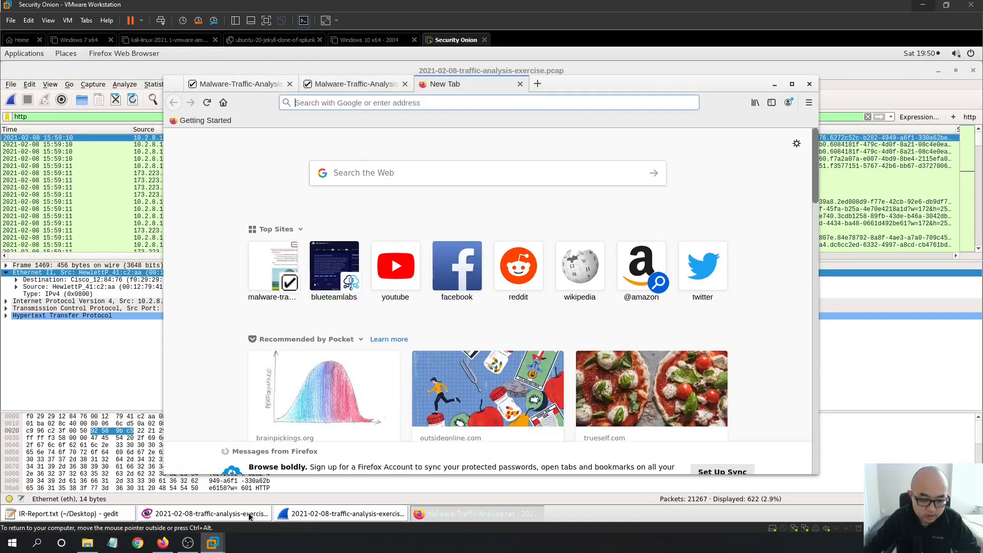
Paste the copied Ethernet II details below the MAC line in IR-Report.txt and copy the source name HewlettP_41:c2:aa from them.
click(71, 513)
click(596, 286)
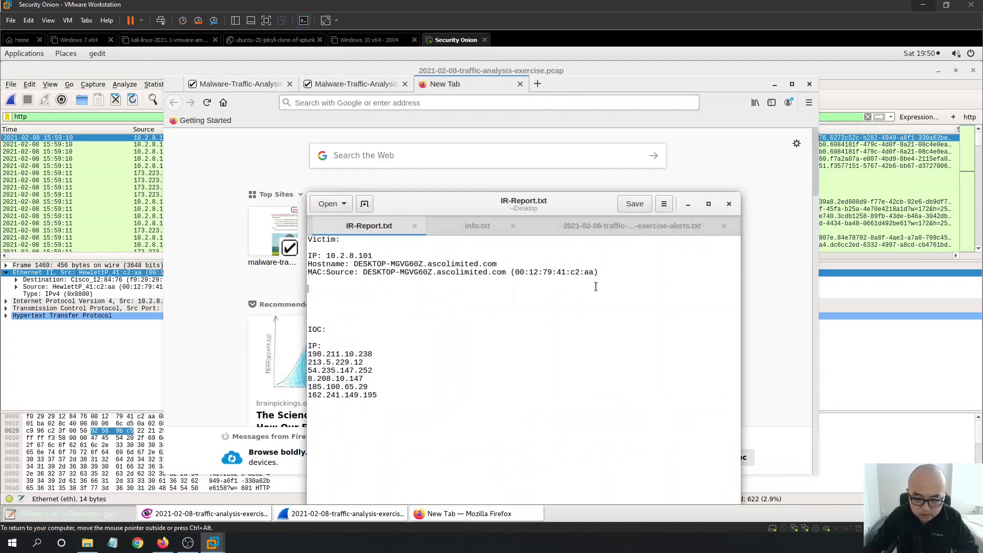
key(ctrl+v)
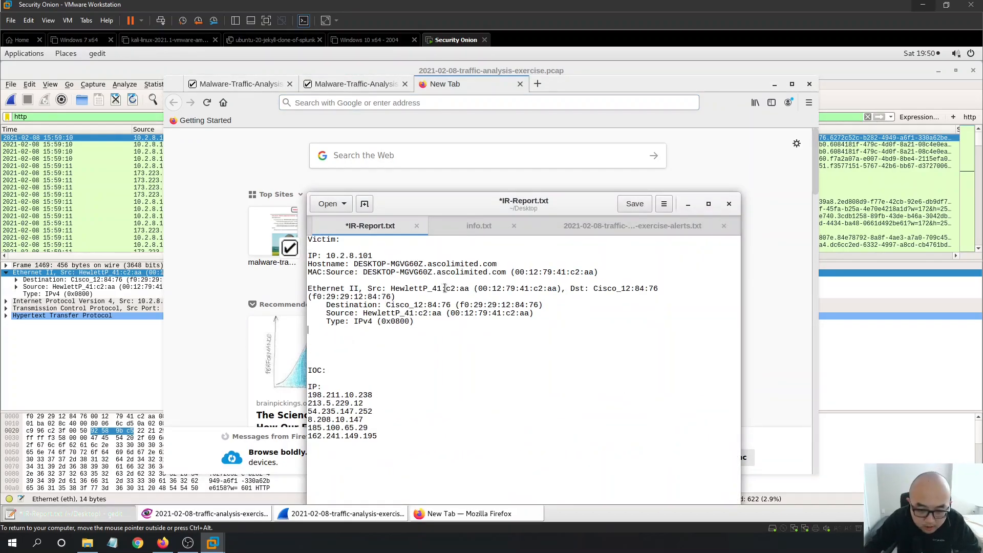
drag(469, 290, 390, 290)
Search the web for HewlettP_41:c2:aa in a new Firefox tab and open the udger.com Hewlett Packard MAC vendors result.
click(538, 83)
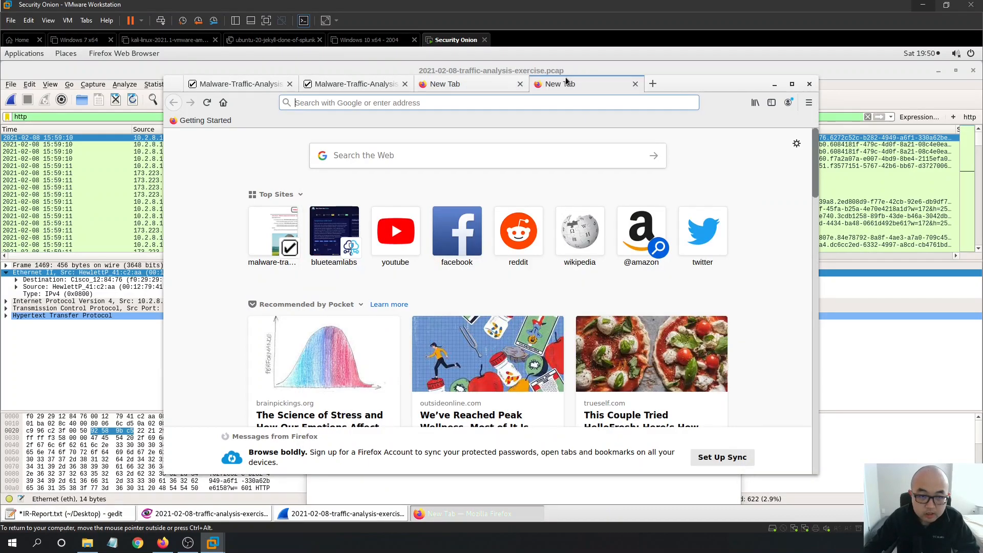
key(ctrl+v)
key(Return)
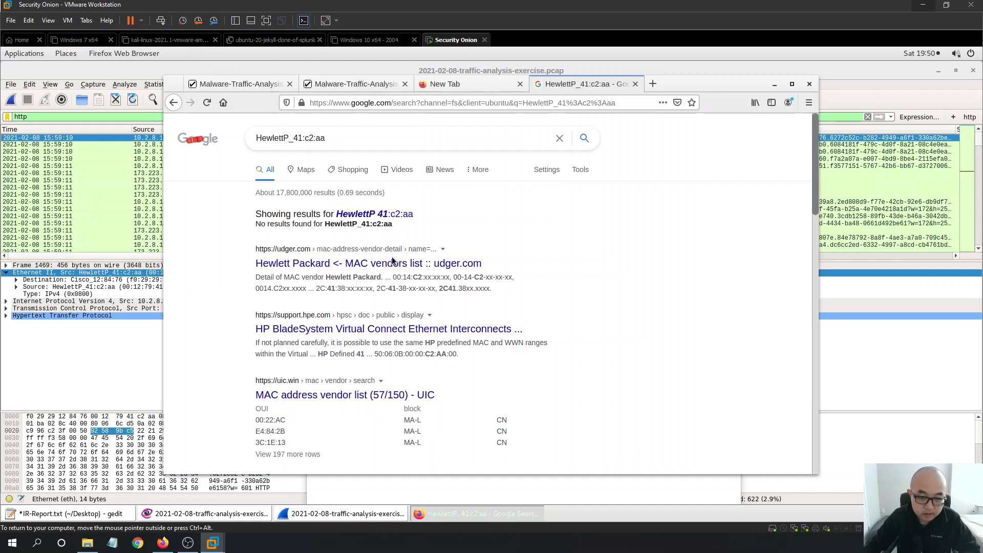
click(392, 261)
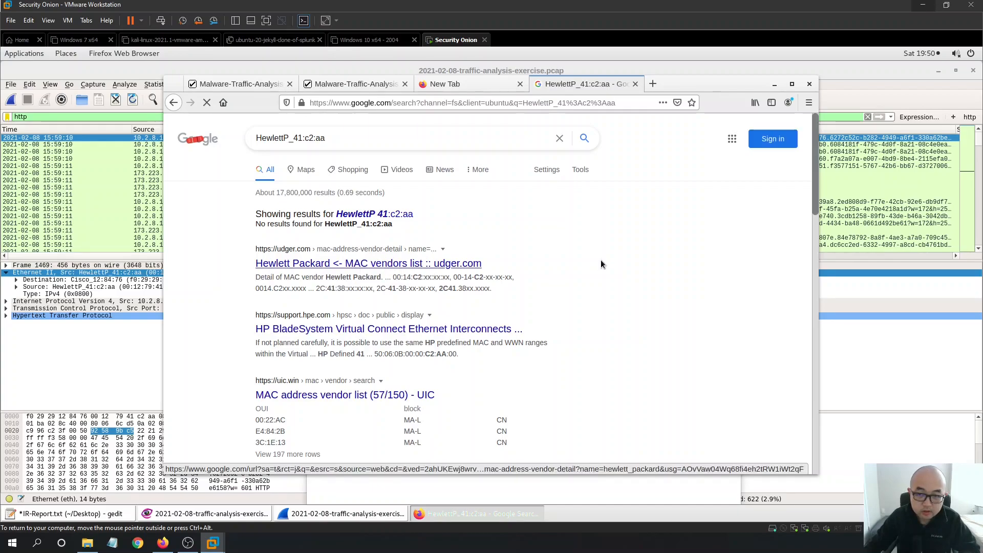
Minimize the browser and delete the pasted Ethernet II block from IR-Report.txt.
click(776, 84)
drag(414, 321, 309, 288)
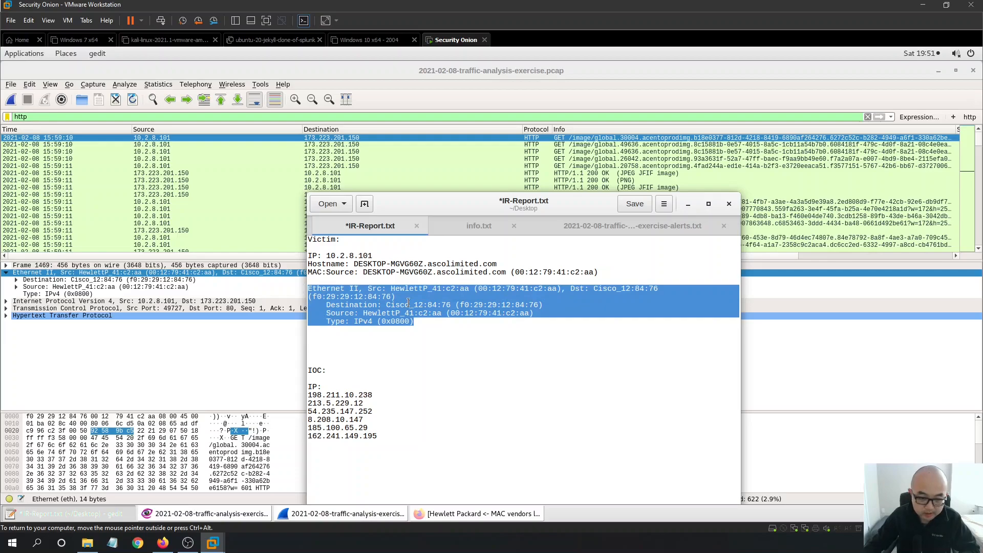
key(BackSpace)
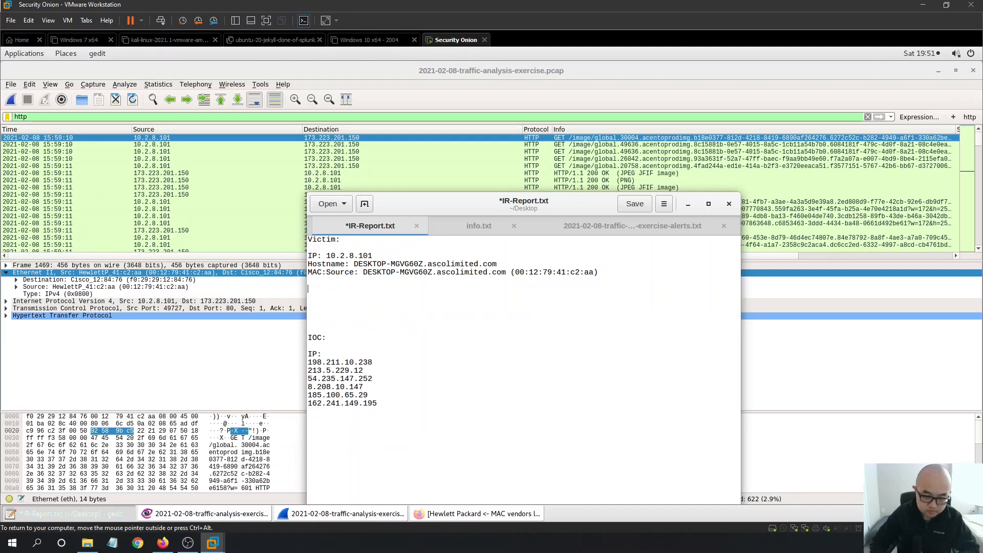
Append "- HP Workstation" to the end of the MAC line in IR-Report.txt and save the file.
click(607, 268)
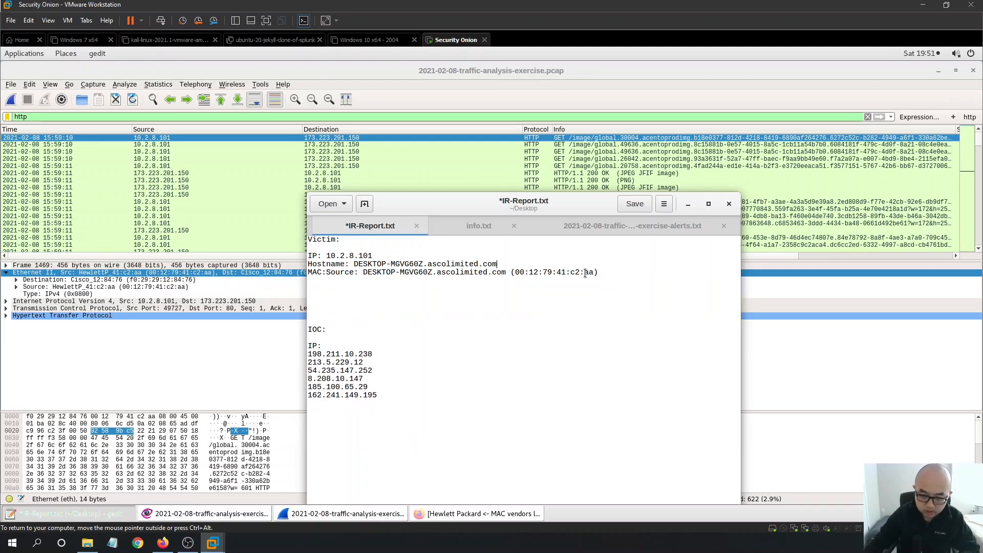
click(606, 277)
text(- HP Wor)
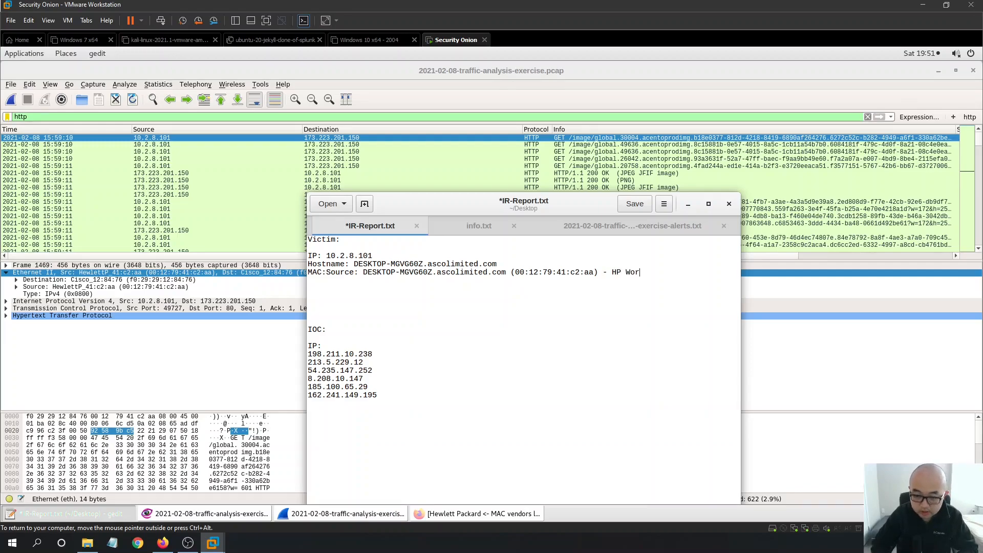
text(kstation)
key(ctrl+s)
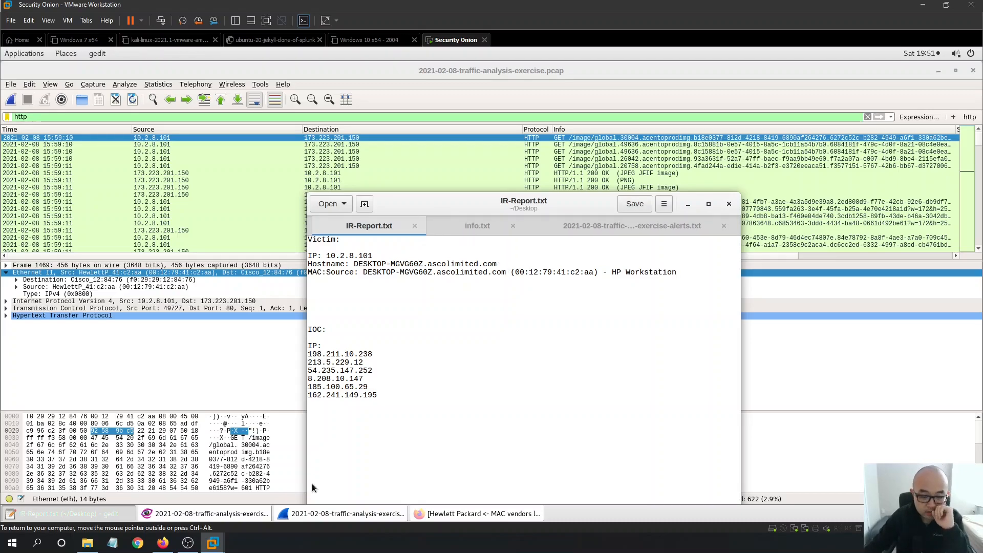
Review the incident report requirements in info.txt and skim the HTTP packet list in Wireshark.
click(483, 226)
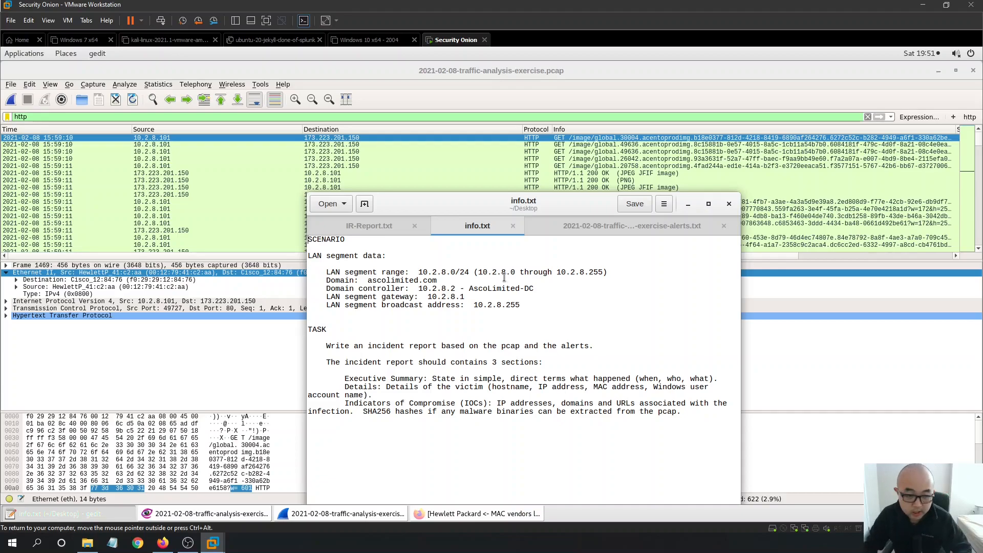
click(397, 66)
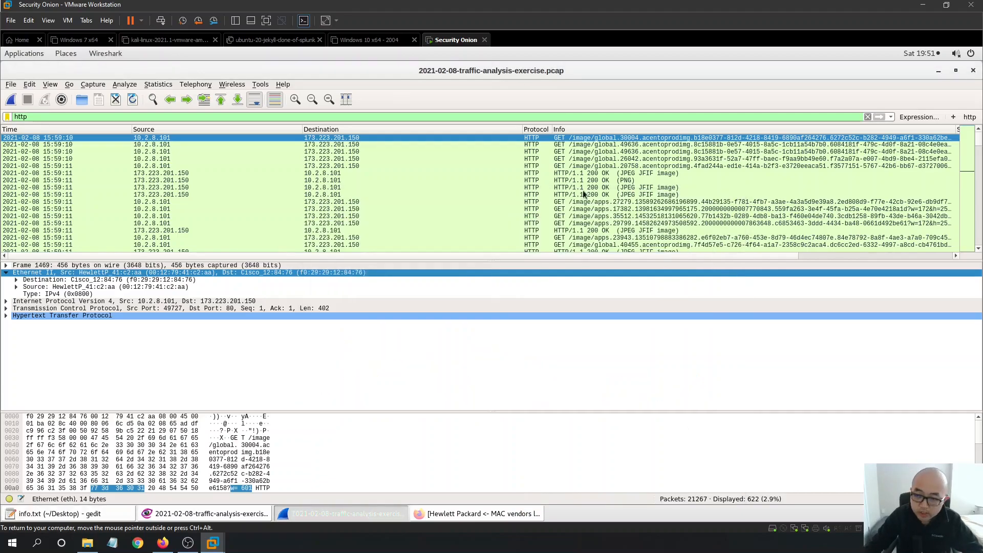
drag(978, 148, 976, 246)
drag(975, 186, 977, 151)
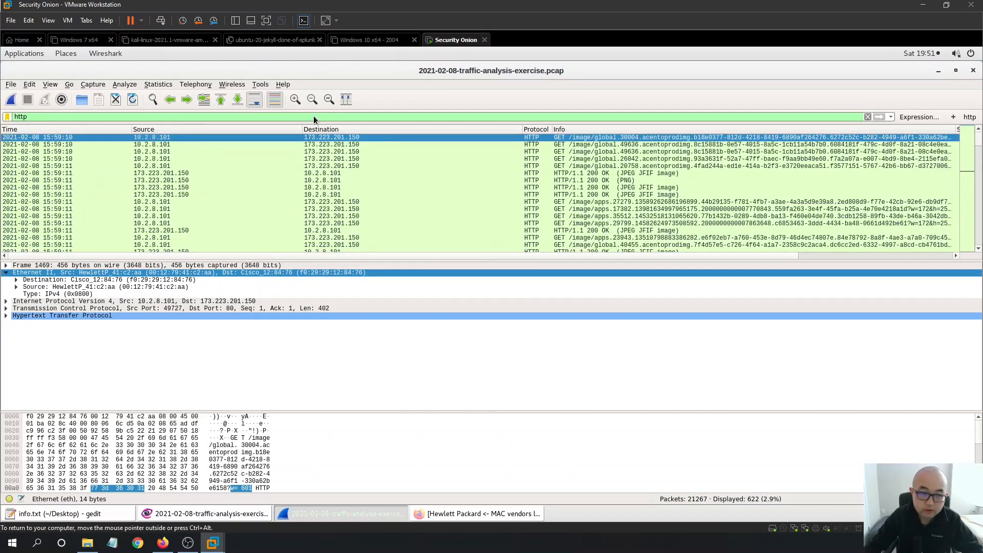
Open the HTTP Requests statistics for the capture and maximize their window.
click(165, 84)
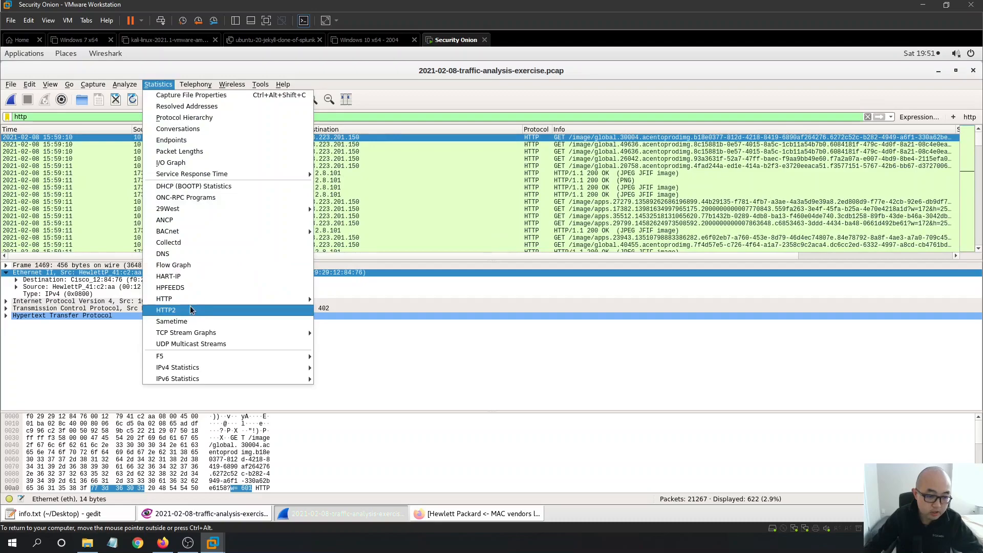
mouse_move(302, 300)
click(387, 311)
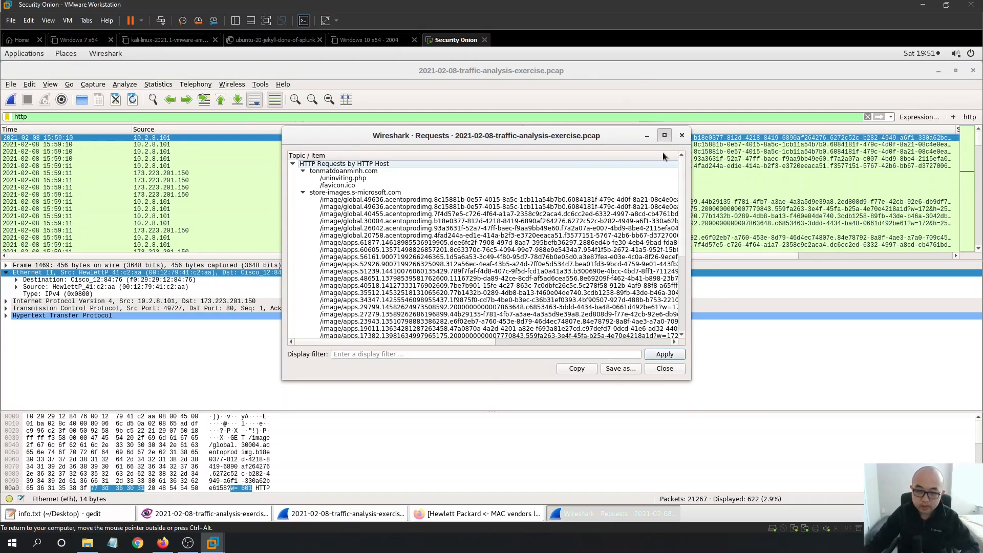
click(665, 135)
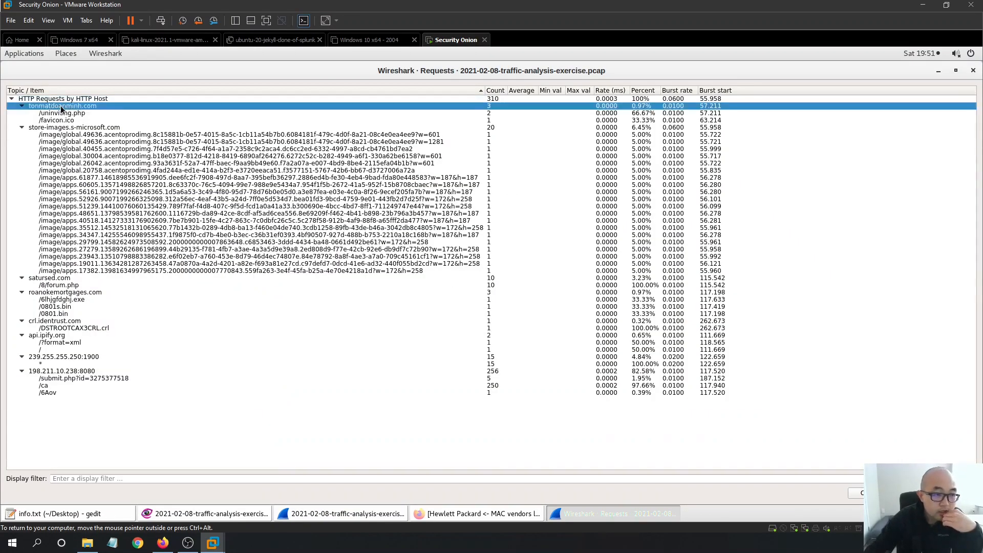
Examine the requests listed under tonmatdoanminh.com and store-images.s-microsoft.com, including /uninviting.php, for suspicious entries.
click(79, 129)
click(89, 108)
click(98, 127)
click(76, 107)
click(81, 120)
click(71, 114)
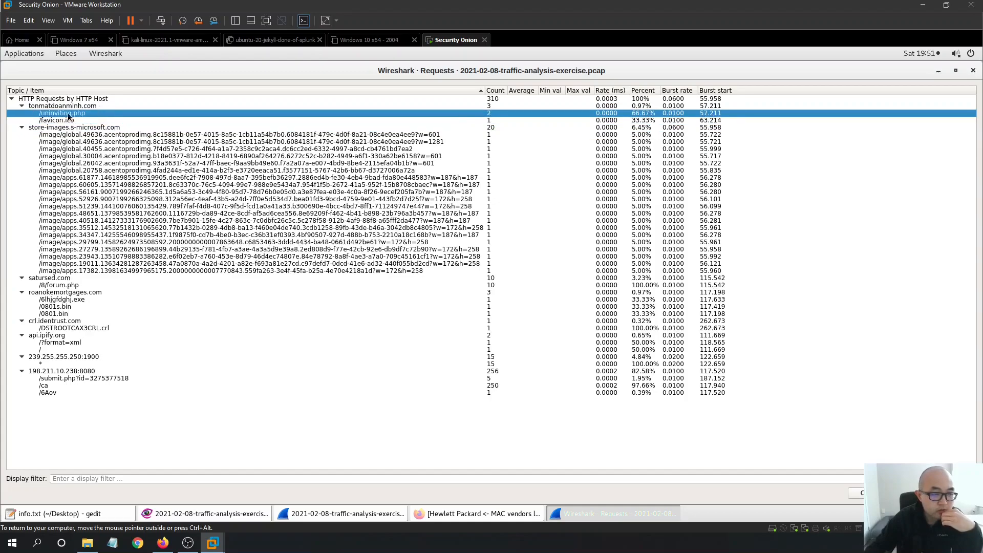
click(75, 107)
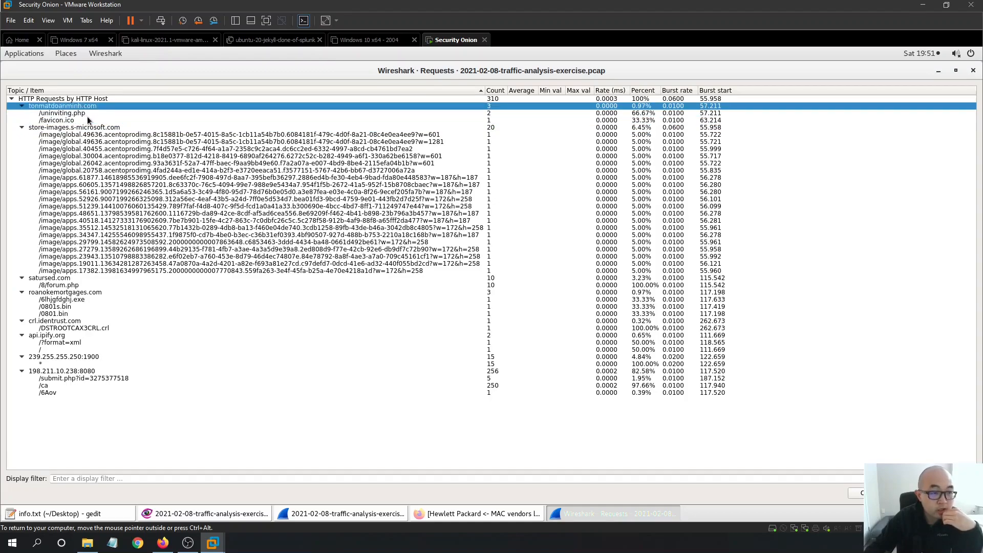
click(87, 112)
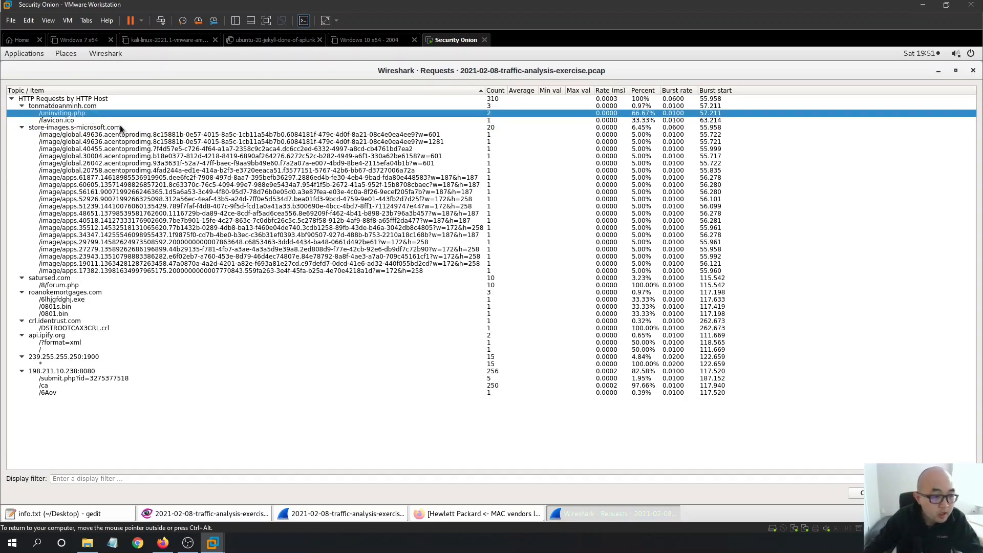
click(106, 128)
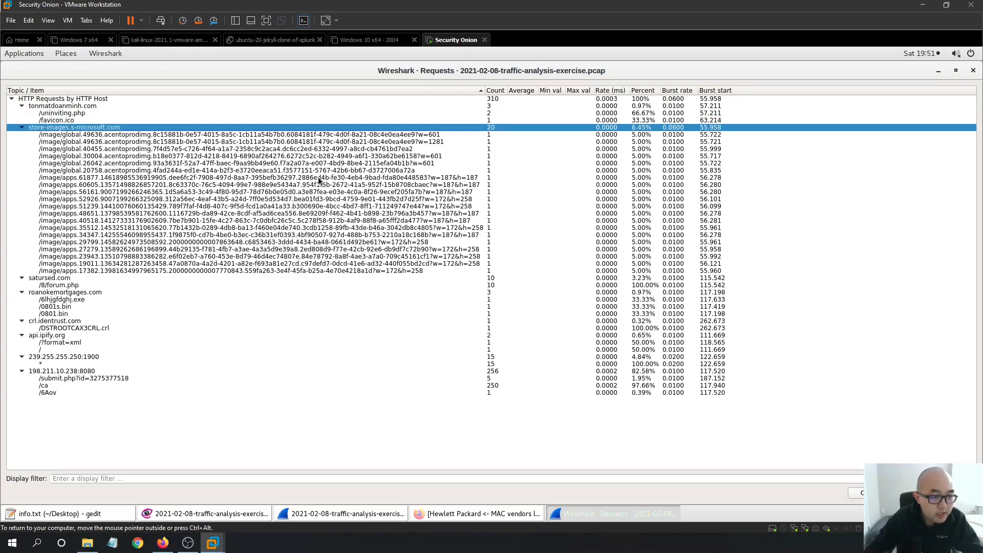
click(124, 142)
click(129, 149)
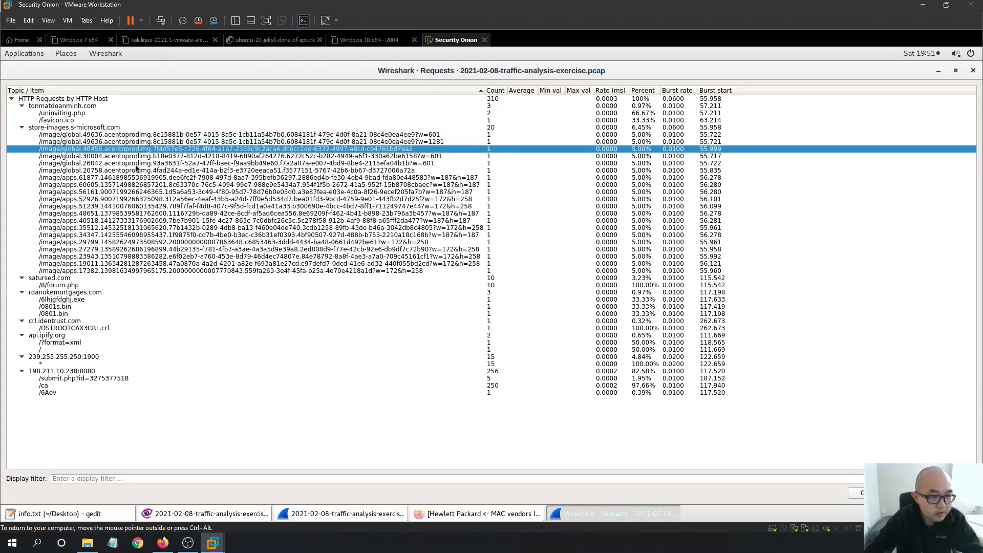
Examine the requests listed under satursed.com, roanokemortgages.com, crl.identrust.com and api.ipify.org for possible IOCs.
click(60, 279)
click(80, 293)
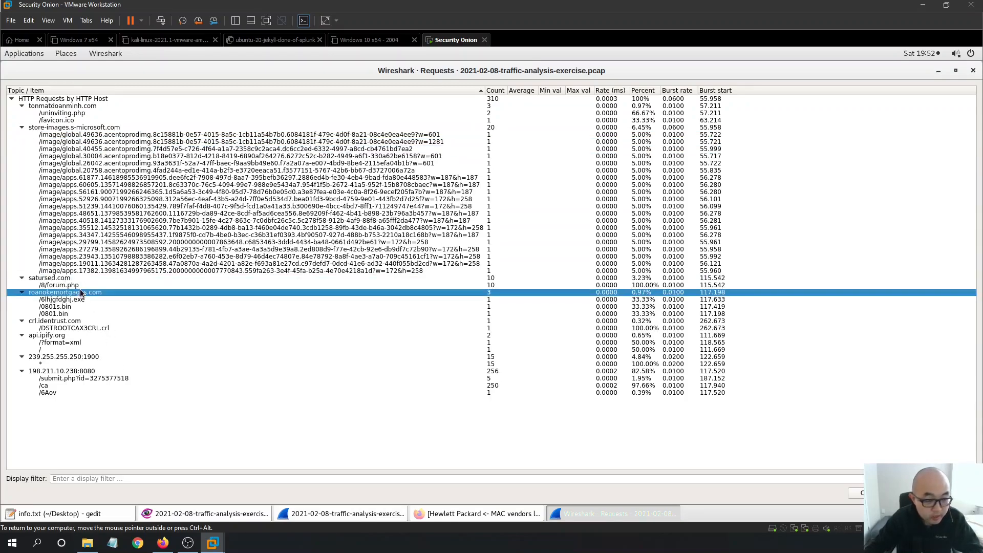
click(82, 284)
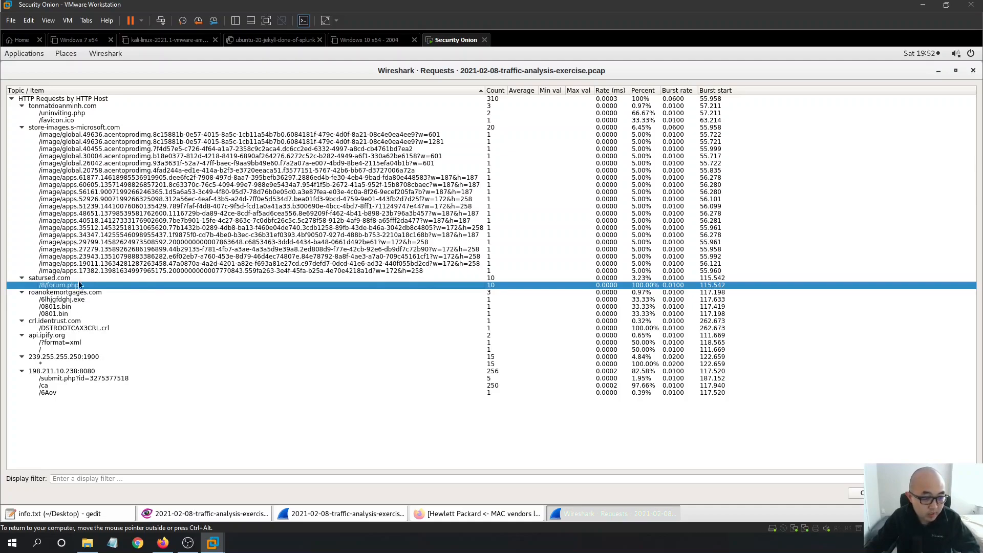
click(69, 279)
click(89, 121)
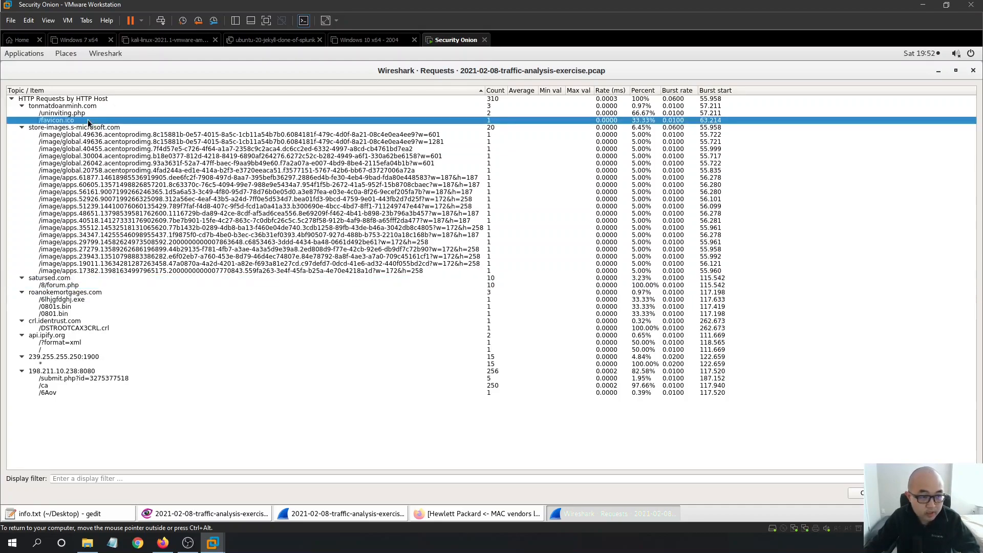
click(77, 293)
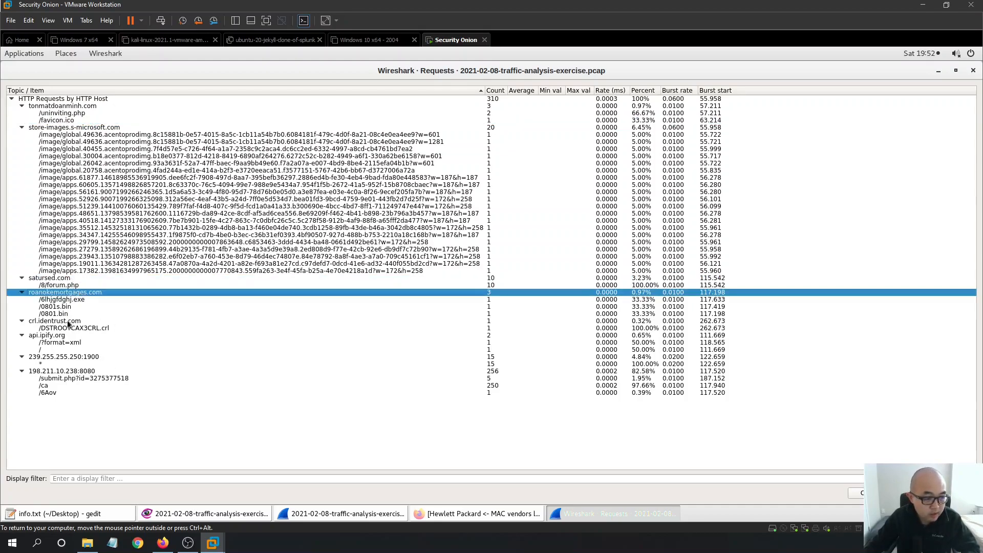
click(66, 322)
click(80, 294)
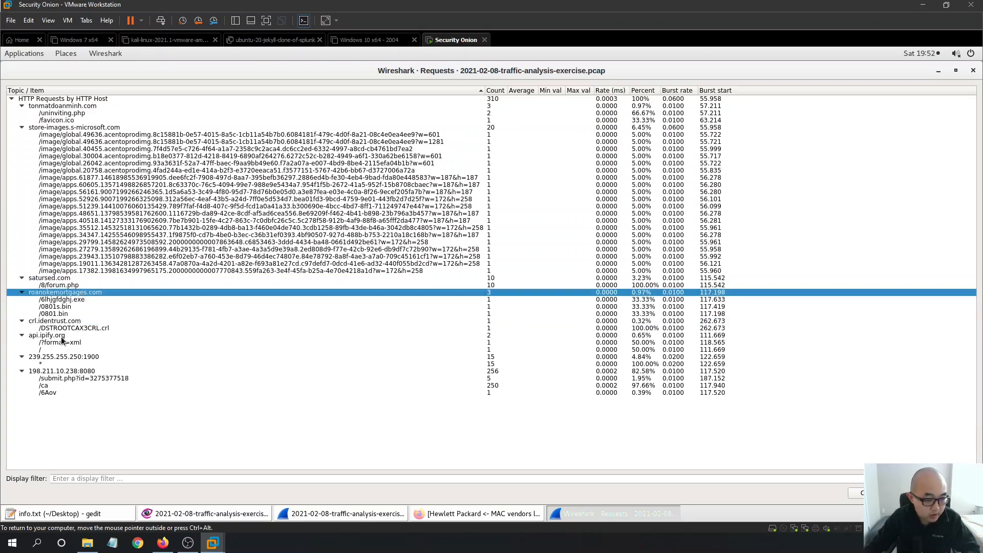
click(64, 336)
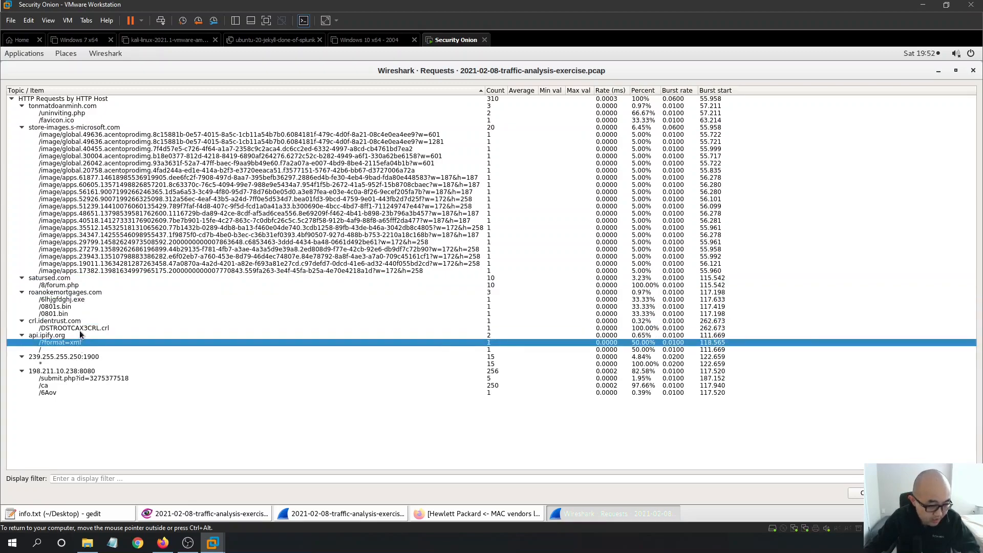
Compare the crl.identrust.com and satursed.com requests, including /8/forum.php, against the event messages in the alerts image.
click(81, 328)
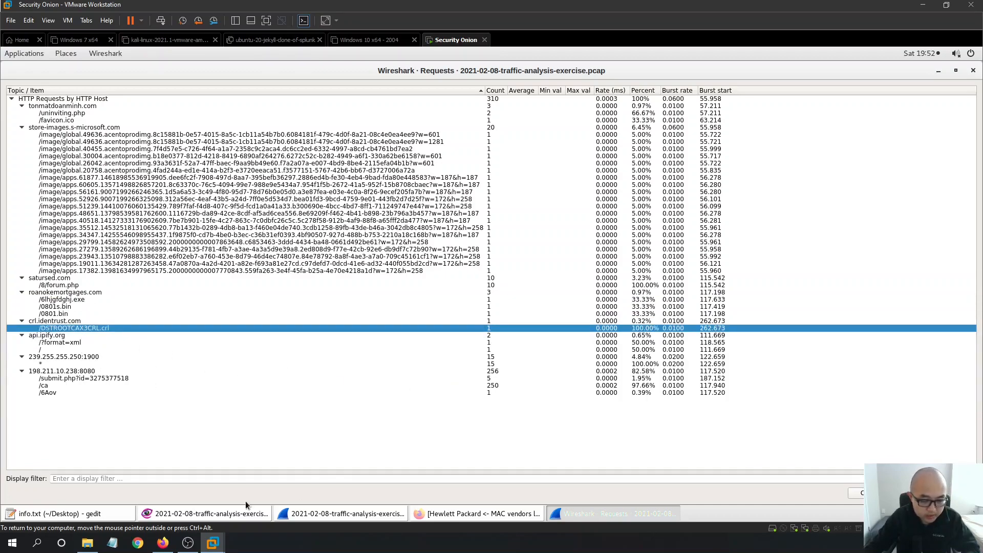
click(222, 514)
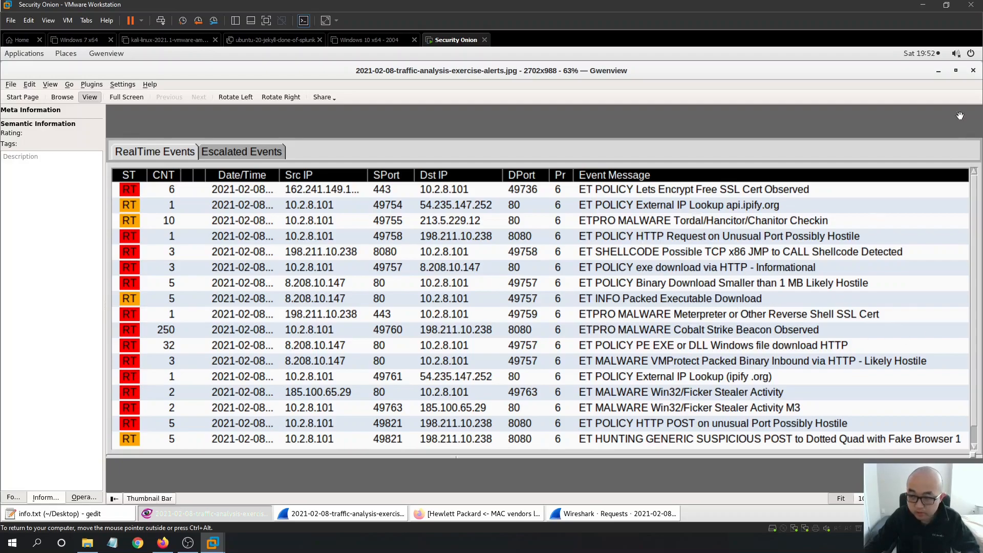
click(940, 75)
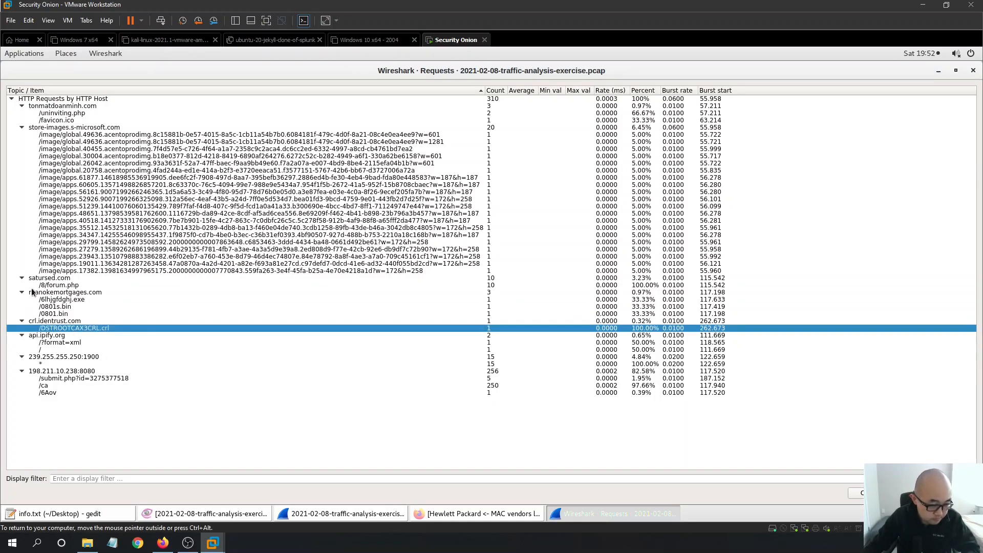
click(75, 280)
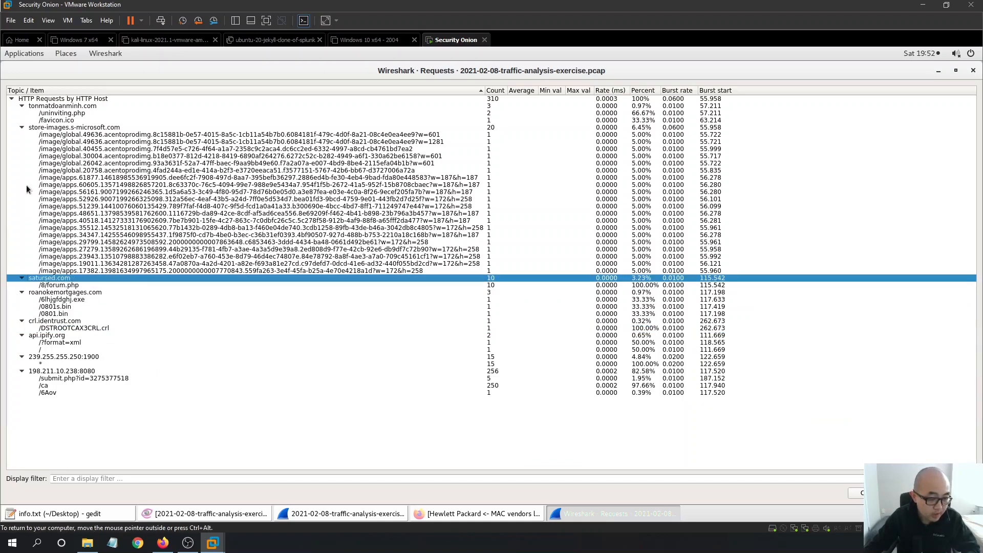
click(81, 285)
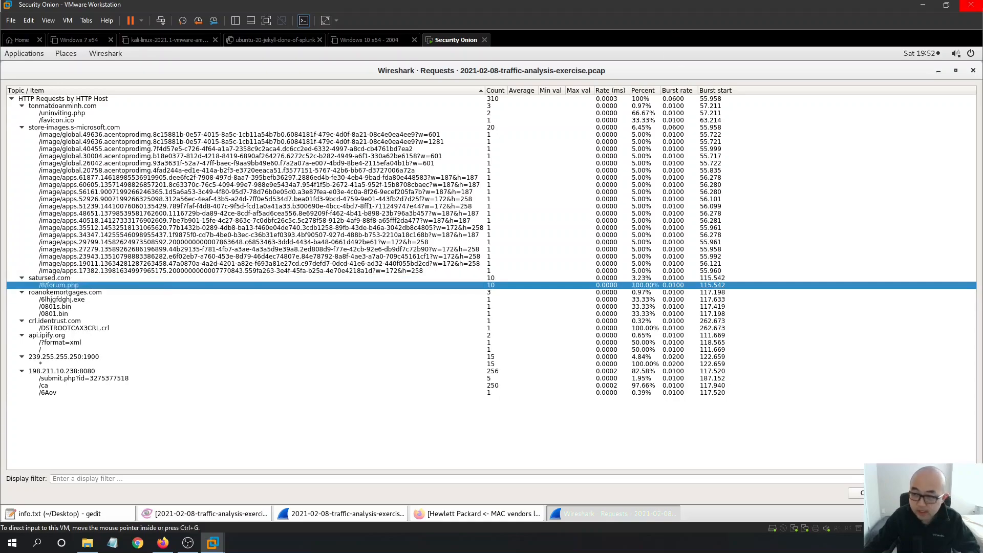
Return to the capture's main packet list and enable name resolution for network addresses.
click(939, 70)
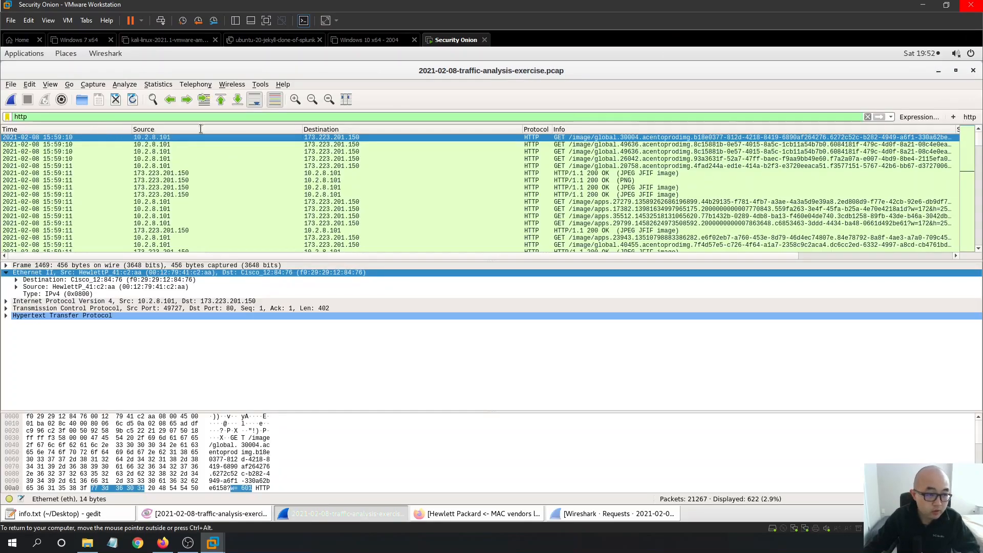
click(49, 86)
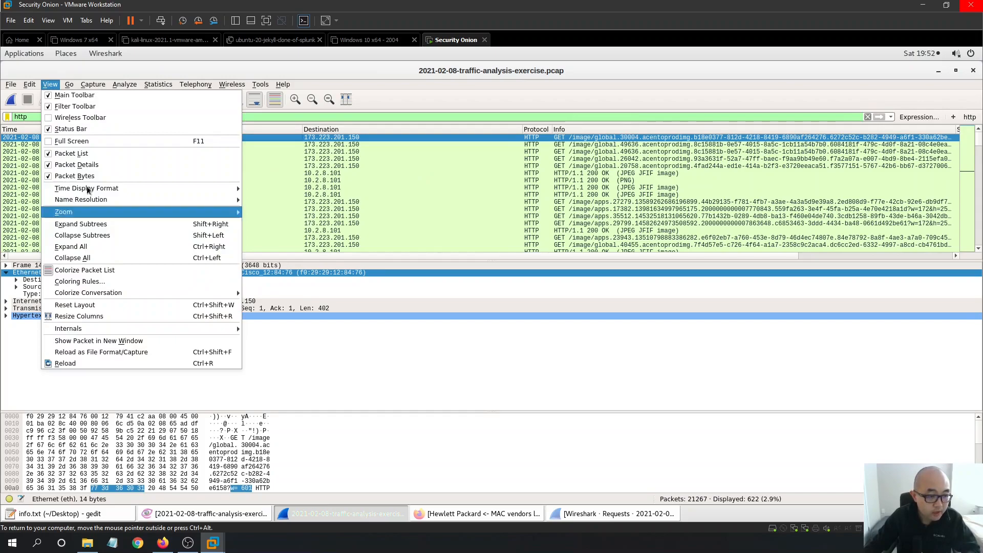
mouse_move(97, 209)
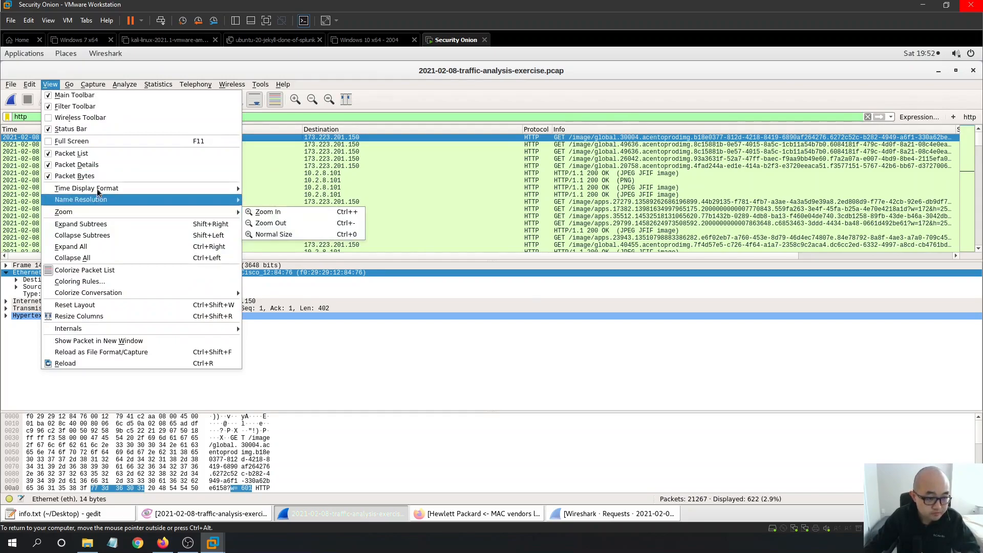
mouse_move(101, 188)
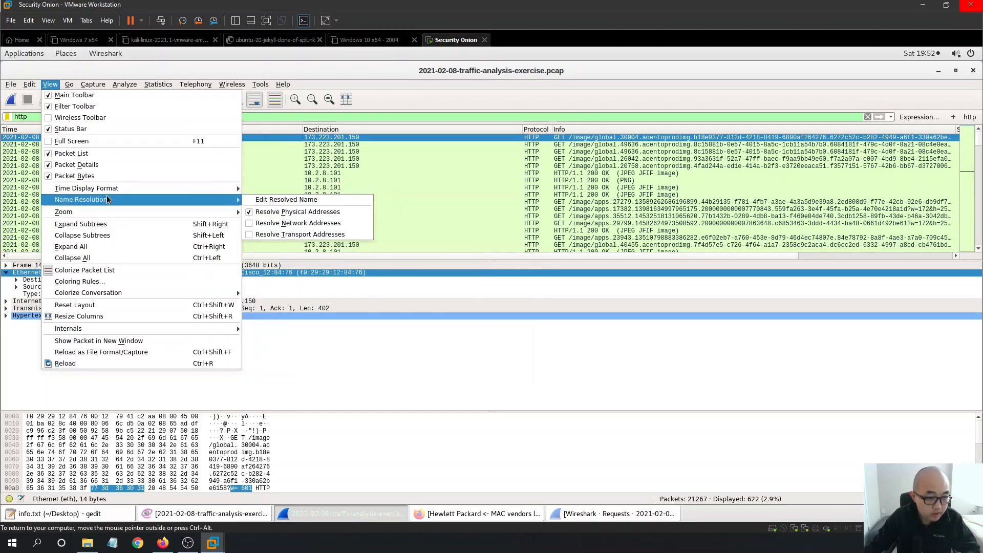
click(310, 224)
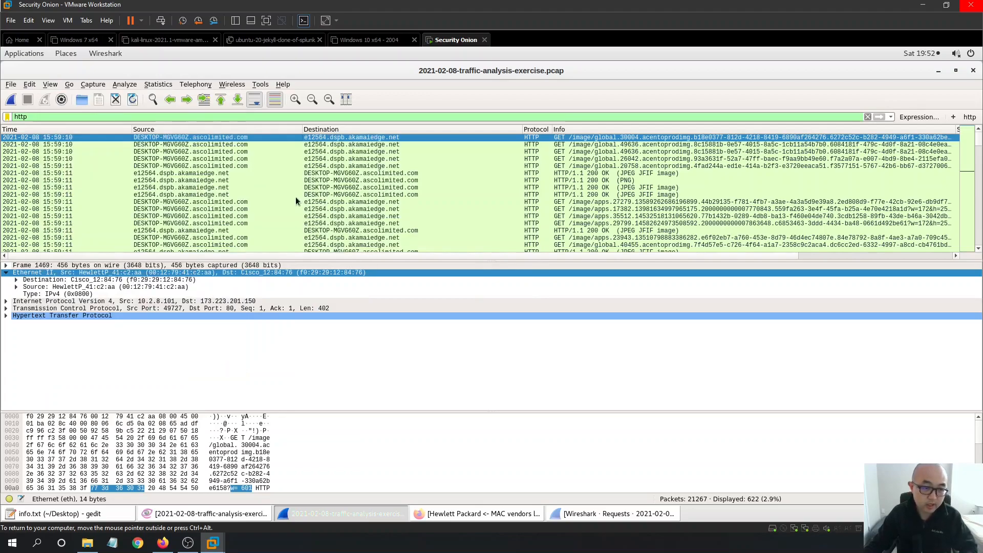
Find the 16:08:15 POST /8/forum.php request to satursed.com and follow its HTTP stream.
scroll(345, 201, down, 8)
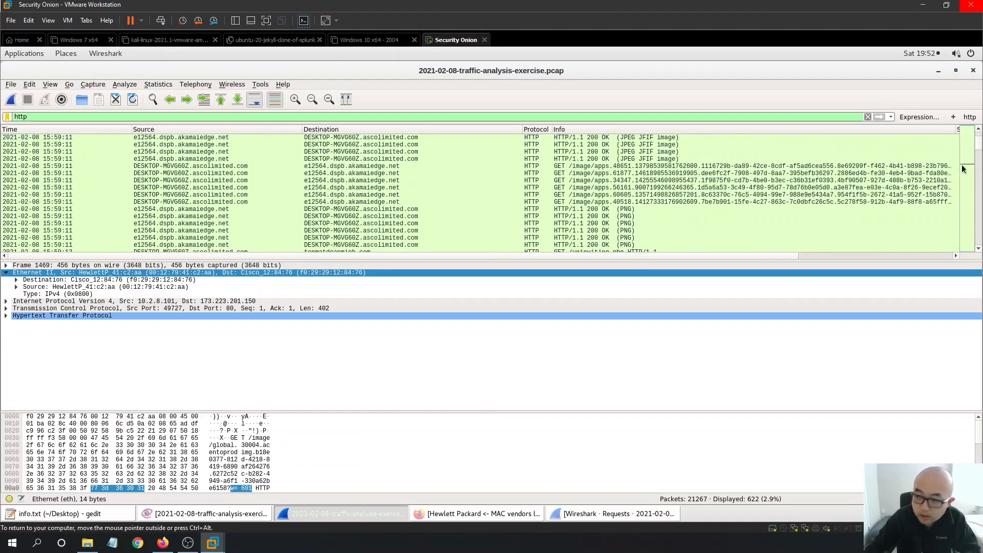
drag(980, 148, 979, 247)
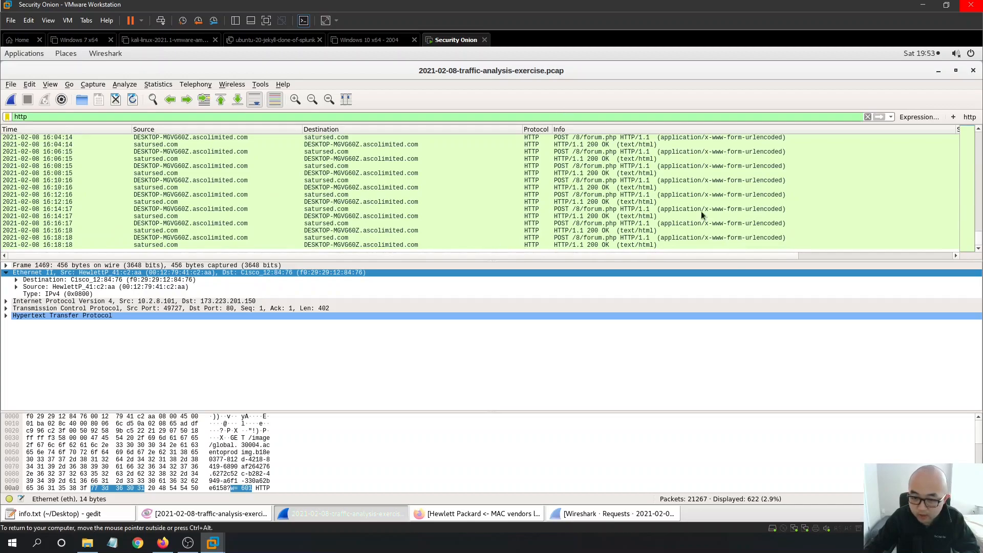
scroll(672, 211, up, 1)
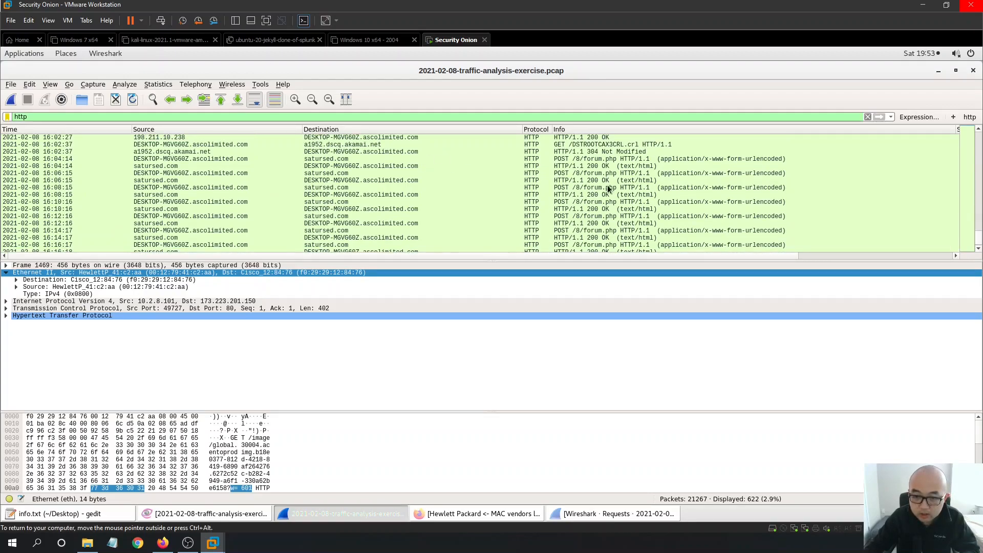
click(606, 189)
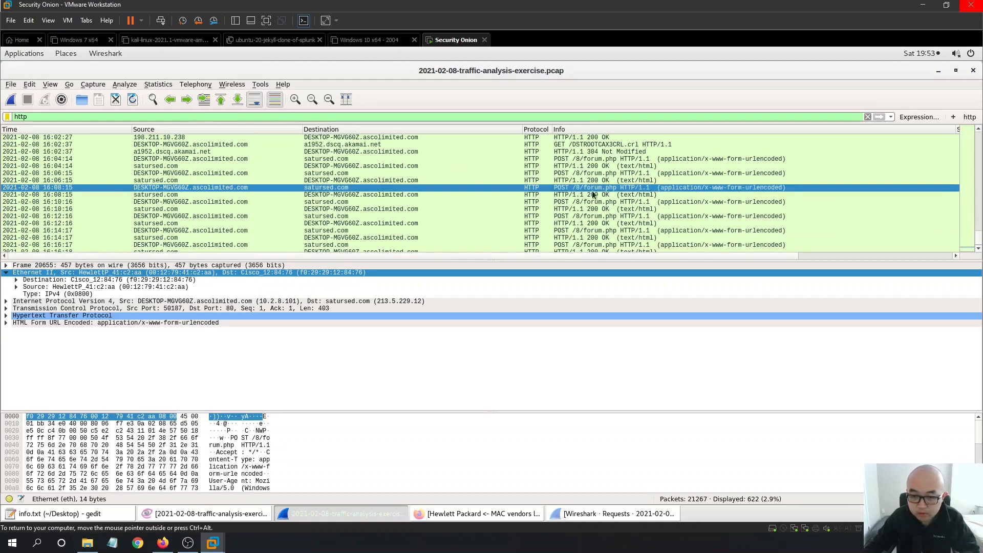
right_click(391, 188)
mouse_move(423, 319)
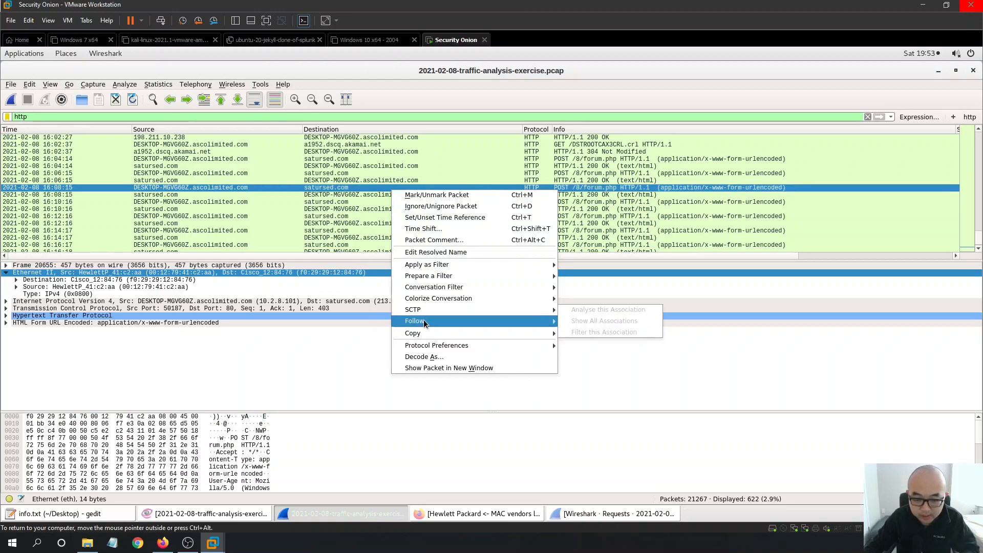
click(602, 352)
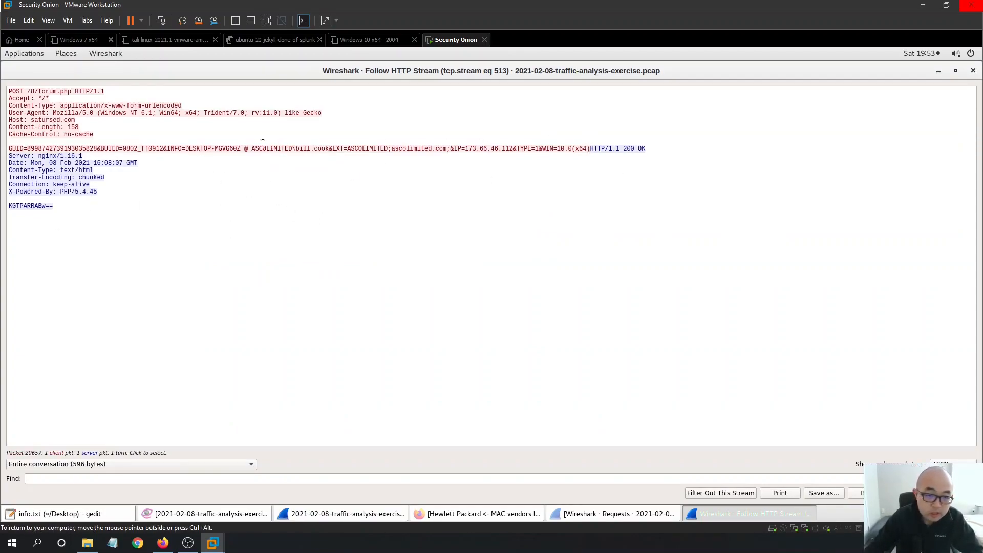
Copy the posted form data, from GUID through WIN=10.0(x64), into IR-Report.txt between the victim details and the IOC section.
drag(590, 148, 181, 159)
drag(118, 155, 6, 150)
key(ctrl+c)
right_click(25, 148)
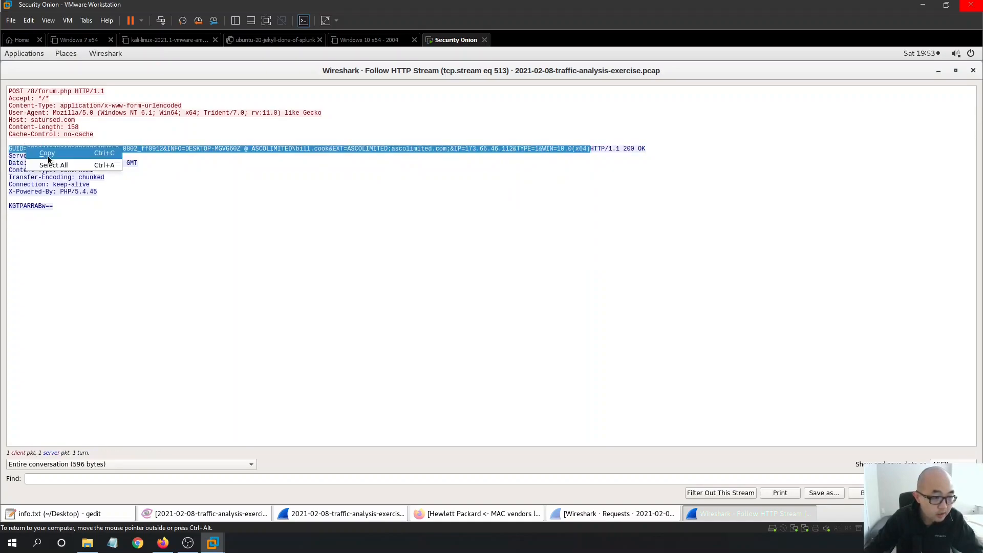
click(67, 154)
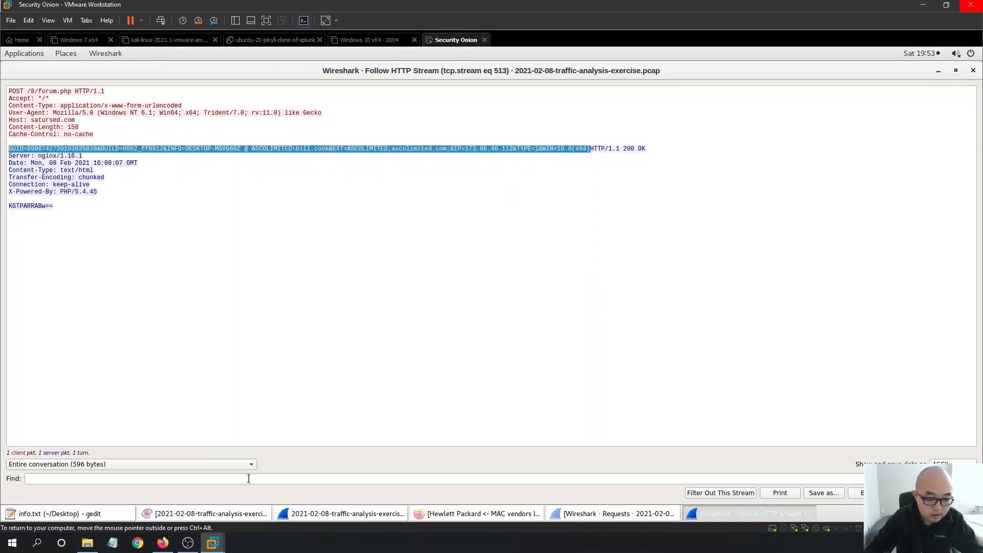
click(72, 516)
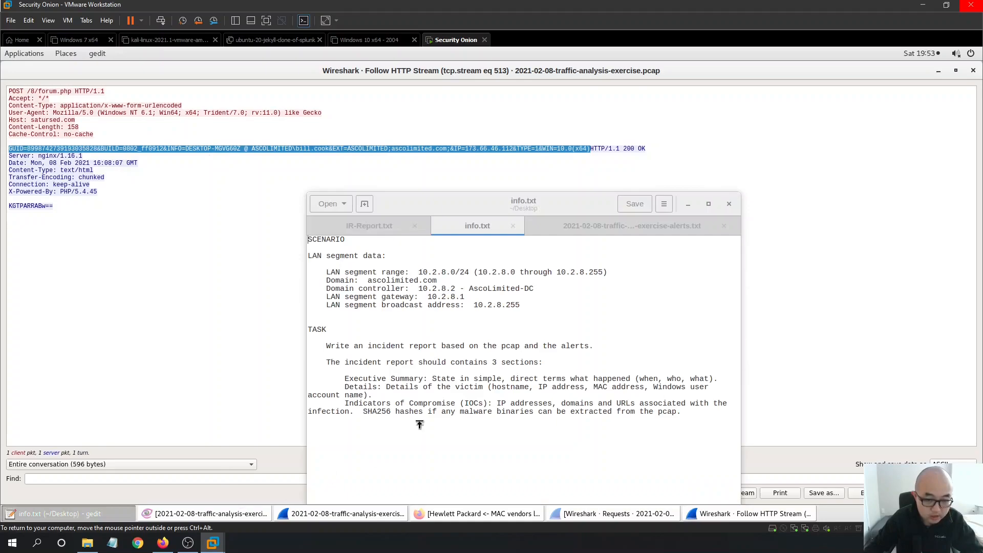
click(373, 232)
click(390, 302)
key(ctrl+v)
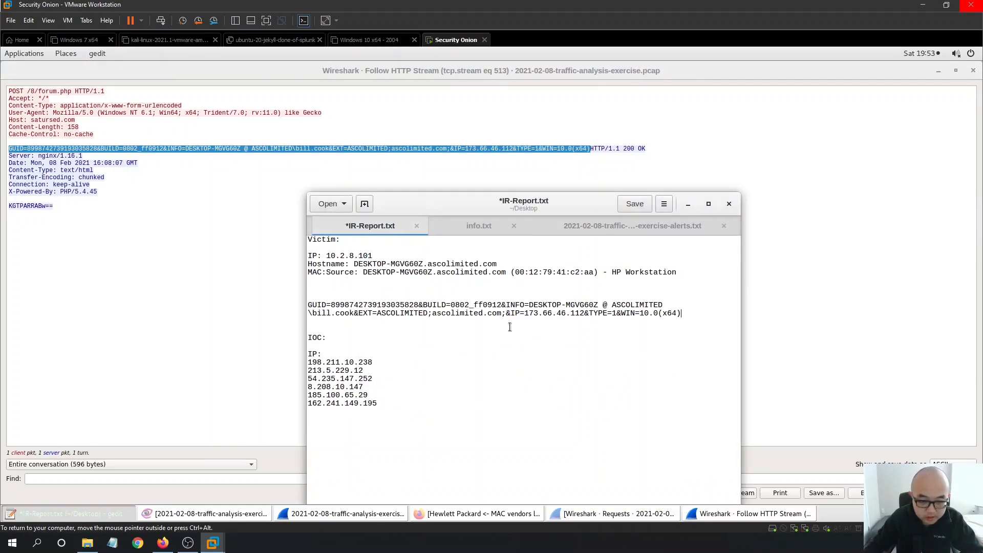
Examine the IP value in the pasted form data and widen the report window.
click(606, 334)
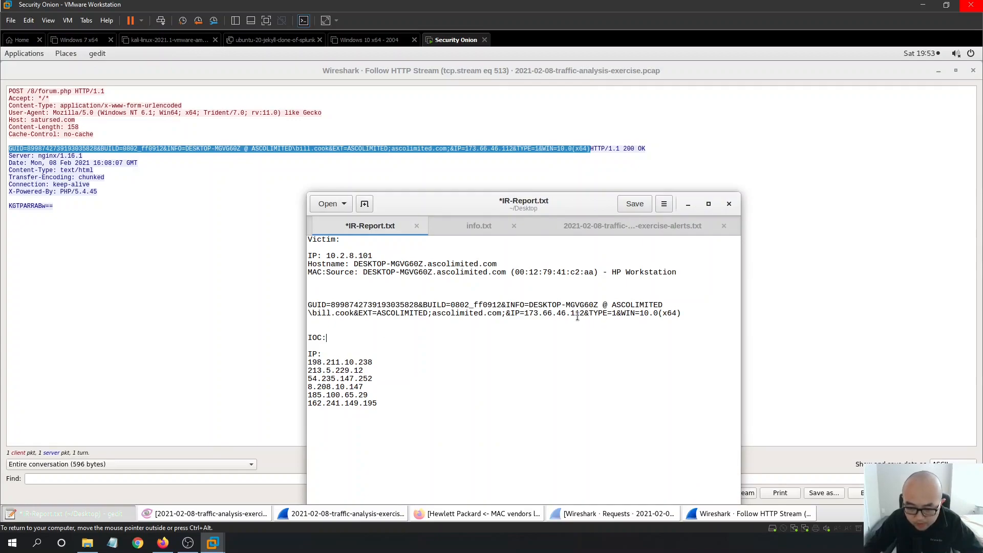
drag(535, 311, 580, 311)
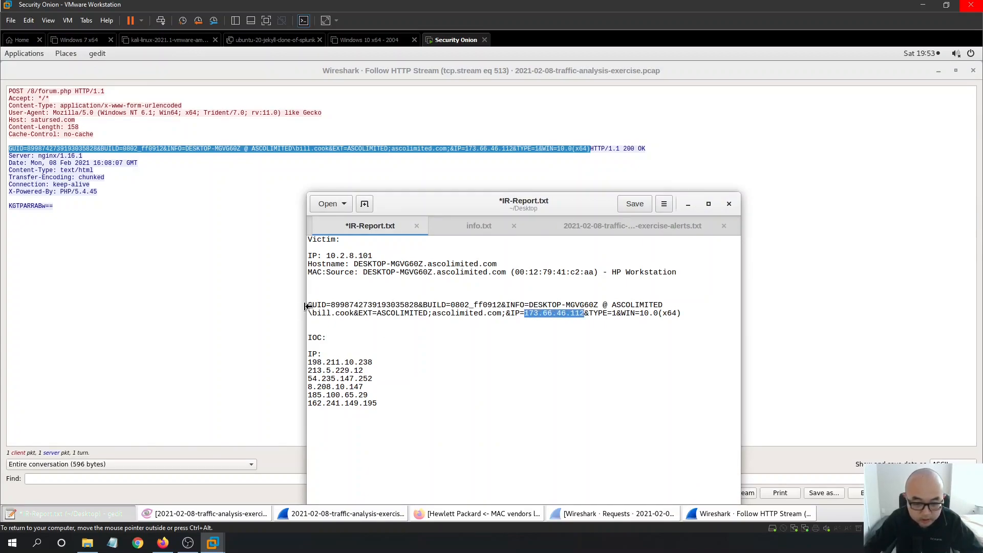
drag(307, 303, 171, 301)
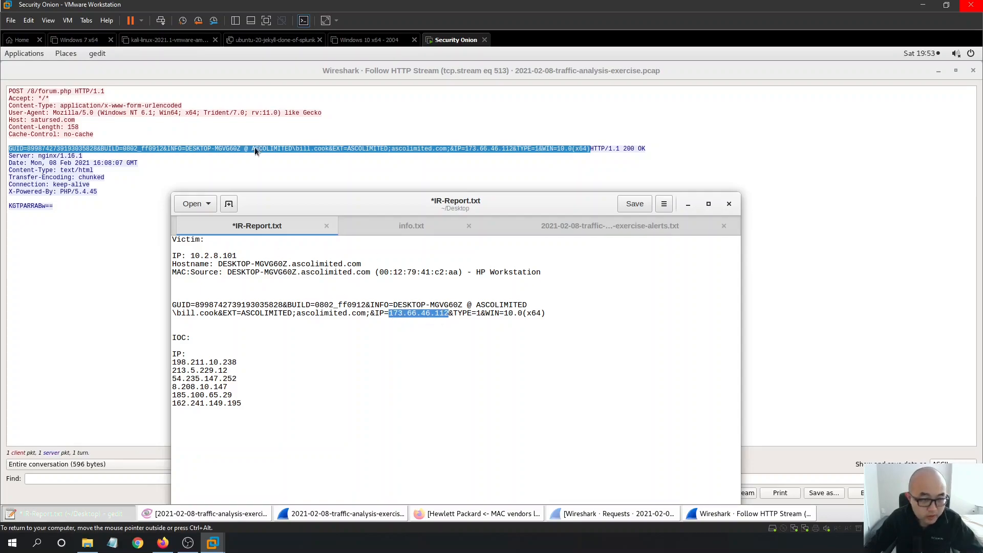
click(481, 339)
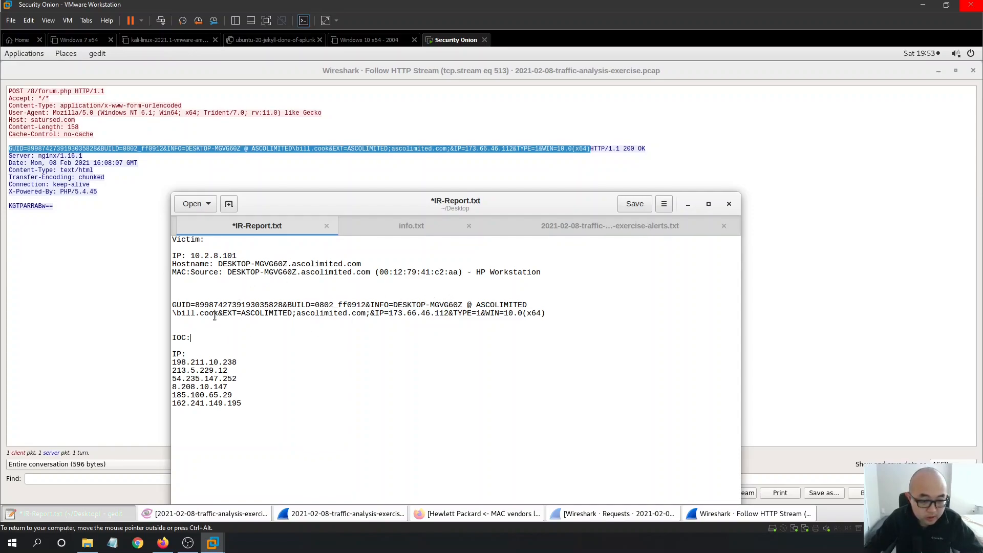
Add an "Account Name:" line with the victim's Windows account name below the MAC line, and delete the pasted form data.
drag(217, 313, 176, 313)
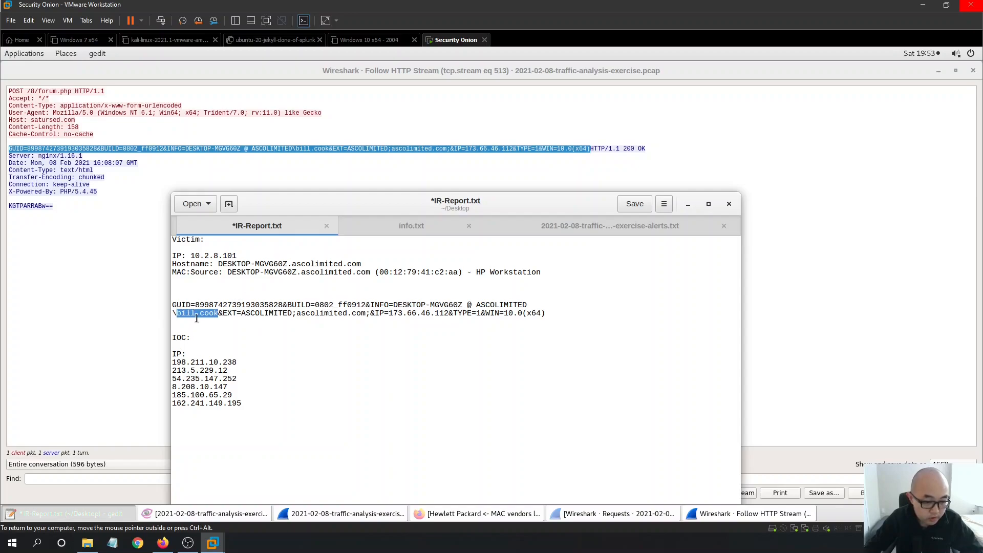
right_click(198, 321)
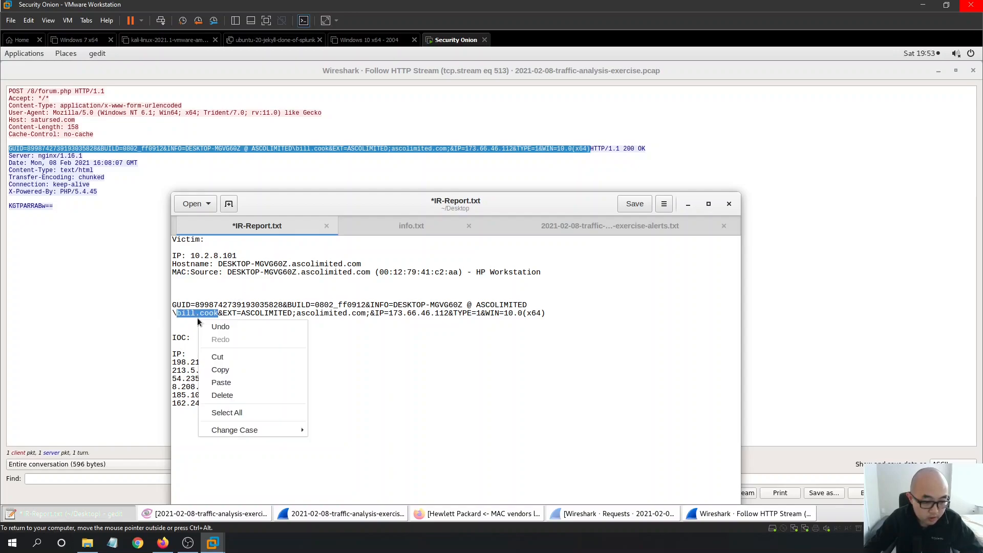
click(252, 369)
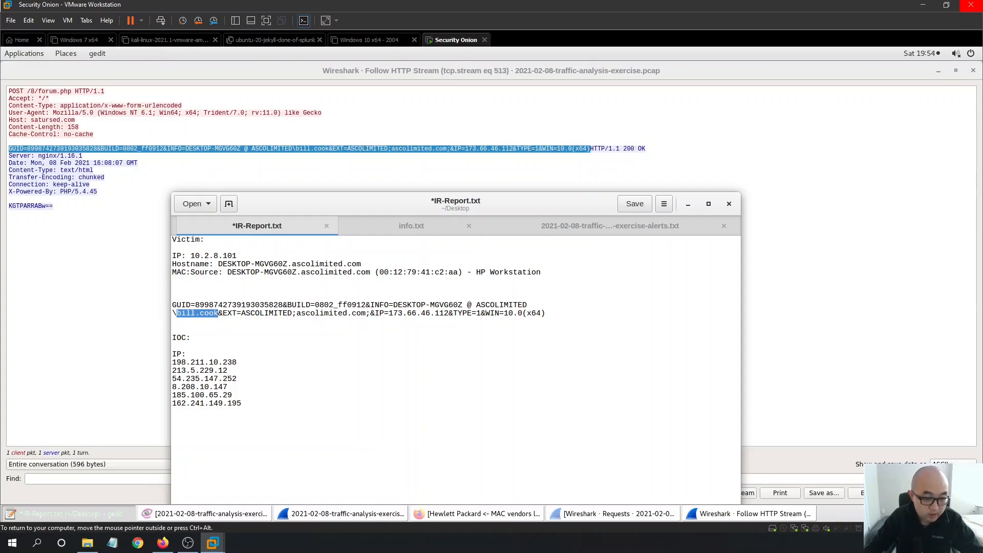
right_click(200, 315)
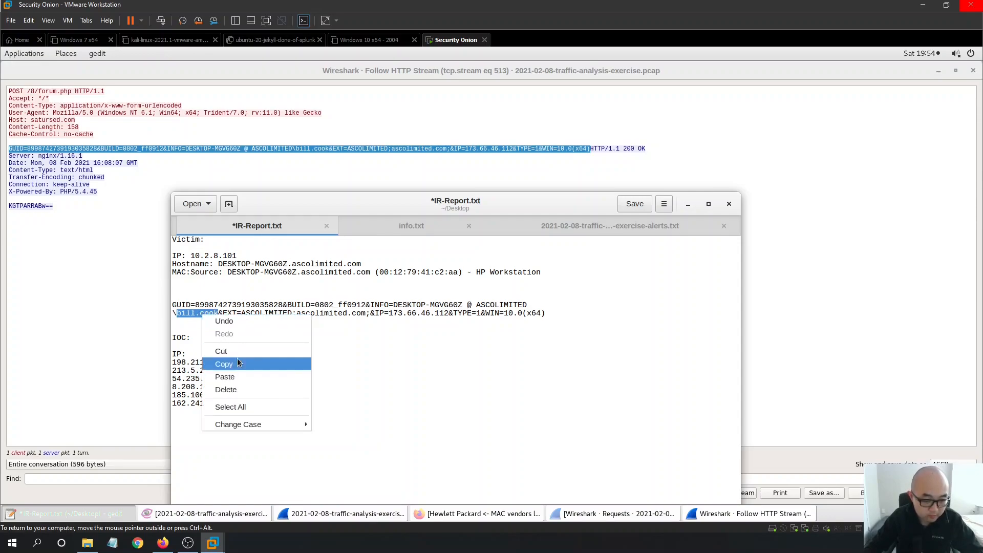
click(237, 357)
click(574, 274)
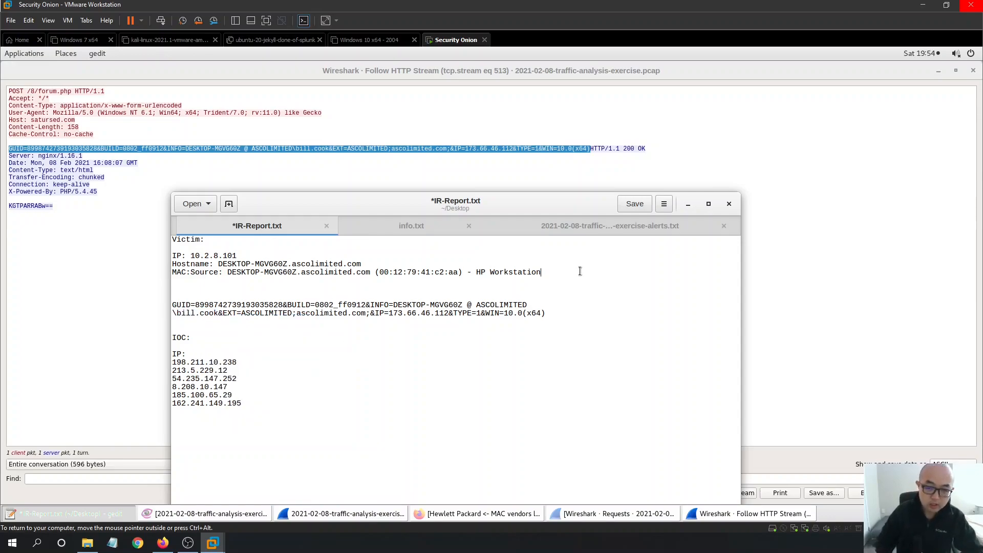
key(Return)
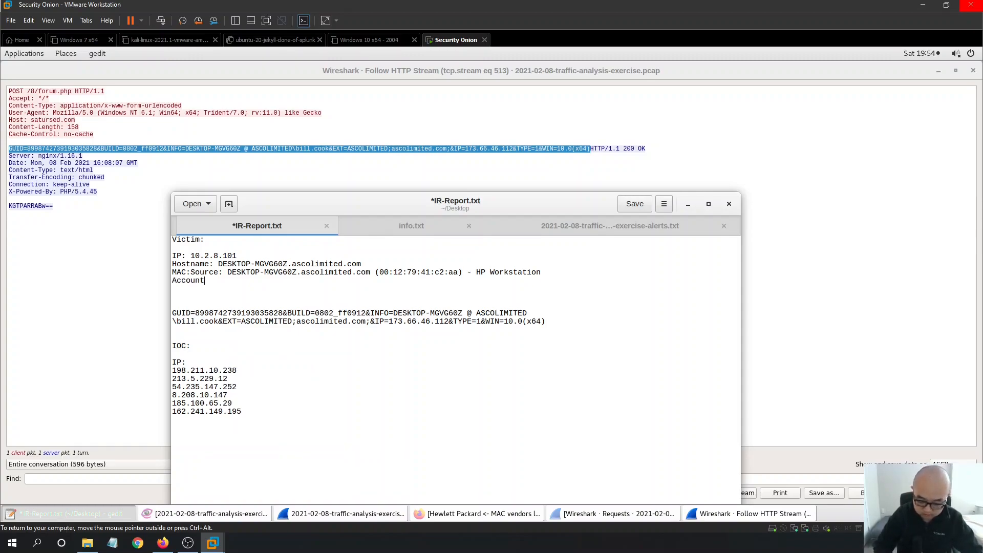
text(Account NAME)
text(ame)
text(: bill.cook)
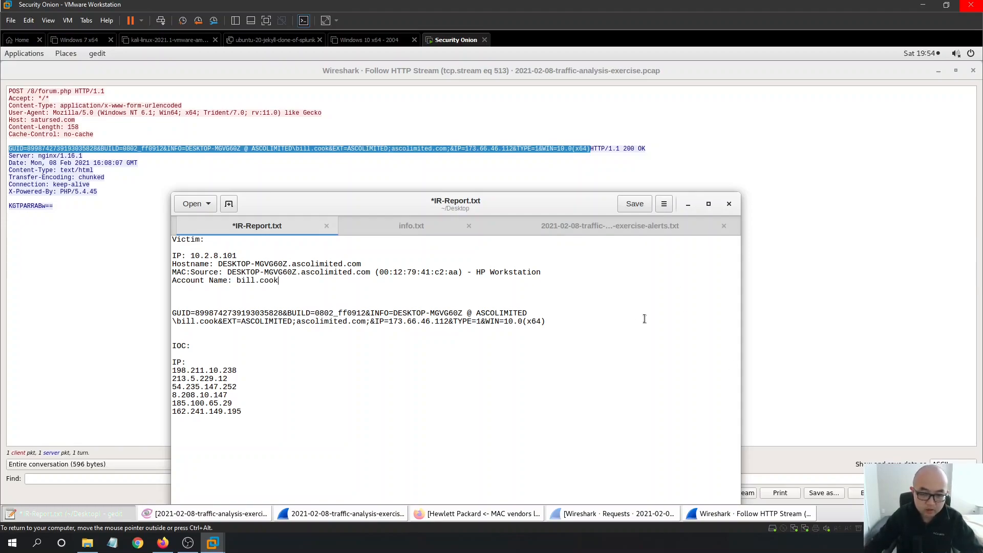
drag(575, 323, 137, 313)
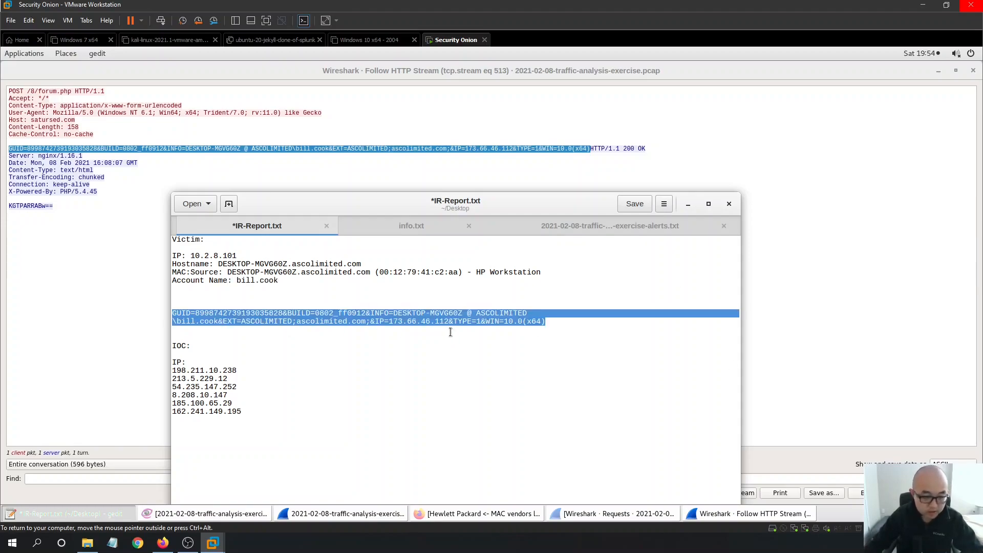
key(BackSpace)
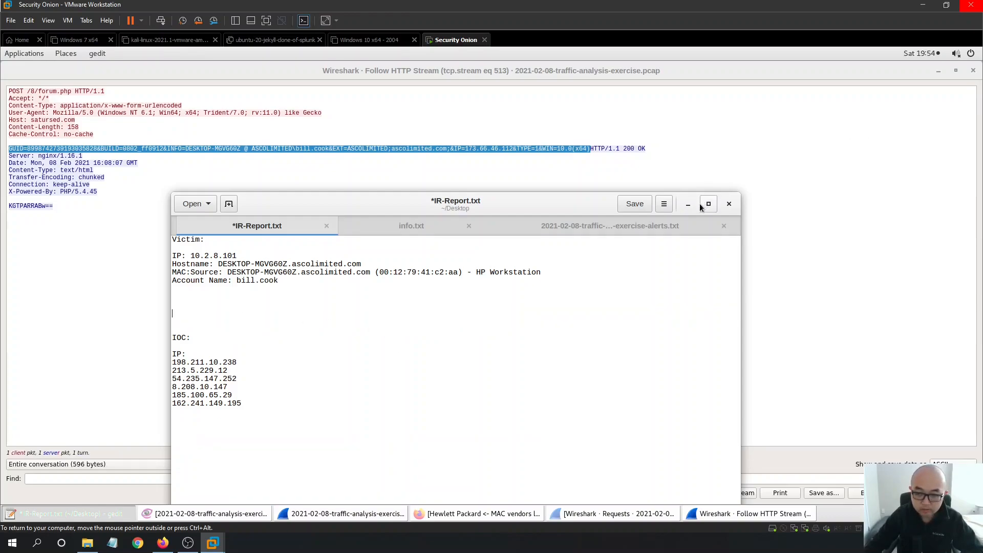
Minimize the HTTP stream and packet list windows and reposition the IR-Report.txt window over the desktop.
click(939, 72)
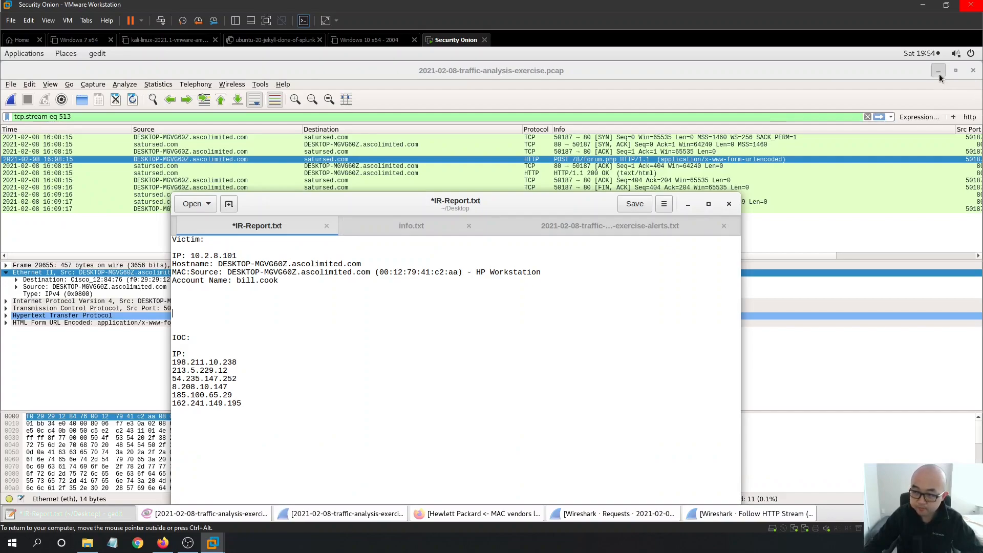
click(939, 73)
drag(666, 187, 865, 128)
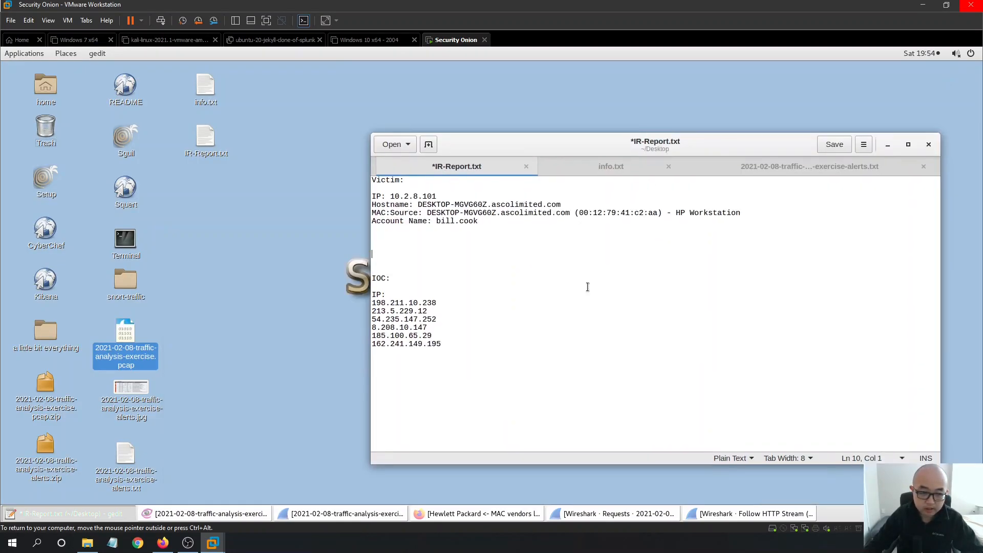
Save IR-Report.txt and create an empty notes.txt in the Desktop folder with the touch command in a terminal.
key(ctrl+s)
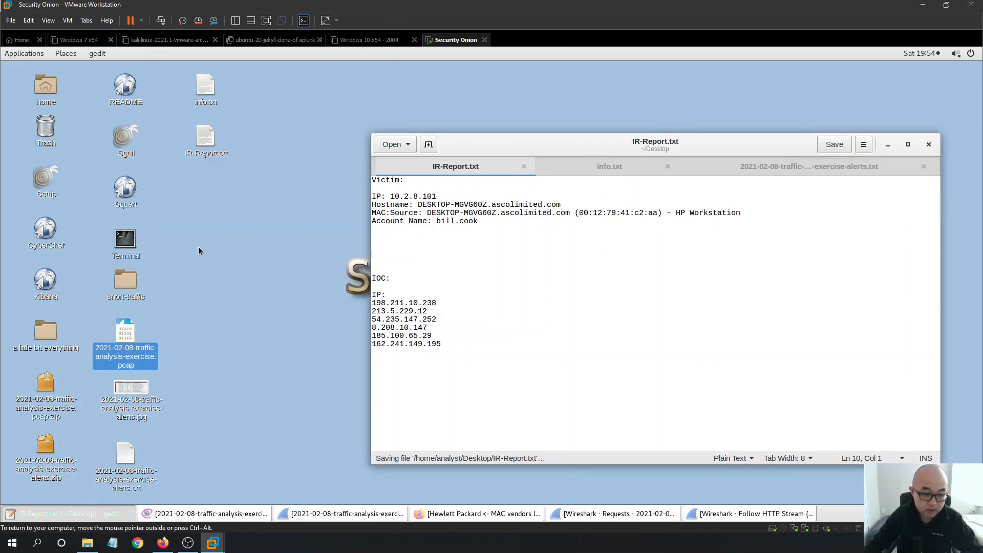
click(125, 239)
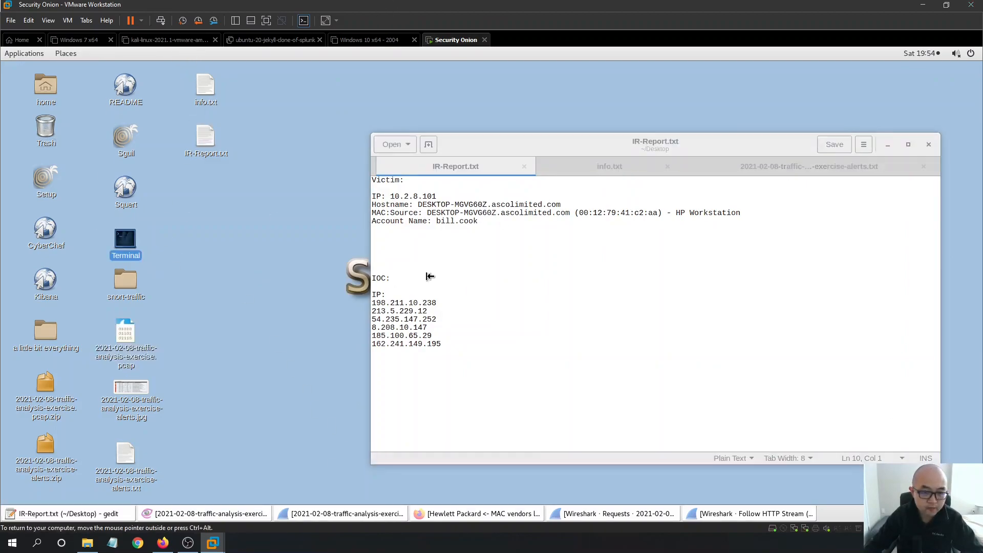
key(Return)
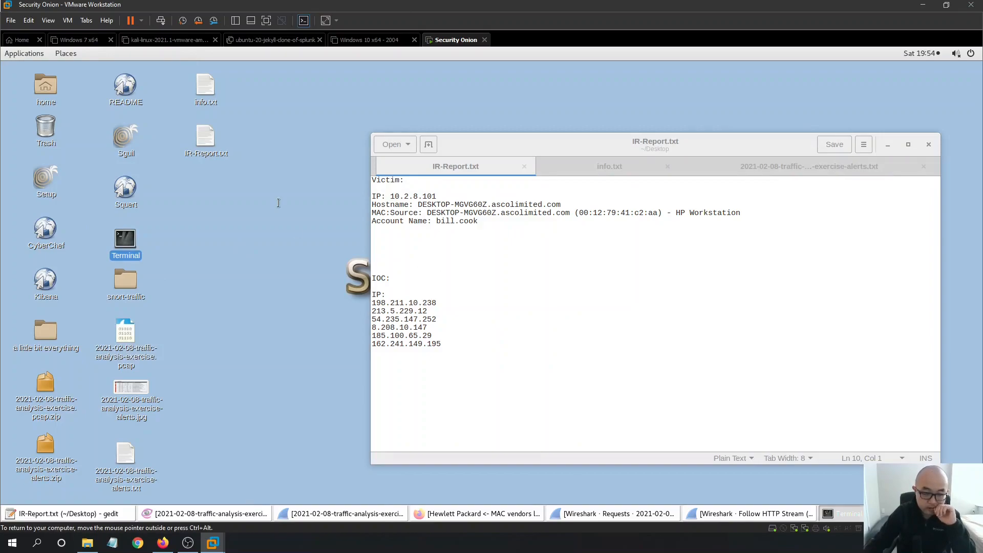
drag(231, 72, 504, 235)
text(cd Desktop)
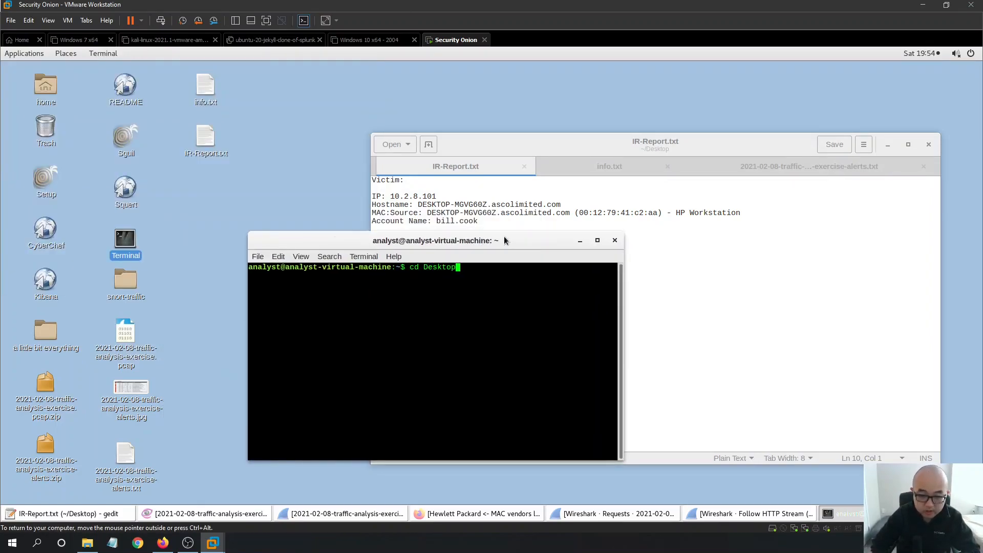
key(Return)
text(touch )
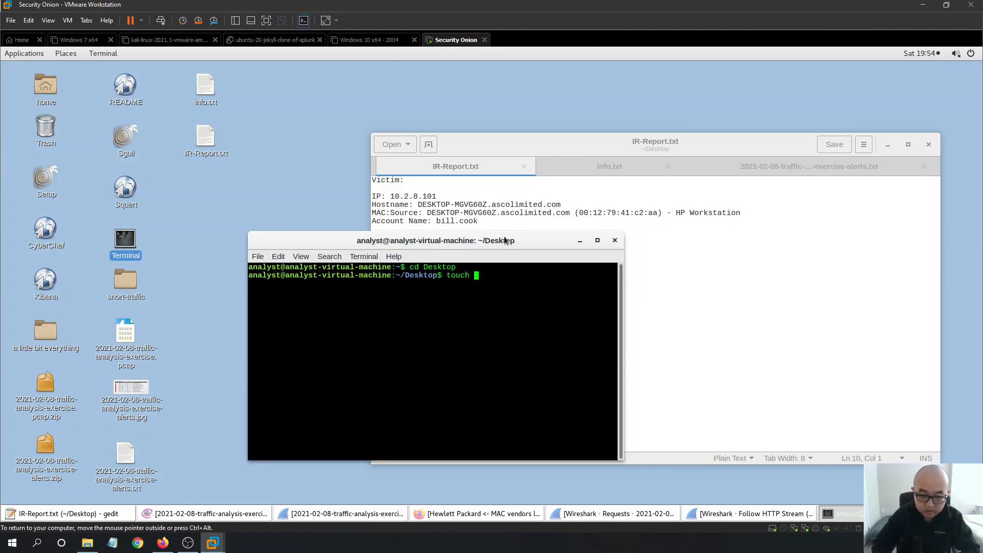
text(notes.txt)
key(Return)
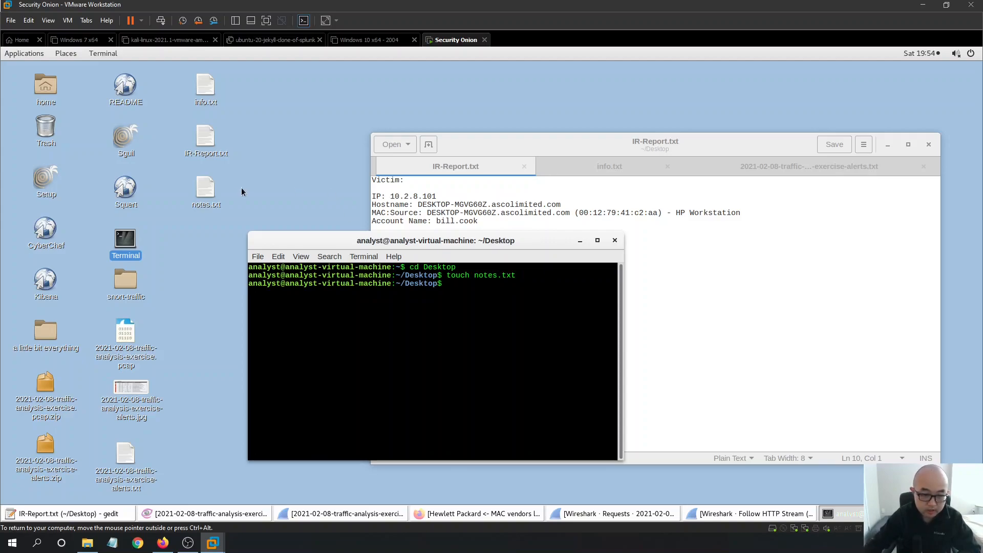
click(581, 240)
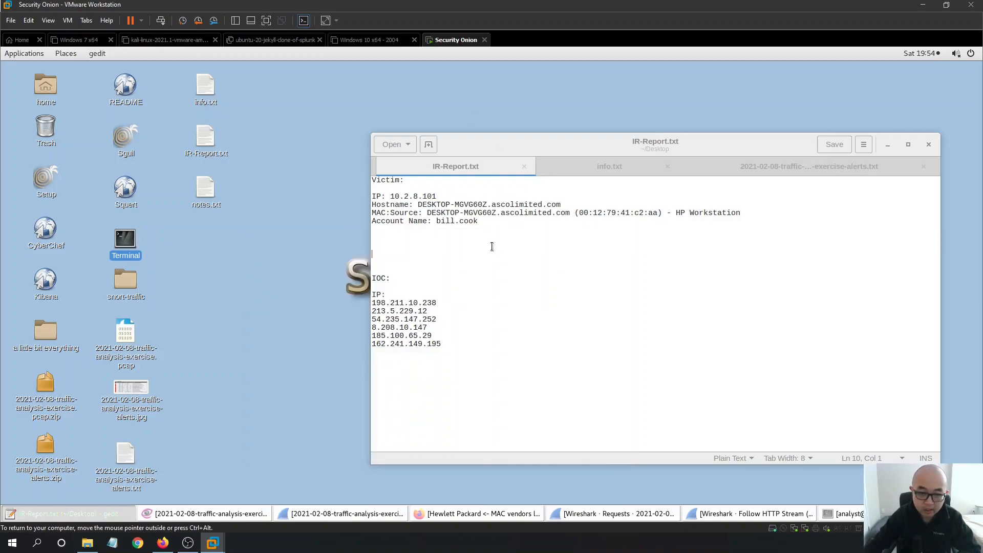
Paste the copied form data, from GUID through WIN=10.0(x64), into notes.txt and save the file.
double_click(211, 190)
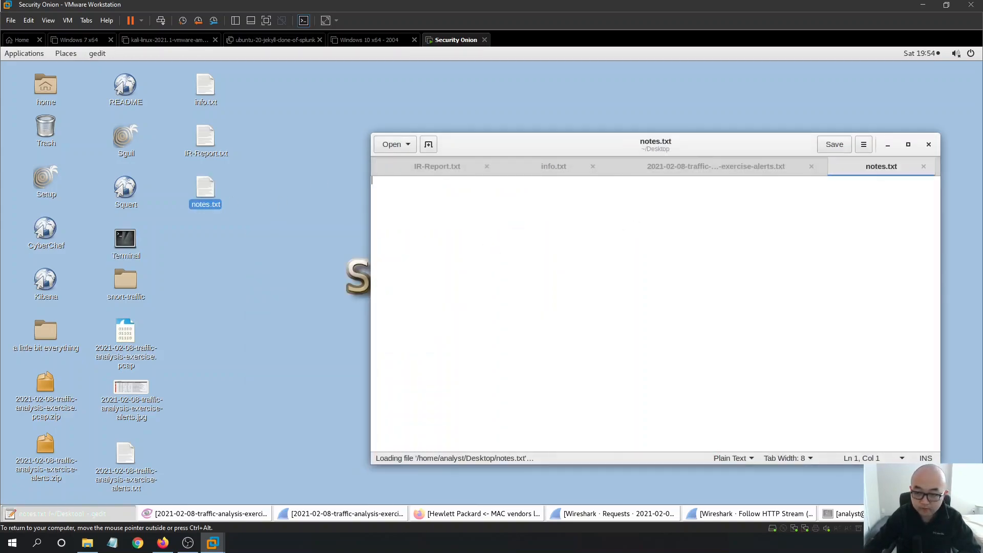
key(ctrl+v)
key(ctrl+s)
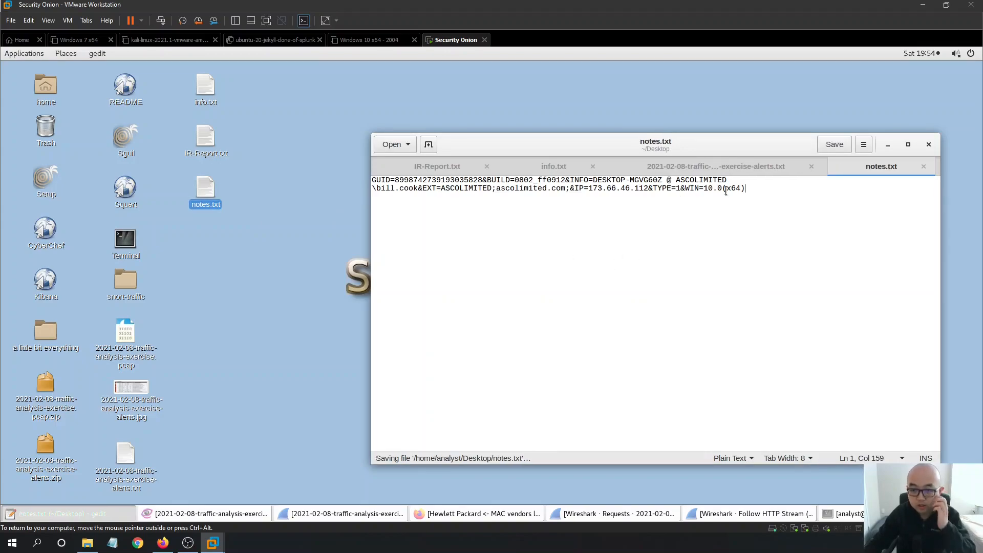
drag(558, 197, 396, 181)
click(450, 366)
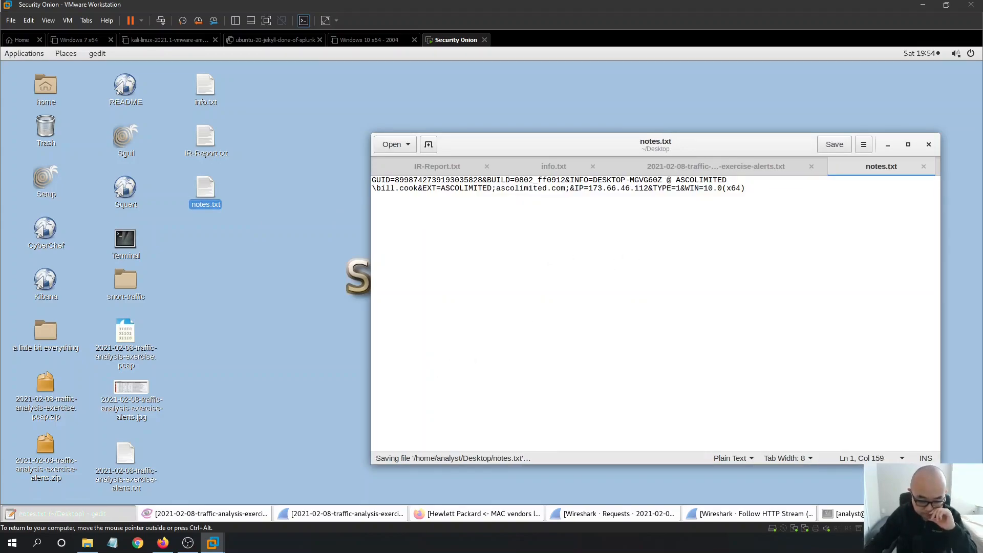
Remove the surplus blank lines between the account name and the IOC heading in IR-Report.txt and save the report.
click(752, 167)
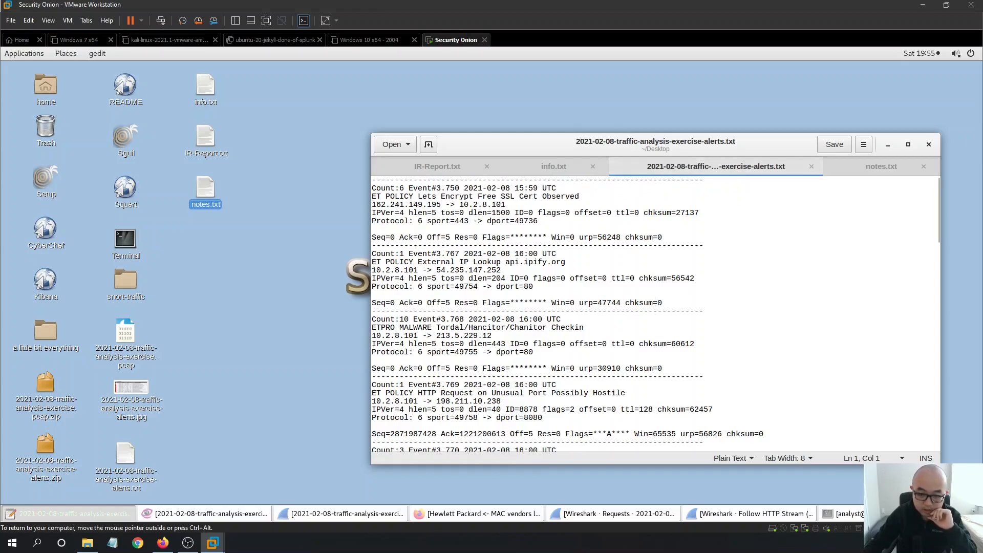
click(542, 167)
click(456, 168)
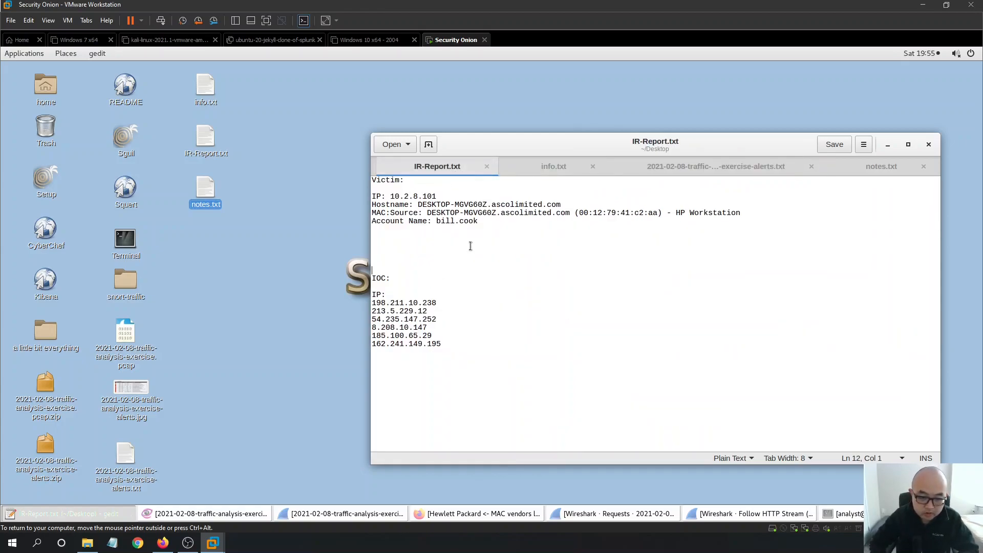
key(BackSpace)
key(BackSpace)
key(BackSpace)
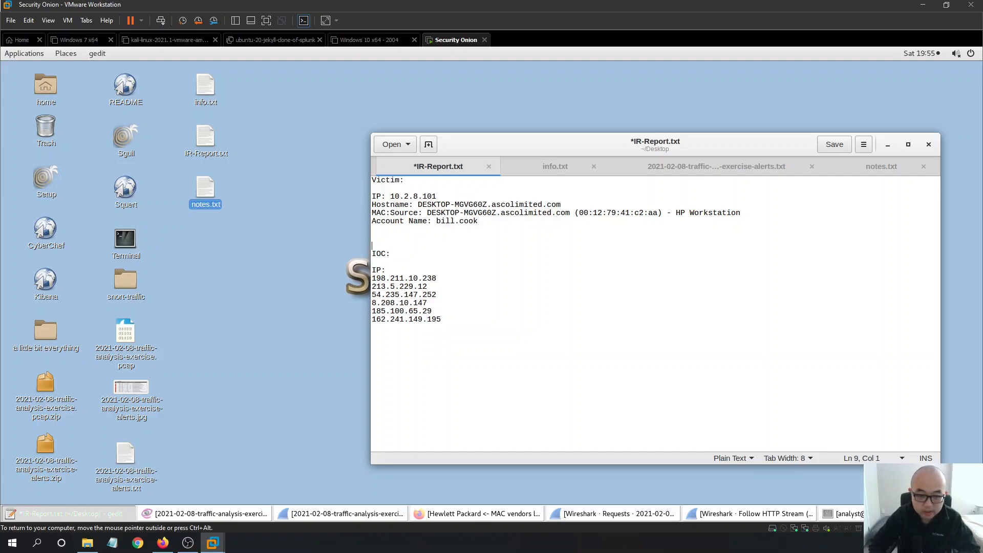
key(BackSpace)
key(ctrl+s)
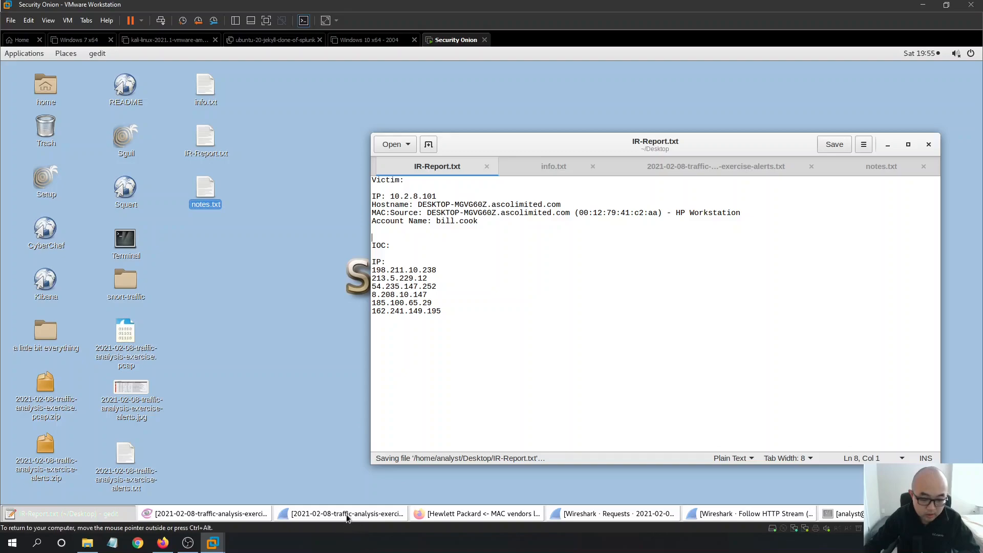
click(461, 270)
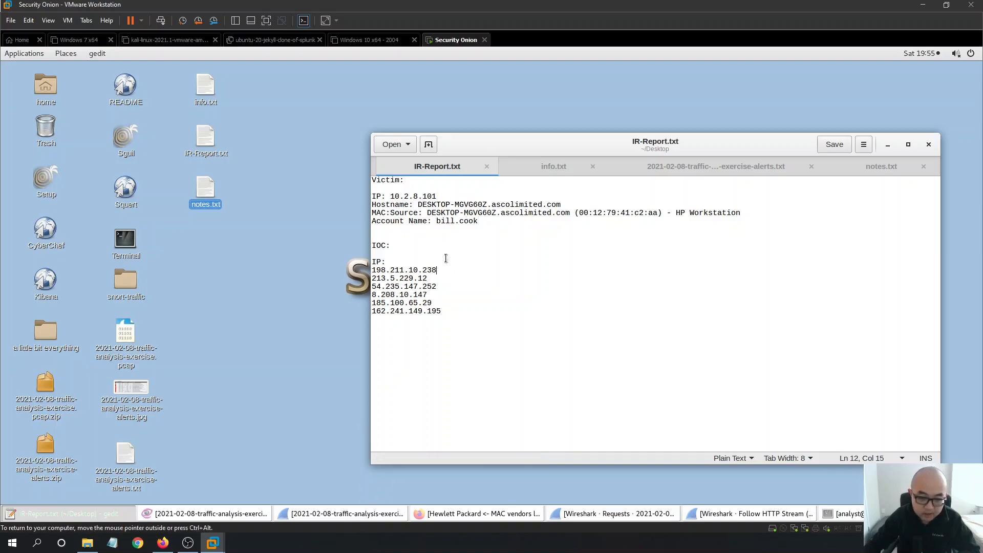
drag(443, 318, 367, 270)
click(484, 275)
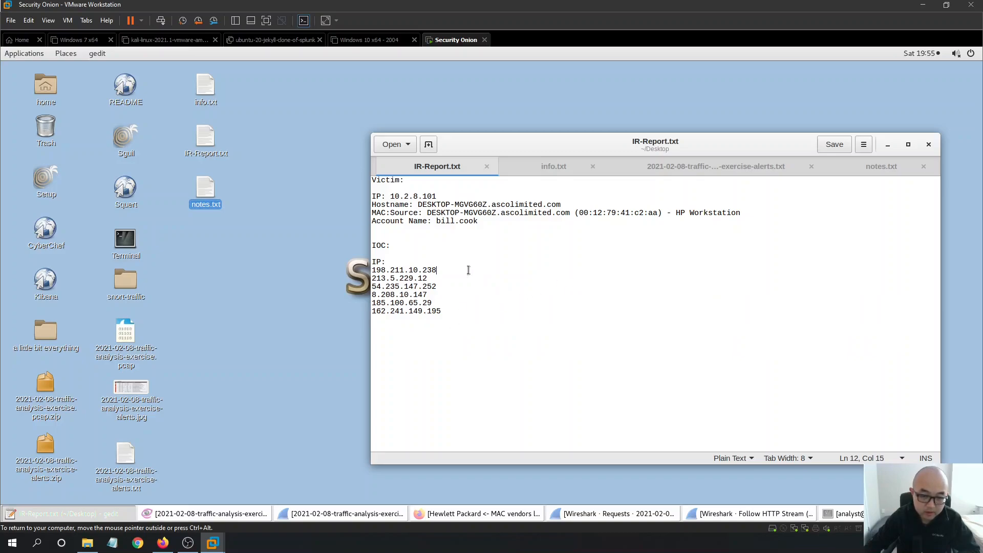
Switch to Wireshark, filter the traffic analysis capture to http packets, and close the Follow HTTP Stream window.
click(357, 518)
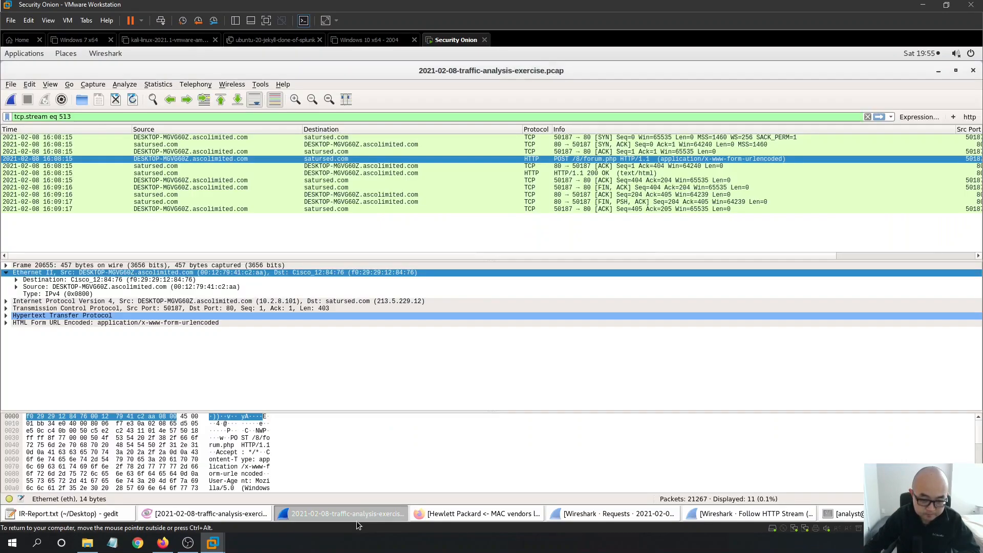
click(969, 116)
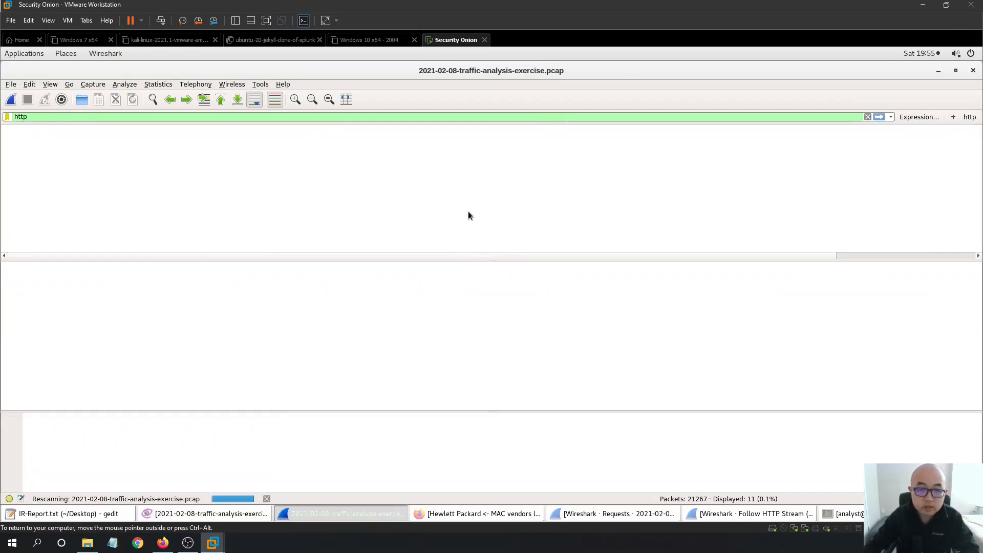
scroll(444, 196, down, 3)
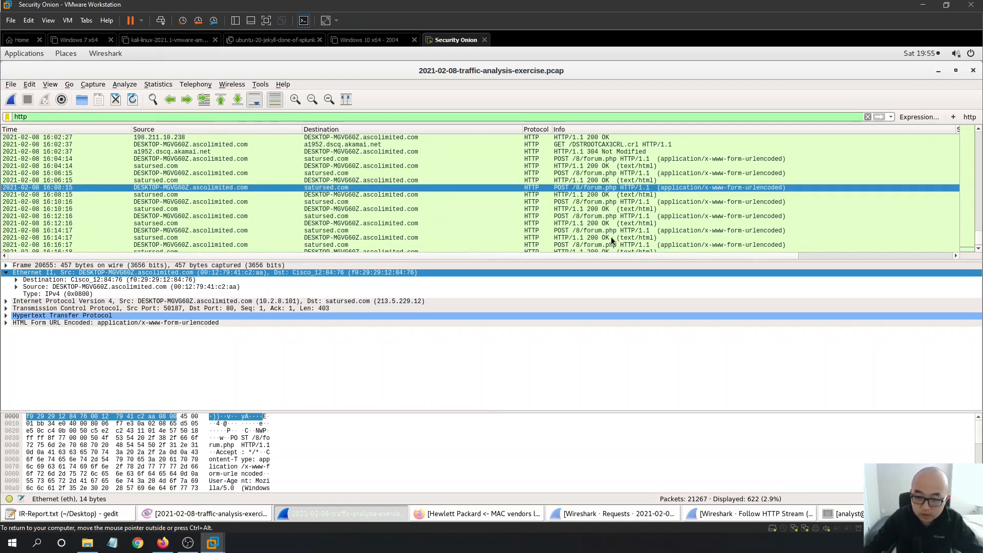
scroll(706, 223, up, 3)
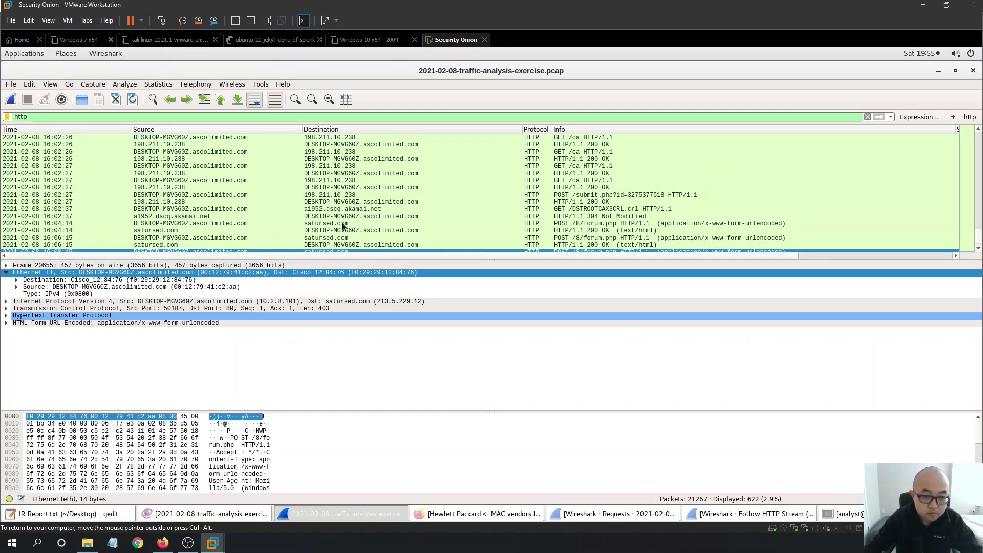
scroll(343, 224, up, 1)
scroll(346, 222, up, 1)
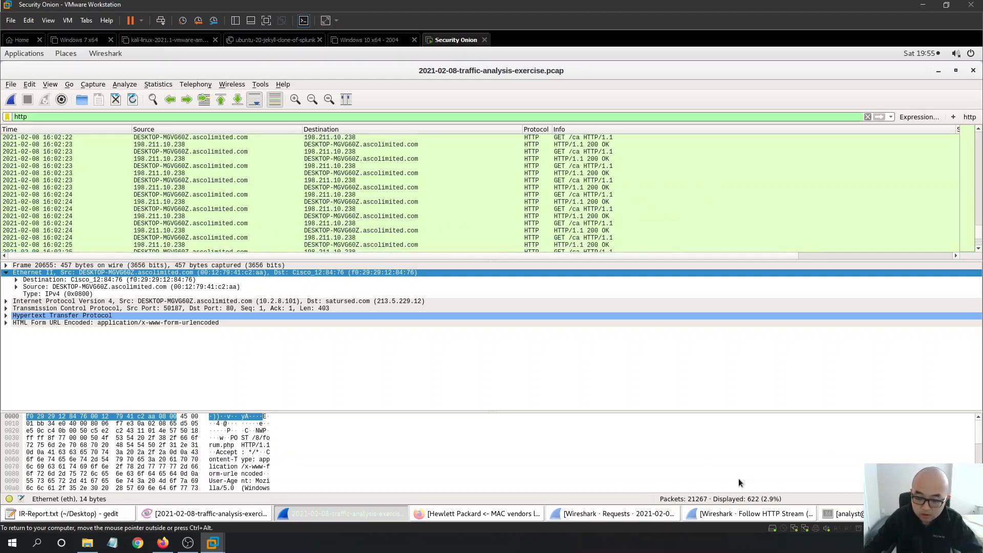
click(717, 516)
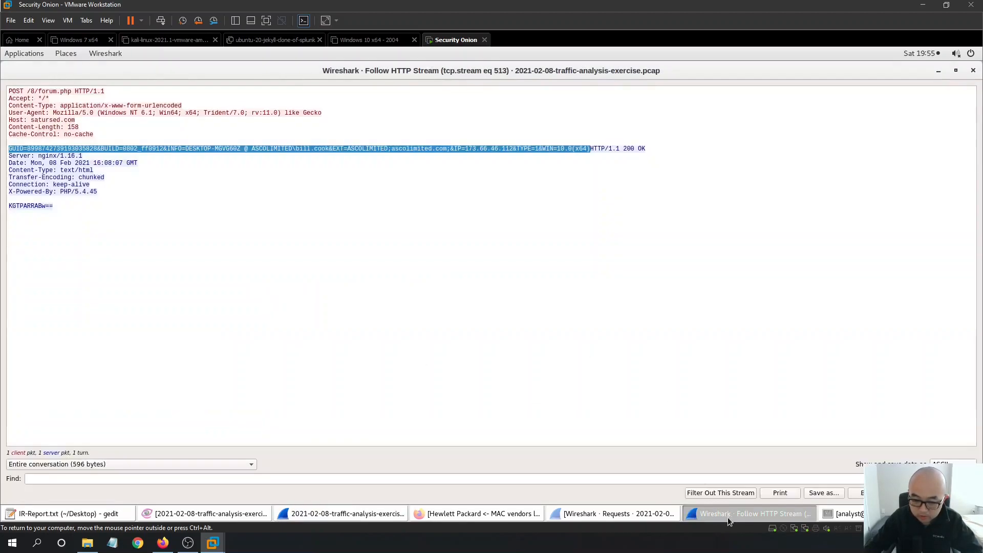
click(974, 70)
Examine the HTTP requests by host, focusing on the files requested from roanokemortgages.com and crl.identrust.com, and minimize the statistics window.
click(642, 519)
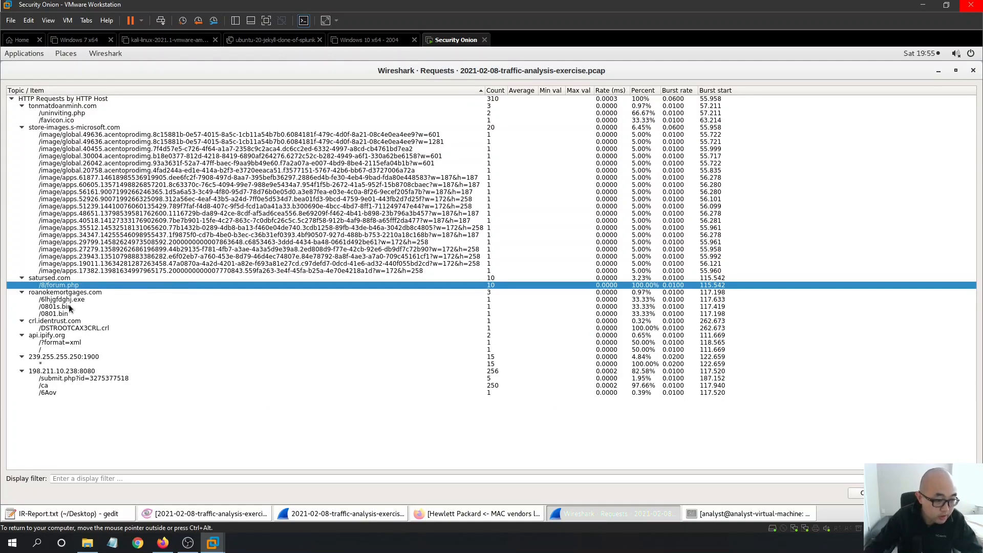
key(Down)
key(Down)
key(Down)
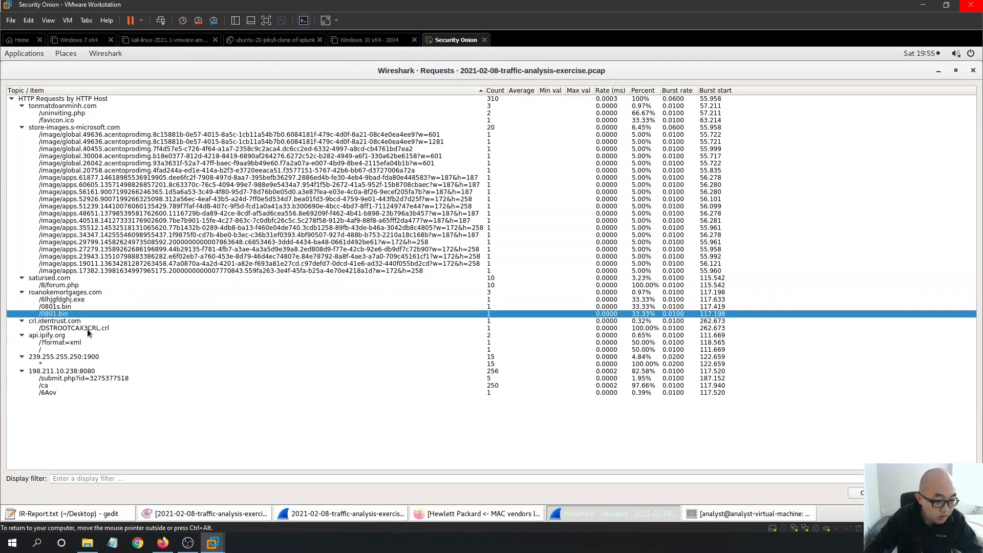
key(Down)
key(Down)
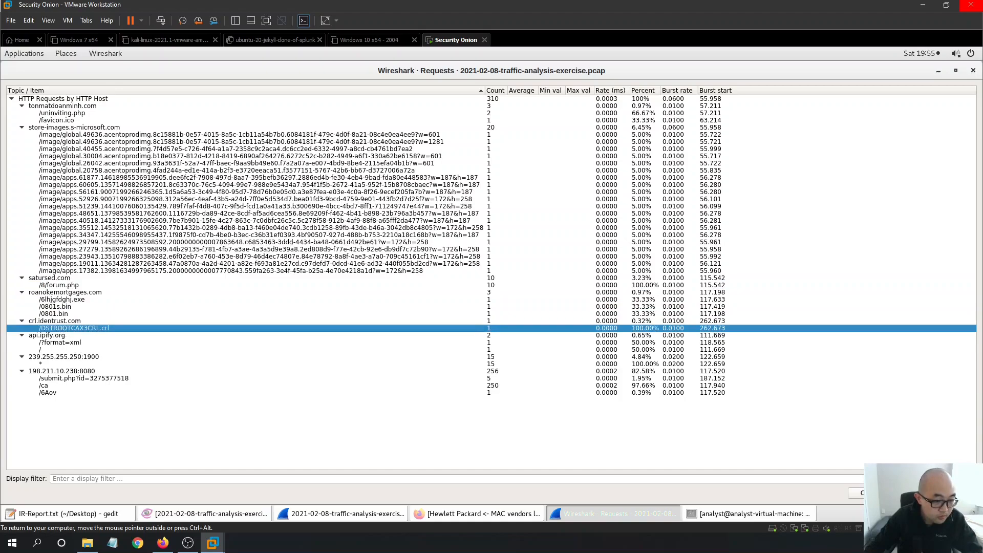
click(66, 292)
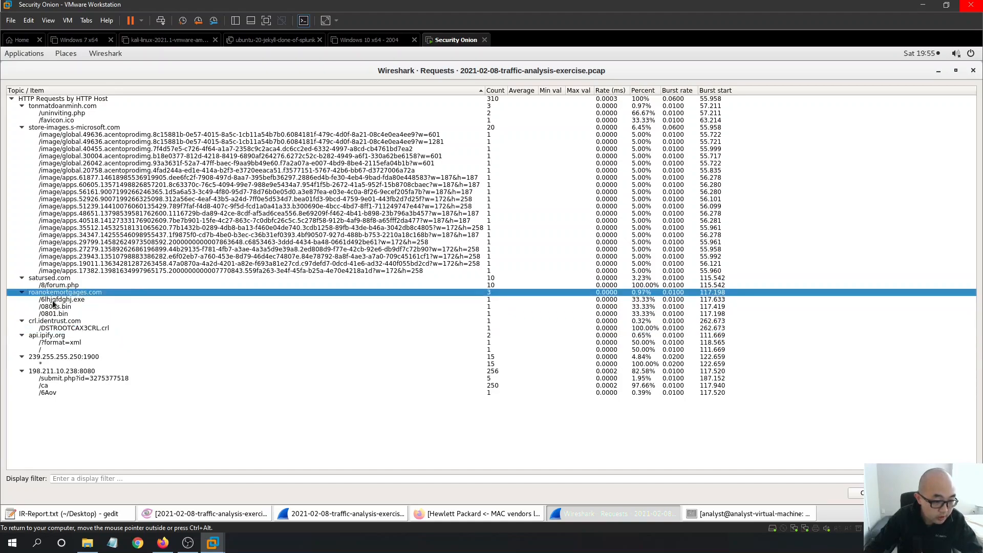
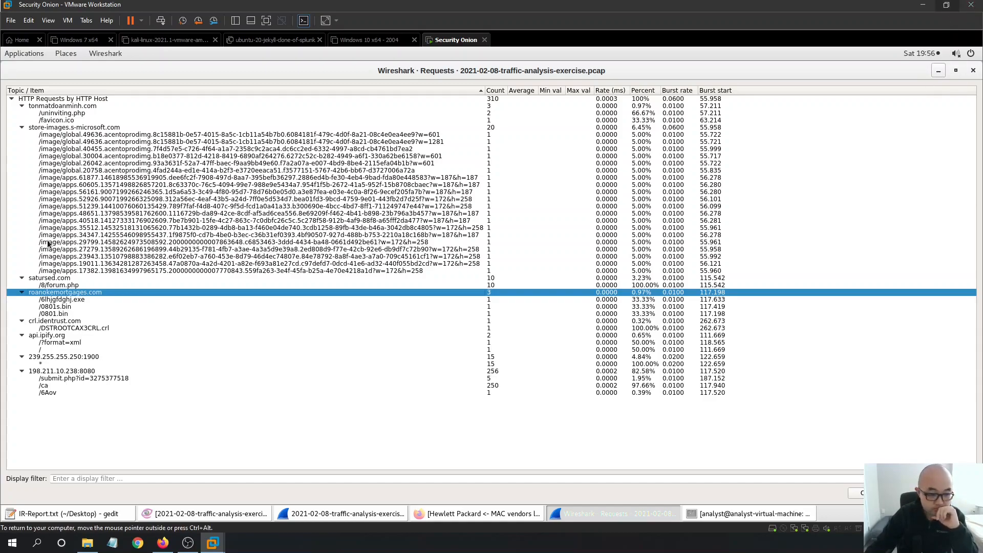
click(938, 70)
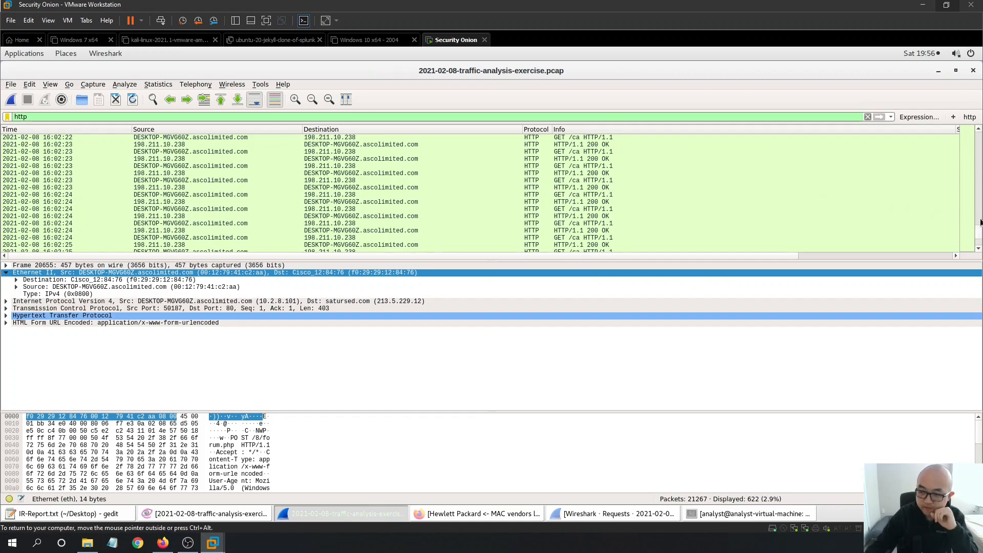
Look through the http-filtered packet list around 15:59 to 16:01 for the hosts the victim workstation contacted.
drag(979, 236, 979, 156)
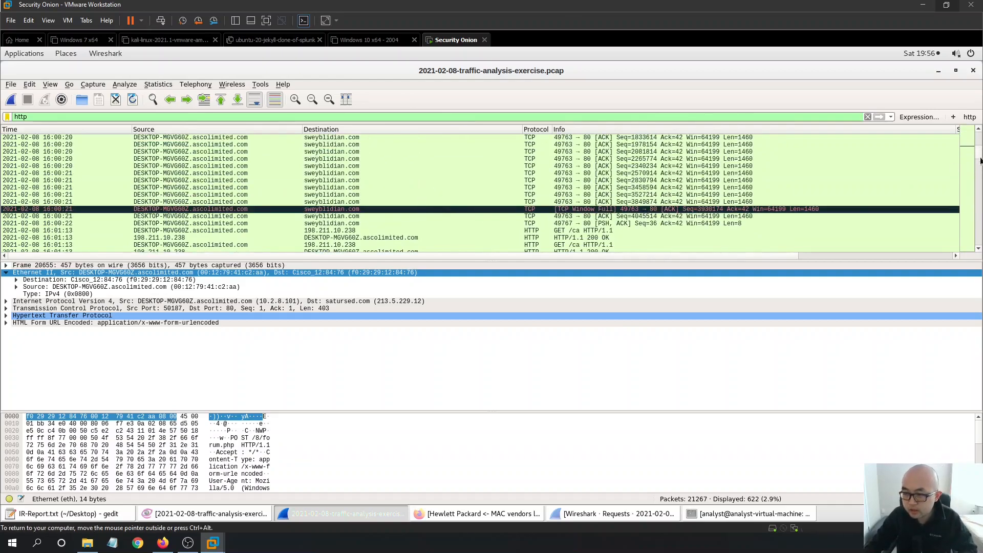
mouse_move(978, 149)
mouse_down()
mouse_move(978, 142)
mouse_move(979, 228)
mouse_move(968, 146)
mouse_up()
scroll(968, 146, down, 2)
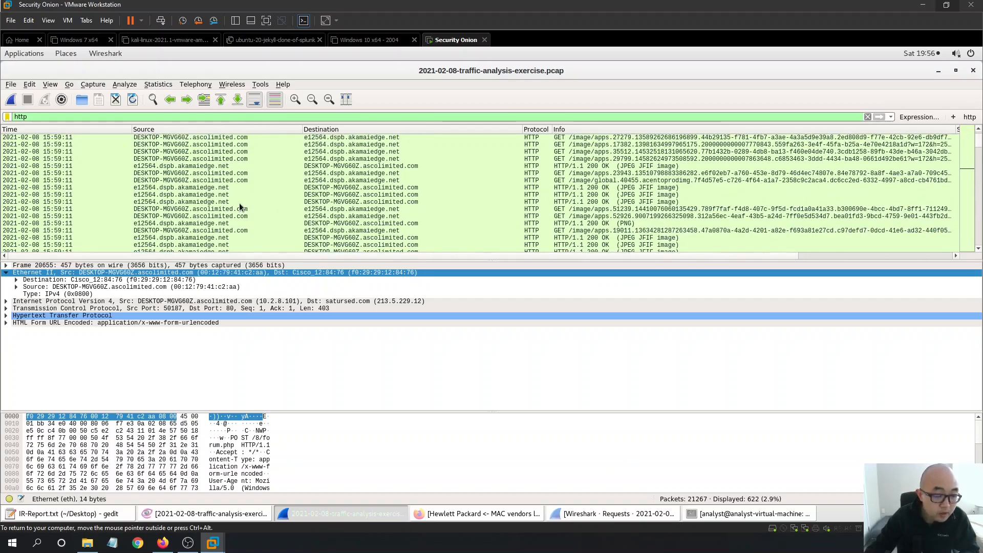
scroll(239, 202, down, 6)
scroll(340, 211, down, 10)
scroll(316, 226, down, 2)
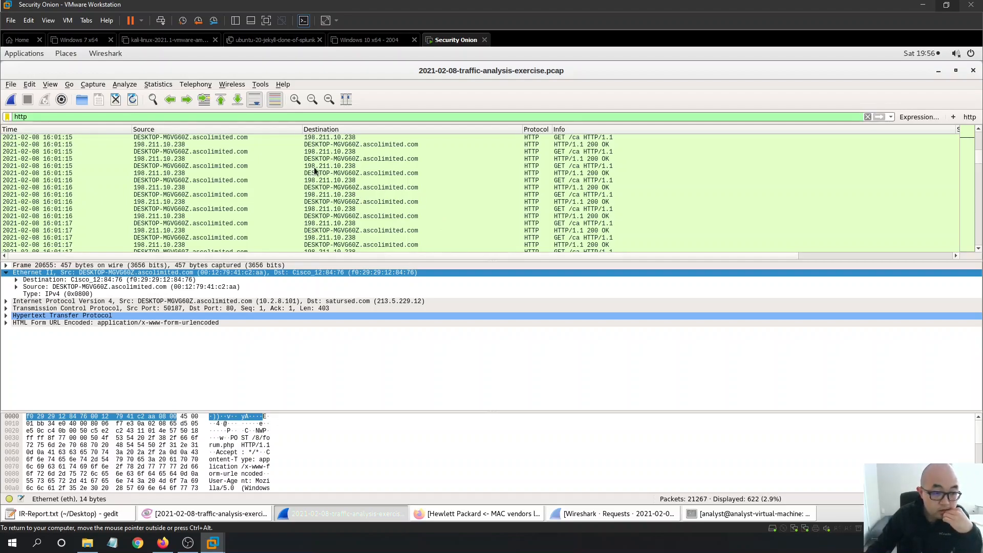
scroll(315, 167, up, 1)
drag(979, 160, 977, 144)
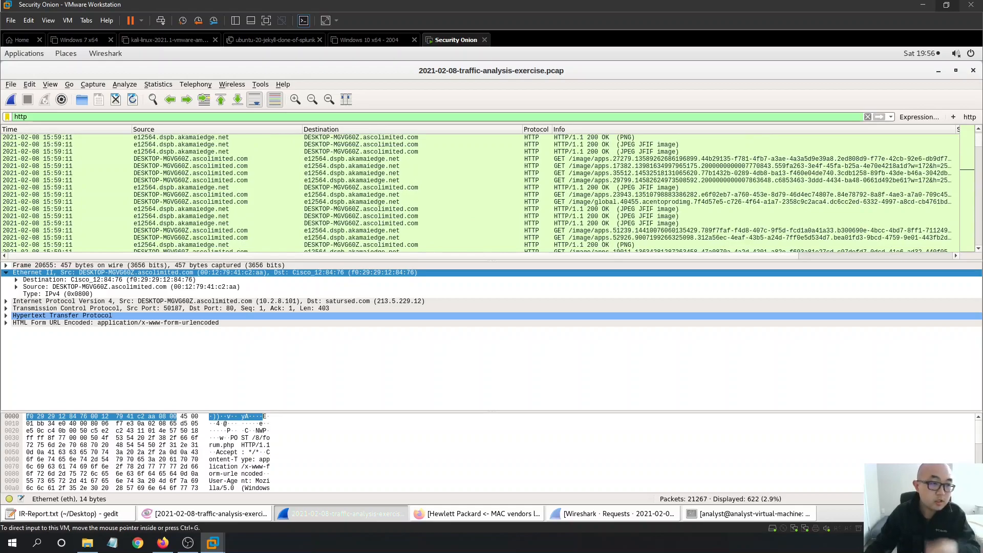
text(includ)
key(BackSpace)
key(BackSpace)
key(BackSpace)
key(BackSpace)
key(BackSpace)
key(BackSpace)
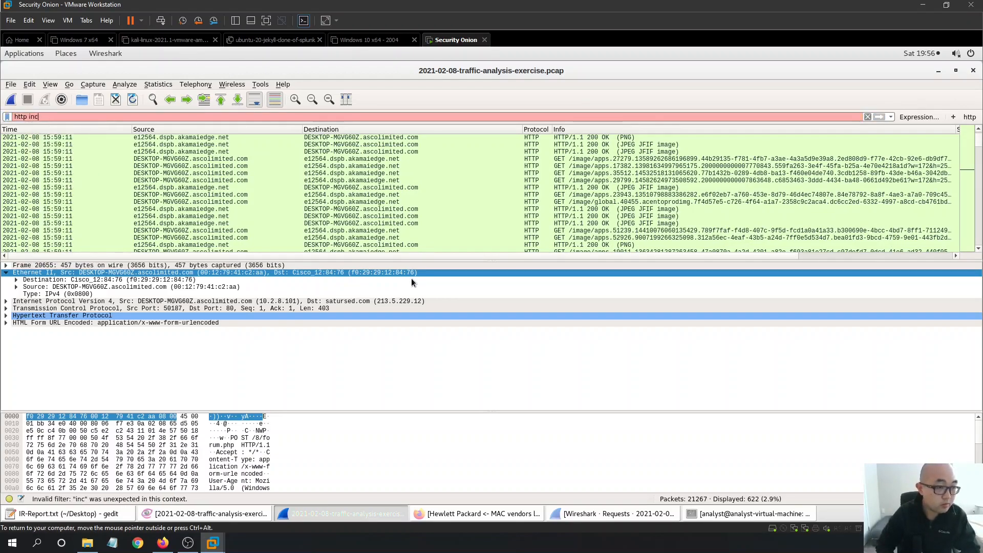
text(.)
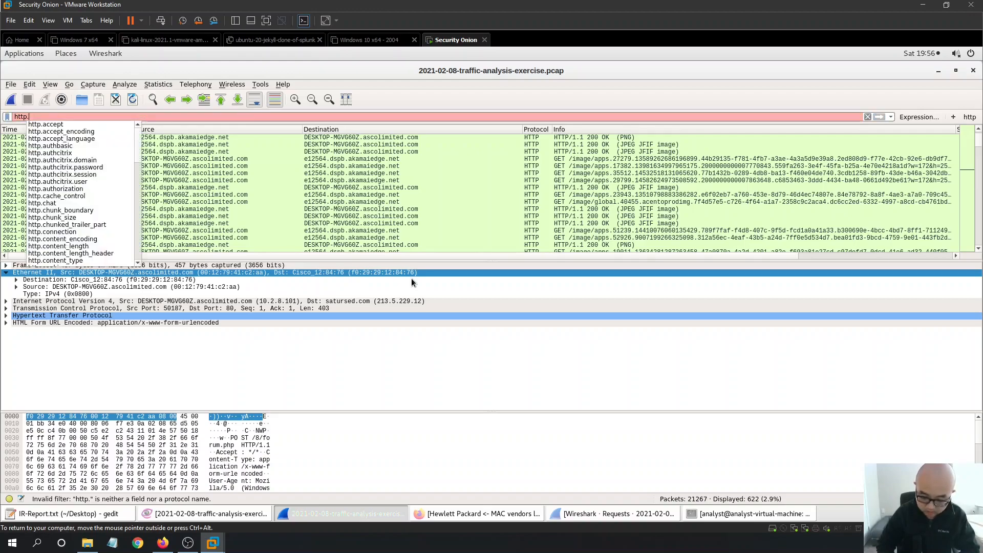
text(include)
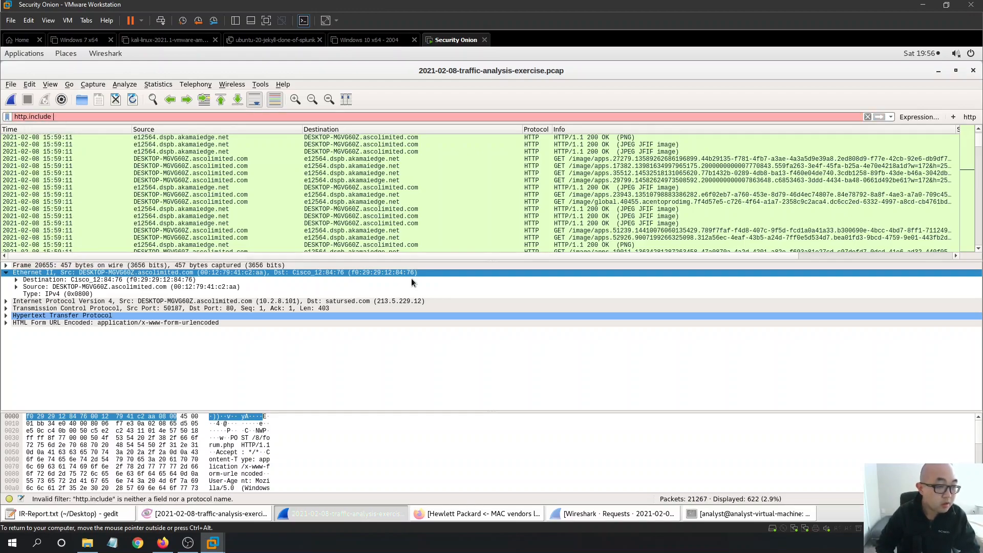
key(BackSpace)
key(BackSpace)
key(BackSpace)
key(BackSpace)
key(BackSpace)
key(BackSpace)
key(BackSpace)
key(BackSpace)
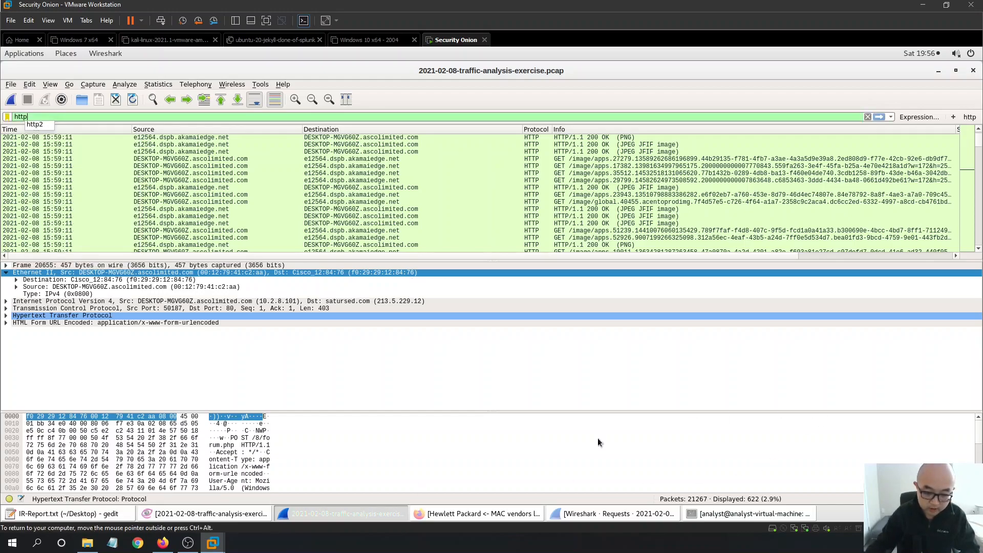
Switch to Firefox, search the web for "wireshark display filter http url" in a new tab, skim the results, and minimize the browser.
click(451, 512)
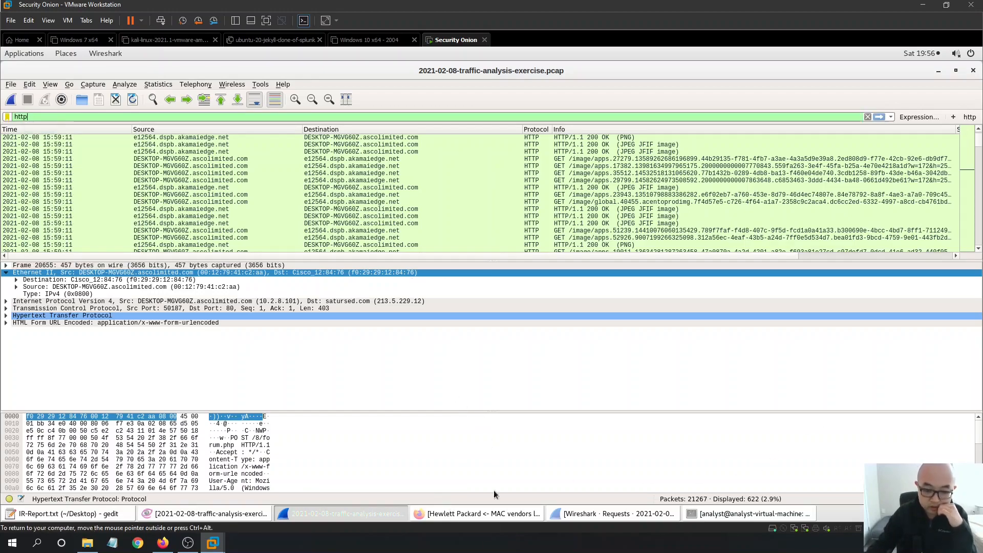
click(479, 513)
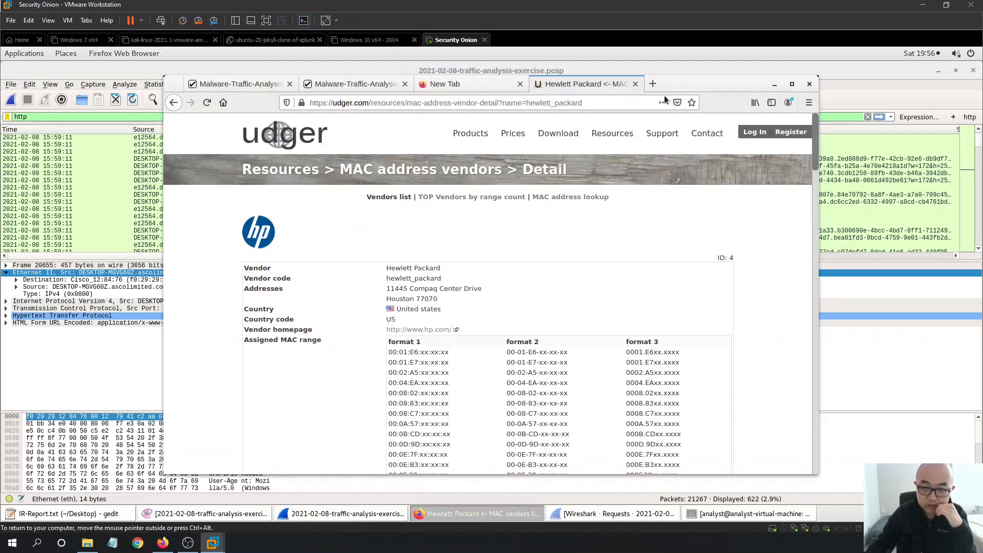
click(655, 84)
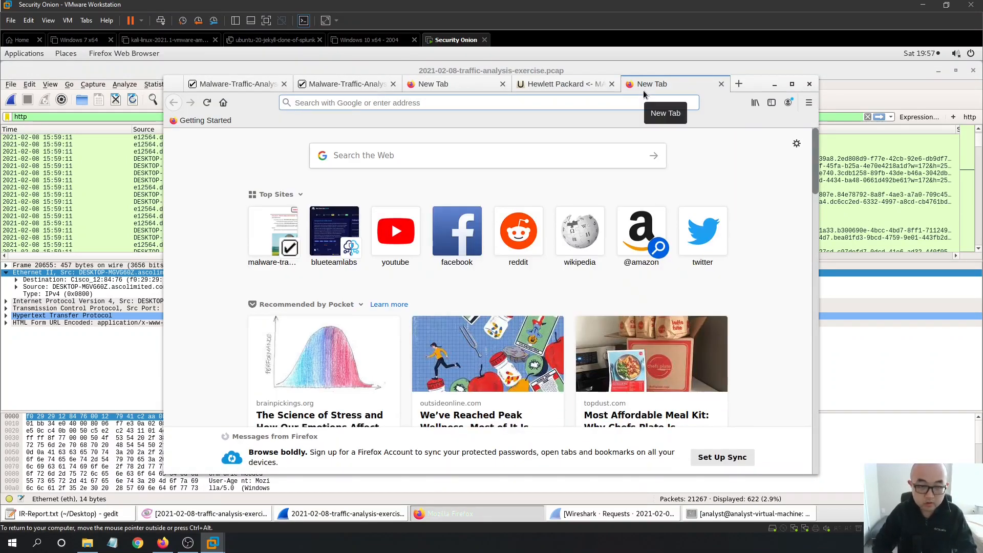
text(wireshark displ)
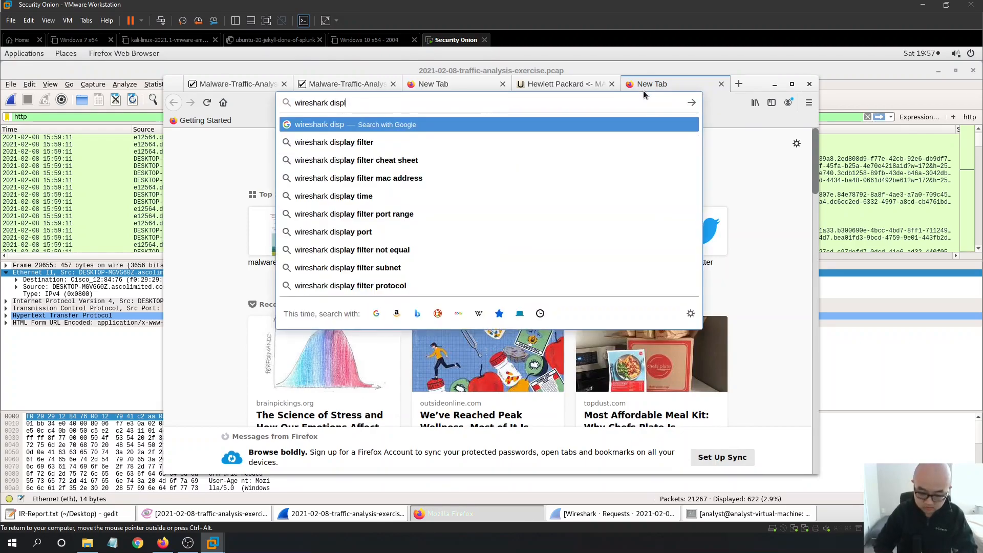
text(ay filter)
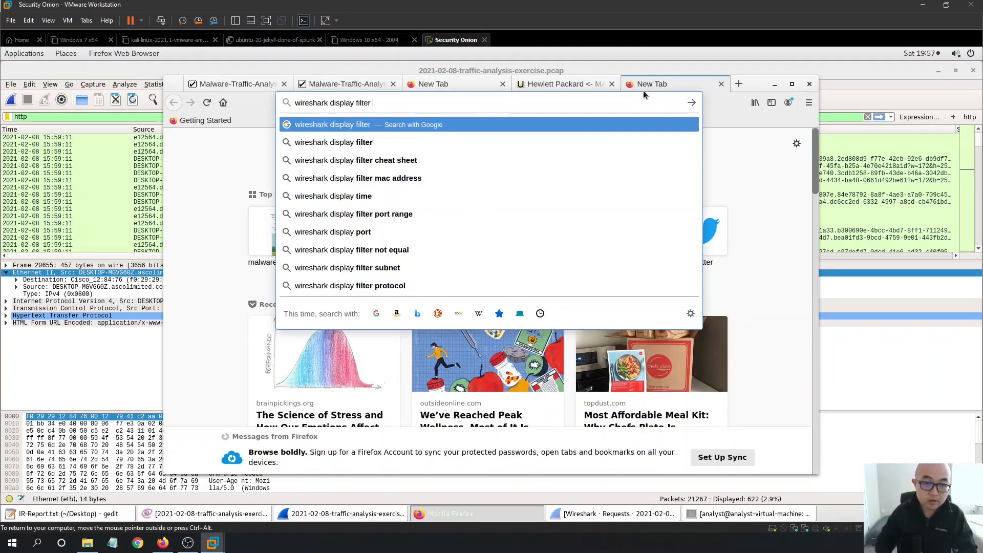
text( http u)
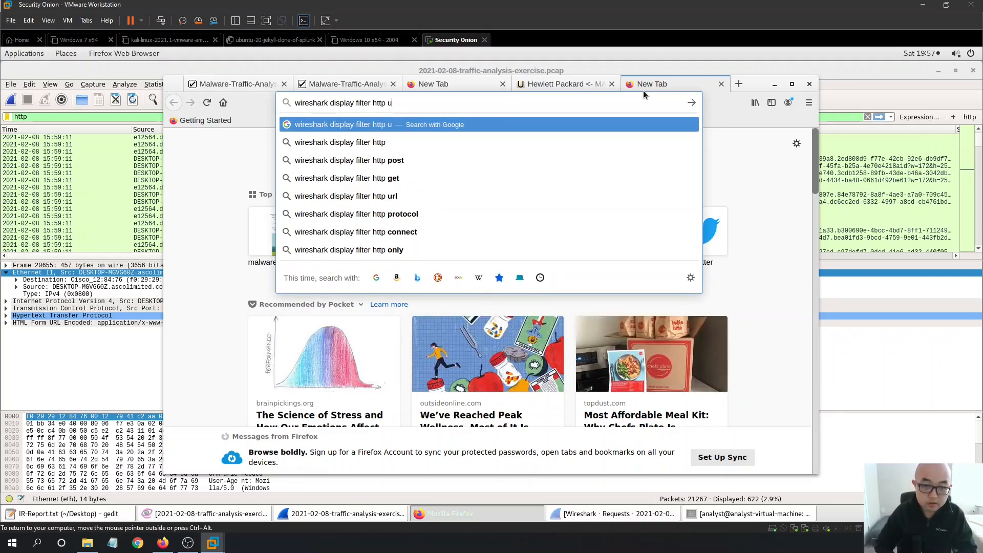
text(rl)
key(Return)
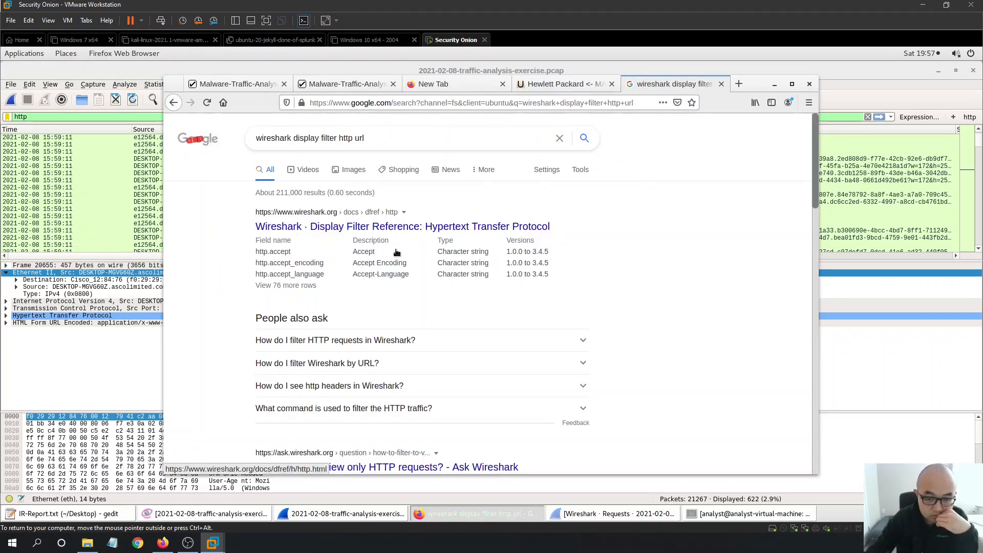
scroll(597, 309, down, 3)
scroll(595, 312, up, 3)
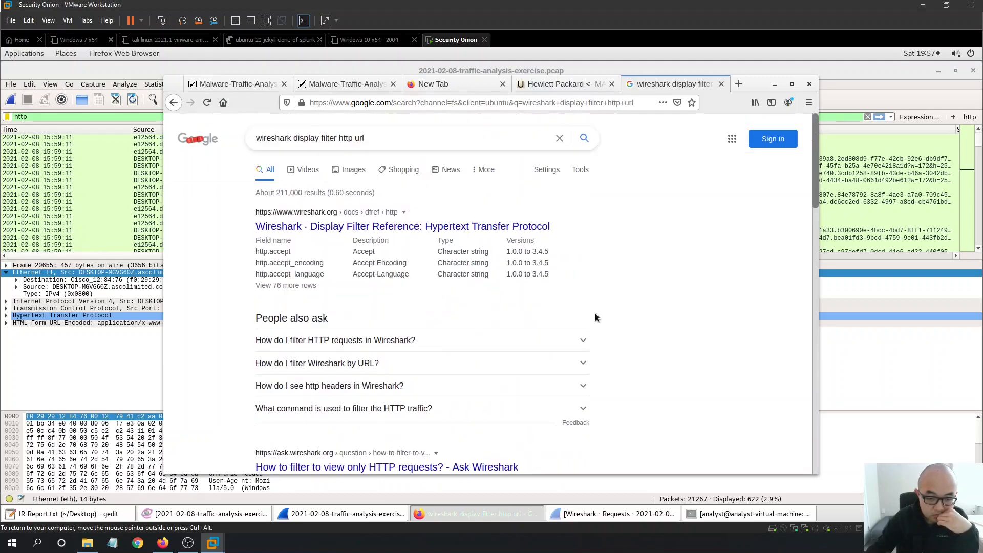
click(776, 85)
Inspect the 16:01 HTTP traffic to 198.211.10.238, selecting a GET /ca request and the POST to submit.php.
scroll(289, 191, down, 1)
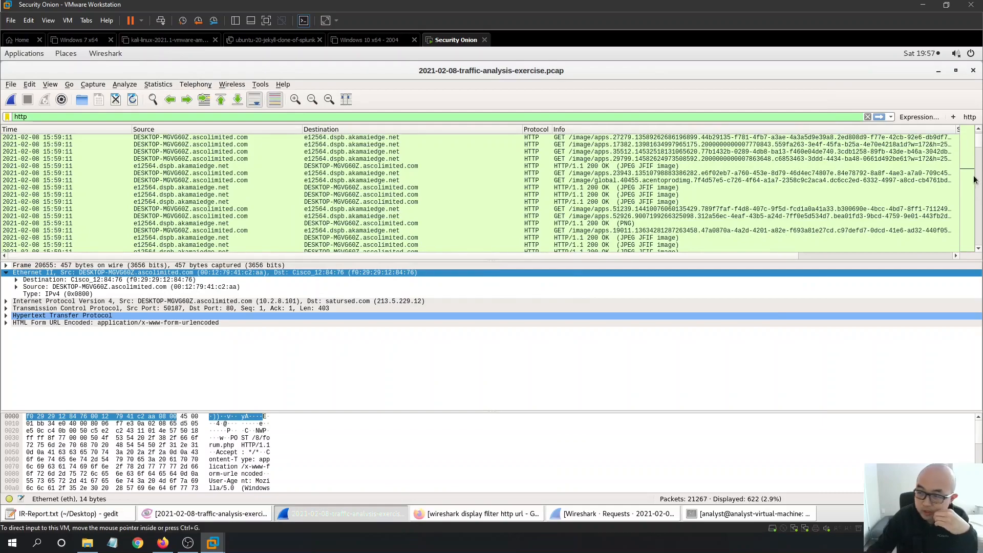
drag(978, 141, 979, 164)
scroll(978, 167, down, 1)
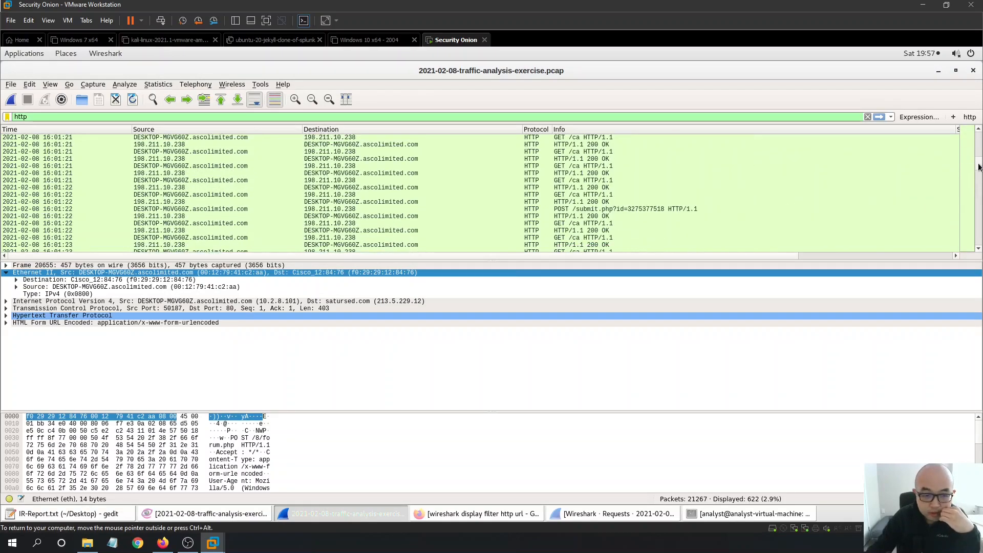
click(353, 239)
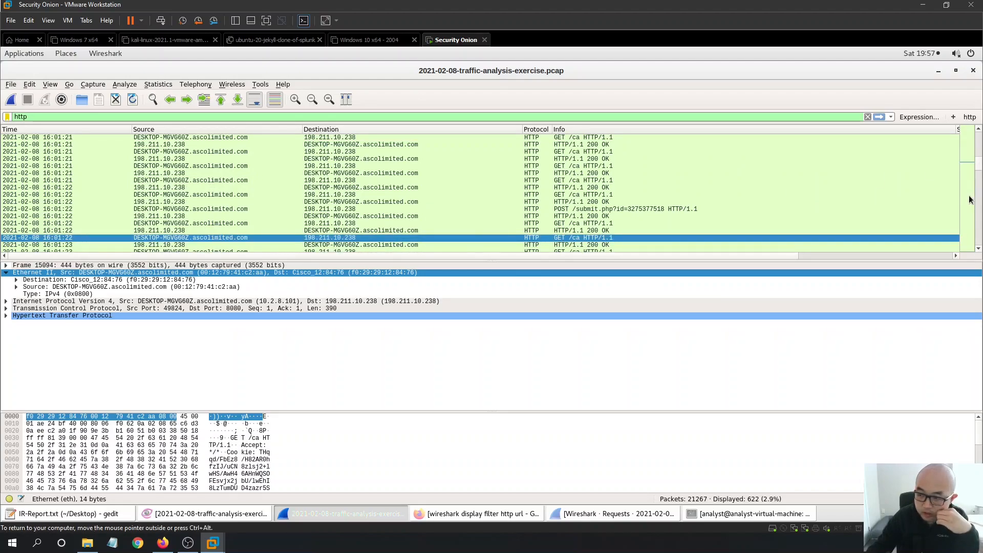
click(640, 209)
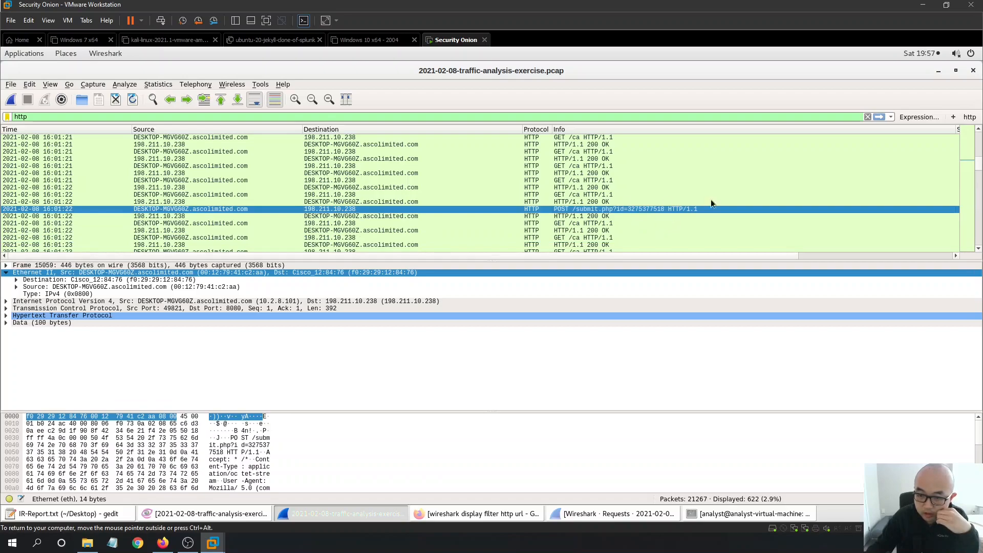
Review the series of TCP packets sent from the victim workstation to sweyblidian.com between 16:00:18 and 16:00:22.
mouse_move(977, 166)
mouse_down()
mouse_move(968, 247)
mouse_move(976, 150)
mouse_up()
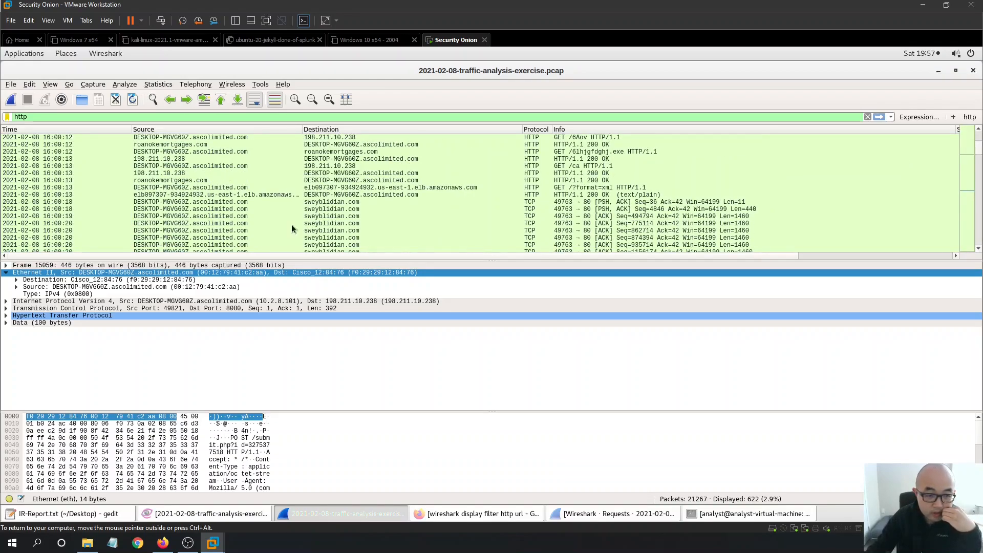
click(354, 208)
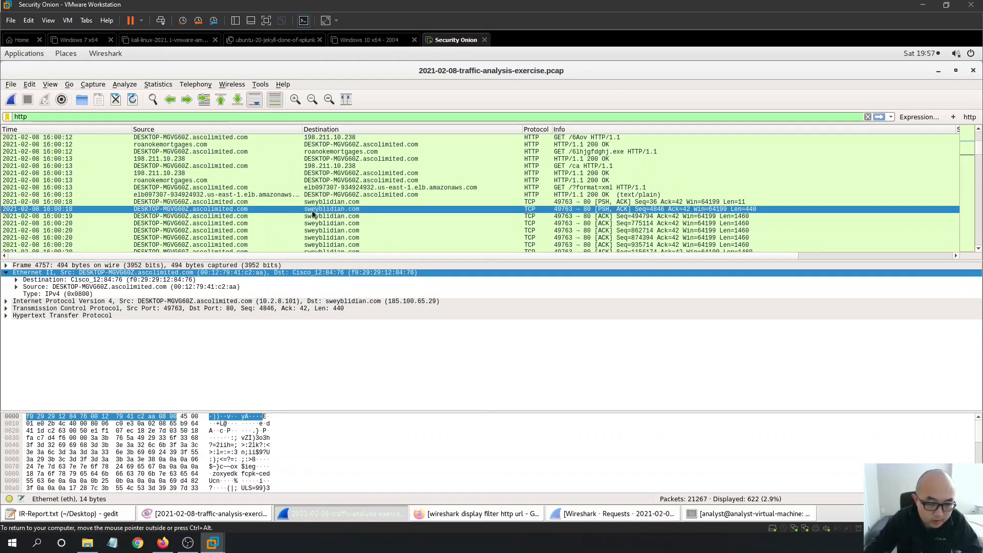
scroll(570, 208, down, 4)
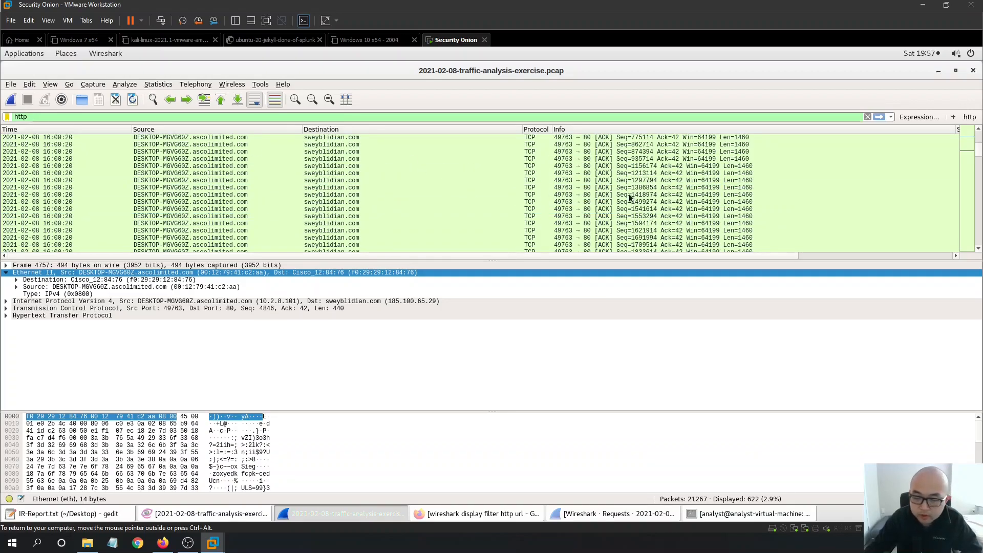
scroll(634, 200, up, 4)
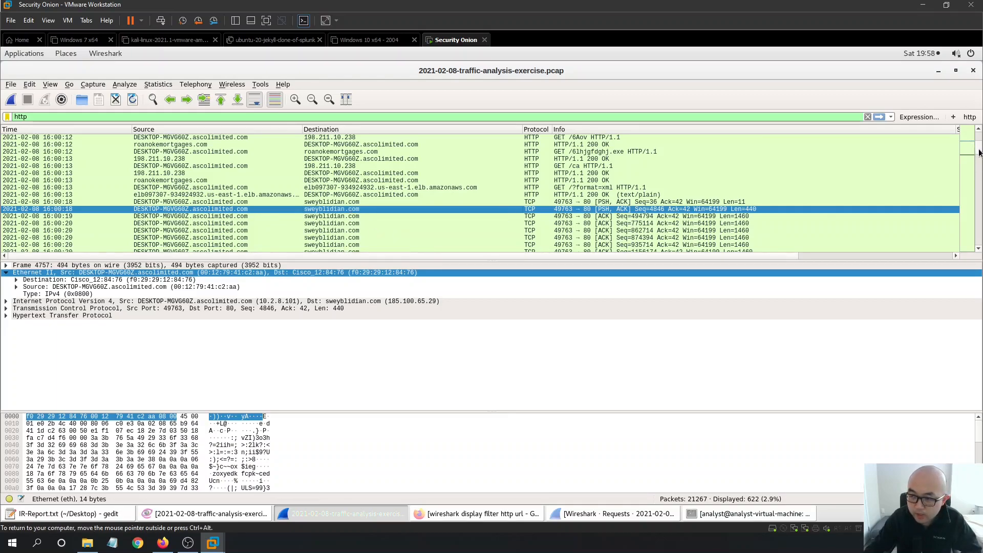
scroll(979, 153, down, 8)
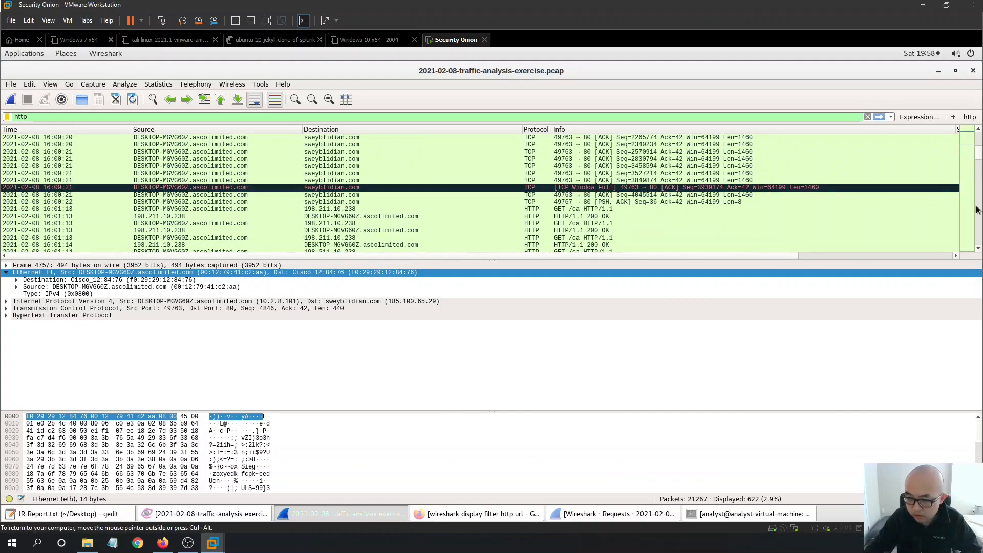
scroll(978, 160, down, 3)
scroll(978, 160, up, 3)
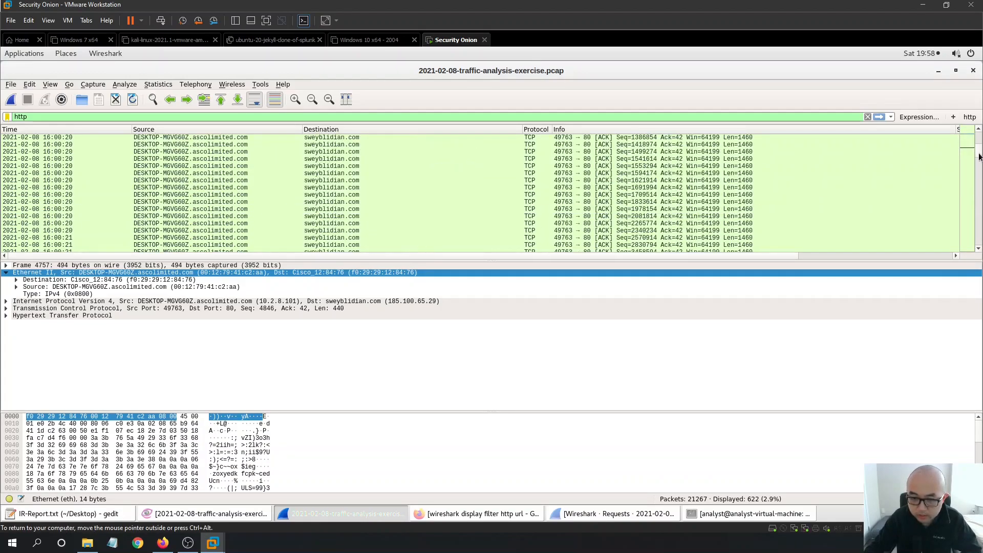
scroll(688, 209, up, 1)
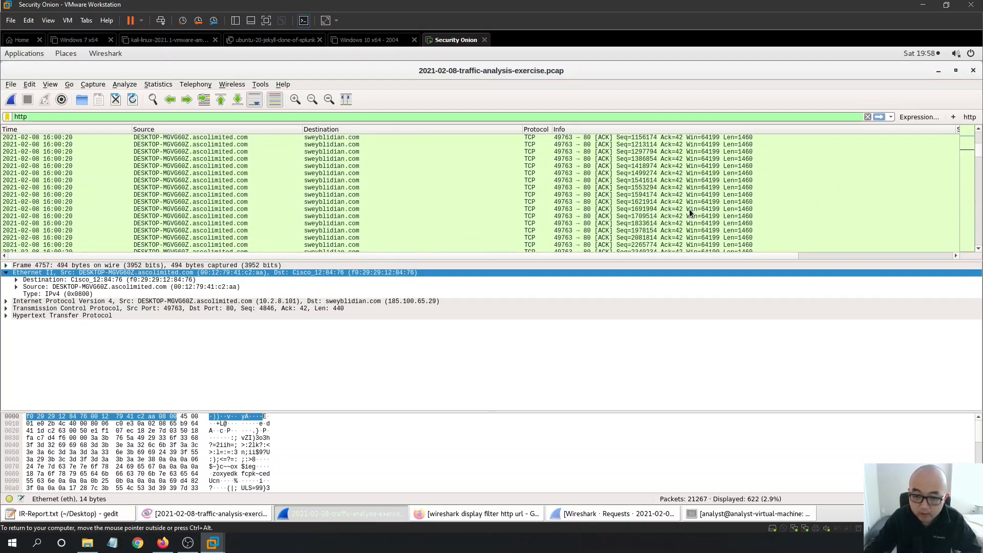
Expand the Hypertext Transfer Protocol and Data details of a 16:00:20 packet sent to sweyblidian.com.
click(342, 138)
click(6, 316)
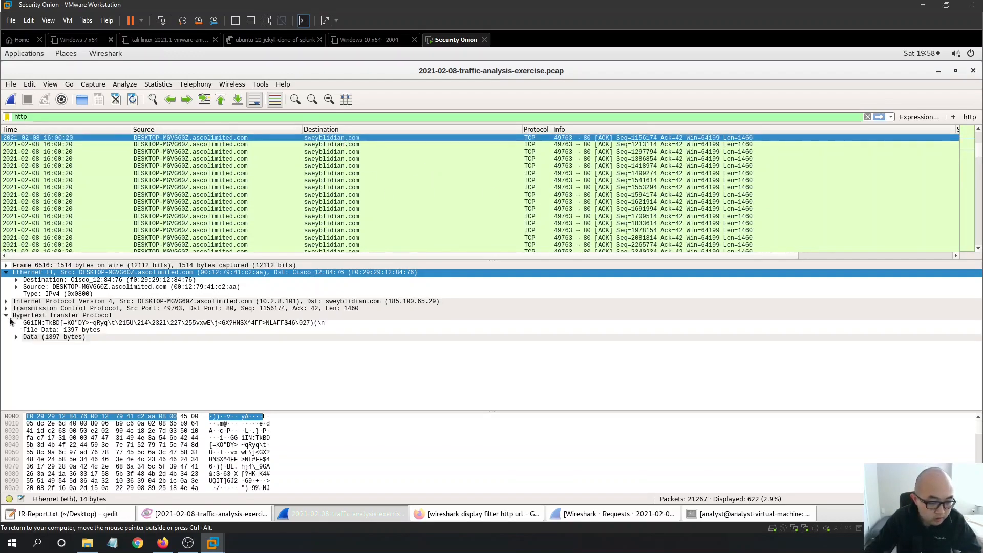
click(15, 337)
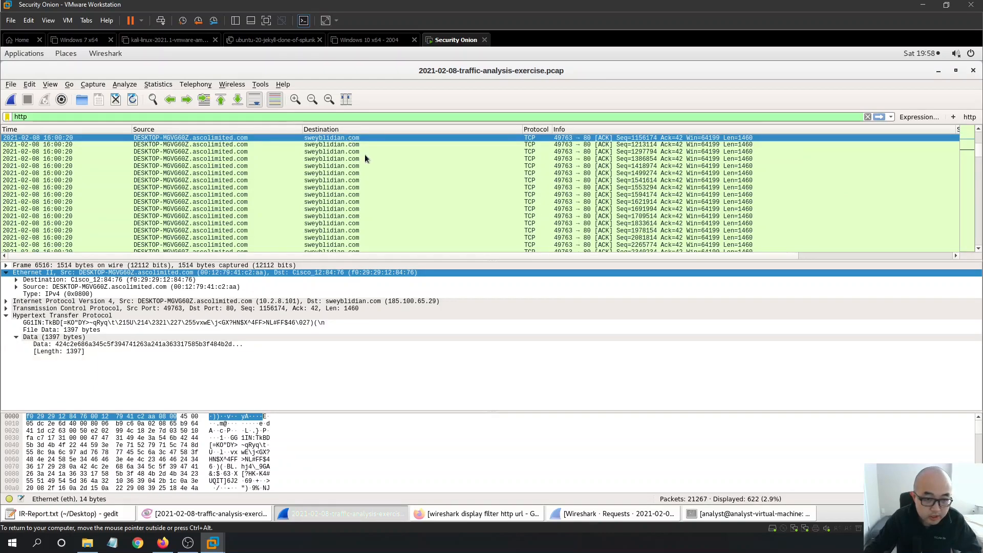
scroll(364, 154, up, 1)
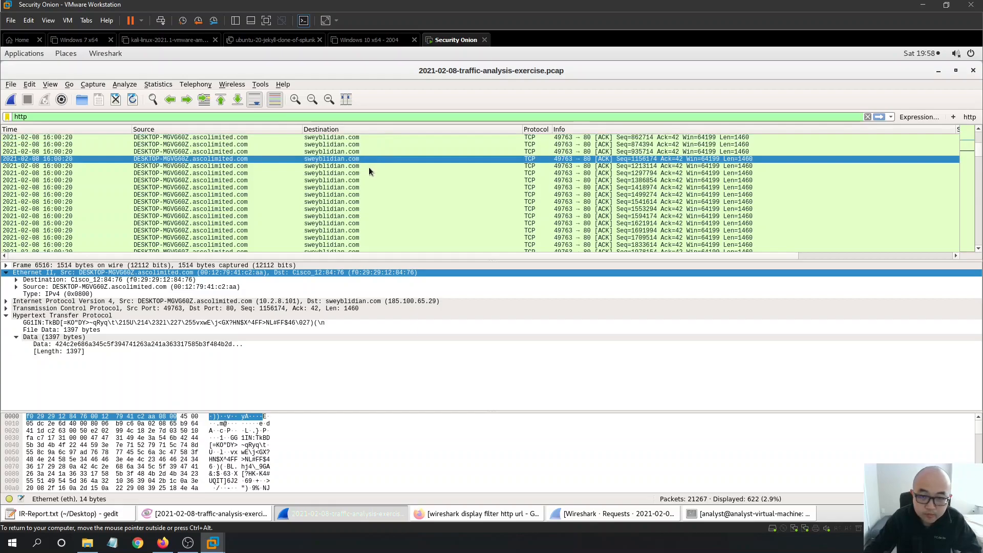
Follow the HTTP stream of the first sweyblidian.com packet at 16:00:18, examine its contents, and close the stream window.
drag(978, 150, 978, 147)
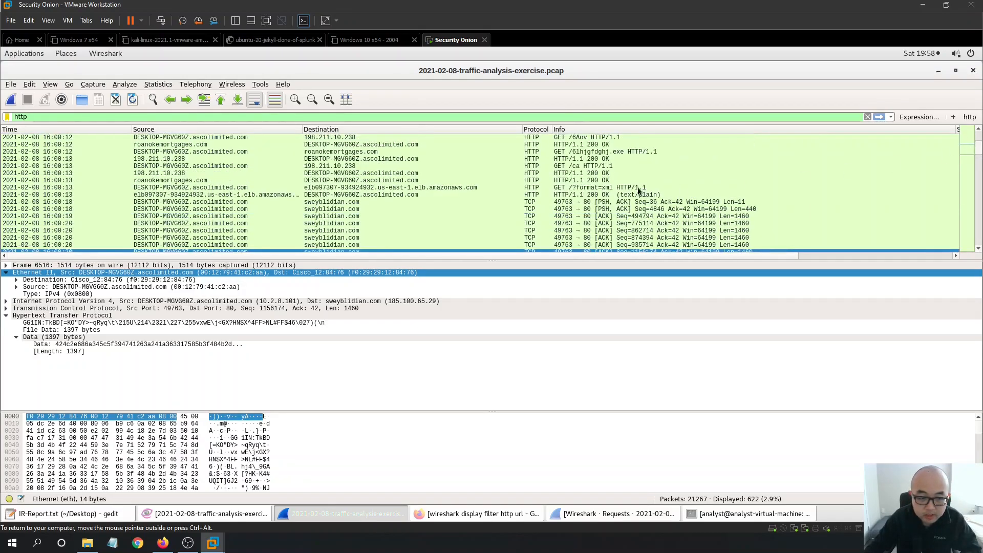
click(359, 201)
right_click(364, 201)
mouse_move(405, 342)
key(Escape)
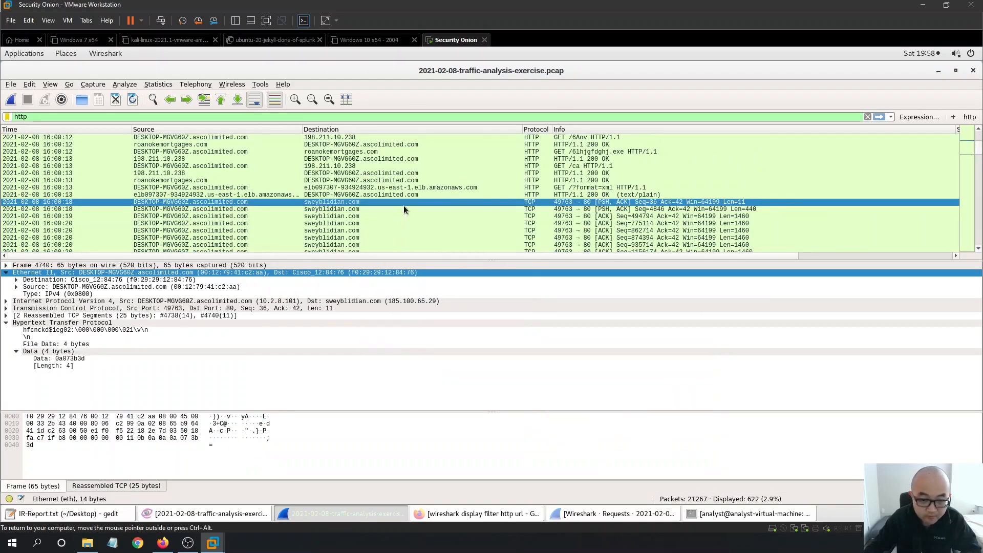
right_click(404, 206)
key(Escape)
right_click(400, 201)
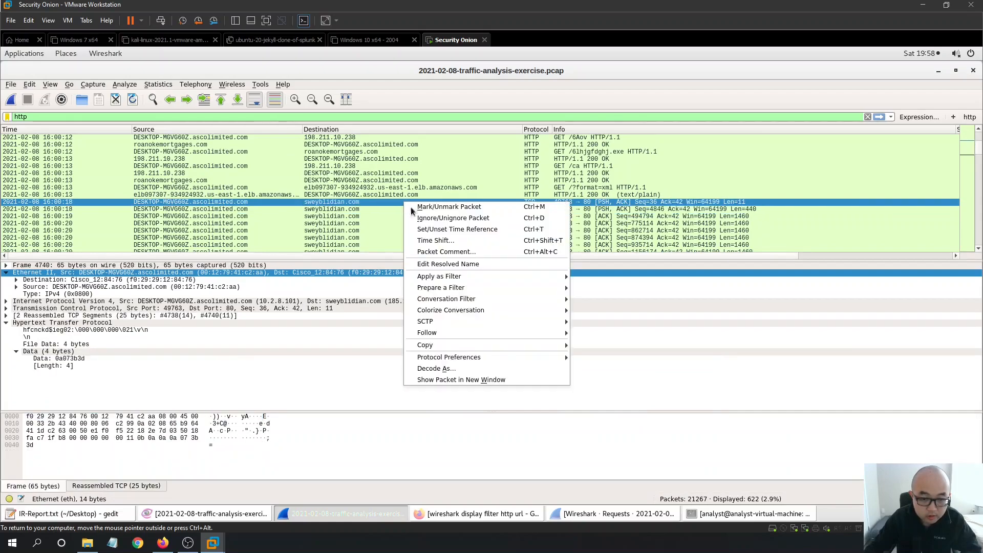
mouse_move(452, 332)
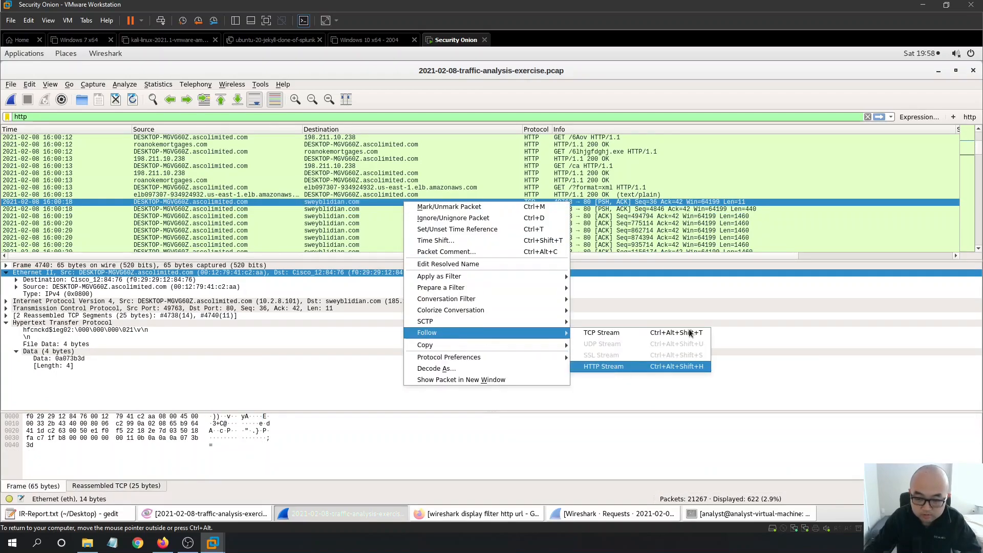
click(616, 366)
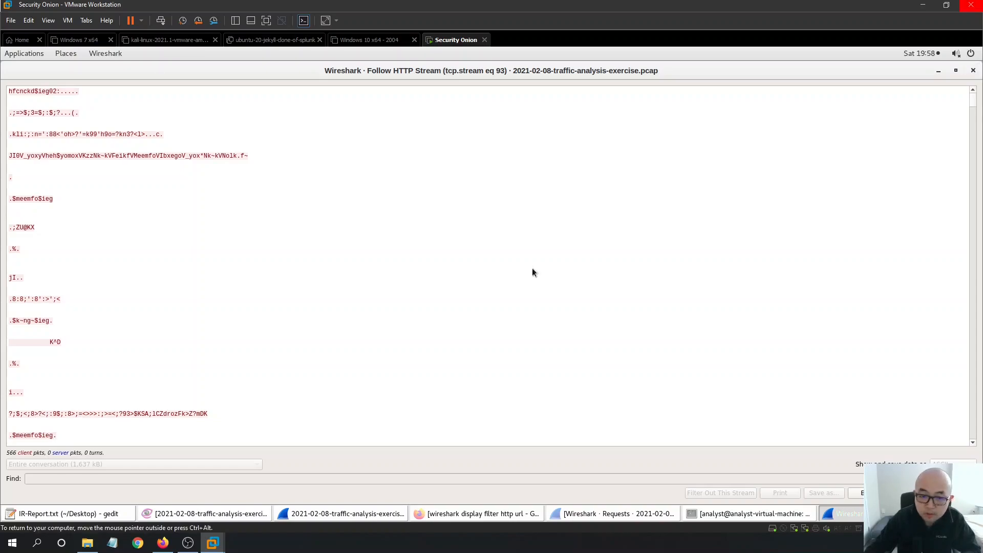
click(973, 70)
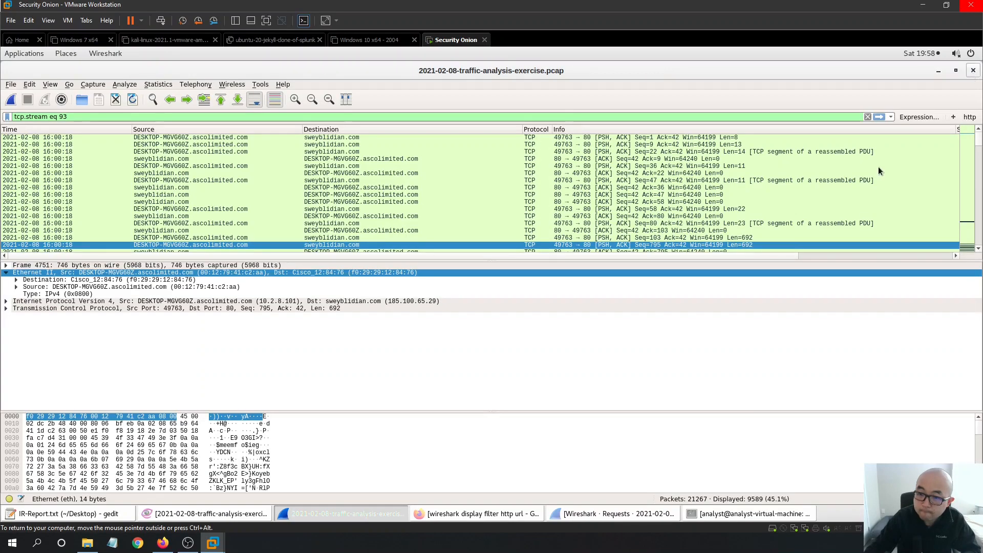
Reapply the saved http display filter to the capture and return to the sweyblidian.com packets.
scroll(611, 225, down, 2)
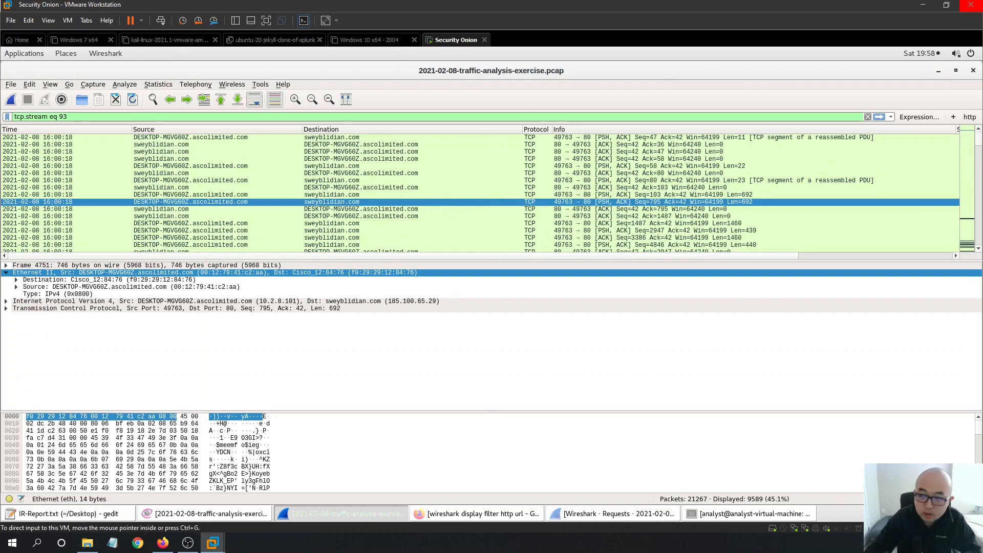
click(969, 117)
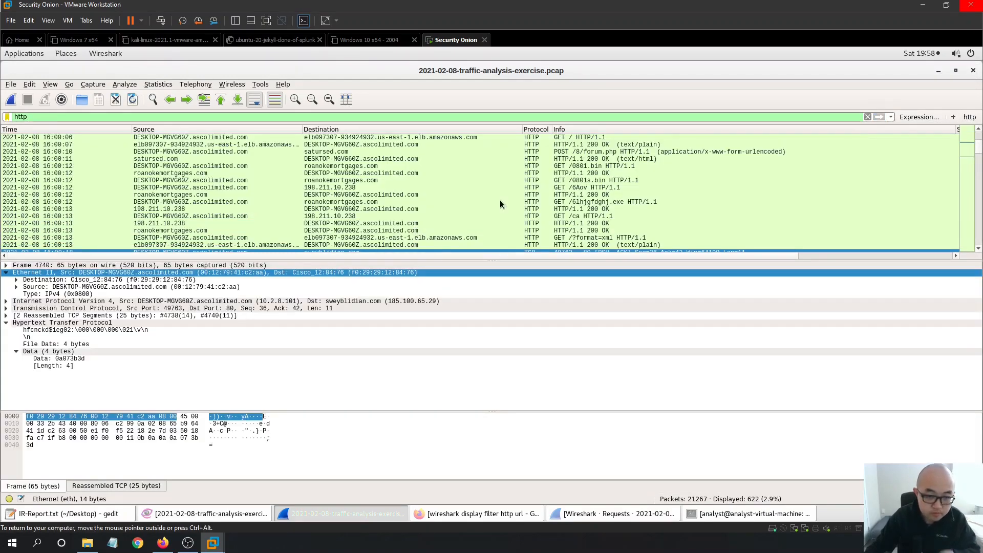
scroll(479, 196, down, 2)
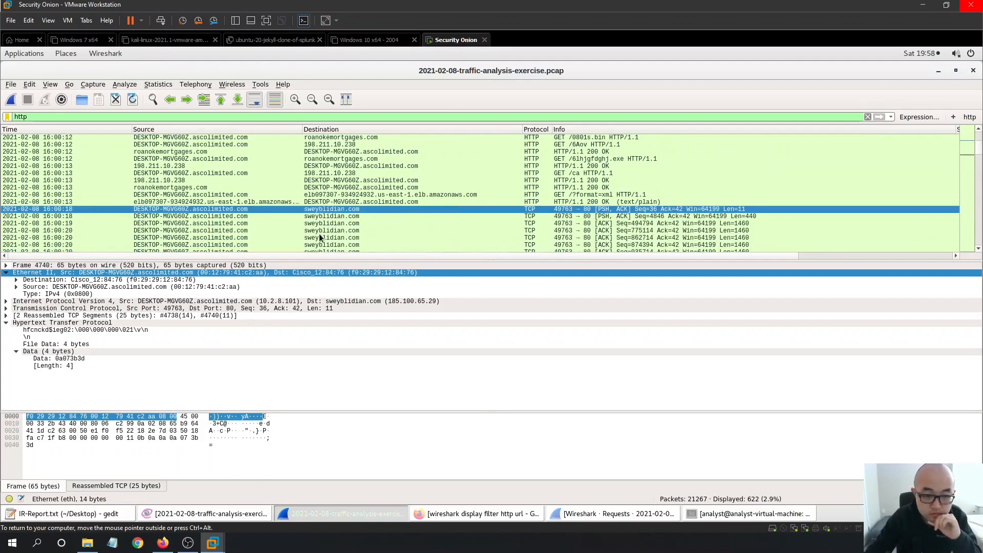
Examine the HTTP payload data of several 16:00:20 packets sent to sweyblidian.com and check them against the alerts image.
click(319, 233)
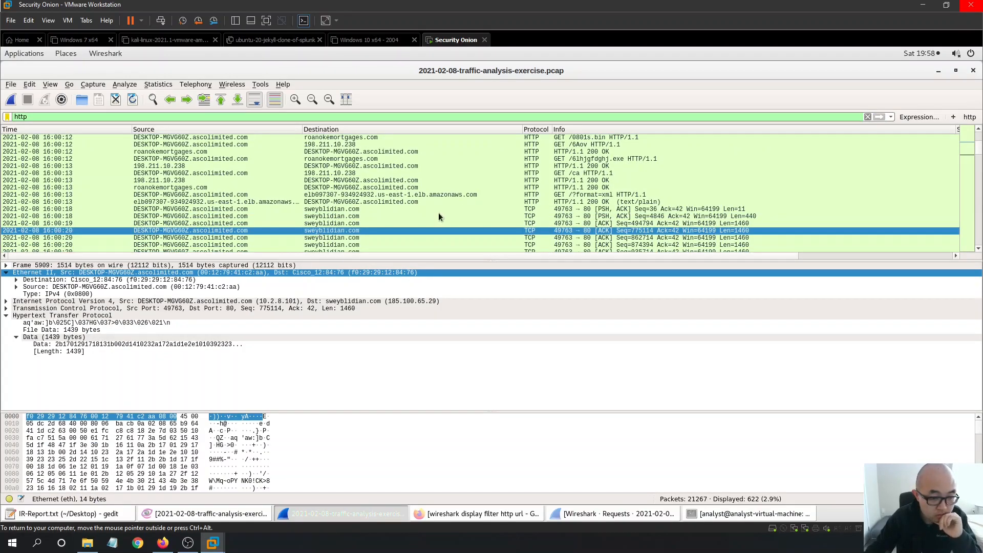
scroll(437, 212, down, 1)
scroll(429, 219, down, 3)
click(368, 216)
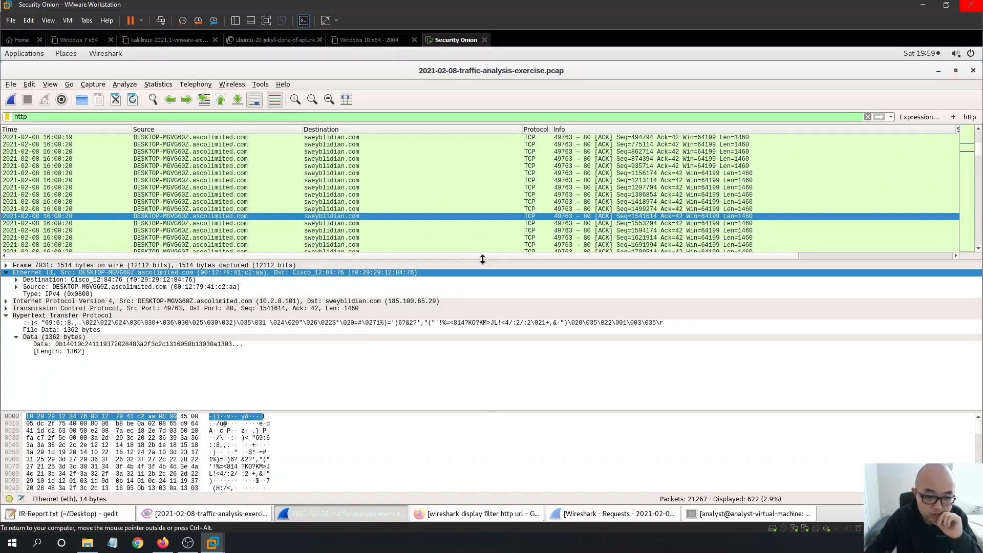
click(237, 511)
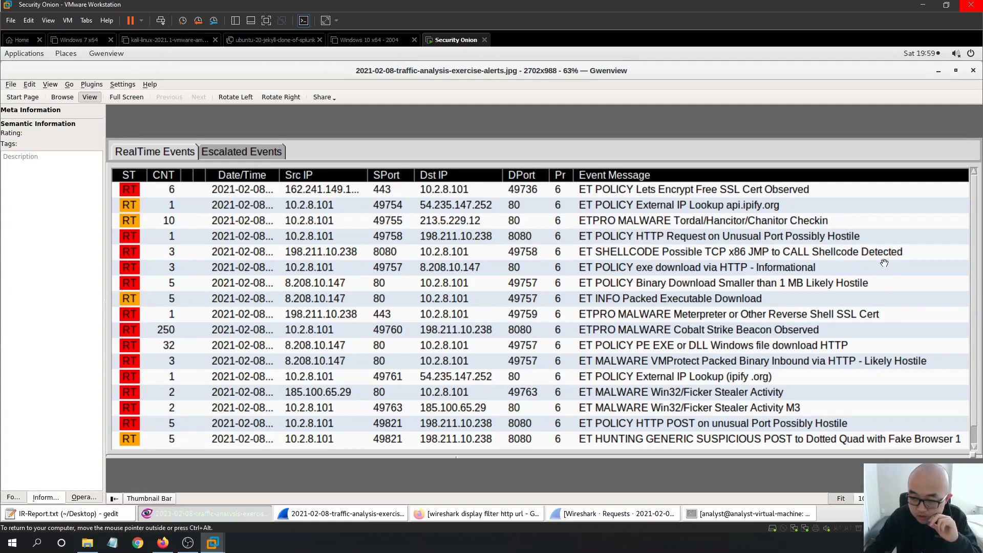
click(938, 70)
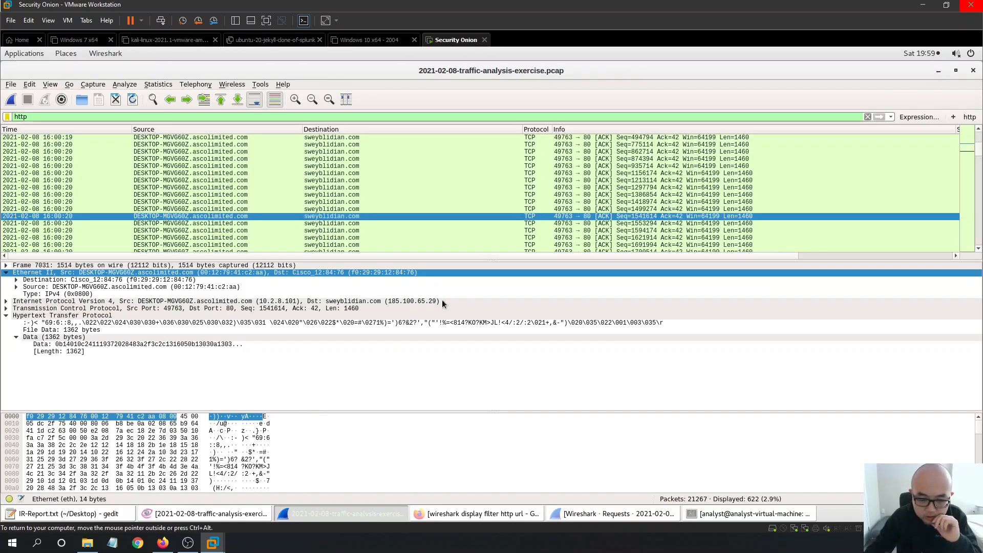
click(247, 325)
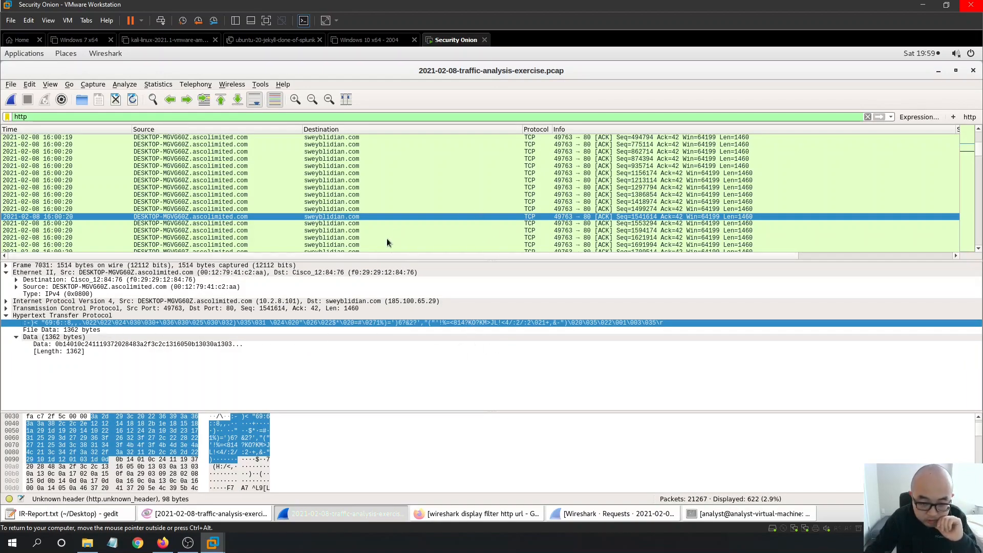
click(342, 232)
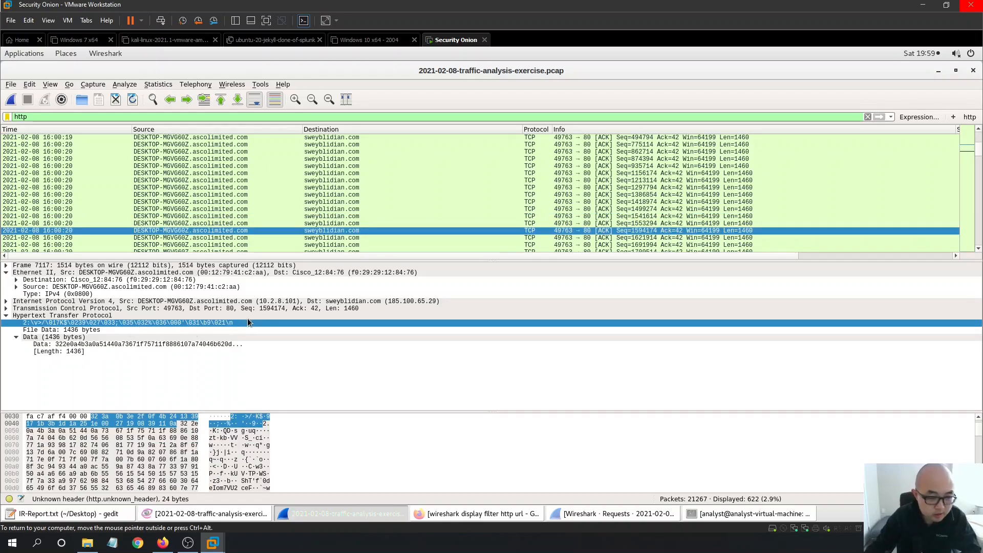
click(315, 217)
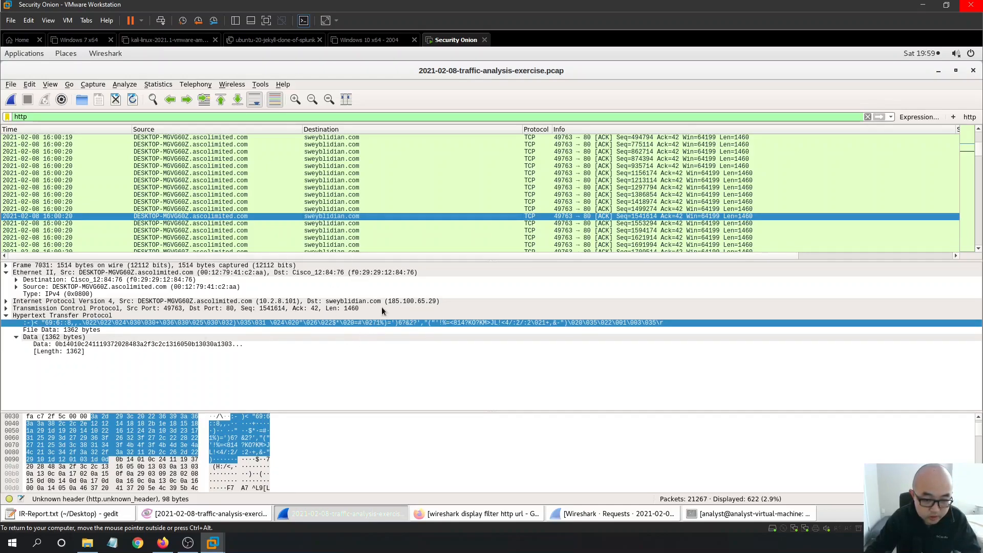
Add a dash separator after 185.100.65.29 in the IOC IP list of IR-Report.txt.
click(58, 512)
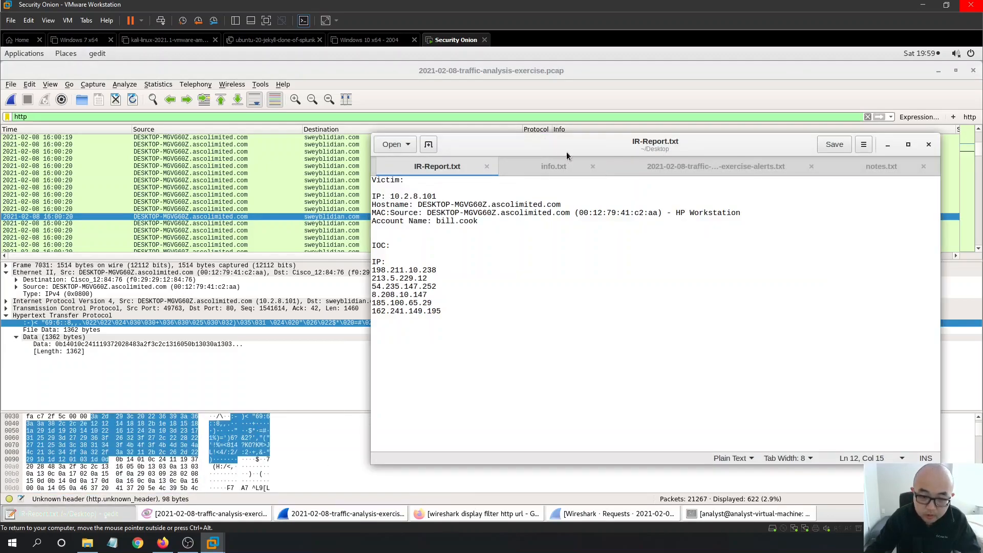
drag(566, 152, 637, 168)
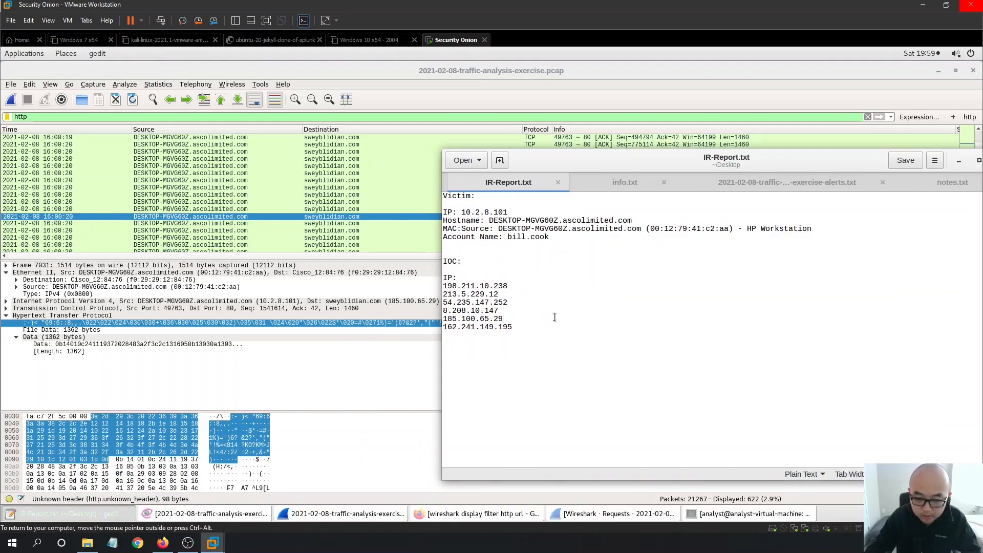
text(-)
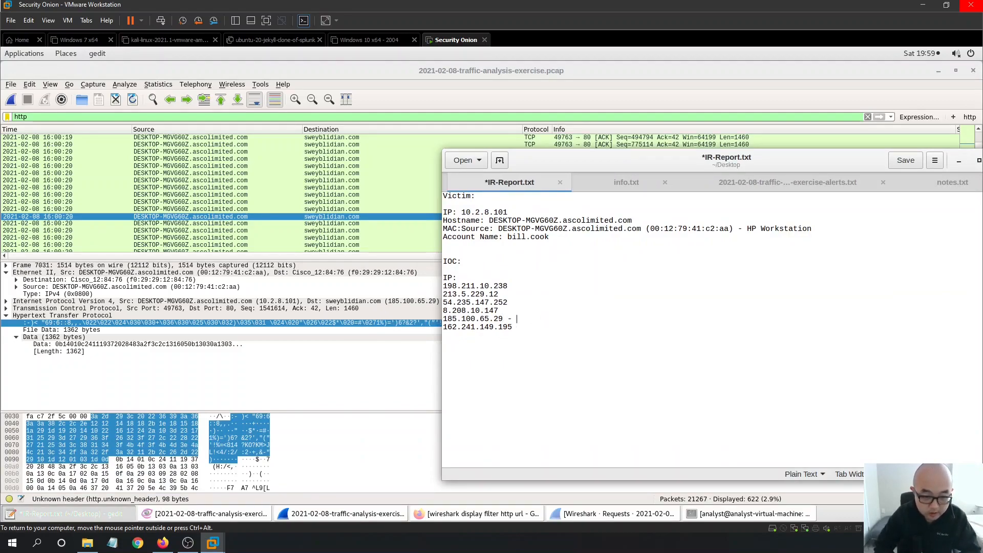
key(BackSpace)
key(BackSpace)
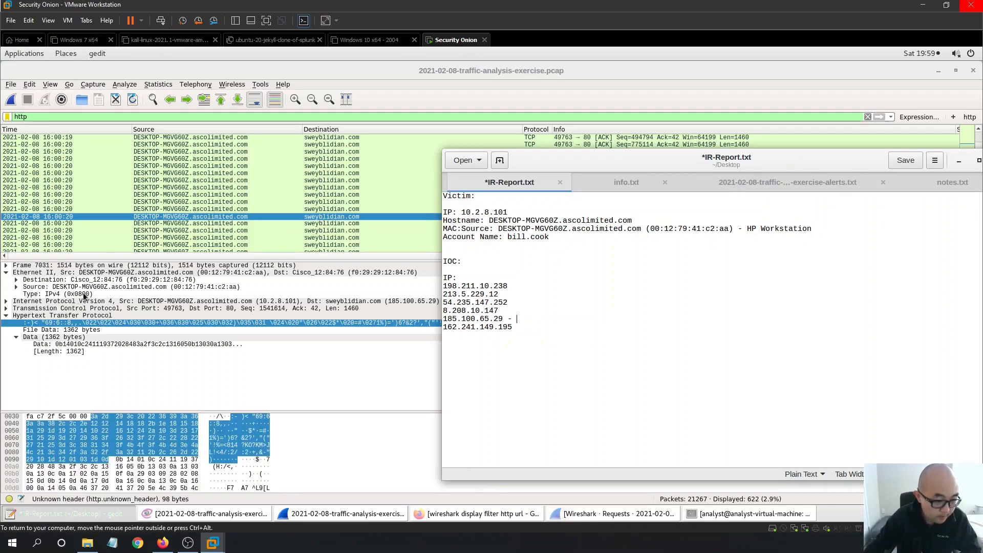
Copy the Destination item from the selected packet's IPv4 details and paste it after the dash beside 185.100.65.29 in IR-Report.txt.
click(154, 288)
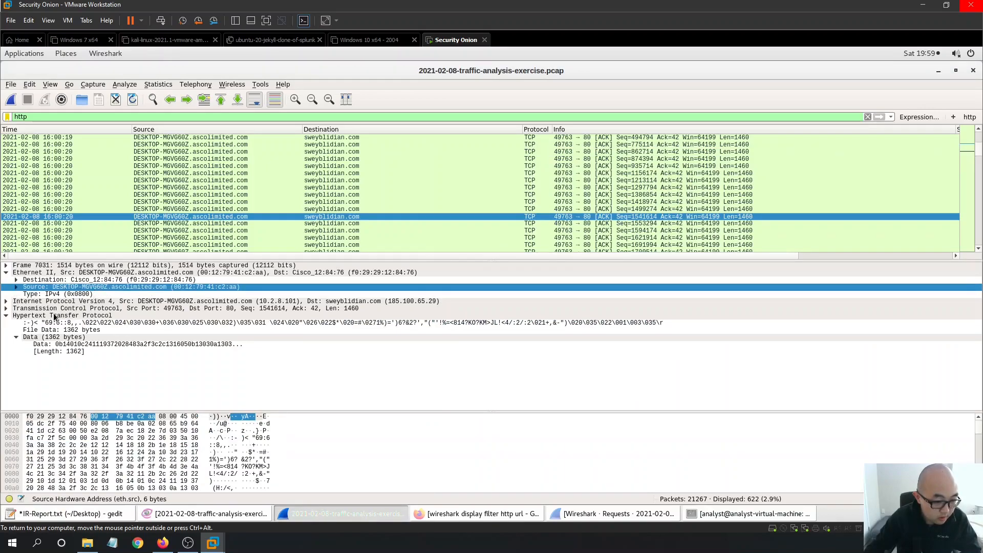
click(6, 301)
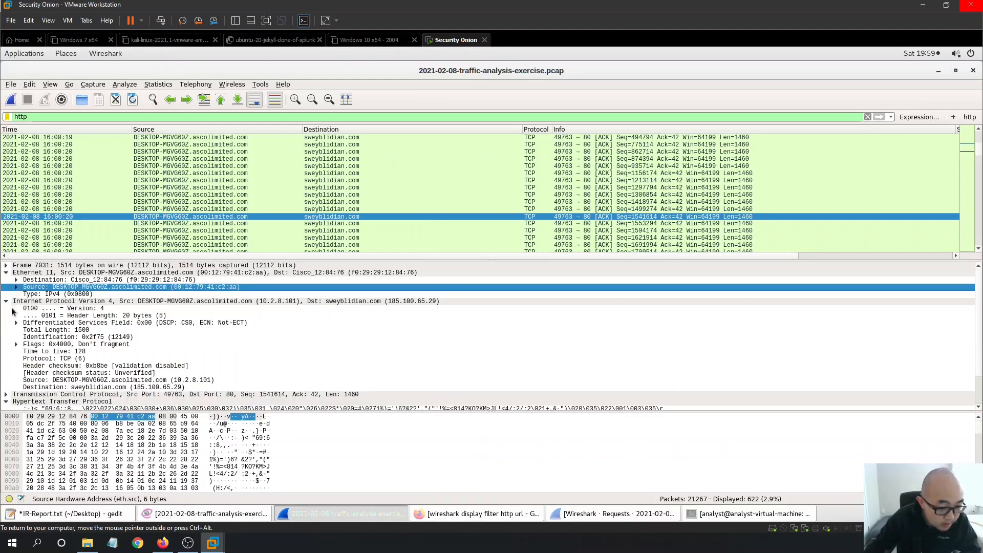
scroll(174, 359, down, 1)
right_click(116, 364)
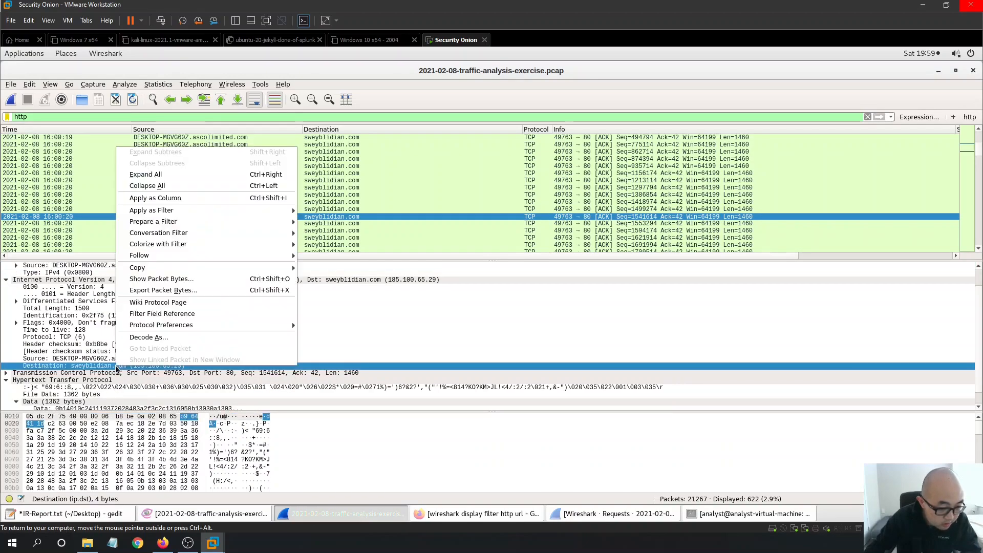
mouse_move(166, 274)
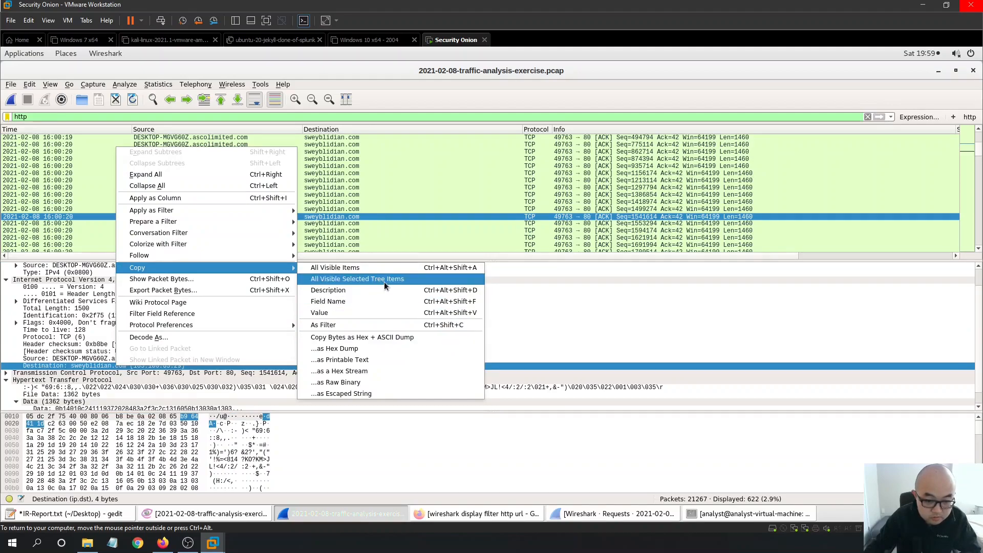
click(384, 279)
click(71, 511)
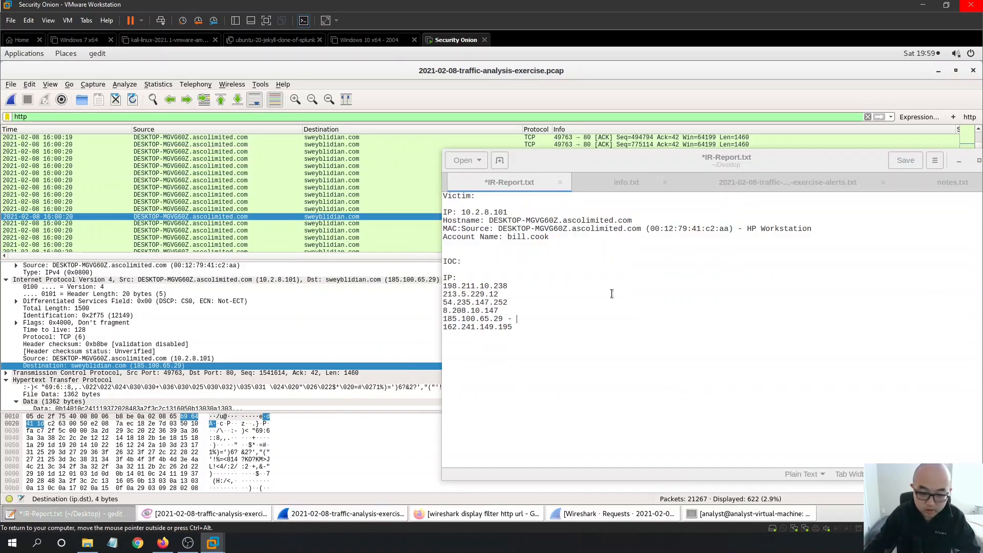
key(ctrl+v)
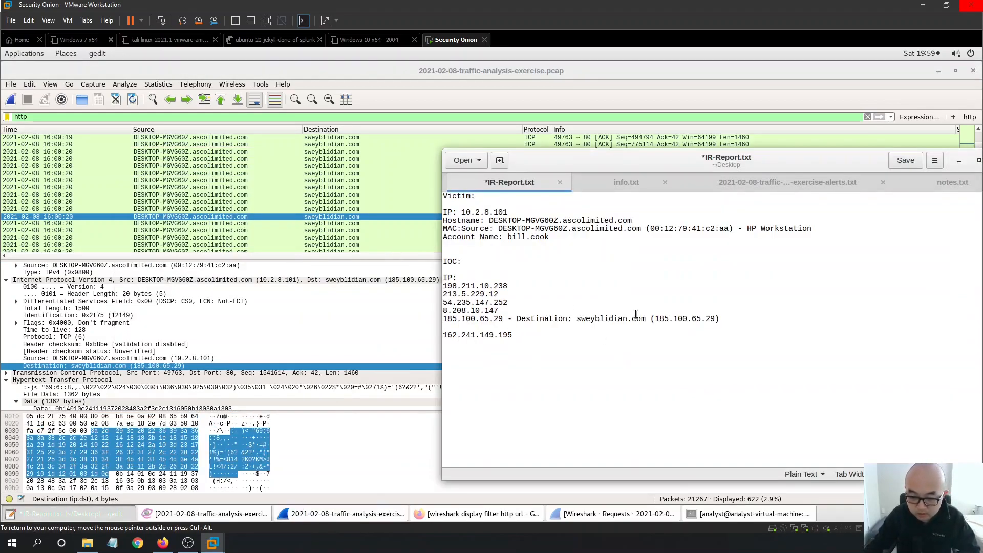
Trim the pasted entry beside 185.100.65.29 to just sweyblidian.com and save IR-Report.txt.
shift+click(517, 318)
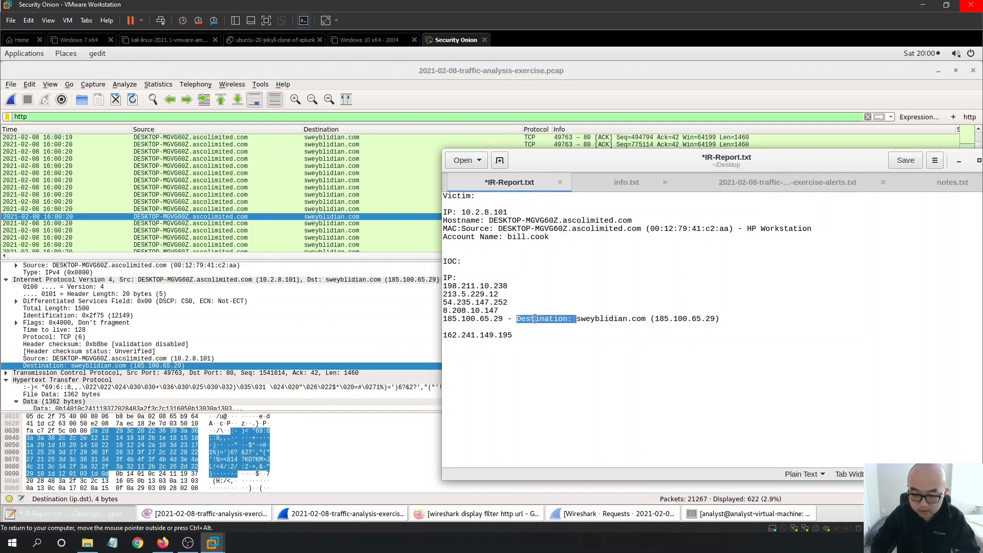
key(BackSpace)
drag(671, 321, 592, 321)
key(BackSpace)
key(BackSpace)
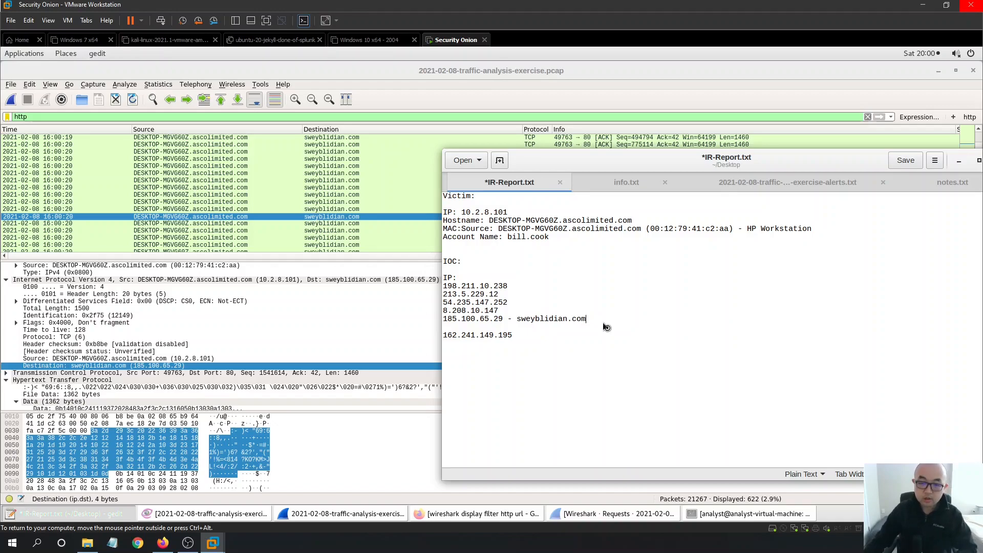
key(ctrl+s)
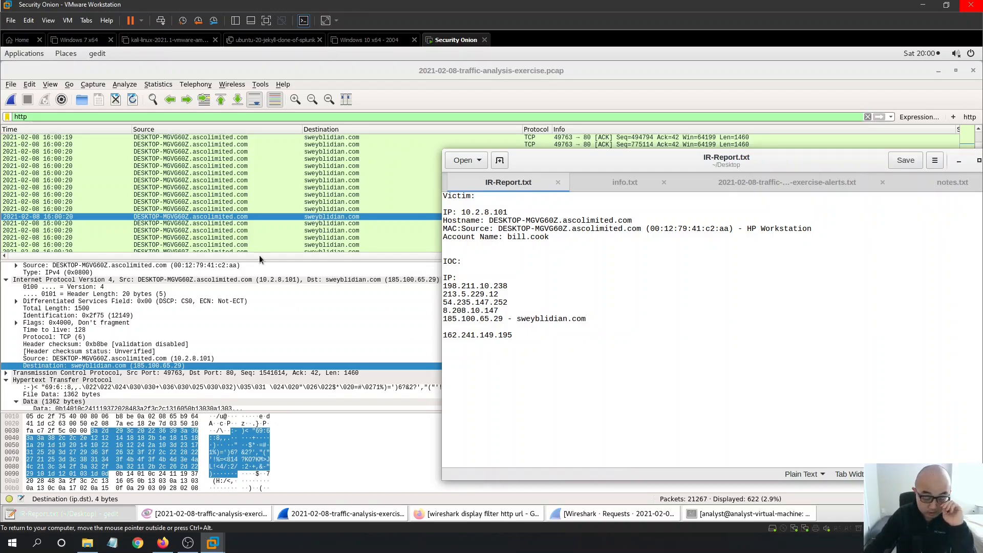
Review the earlier HTTP packets around 15:59:11, then compare the IOC IPs in IR-Report.txt with the events in the alerts image.
click(404, 214)
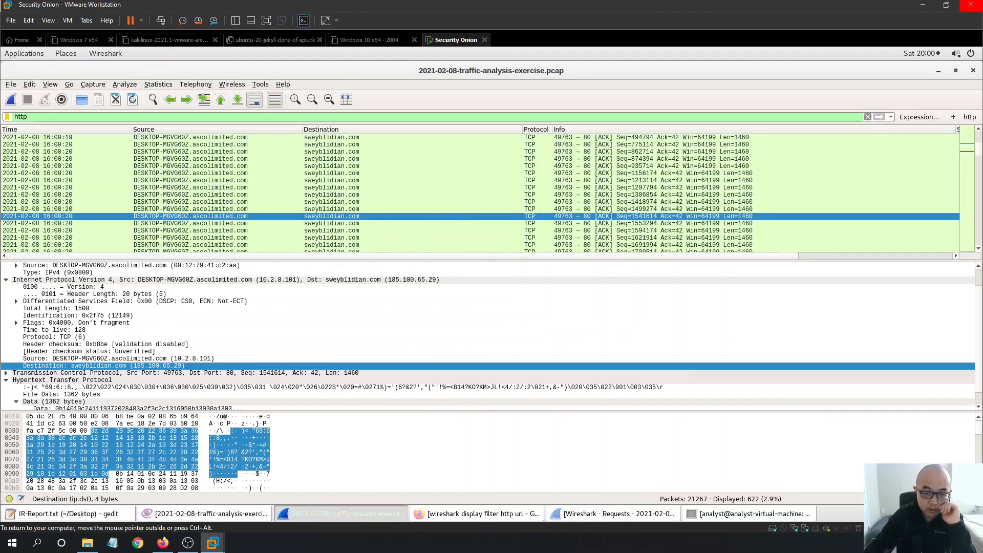
drag(979, 152, 977, 145)
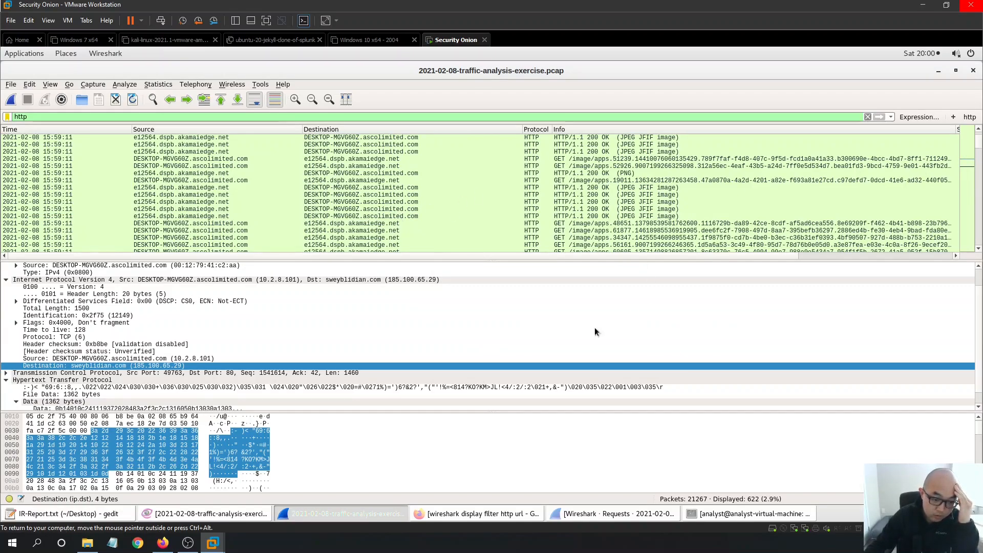
click(71, 514)
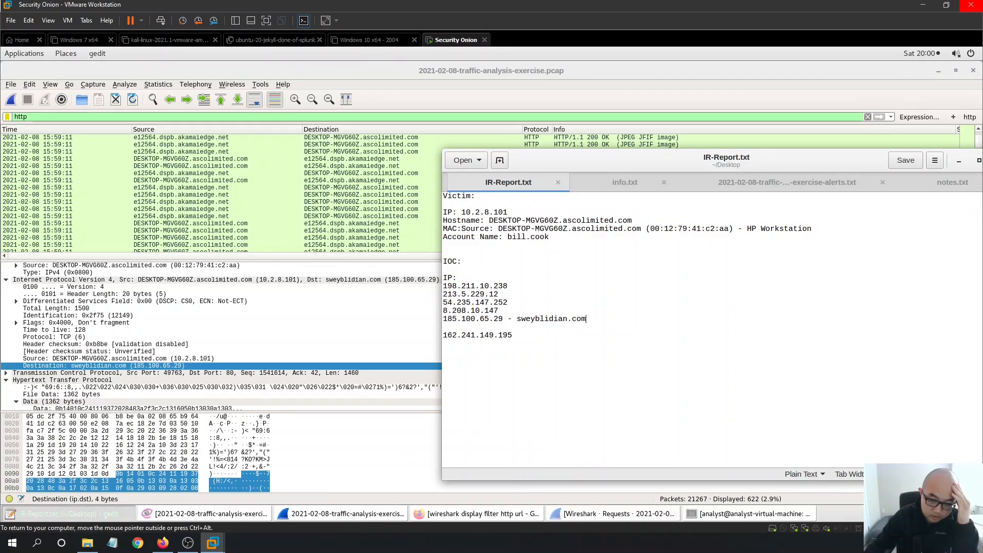
click(225, 515)
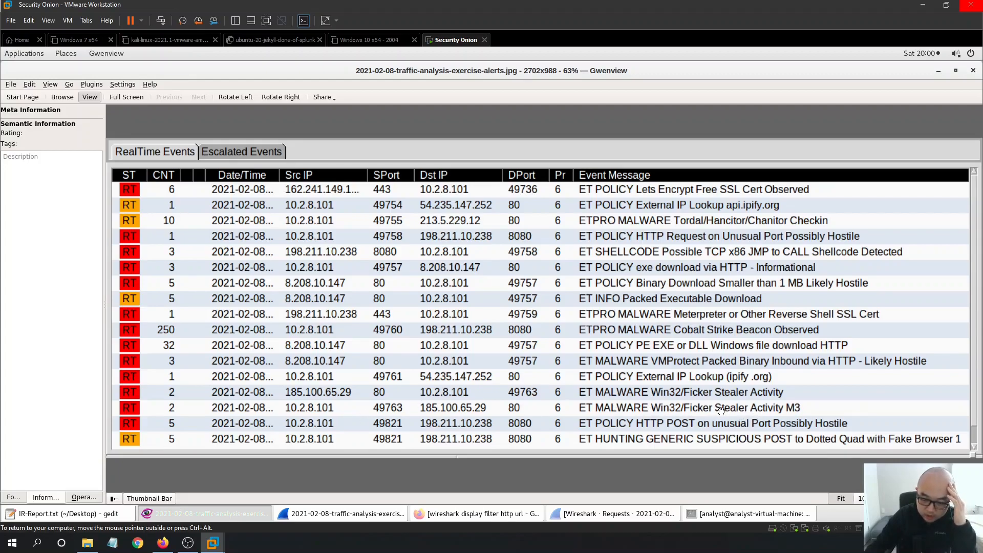
click(938, 70)
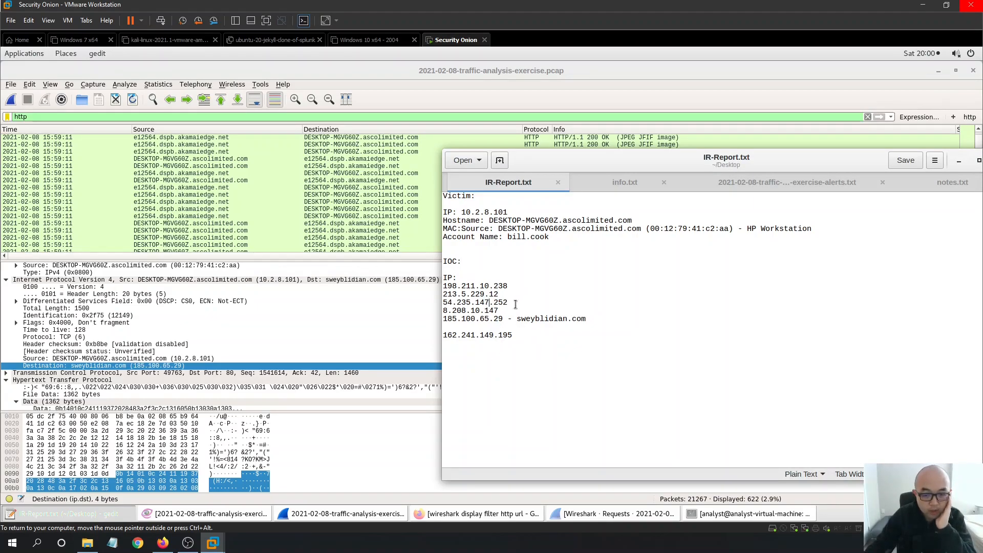
drag(522, 288, 437, 287)
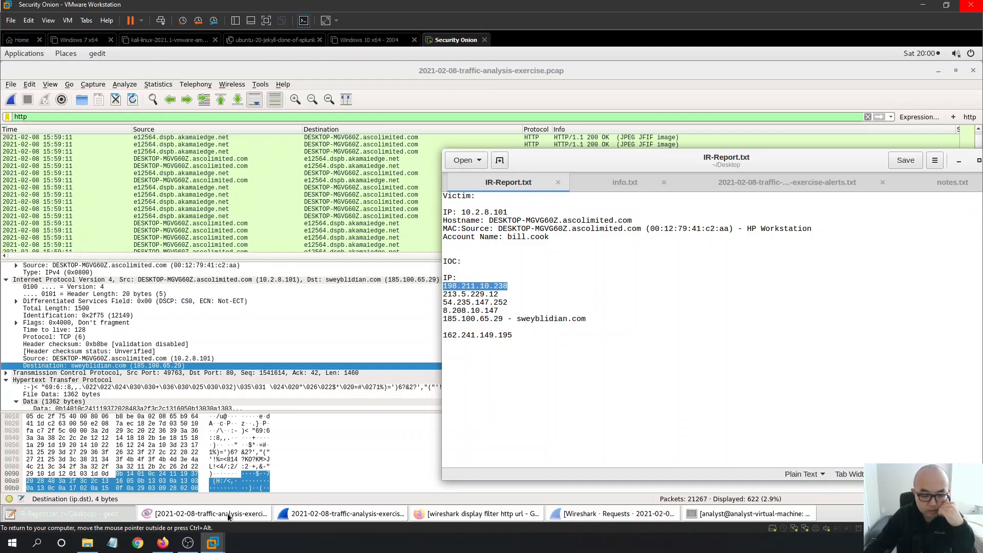
click(210, 514)
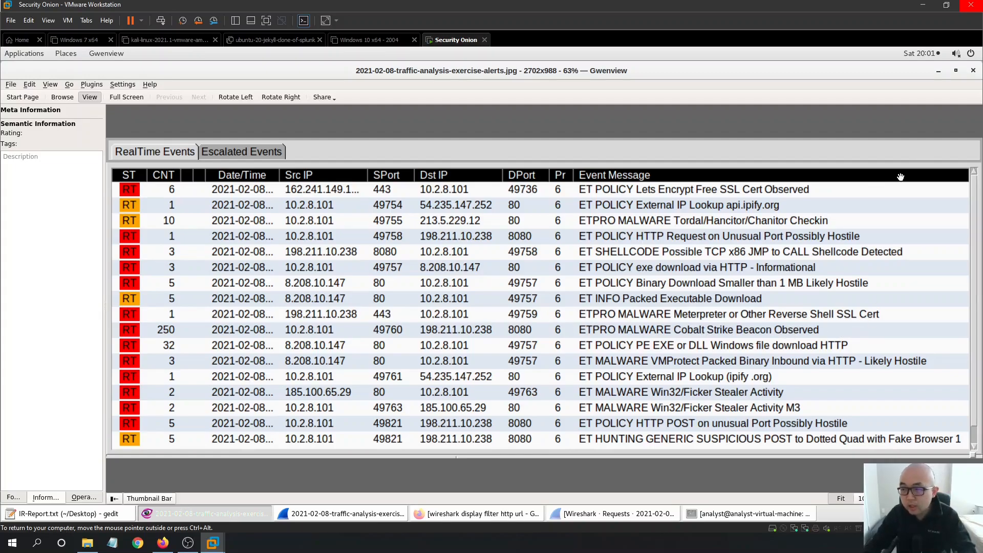
click(938, 70)
Insert a blank line after 198.211.10.238 in the IOC IP list of IR-Report.txt.
click(596, 290)
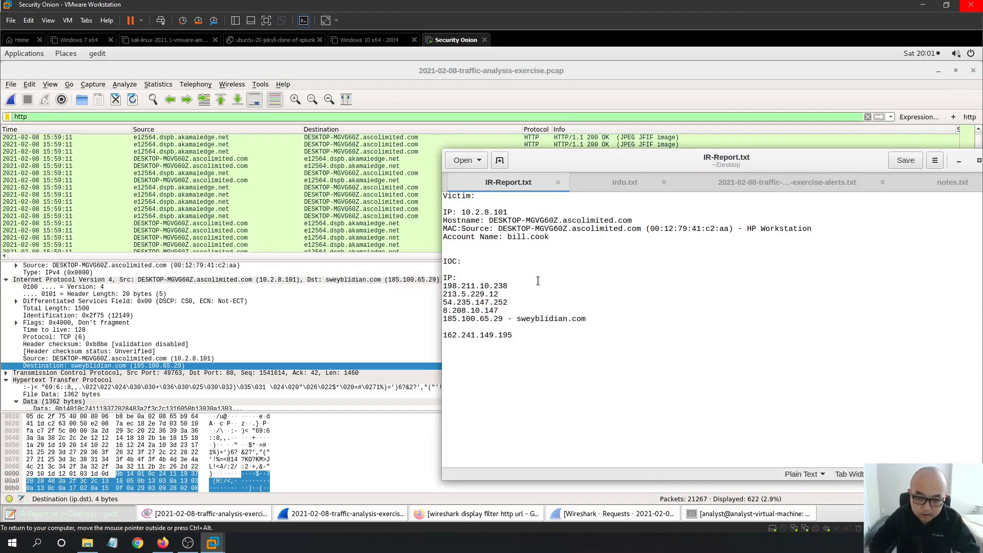
key(Return)
click(541, 301)
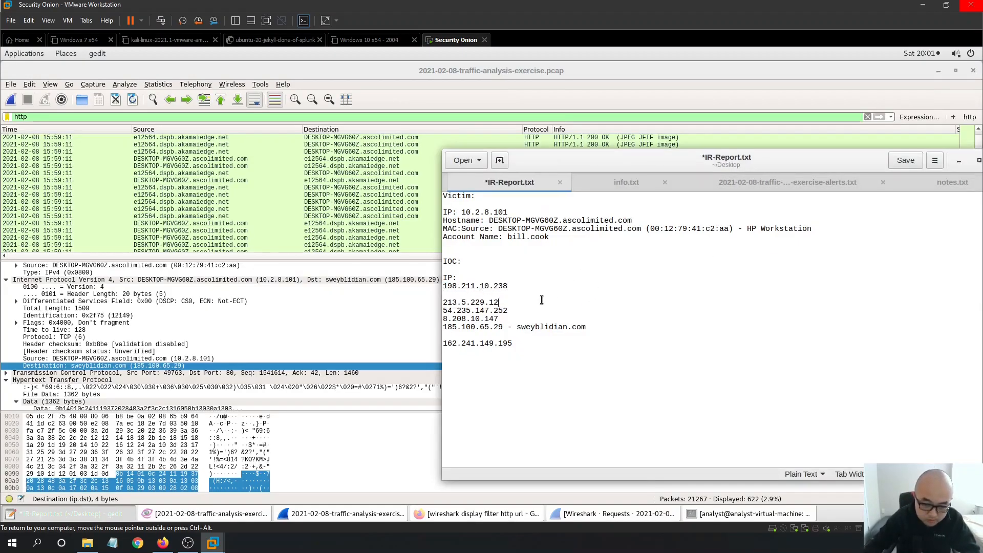
Look through the HTTP packets from 15:59:10 onward and select the first GET /uninviting.php request to tonmatdoanminh.com.
click(401, 78)
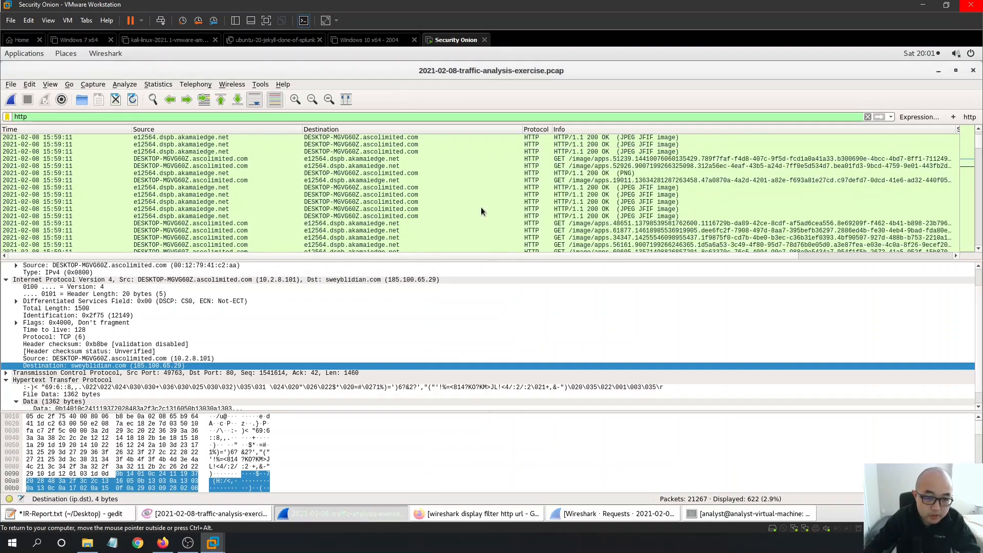
scroll(481, 211, up, 3)
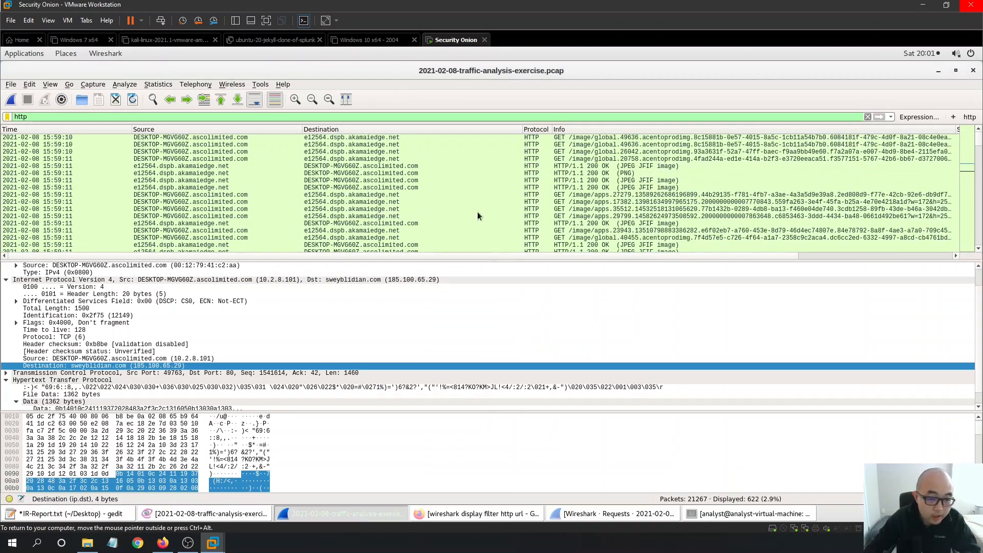
drag(978, 142, 960, 133)
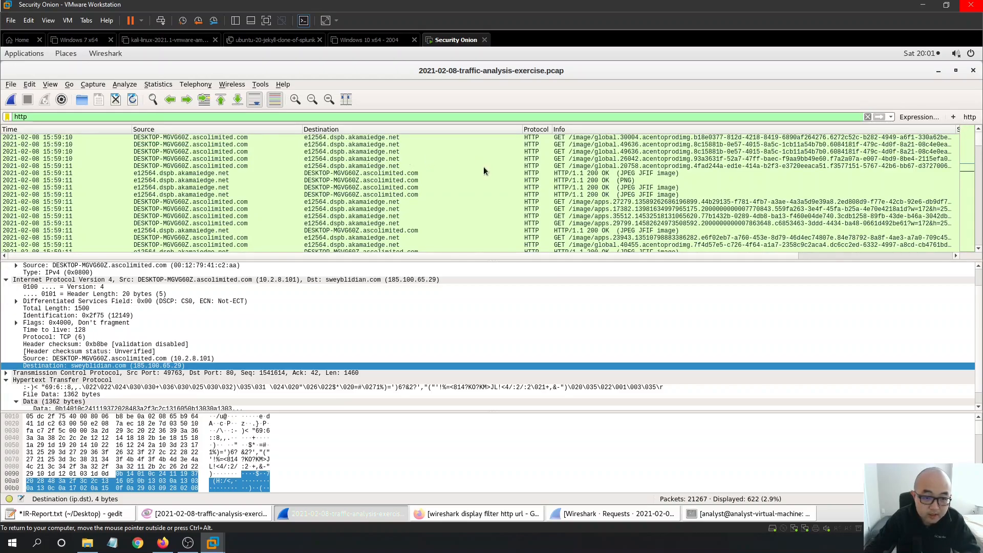
scroll(476, 174, down, 3)
scroll(432, 204, down, 3)
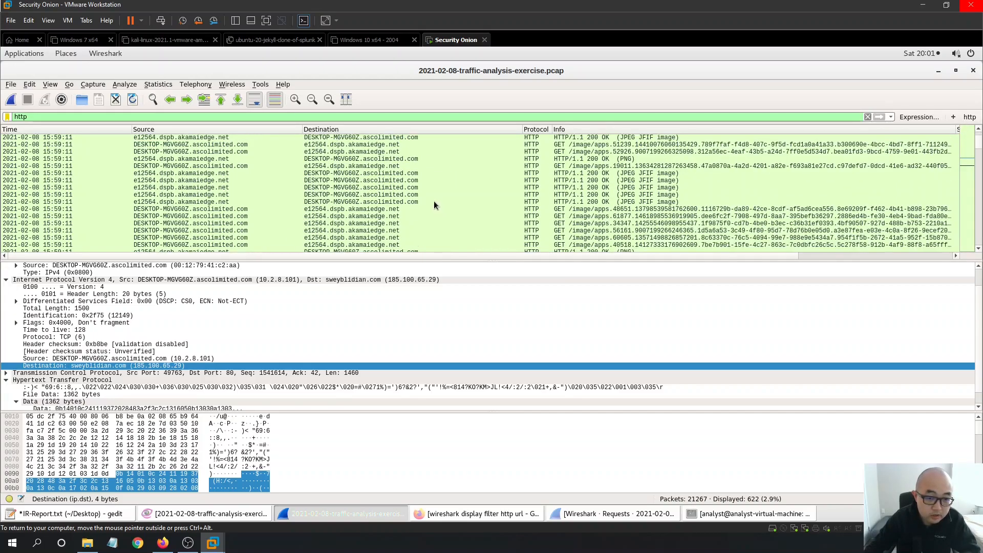
scroll(434, 204, down, 3)
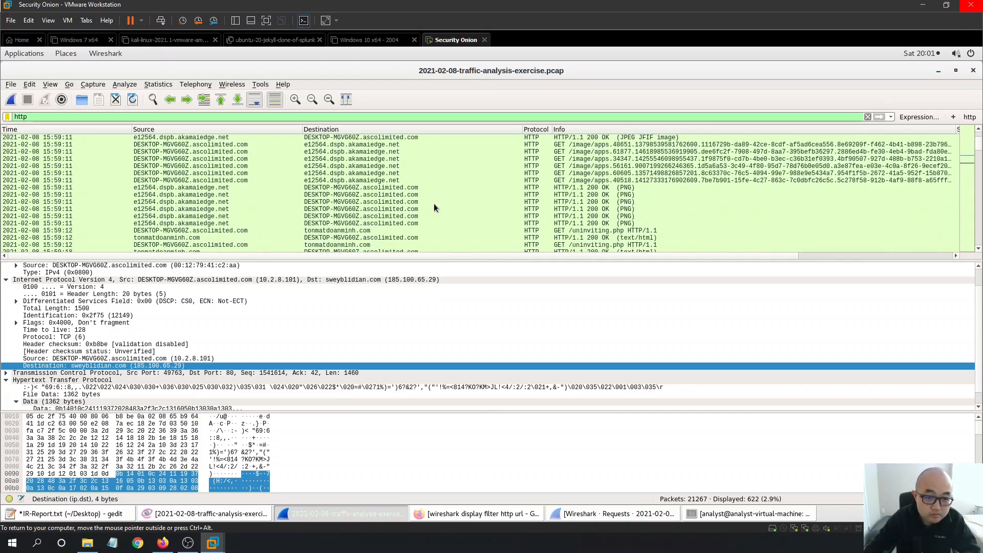
click(369, 230)
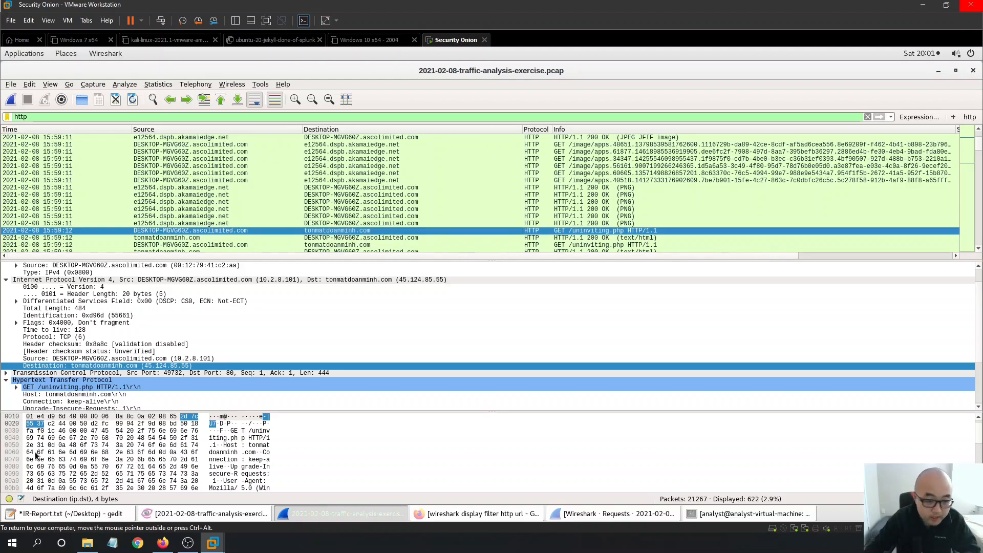
Review the HTTP details of the first GET /uninviting.php request to tonmatdoanminh.com and follow its HTTP stream.
scroll(242, 325, down, 1)
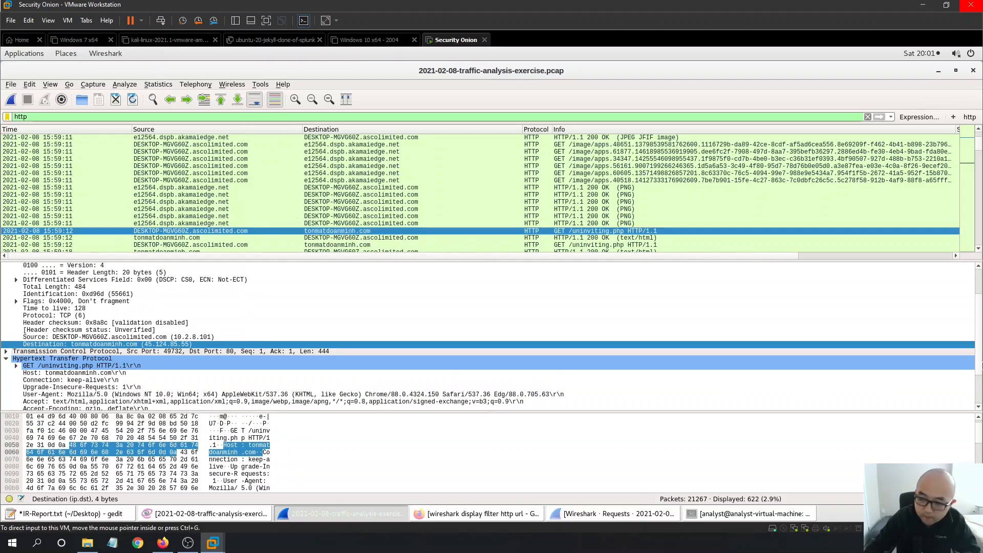
scroll(243, 333, down, 3)
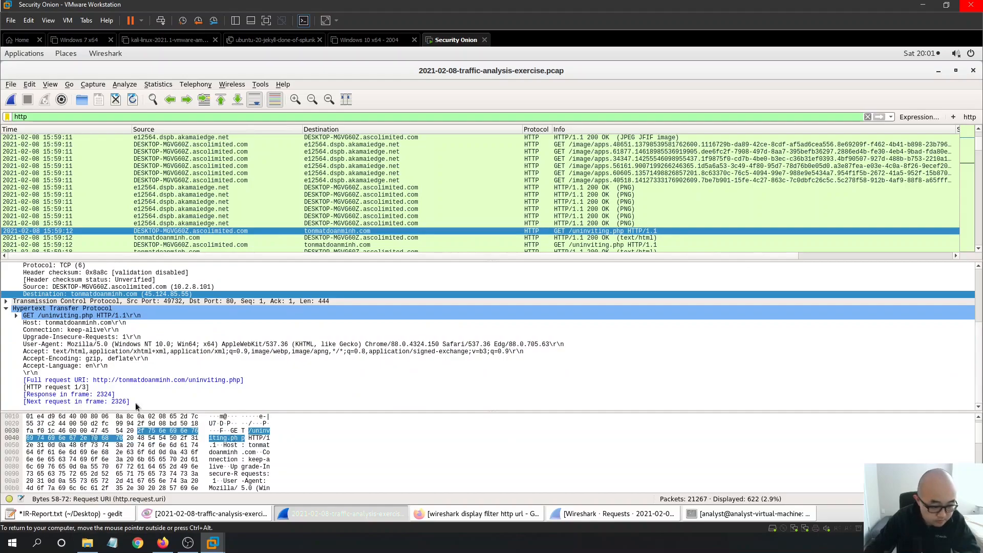
right_click(365, 234)
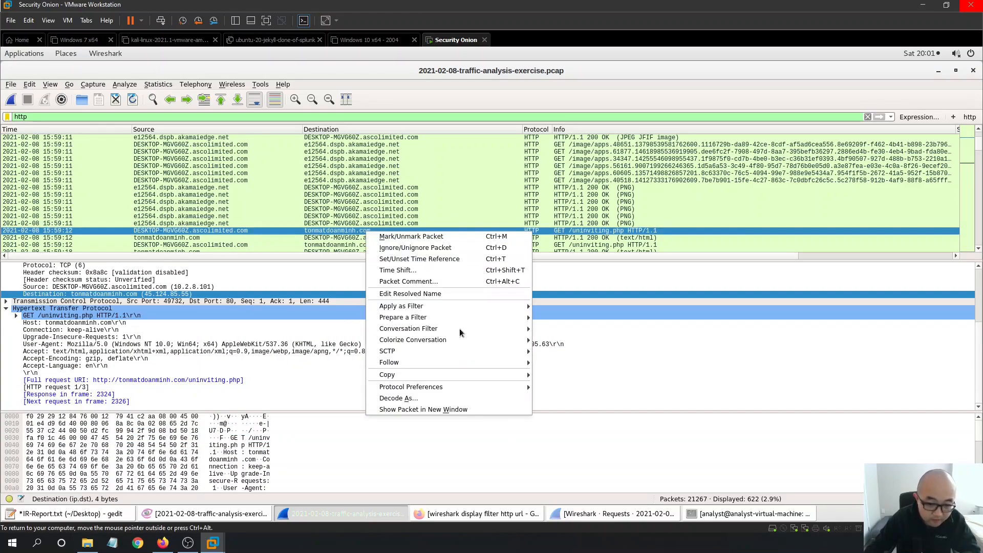
mouse_move(441, 361)
click(587, 399)
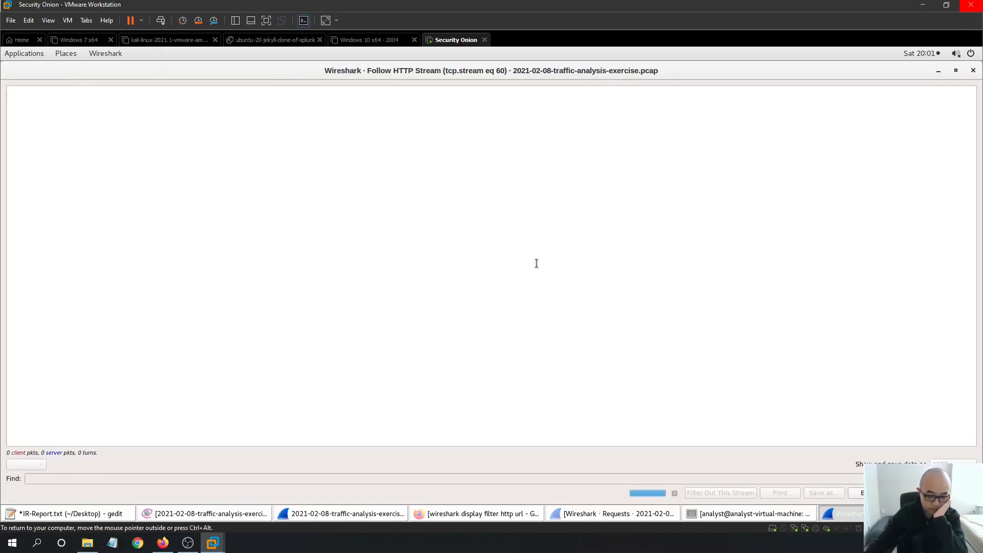
Examine the scripts in the server's responses in the followed stream, from the cookie functions to the saveAs function and atob data.
drag(16, 220, 172, 315)
click(326, 284)
scroll(288, 275, down, 3)
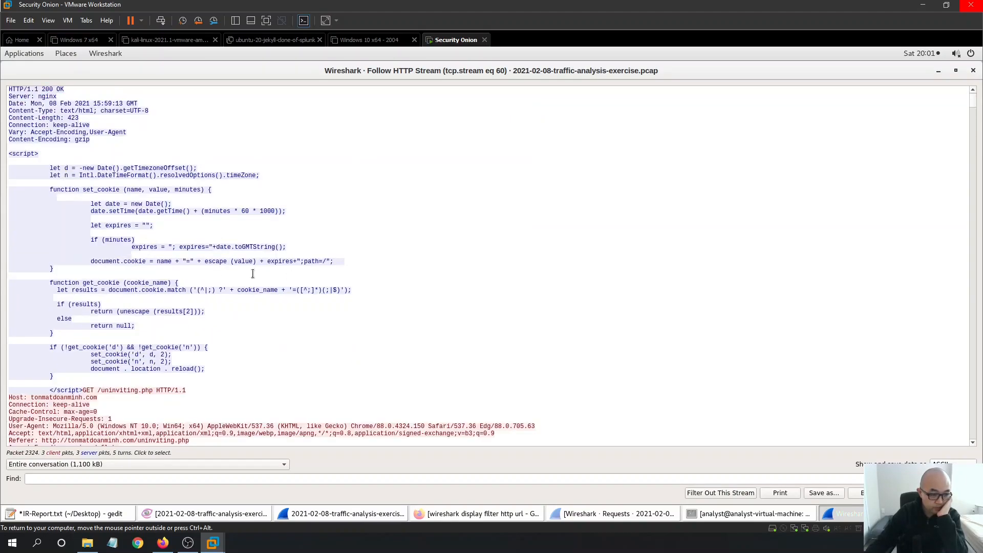
scroll(303, 328, down, 1)
drag(121, 347, 40, 133)
drag(973, 104, 973, 105)
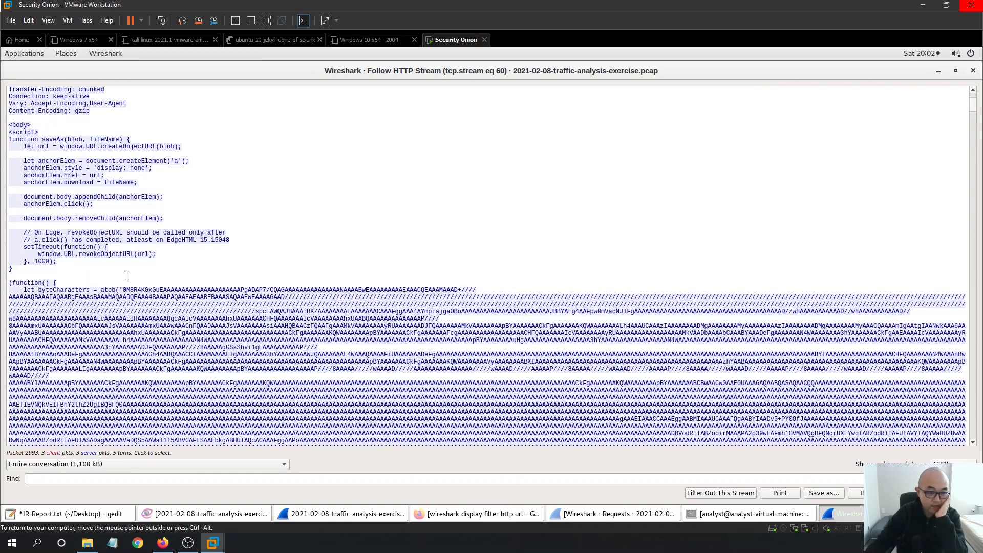
Examine the script's base64-encoded payload in the followed HTTP stream, from the atob call through to the end of the stream.
drag(105, 290, 119, 290)
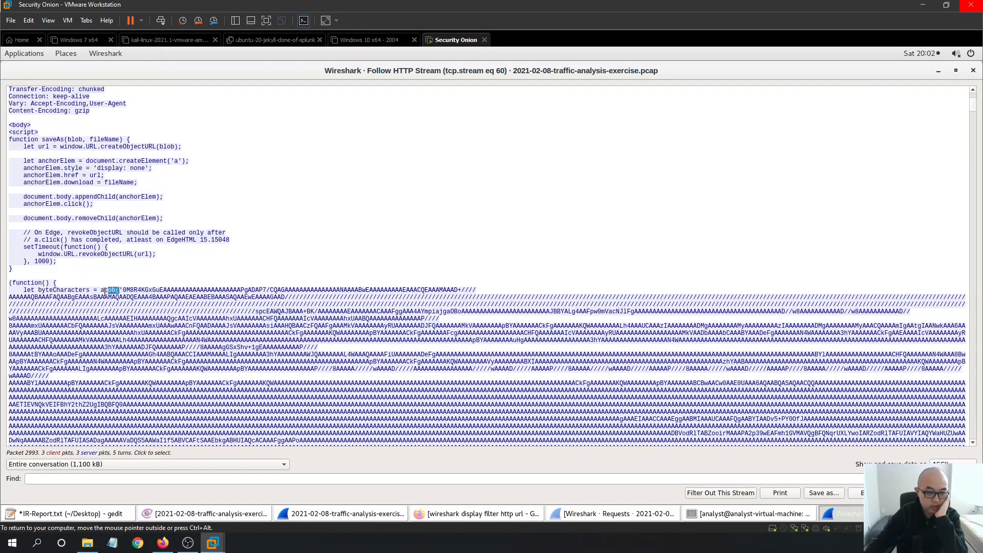
click(136, 303)
drag(105, 289, 115, 295)
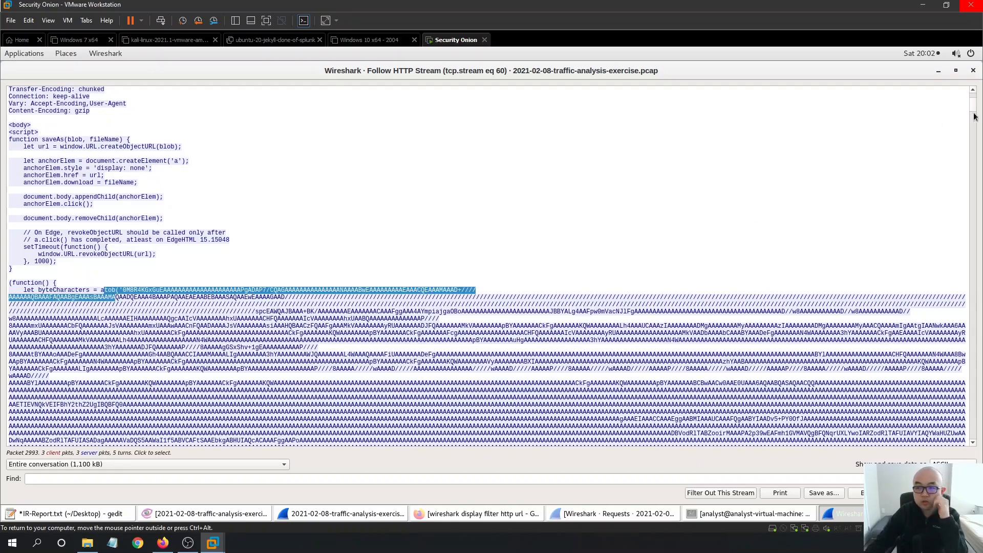
click(454, 311)
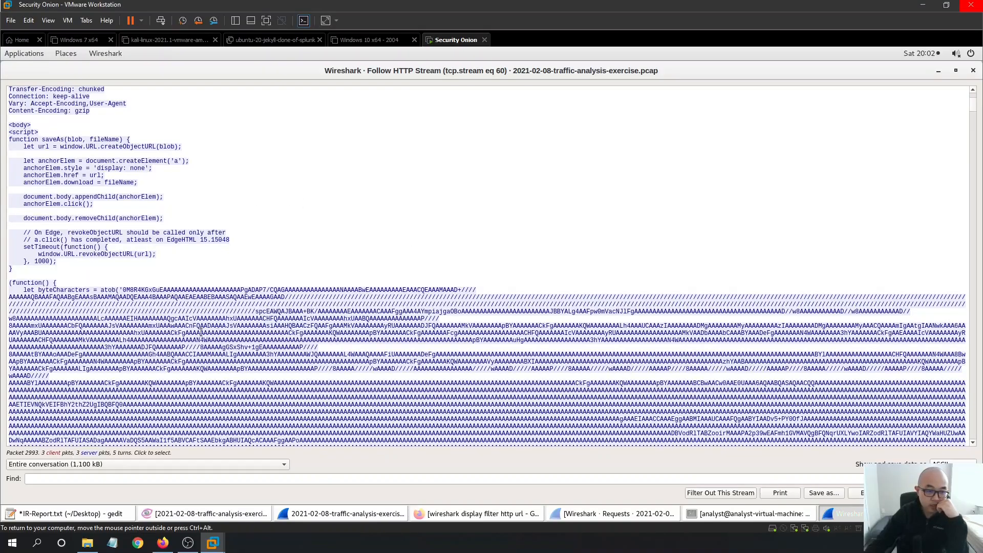
drag(975, 107, 977, 445)
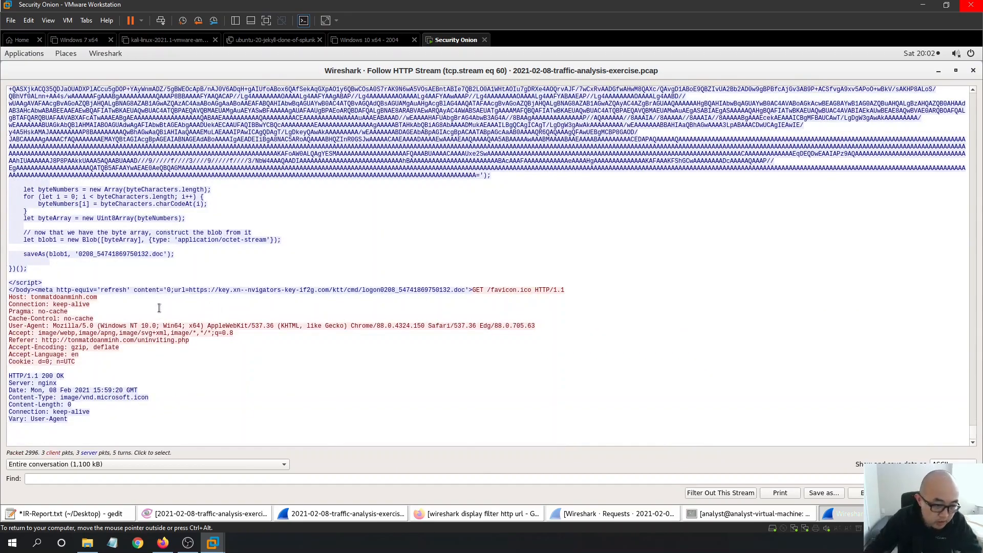
key(ctrl+alt)
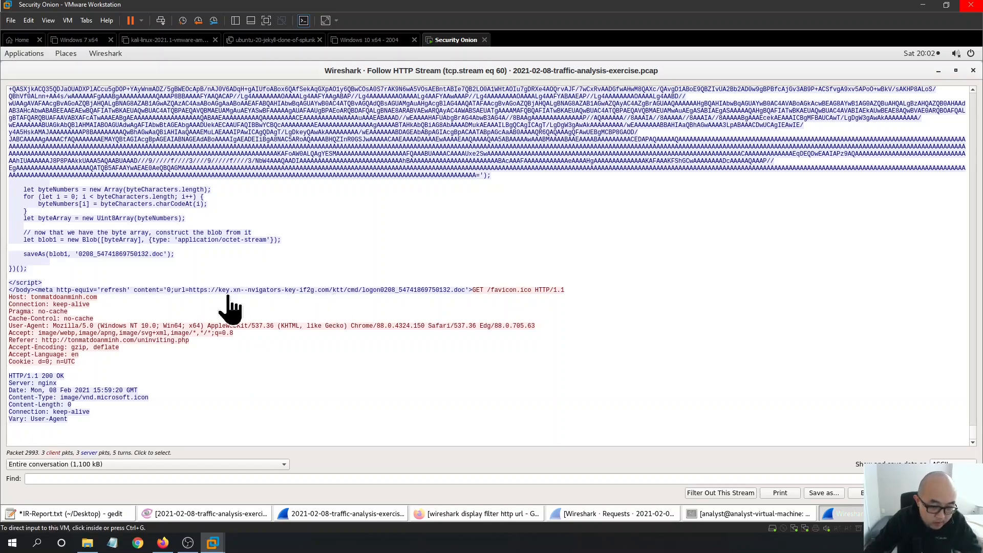
Copy the meta refresh URL for logon0208_54741869750132.doc from the stream into IR-Report.txt under 162.241.149.195 and save the report.
click(207, 290)
drag(464, 289, 188, 292)
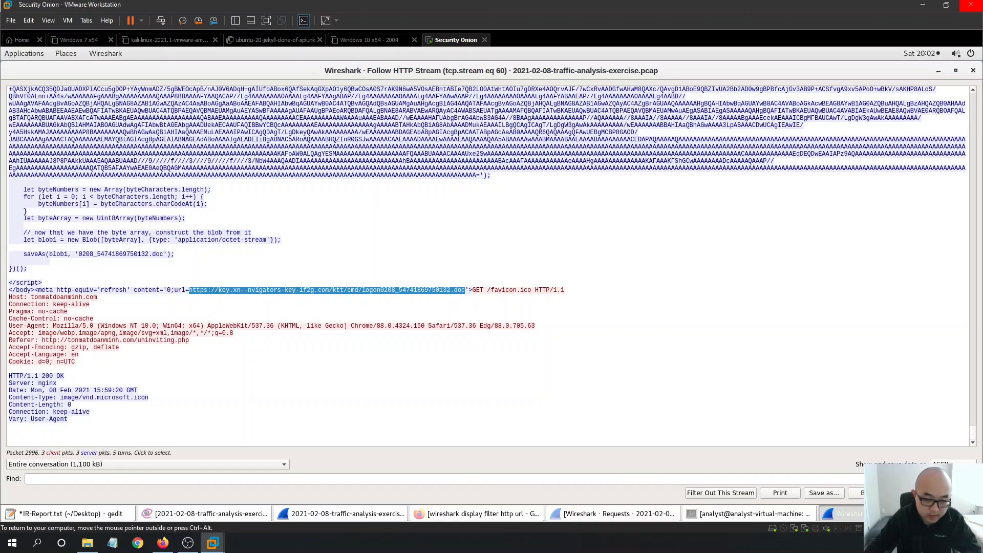
right_click(335, 288)
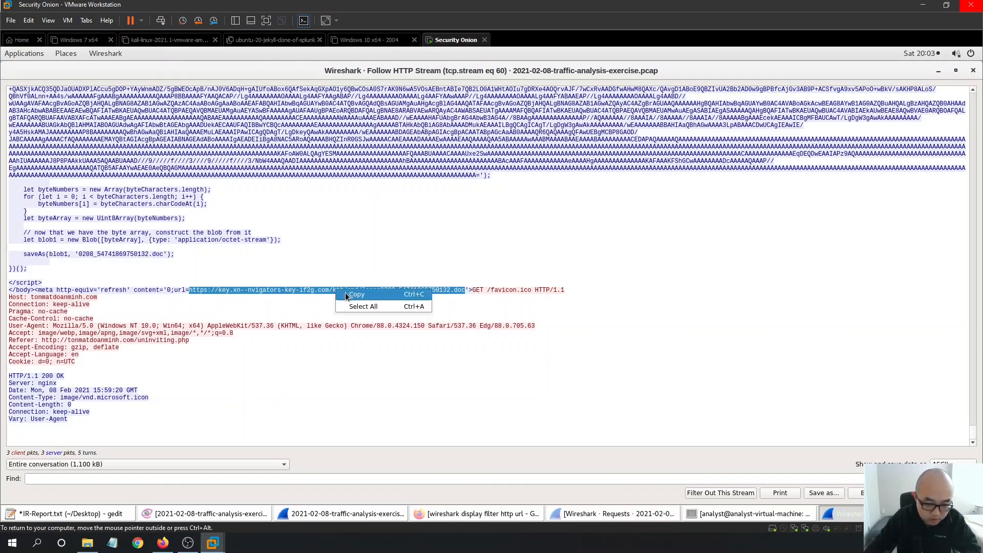
click(345, 294)
click(99, 513)
click(560, 366)
key(ctrl+v)
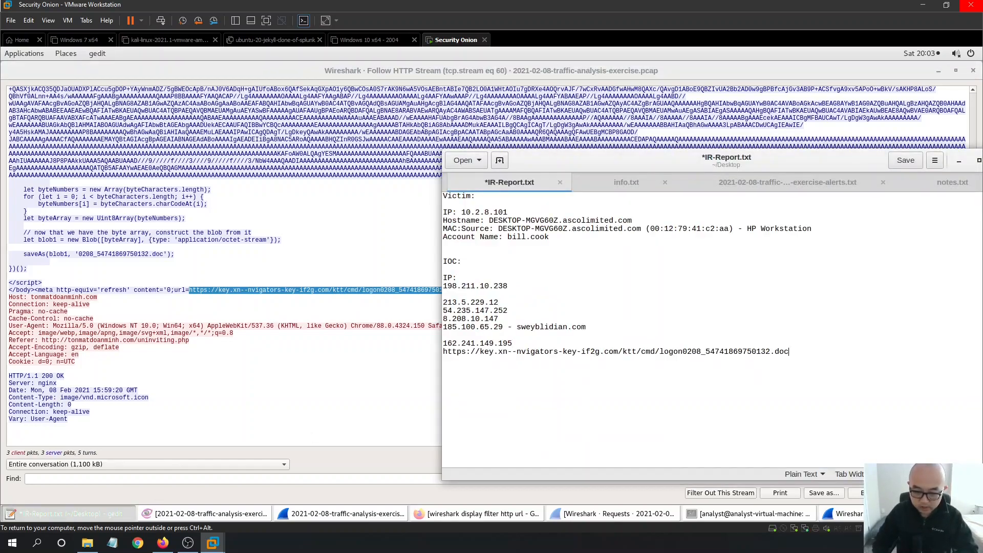
key(ctrl+s)
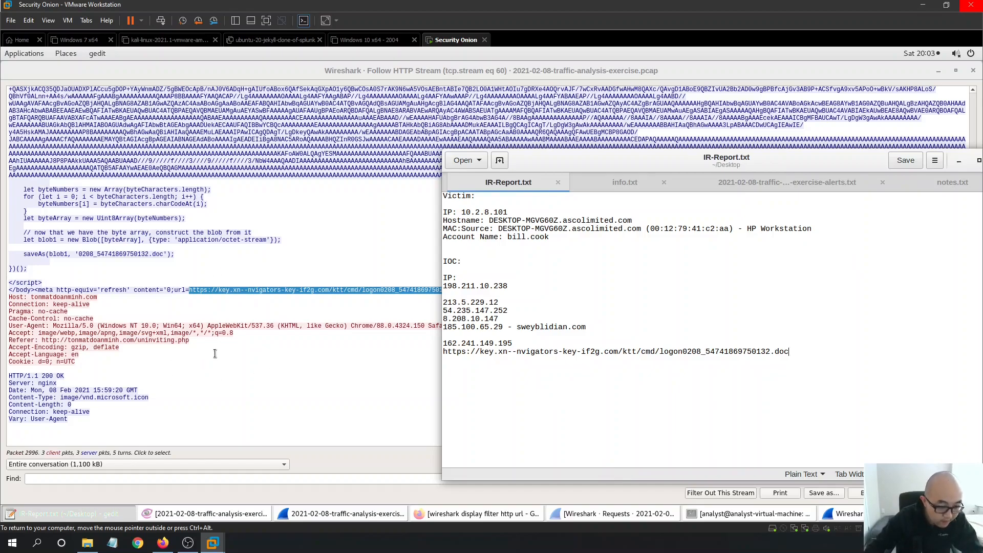
Return to the followed HTTP stream and close it.
click(310, 153)
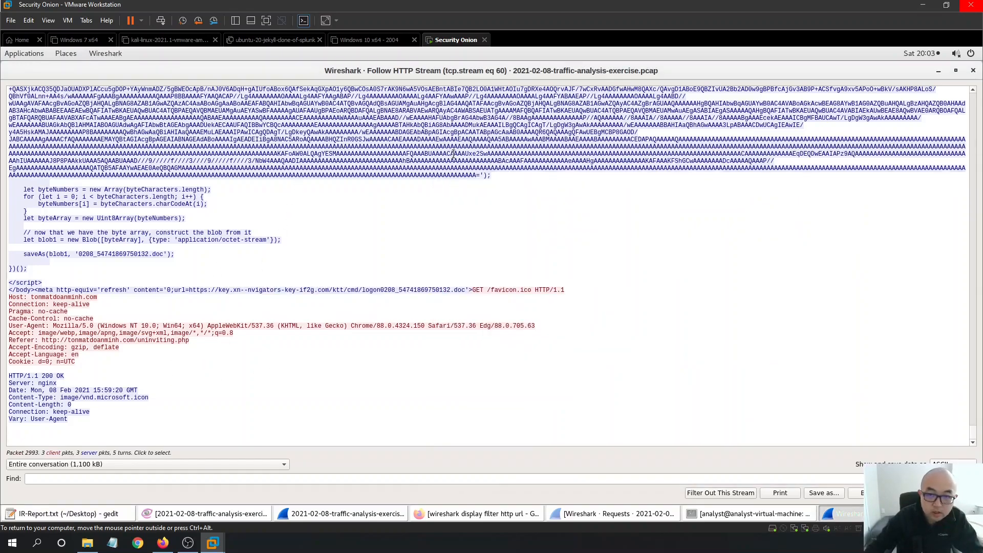
scroll(484, 148, up, 6)
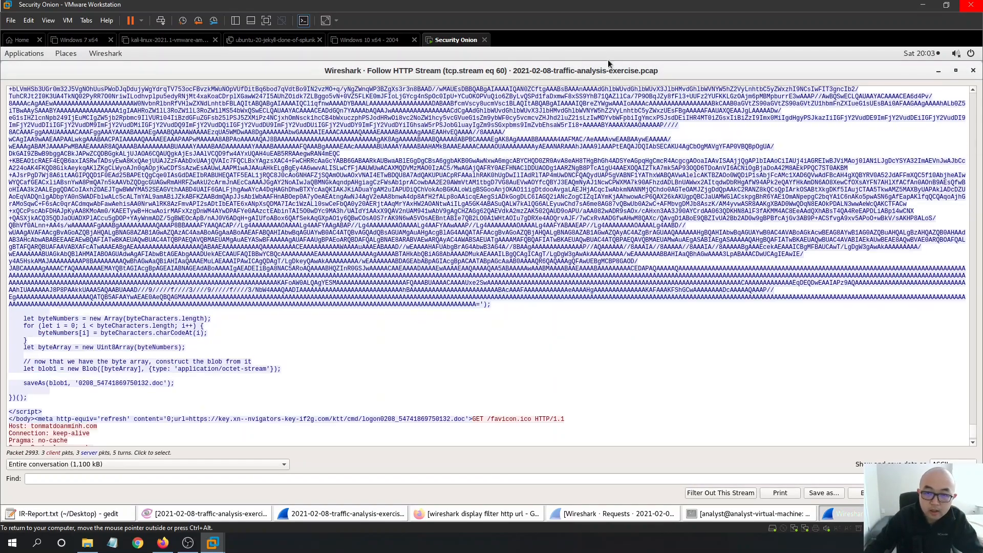
click(974, 71)
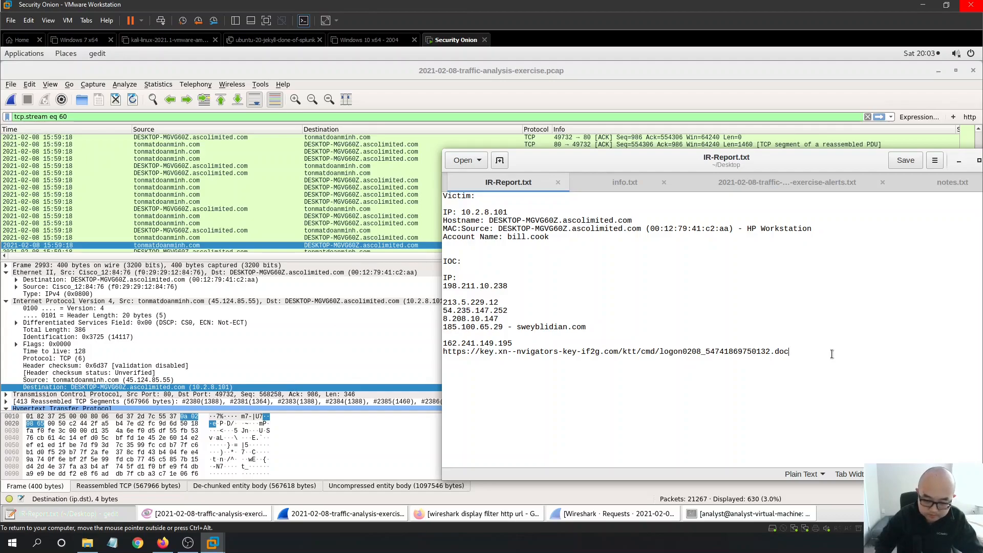
Add a line above the URL in IR-Report.txt holding the packet's copied source field, tonmatdoanminh.com (45.124.85.55).
key(Return)
key(Return)
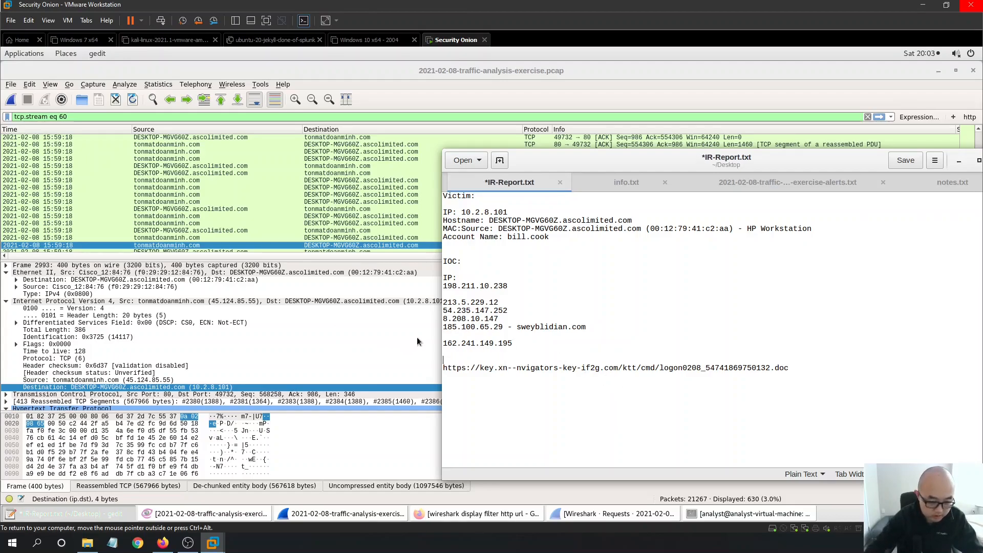
text(45)
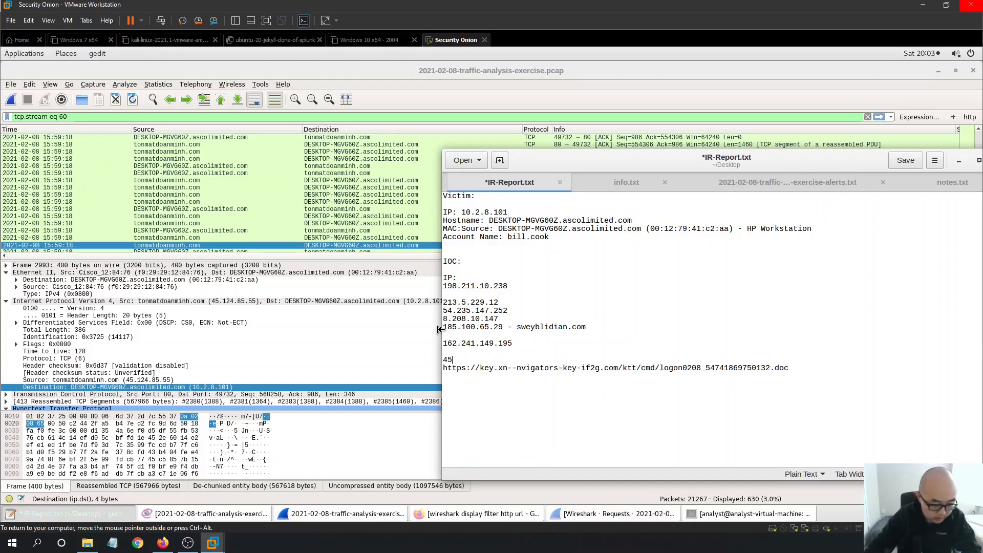
click(146, 382)
right_click(154, 381)
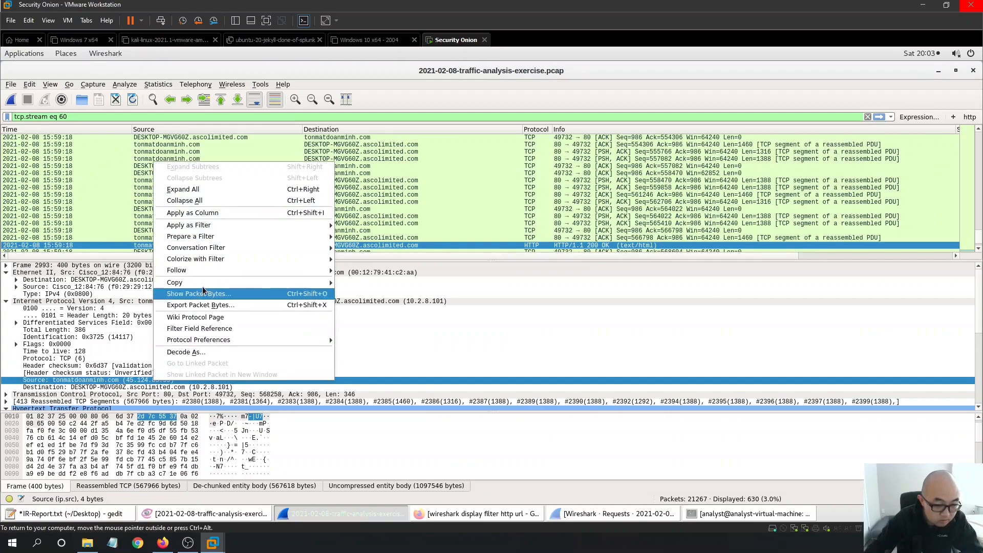
mouse_move(219, 272)
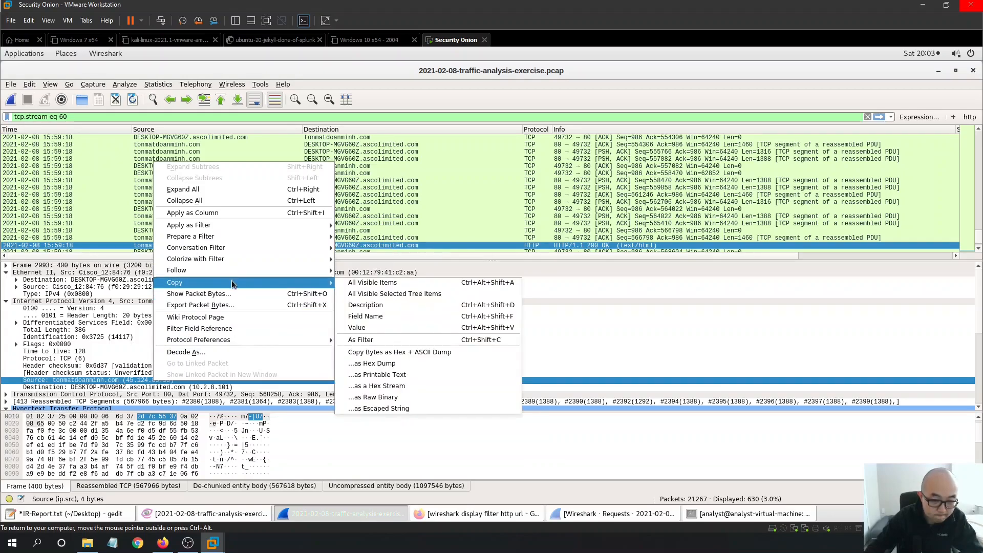
click(382, 295)
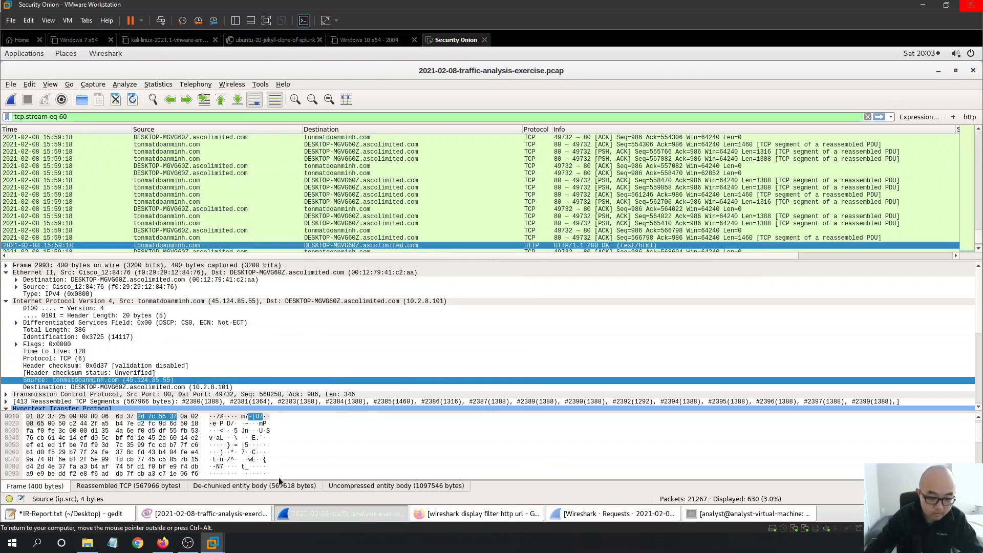
click(58, 512)
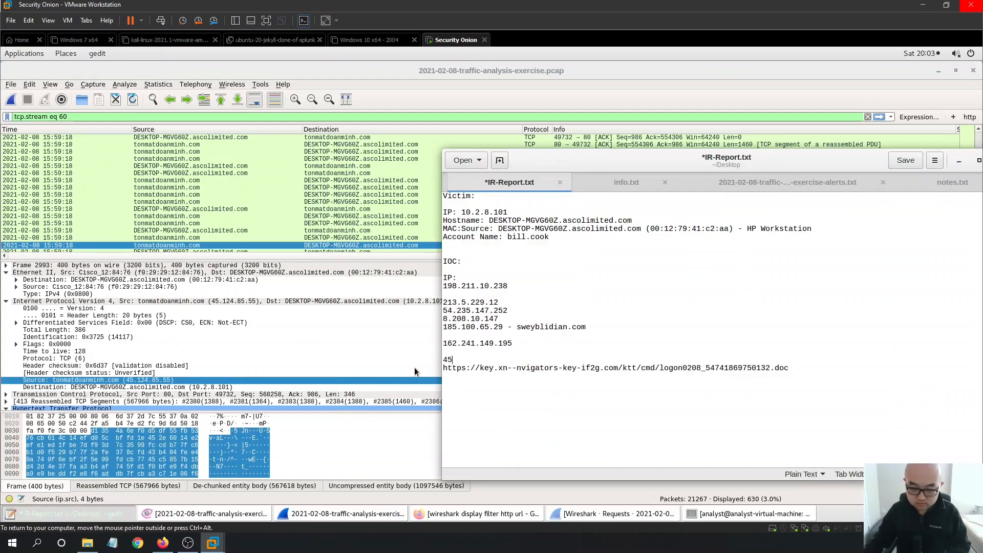
key(ctrl+v)
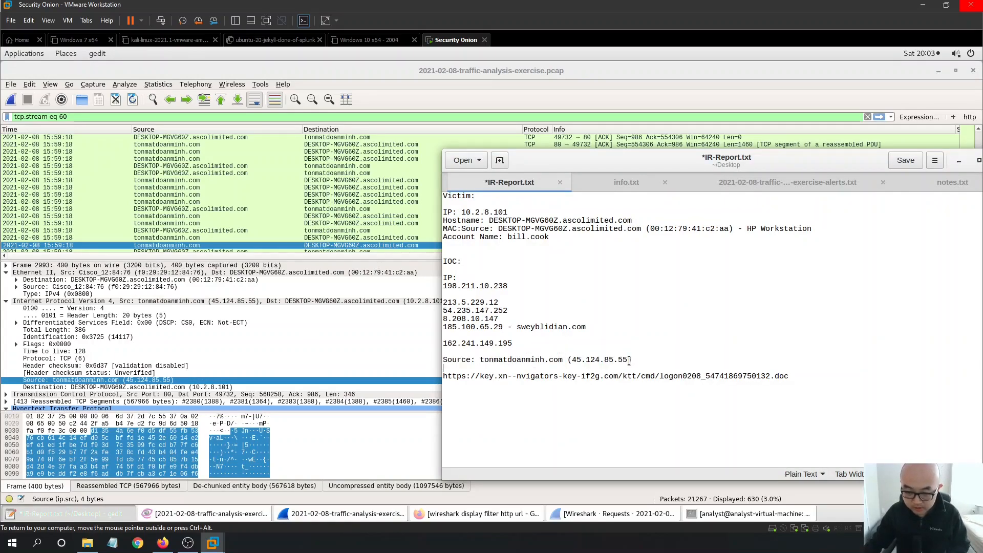
Rework the pasted source line to read "45.124.85.55 - tonmatdoanminh.com" and save the report.
shift+click(576, 357)
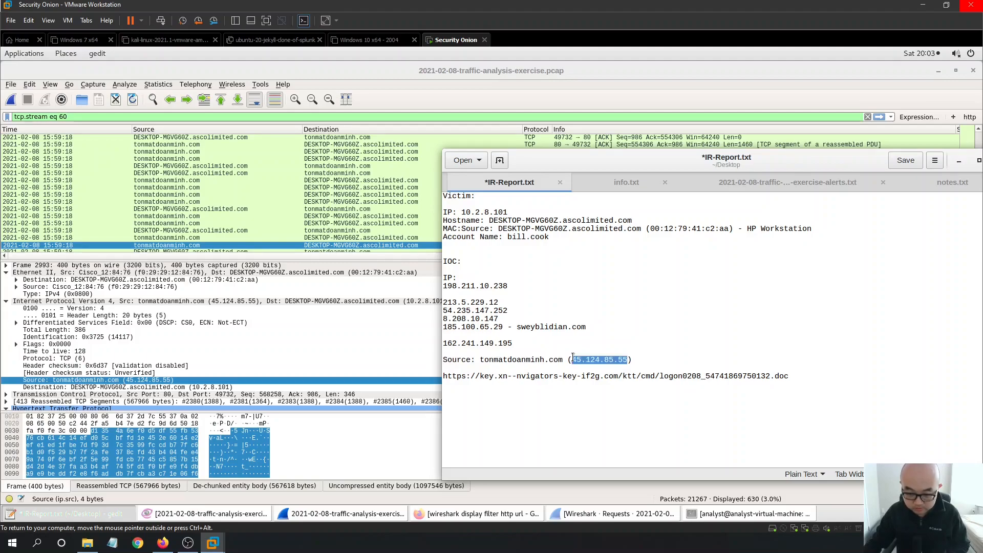
key(BackSpace)
drag(479, 358, 445, 359)
key(ctrl+v)
text(-)
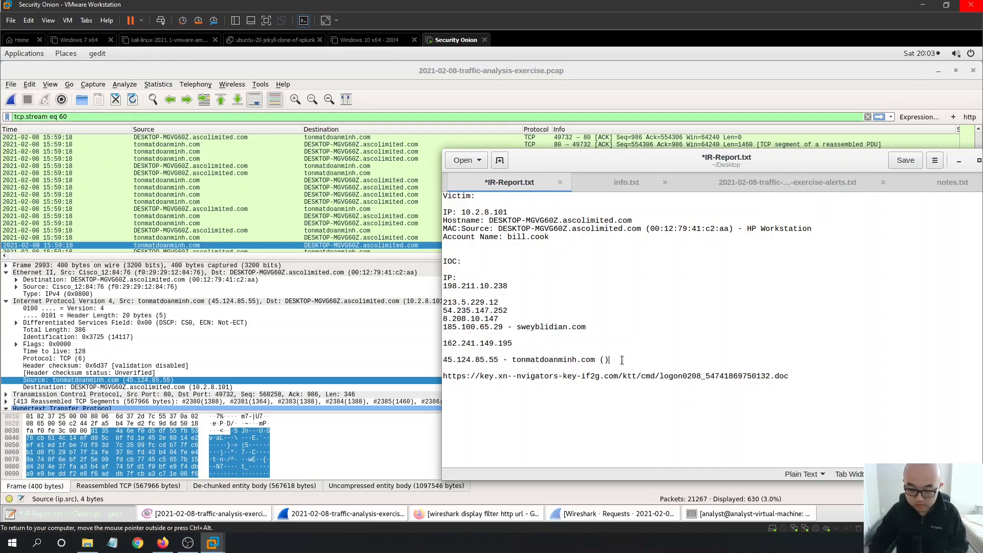
key(ctrl+s)
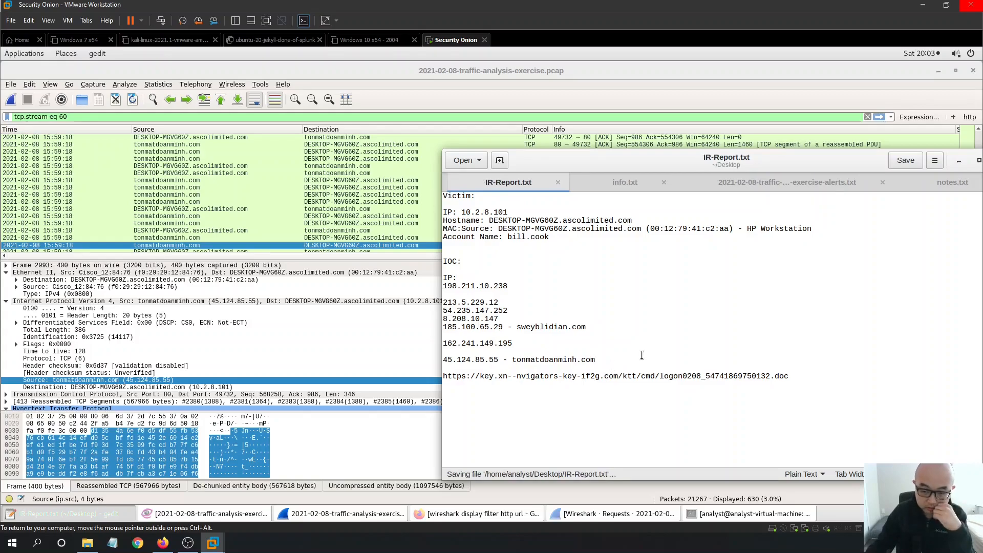
Format the .doc URL as an indented dash item directly beneath the tonmatdoanminh.com line and save the report.
click(531, 364)
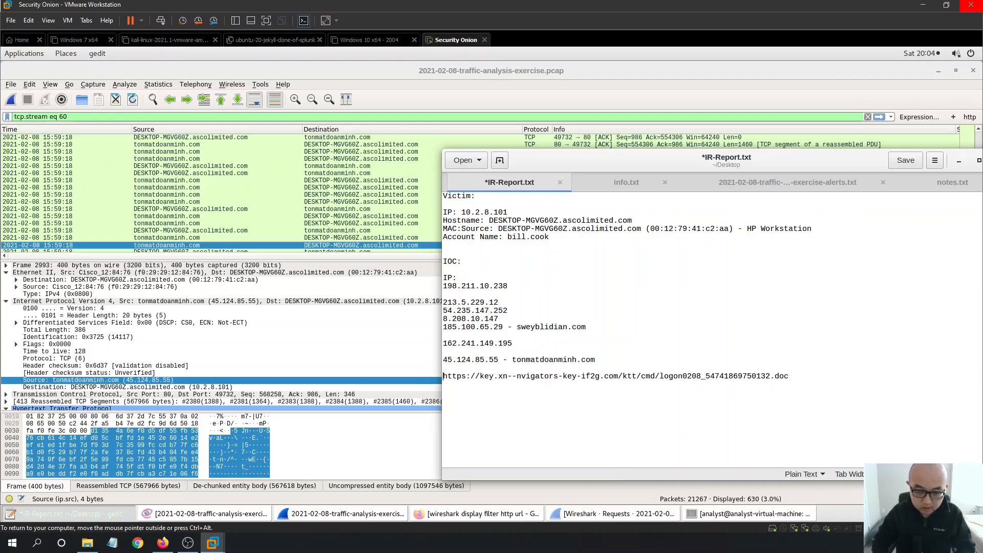
key(BackSpace)
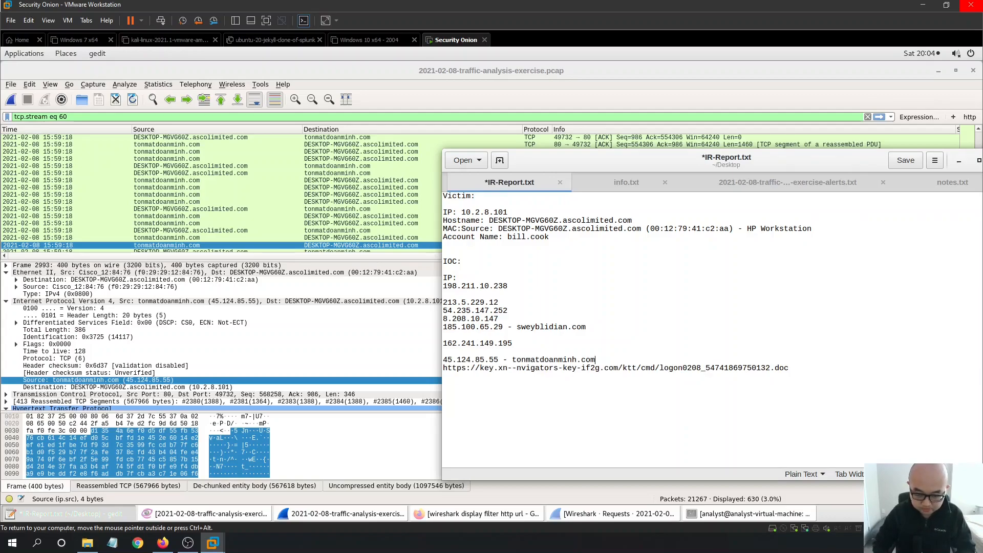
key(Return)
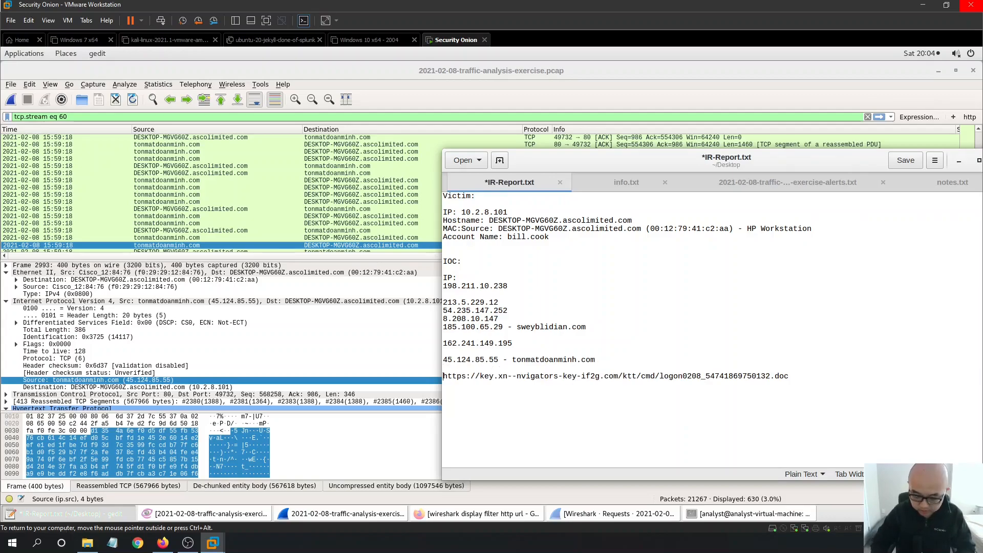
text(-)
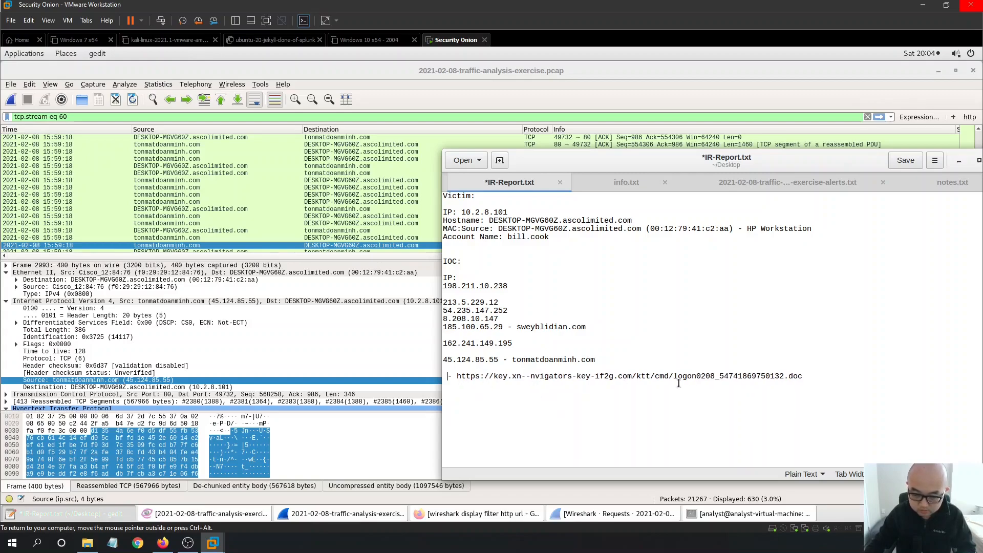
key(BackSpace)
key(BackSpace)
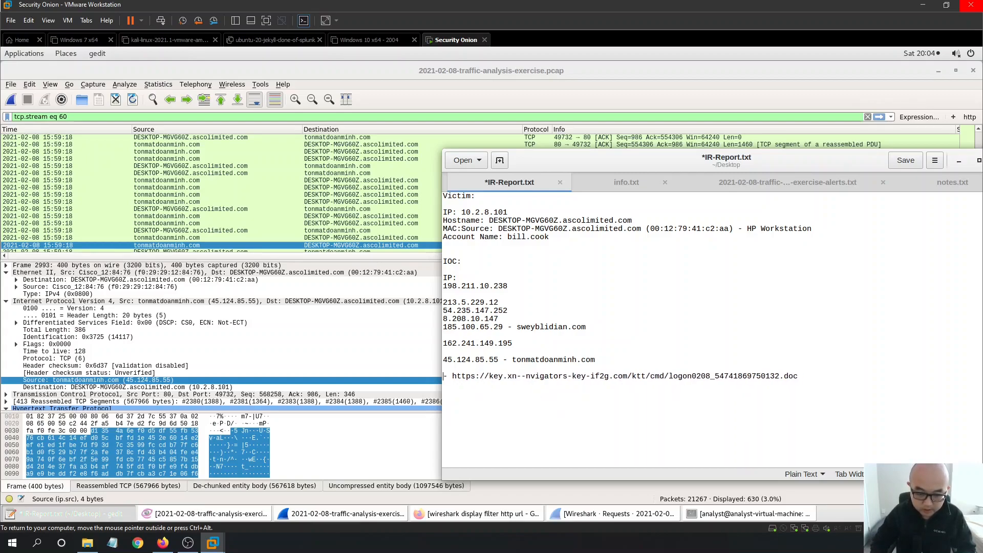
key(Tab)
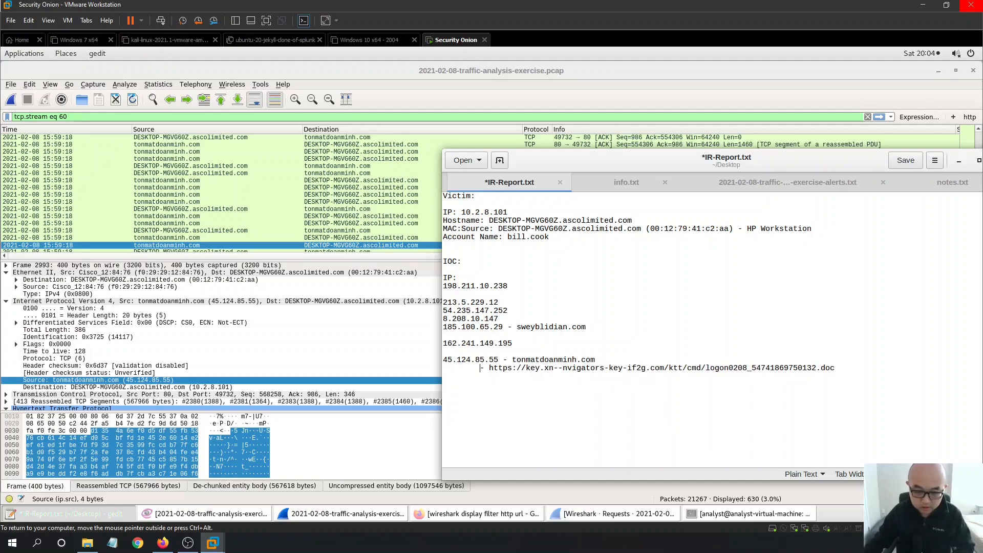
key(ctrl+s)
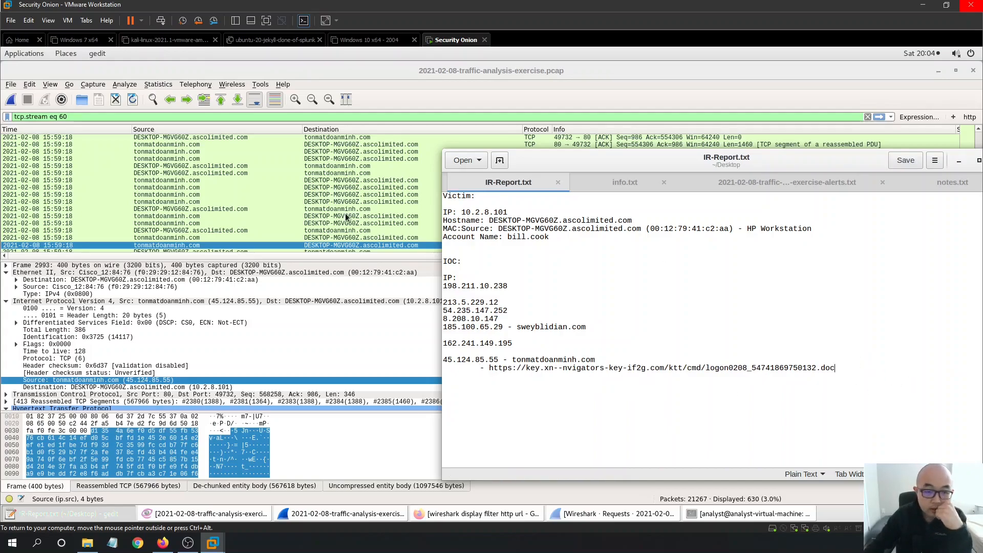
Filter the capture by http and select the GET /6lhjgfdghj.exe request to roanokemortgages.com.
click(361, 210)
scroll(411, 196, up, 3)
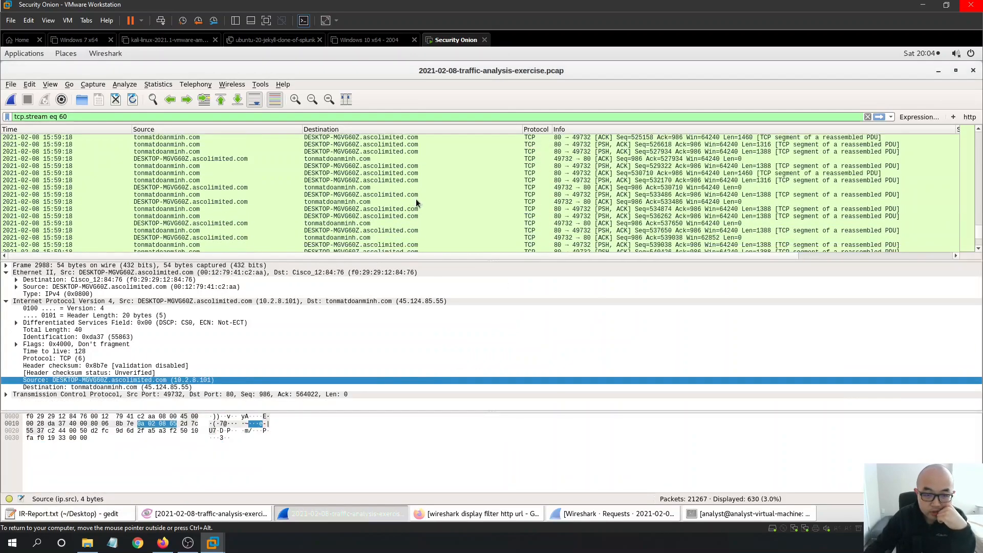
click(970, 117)
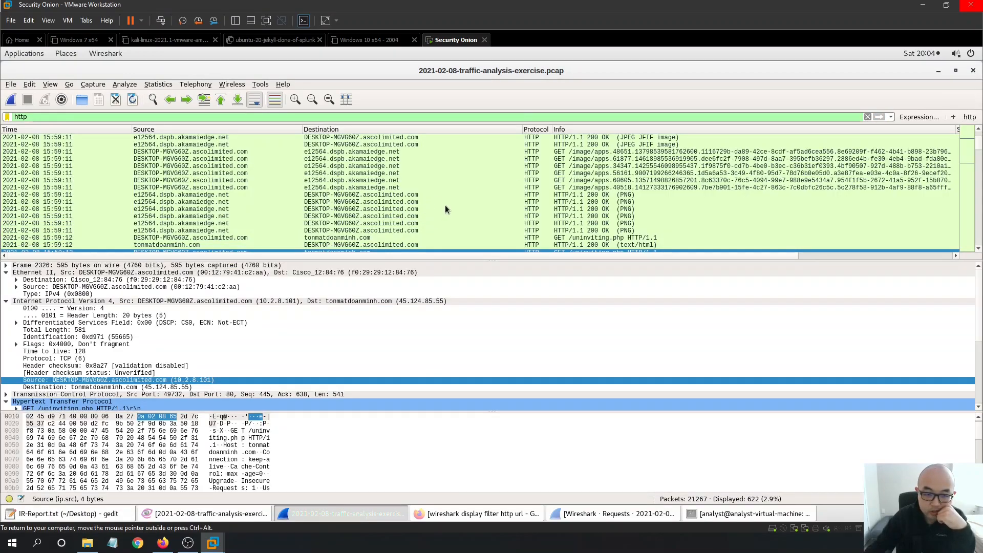
scroll(448, 207, up, 3)
scroll(449, 206, down, 5)
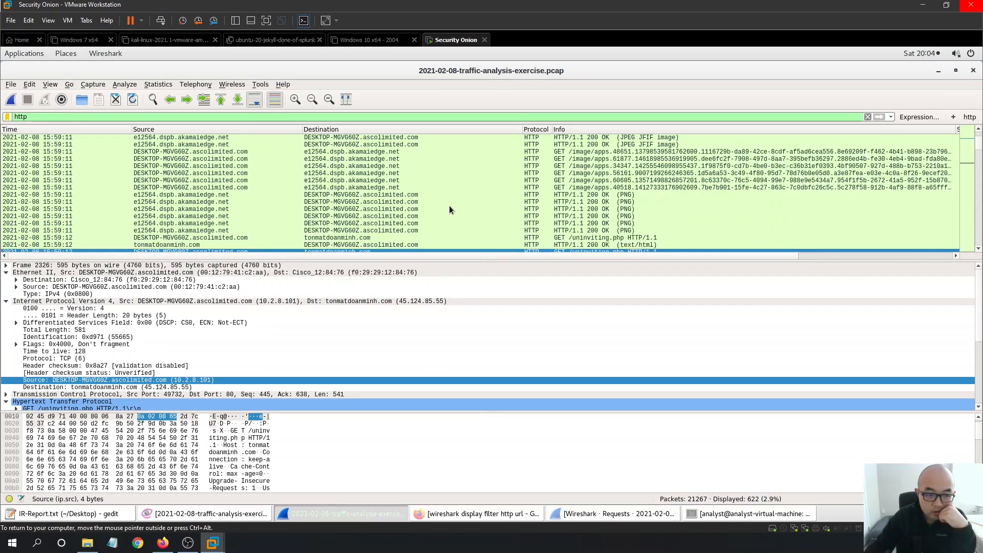
click(359, 239)
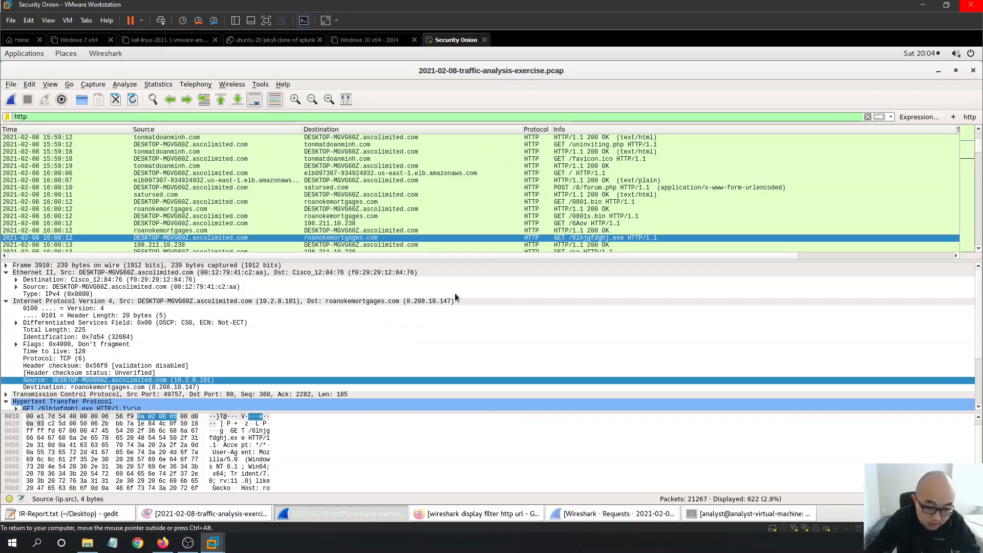
Copy the selected packet's destination field, roanokemortgages.com (8.208.10.147), and paste it after a dash beside 8.208.10.147 in IR-Report.txt.
click(111, 514)
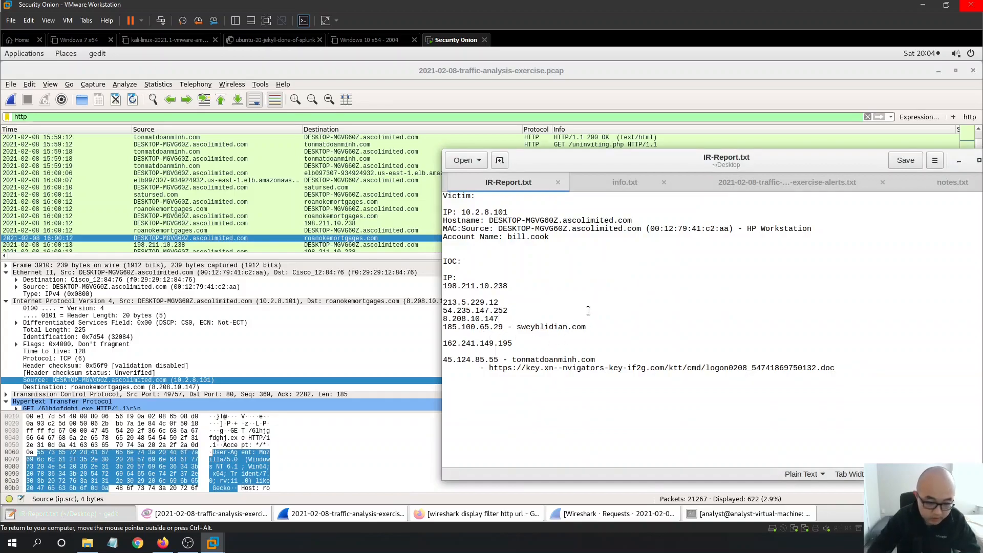
right_click(143, 381)
click(97, 384)
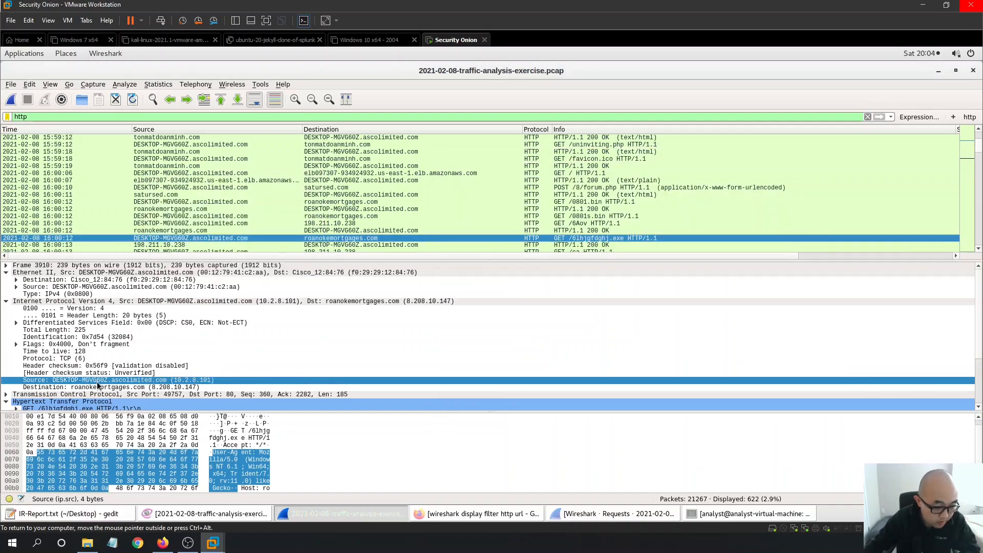
right_click(155, 390)
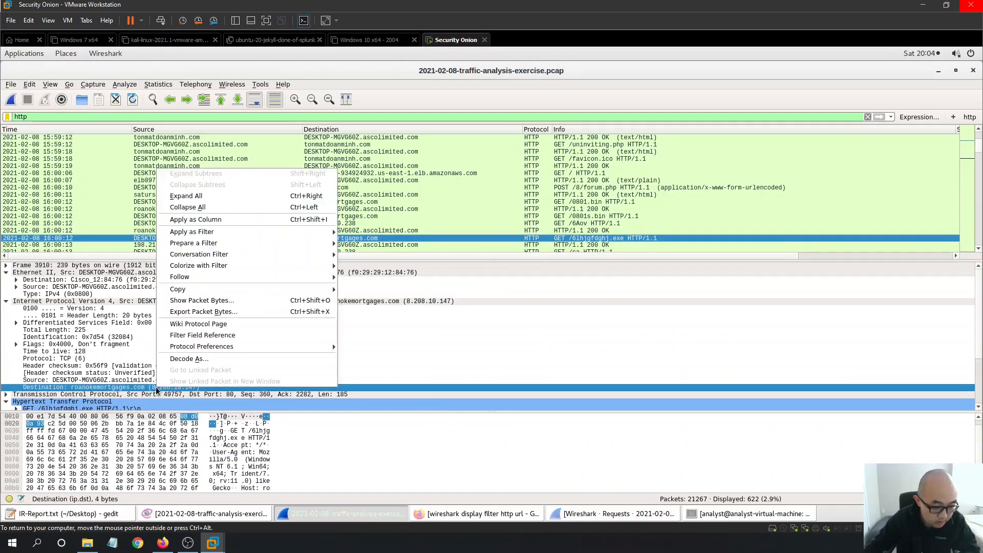
mouse_move(208, 291)
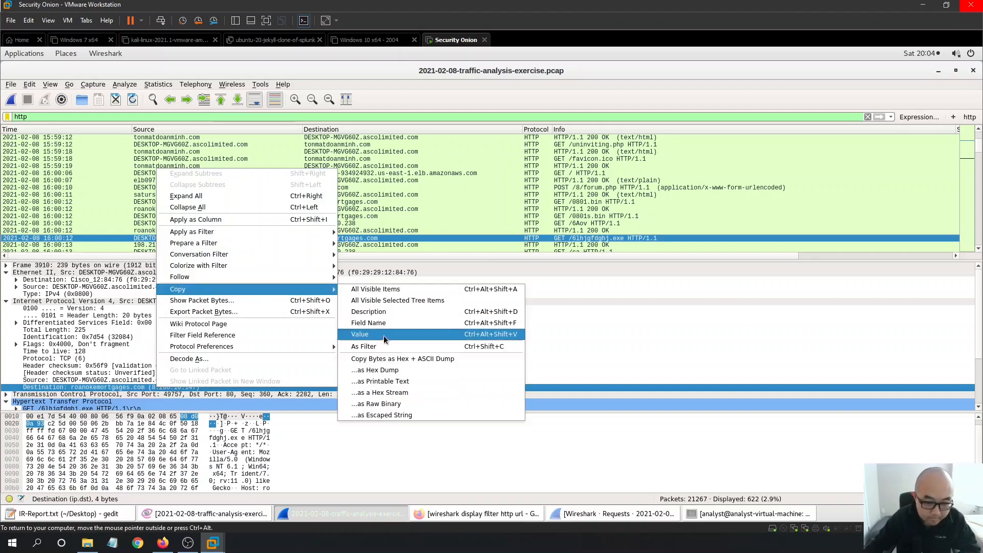
click(394, 301)
click(93, 513)
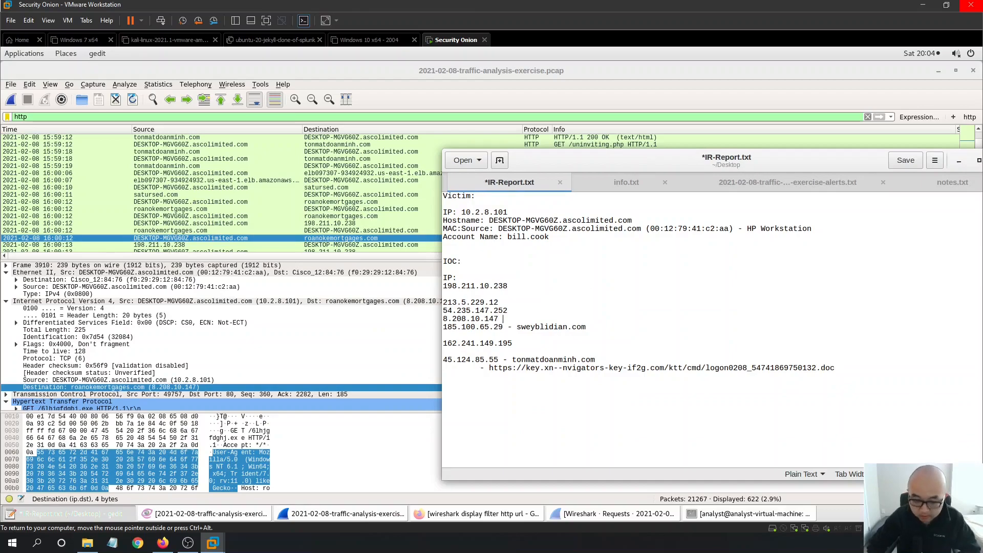
right_click(547, 321)
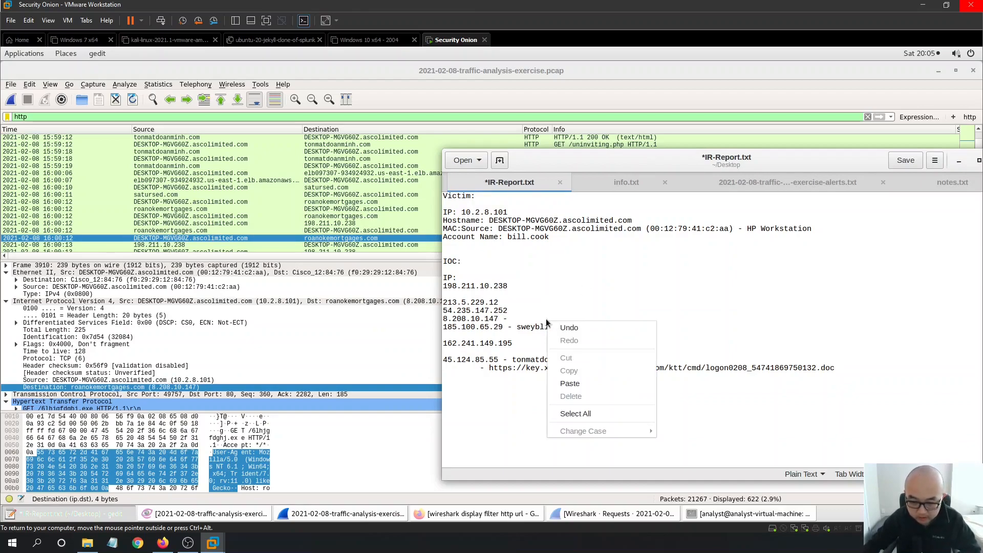
click(613, 384)
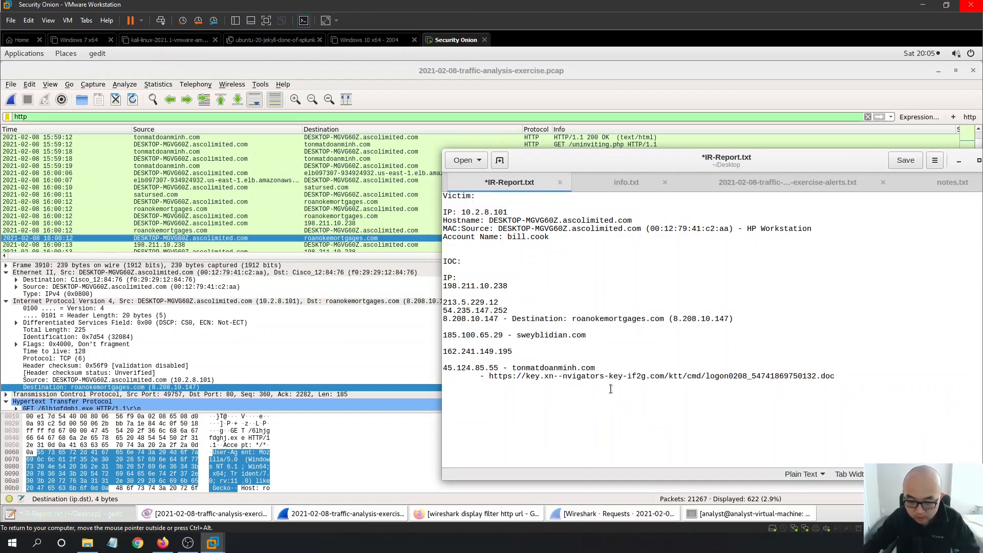
Trim the pasted destination text so the line reads "8.208.10.147 - roanokemortgages.com" and save the report.
drag(572, 319, 514, 316)
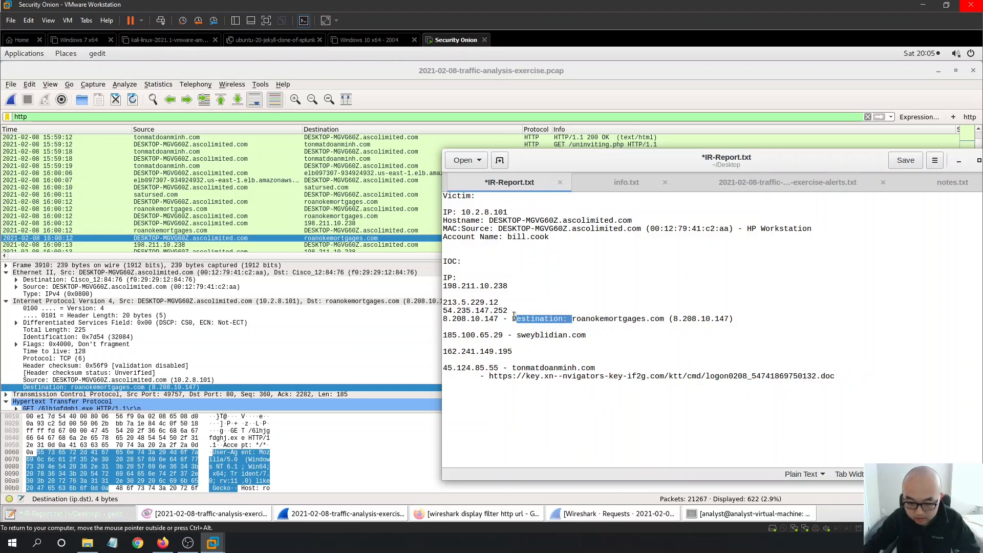
key(BackSpace)
drag(683, 318, 608, 318)
key(BackSpace)
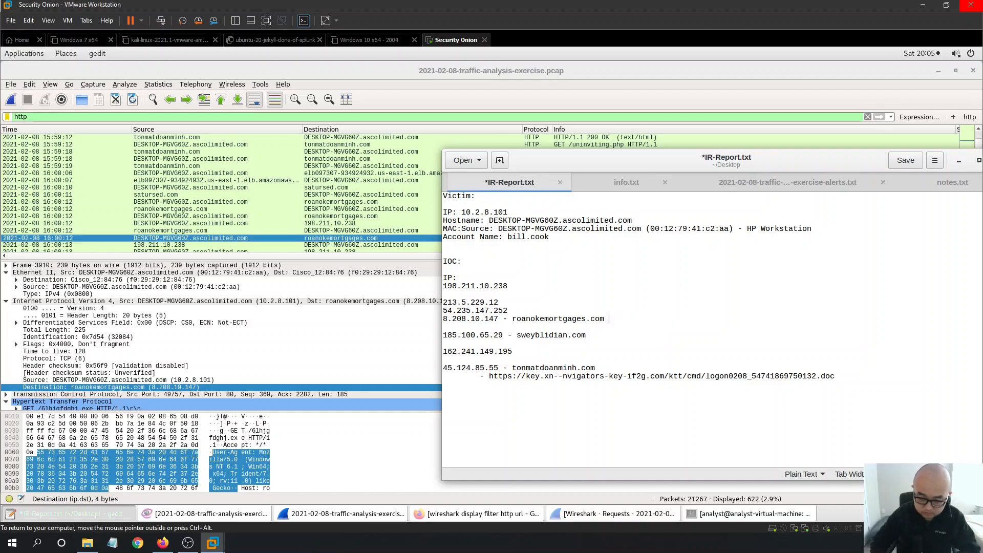
key(ctrl+s)
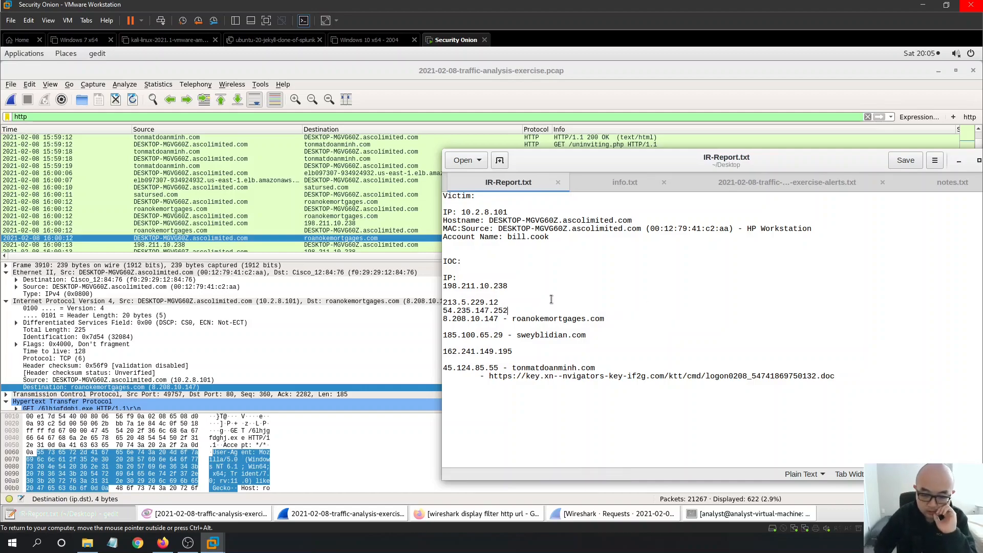
Insert blank lines after 54.235.147.252 and 213.5.229.12 in the IOC list to separate the entries, and save the report.
key(Return)
key(ctrl+s)
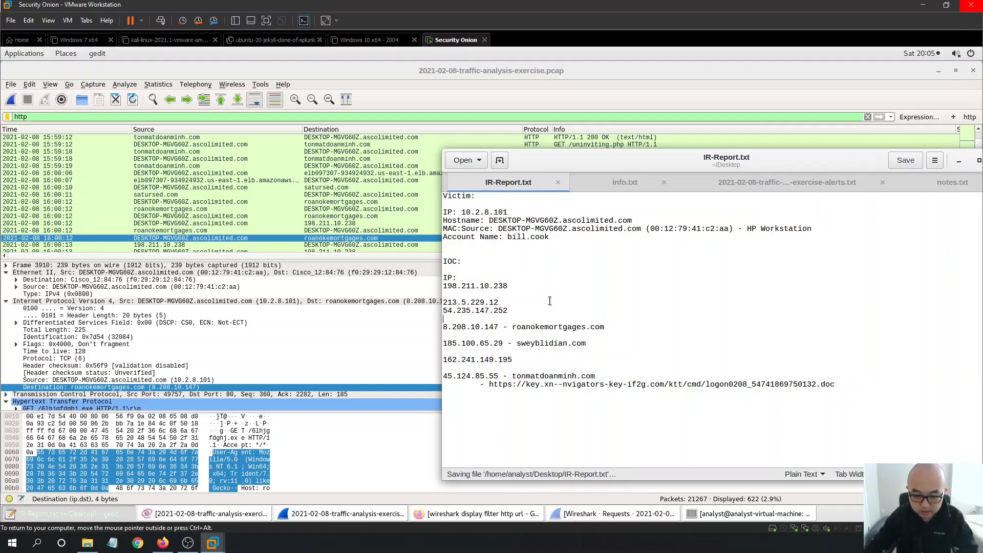
click(552, 301)
key(Return)
key(ctrl+s)
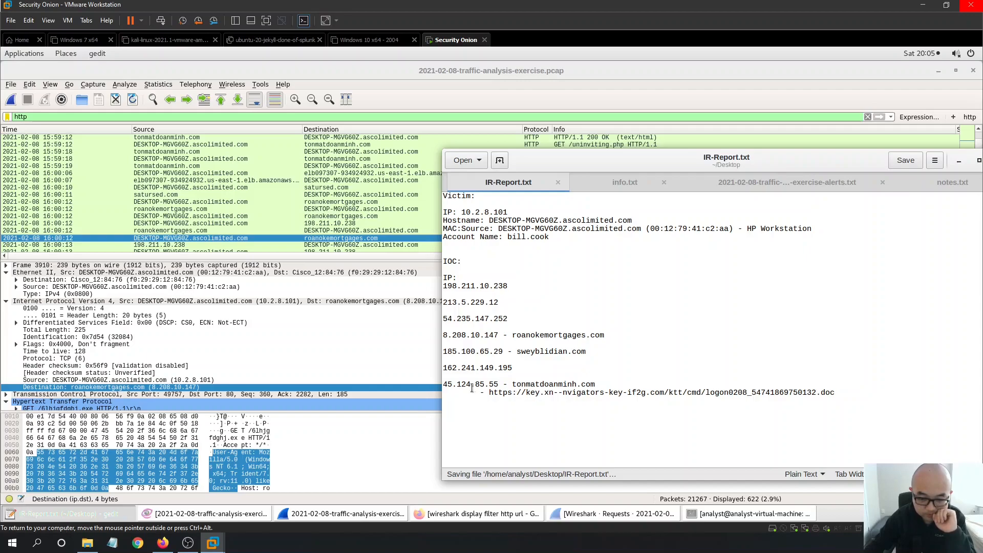
Open the capture's conversation statistics, show the IPv4 conversations and sort them by Address B in ascending order.
drag(512, 368, 439, 367)
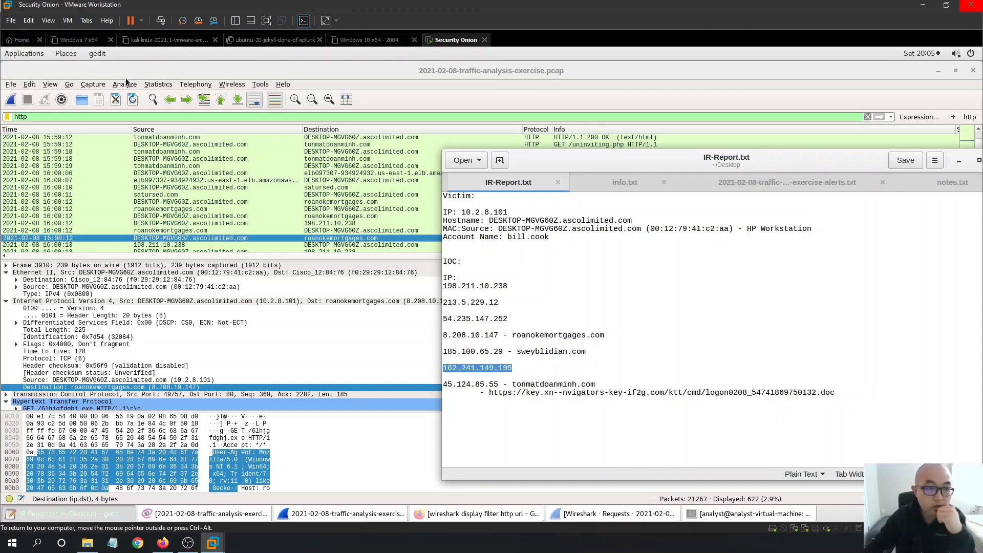
click(199, 72)
click(153, 85)
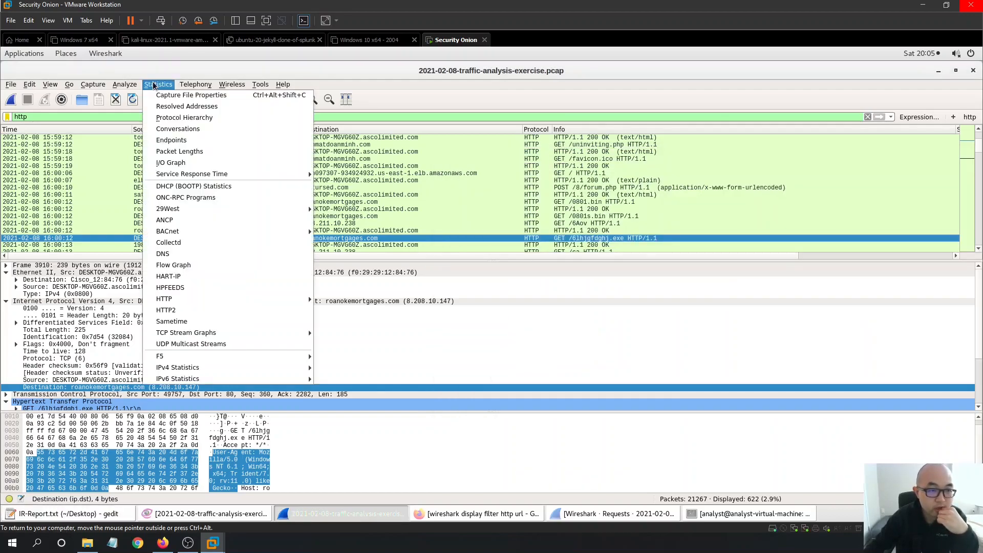
click(199, 131)
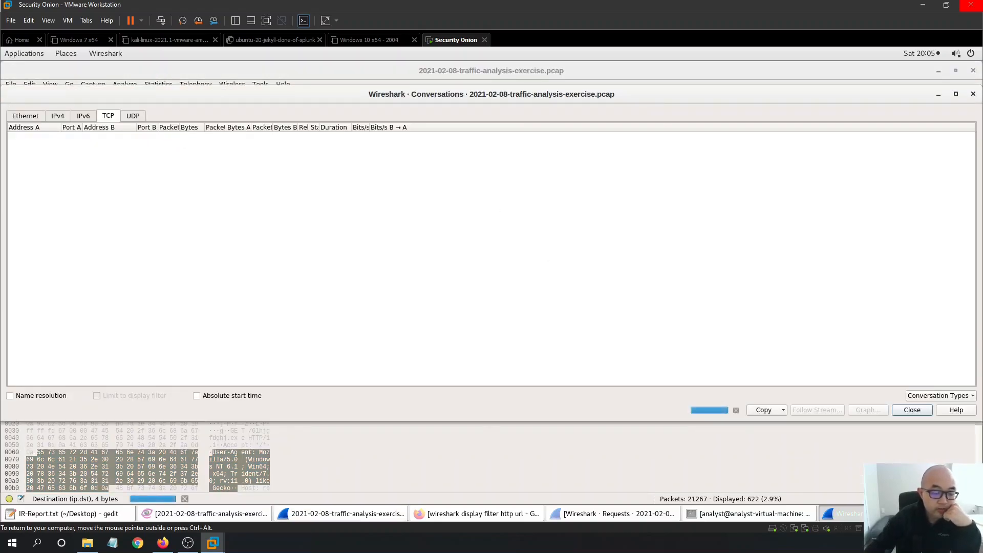
drag(233, 96, 385, 138)
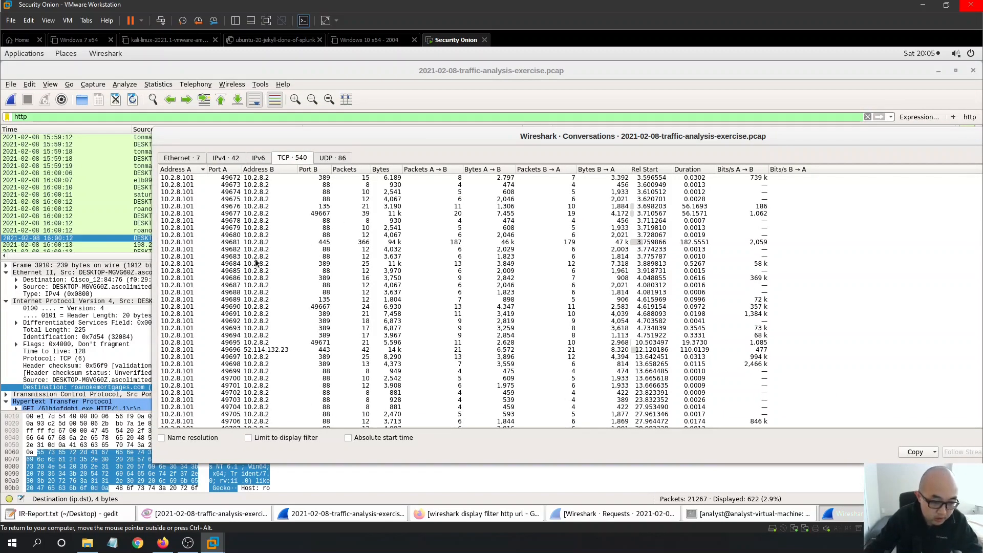
click(227, 159)
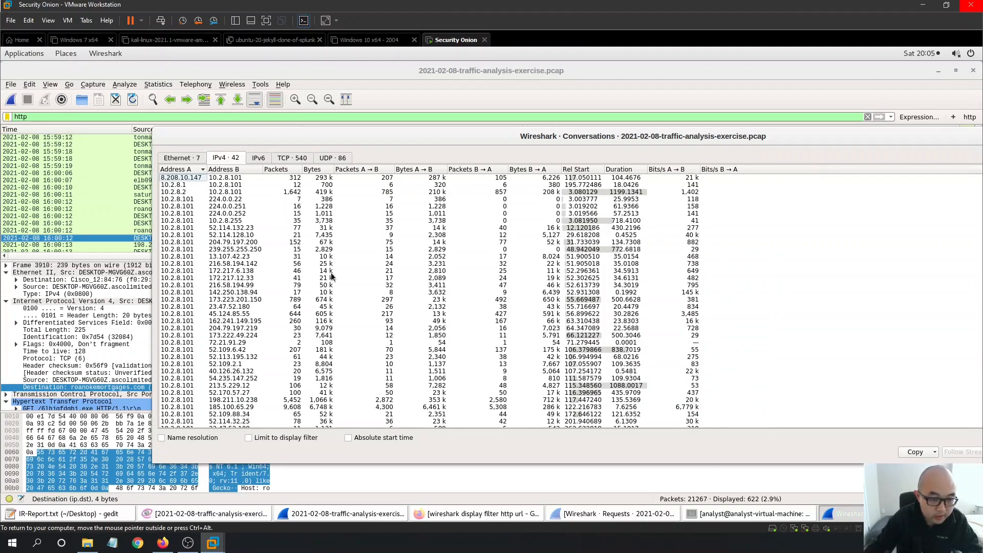
click(219, 170)
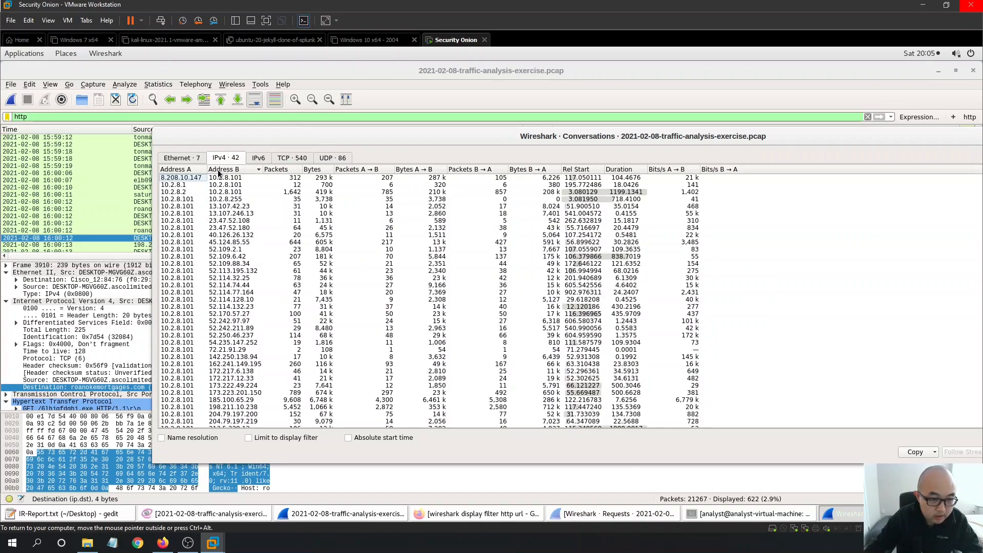
click(238, 170)
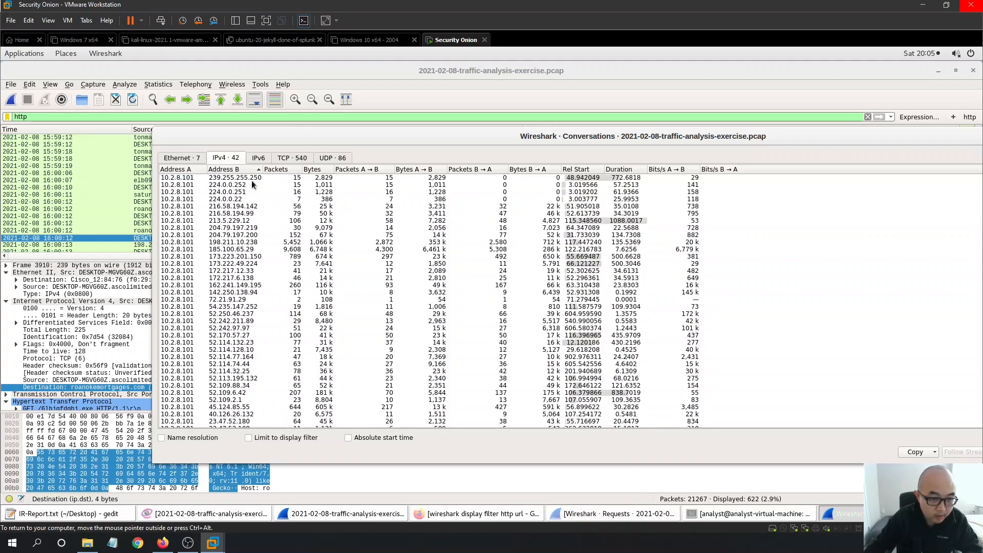
click(246, 170)
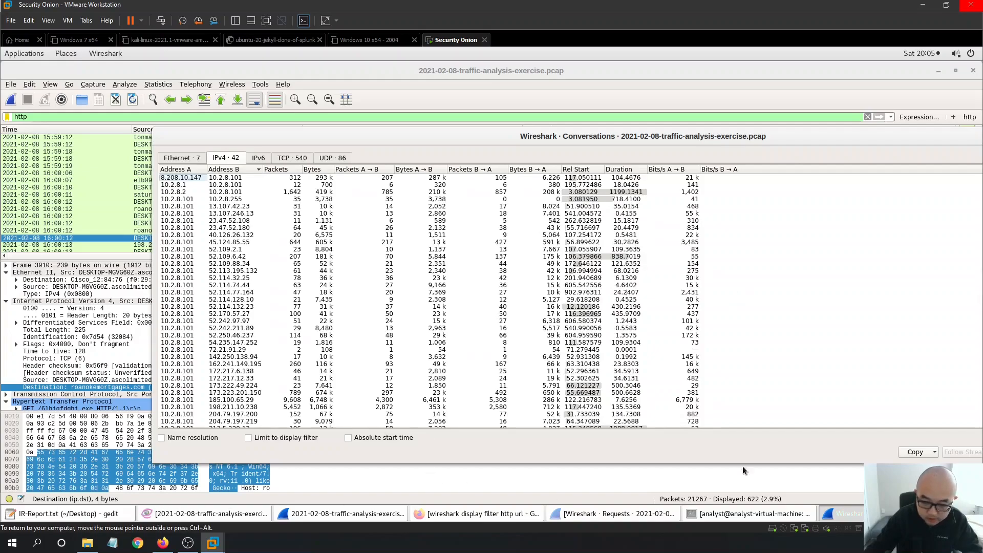
Filter the capture to the conversation between 10.2.8.101 and the reported address 213.5.229.12, using its entry in the IPv4 conversations.
click(57, 512)
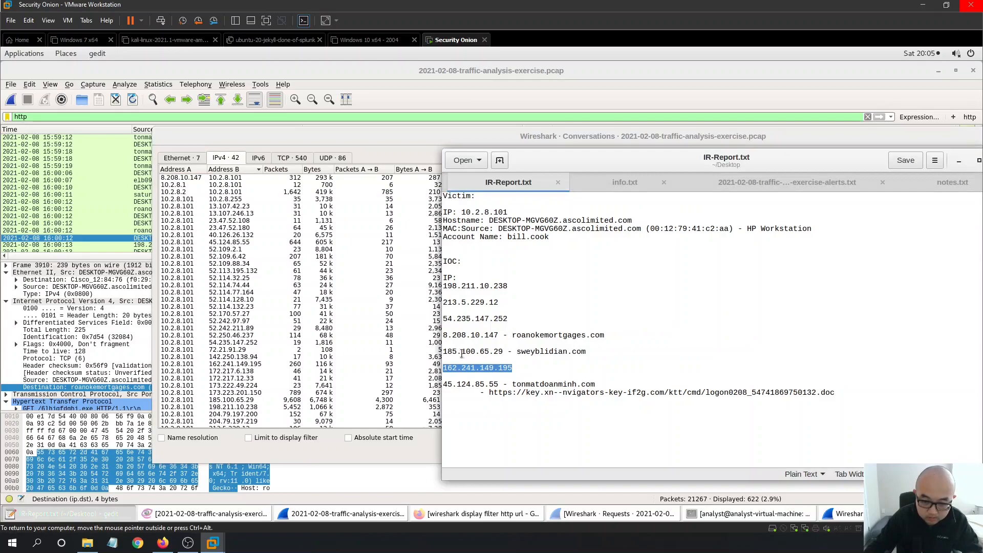
drag(505, 307, 437, 303)
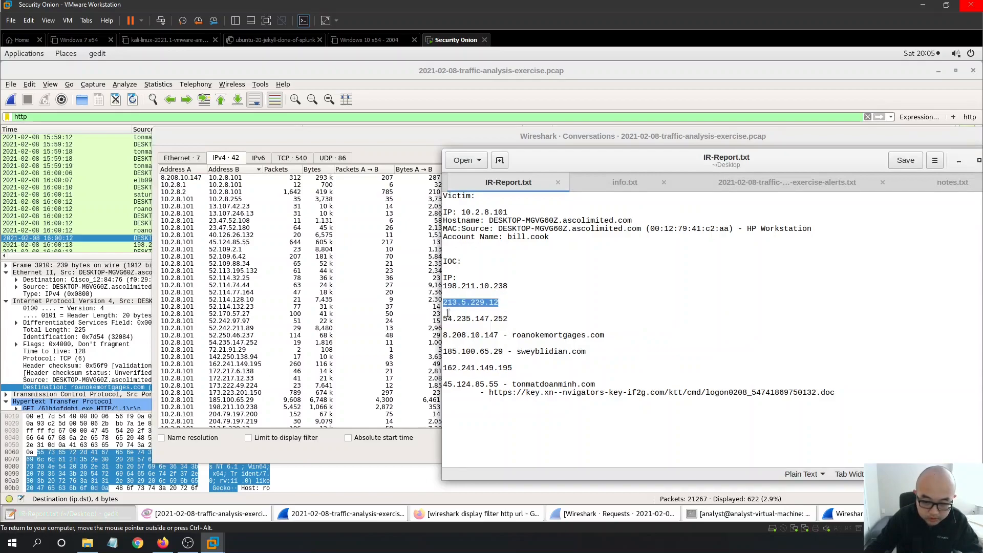
click(258, 390)
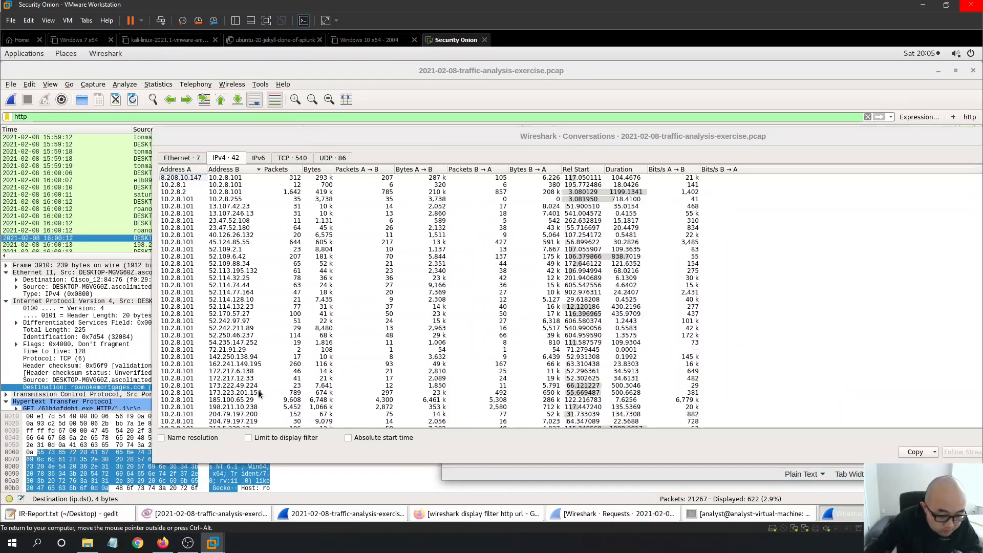
scroll(258, 391, down, 3)
click(240, 378)
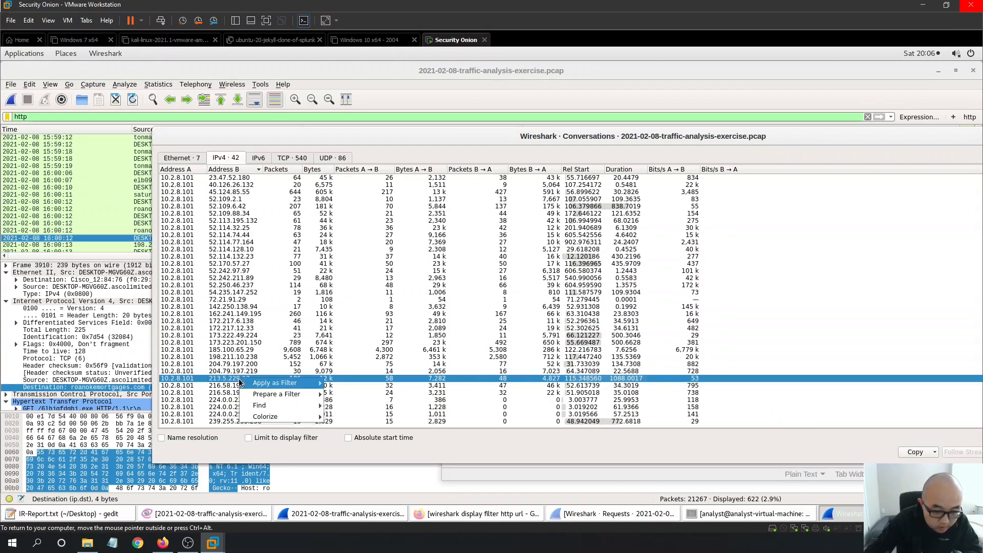
right_click(240, 379)
mouse_move(266, 394)
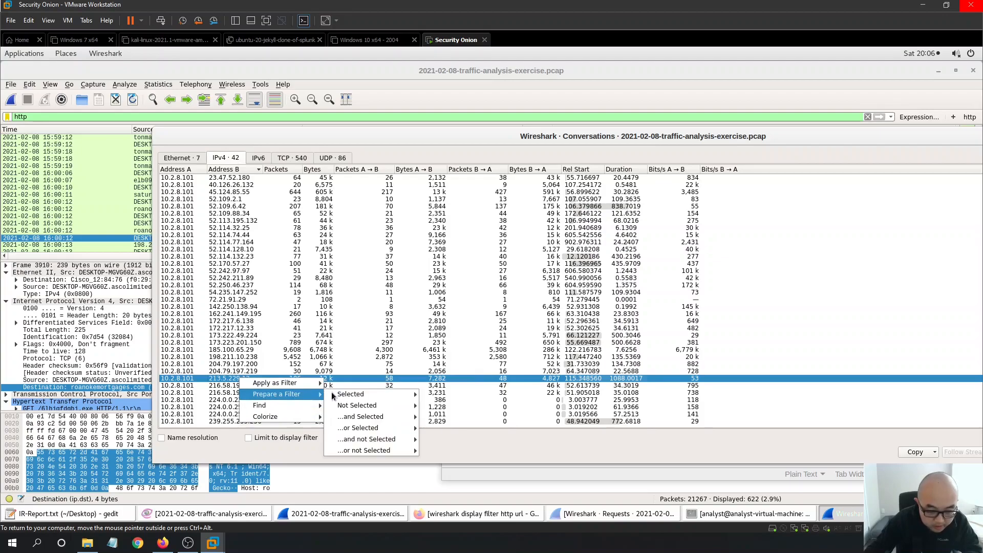
mouse_move(361, 394)
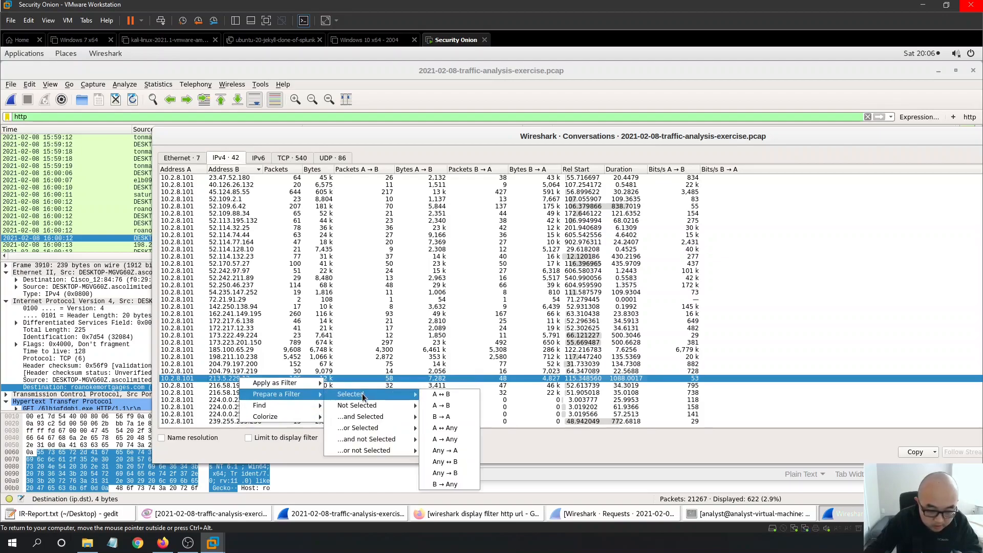
click(450, 395)
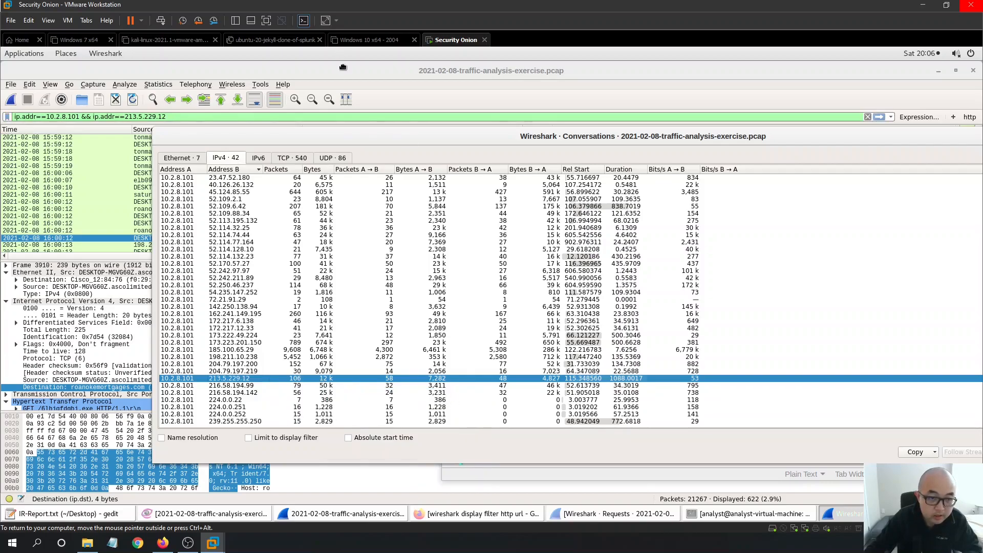
click(343, 67)
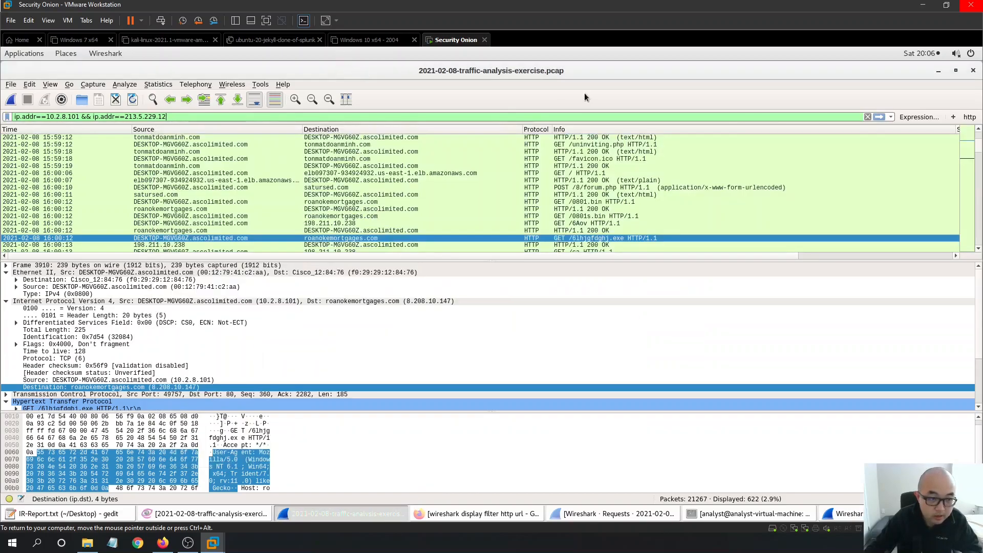
click(879, 118)
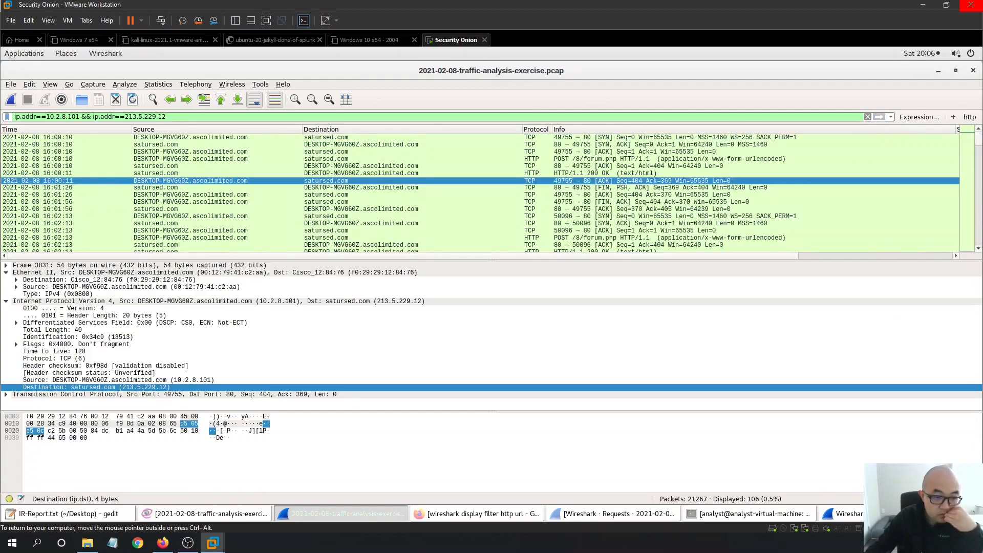
Examine the filtered packets and the first SYN packet's destination for the host name behind 213.5.229.12, and return to IR-Report.txt.
scroll(374, 183, down, 2)
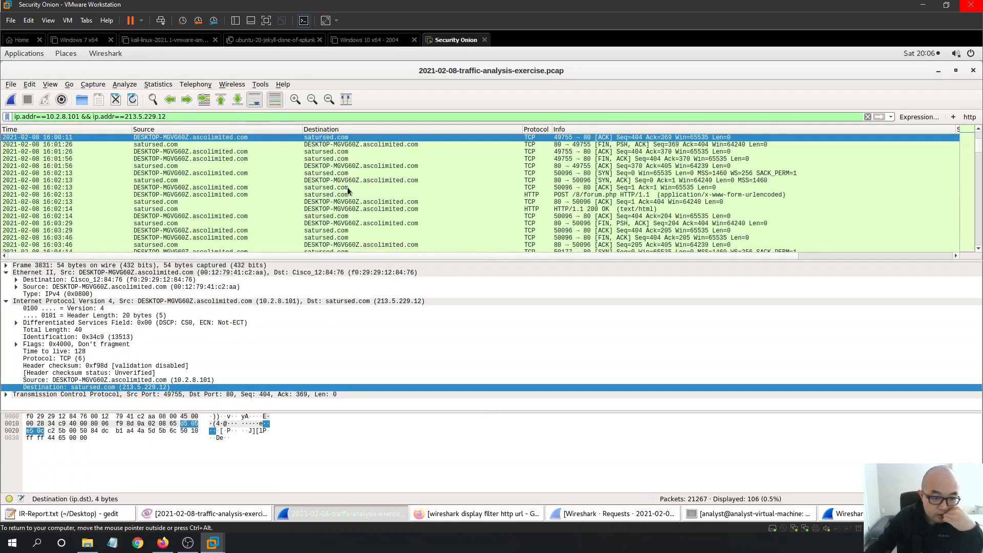
scroll(512, 215, up, 2)
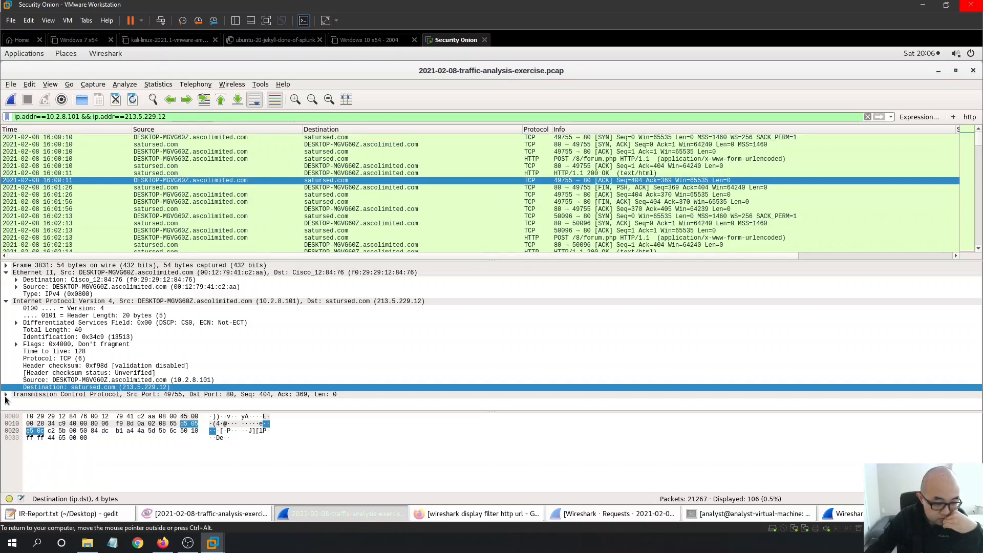
click(6, 394)
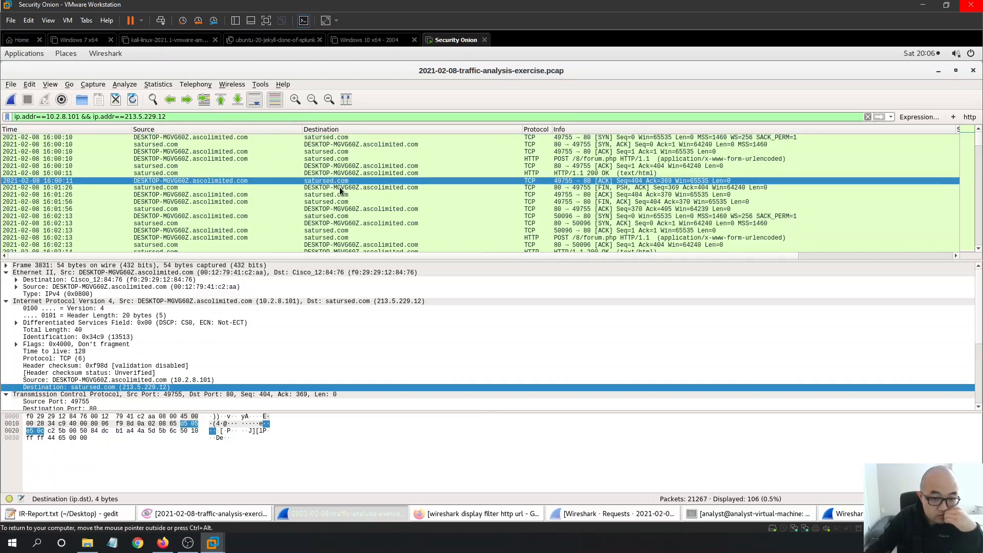
click(344, 150)
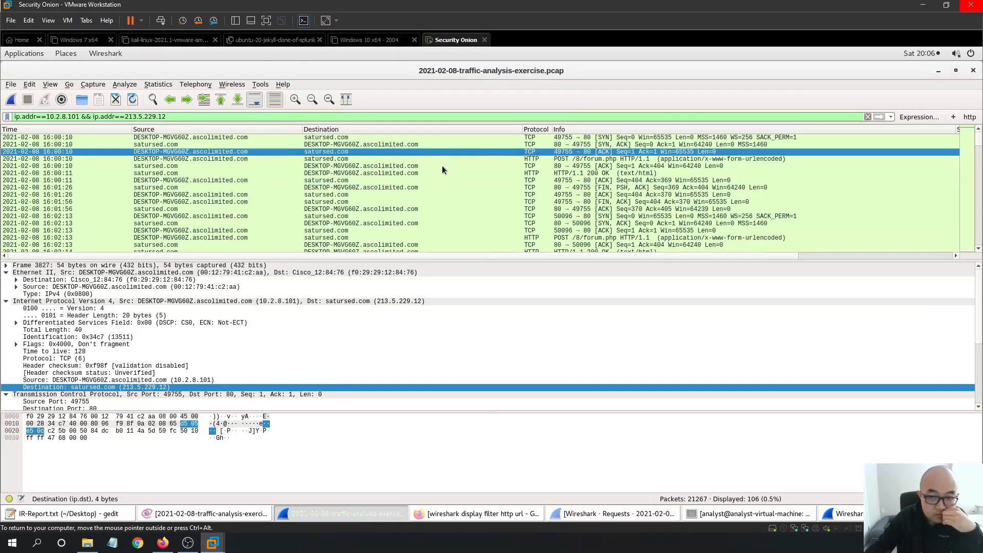
click(366, 138)
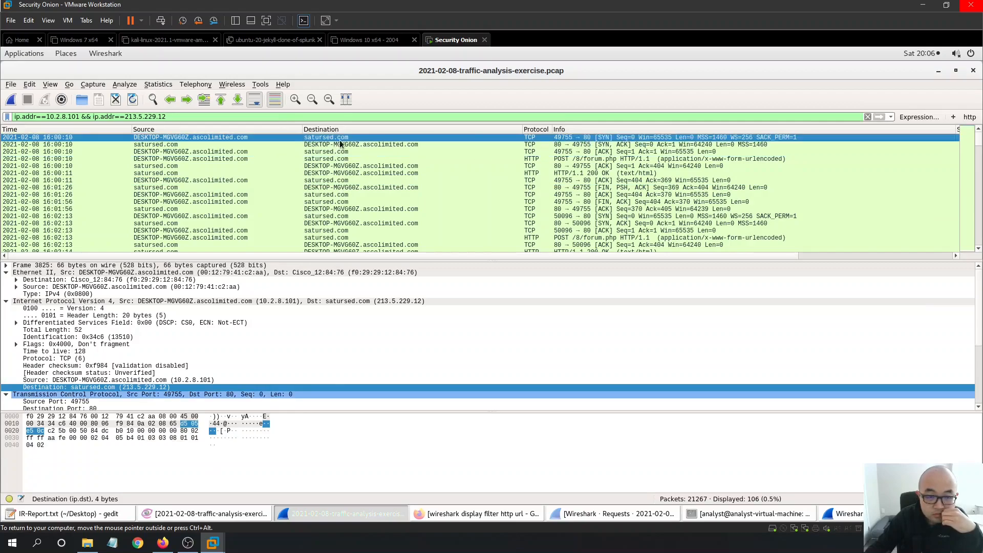
click(94, 511)
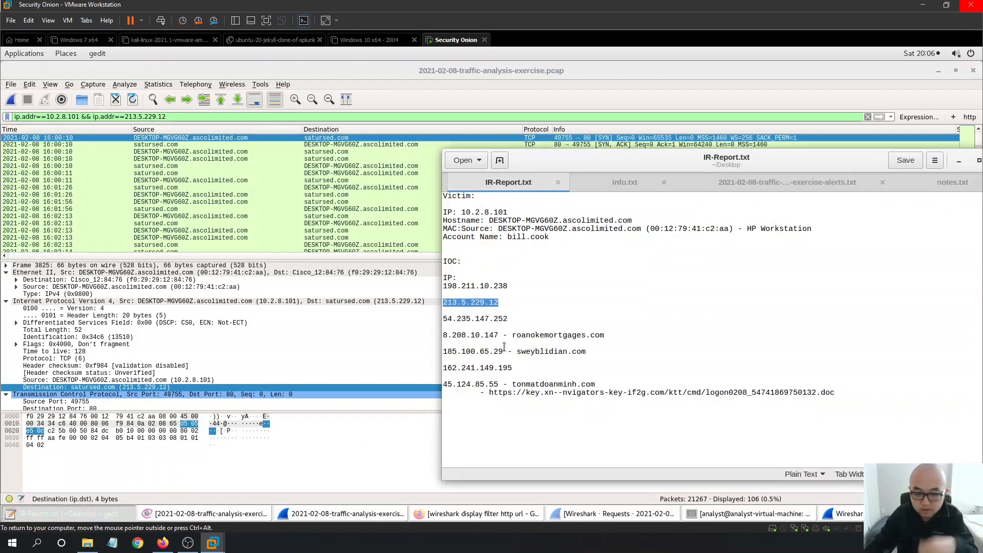
Add the domain satursed.com after 213.5.229.12 in the IOC list, separated by a dash, and save the report.
click(530, 302)
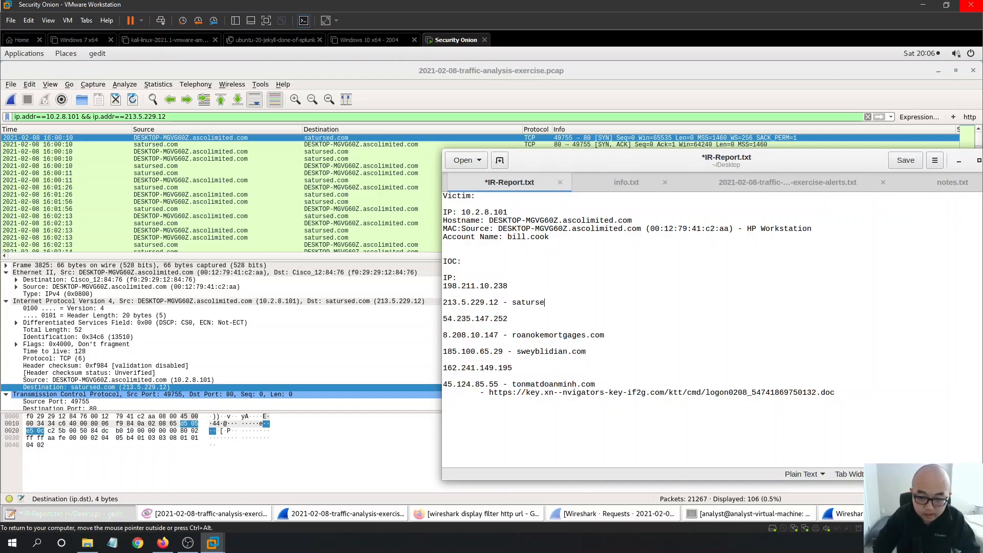
text(- satursed.com)
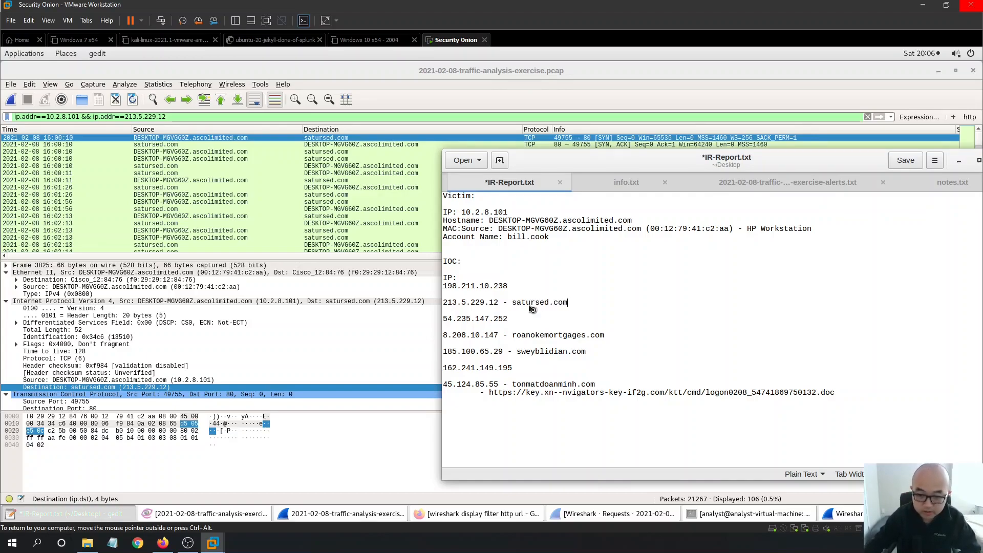
key(ctrl+s)
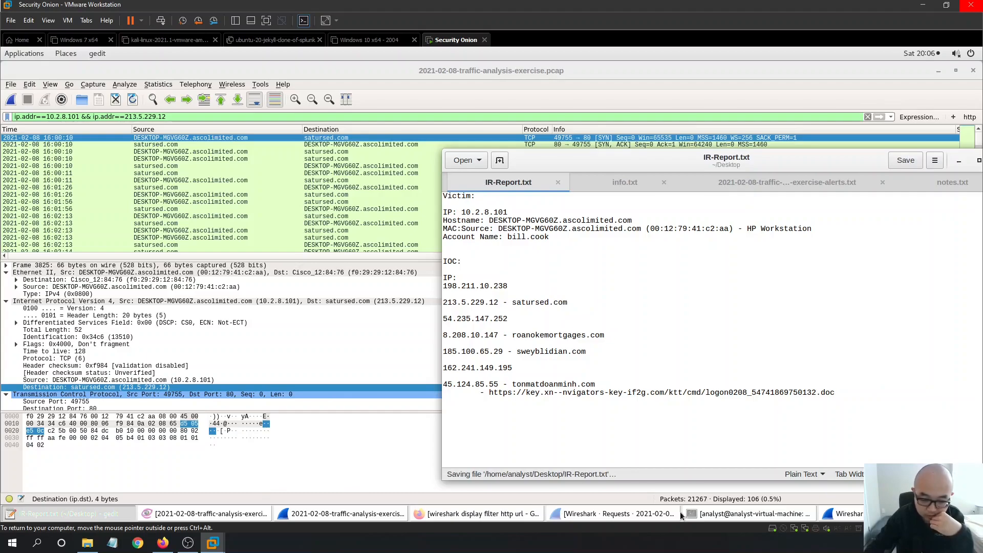
Filter the capture to the conversation between 10.2.8.101 and the reported address 54.235.147.252, using its entry in the IPv4 conversations.
click(224, 514)
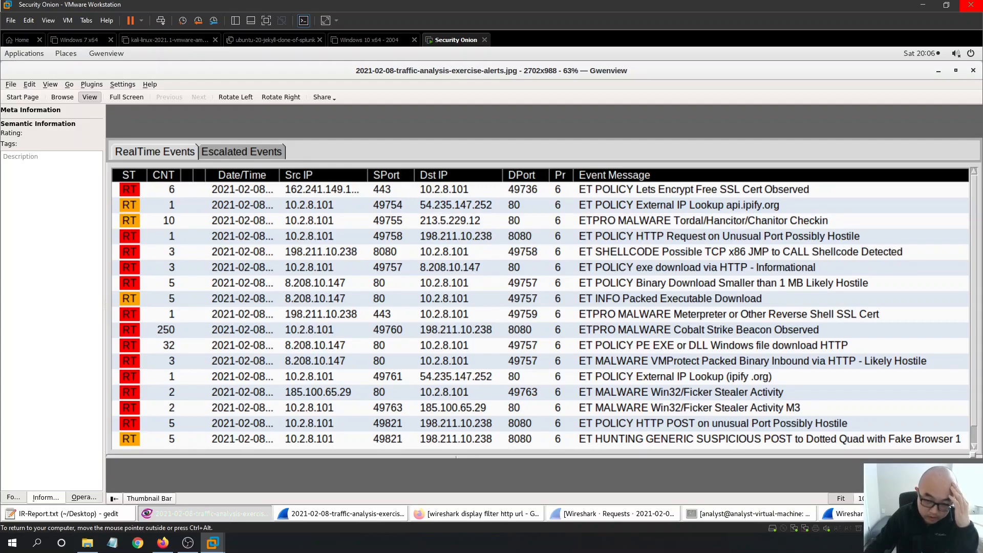
click(938, 70)
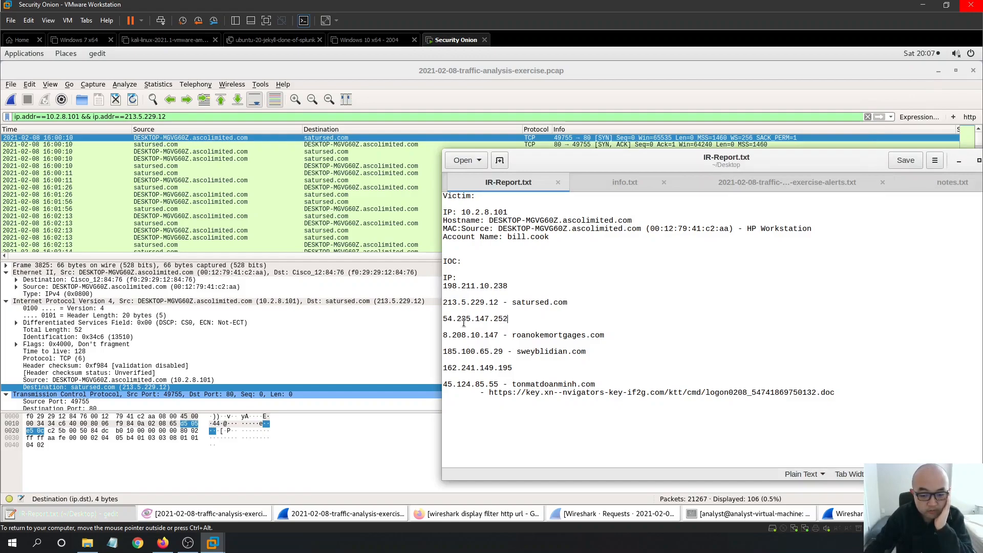
drag(508, 319, 442, 318)
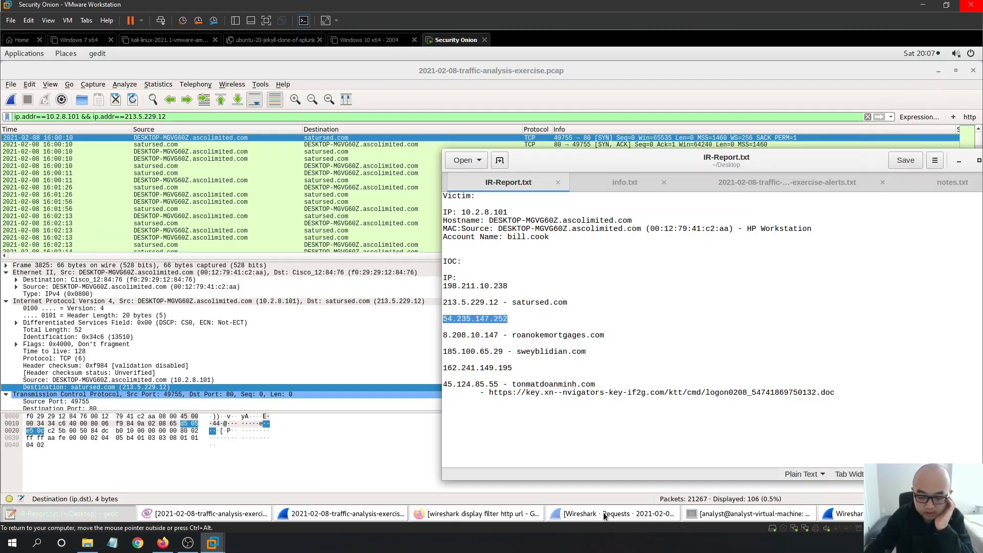
click(845, 514)
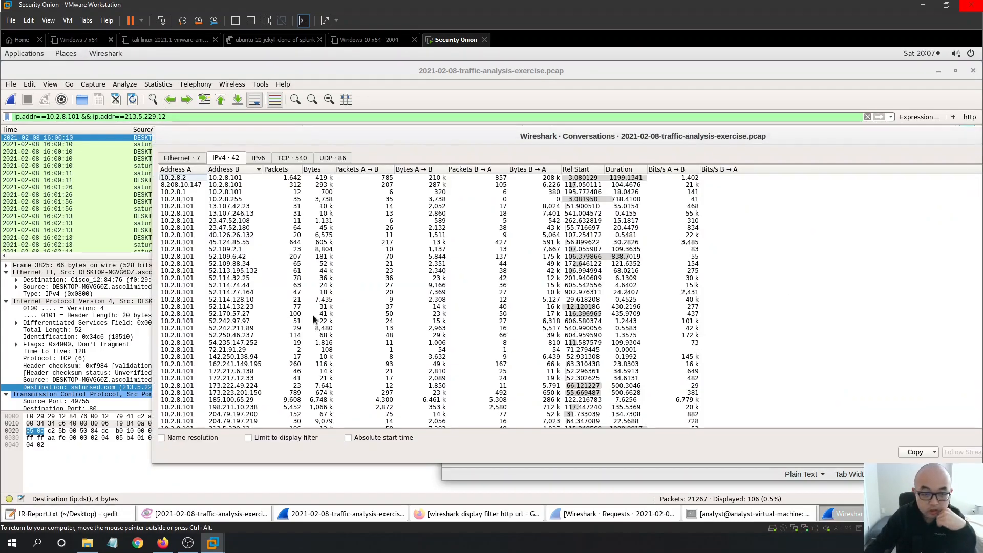
click(253, 343)
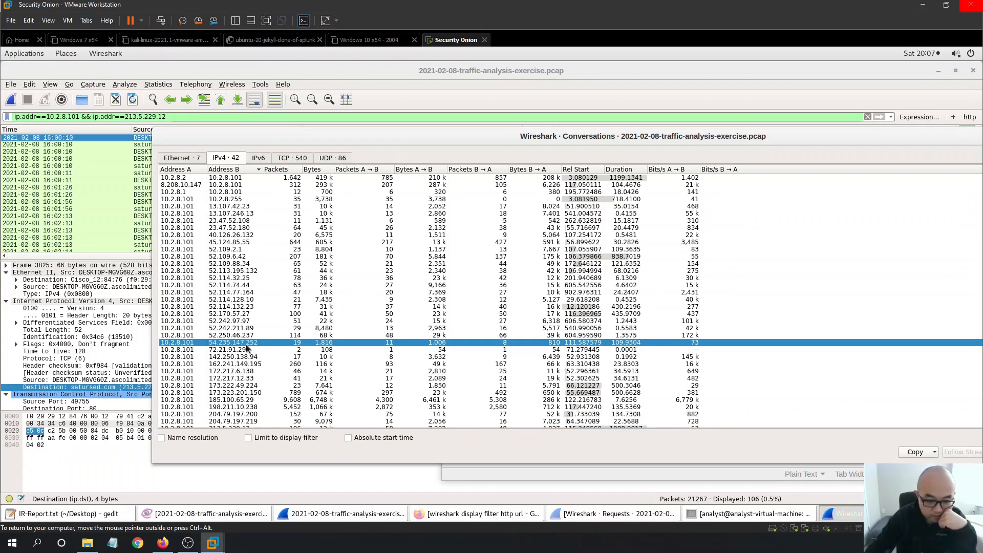
right_click(251, 344)
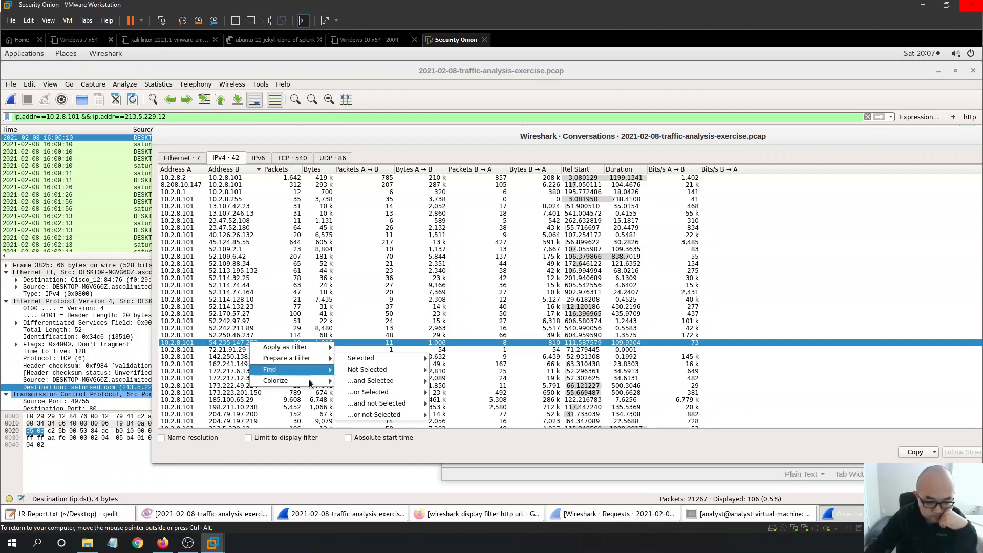
mouse_move(303, 347)
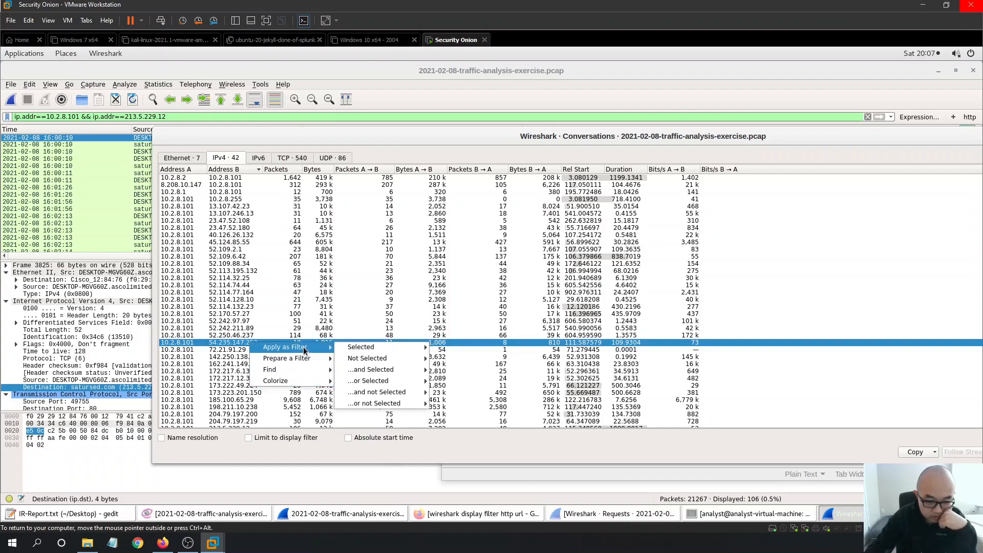
mouse_move(377, 348)
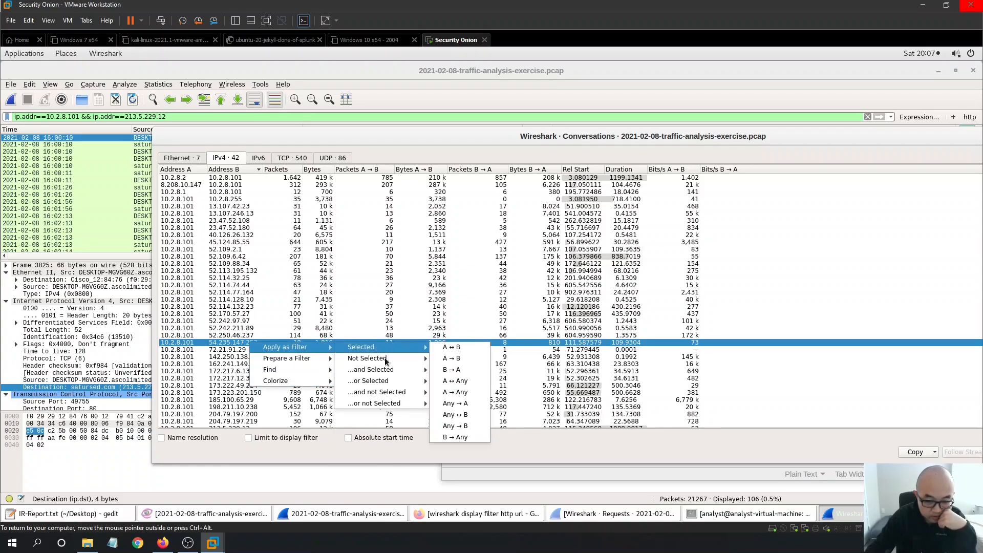
click(462, 347)
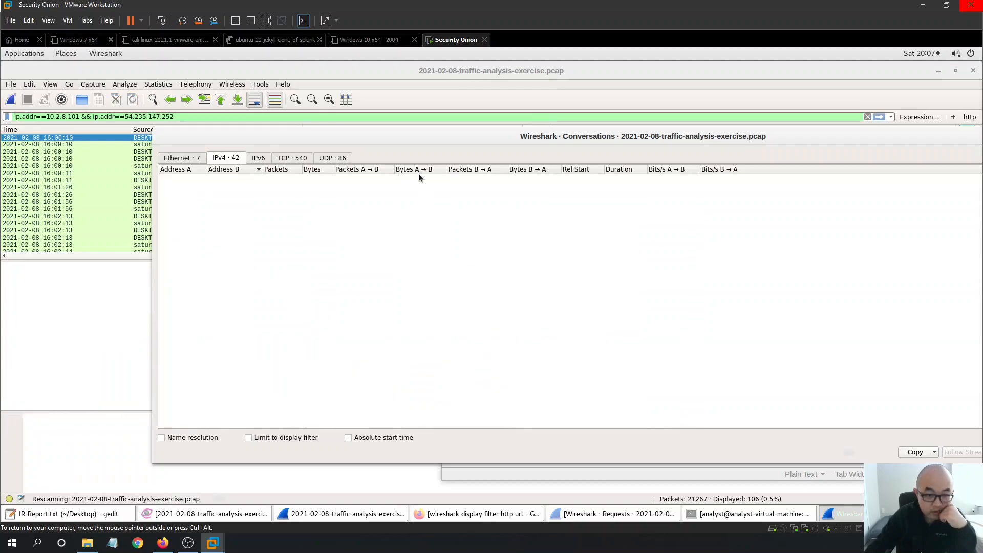
click(401, 71)
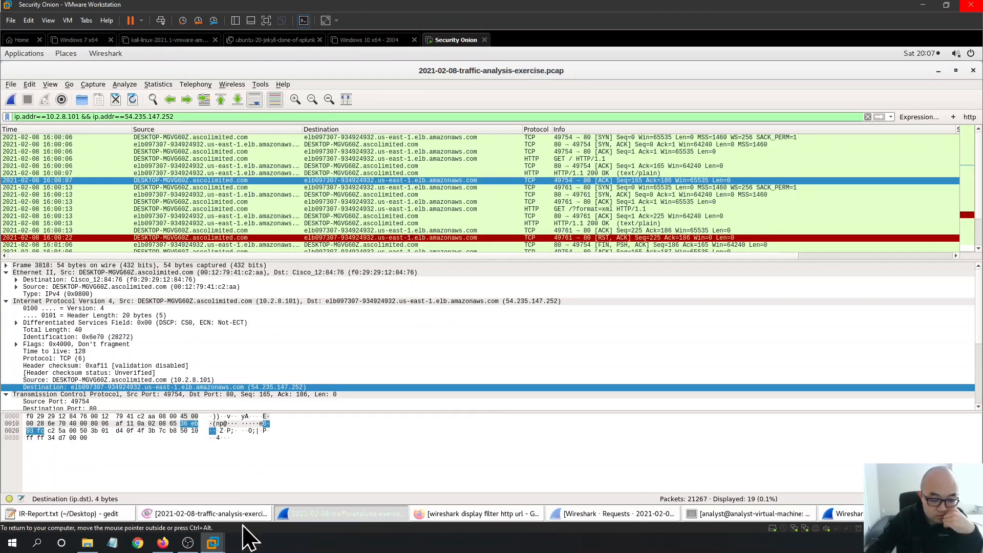
Check the reported address 54.235.147.252 against the event messages in the traffic-analysis alerts image.
click(96, 510)
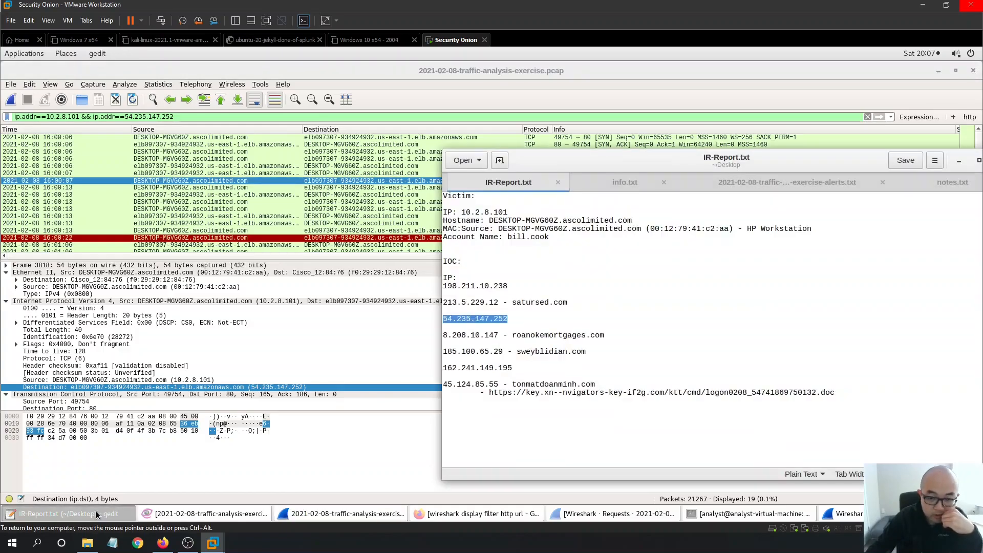
click(97, 511)
click(98, 515)
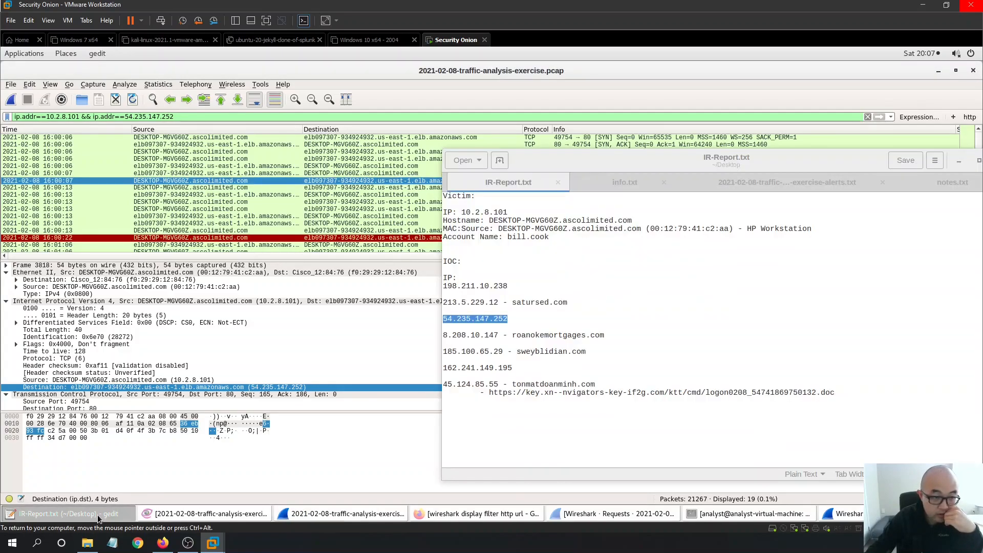
click(98, 519)
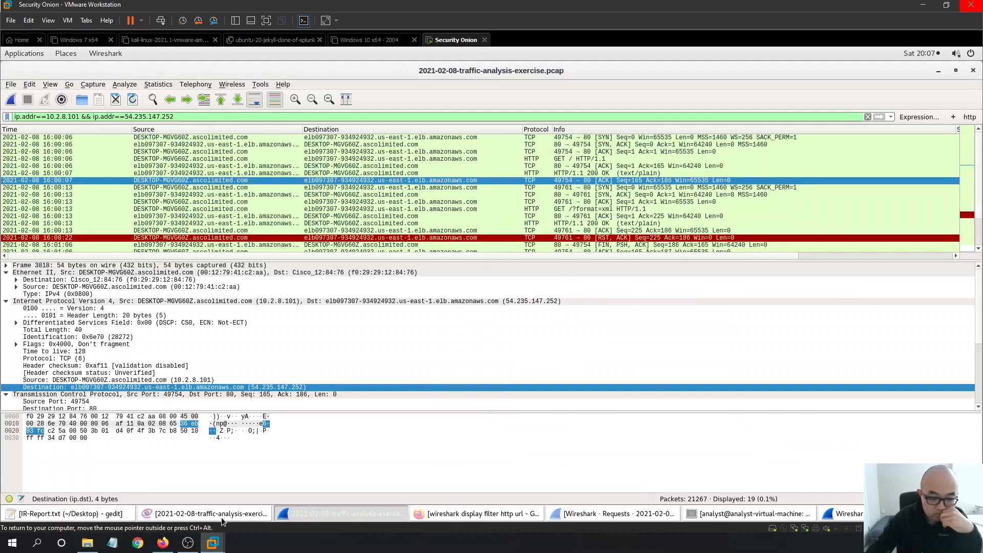
click(221, 518)
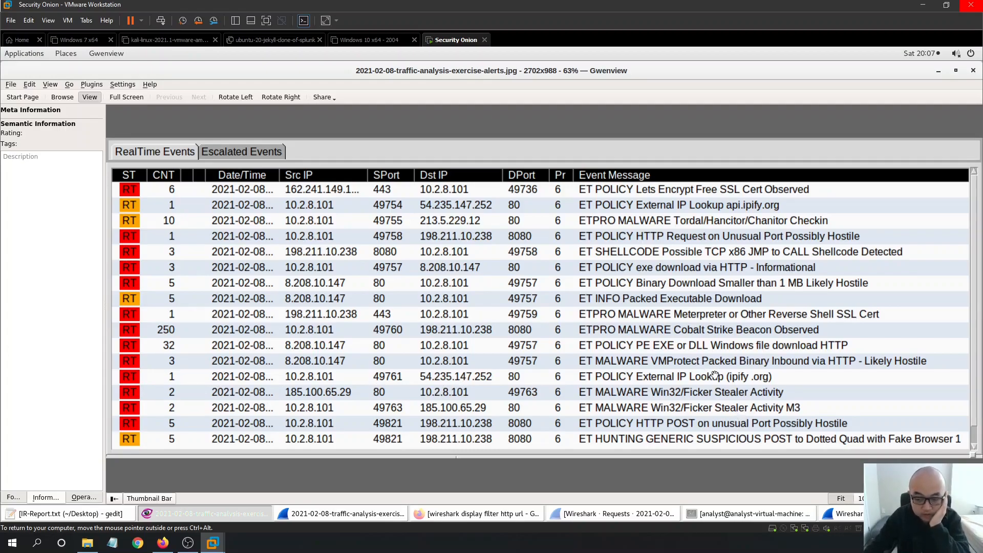
click(436, 515)
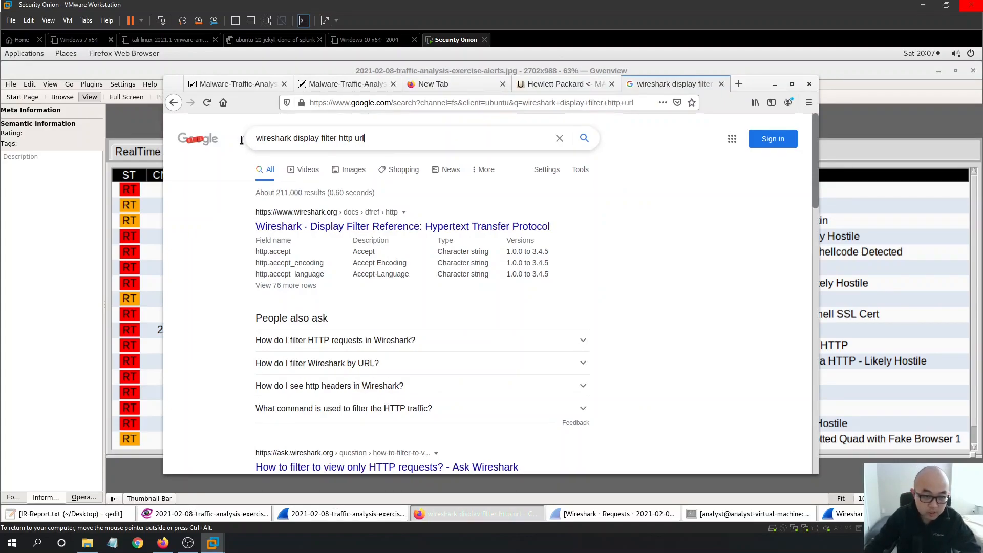
drag(366, 140, 248, 134)
text(ipify)
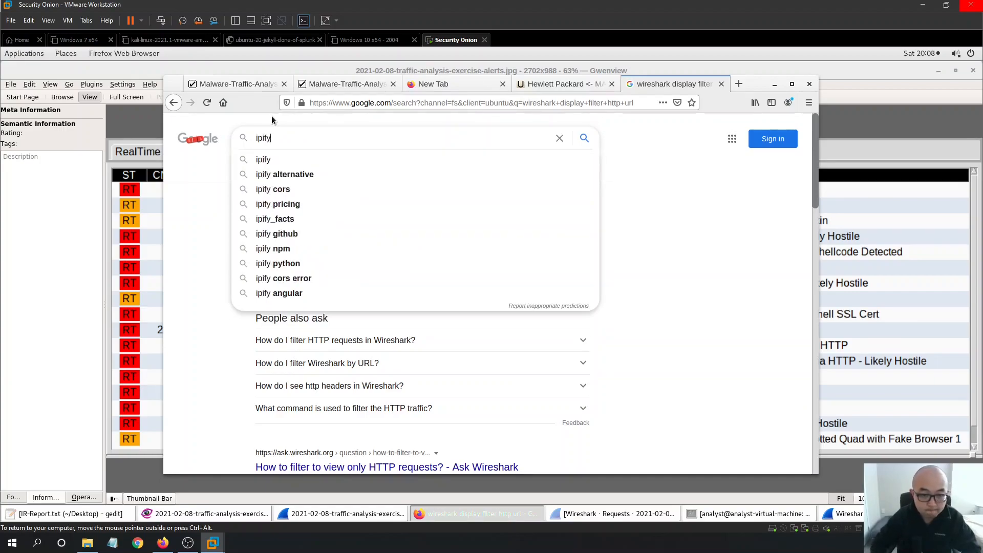
key(Return)
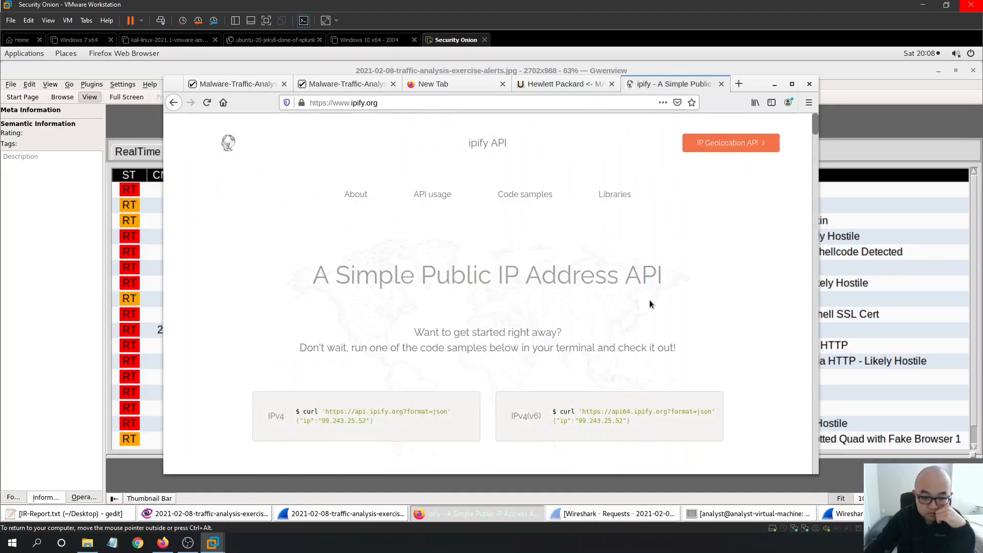
Read the ipify site's description and API usage sections to learn what the service does, and return to the alerts image.
scroll(650, 306, down, 6)
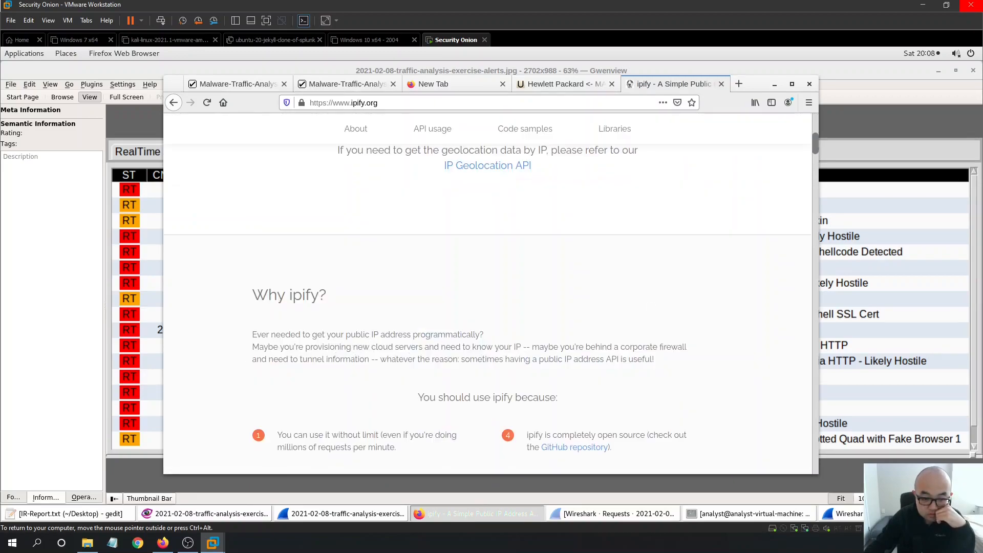
scroll(414, 382, down, 2)
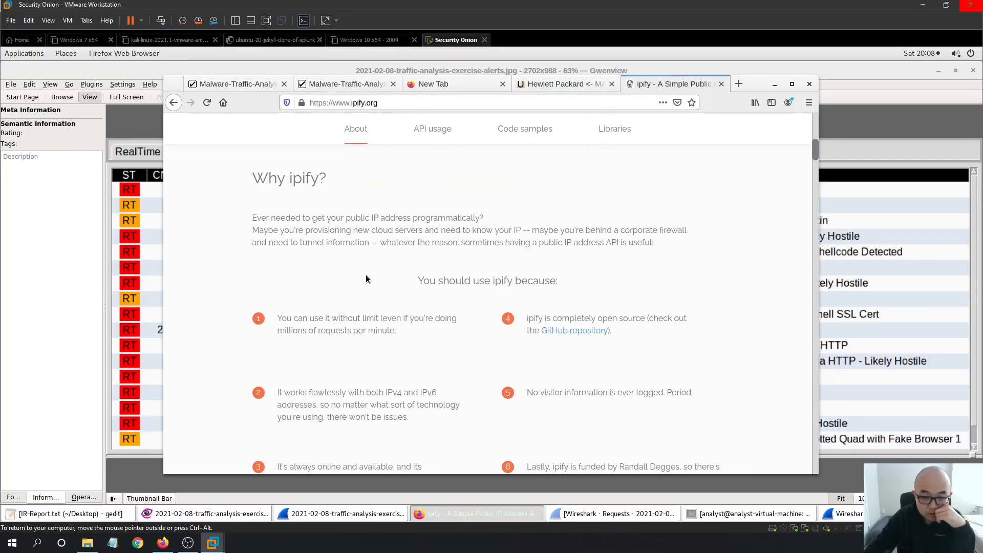
scroll(521, 258, down, 5)
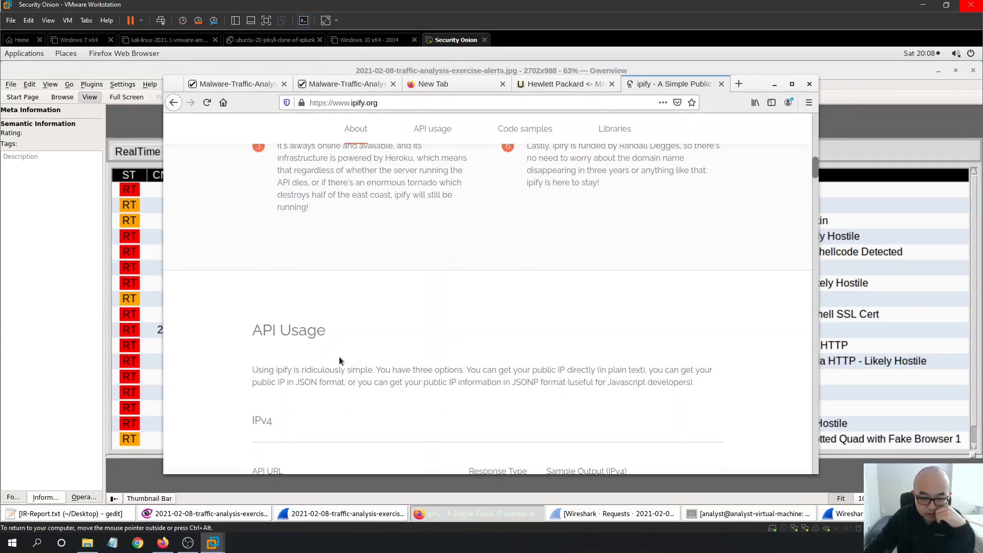
scroll(524, 351, down, 3)
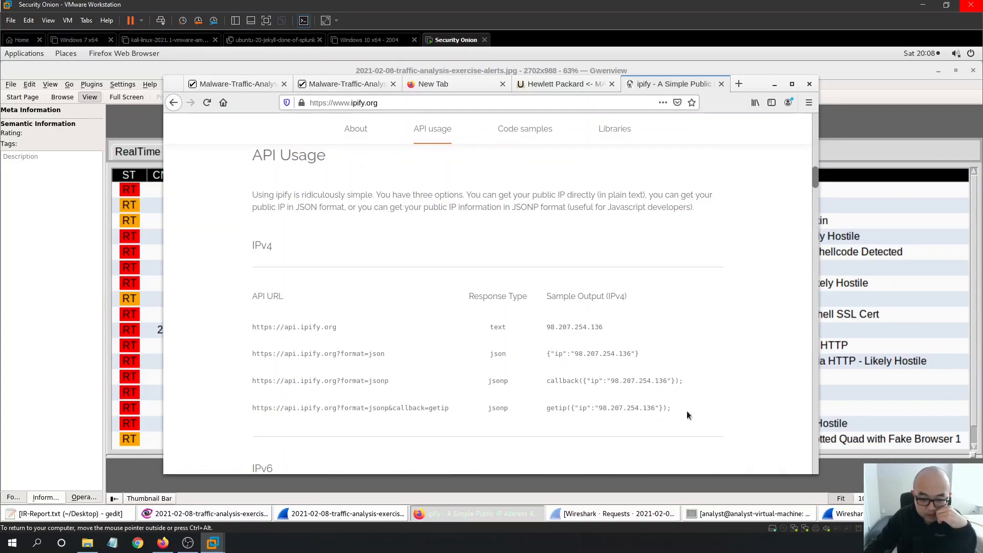
scroll(717, 302, down, 3)
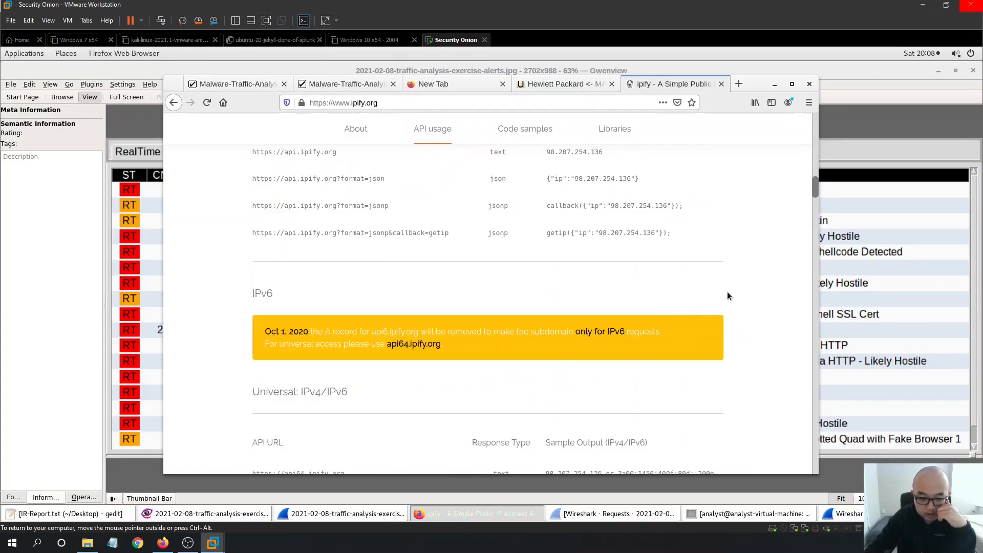
scroll(584, 368, down, 3)
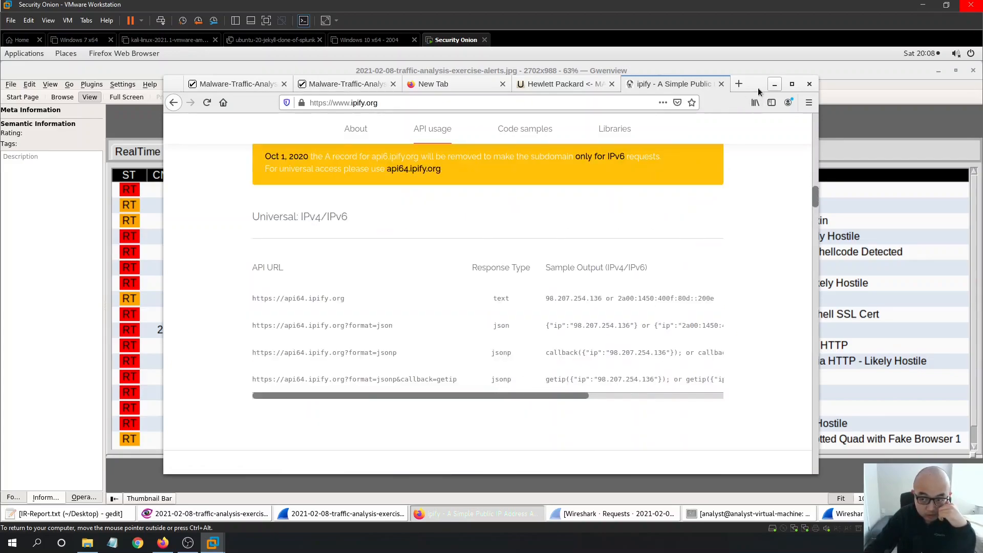
click(892, 256)
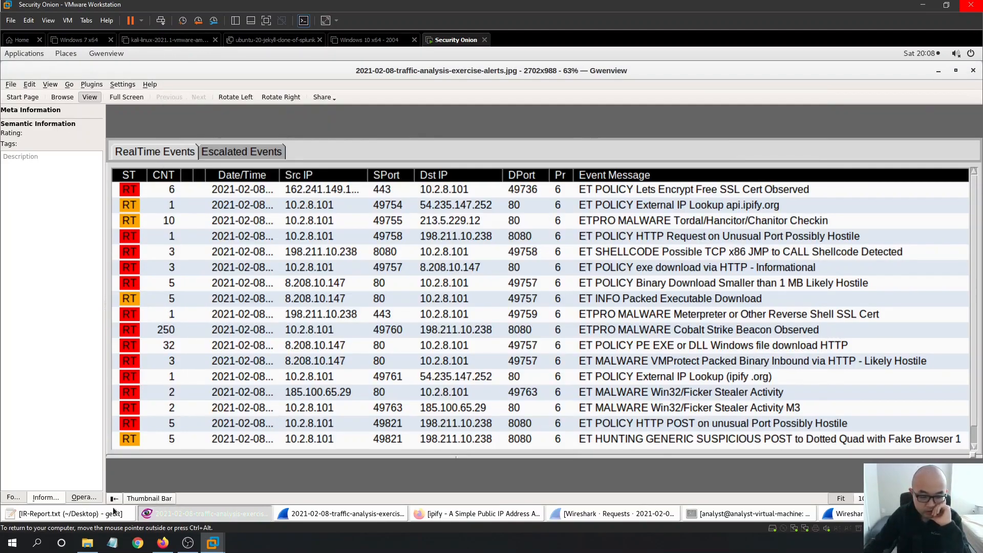
Bring IR-Report.txt up over the packet capture and reposition its window so the whole report window is accessible.
click(78, 514)
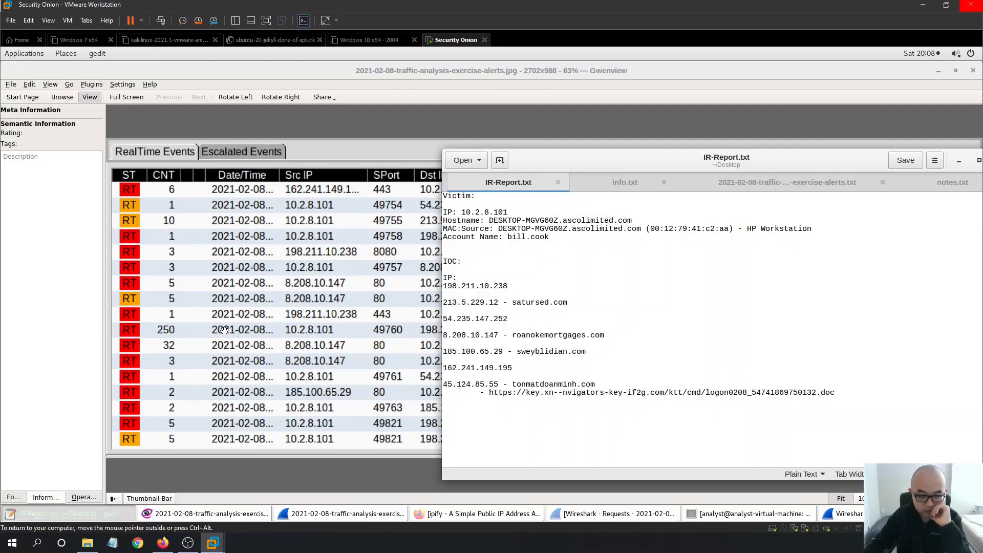
click(938, 70)
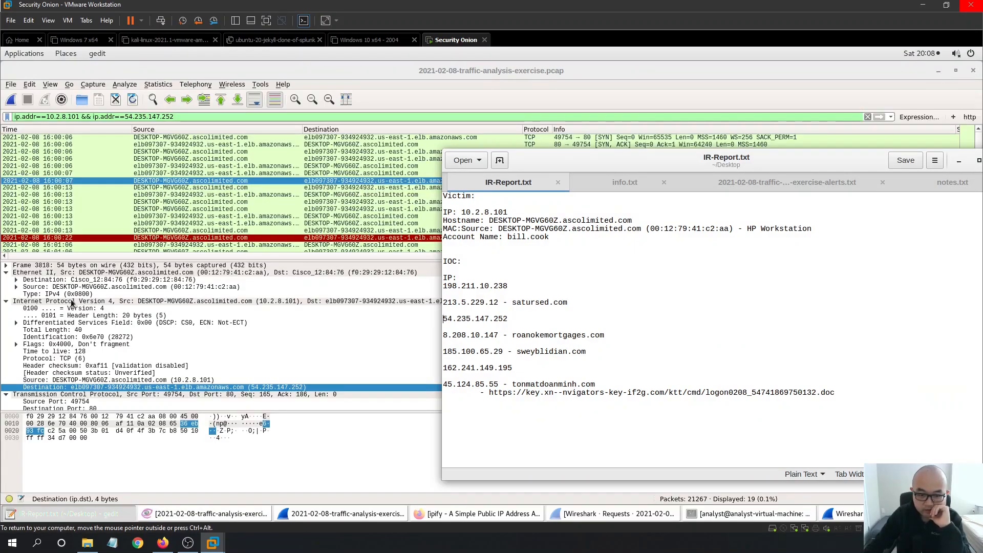
drag(702, 213, 594, 210)
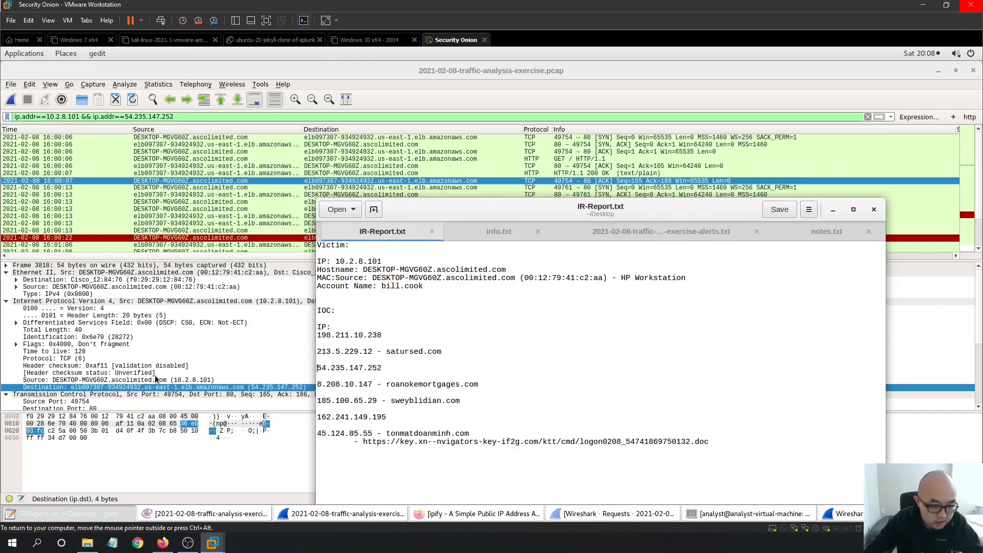
Copy the selected packet's IPv4 destination line and paste it after a dash on the 54.235.147.252 entry in IR-Report.txt.
click(155, 391)
right_click(174, 389)
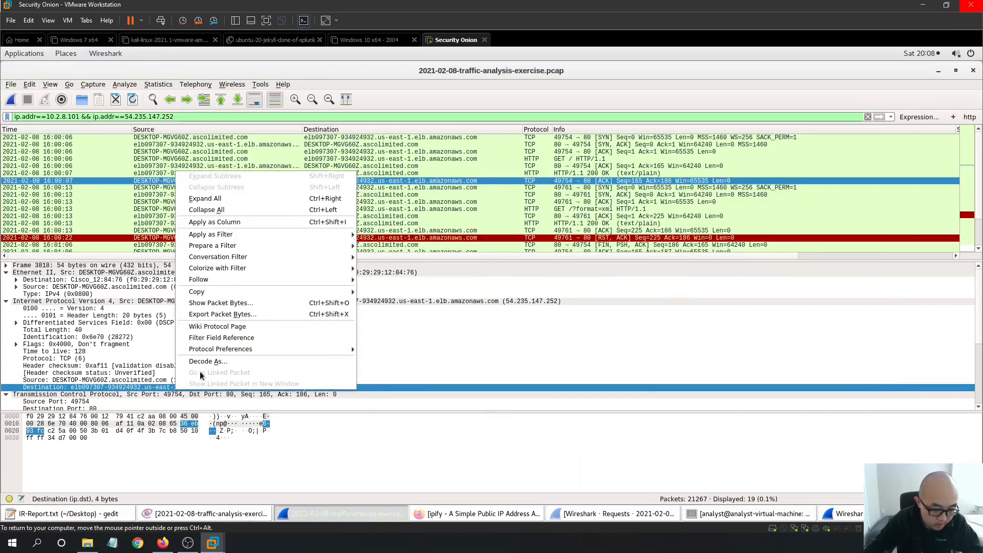
mouse_move(219, 291)
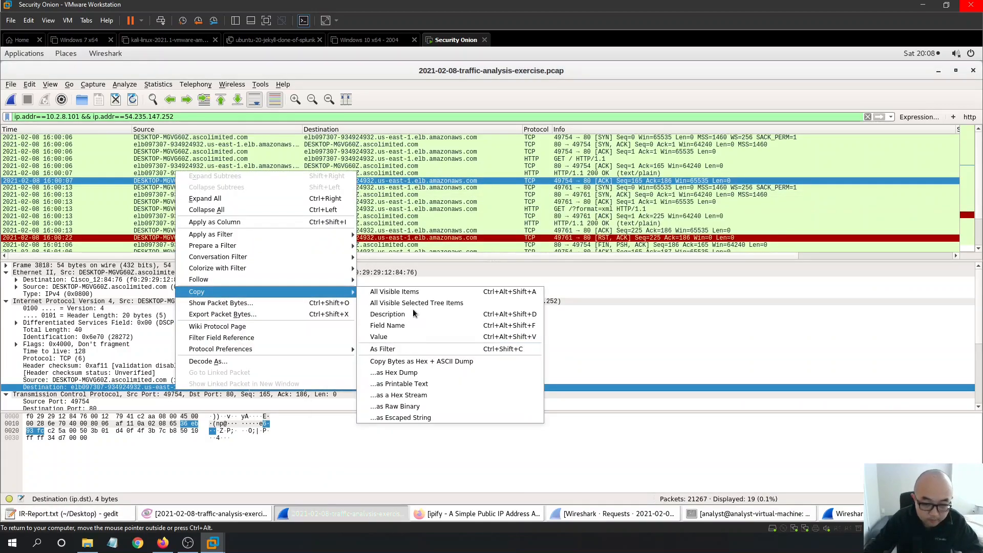
click(426, 303)
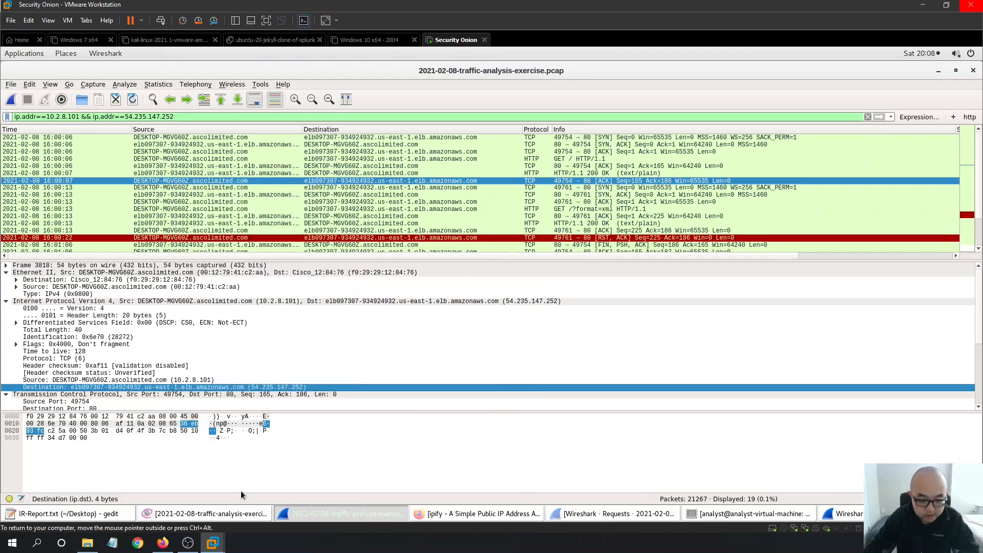
click(78, 513)
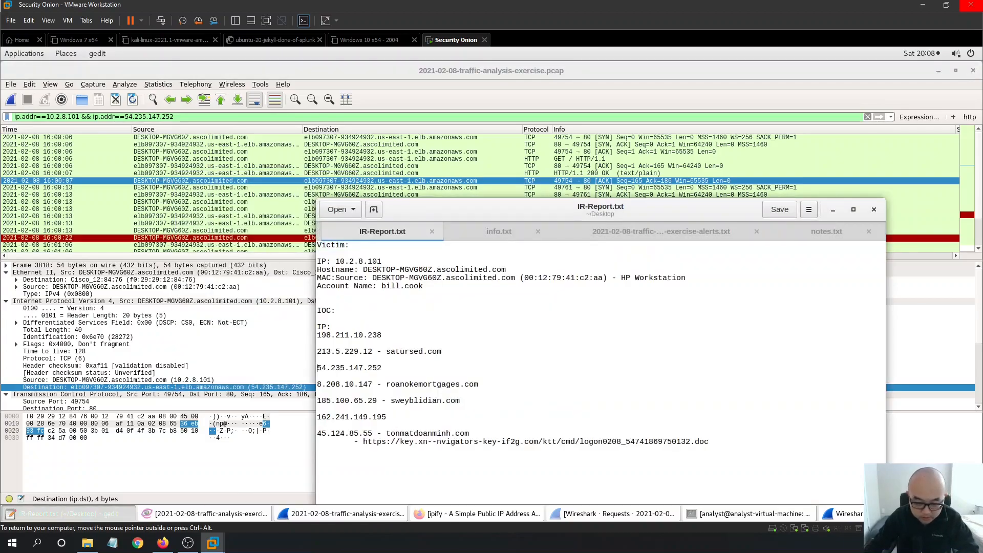
click(397, 365)
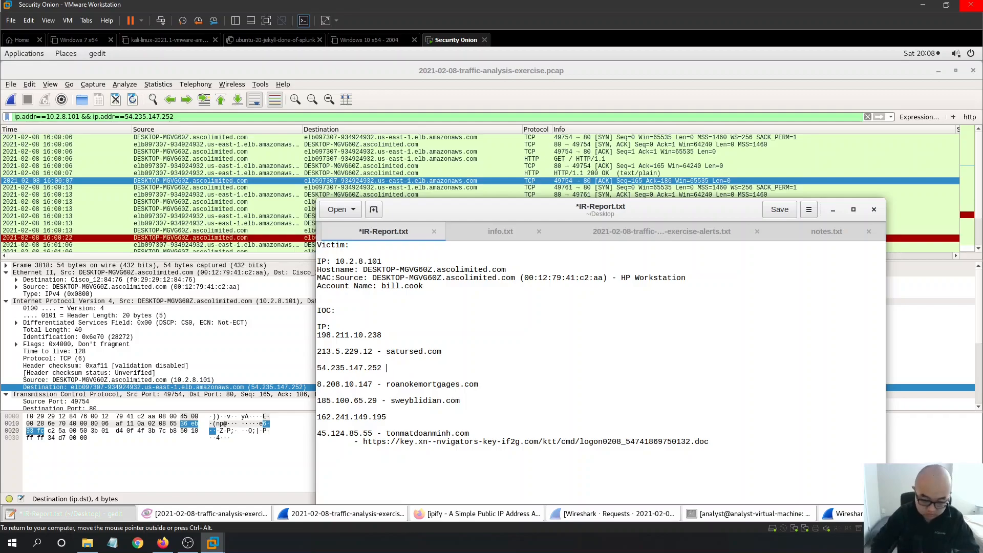
key(ctrl+v)
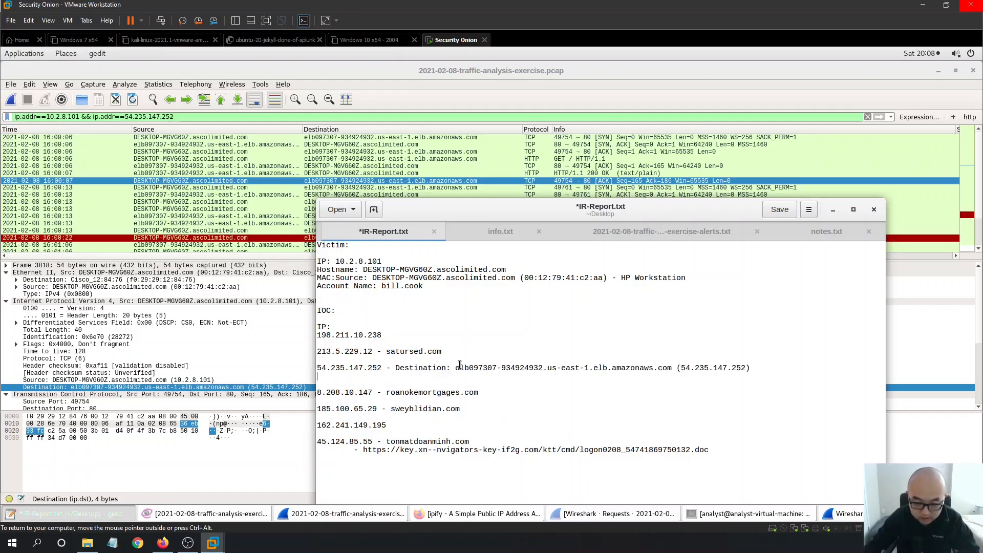
Trim the 54.235.147.252 entry to the hostname elb097307-934924932.us-east-1.elb.amazonaws.com, remove the extra blank line below it and save the report.
drag(457, 368, 396, 368)
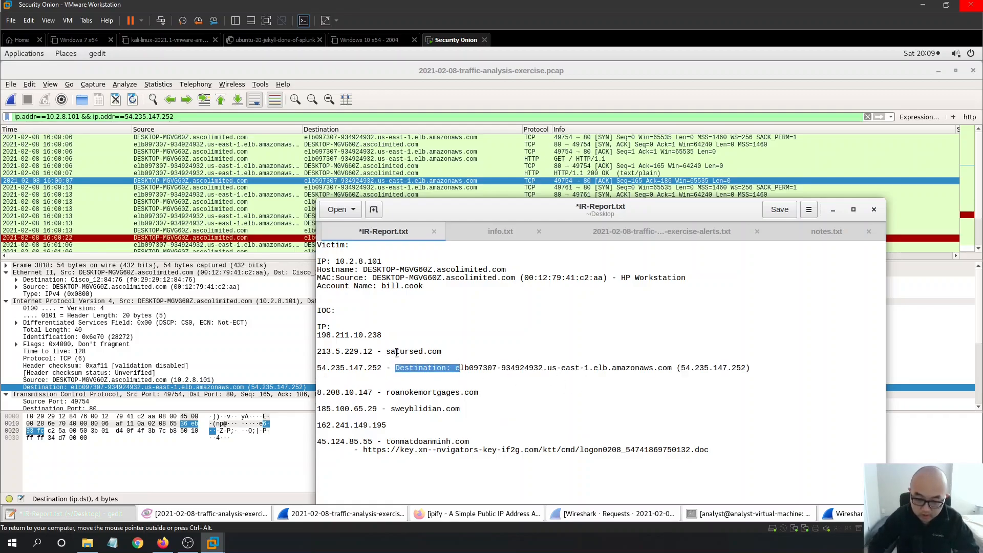
key(BackSpace)
text(e)
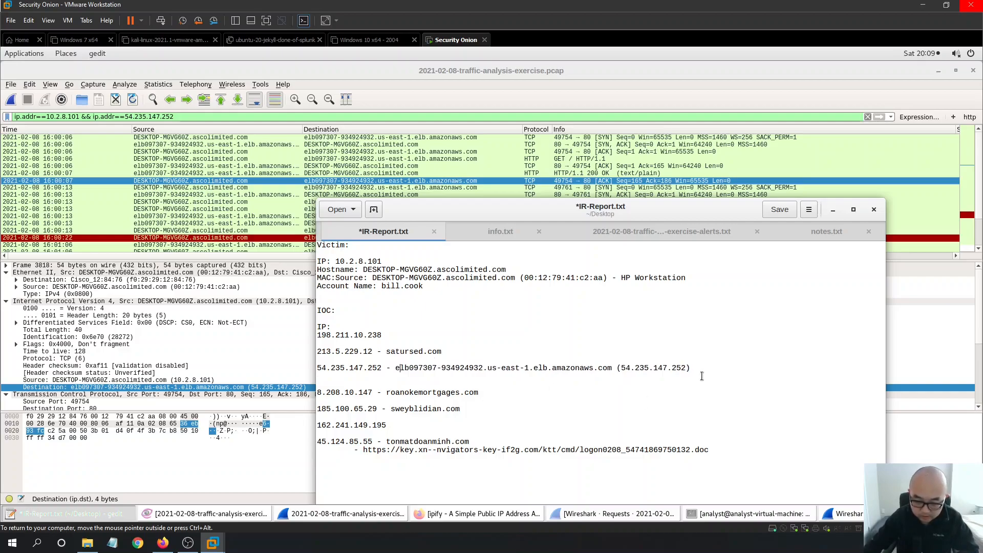
drag(691, 369, 617, 368)
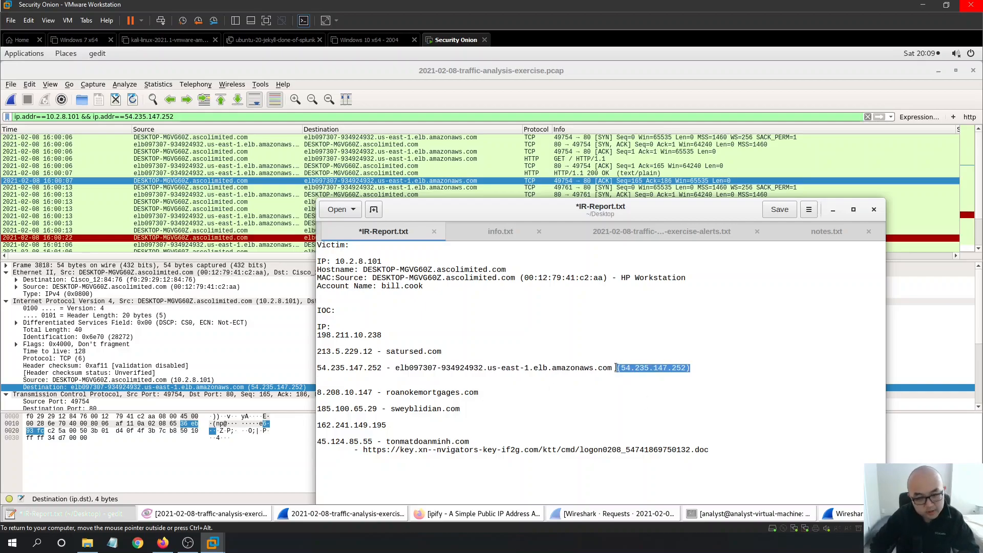
key(BackSpace)
key(ctrl+s)
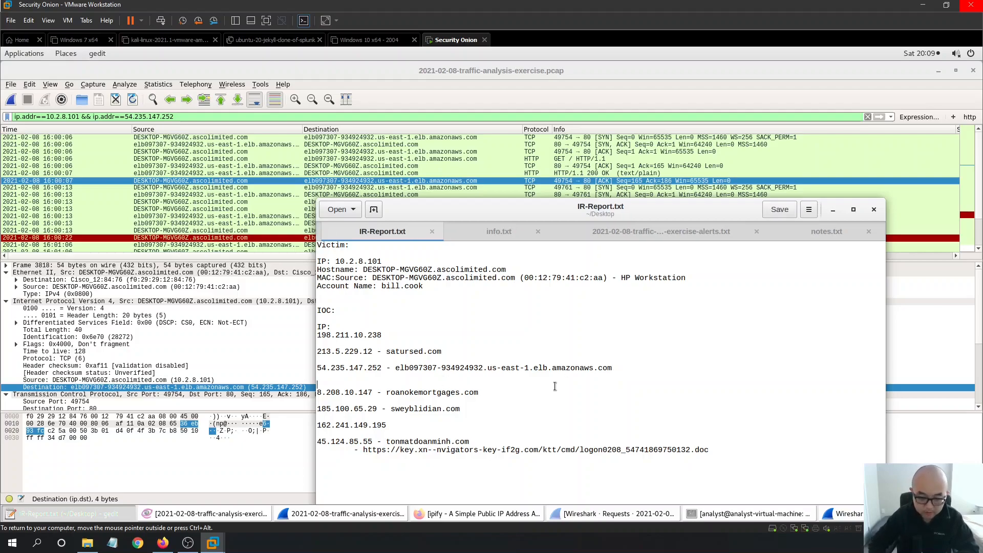
key(BackSpace)
key(ctrl+s)
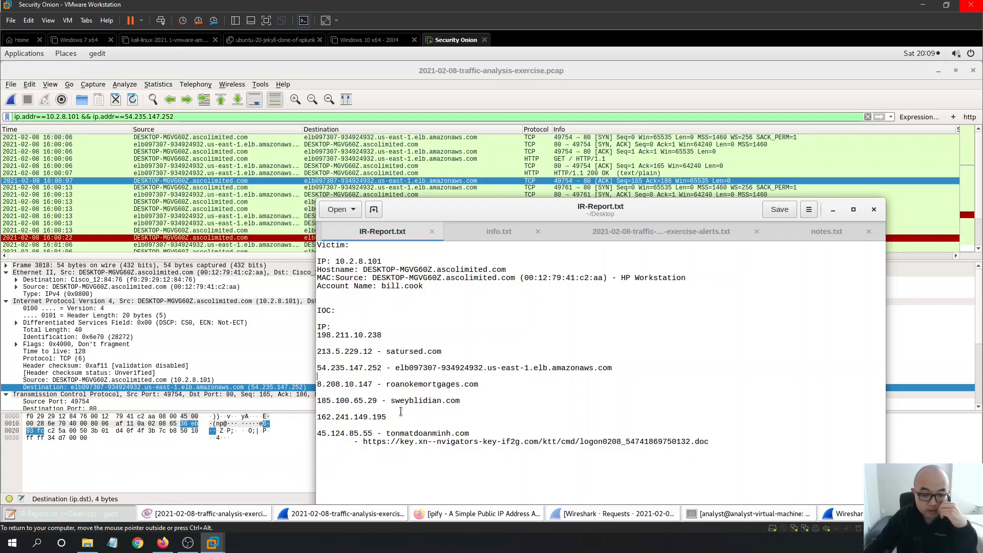
Filter the capture to the IPv4 conversation between 10.2.8.101 and 162.241.149.195 in both directions and bring the packet list forward.
drag(387, 418, 319, 416)
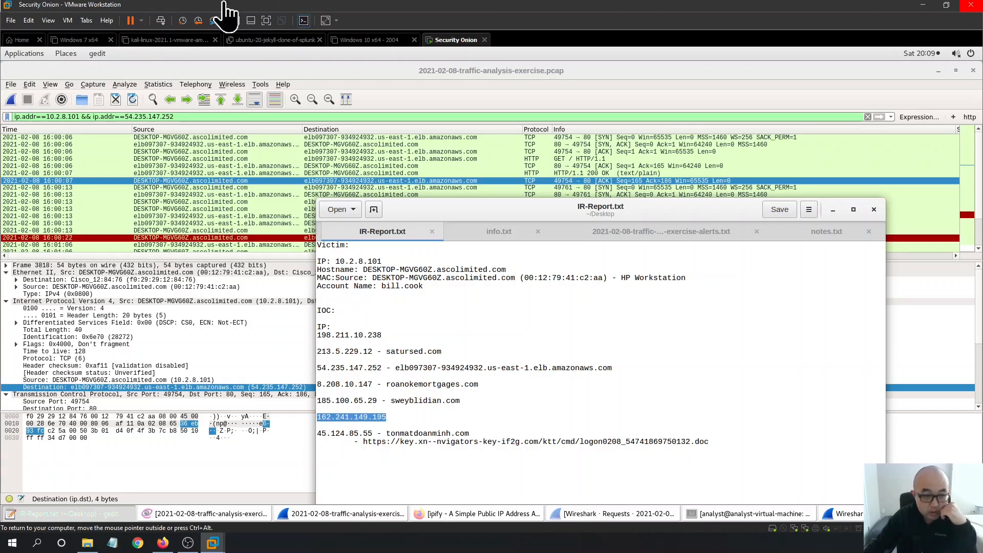
click(844, 513)
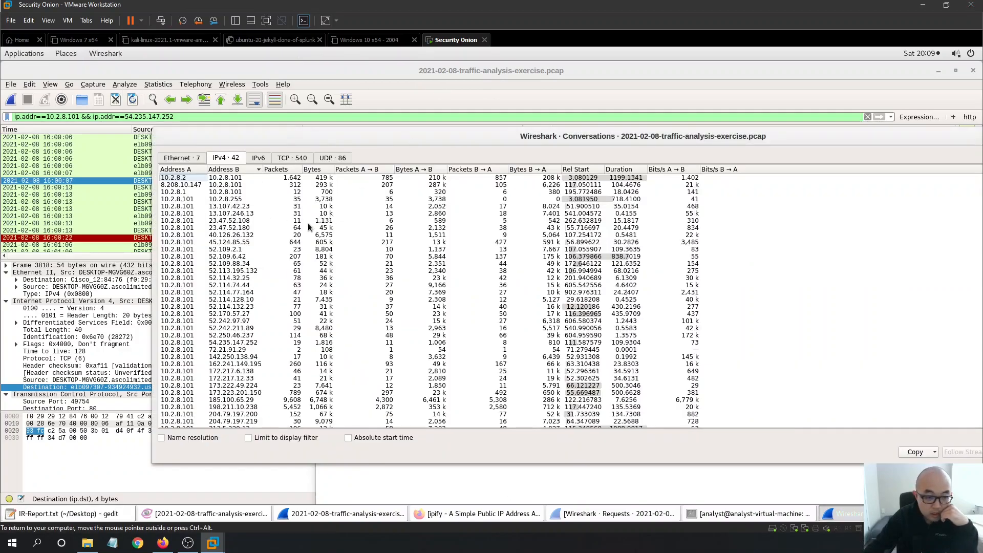
click(267, 365)
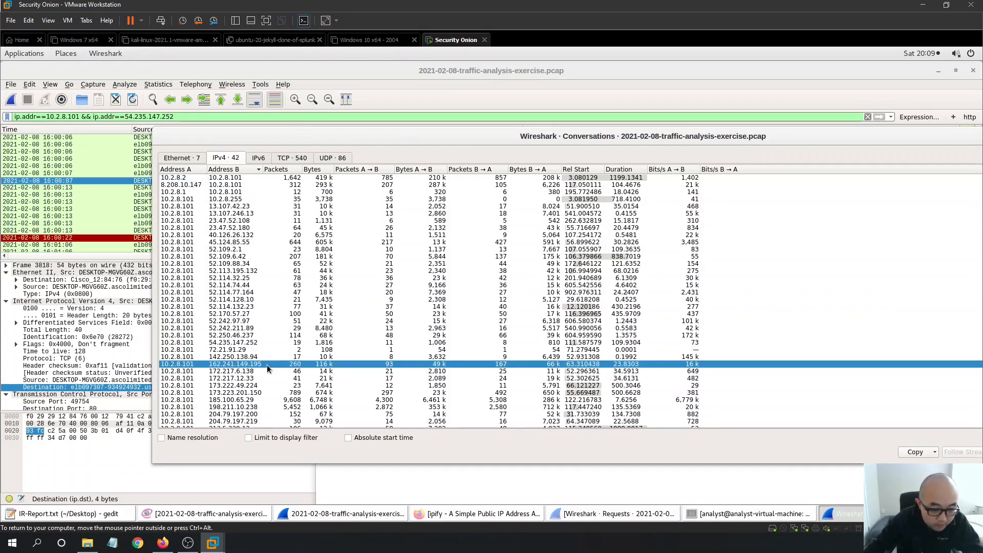
right_click(265, 365)
mouse_move(323, 378)
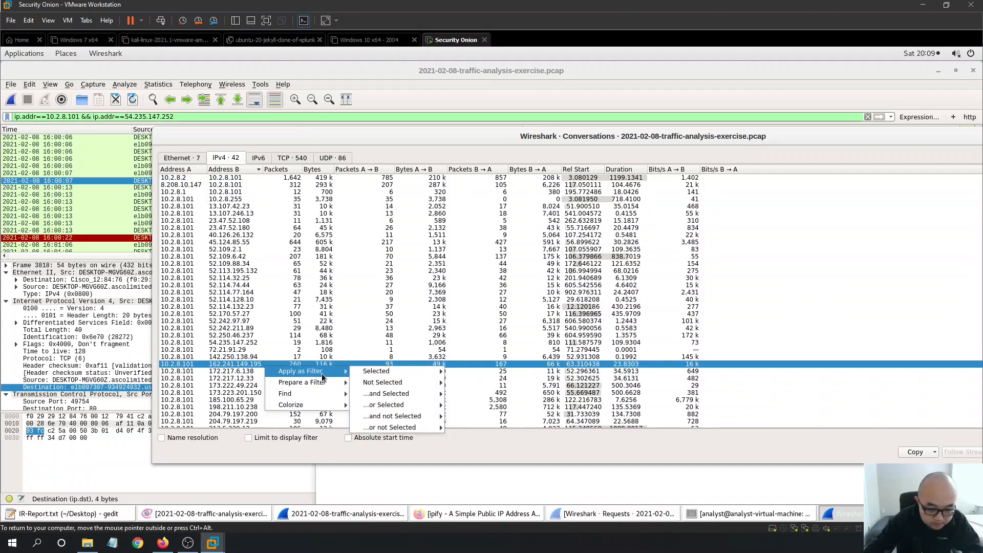
mouse_move(389, 371)
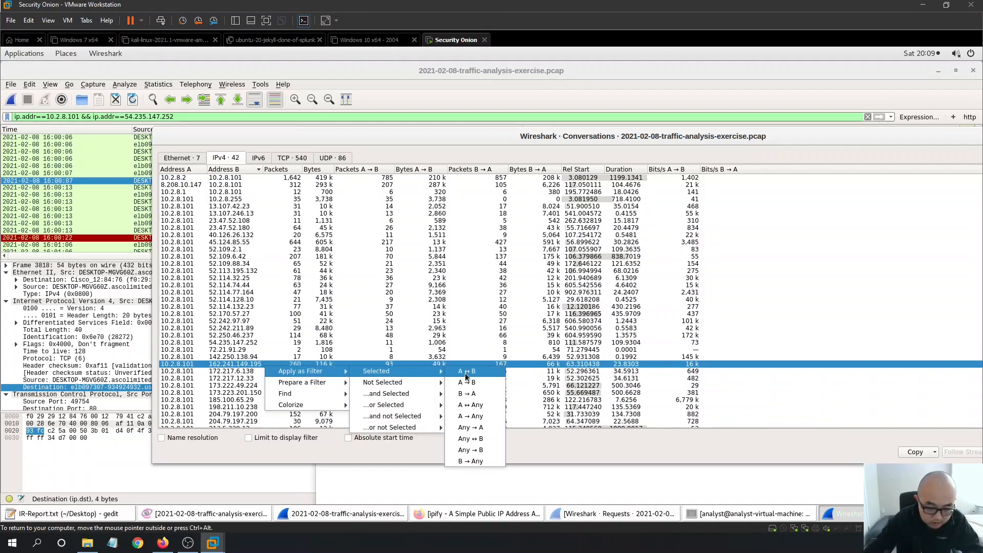
click(465, 372)
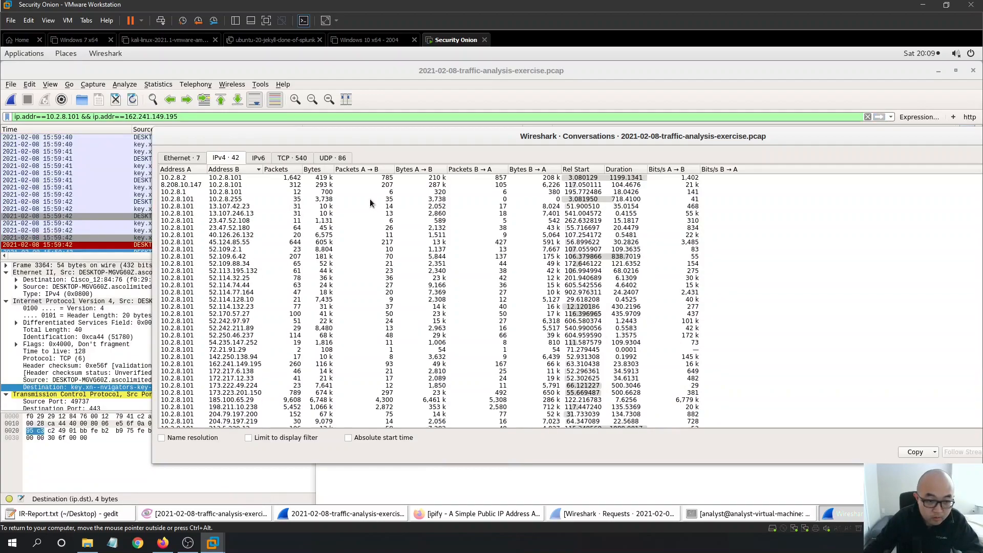
click(265, 70)
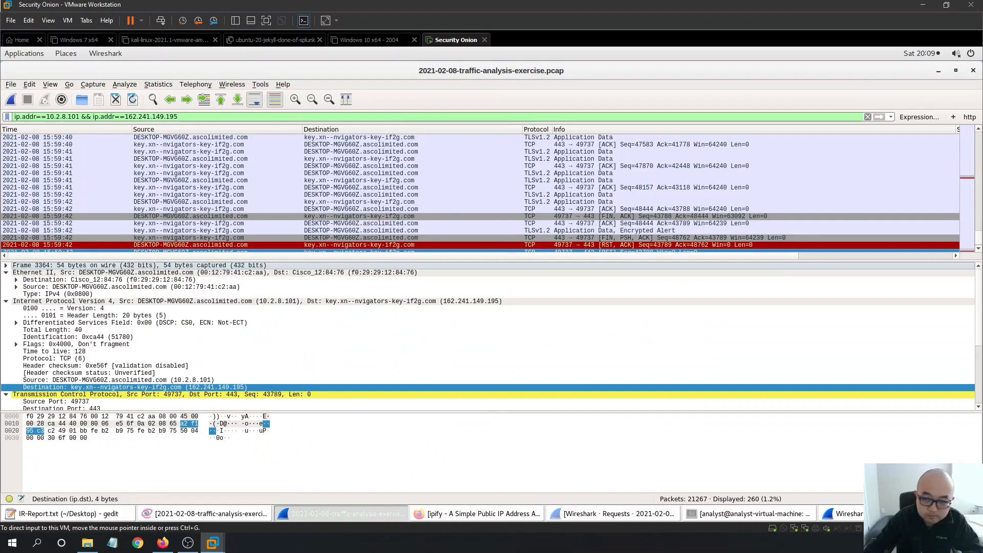
Examine the packets exchanged with 162.241.149.195 and the alerts image to identify the host and the kind of traffic.
drag(979, 241, 665, 201)
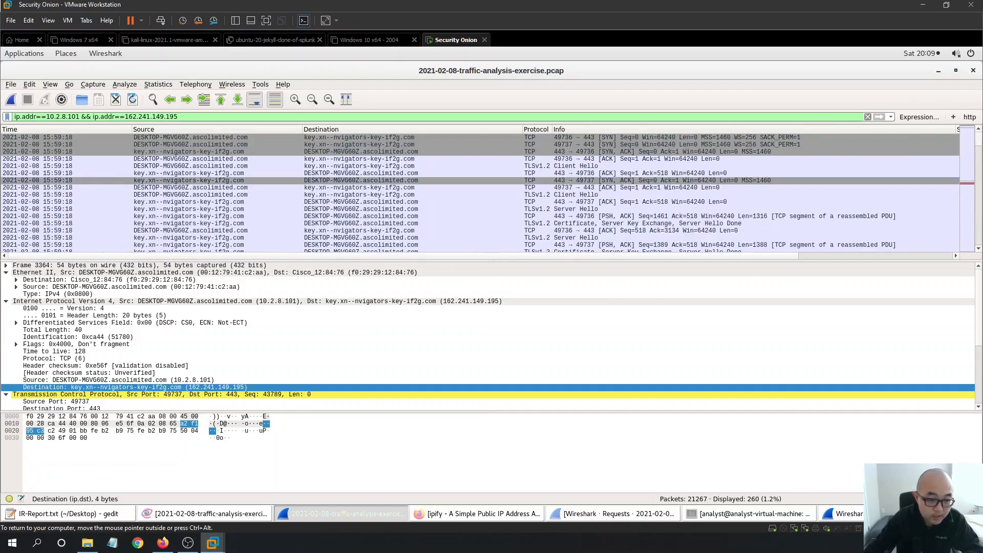
click(741, 516)
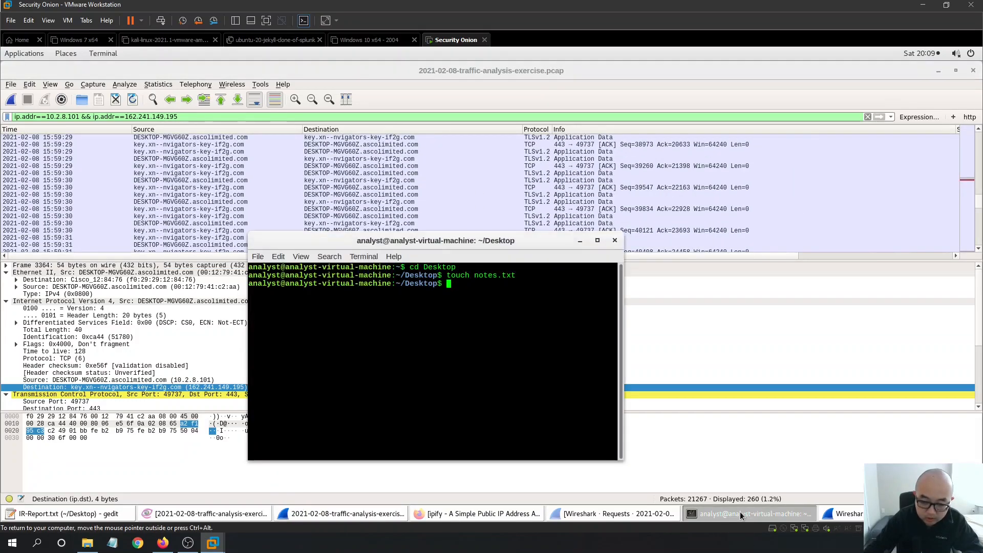
click(216, 514)
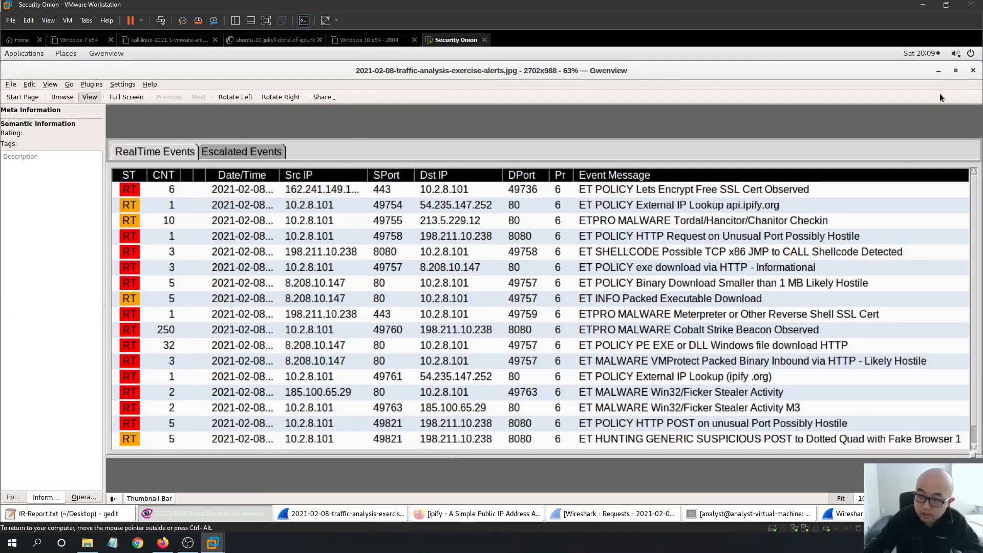
key(alt+Tab)
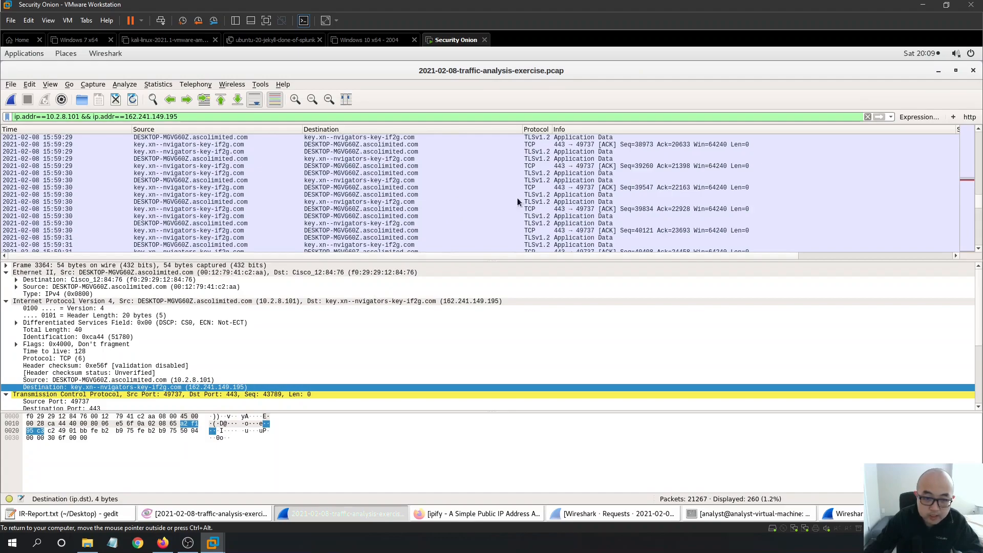
drag(979, 208, 981, 142)
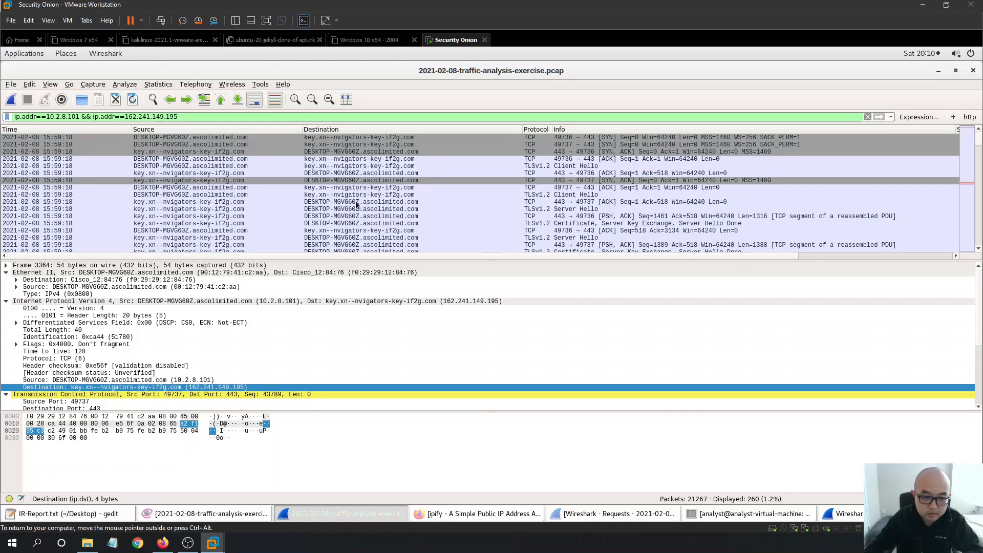
click(259, 159)
click(369, 167)
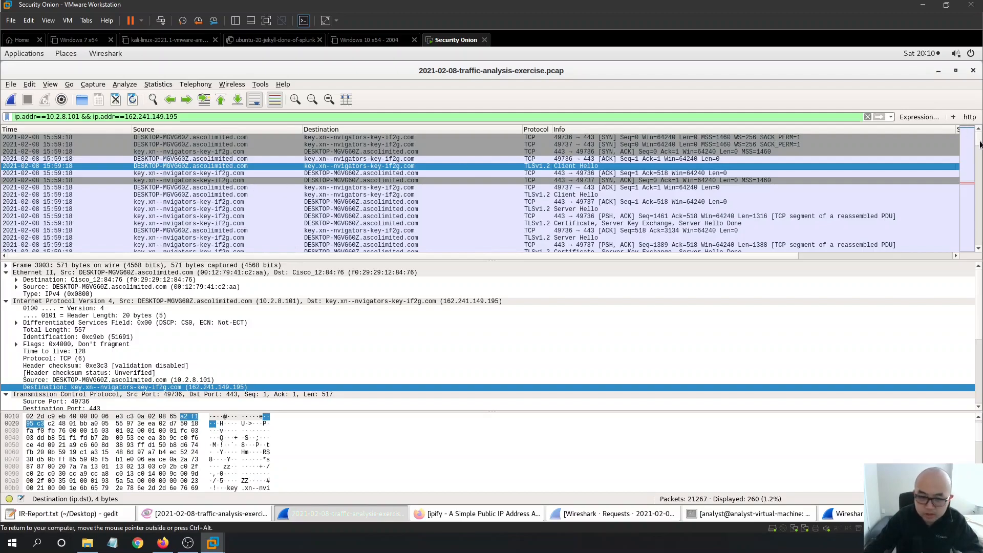
drag(979, 151, 969, 233)
click(363, 180)
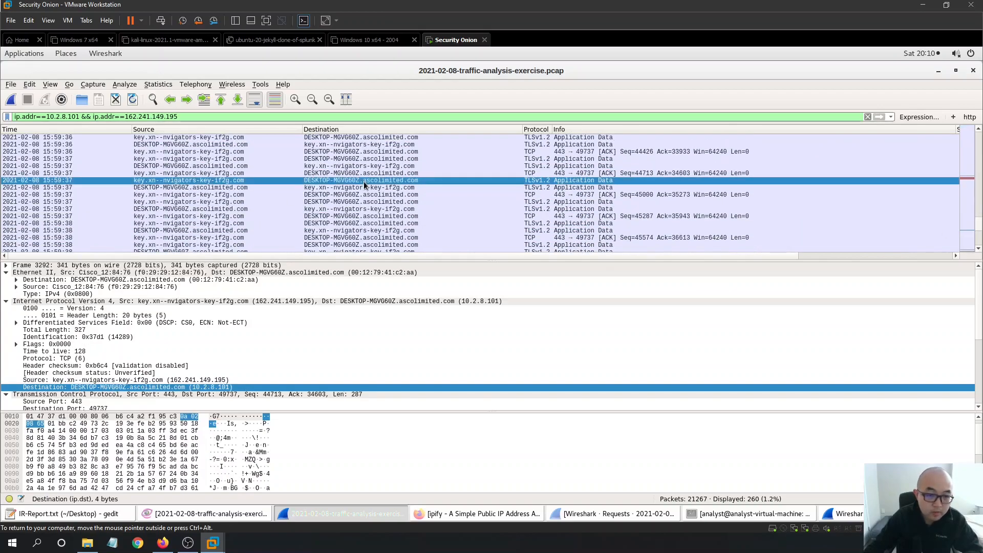
Copy the IPv4 destination line of a packet sent to 162.241.149.195 and paste it after a dash on that address's entry in IR-Report.txt.
click(383, 186)
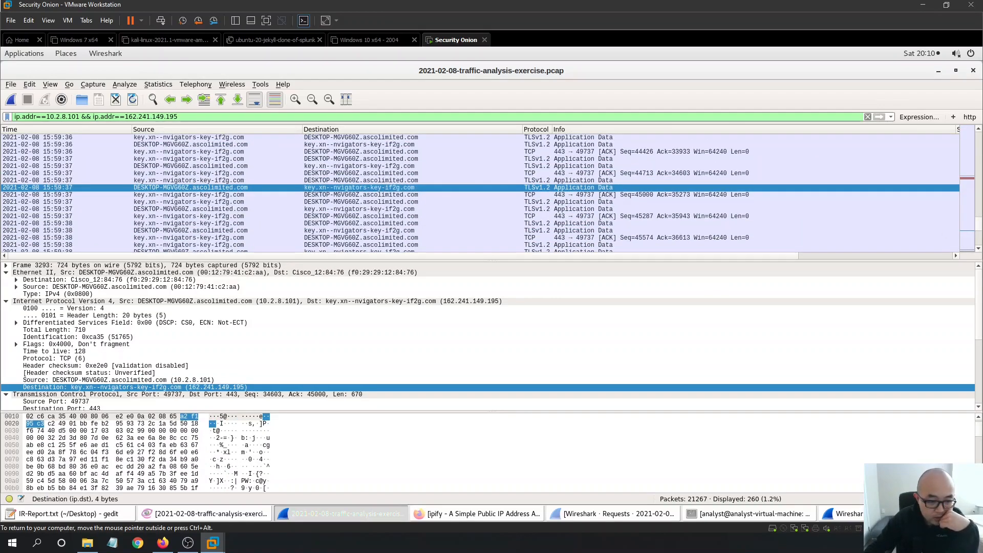
right_click(205, 388)
mouse_move(269, 288)
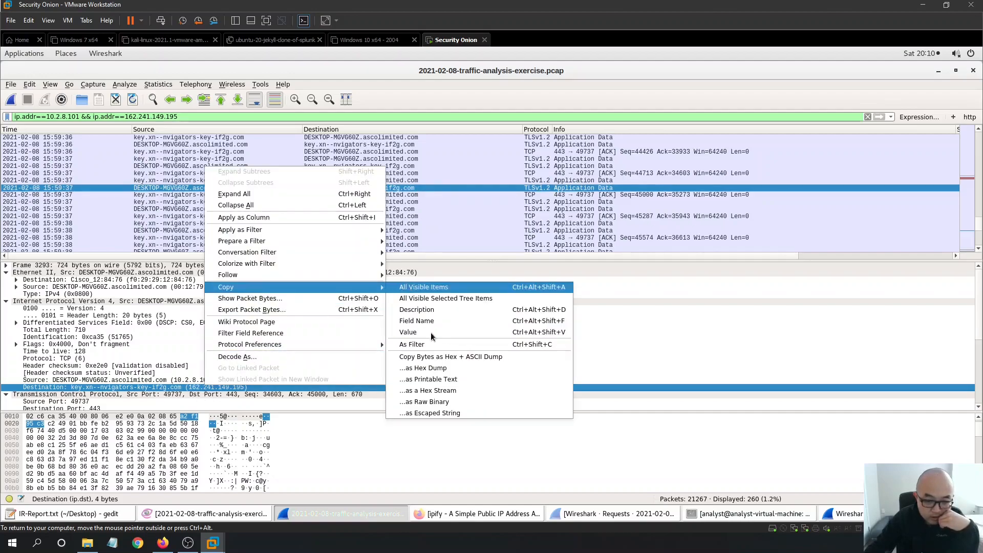
click(481, 300)
click(89, 512)
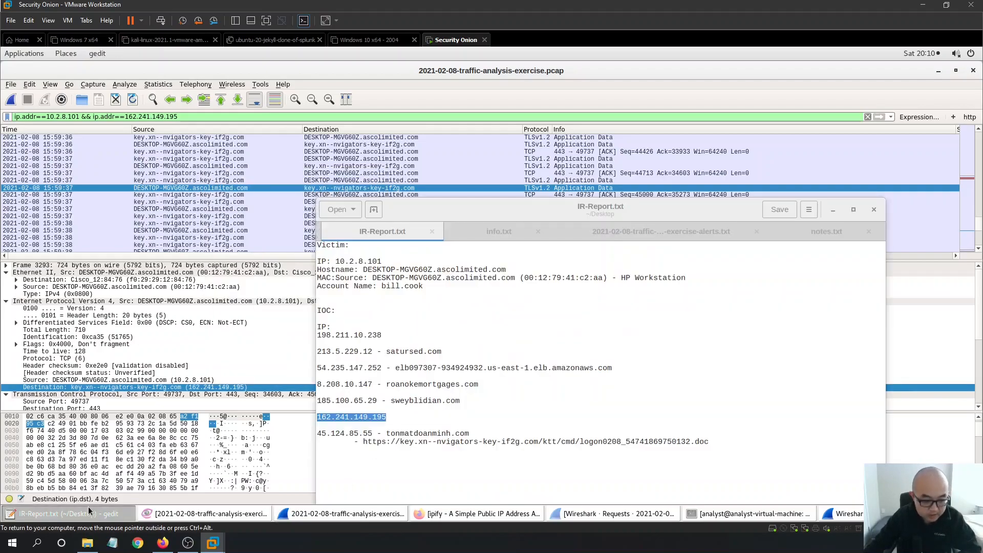
click(408, 331)
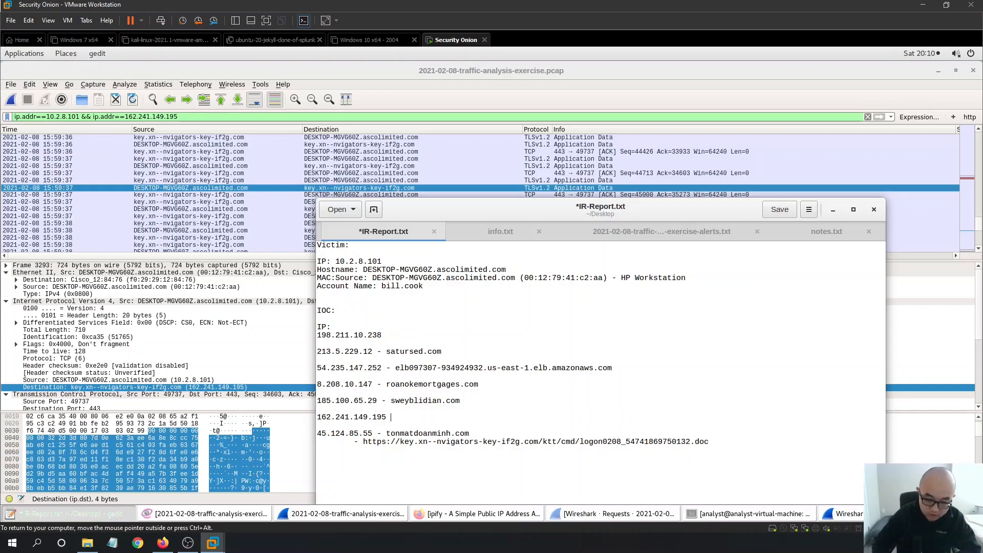
text(Destination: key.xn--nvigators-key-if2g.com (162.241.149.195))
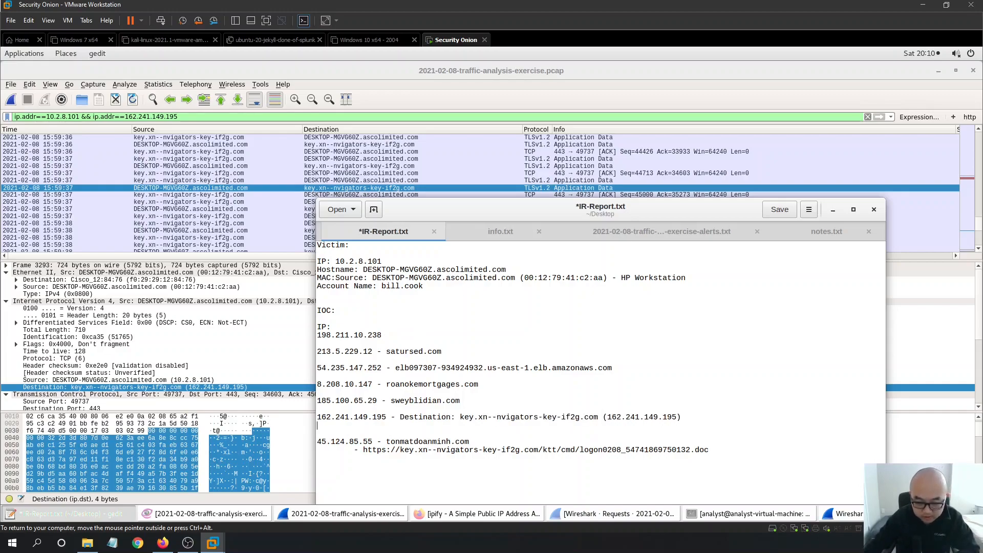
Trim the 162.241.149.195 entry to the domain key.xn--nvigators-key-if2g.com, save the report and remove the extra blank line below the entry.
drag(458, 417, 400, 416)
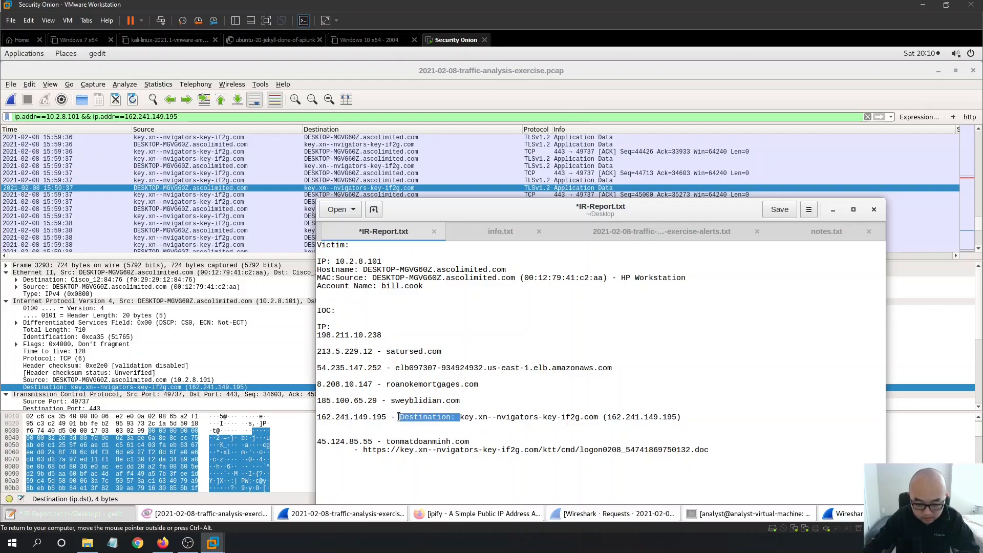
key(BackSpace)
drag(640, 413, 542, 416)
click(657, 416)
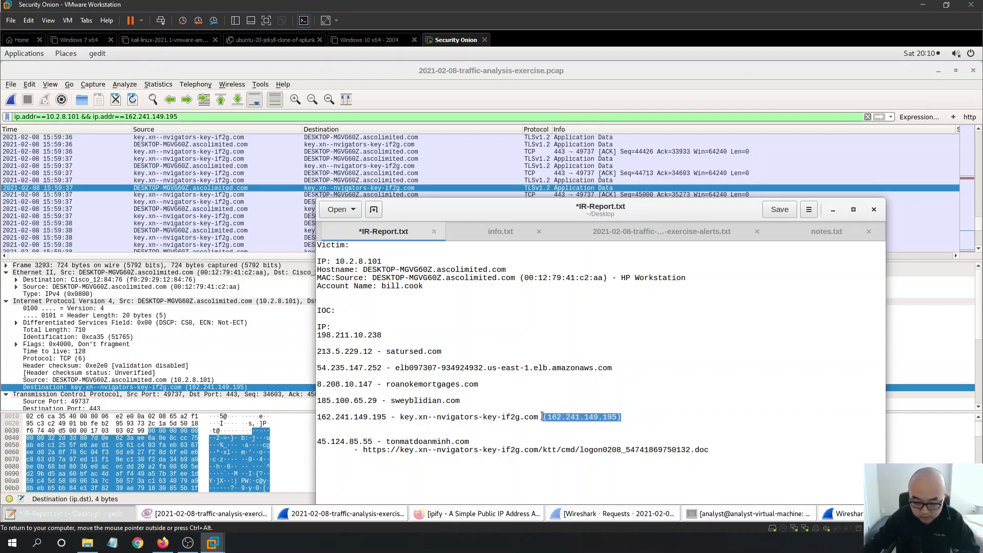
key(BackSpace)
key(ctrl+s)
click(393, 433)
key(BackSpace)
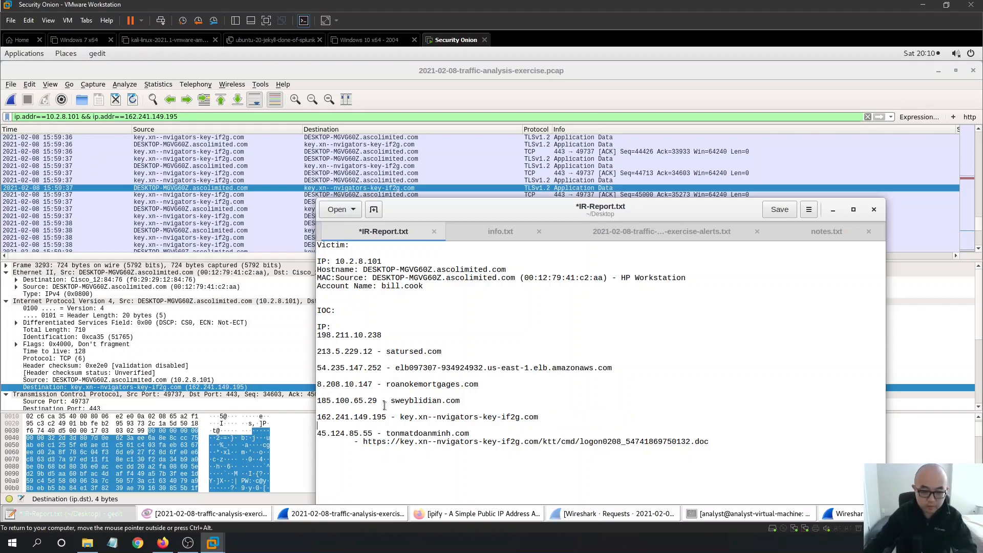
Check the 198.211.10.238 entry in the IOC list and save IR-Report.txt.
drag(397, 337, 319, 336)
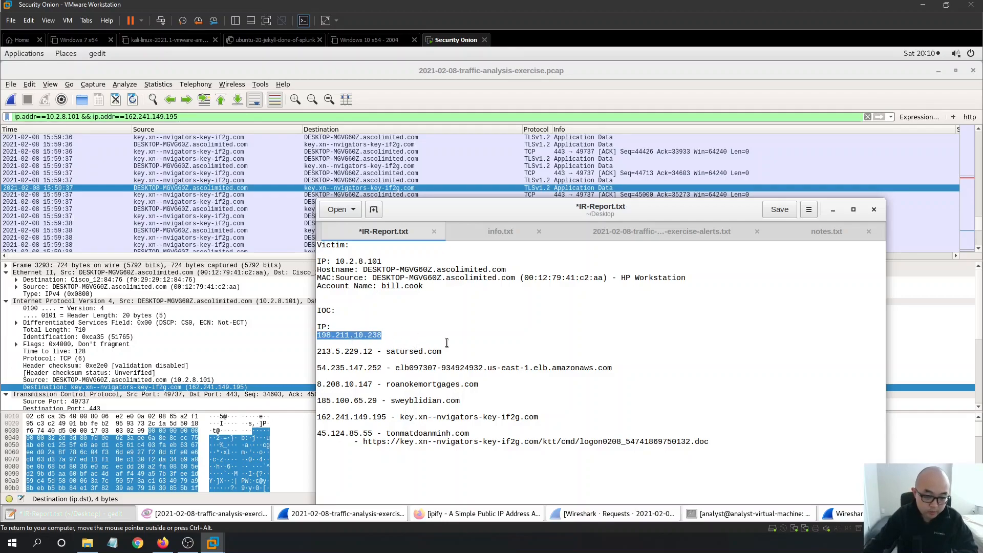
click(430, 340)
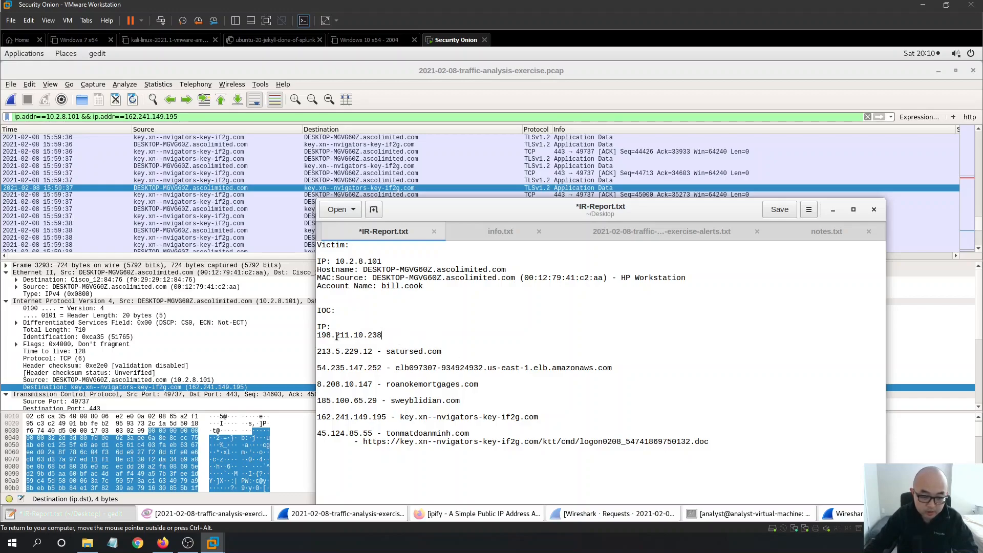
drag(382, 335, 320, 336)
click(556, 352)
key(ctrl+s)
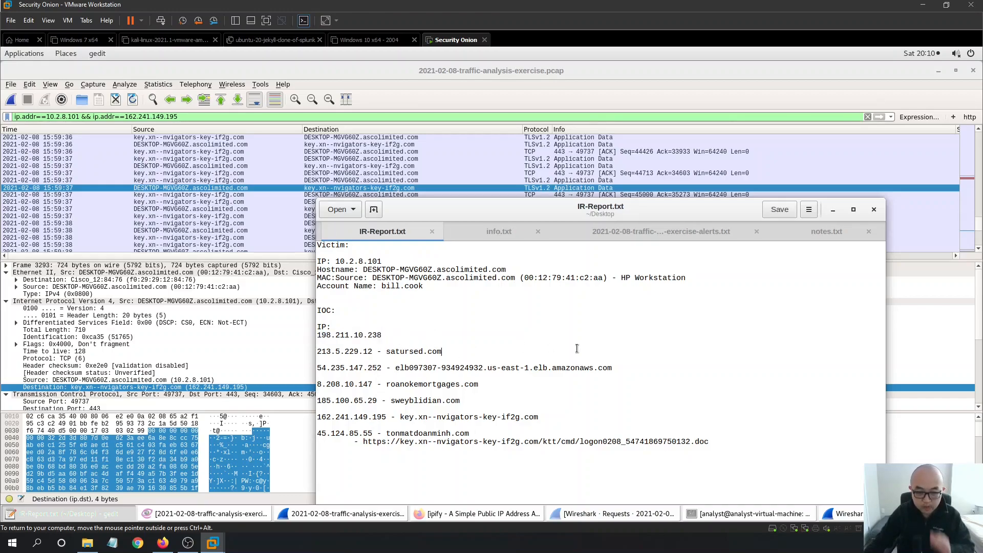
Reopen info.txt from the desktop and examine what the incident report task requires about SHA256 hashes of malware binaries.
click(647, 231)
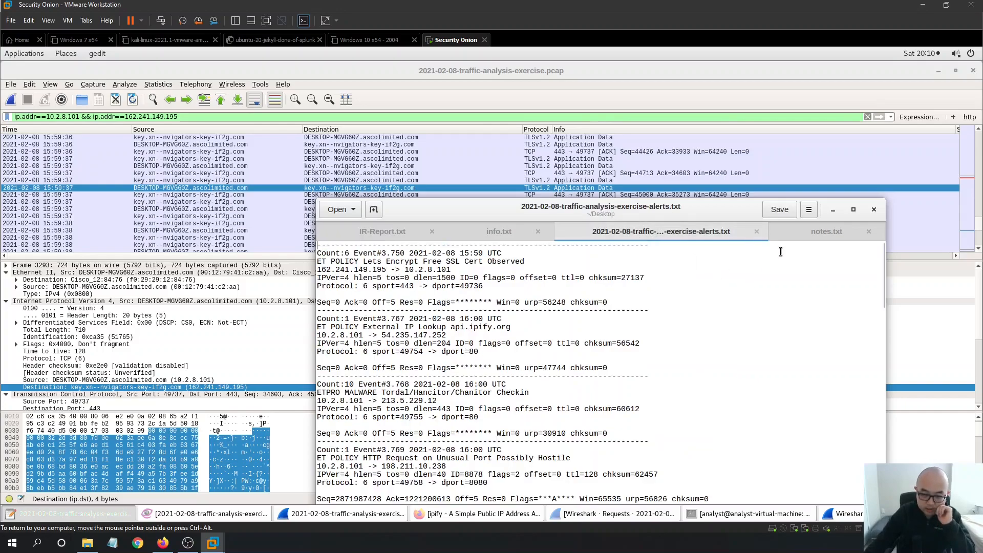
click(537, 232)
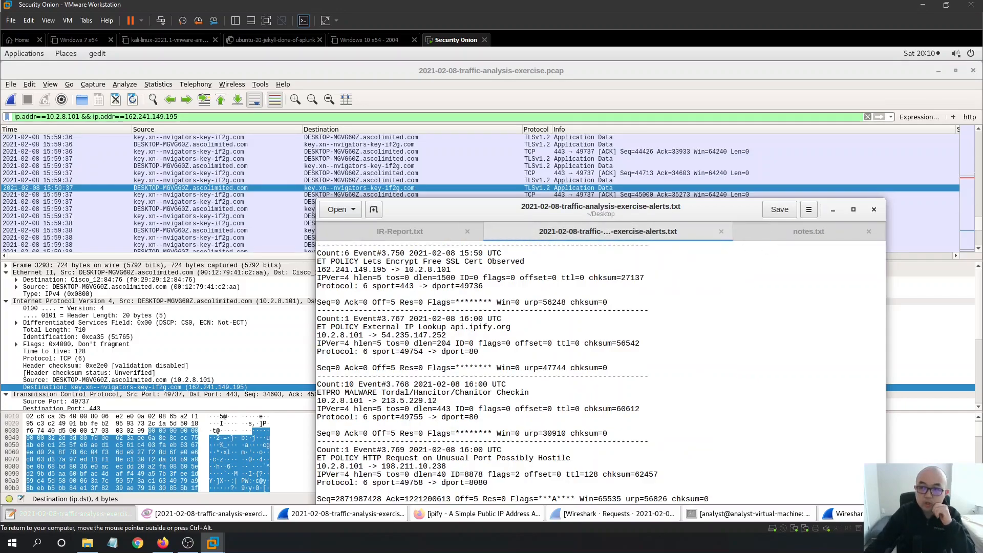
click(938, 72)
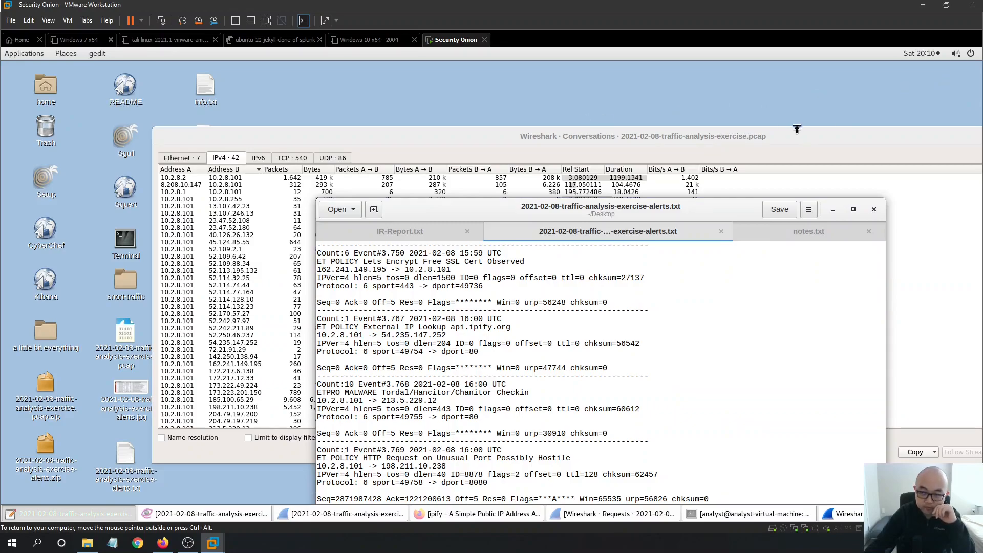
drag(794, 136, 689, 252)
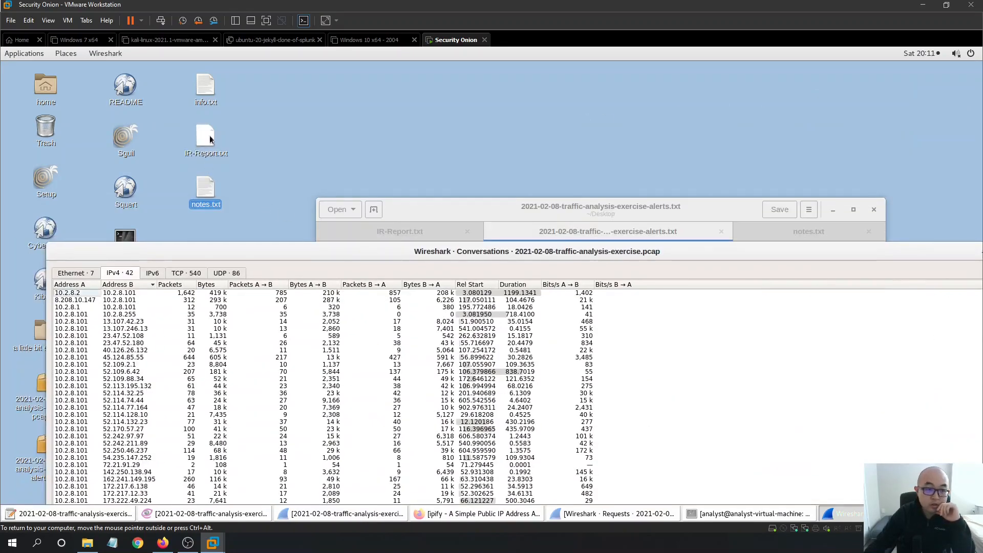
click(205, 85)
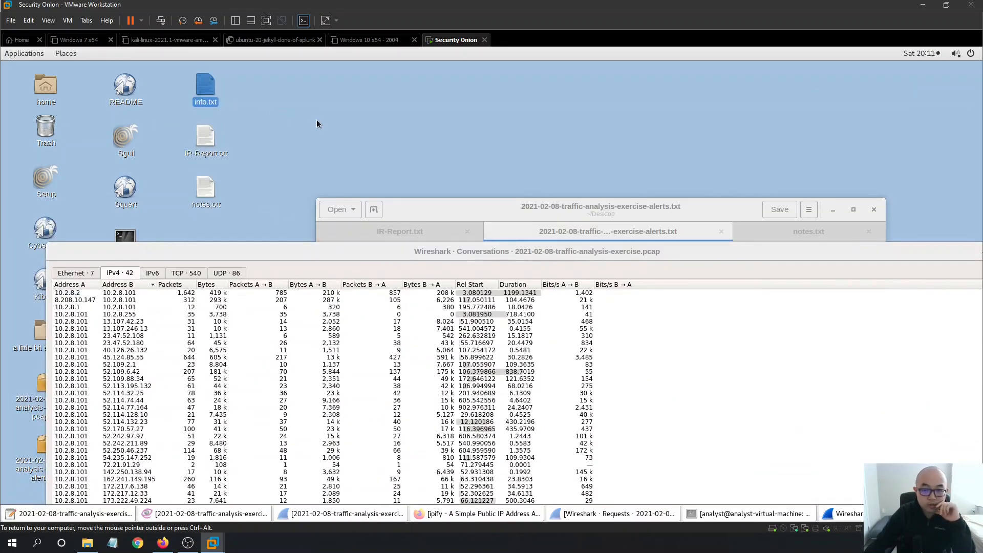
click(539, 207)
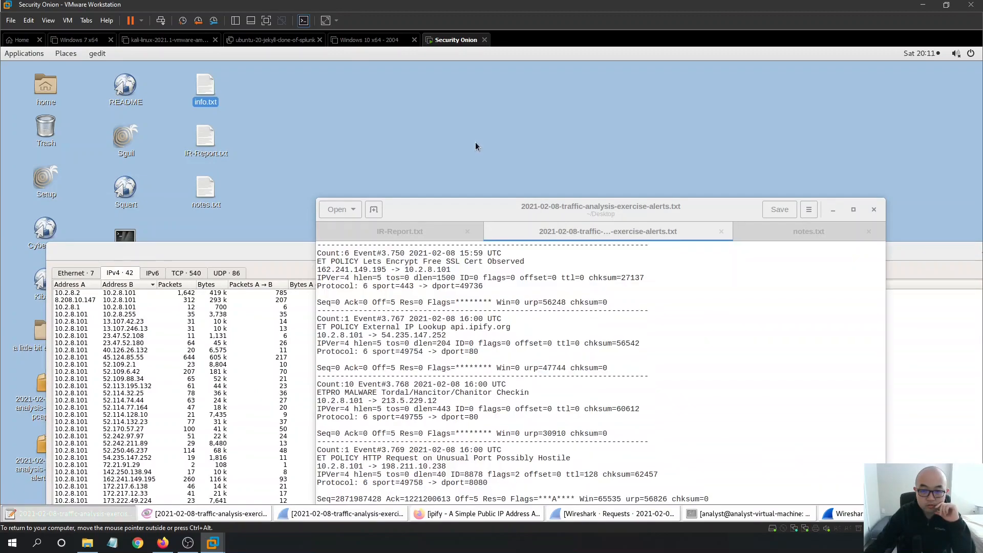
drag(634, 205, 520, 141)
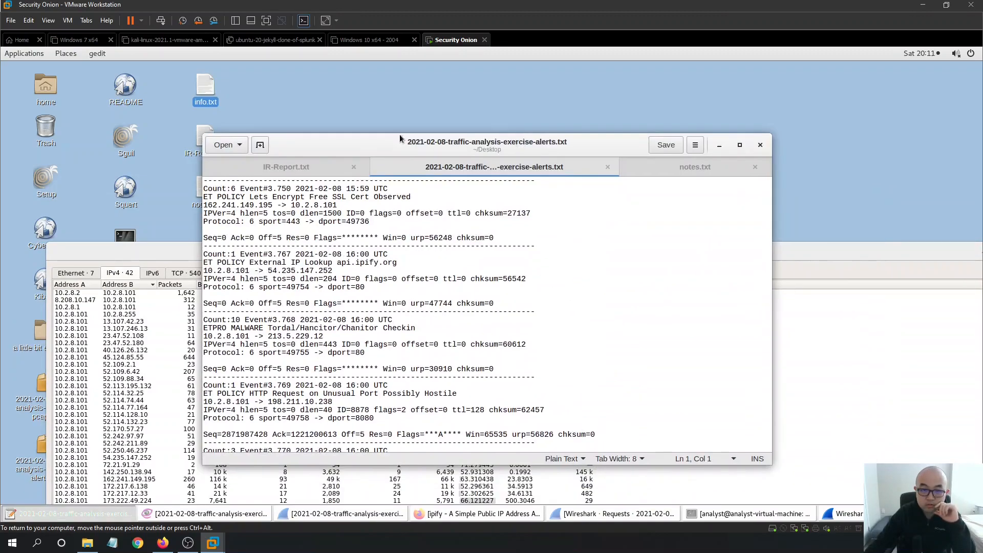
double_click(208, 87)
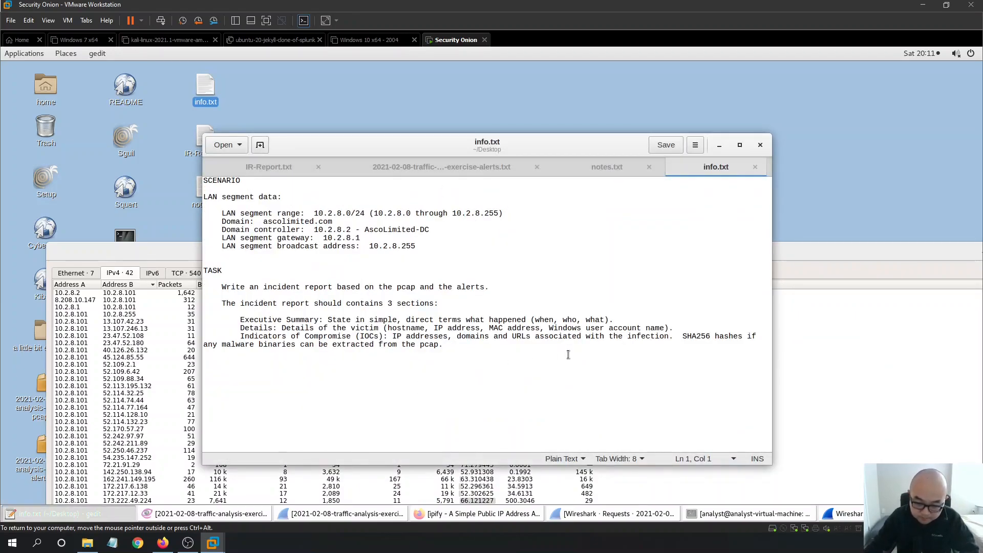
drag(681, 338, 448, 349)
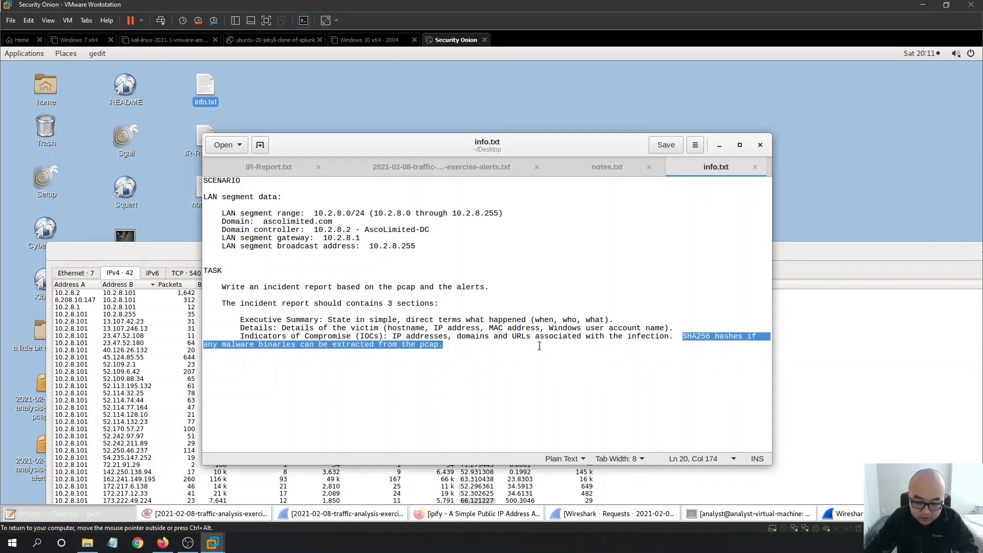
Close the conversations and HTTP requests windows and bring the packet capture forward.
click(820, 374)
drag(701, 251, 590, 226)
click(856, 220)
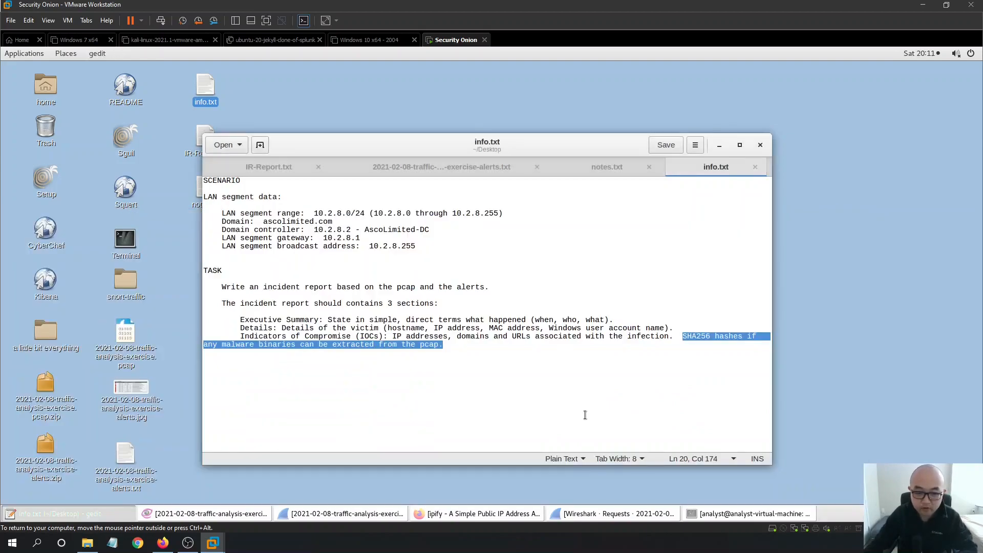
click(601, 511)
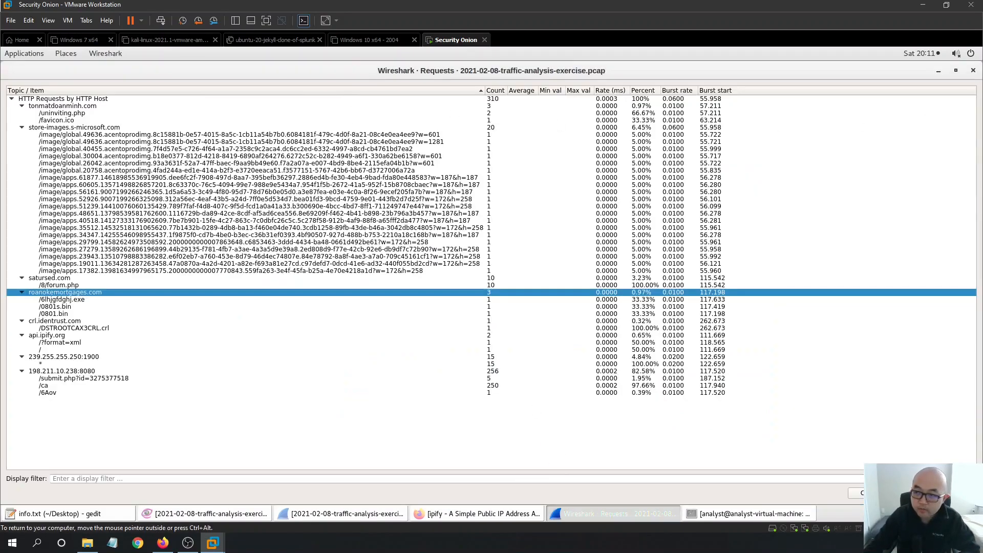
click(973, 71)
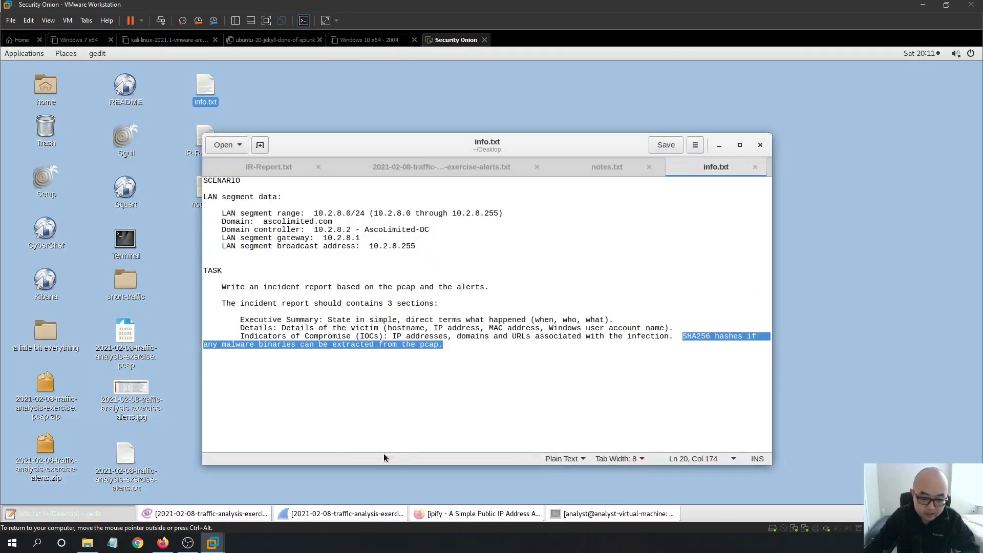
click(357, 514)
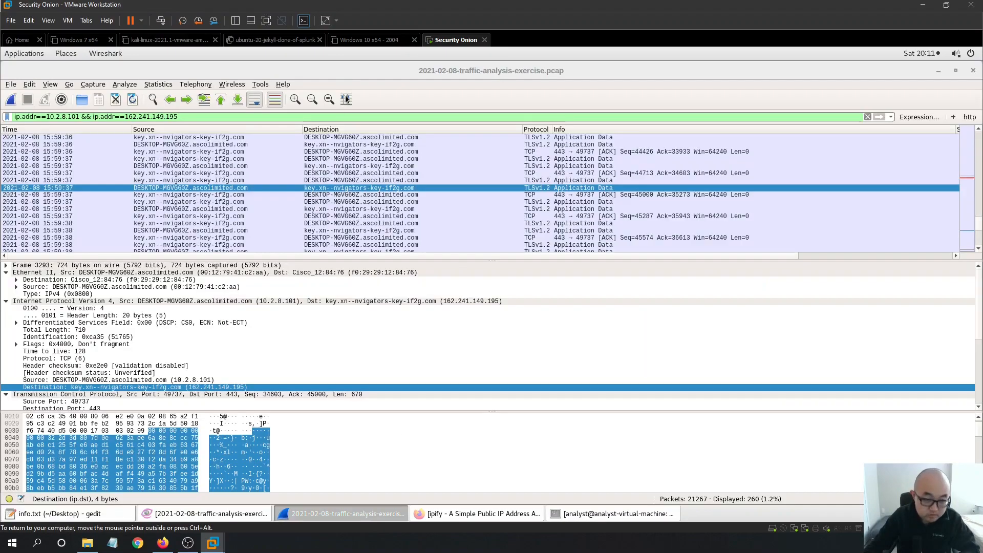
Generate the HTTP requests and conversations statistics for the filtered capture and minimise both windows.
click(165, 85)
mouse_move(169, 299)
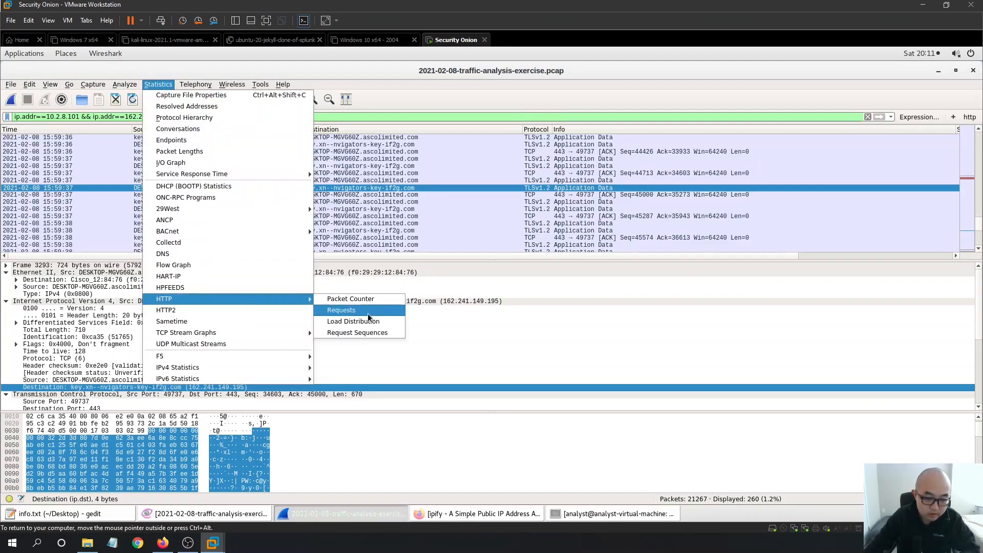
click(348, 310)
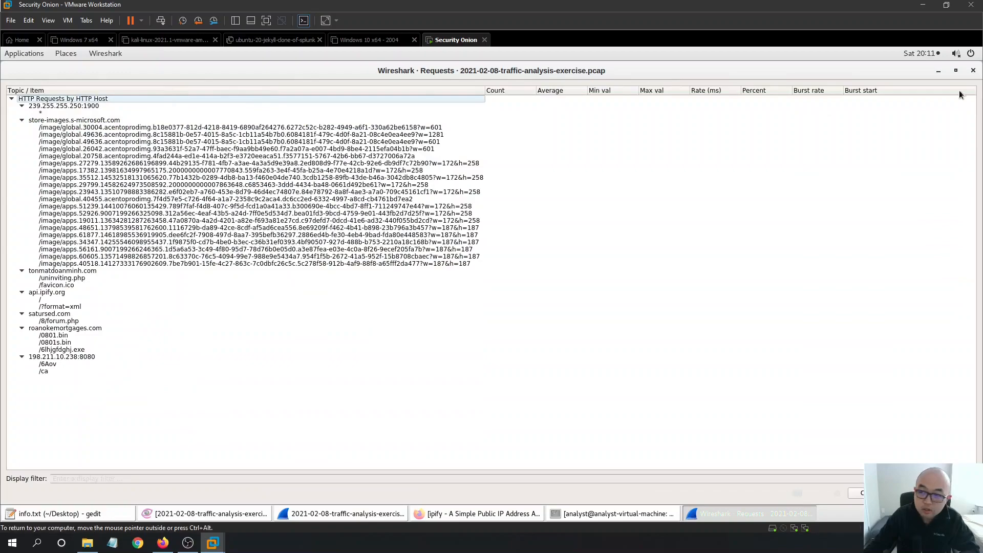
click(938, 70)
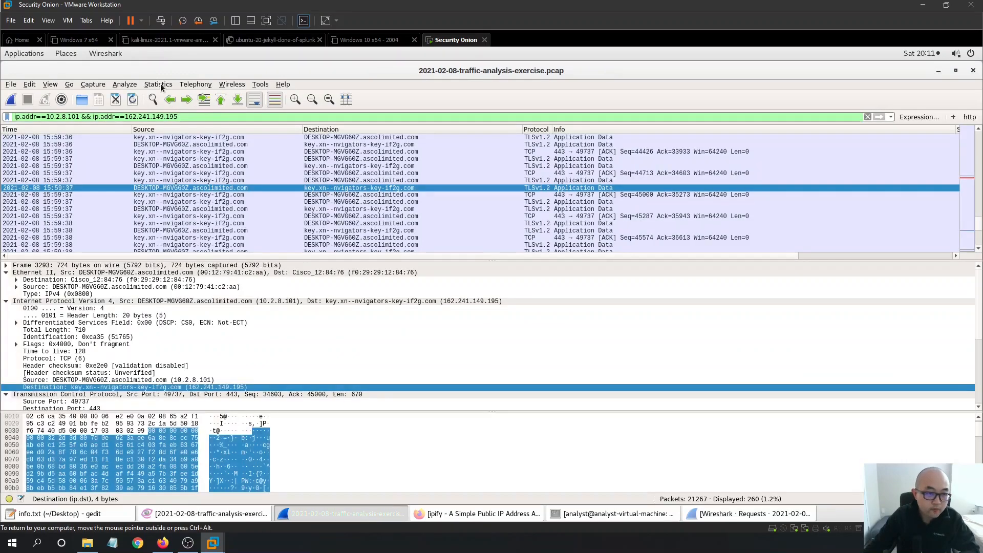
click(159, 84)
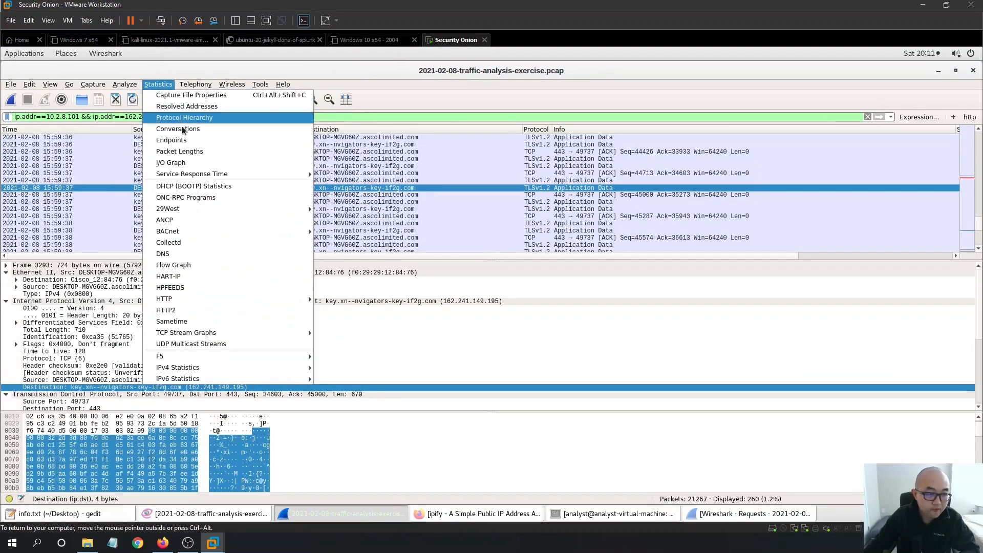
key(Escape)
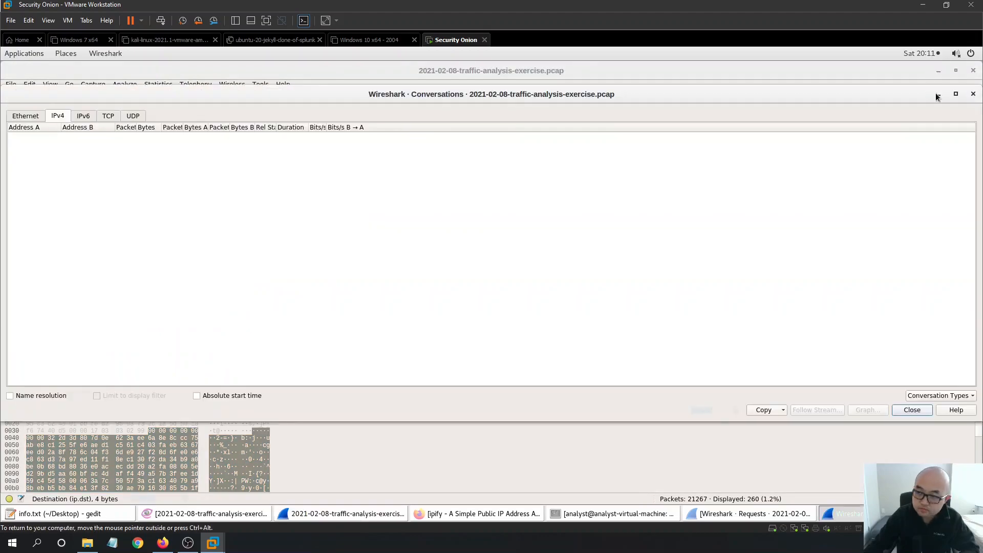
click(938, 94)
Examine the protocol hierarchy of the filtered traffic, including its Secure Sockets Layer row, and close the statistics.
click(160, 85)
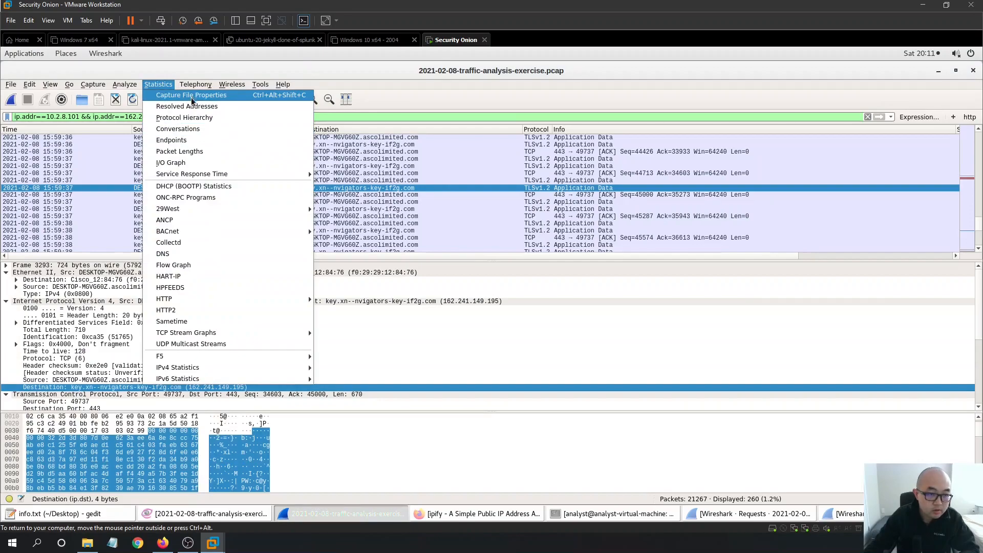
click(190, 118)
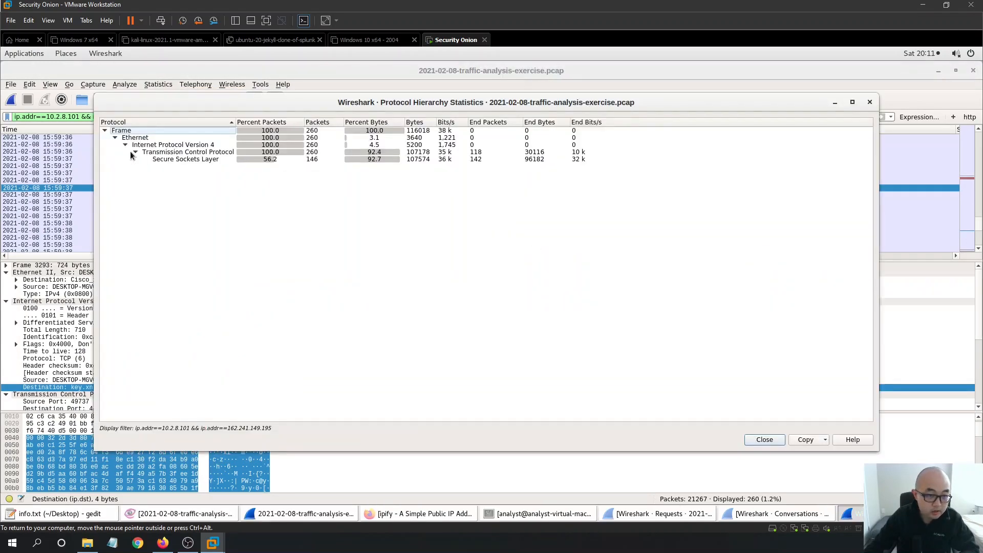
click(192, 159)
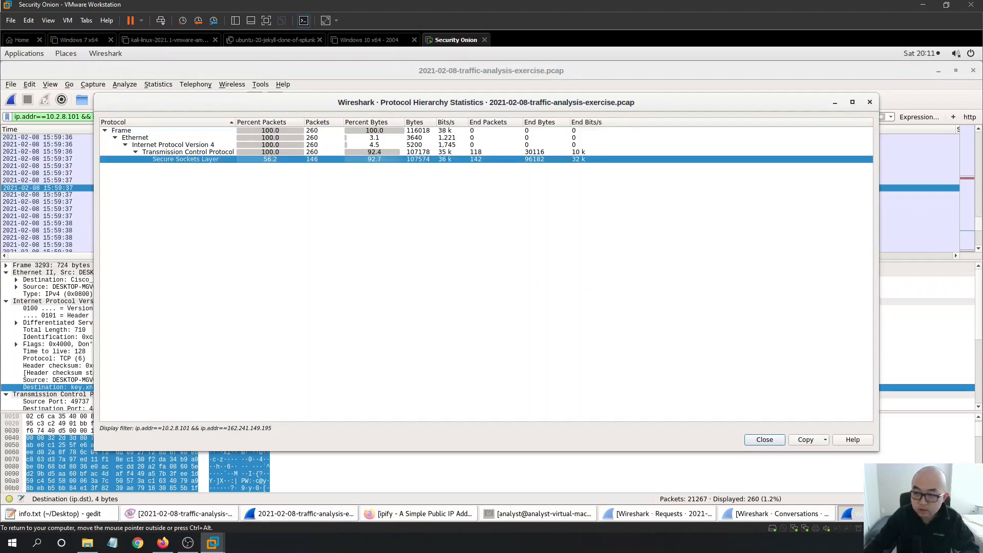
key(Escape)
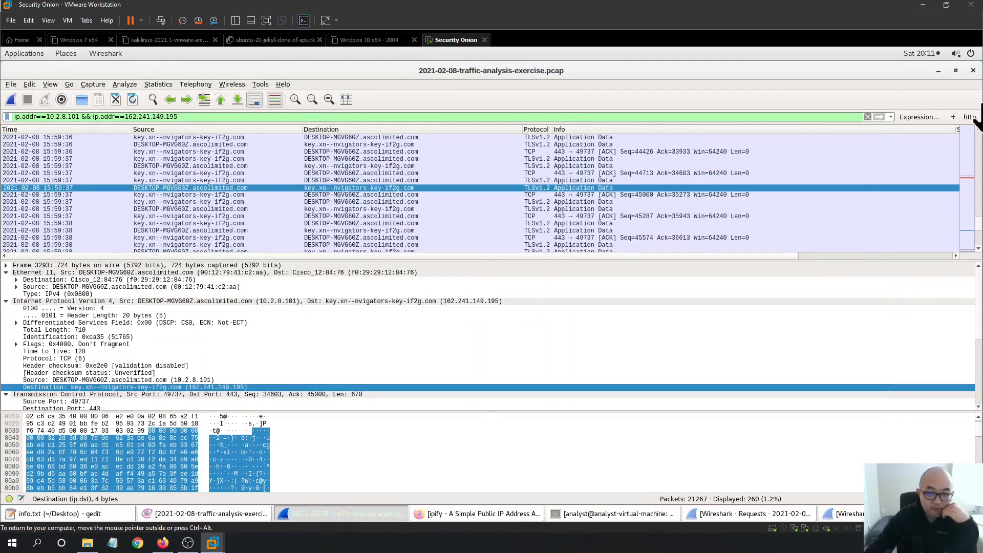
Clear the display filter and show the list of exportable HTTP objects in a maximised window.
click(869, 116)
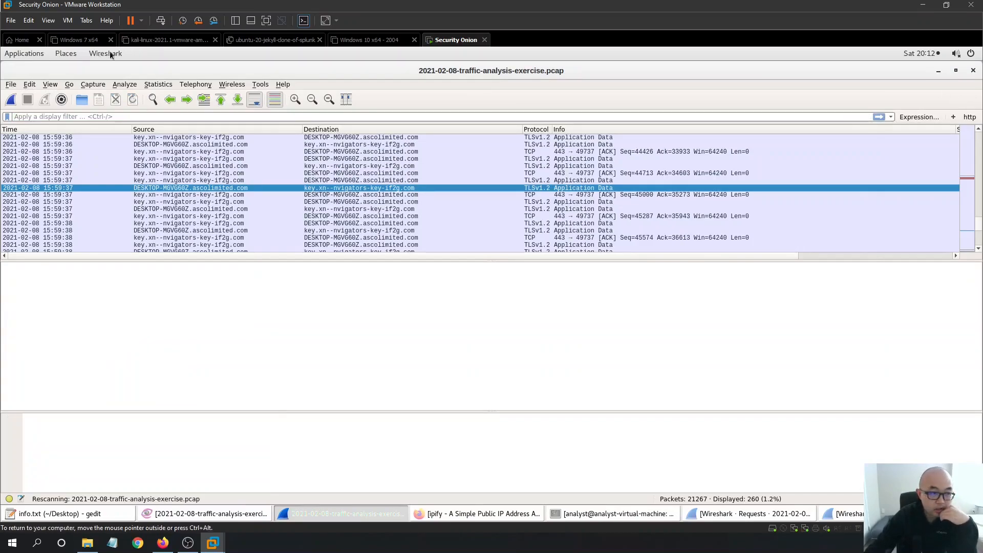
click(26, 86)
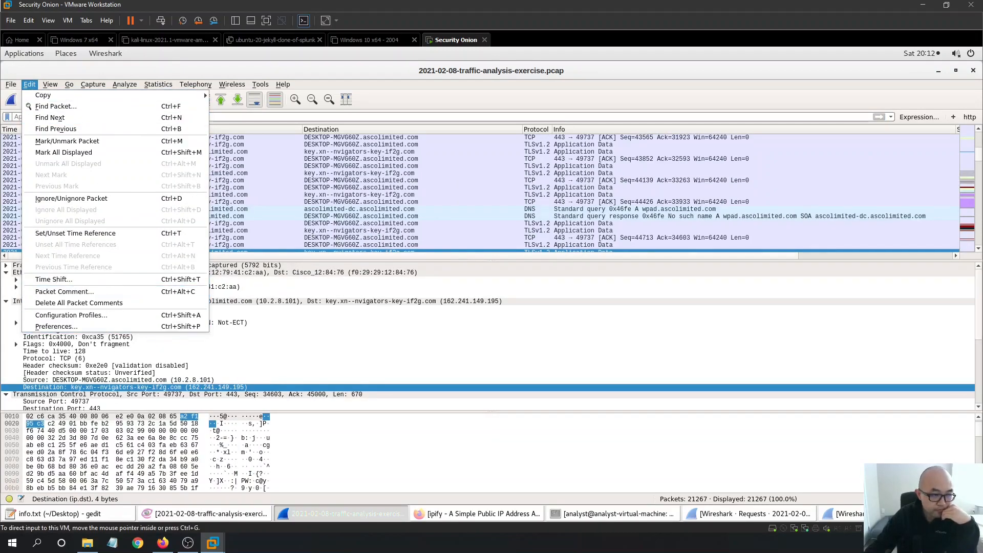
mouse_move(11, 86)
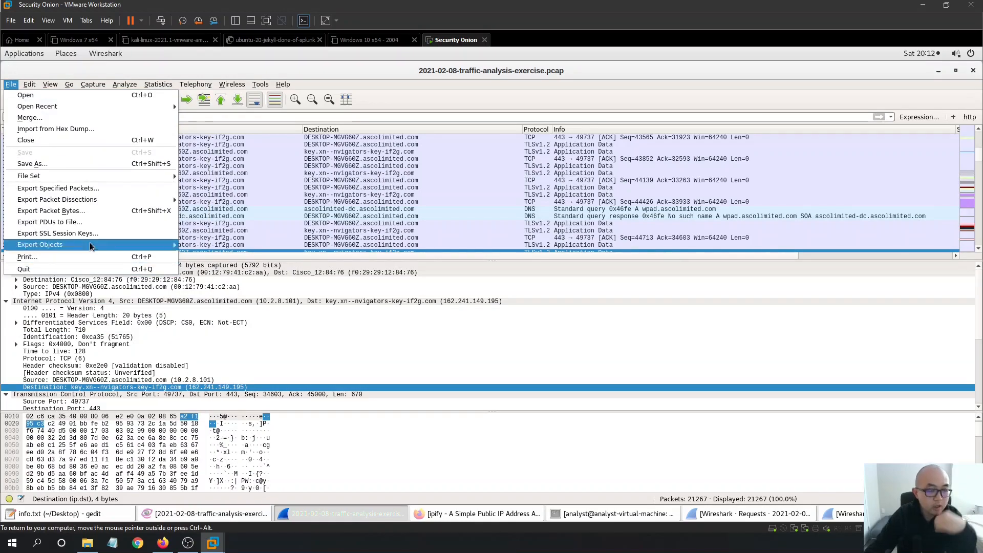
mouse_move(91, 245)
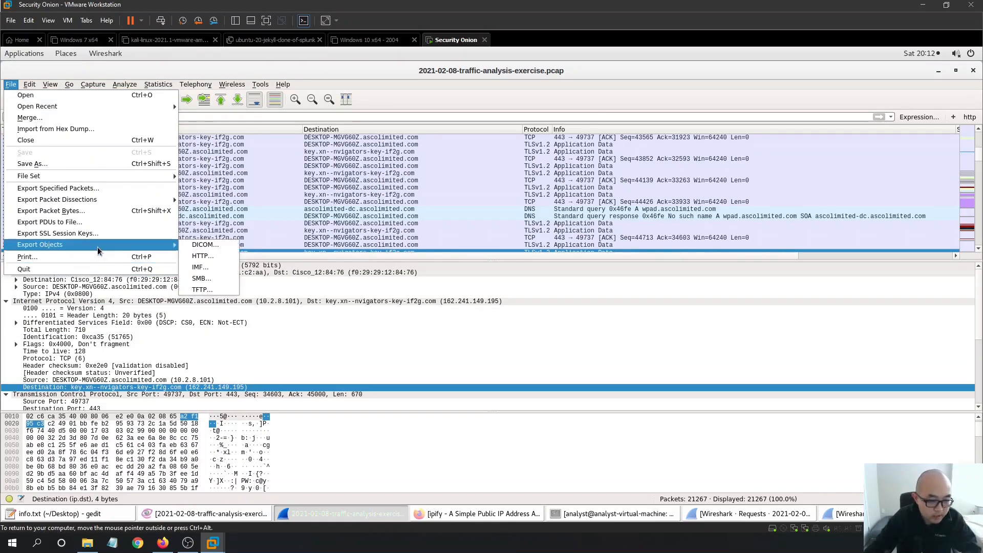
click(202, 256)
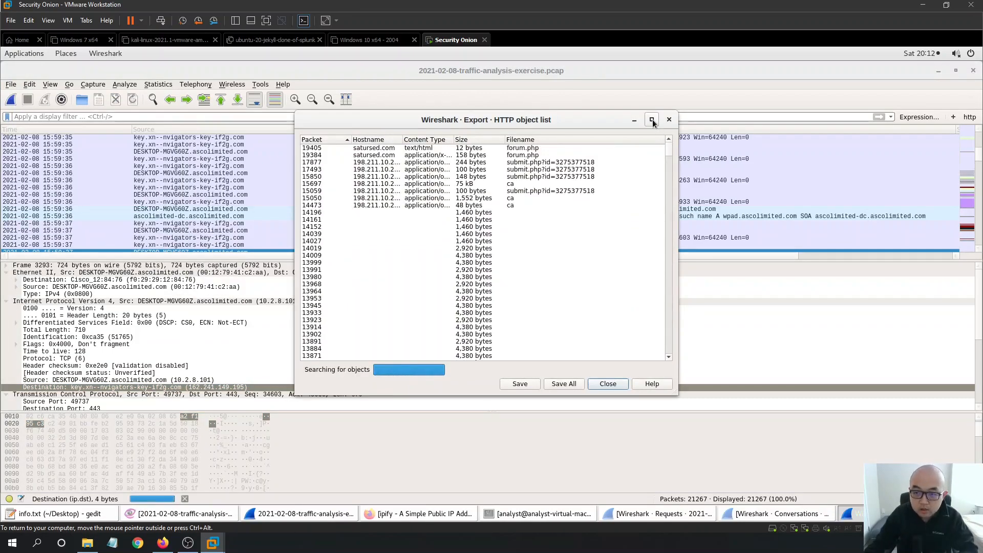
click(651, 120)
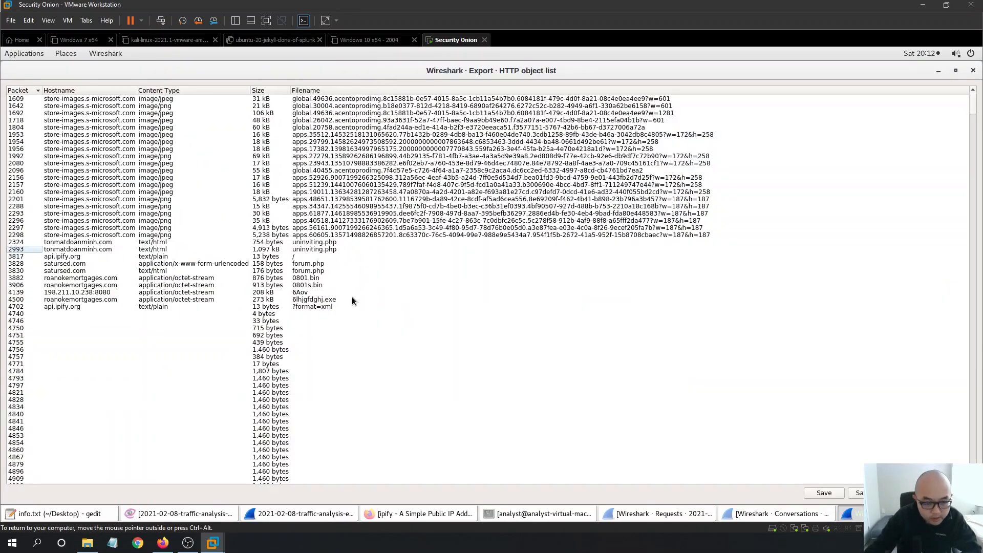
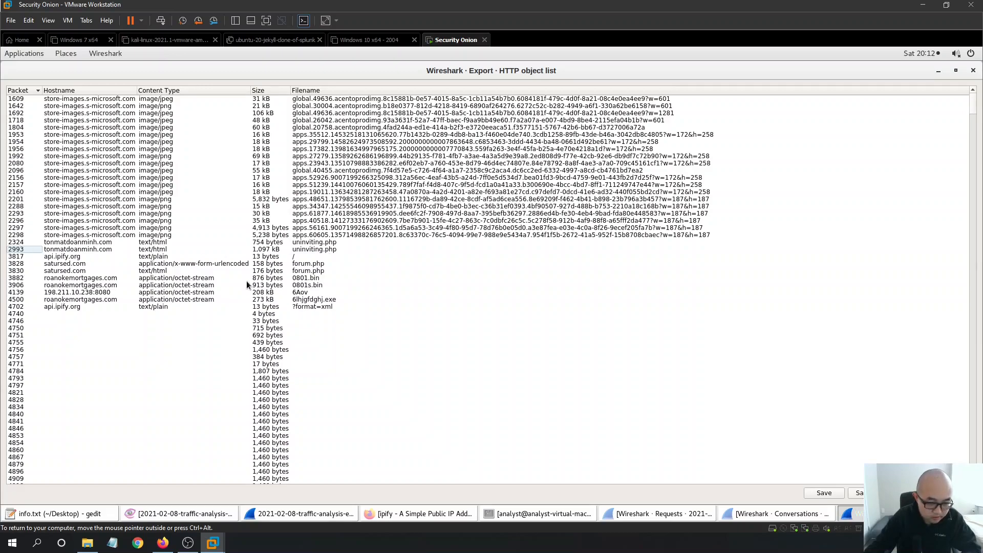
Export 6lhjgfdghj.exe from the HTTP object list into a new Desktop folder named IOC-FILES.
drag(972, 108, 947, 492)
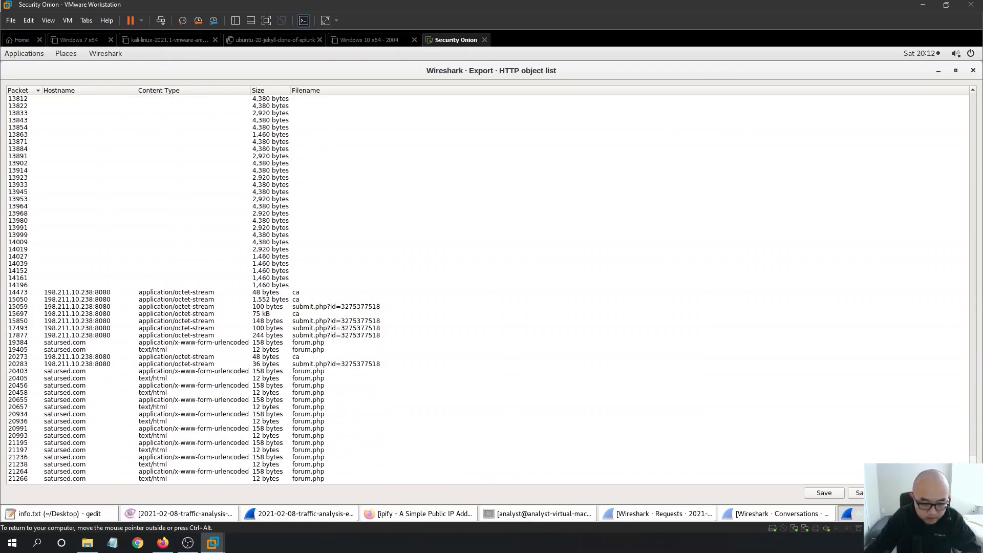
drag(976, 428, 976, 105)
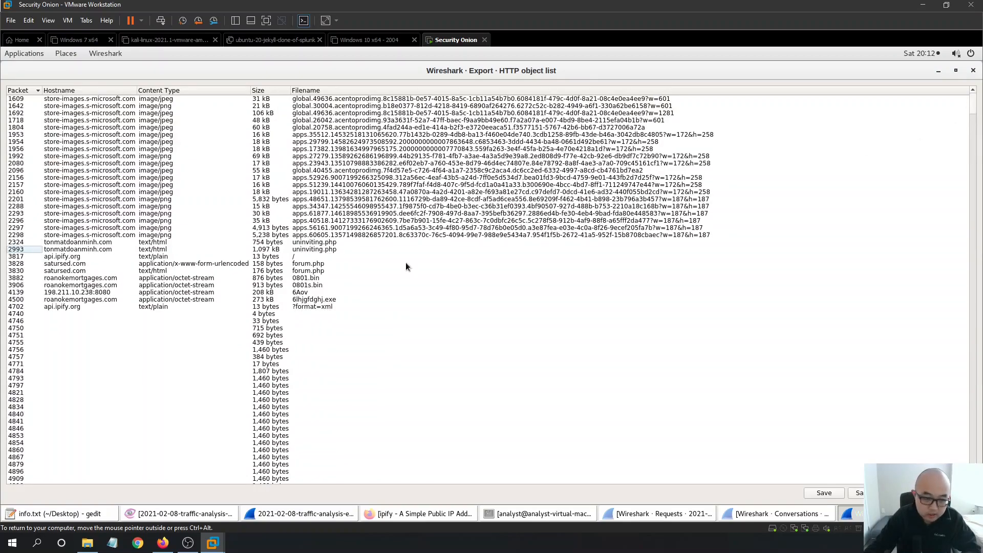
click(312, 306)
click(328, 300)
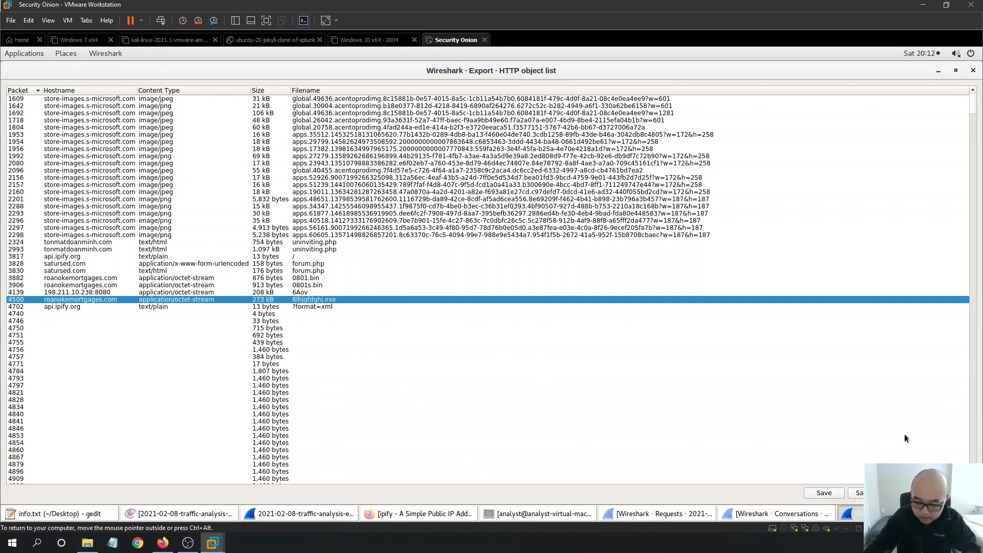
click(828, 493)
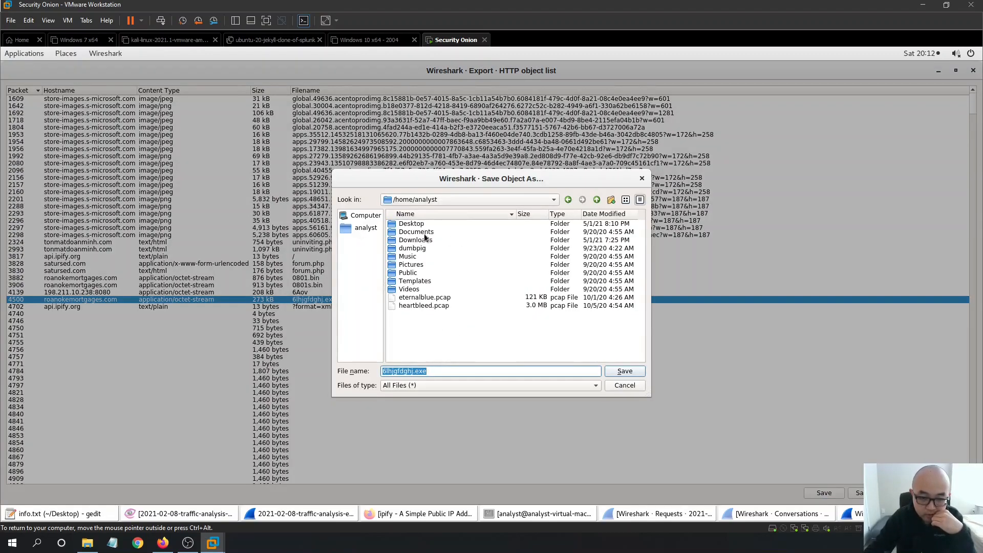
double_click(411, 225)
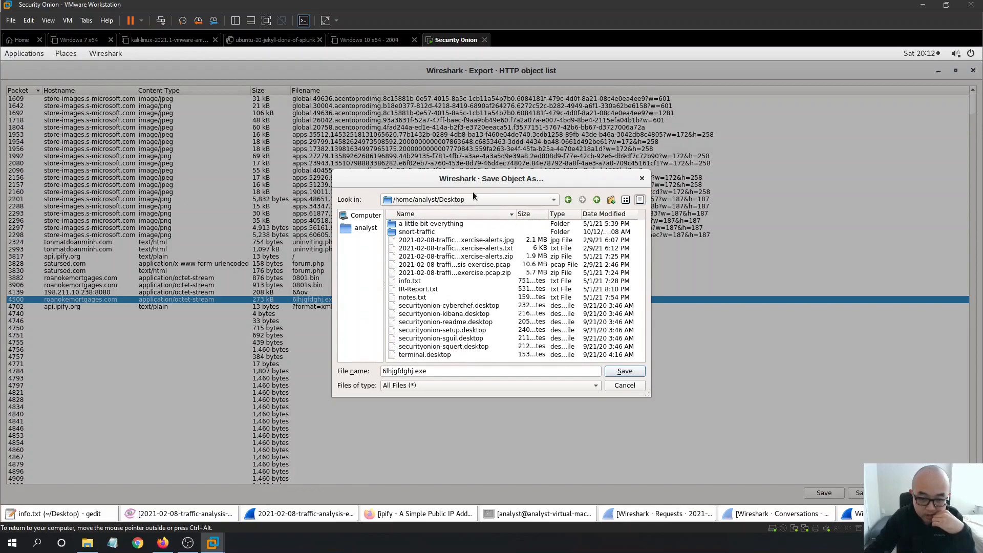
click(611, 199)
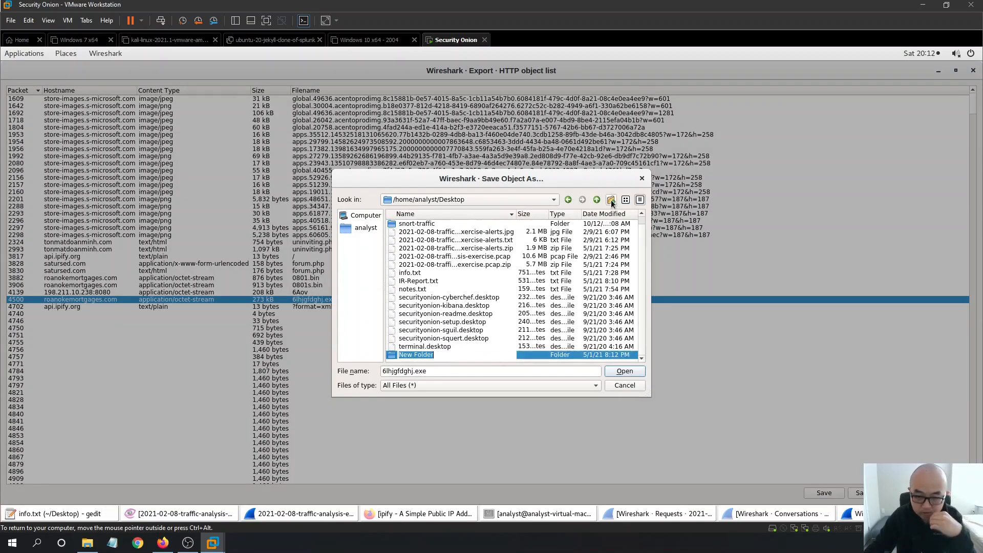
text(IOC)
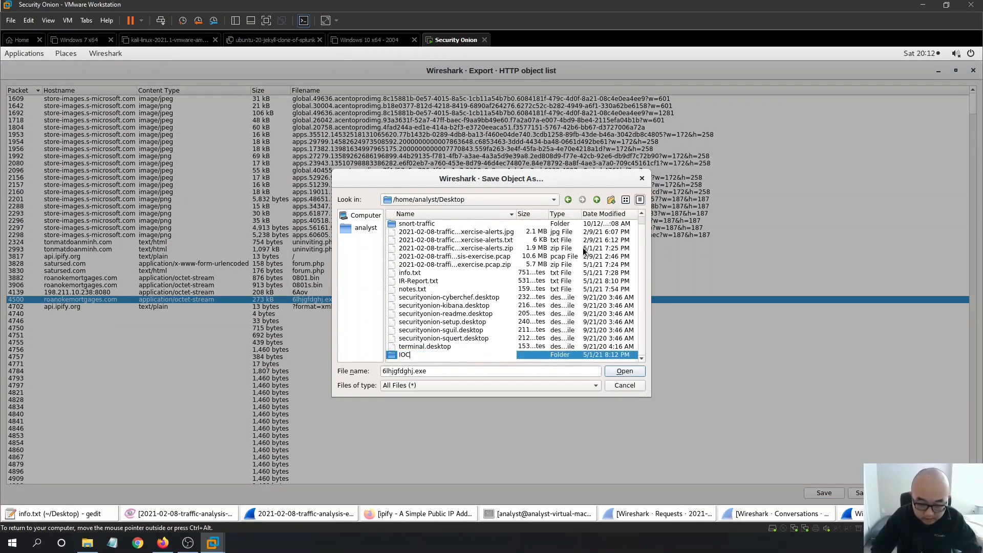
text(-FILES)
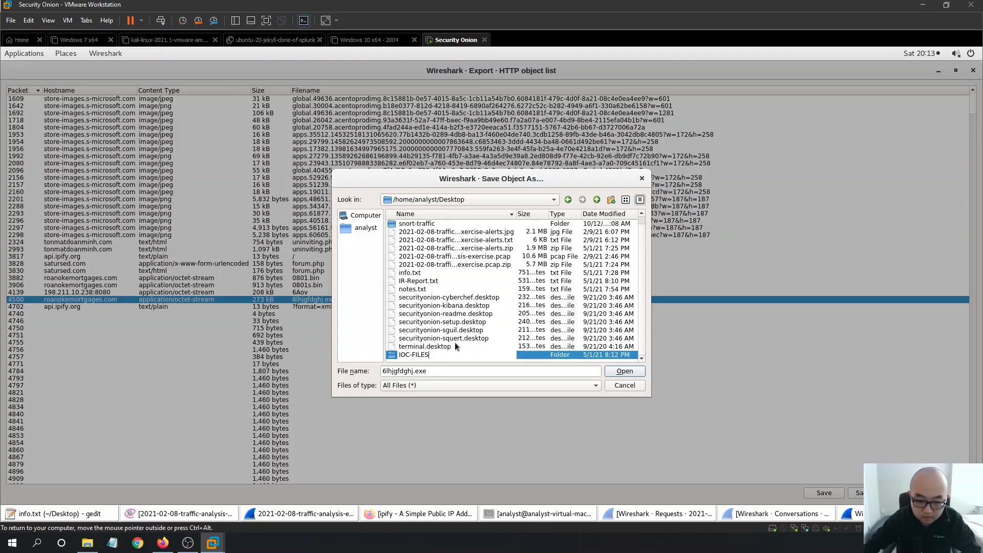
key(Return)
double_click(395, 354)
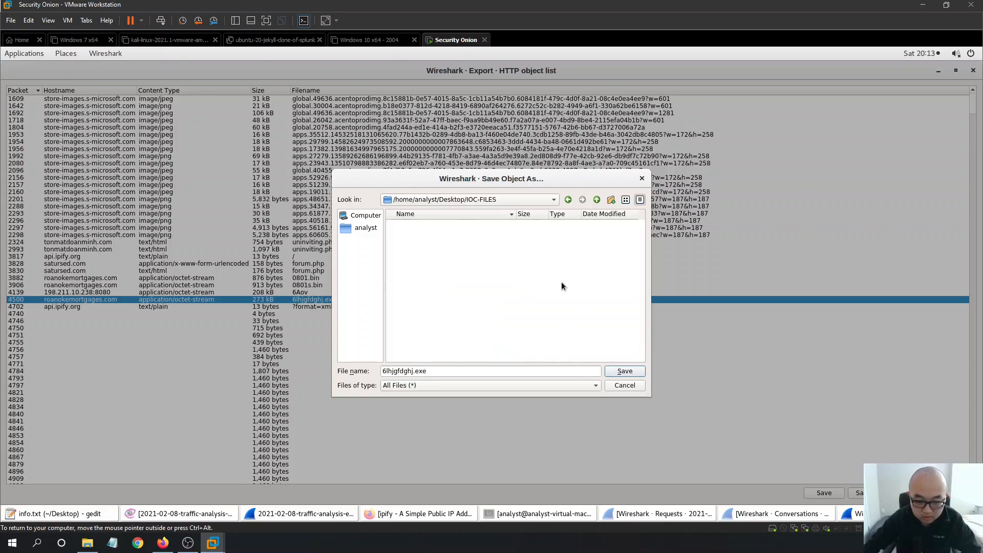
click(626, 374)
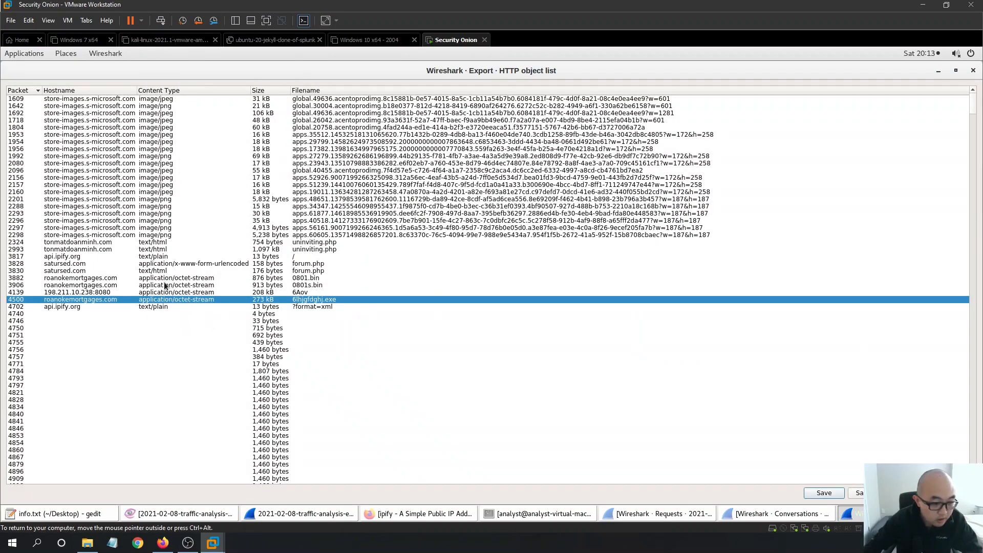
Export the 0801s.bin object from roanokemortgages.com into the Desktop's IOC-FILES folder.
click(295, 293)
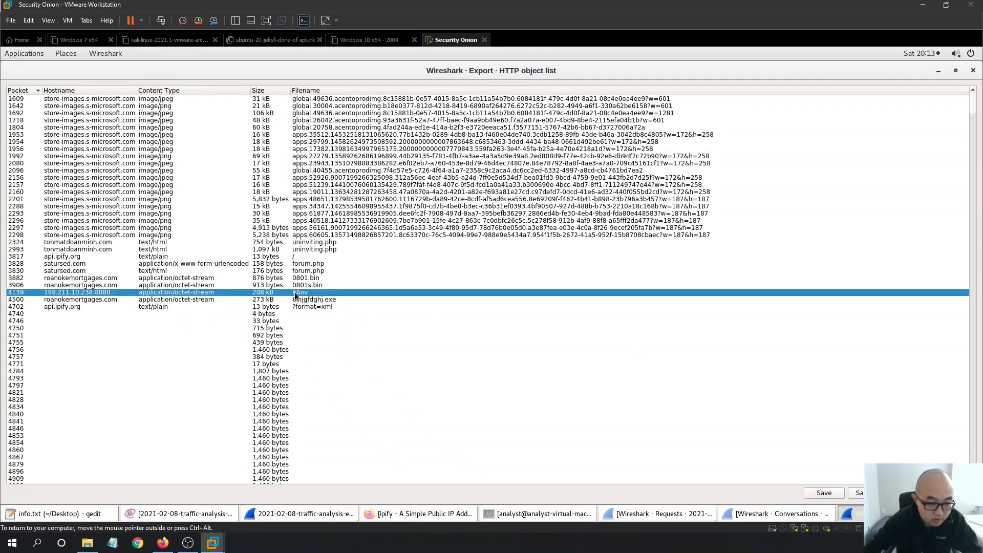
click(326, 285)
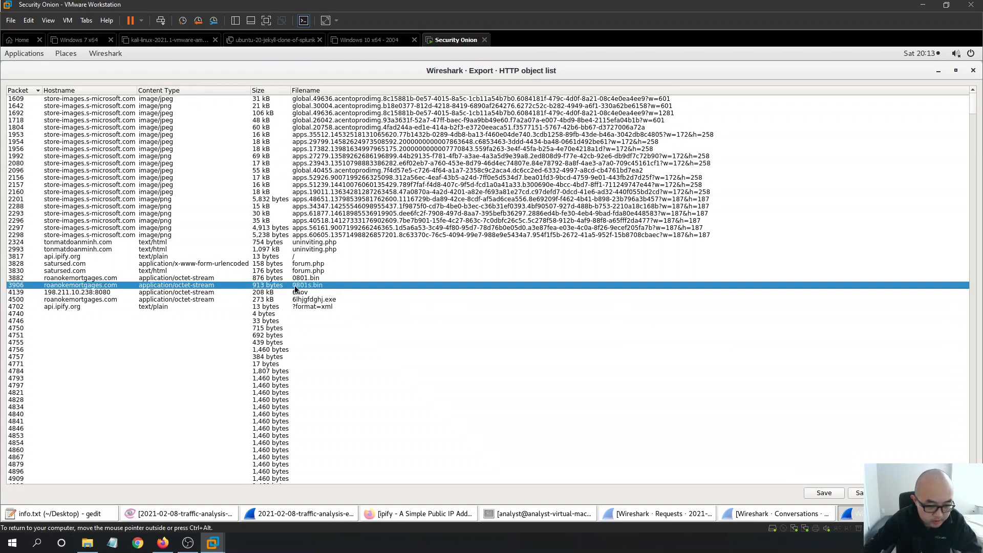
click(835, 494)
click(427, 225)
double_click(426, 223)
double_click(440, 229)
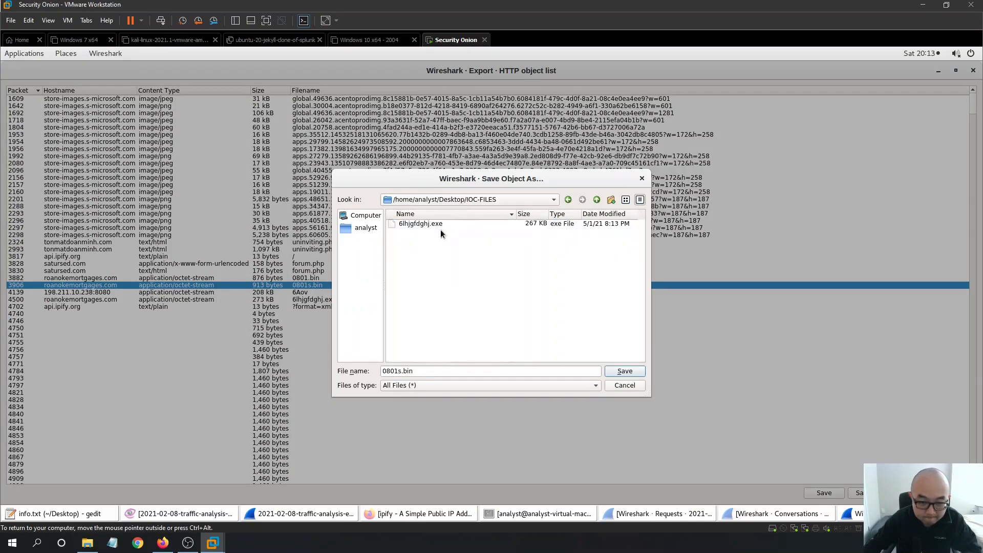
click(622, 371)
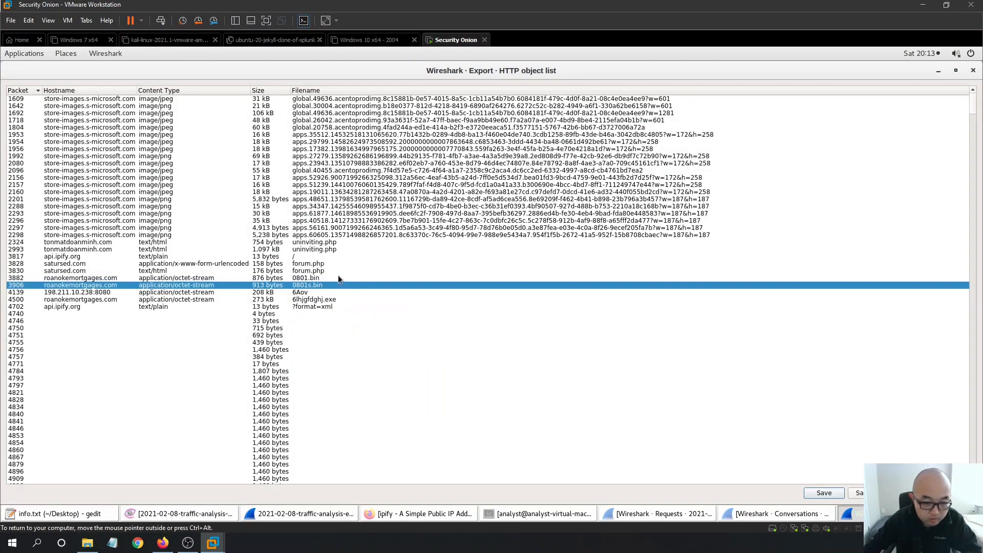
Export the 0801.bin object from roanokemortgages.com into the Desktop's IOC-FILES folder.
click(317, 278)
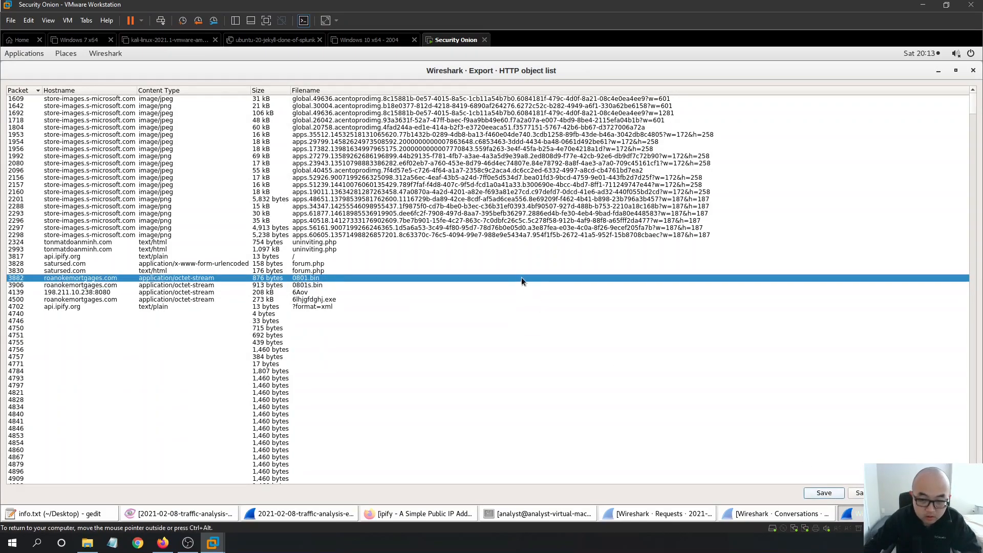
click(822, 492)
double_click(422, 223)
double_click(434, 232)
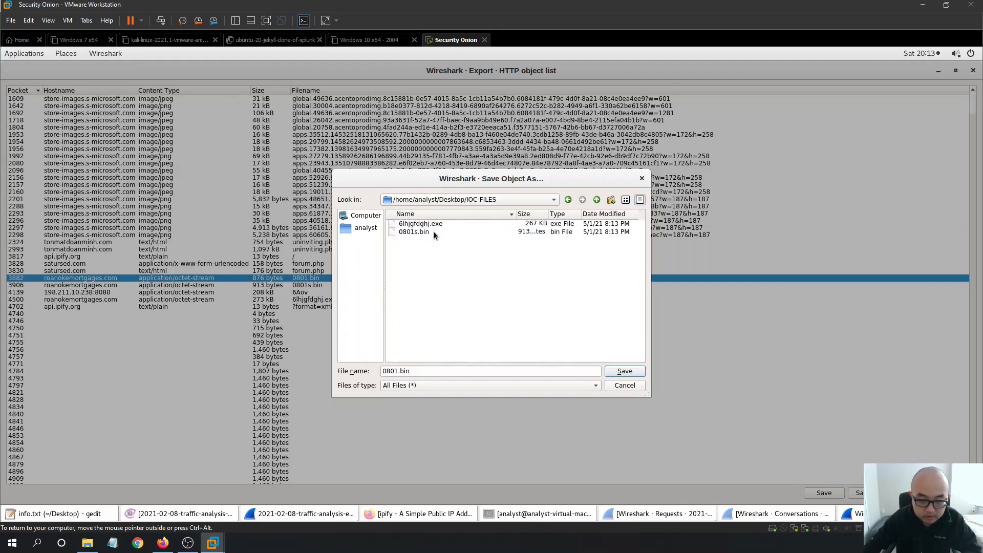
click(624, 371)
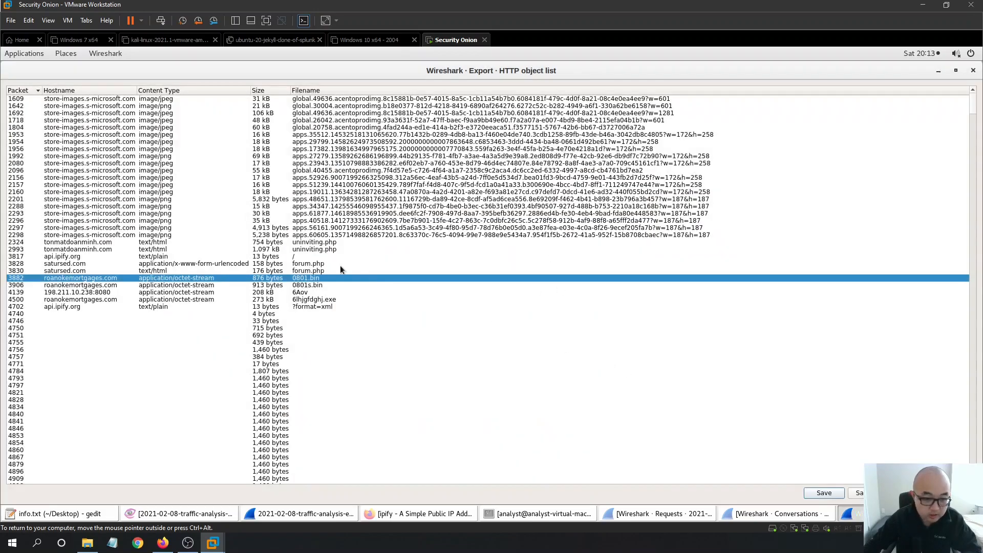
Export the uninviting.php object of packet 2993 from tonmatdoanminh.com into the Desktop's IOC-FILES folder.
click(330, 251)
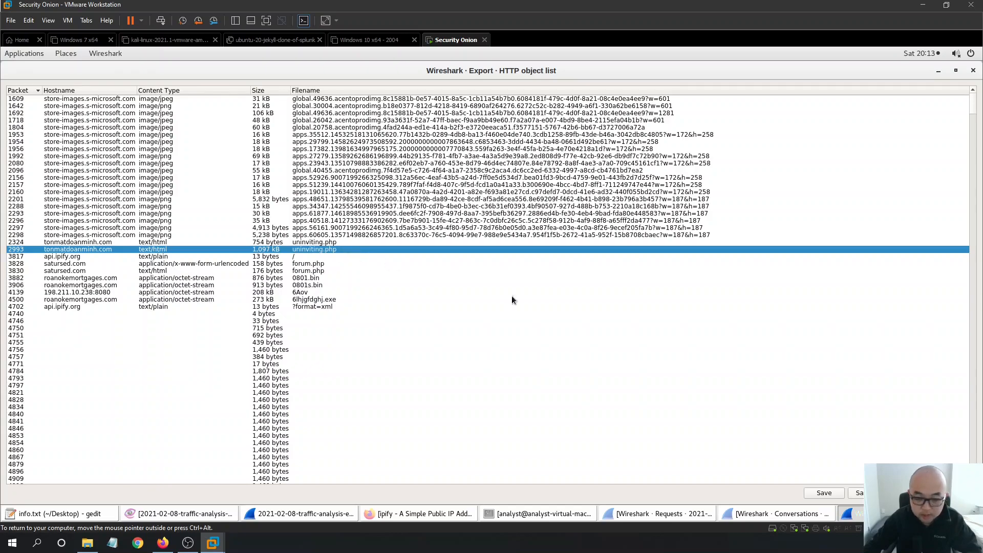
click(823, 493)
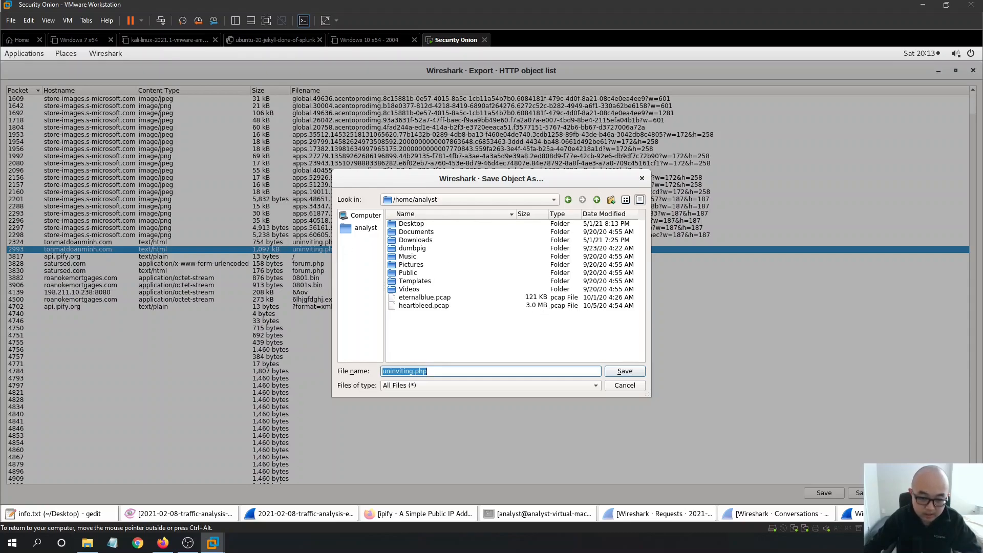
double_click(416, 225)
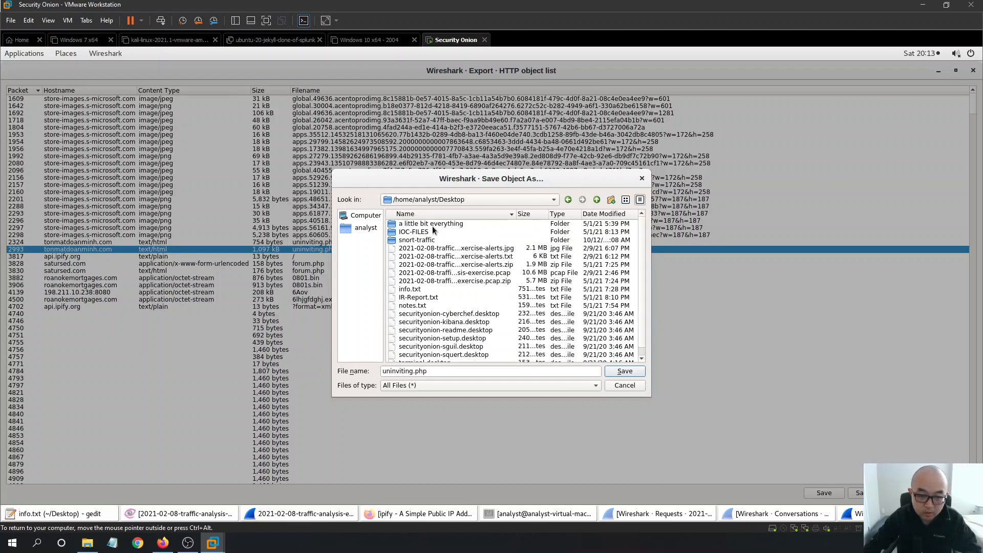
double_click(456, 224)
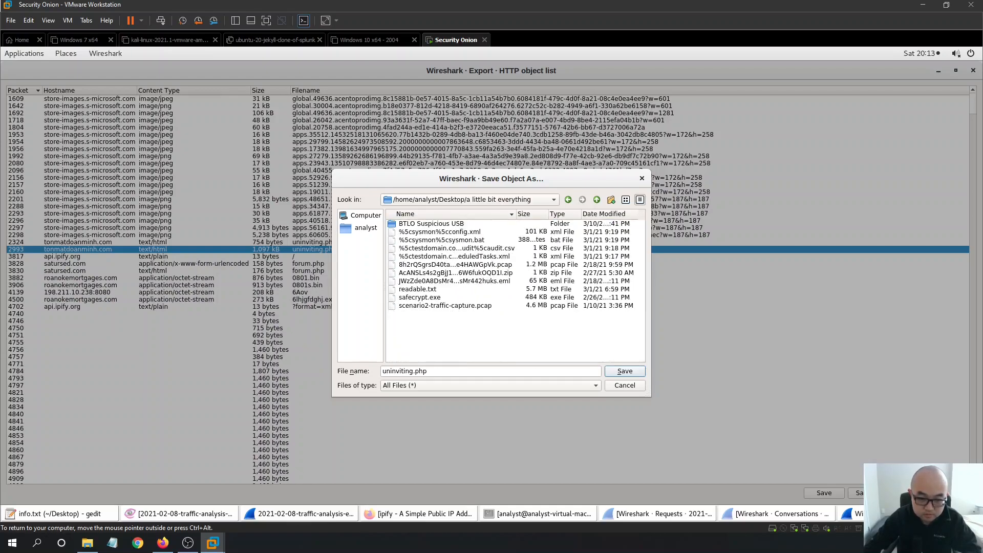
click(596, 200)
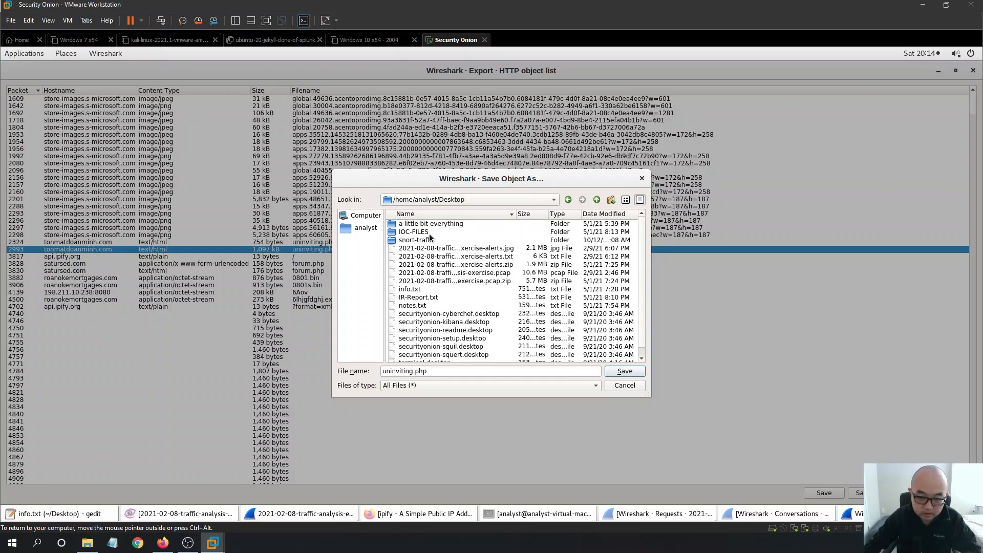
double_click(429, 234)
click(632, 371)
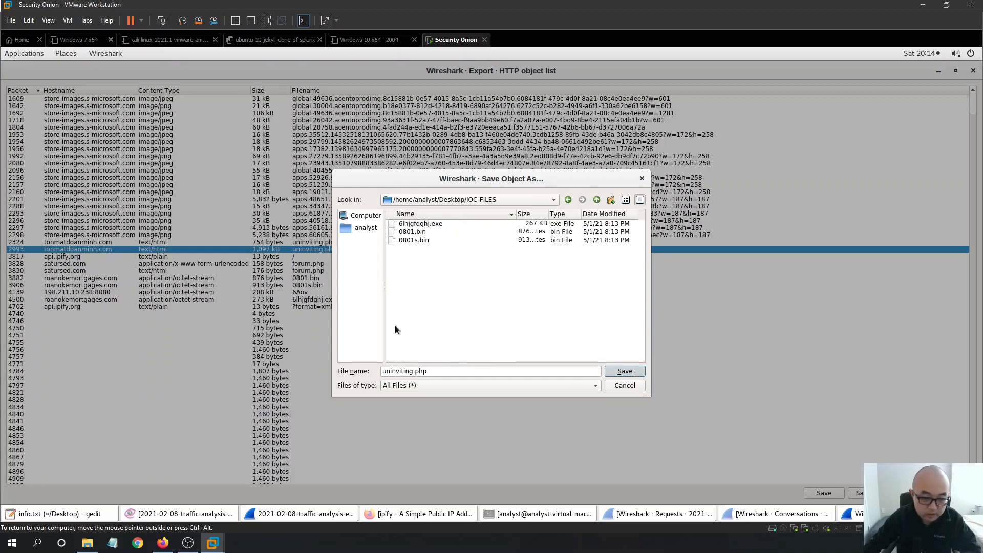
Export the forum.php object of packet 3828 from satursed.com into the Desktop's IOC-FILES folder.
click(333, 266)
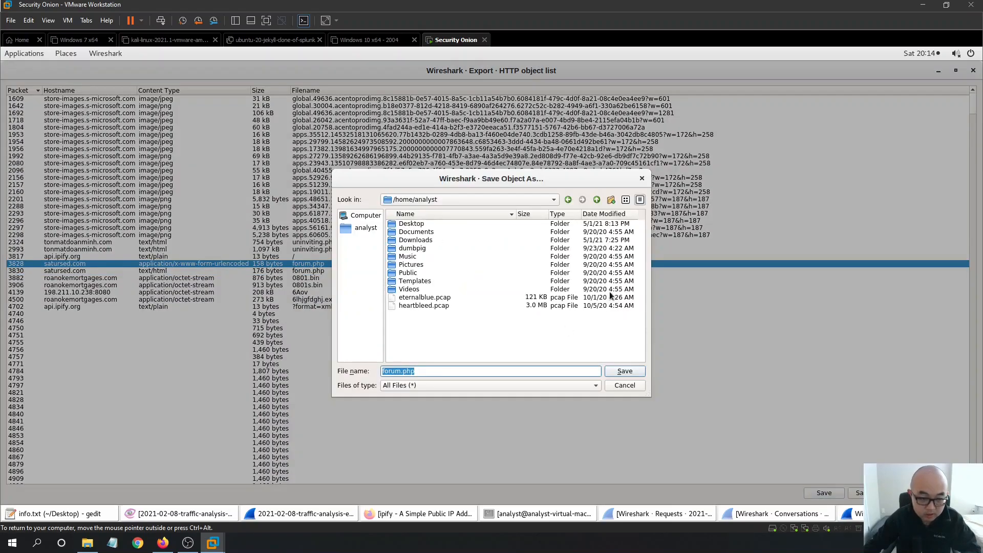
click(430, 226)
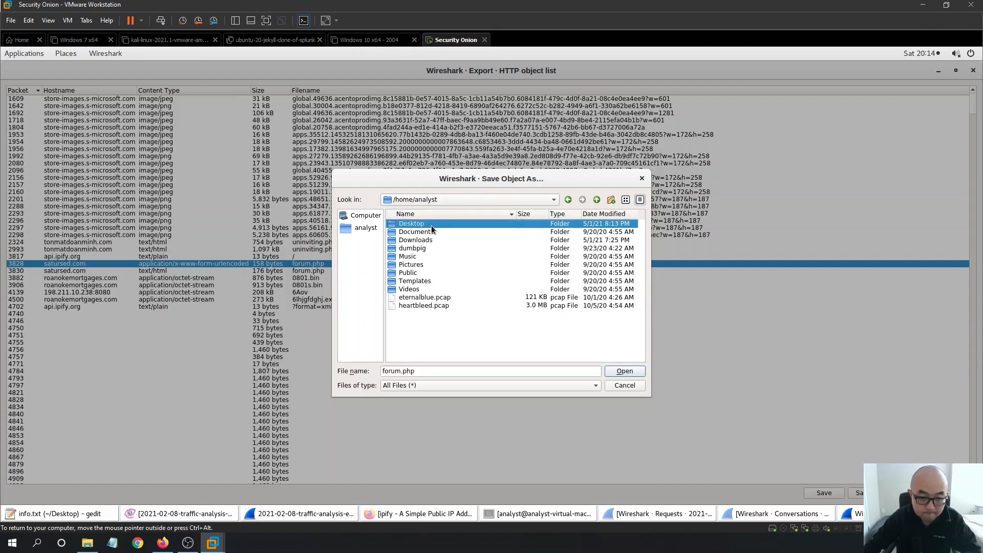
double_click(431, 225)
double_click(434, 231)
click(630, 371)
Select the 6Aov object from 198.211.10.238:8080 and check the alerts image for events involving that host.
click(340, 291)
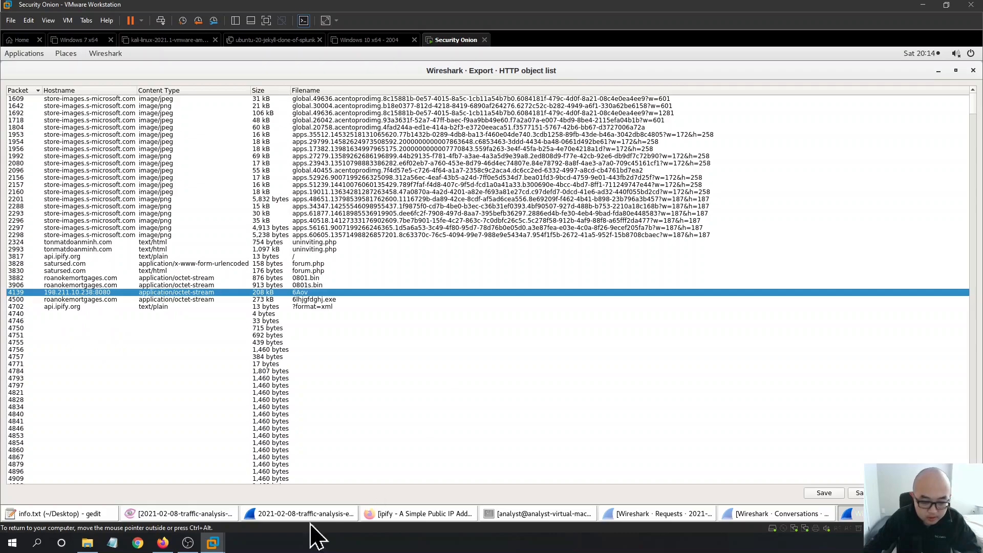
click(171, 512)
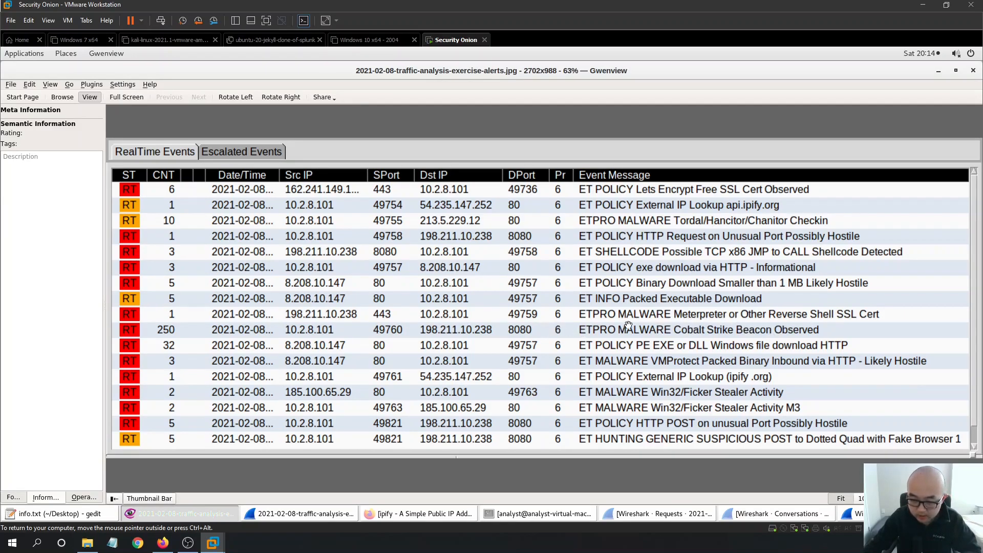
click(938, 71)
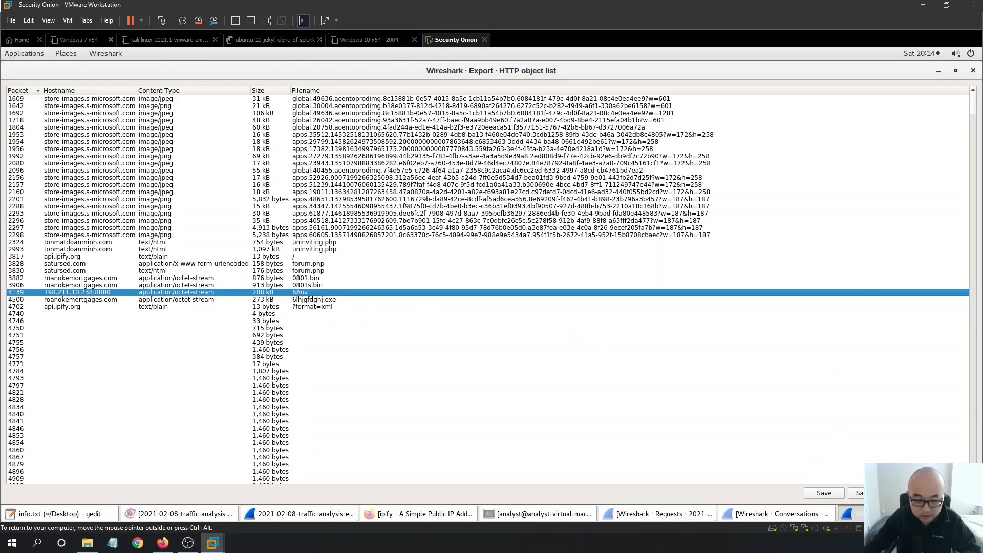
click(824, 493)
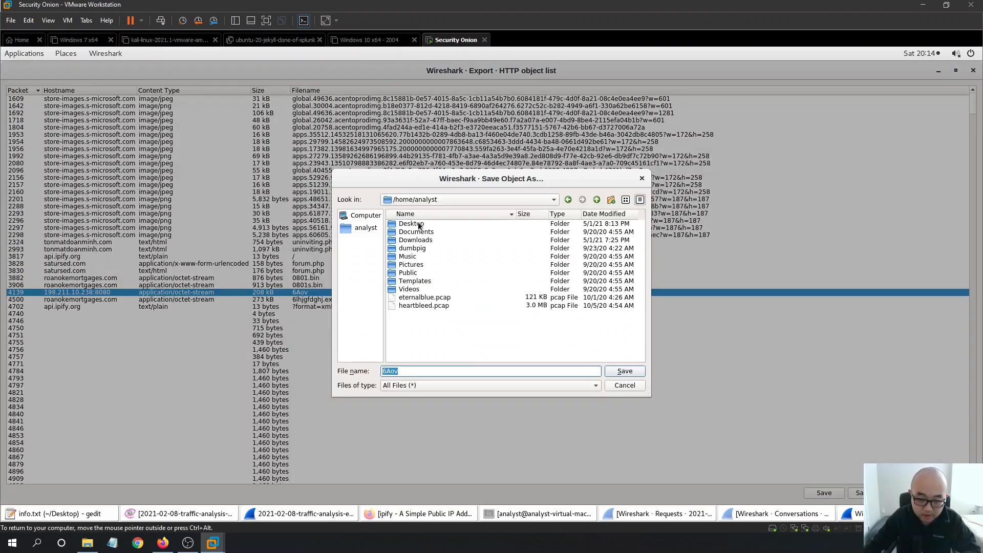
double_click(417, 225)
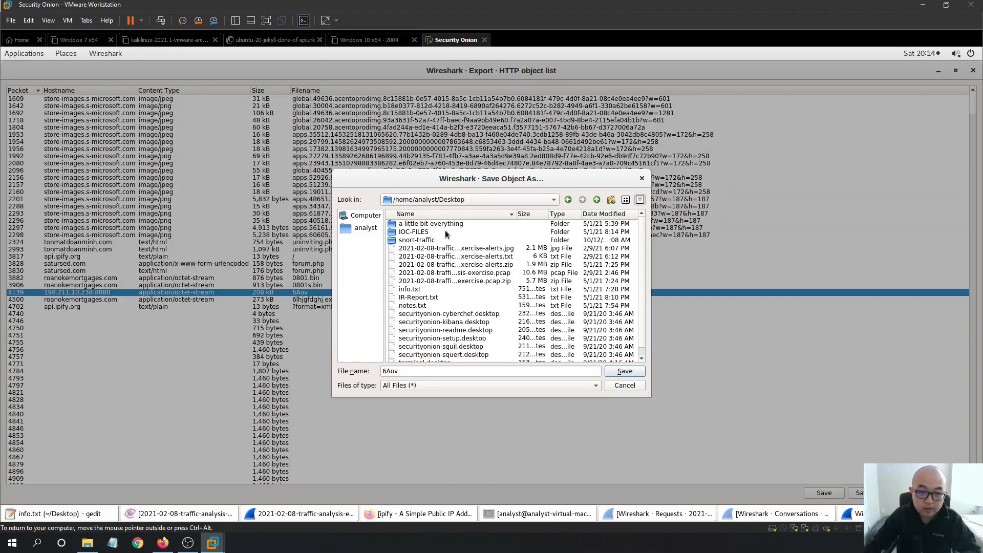
double_click(426, 232)
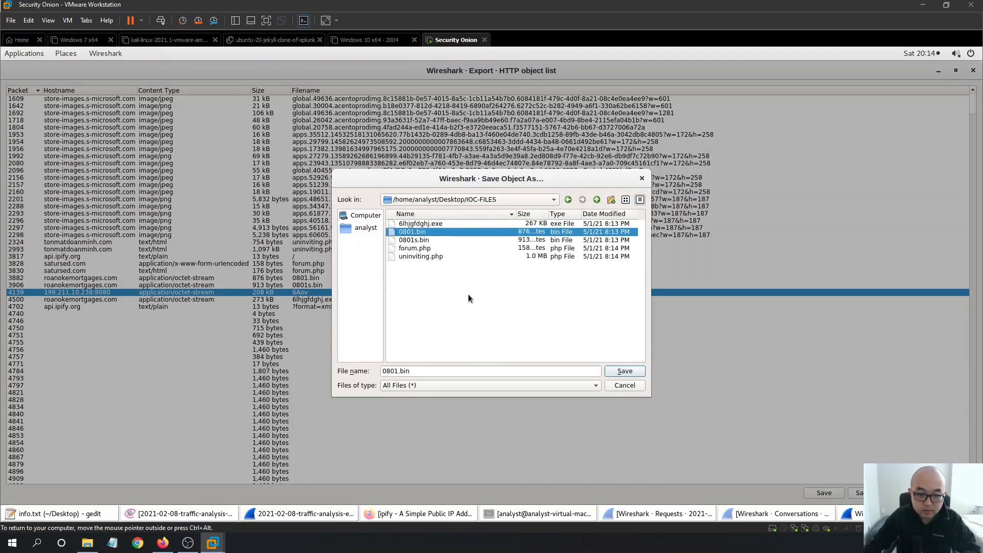
click(622, 371)
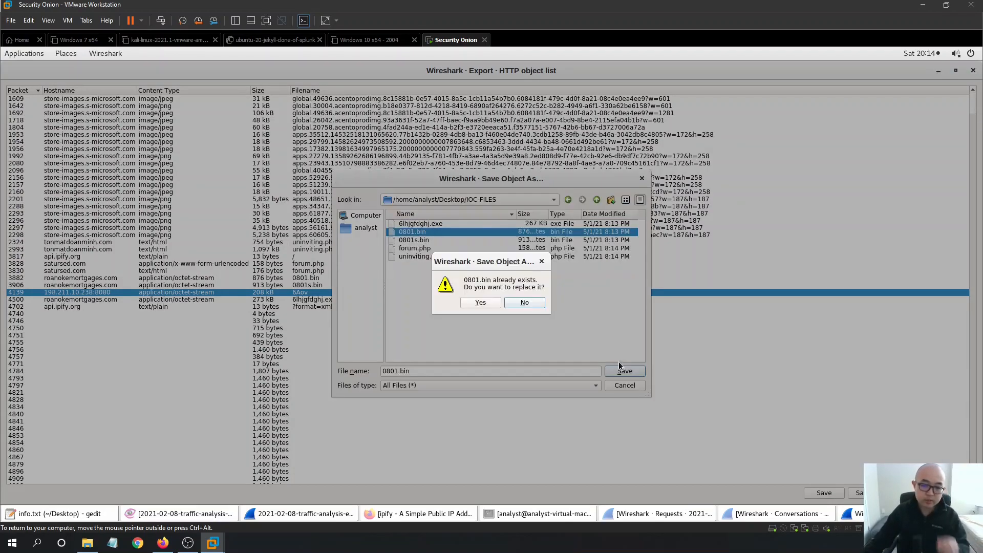
click(542, 303)
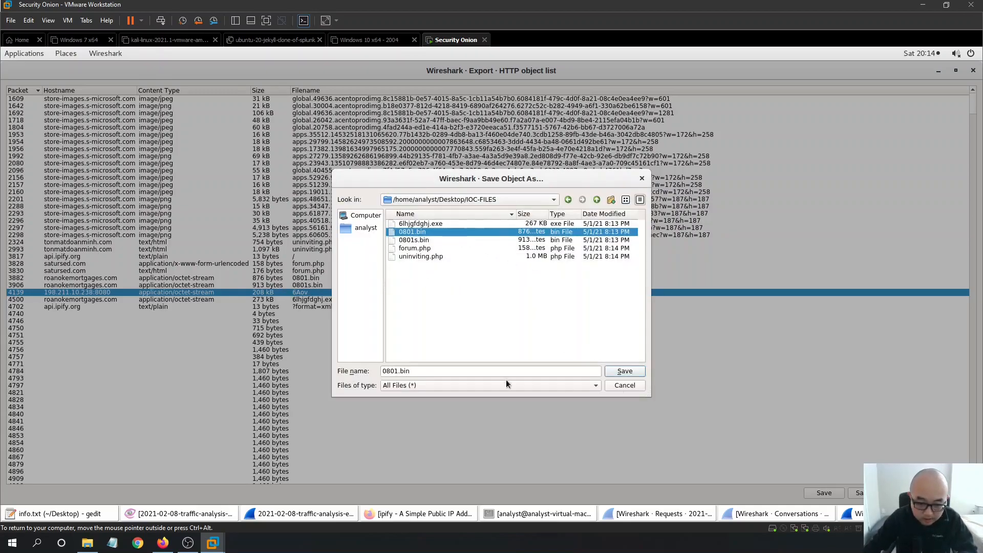
click(631, 386)
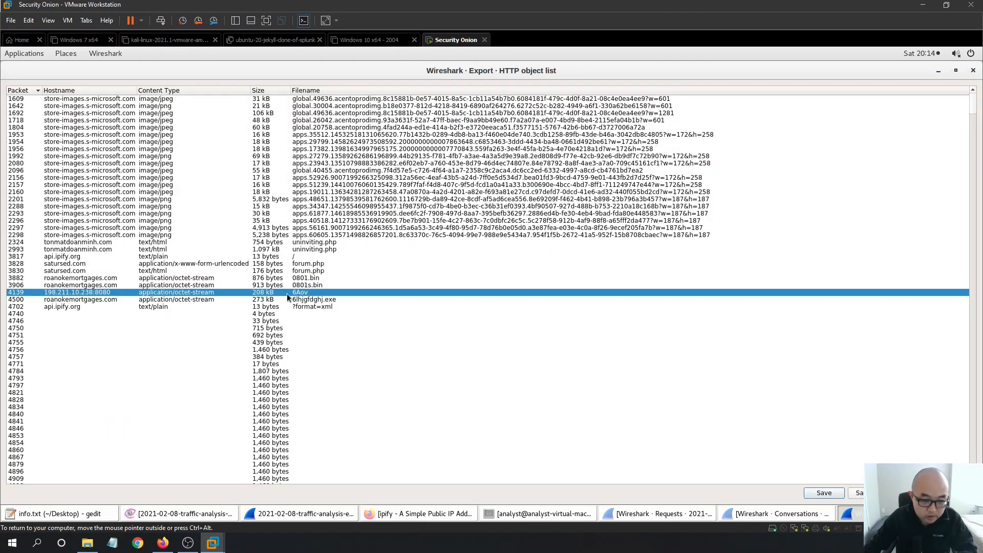
Export the 6Aov object from 198.211.10.238:8080 into the Desktop's IOC-FILES folder.
click(823, 493)
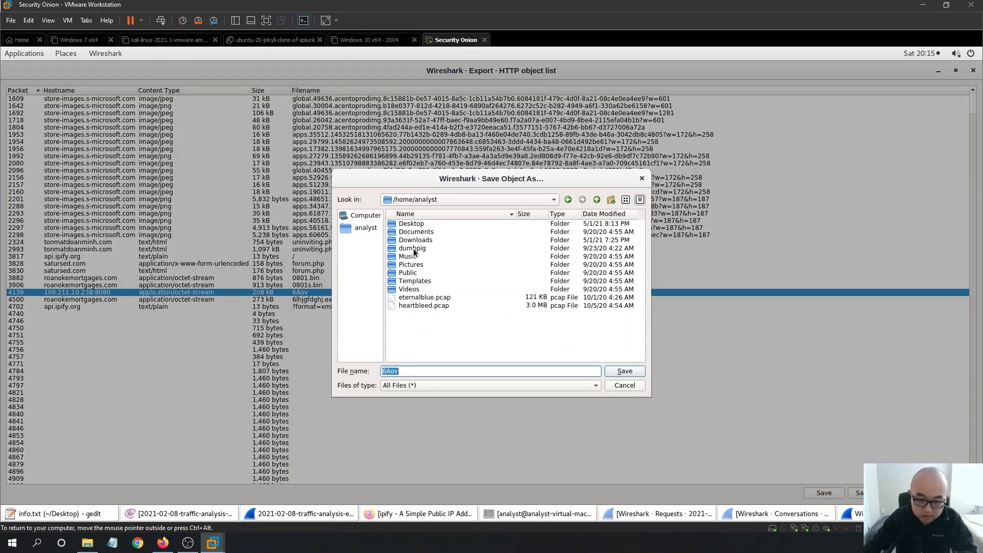
double_click(423, 226)
double_click(428, 233)
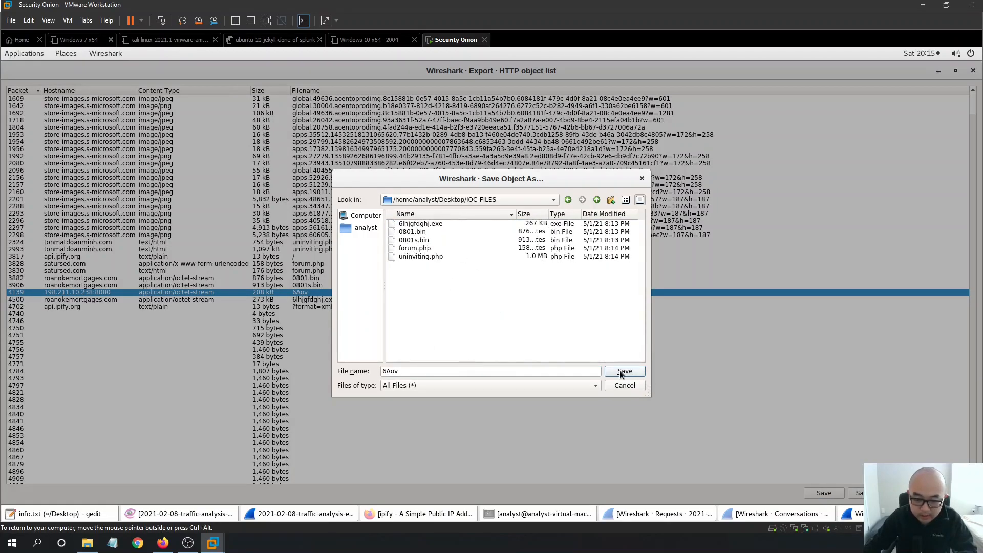
click(626, 372)
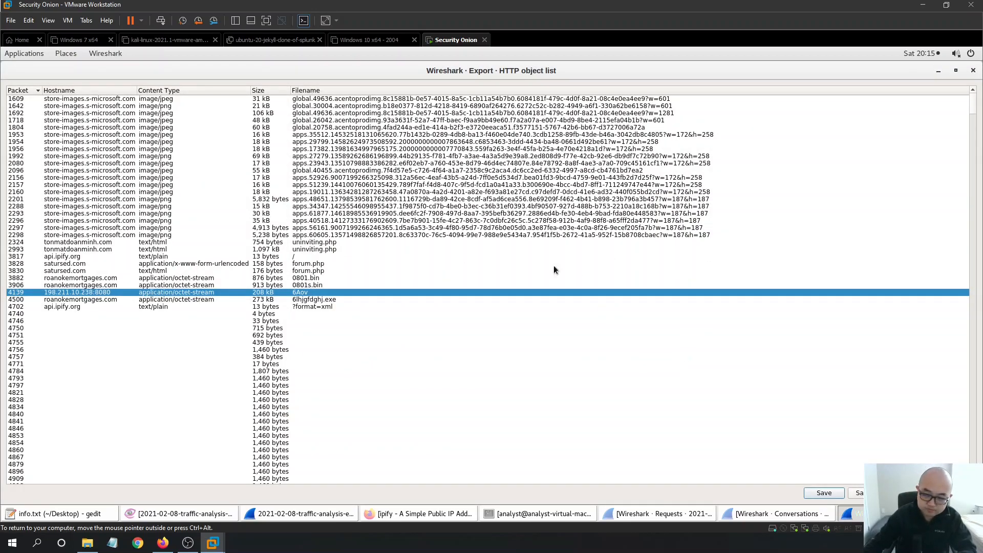
Examine the later HTTP objects in the list, comparing the ca, submit.php and forum.php entries from 198.211.10.238:8080 and satursed.com.
scroll(515, 258, down, 1)
drag(973, 110, 967, 454)
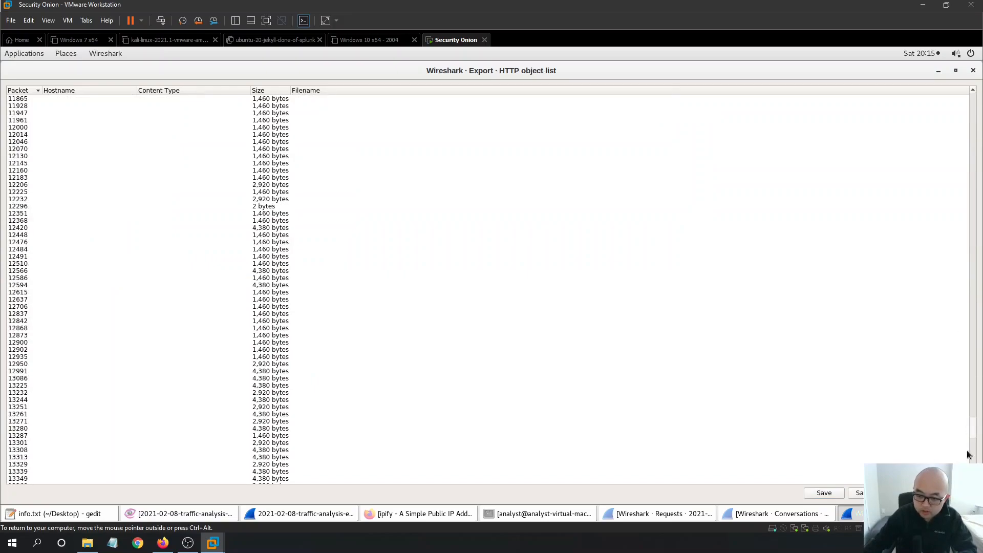
scroll(416, 433, down, 20)
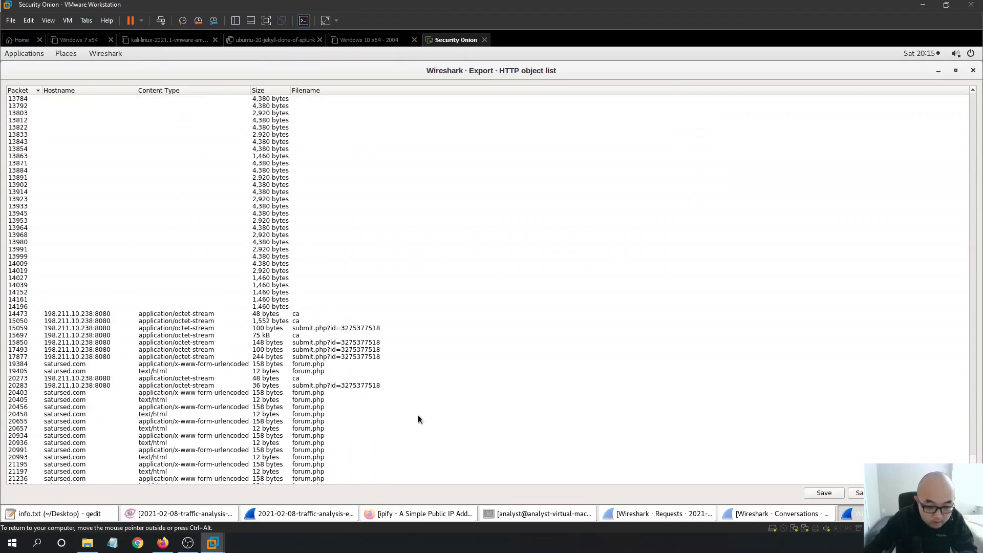
click(345, 387)
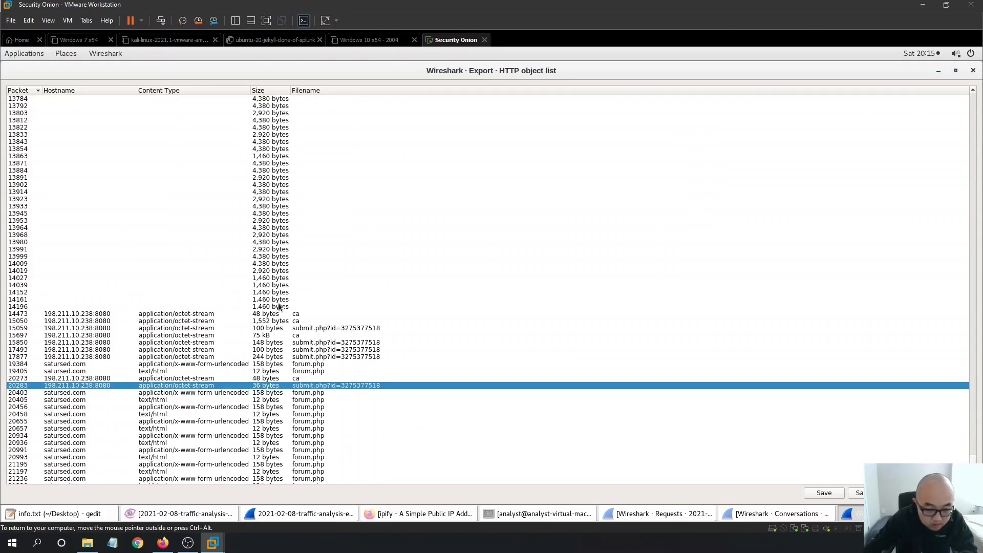
click(312, 315)
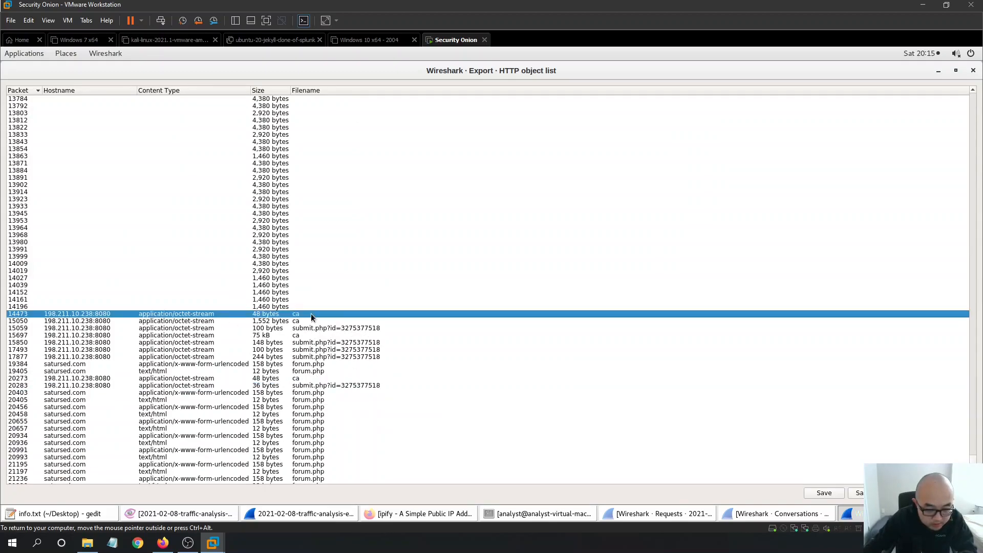
click(317, 321)
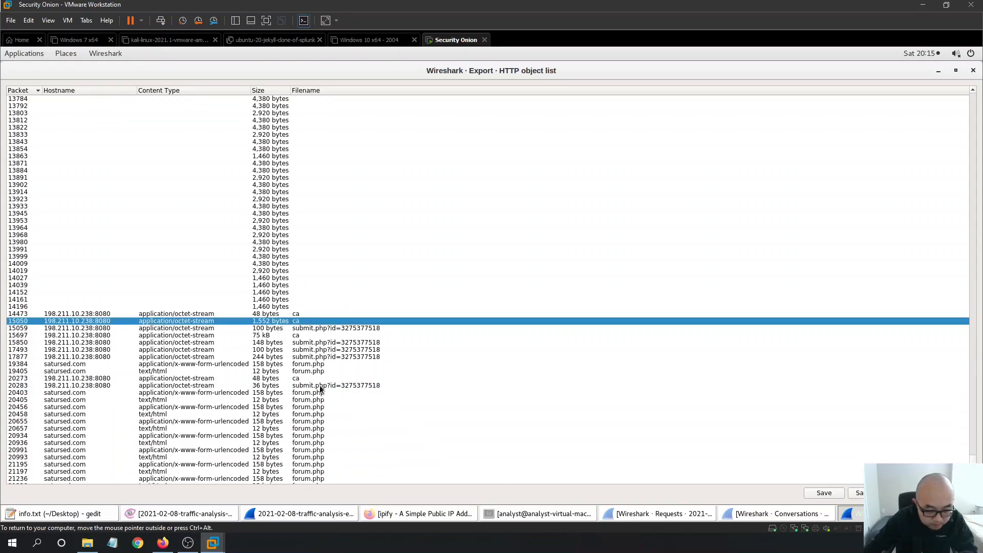
click(326, 379)
click(312, 336)
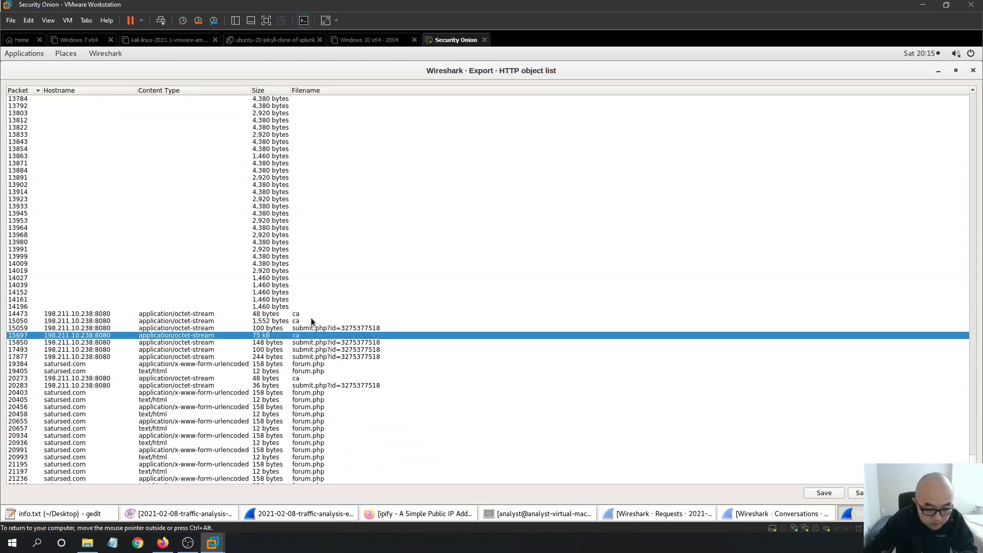
click(310, 319)
click(317, 315)
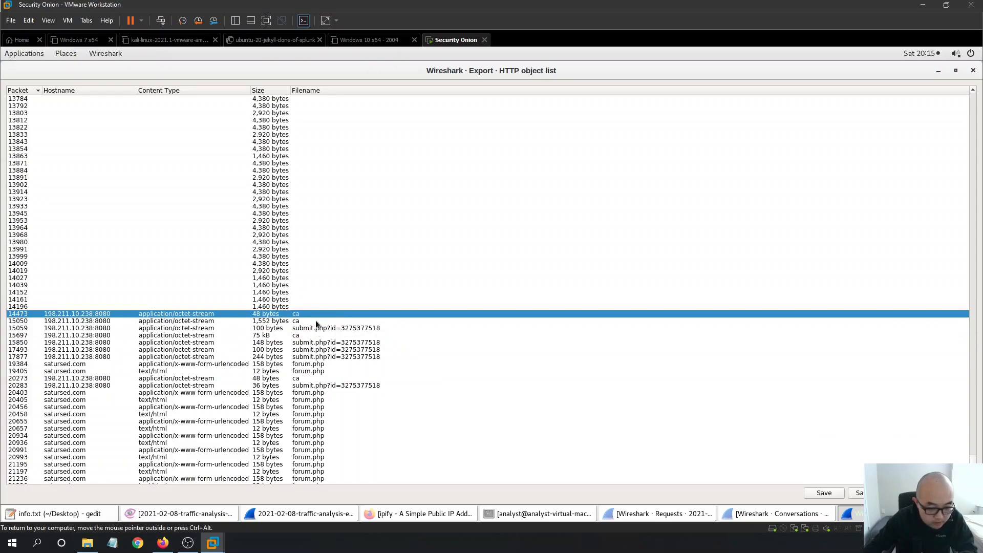
click(316, 321)
click(318, 343)
click(321, 334)
click(321, 320)
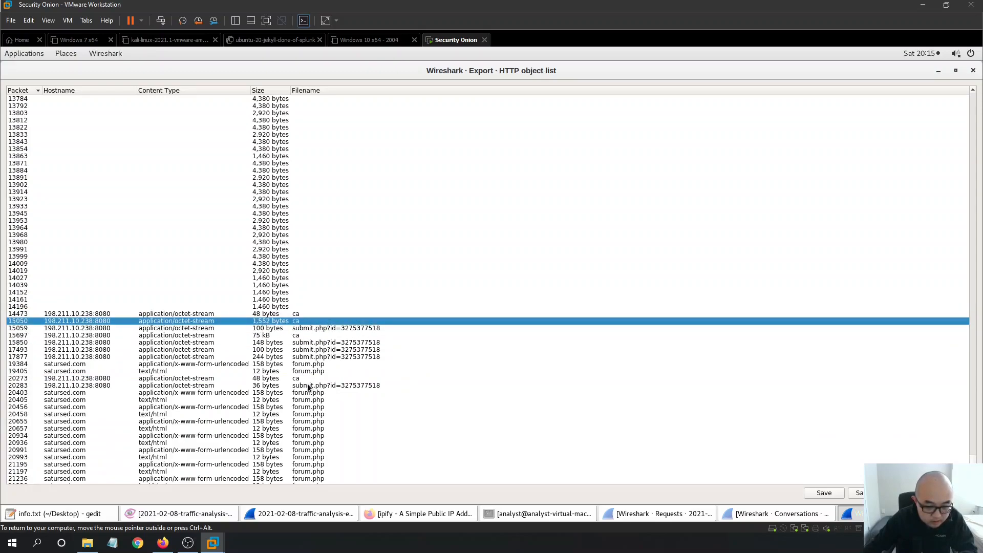
click(351, 386)
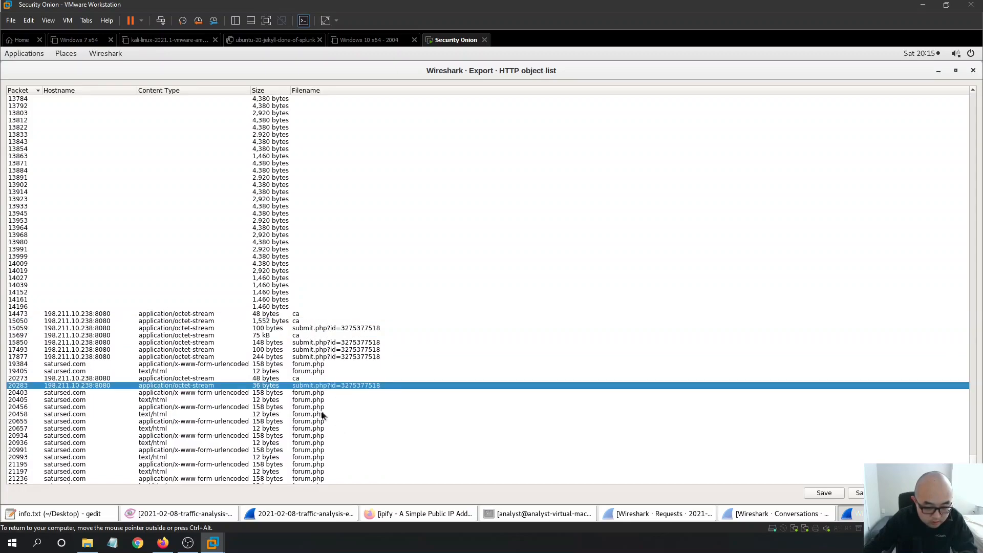
click(327, 399)
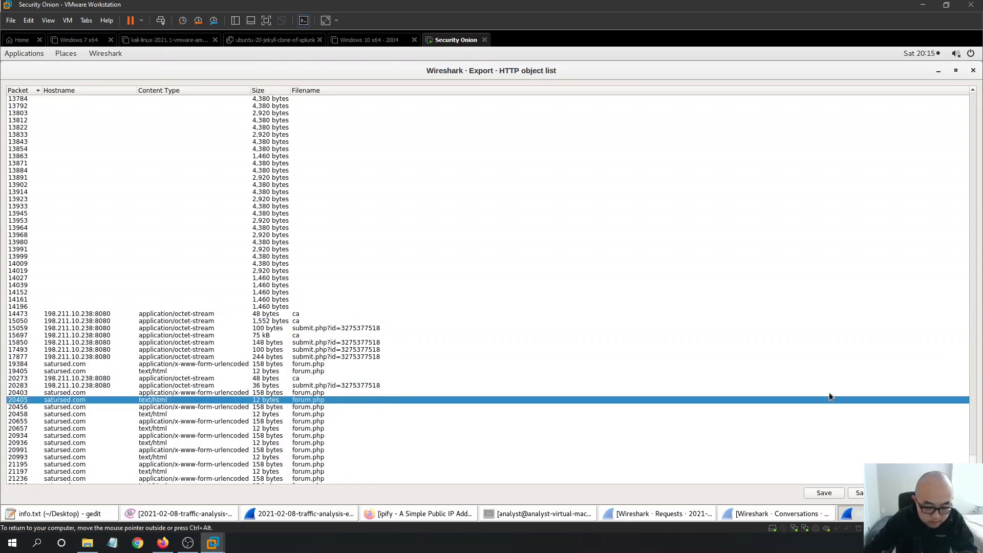
scroll(958, 397, down, 1)
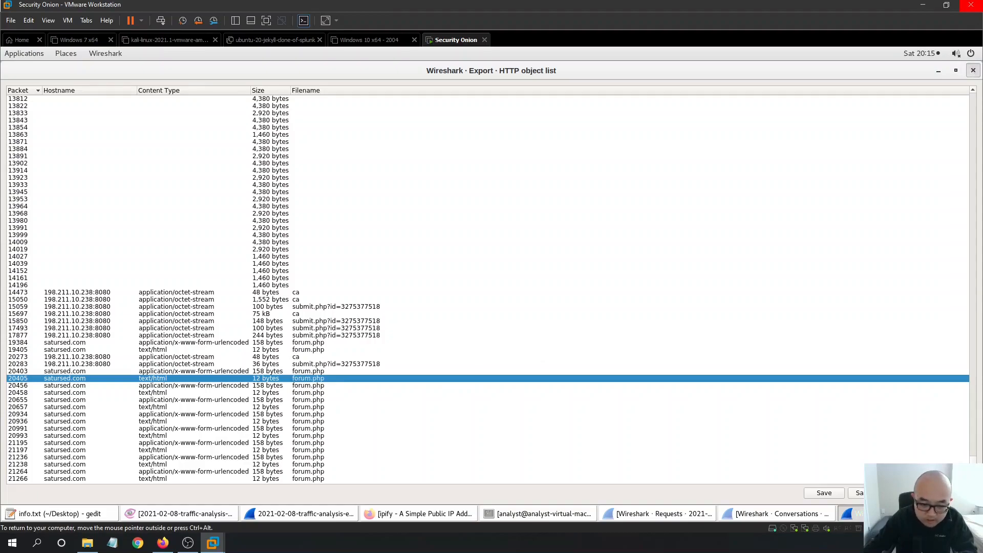
Close the HTTP object list, minimize the capture and review the SHA256 hash requirement in info.txt.
click(974, 71)
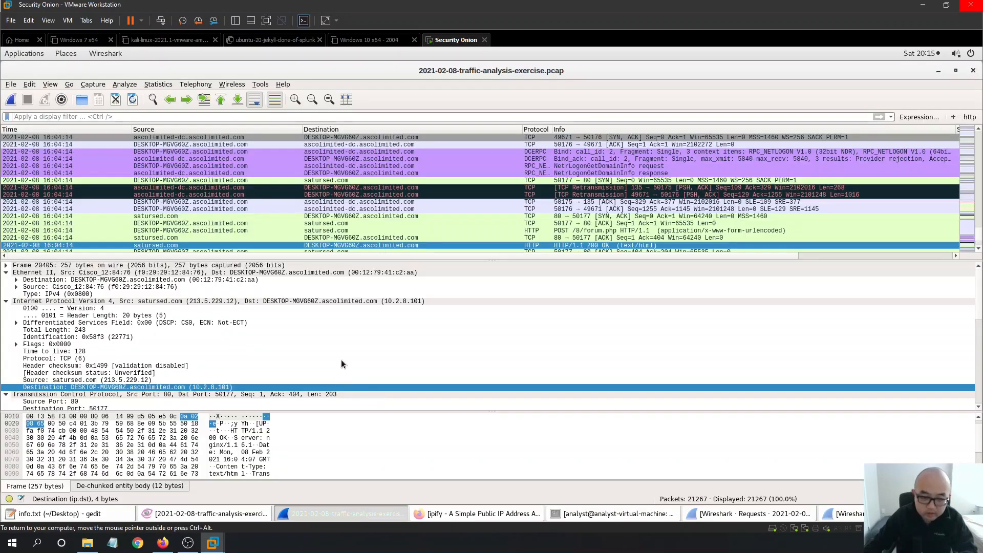
click(939, 70)
click(479, 379)
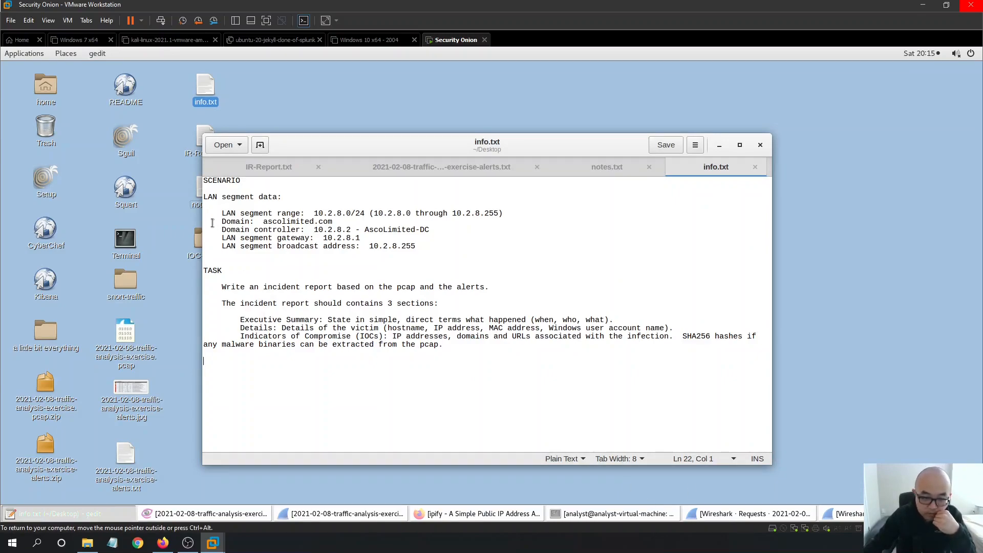
drag(444, 344, 683, 332)
click(688, 371)
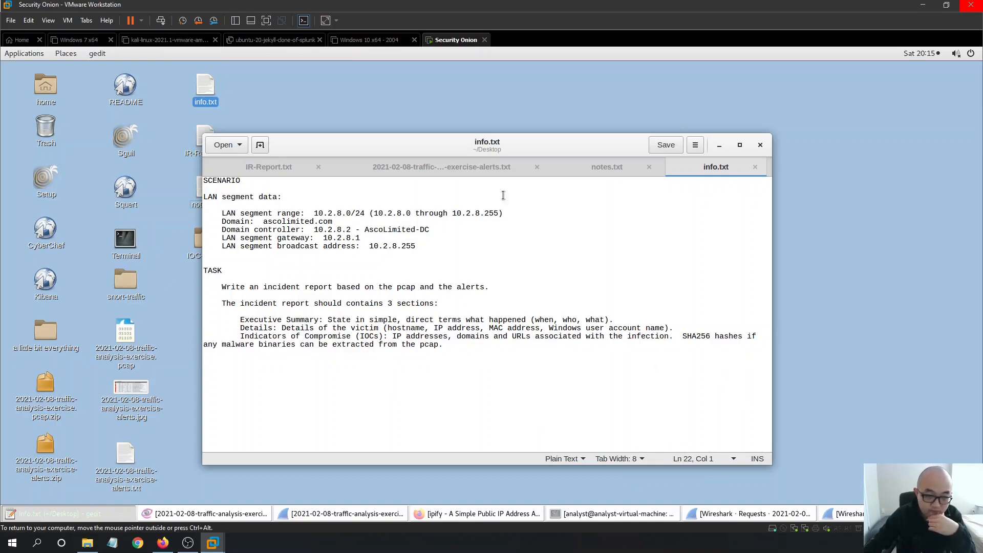
Try to hash 6lhjgfdghj.exe from the IOC-FILES folder in the terminal with the sha256 command.
click(605, 514)
text(sha256)
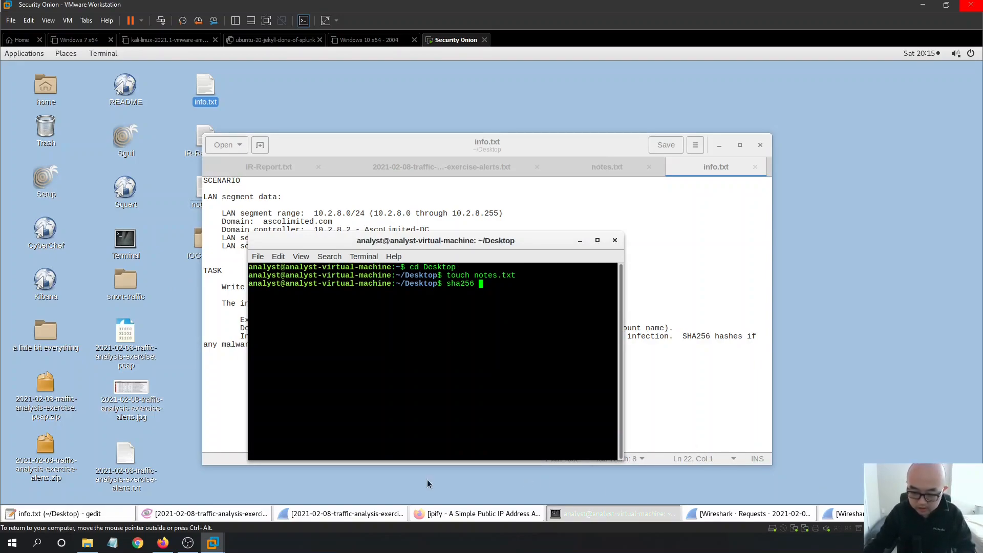
drag(334, 148, 594, 154)
click(335, 369)
click(207, 241)
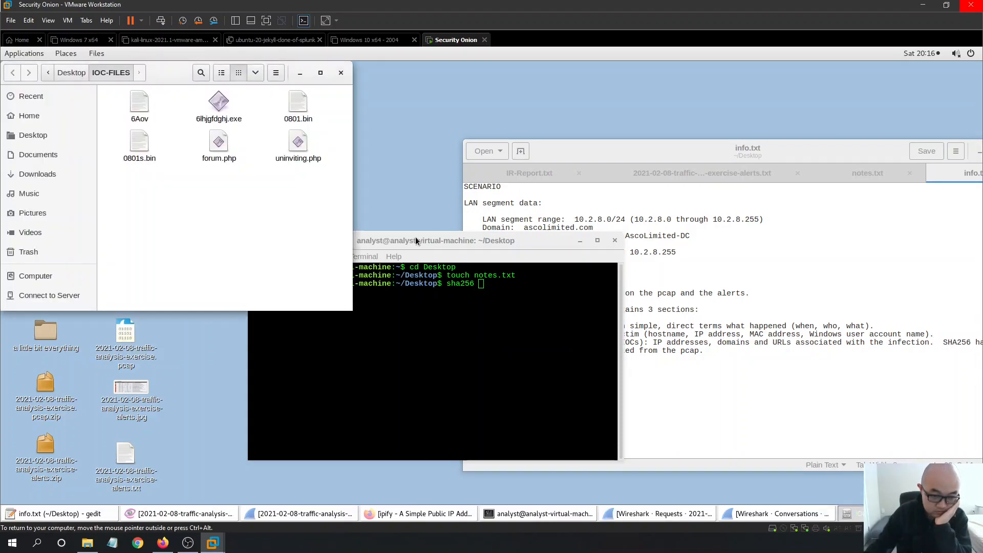
drag(219, 103, 439, 308)
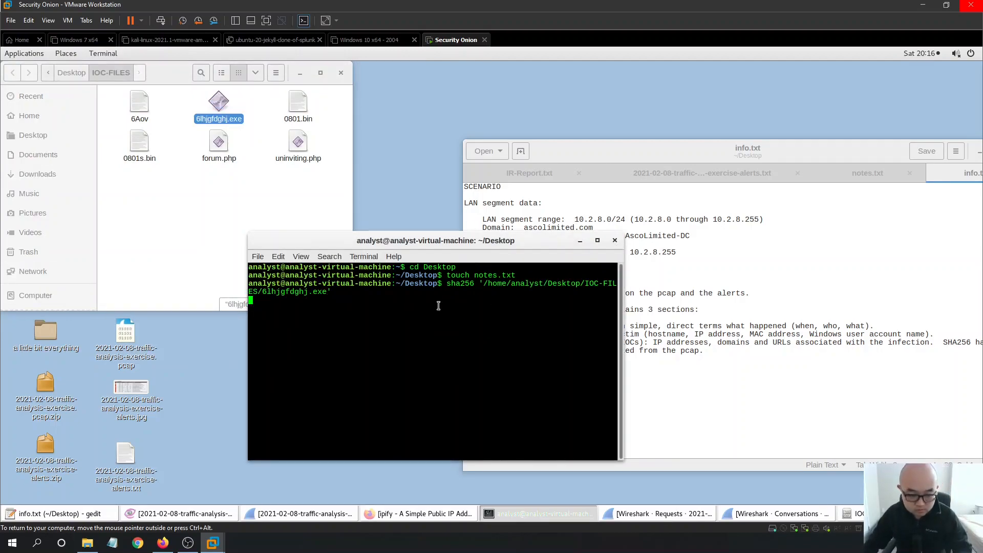
key(Return)
Correct the hash command to sha256sum and run it on 6lhjgfdghj.exe.
key(Up)
key(Left)
key(Left)
key(Left)
key(Left)
key(Left)
key(Left)
key(Left)
key(Left)
key(Left)
key(Left)
key(Left)
key(Left)
key(Left)
key(Left)
key(Left)
key(Left)
key(Left)
key(Left)
key(Left)
key(Left)
key(Left)
key(Left)
key(Left)
key(Left)
key(Left)
key(Left)
key(Left)
key(Left)
key(Left)
key(Left)
key(Left)
key(Left)
key(Left)
key(Left)
key(Left)
key(Left)
key(Left)
key(Left)
key(Left)
key(Left)
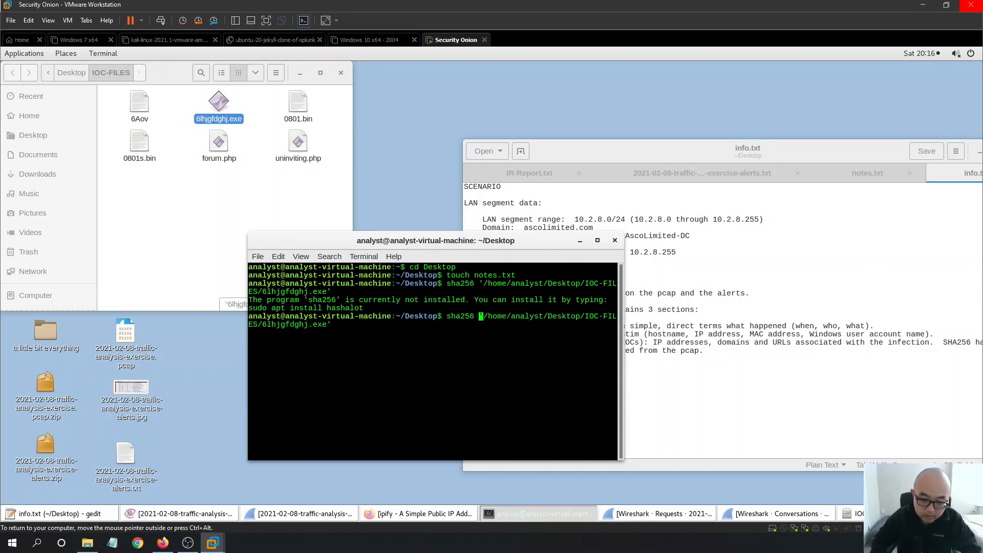
text(sum)
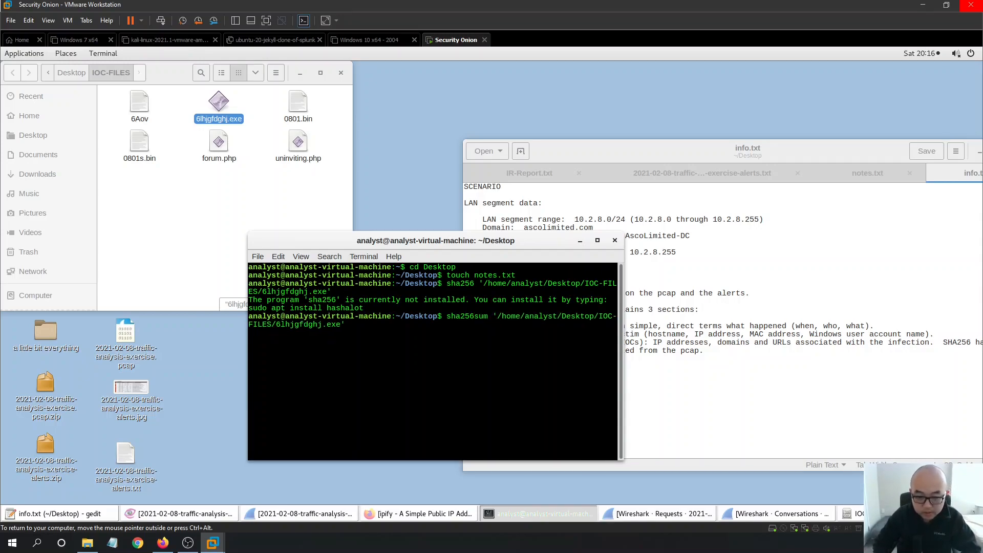
key(Return)
Copy only the SHA256 hash of 6lhjgfdghj.exe from the terminal output.
drag(545, 332, 251, 332)
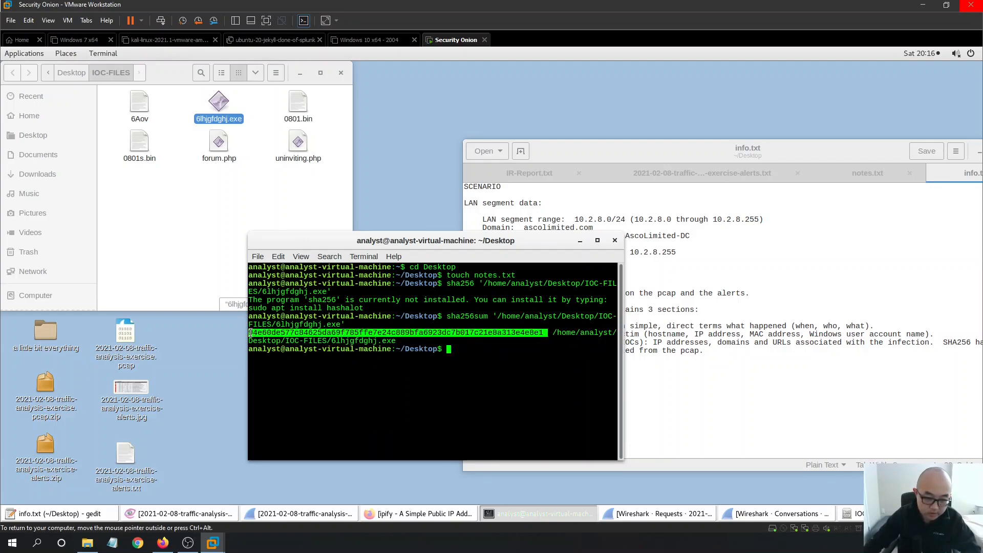
right_click(281, 335)
click(521, 380)
click(543, 331)
drag(544, 331, 251, 333)
right_click(273, 336)
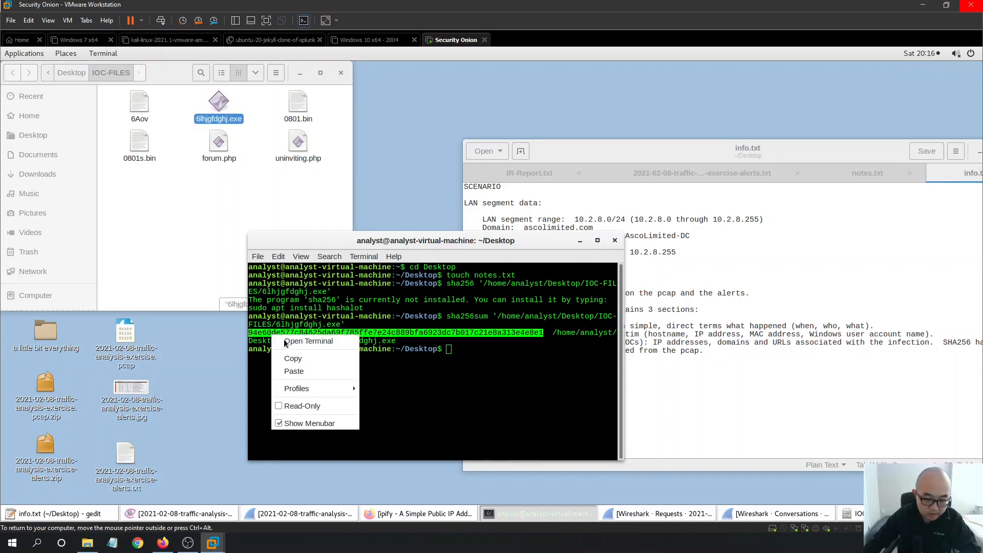
click(295, 358)
Add a "Hash:" heading at the end of IR-Report.txt, paste the copied SHA256 hash under it and save the report.
click(788, 194)
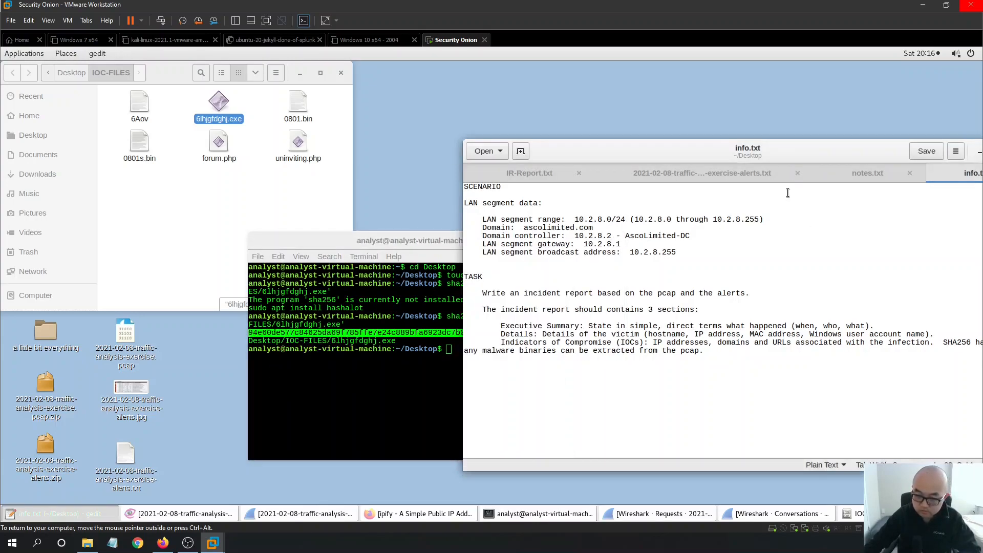
click(702, 172)
click(533, 174)
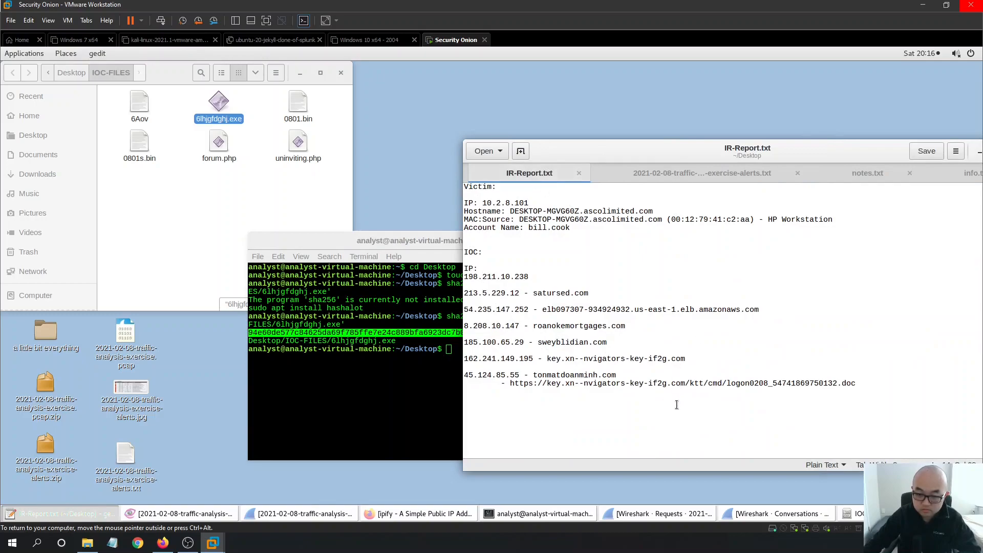
click(873, 389)
key(Return)
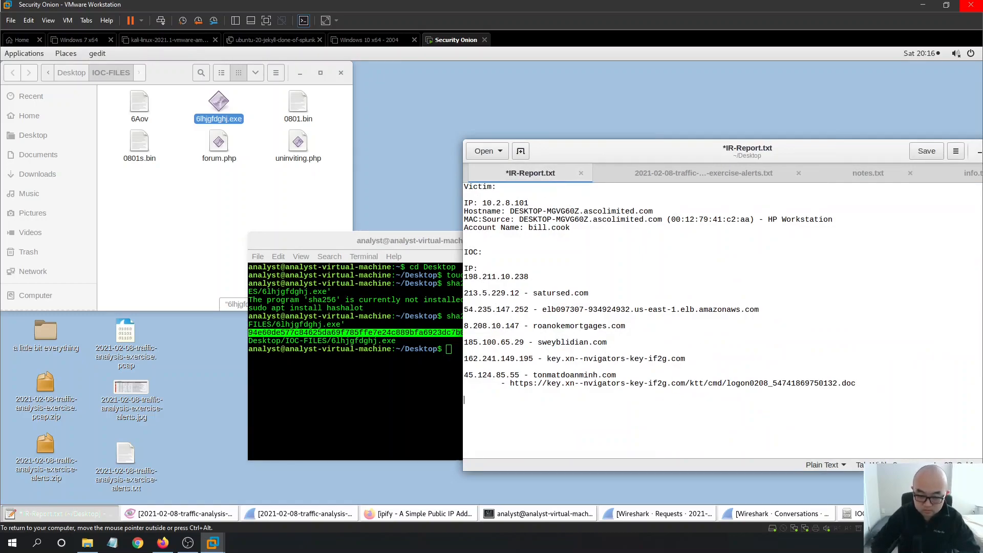
text(HAs)
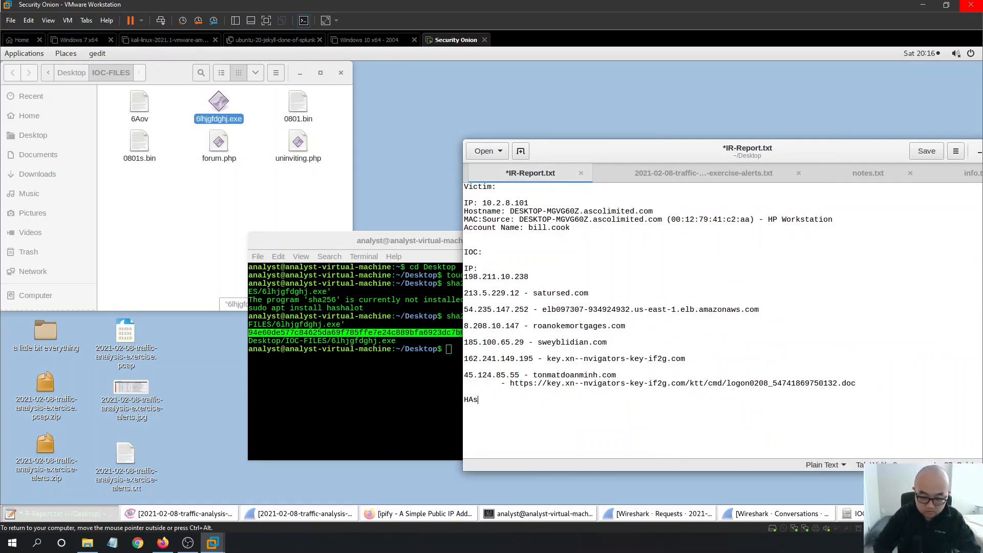
text(hash)
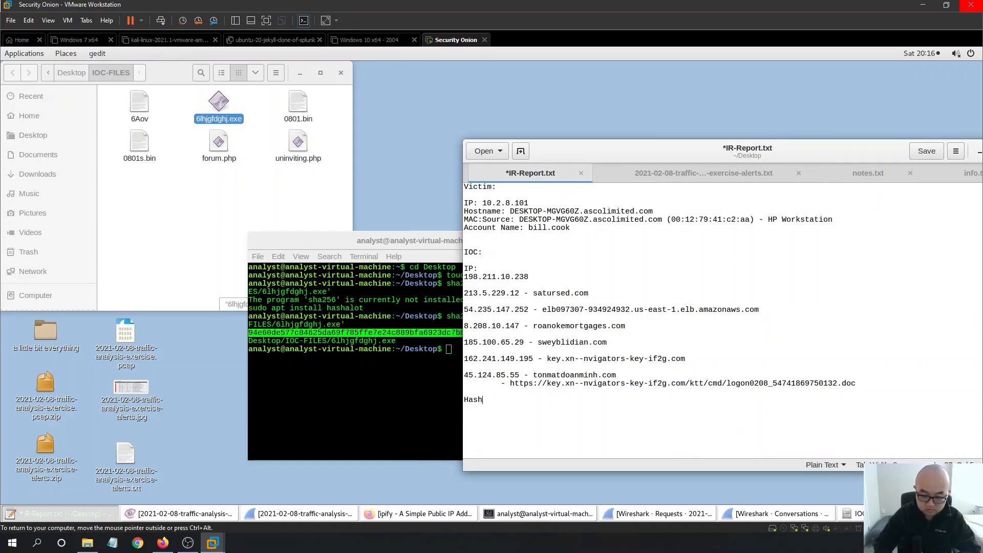
text(:)
key(Return)
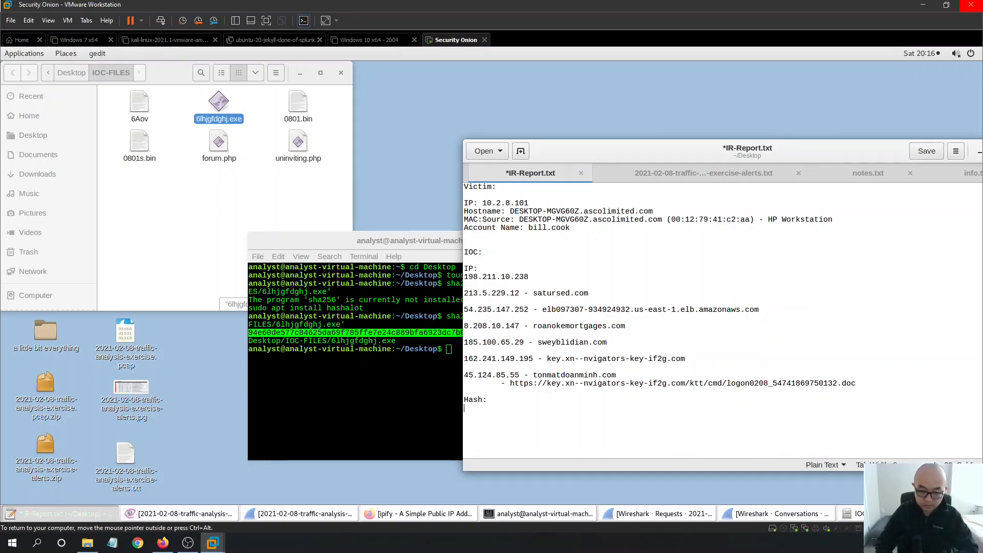
key(ctrl+v)
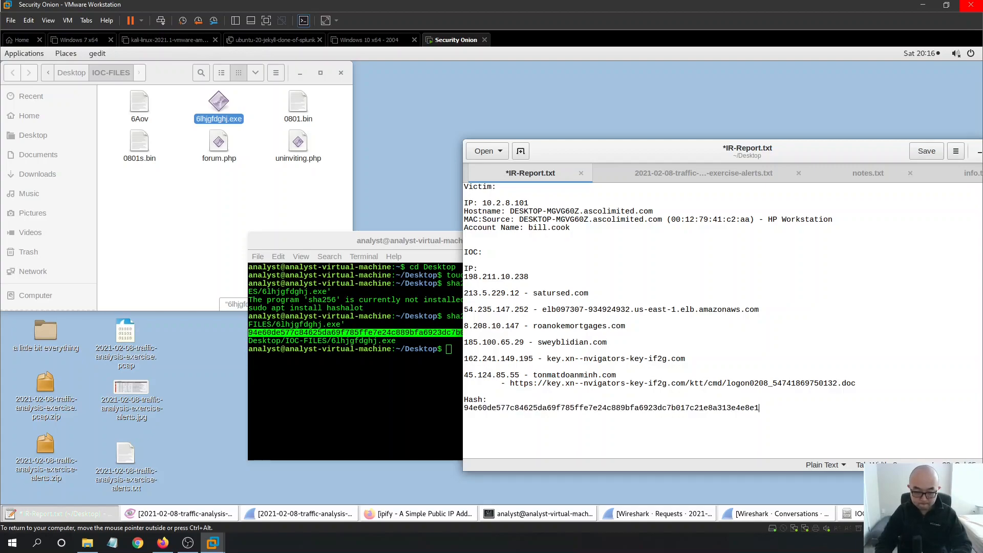
key(ctrl+s)
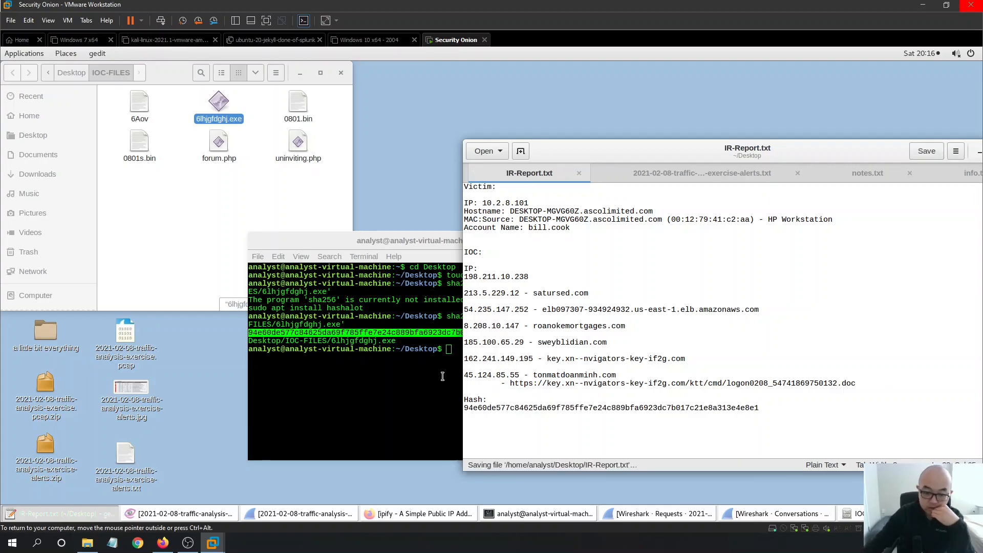
Run sha256sum in the terminal on the 6Aov file from the IOC-FILES folder.
click(400, 377)
key(Up)
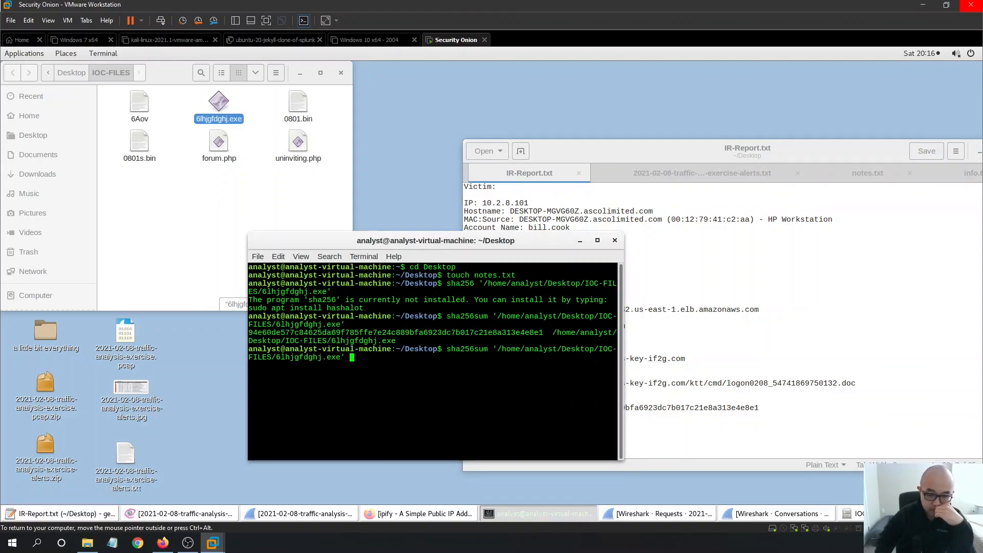
key(BackSpace)
key(BackSpace)
key(BackSpace)
key(BackSpace)
key(BackSpace)
key(BackSpace)
key(BackSpace)
key(BackSpace)
key(BackSpace)
key(BackSpace)
key(BackSpace)
key(BackSpace)
key(BackSpace)
key(BackSpace)
key(BackSpace)
key(BackSpace)
key(BackSpace)
key(BackSpace)
key(BackSpace)
key(BackSpace)
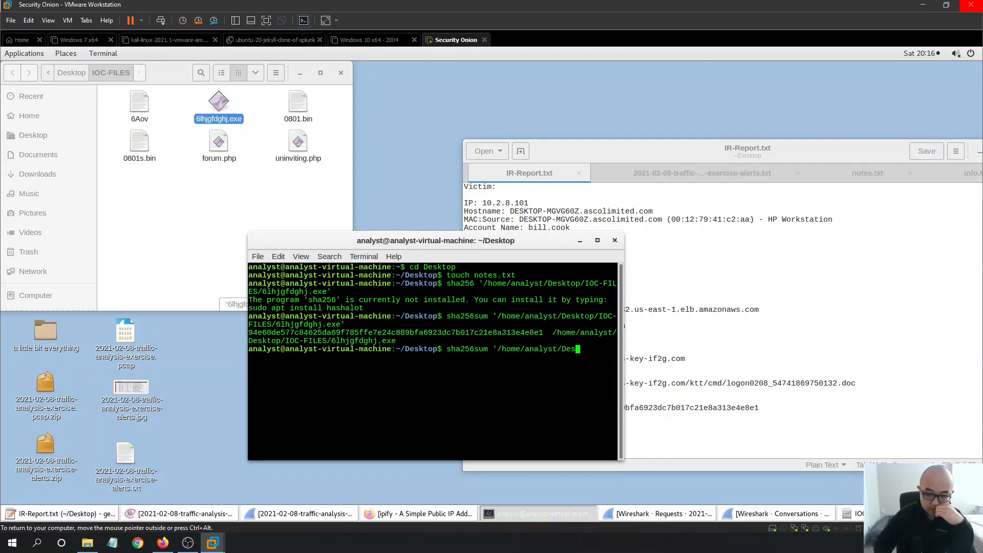
key(BackSpace)
key(BackSpace)
key(BackSpace)
key(BackSpace)
key(BackSpace)
key(BackSpace)
key(BackSpace)
key(BackSpace)
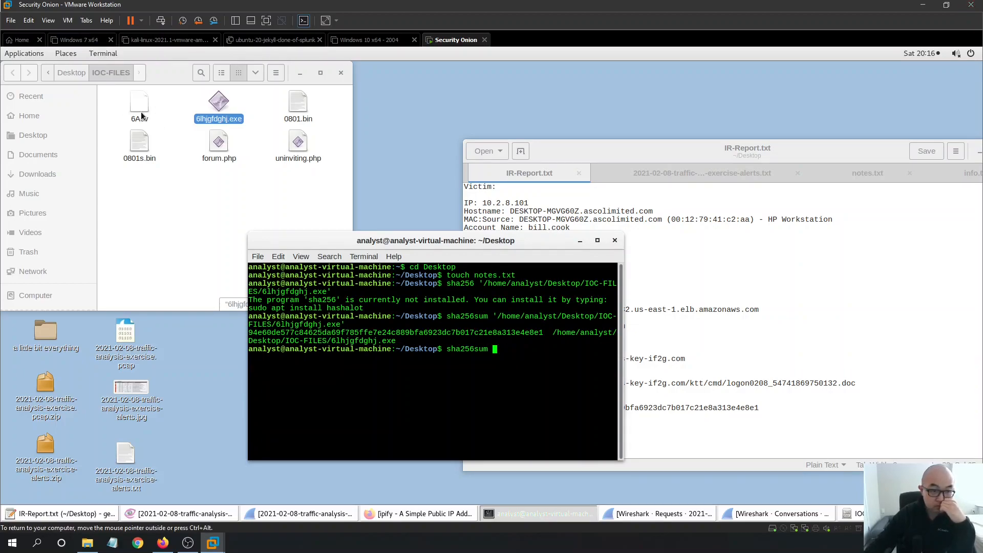
drag(140, 104, 547, 368)
click(546, 369)
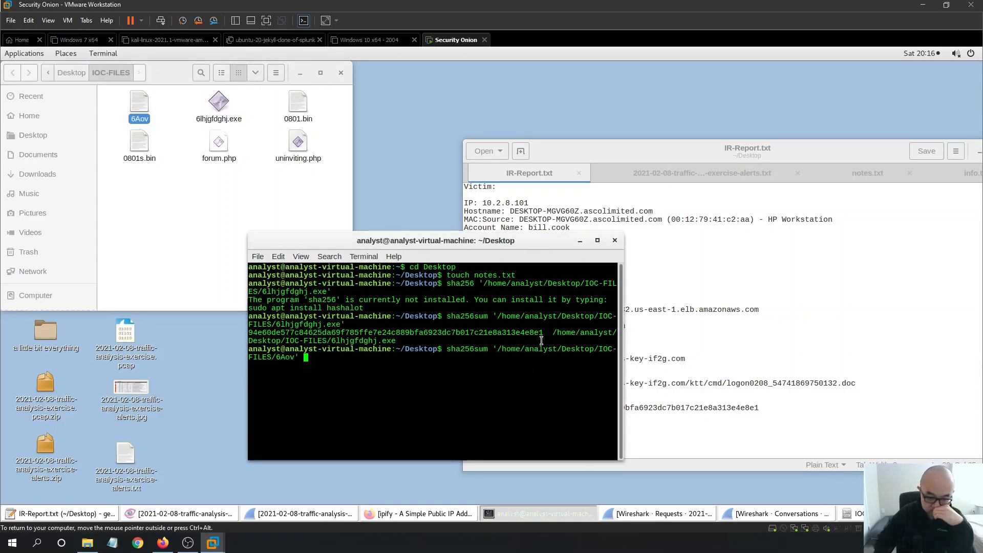
key(Return)
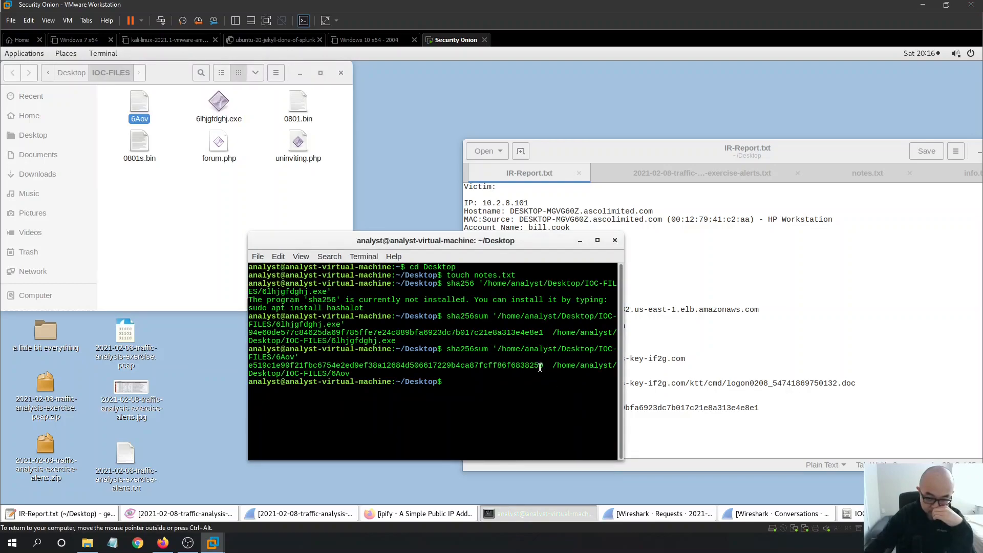
Copy the SHA256 hash of 6Aov from the terminal, add it on a new line under "Hash:" in IR-Report.txt and save.
drag(544, 367, 246, 367)
right_click(282, 366)
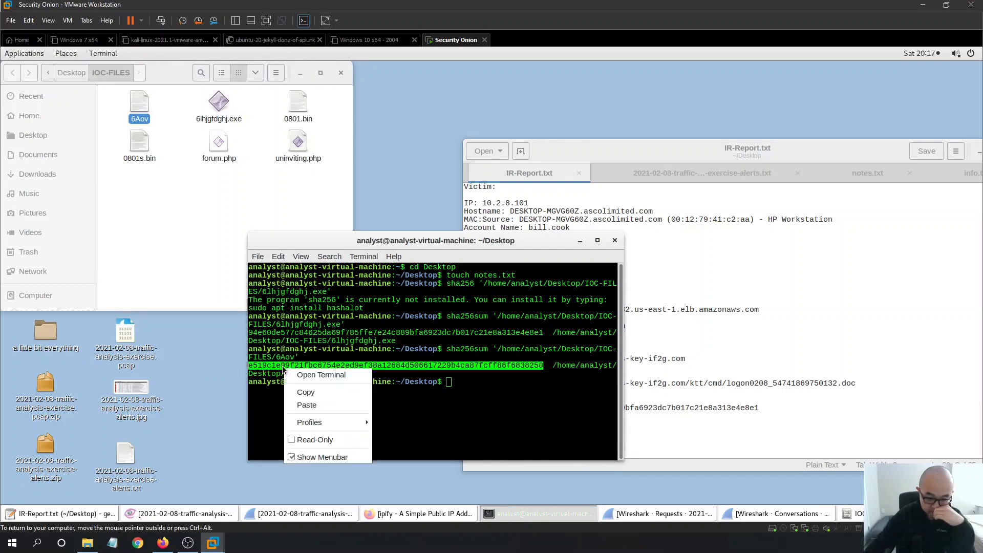
click(306, 392)
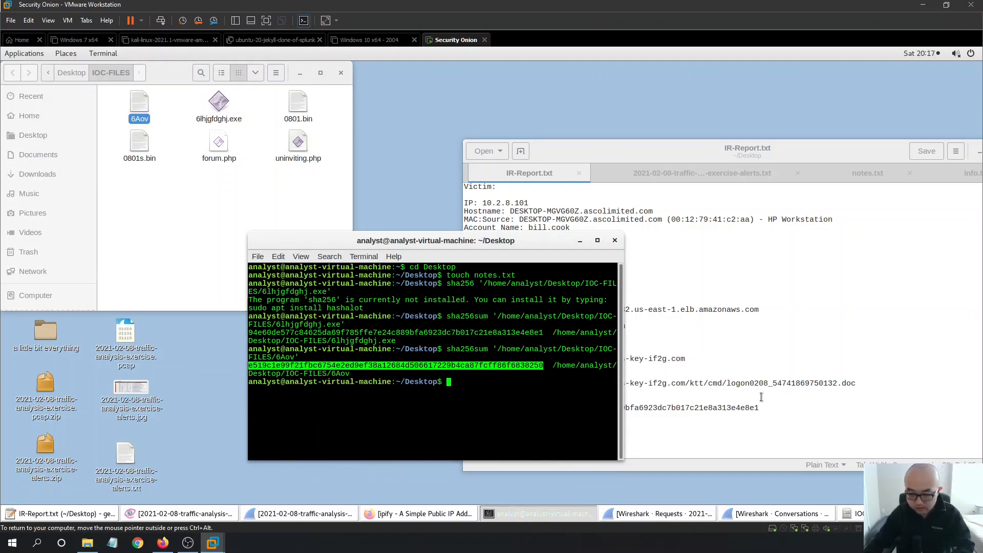
click(797, 412)
key(Return)
key(ctrl+v)
key(ctrl+s)
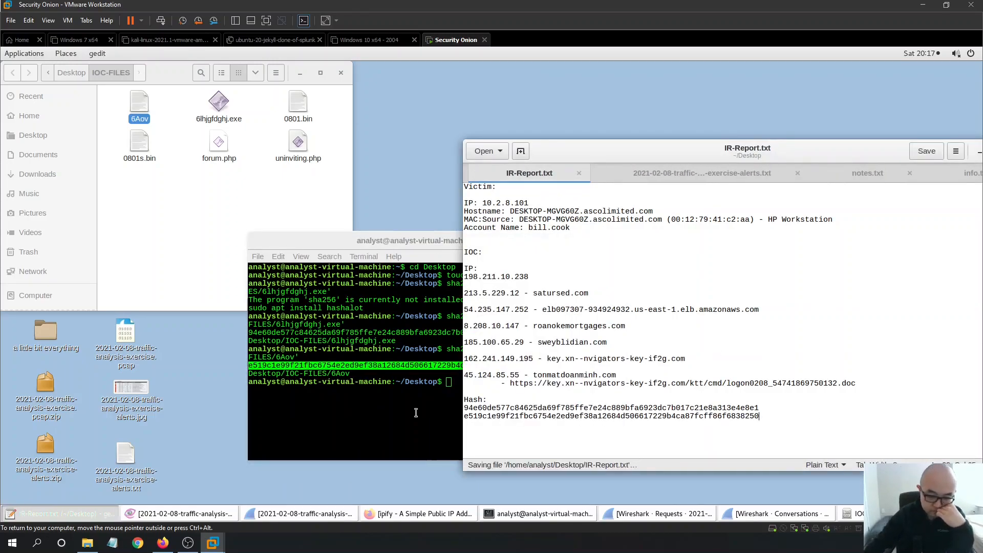
Copy the file name 6lhjgfdghj.exe from the terminal output and append "- 6lhjgfdghj.exe" to the first hash in IR-Report.txt, followed by a blank line.
click(231, 208)
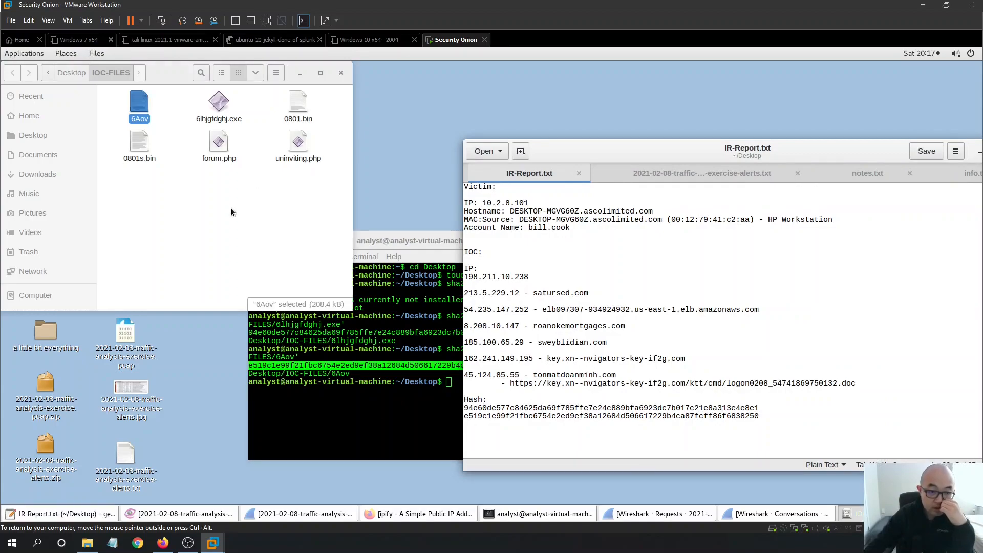
click(352, 303)
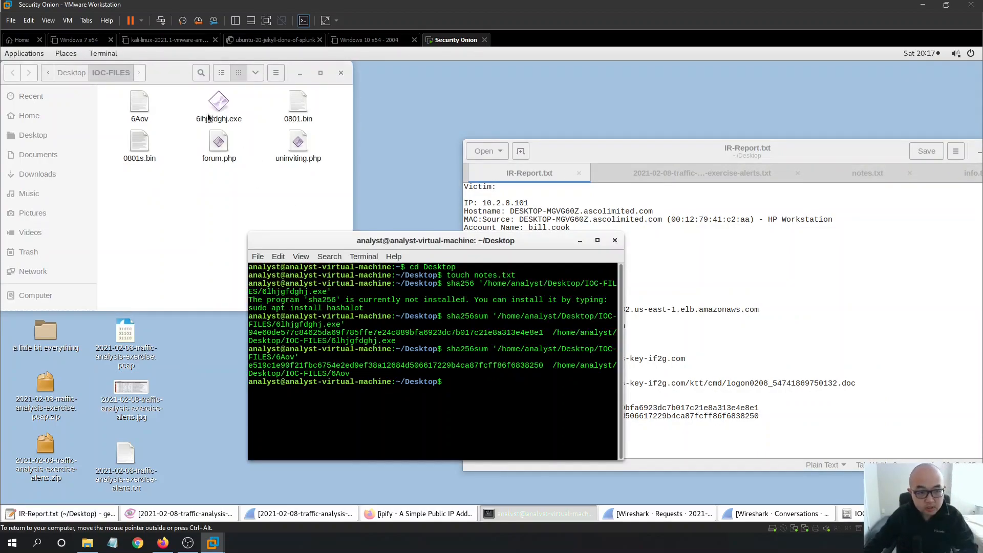
click(214, 112)
right_click(214, 113)
click(517, 363)
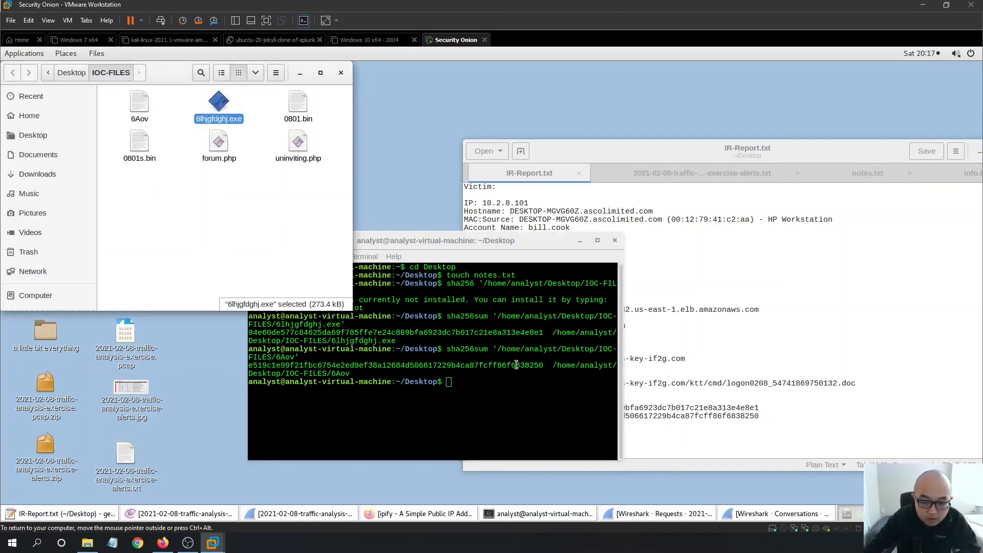
drag(396, 340, 331, 340)
click(396, 341)
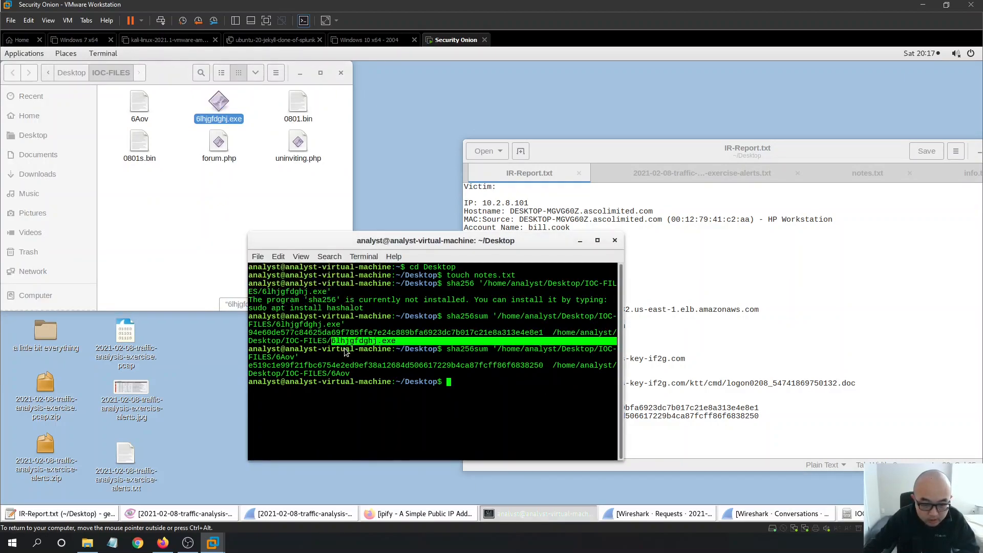
right_click(351, 355)
click(364, 368)
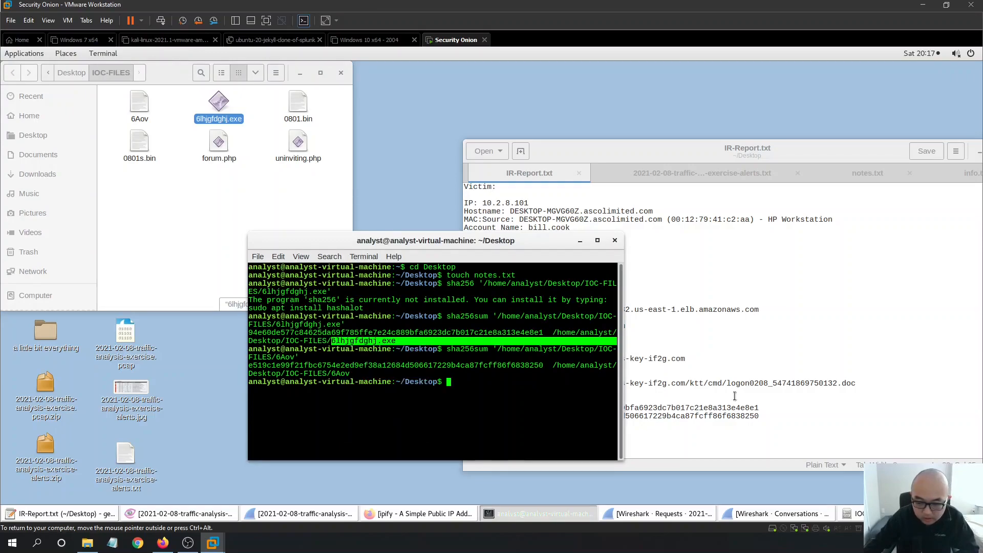
click(792, 407)
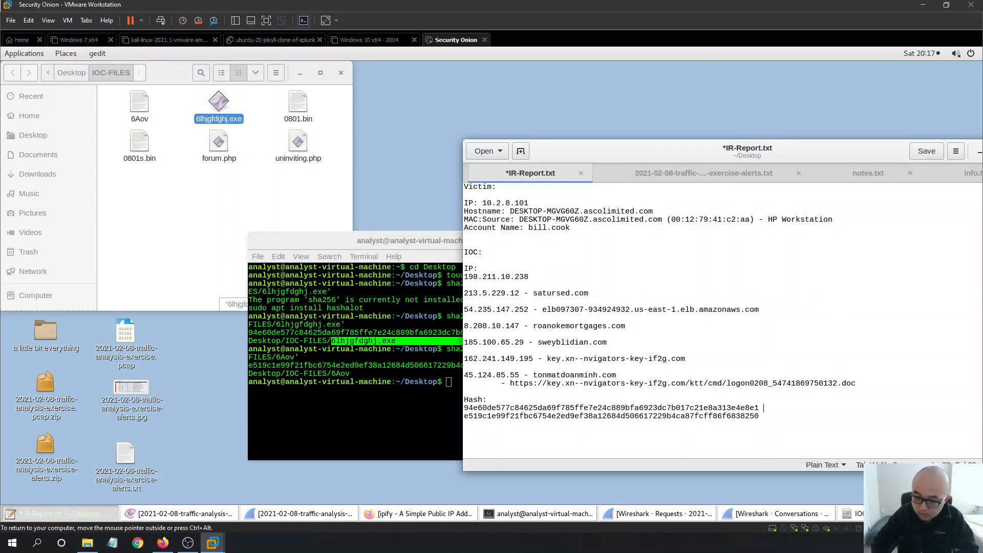
key(ctrl+v)
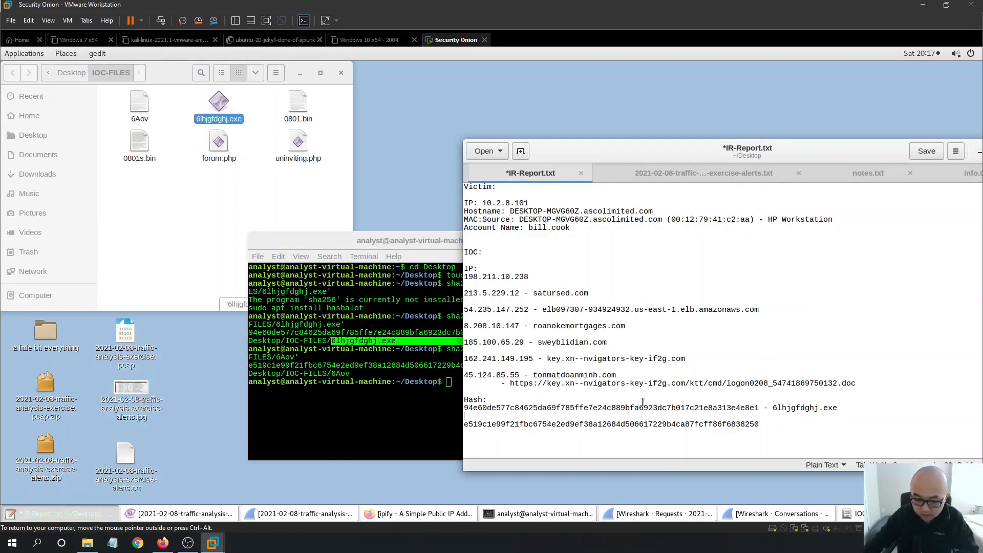
Copy the file name 6Aov from the terminal output, append "- 6Aov" to the second hash in IR-Report.txt and save the report.
click(366, 364)
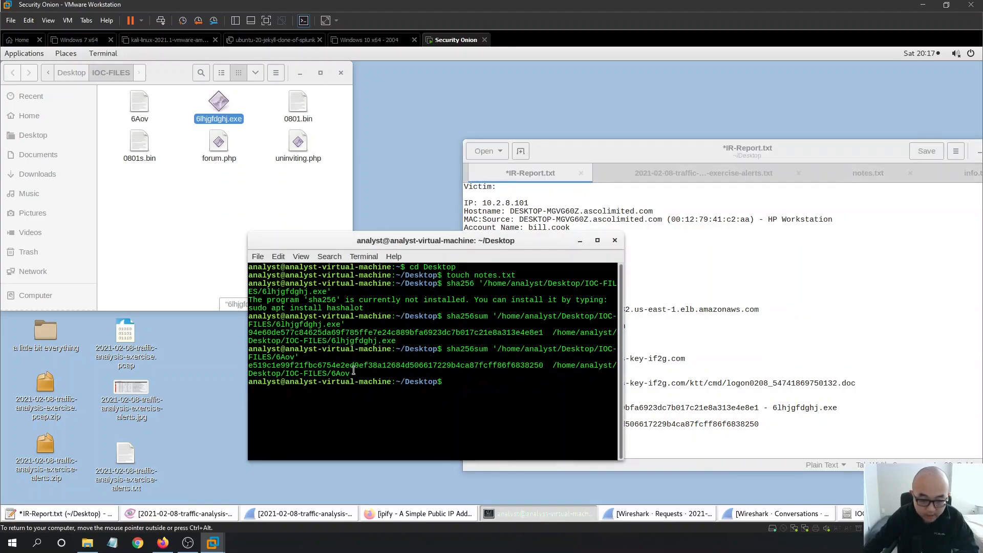
drag(354, 374, 331, 373)
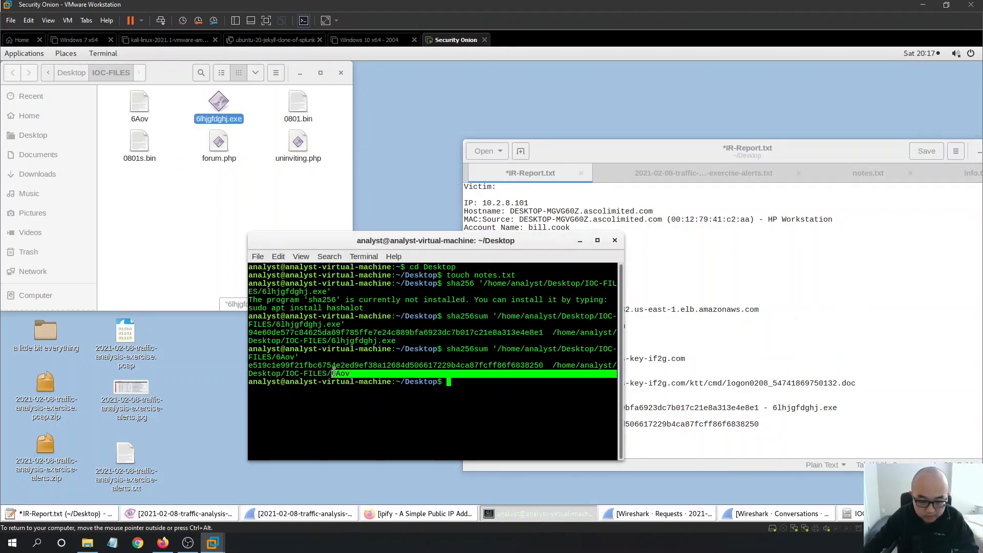
right_click(333, 373)
click(363, 399)
click(803, 419)
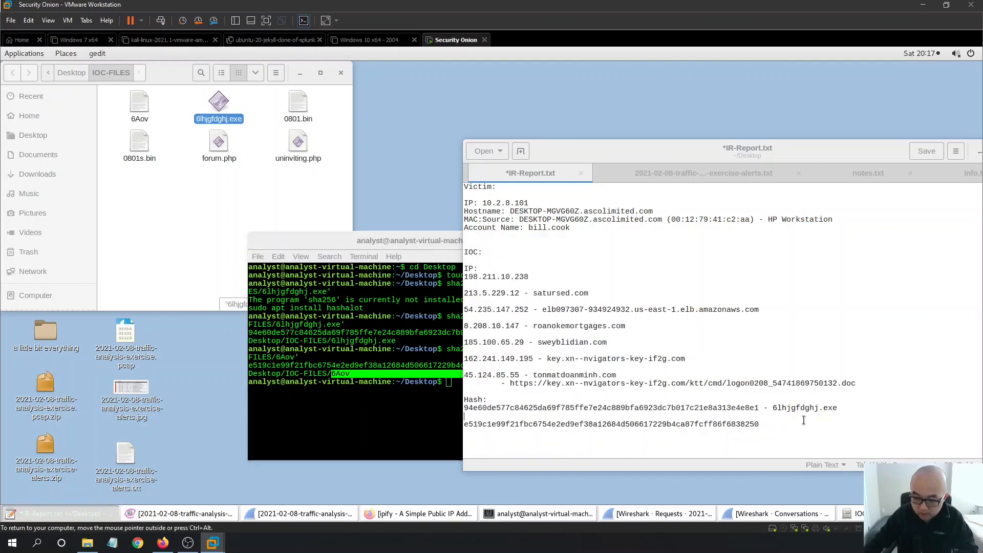
click(797, 424)
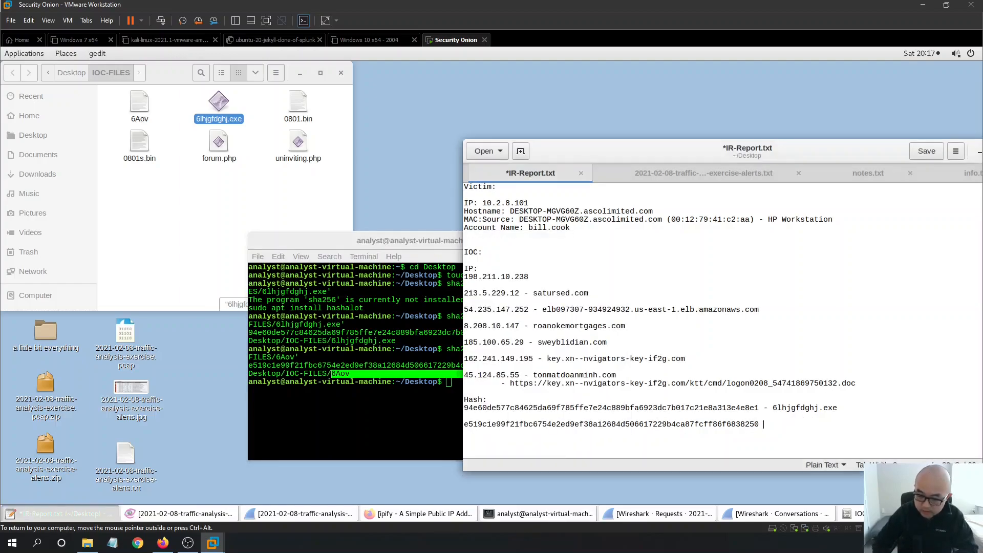
key(ctrl+v)
key(ctrl+s)
Run sha256sum in the terminal on the 0801.bin file from the IOC-FILES folder.
click(220, 208)
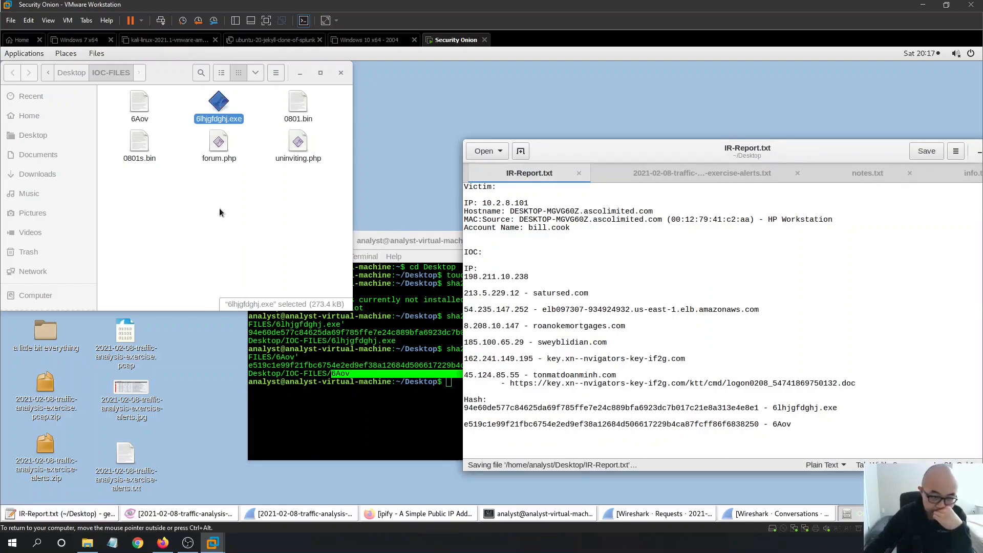
click(134, 144)
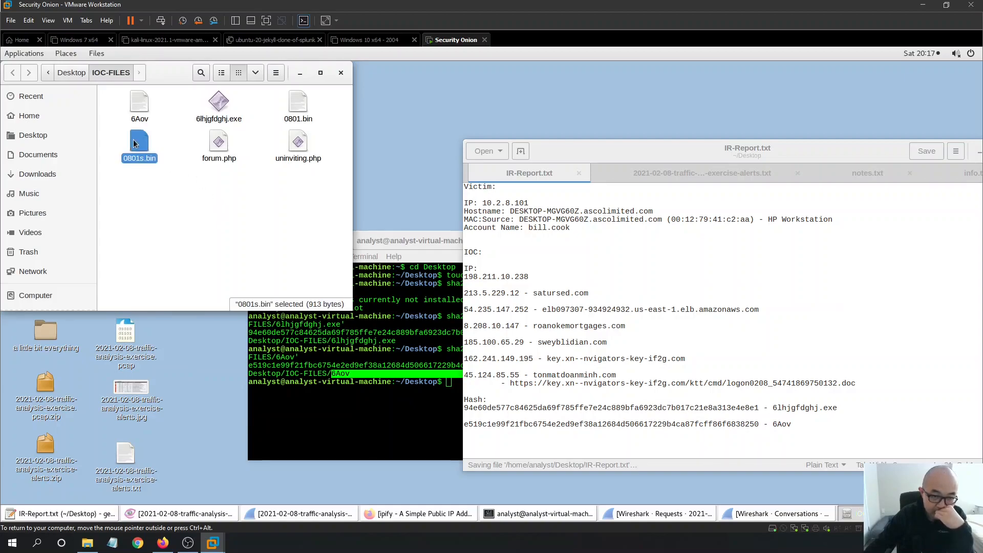
click(392, 445)
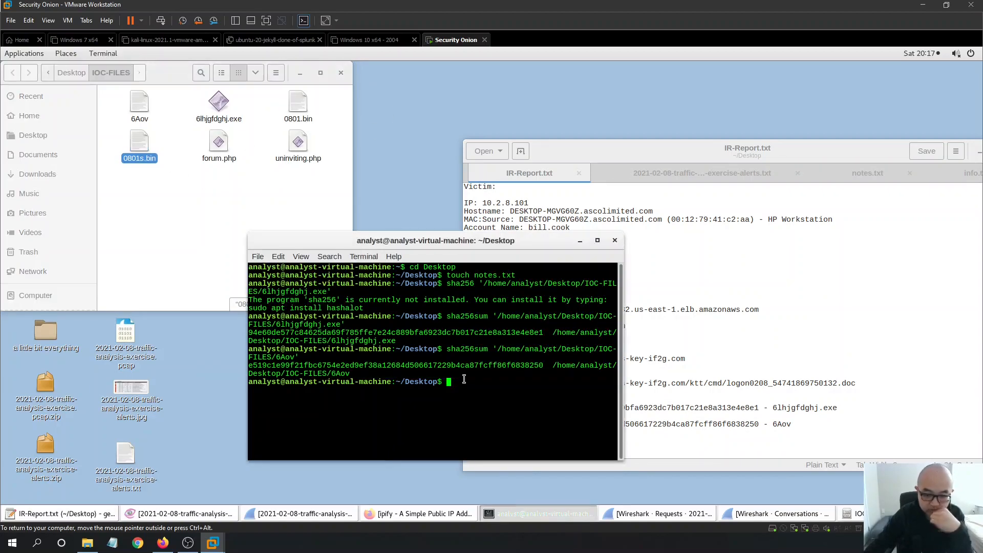
text(sha)
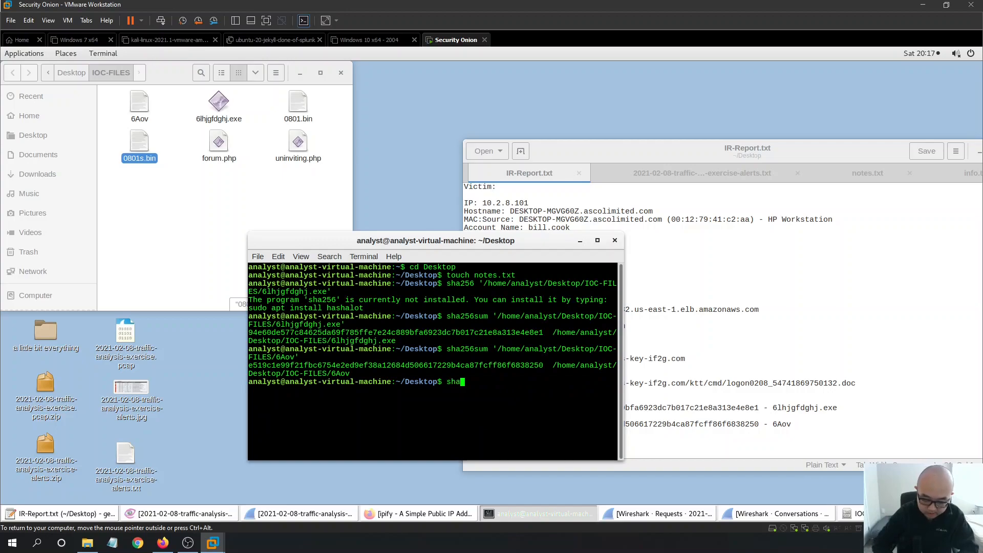
text(256sum)
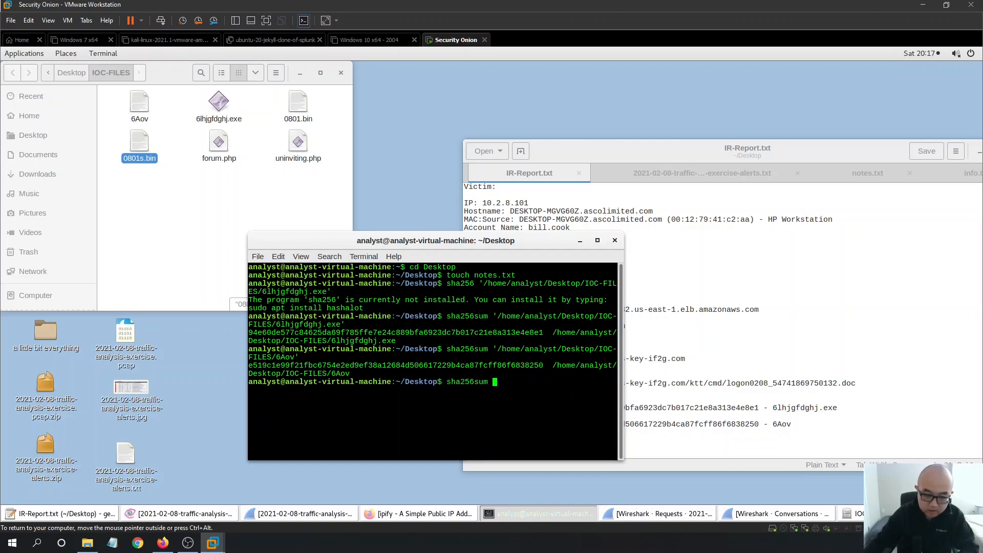
click(259, 192)
drag(298, 102, 512, 384)
click(522, 395)
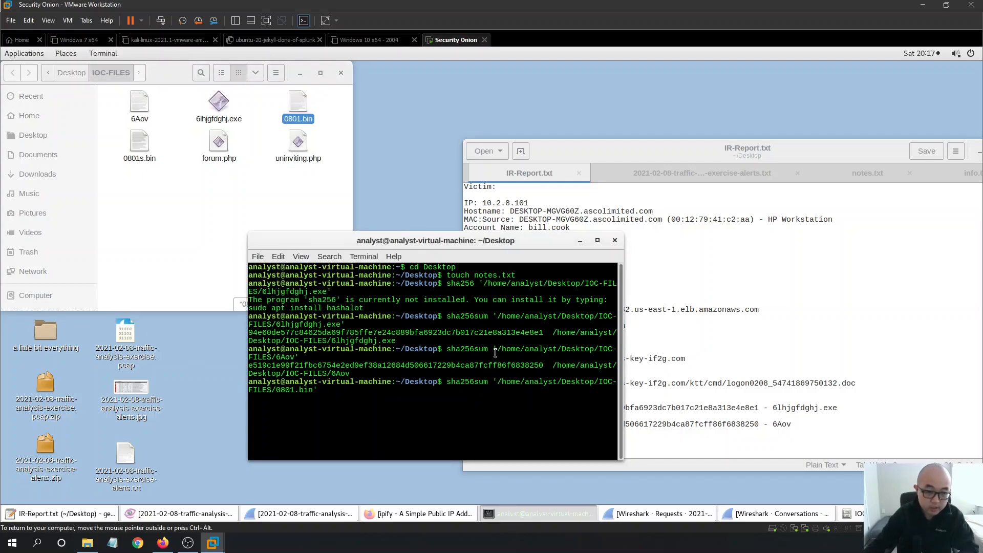
key(Return)
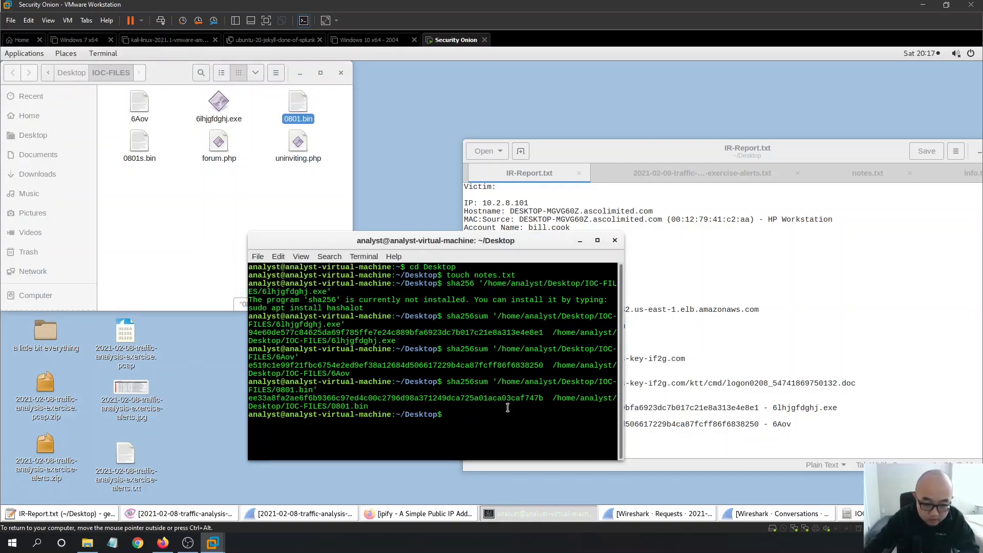
Copy the SHA256 hash of 0801.bin from the terminal, paste it below the 6Aov entry in IR-Report.txt and save.
drag(542, 398, 243, 401)
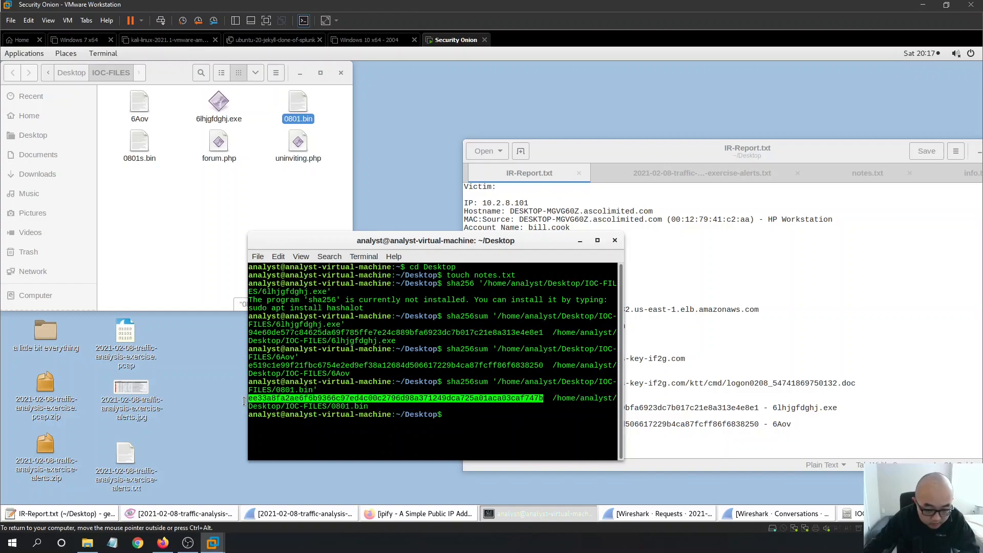
right_click(280, 402)
click(297, 425)
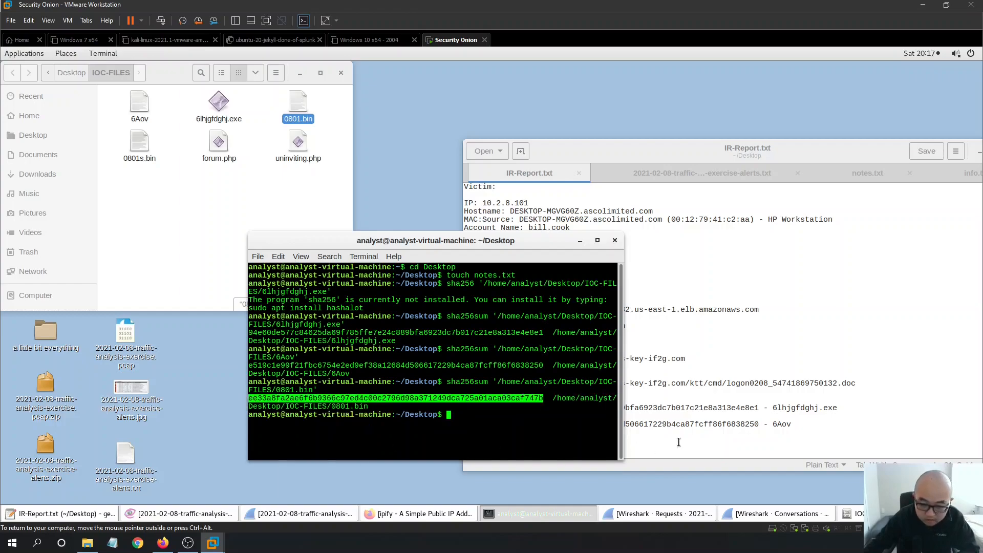
click(811, 430)
key(Return)
key(ctrl+v)
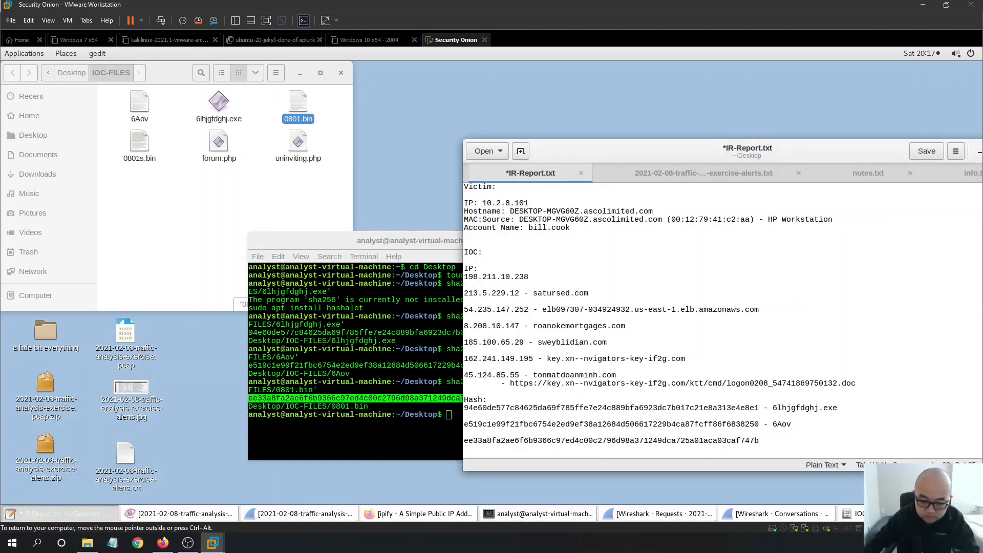
key(ctrl+s)
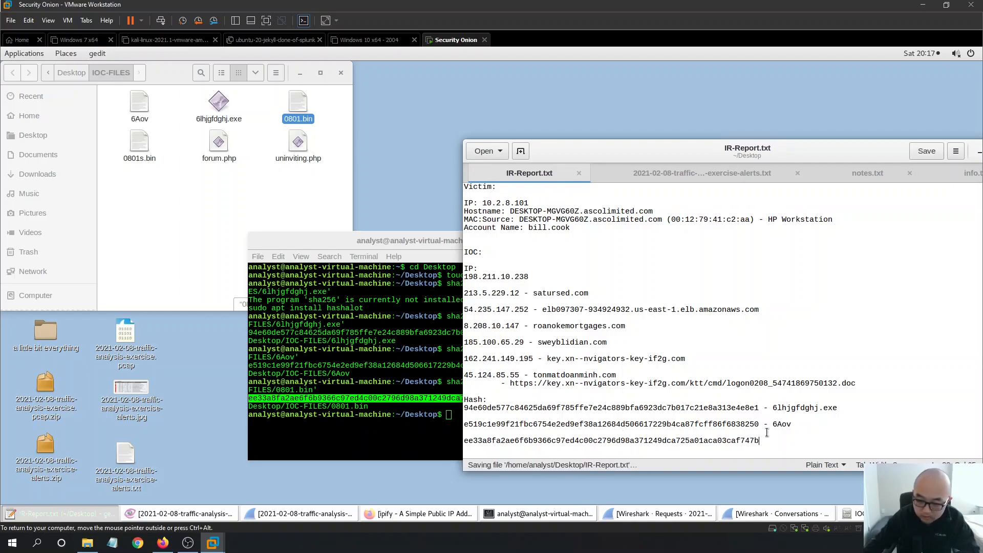
Append "- 0801.bin" to the third hash in IR-Report.txt using the name copied from the terminal, save, and add blank lines below it.
click(397, 405)
drag(397, 405, 333, 406)
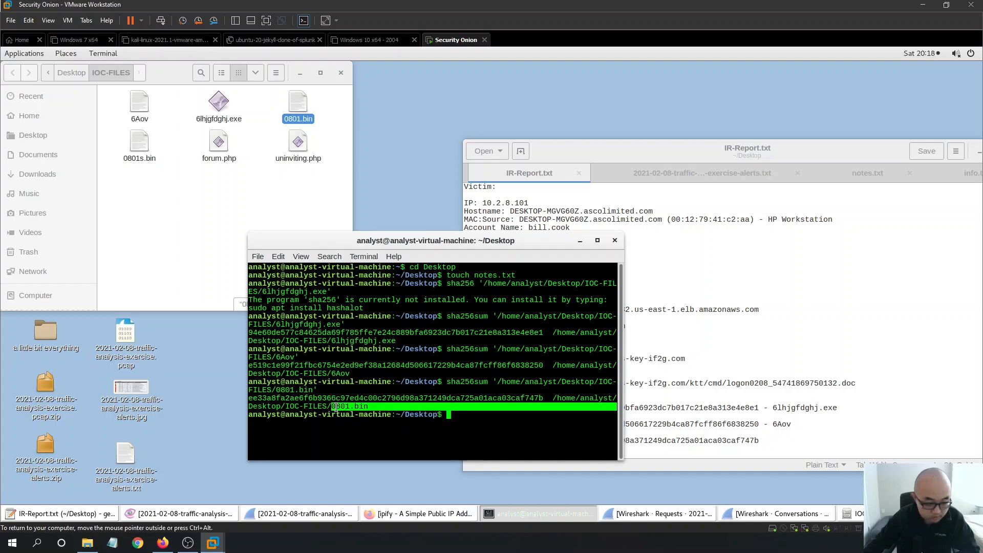
right_click(336, 409)
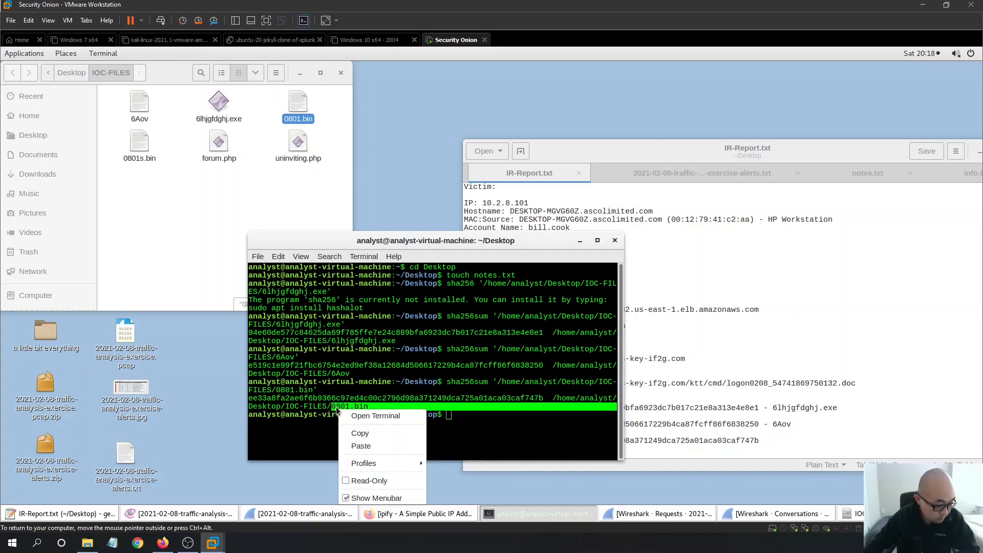
click(378, 433)
click(804, 450)
text(-)
key(ctrl+v)
key(Return)
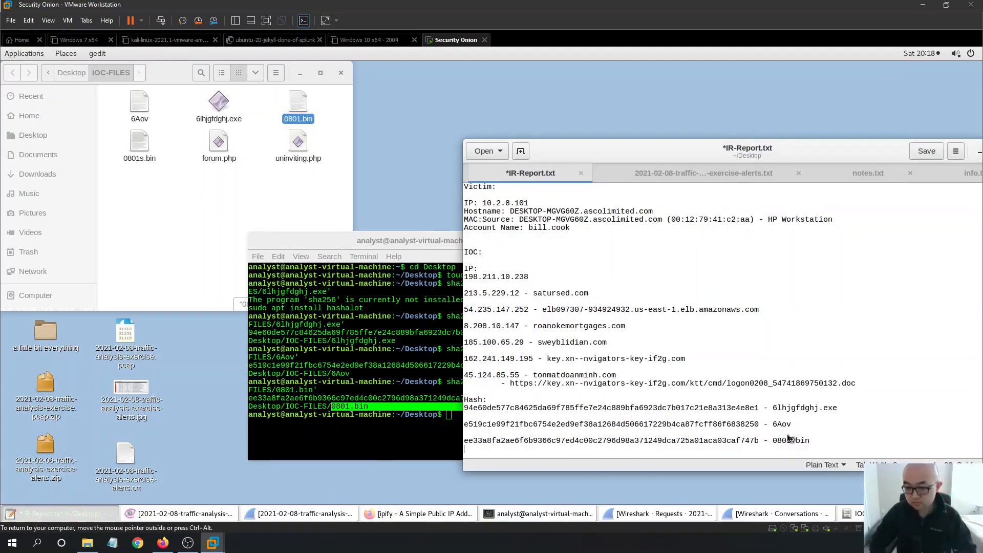
key(ctrl+s)
key(Return)
key(Return)
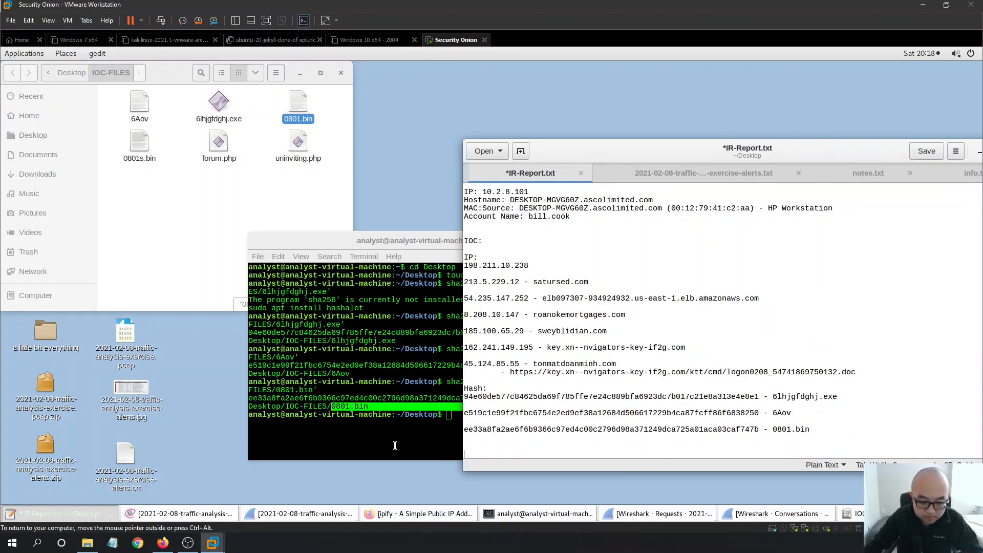
Run sha256sum in the terminal on the 0801s.bin file from the IOC-FILES folder.
key(alt+Tab)
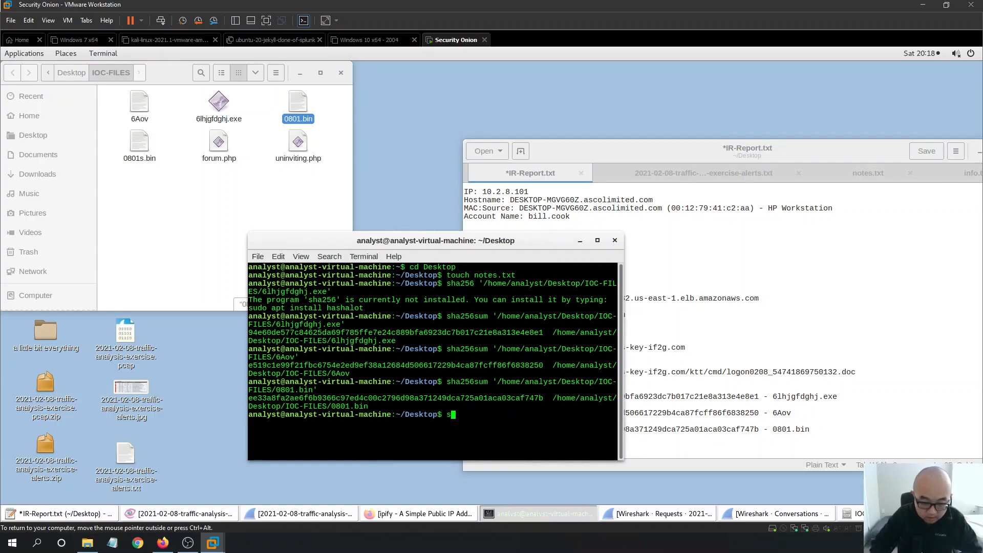
text(s)
text(ha)
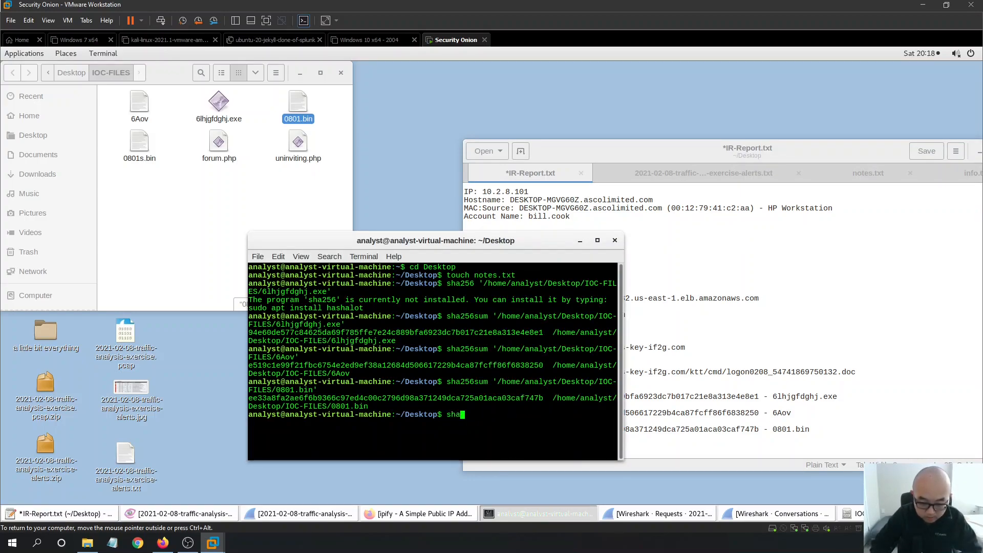
text(256)
key(BackSpace)
text(56sum)
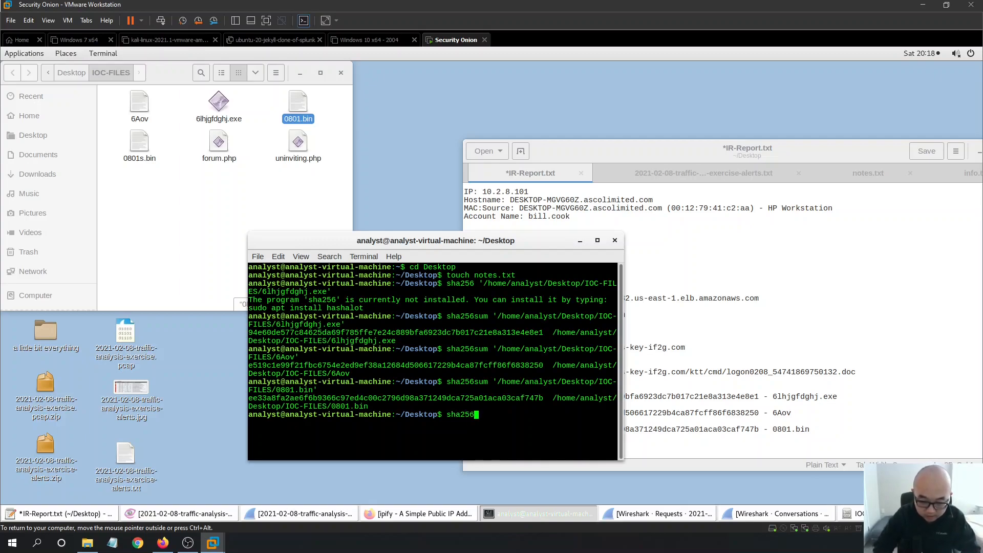
click(139, 146)
drag(516, 360, 563, 407)
key(Return)
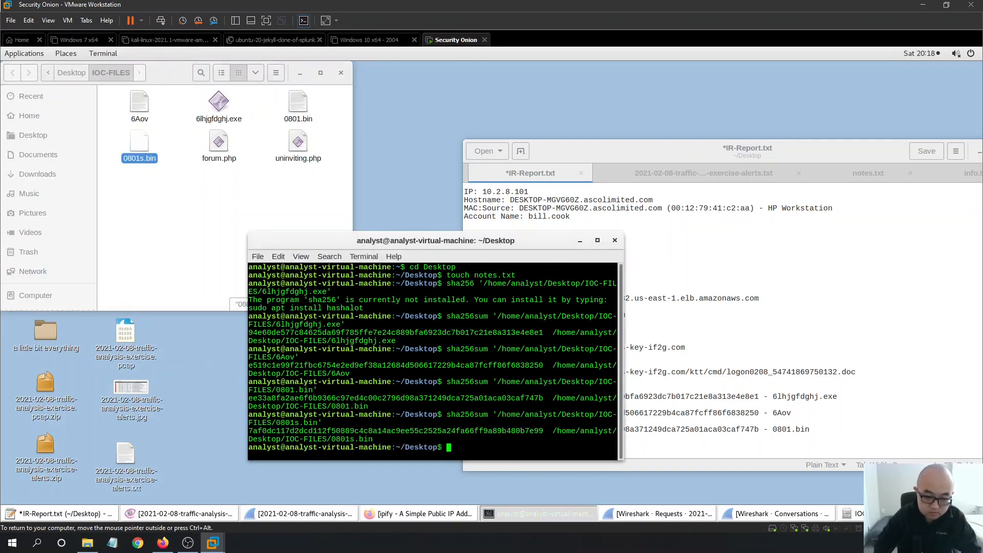
Copy the SHA256 hash of 0801s.bin from the terminal and paste it below the 0801.bin entry in IR-Report.txt.
drag(374, 438, 247, 431)
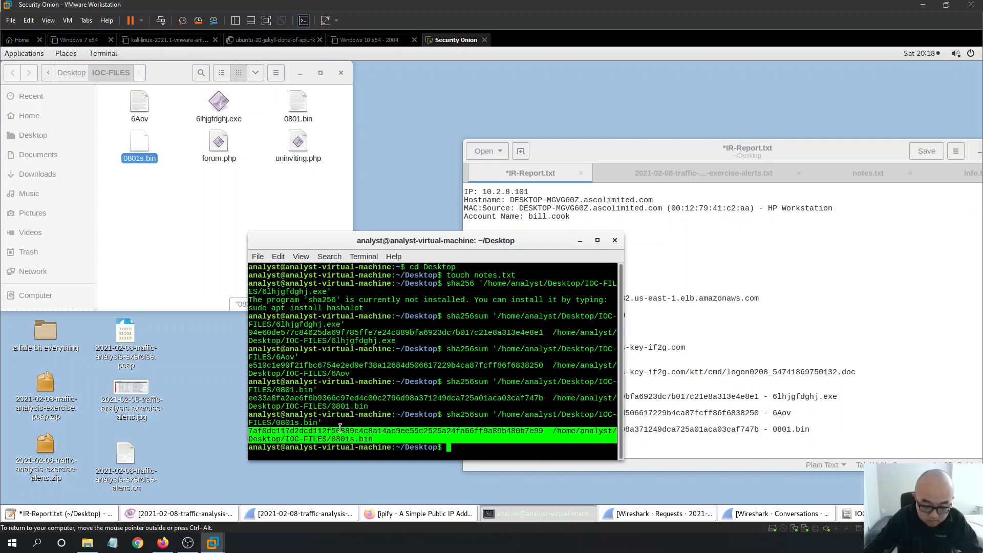
click(463, 429)
drag(548, 431, 254, 432)
right_click(259, 434)
click(504, 417)
drag(545, 432, 250, 432)
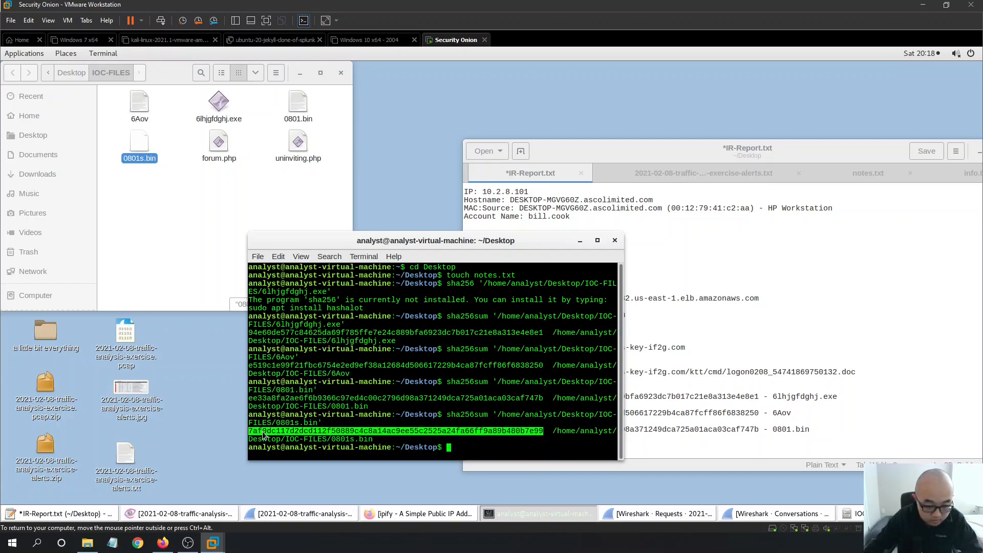
right_click(264, 435)
click(296, 362)
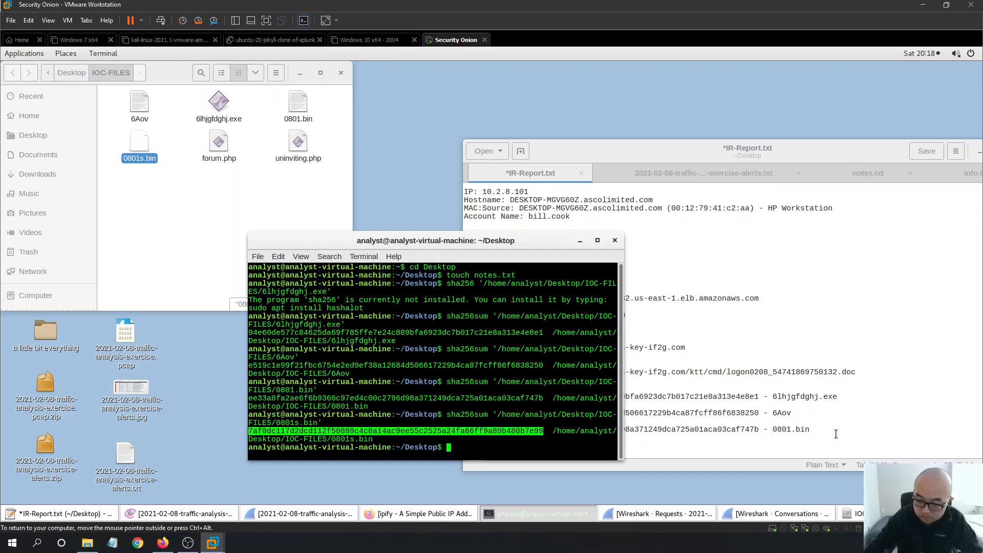
click(831, 433)
key(ctrl+v)
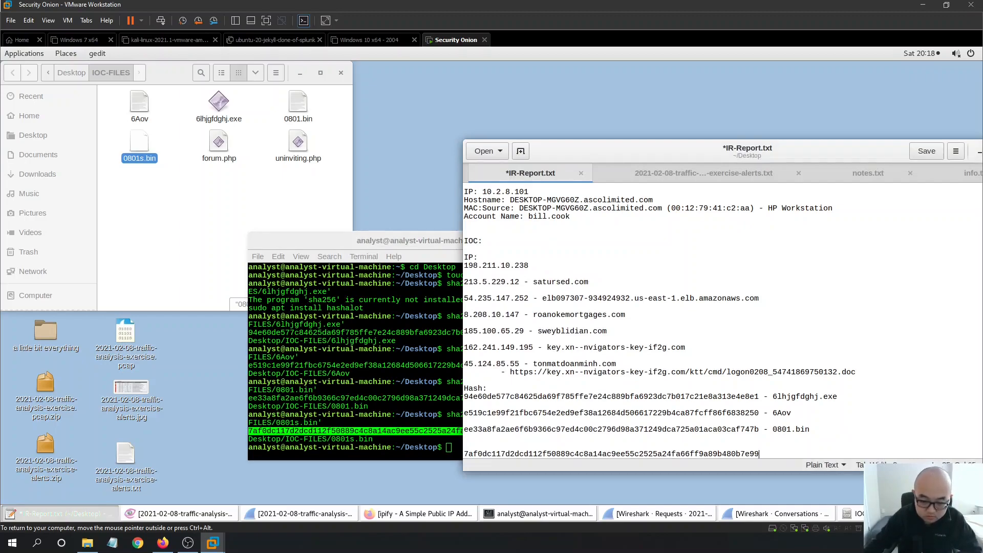
Remove the extra blank line above the newly pasted hash in IR-Report.txt and save the report.
click(515, 442)
text(=)
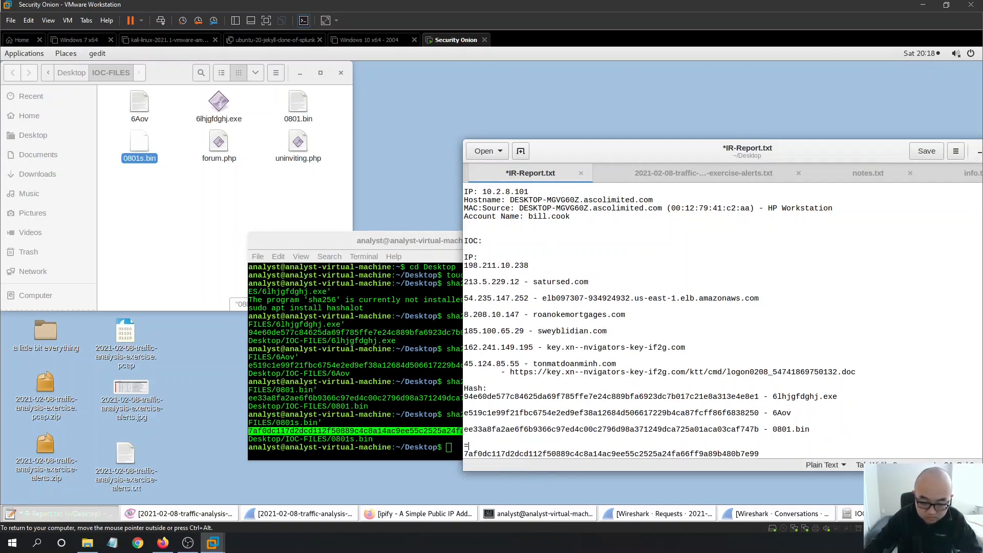
key(ctrl+s)
key(BackSpace)
key(BackSpace)
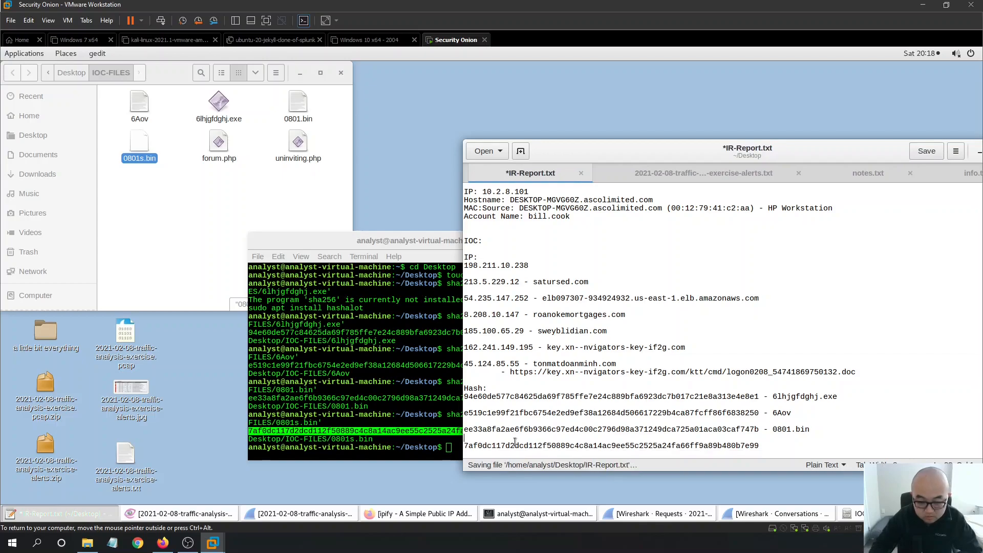
Copy the file name 0801s.bin from the terminal output, append "- 0801s.bin" to the fourth hash in IR-Report.txt and save.
click(386, 440)
drag(373, 439, 331, 438)
right_click(342, 439)
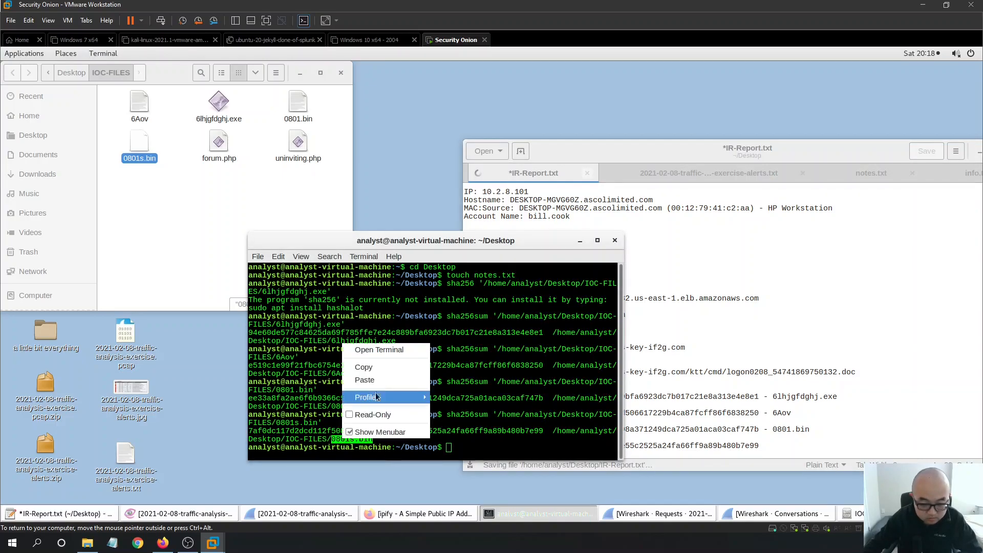
click(378, 373)
click(769, 445)
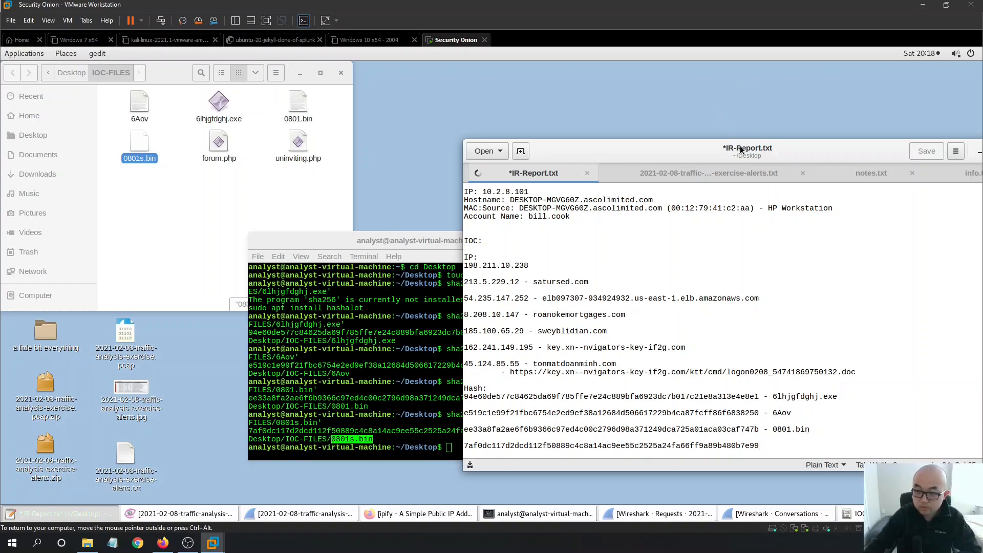
drag(740, 147, 650, 125)
click(691, 416)
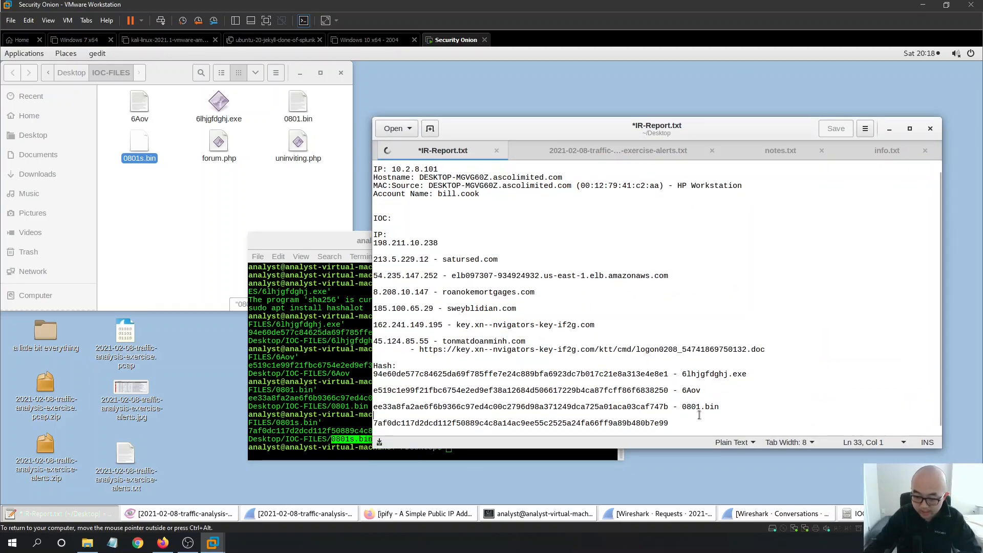
click(675, 425)
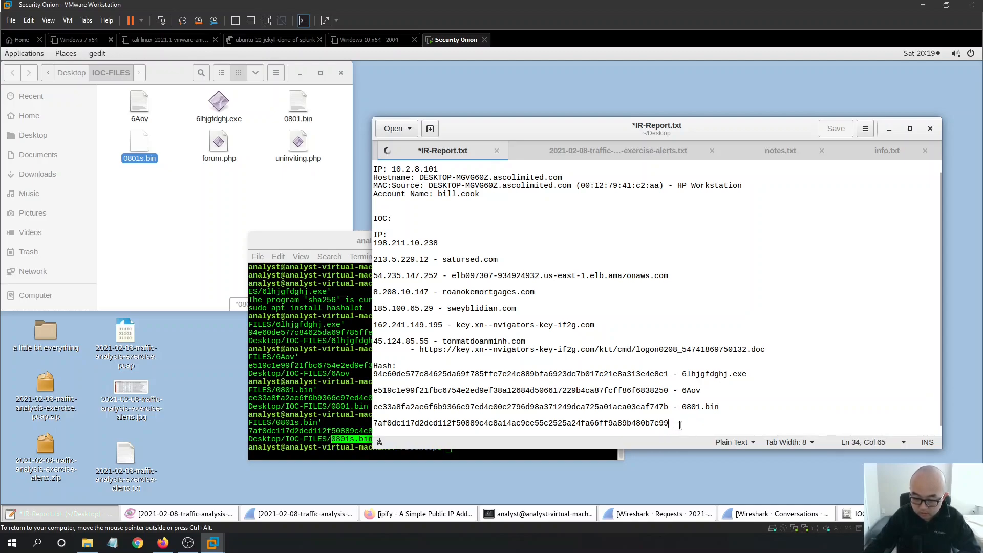
click(737, 407)
click(705, 425)
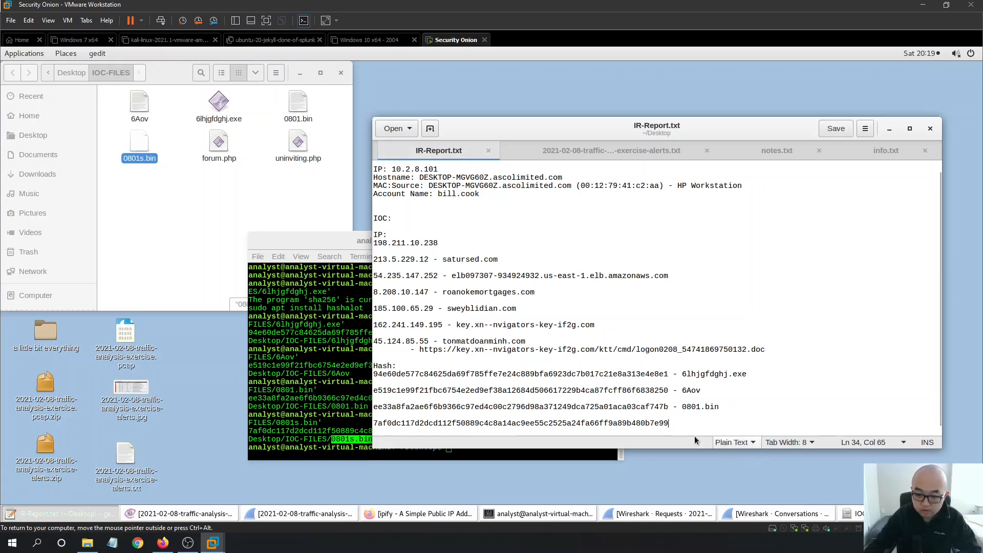
text(-)
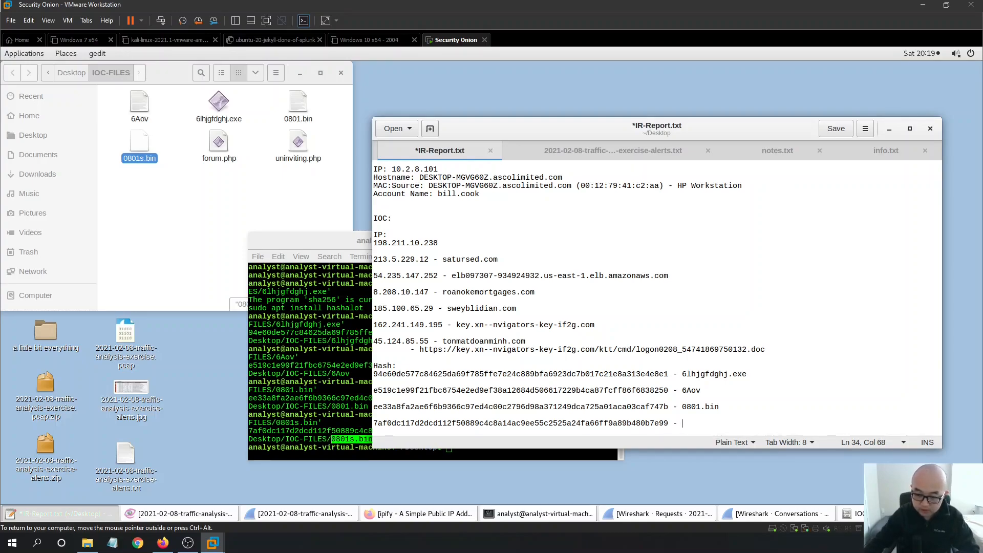
key(ctrl+v)
key(ctrl+s)
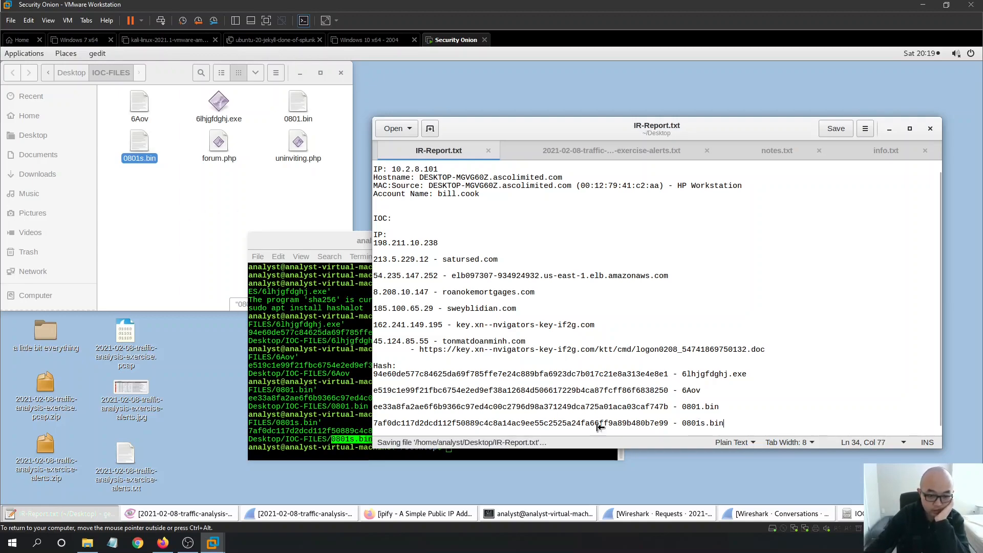
Switch to Firefox and search the web for "virustotal" in a new tab.
click(418, 514)
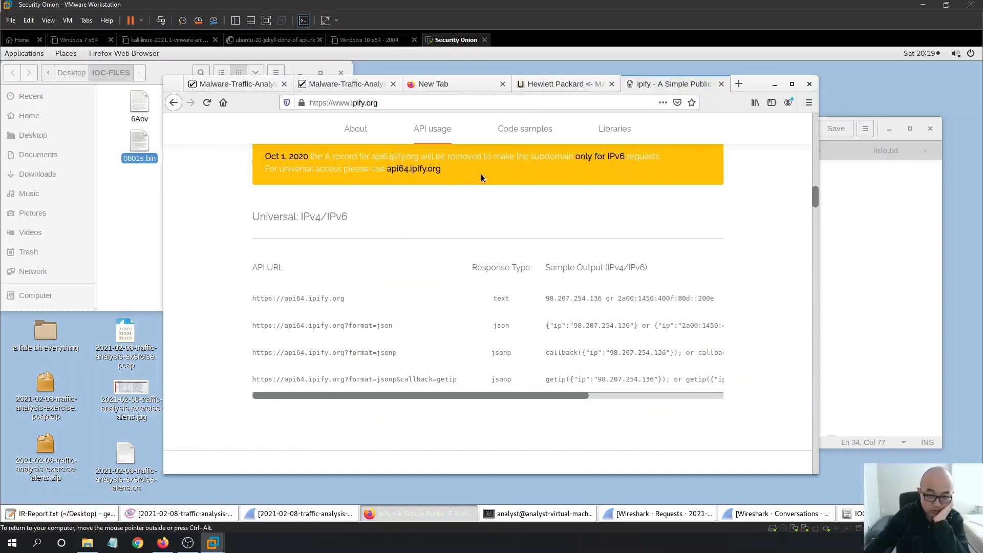
click(738, 83)
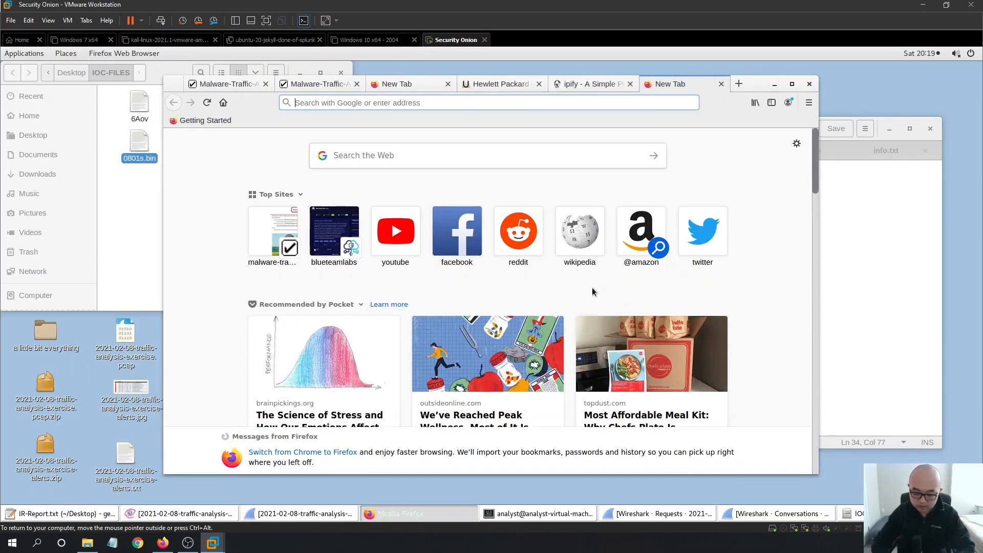
text(virustotal)
key(Return)
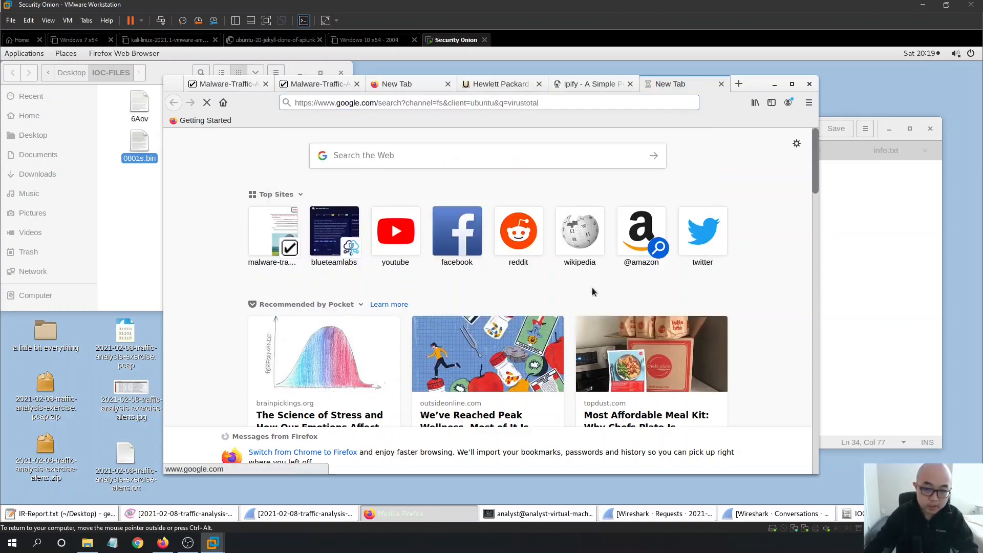
Load any.run in another new tab and maximize the browser window.
click(738, 84)
text(any)
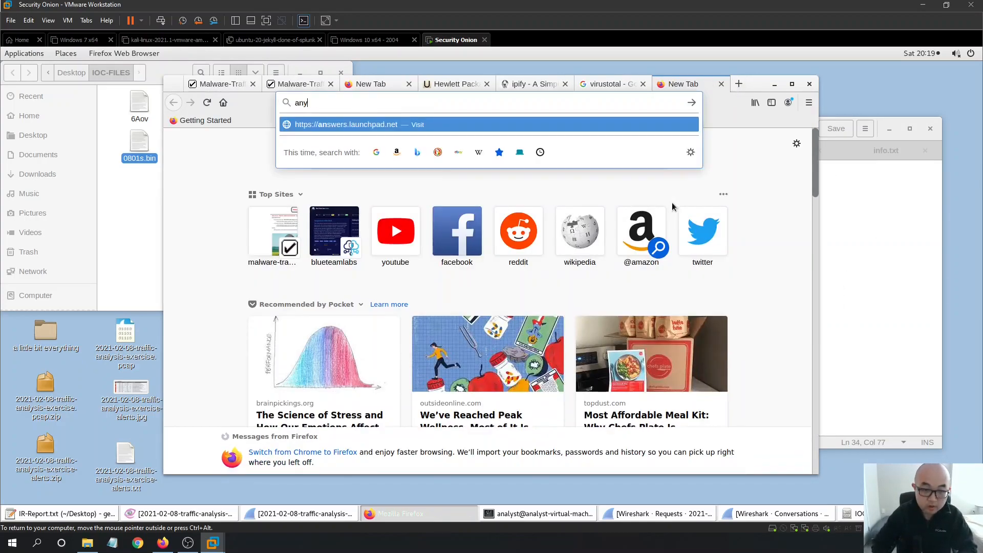
text(.run)
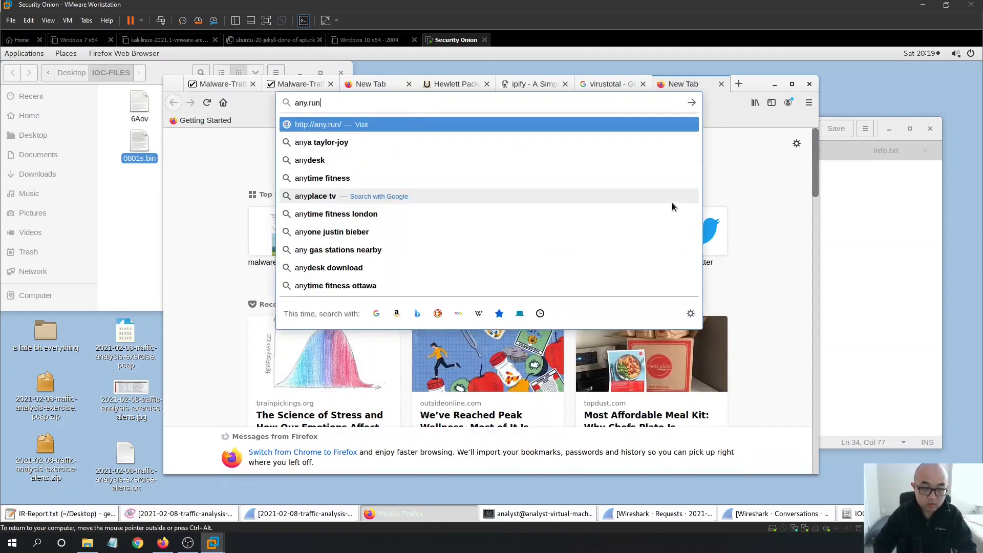
key(Return)
click(792, 84)
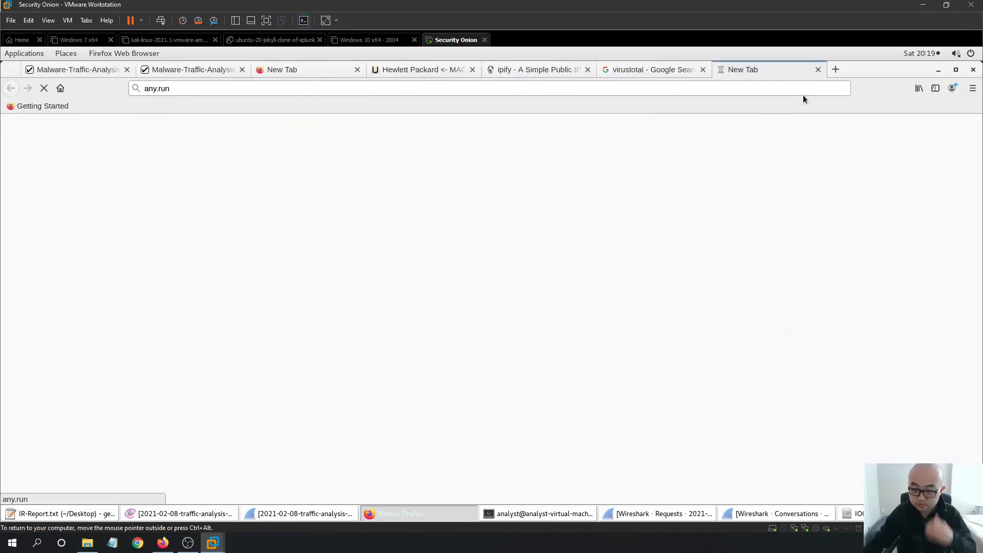
Open the VirusTotal site from the Google results and show its search form for URLs, IP addresses, domains or file hashes.
click(656, 71)
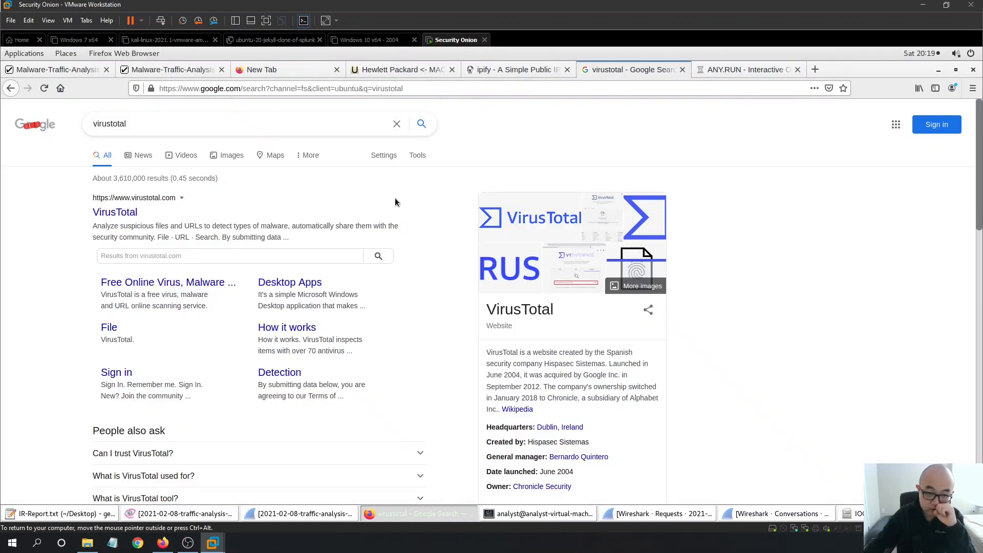
click(130, 213)
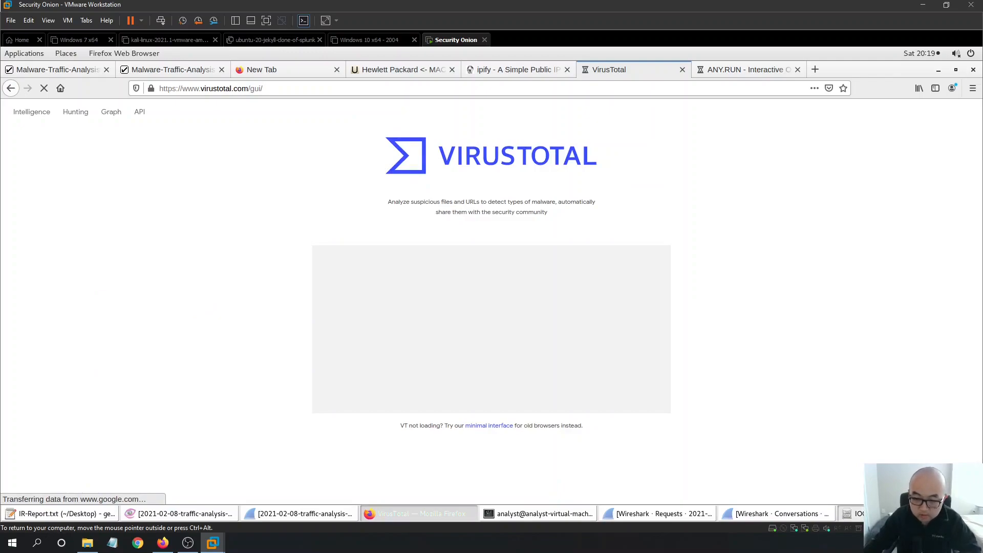
click(871, 513)
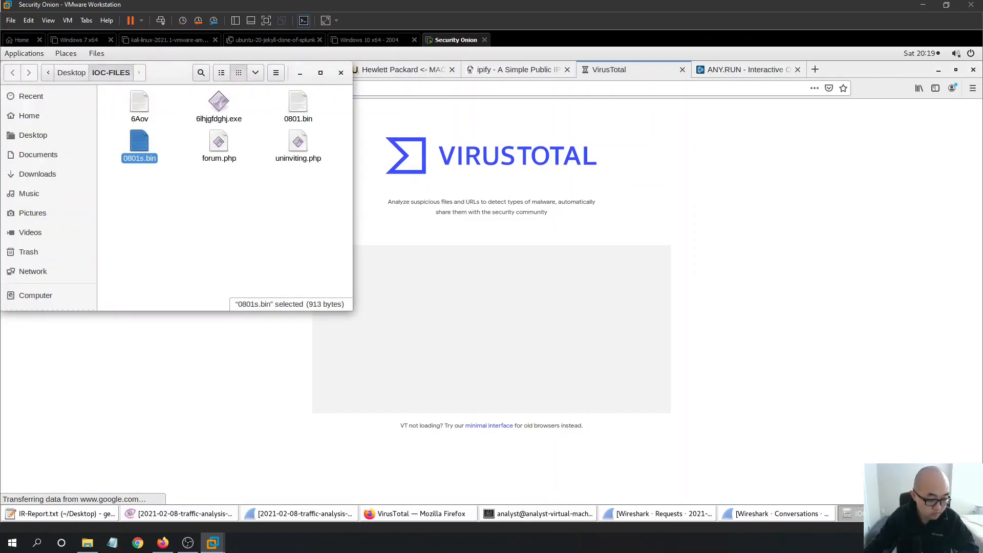
click(300, 74)
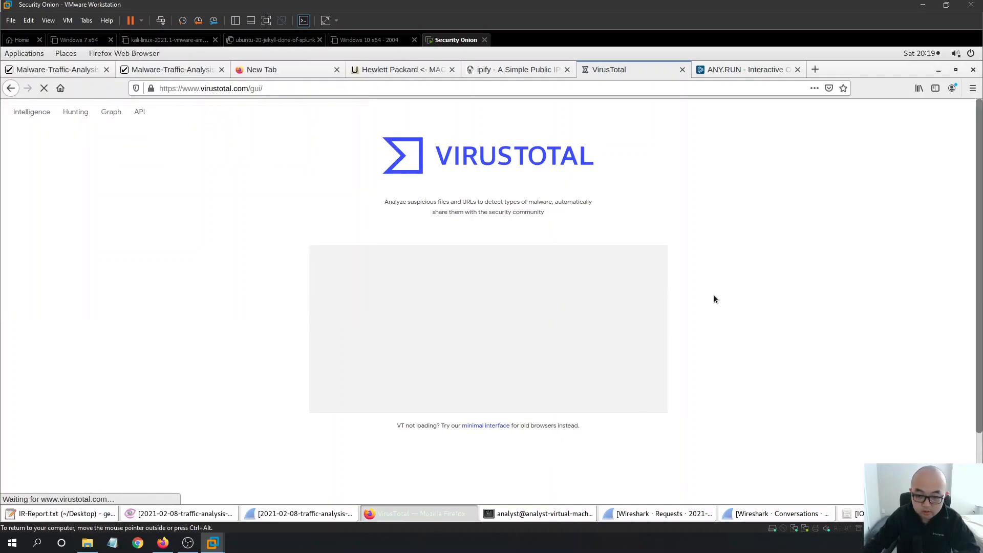
click(643, 256)
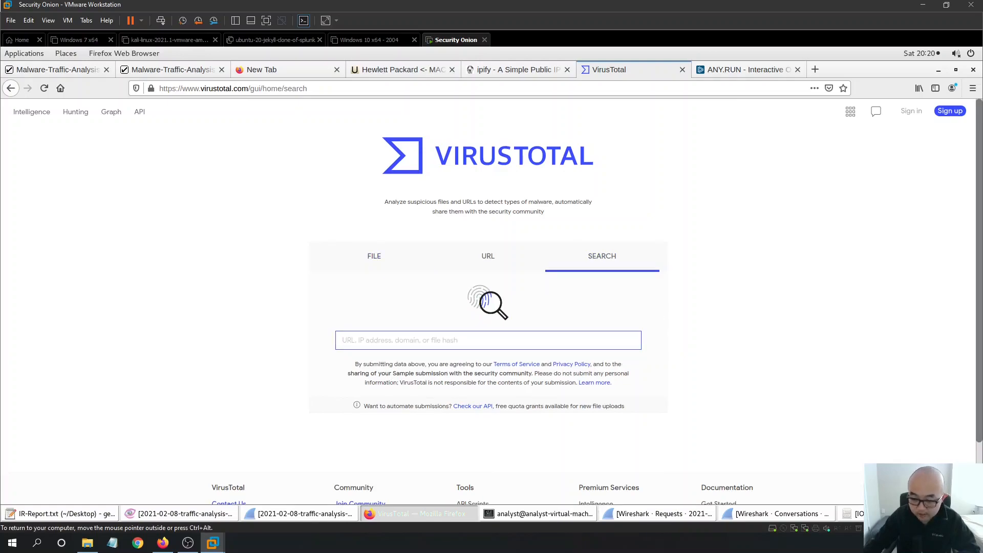
click(852, 514)
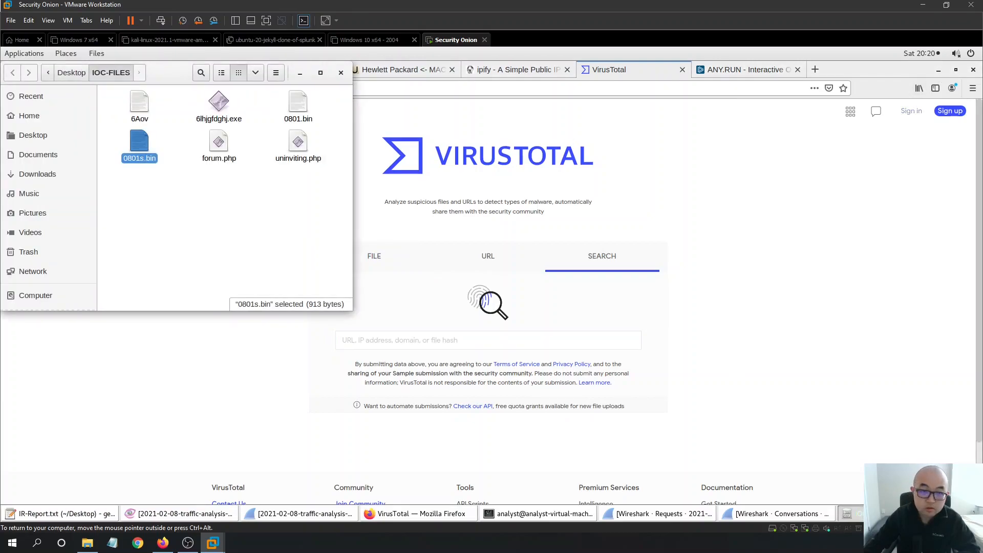
click(299, 75)
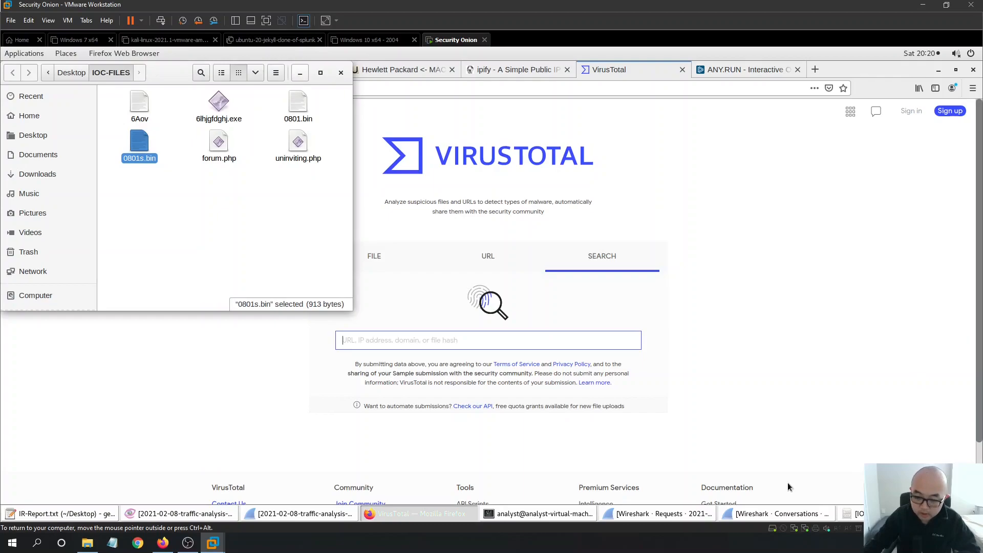
Copy the SHA256 hash of 6lhjgfdghj.exe from IR-Report.txt and look it up in VirusTotal.
click(36, 514)
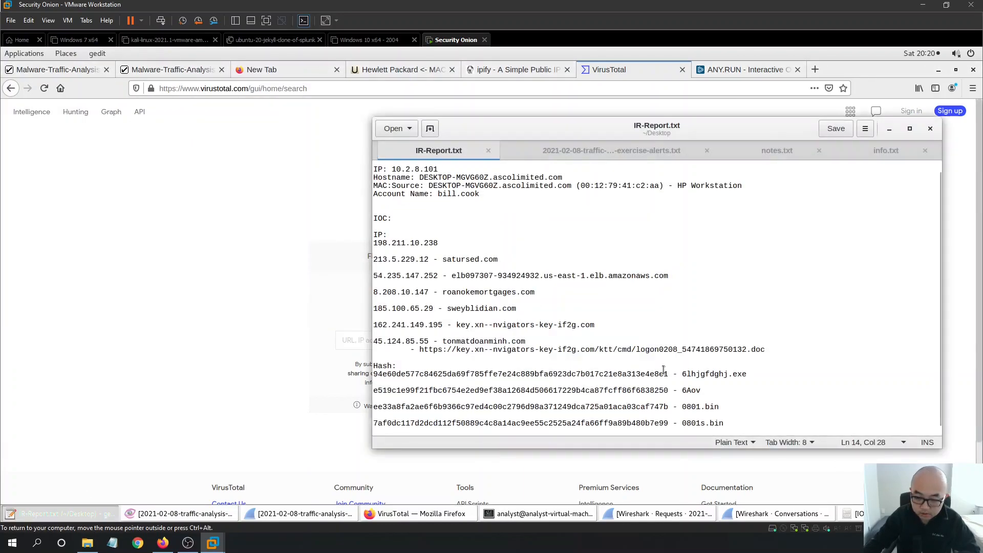
drag(668, 373, 373, 376)
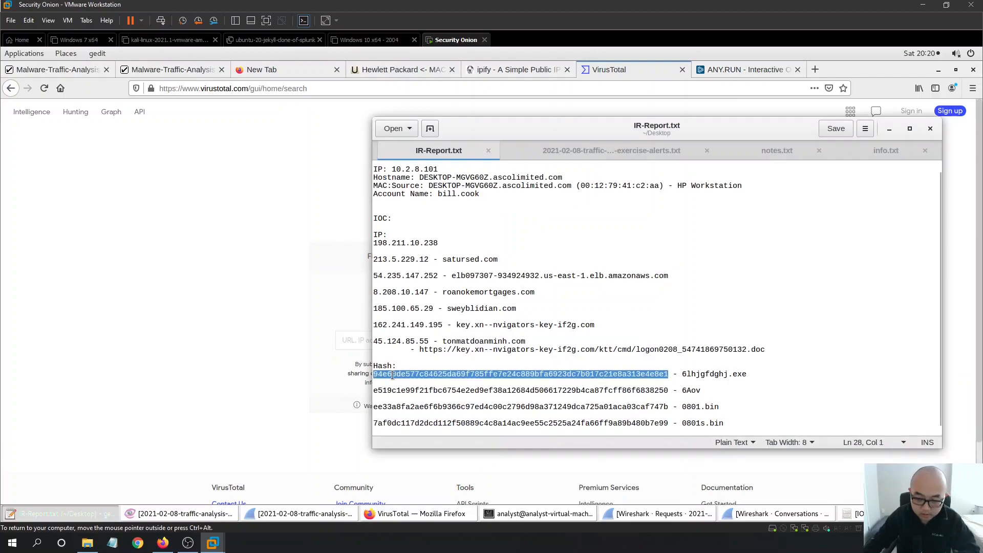
right_click(460, 375)
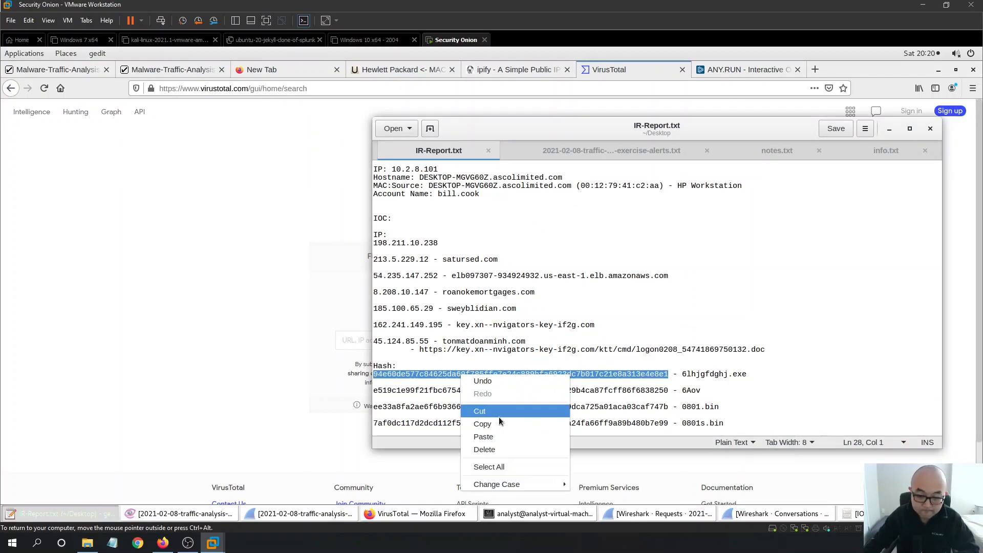
click(501, 422)
click(250, 205)
click(443, 340)
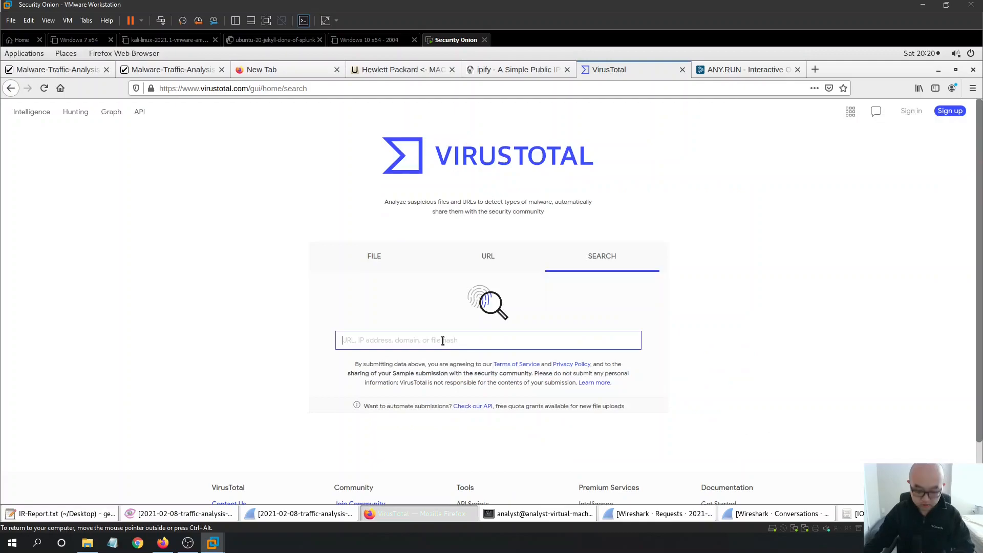
key(ctrl+v)
key(Return)
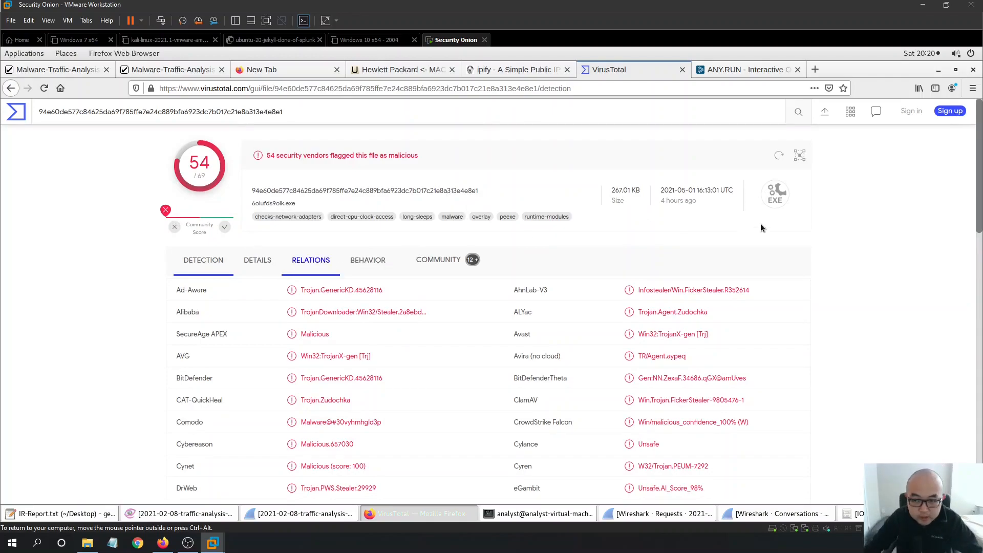
Check the last analysis date of the file and skim the security vendors' detections.
triple_click(731, 190)
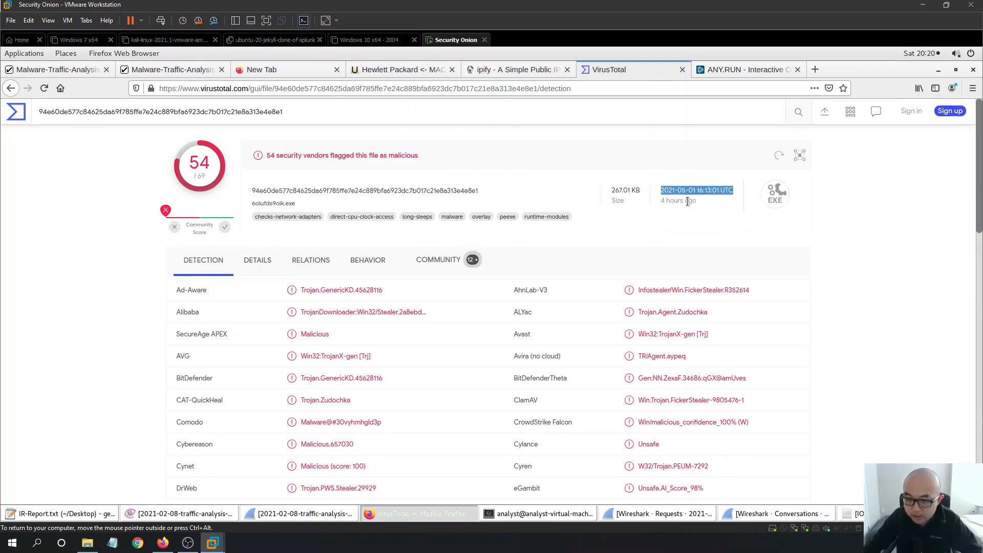
triple_click(658, 204)
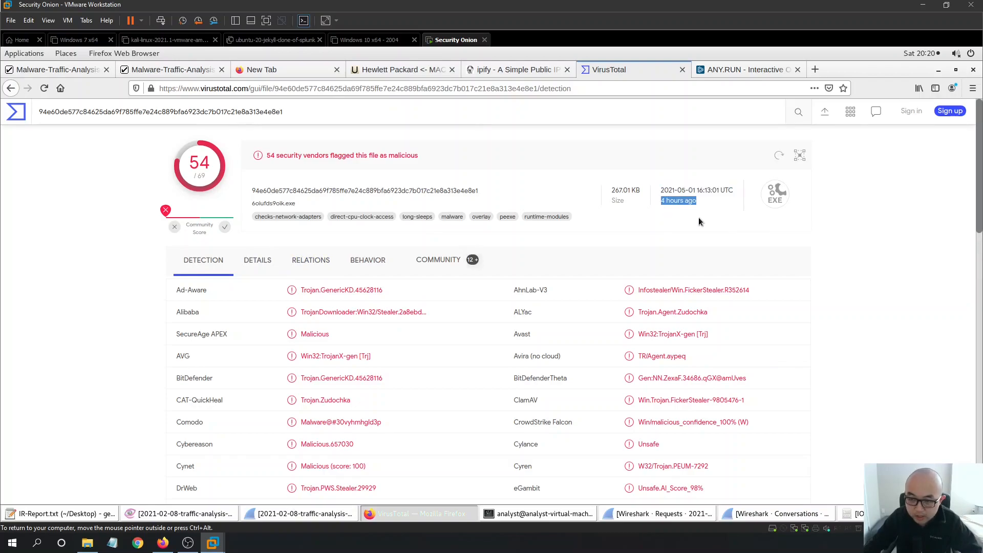
scroll(978, 226, down, 3)
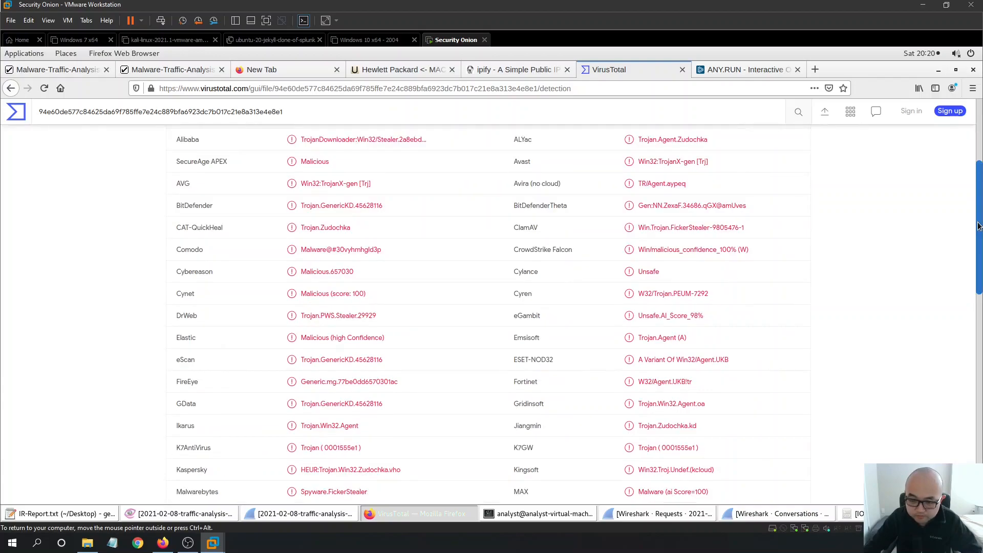
scroll(979, 205, up, 2)
scroll(981, 179, up, 1)
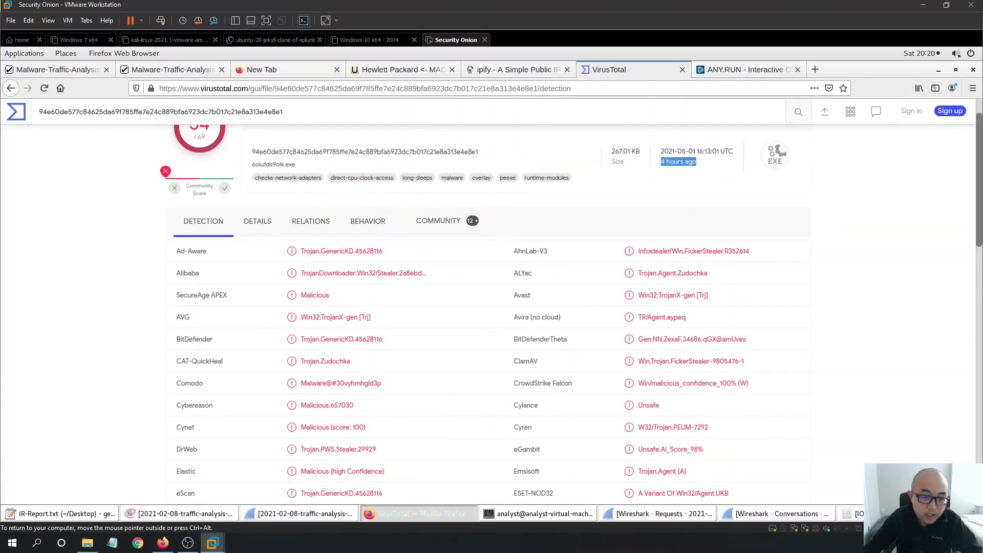
Examine the file's details on VirusTotal, including its basic properties, submission history and alternative names.
click(257, 221)
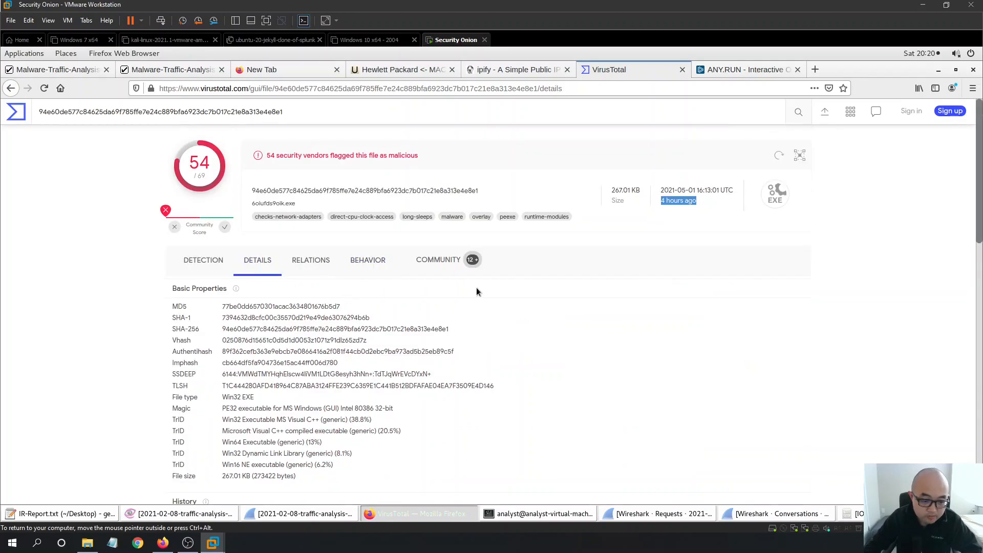
scroll(383, 359, down, 5)
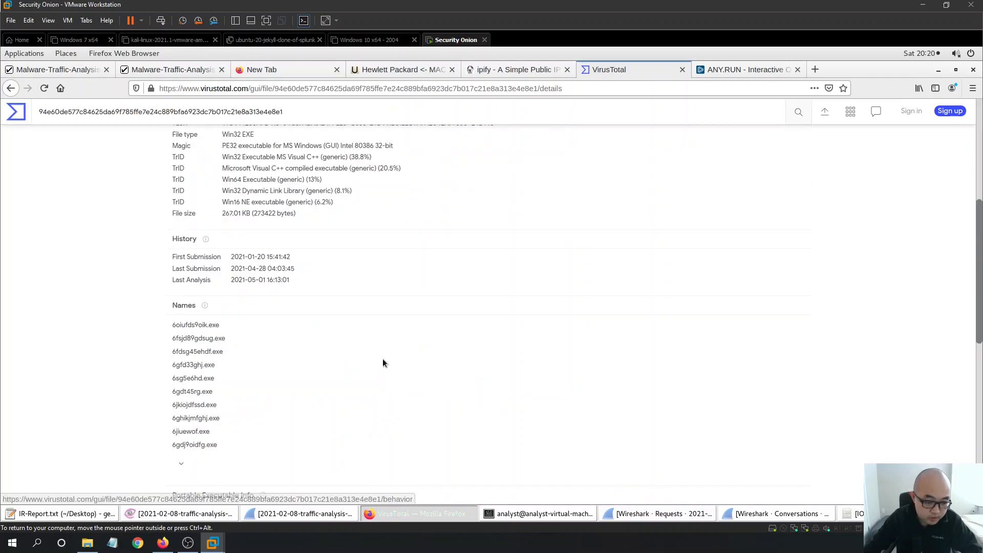
scroll(399, 339, down, 3)
scroll(398, 339, up, 4)
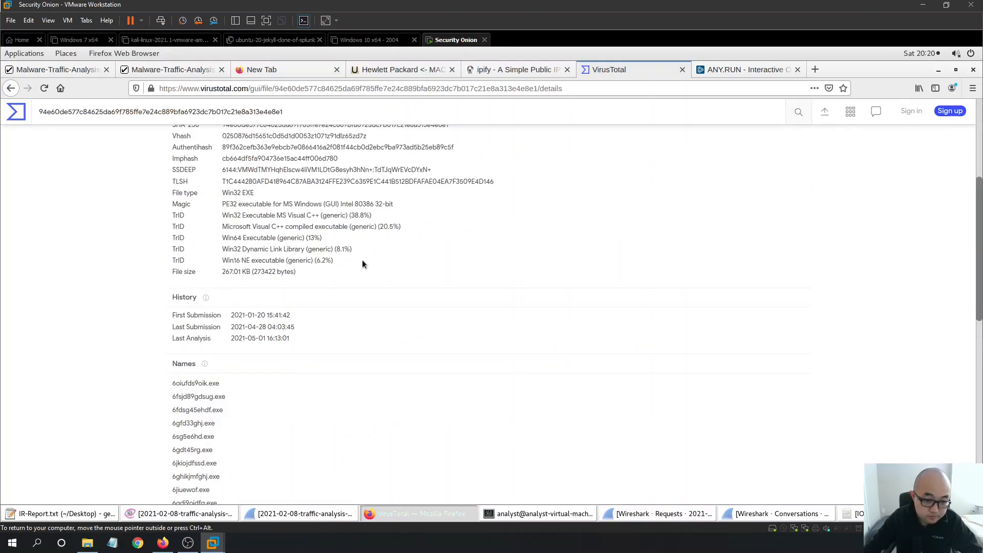
scroll(523, 290, up, 3)
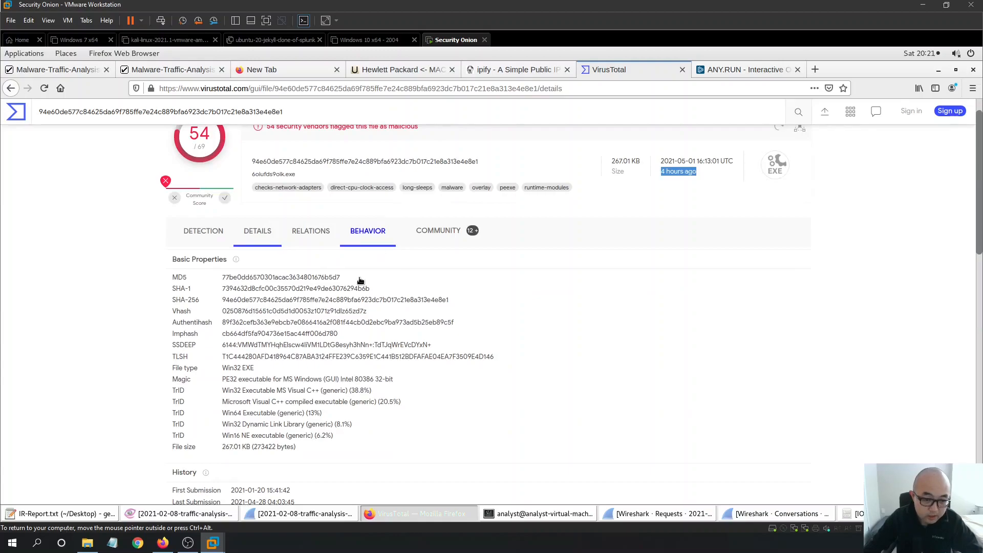
Examine the file's Lastline behavior report for HTTP requests, DNS resolutions and IP traffic.
click(373, 264)
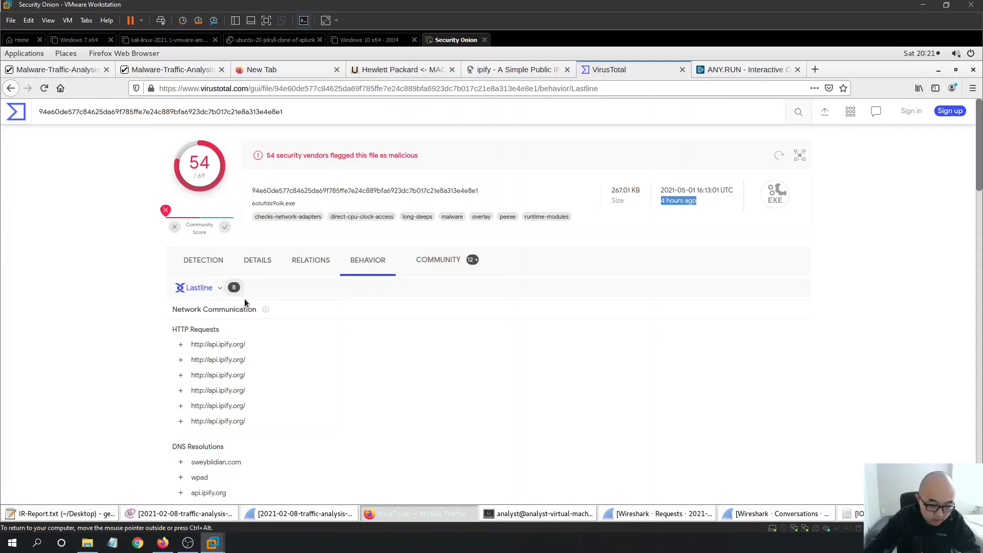
drag(245, 421, 191, 422)
click(193, 404)
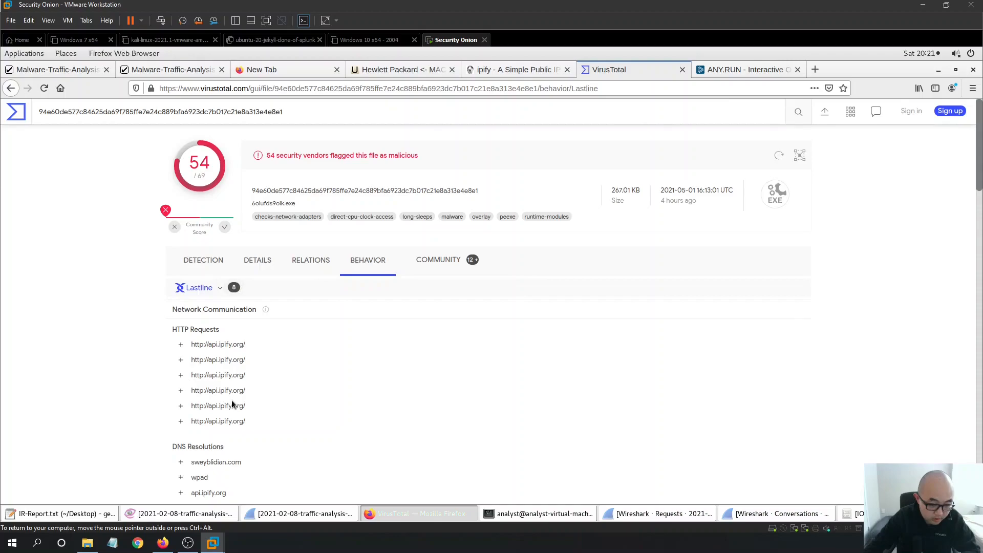
scroll(232, 404, down, 3)
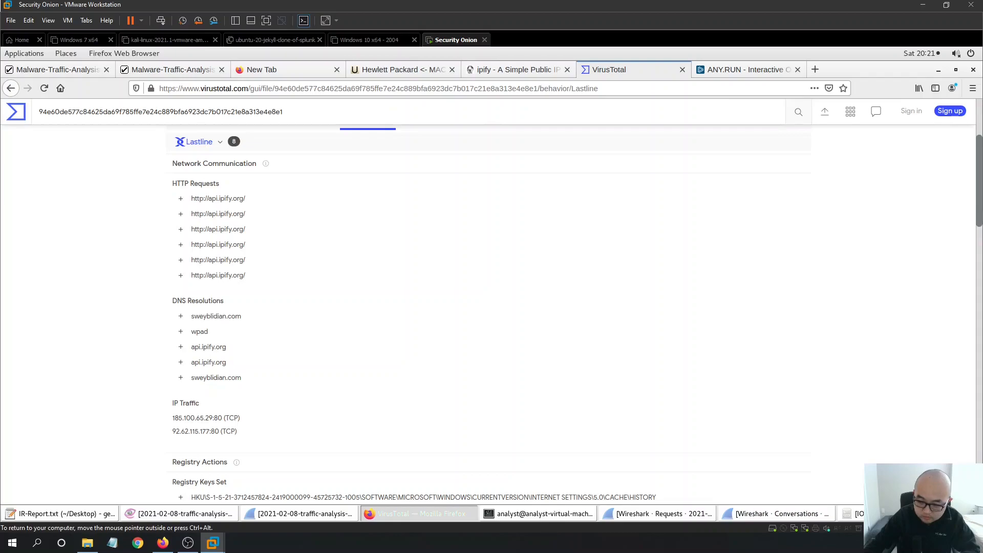
Switch to IR-Report.txt in gedit and insert three blank lines above the Victim section.
click(885, 513)
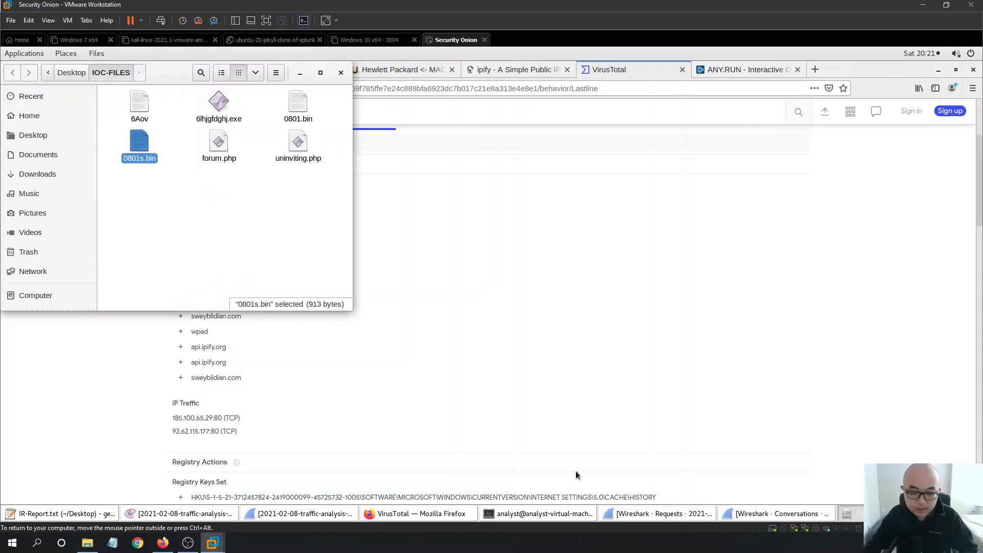
click(75, 516)
click(572, 275)
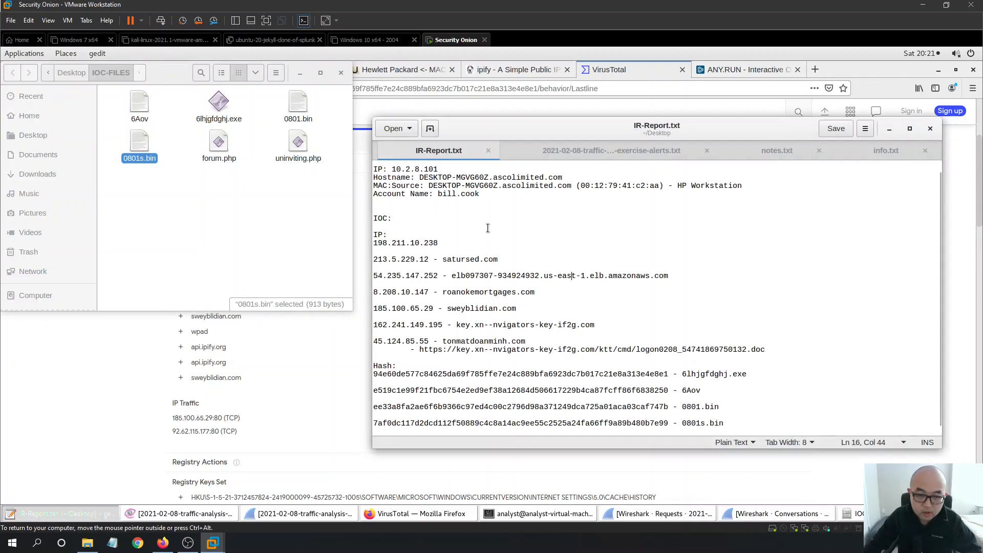
scroll(396, 164, up, 1)
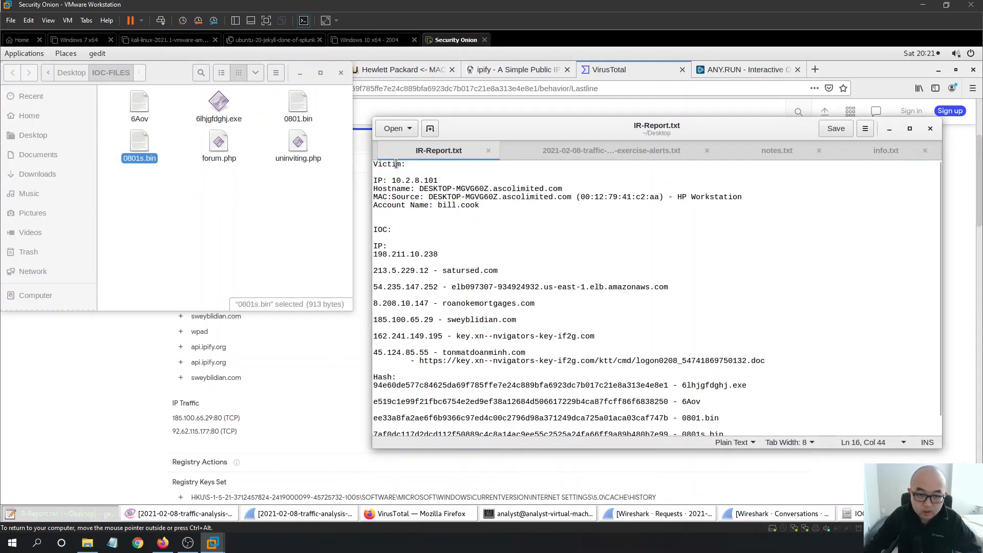
key(ctrl+Home)
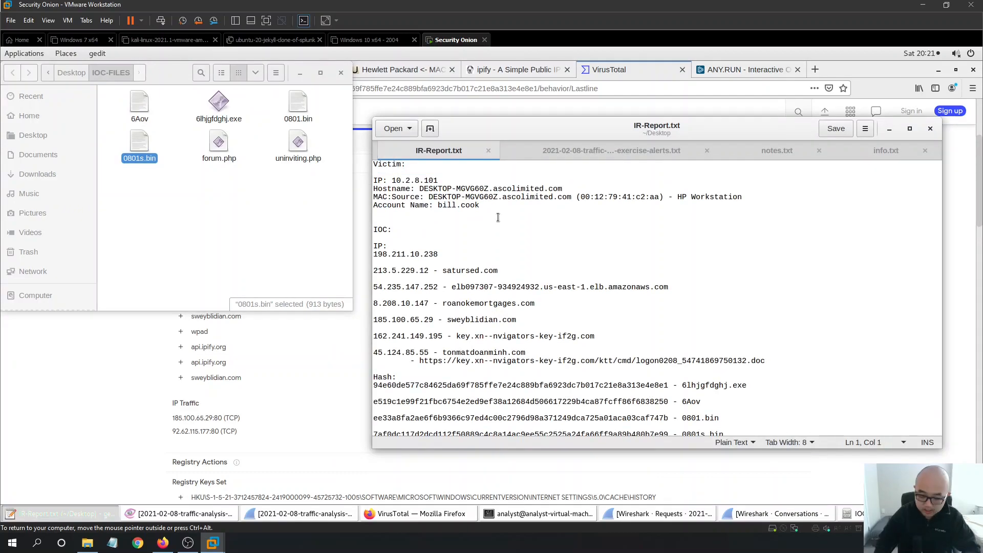
key(Return)
key(Return)
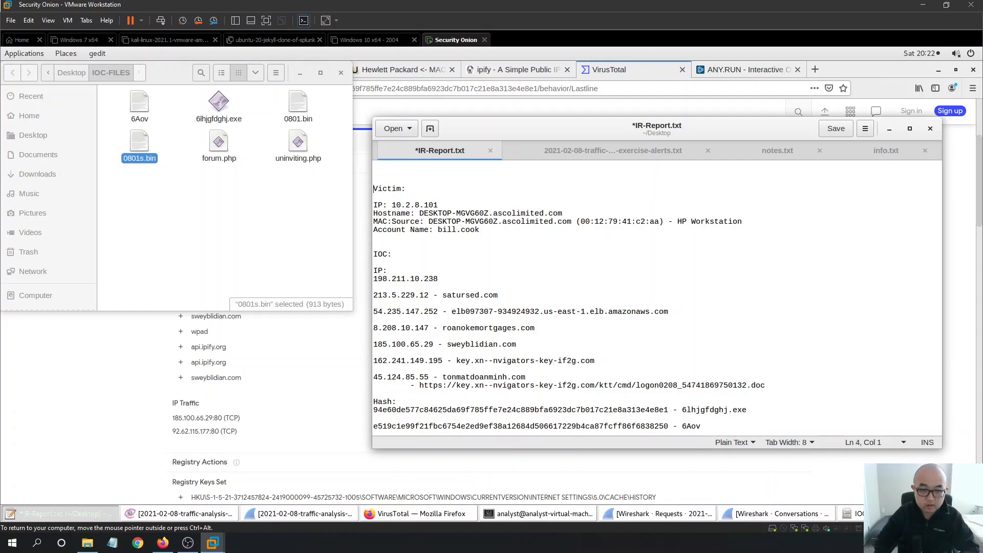
Start a heading on the first line of the report with the word "Exeutive".
key(Up)
key(Up)
key(Up)
text(Exeutiv)
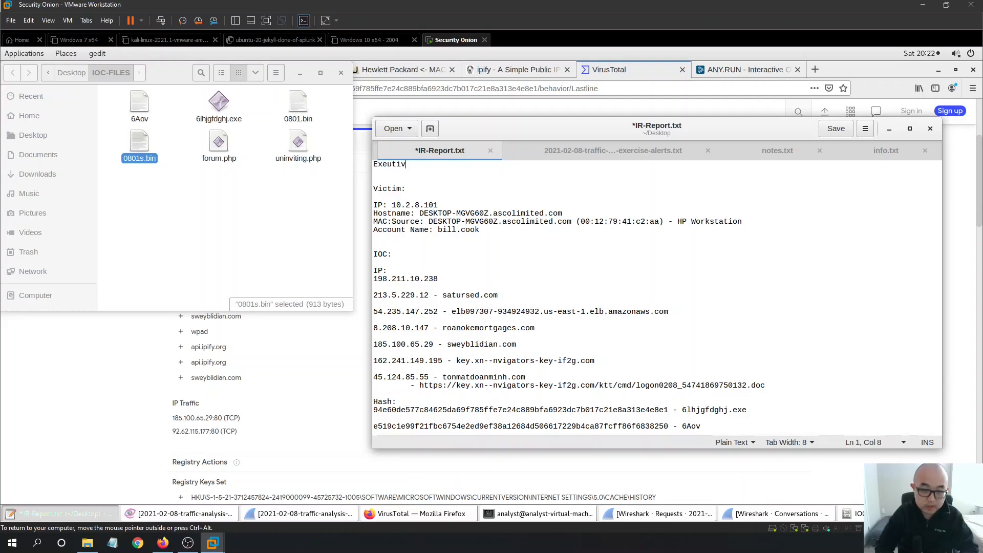
text(e)
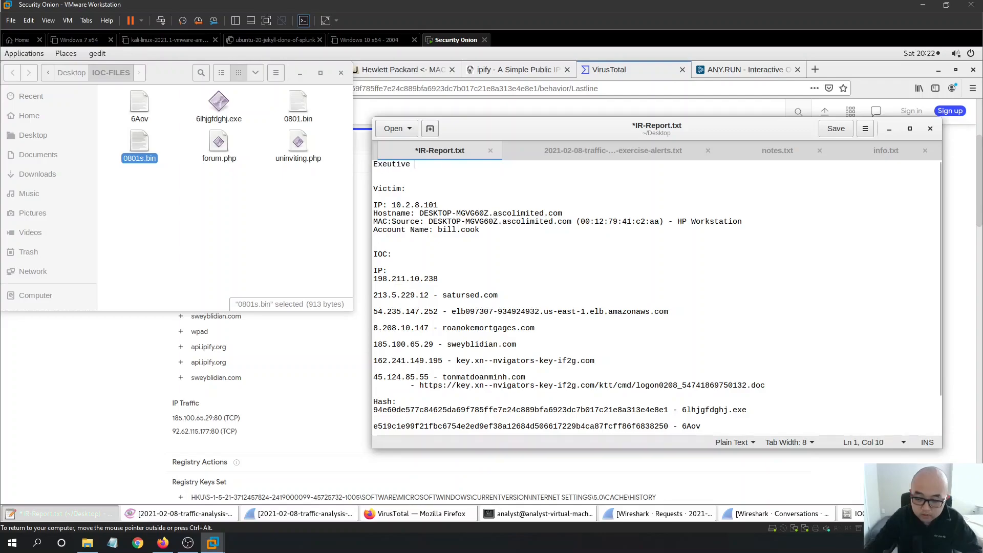
Find the required section name "Executive Summary" in info.txt and try to paste it over the report's first line.
click(785, 146)
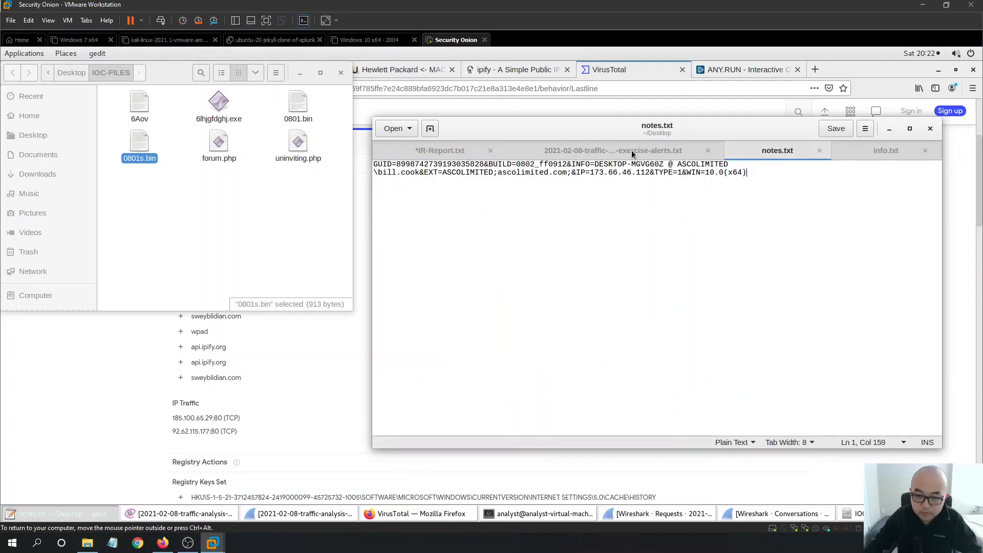
click(885, 150)
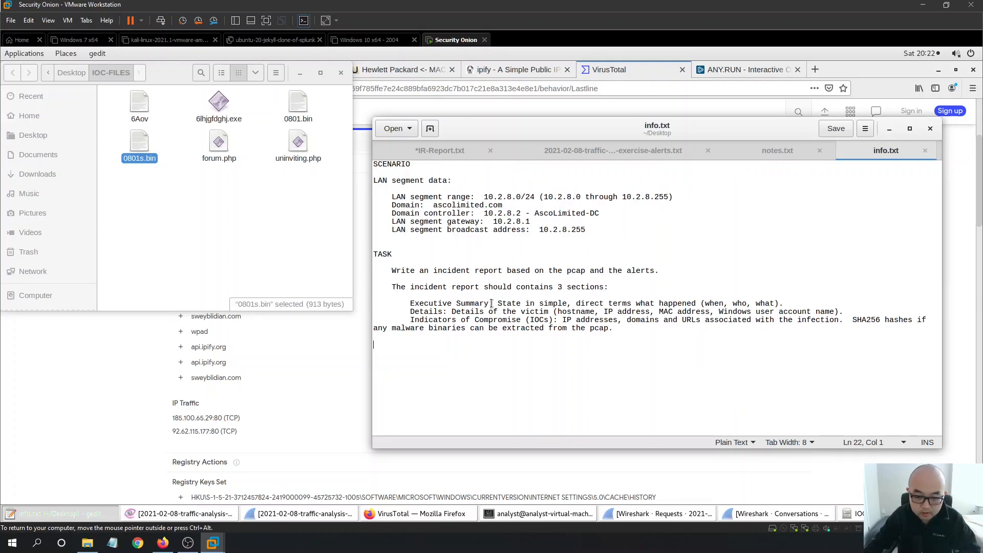
drag(489, 303, 411, 303)
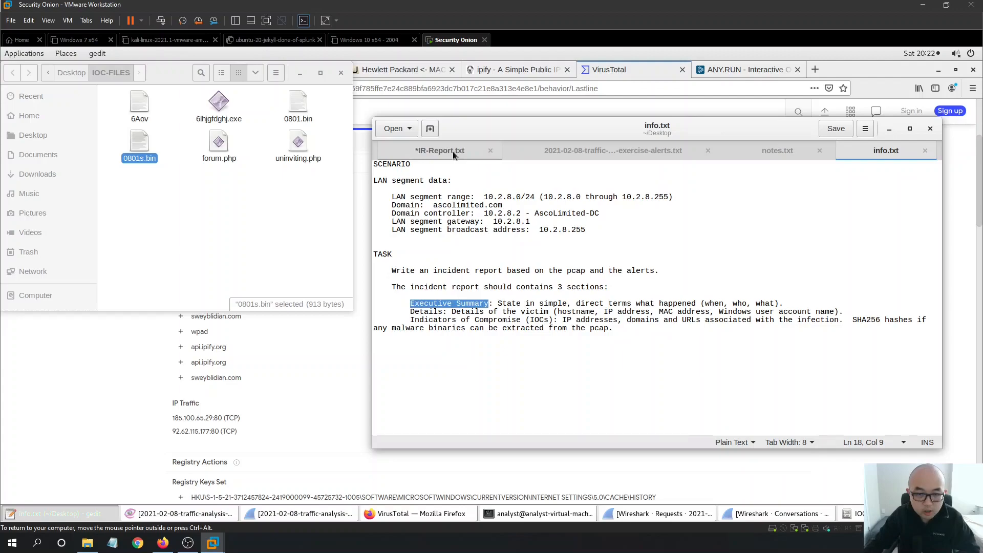
click(453, 153)
double_click(385, 166)
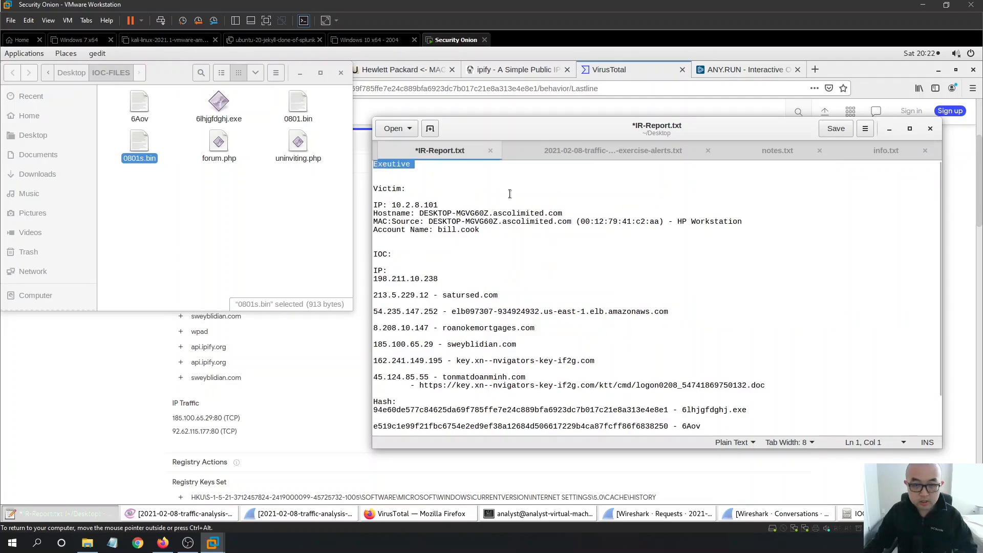
text(94e60de577c84625da69f785ffe7e24c889bfa6923dc7b017c21e8a313e4e8e1)
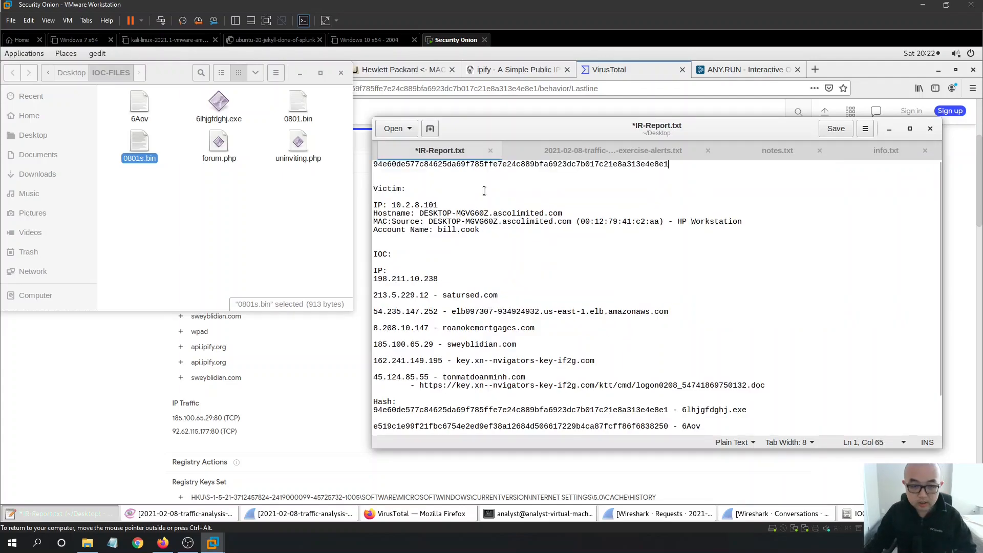
Try again to copy "Executive Summary" from info.txt and replace the first line of IR-Report.txt with it.
click(881, 151)
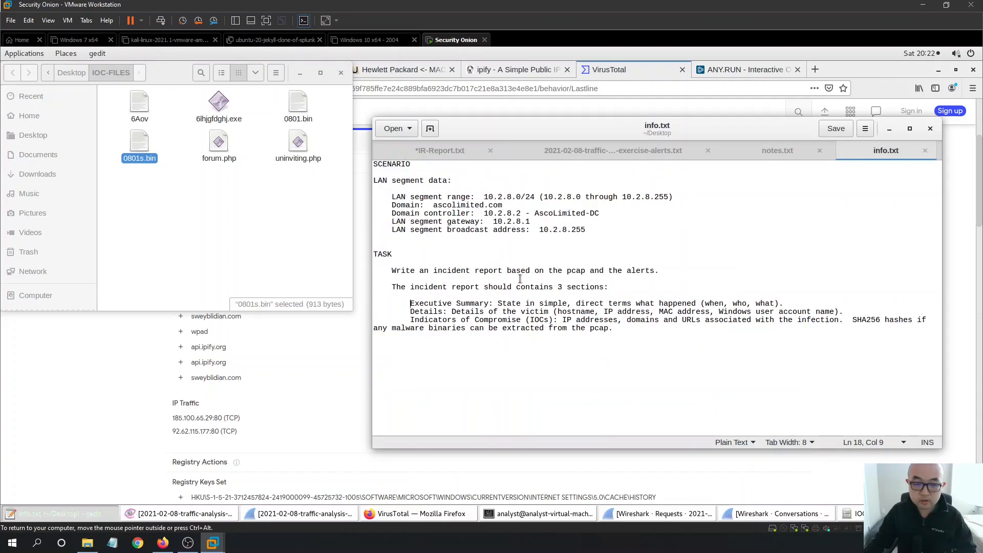
drag(489, 303, 410, 303)
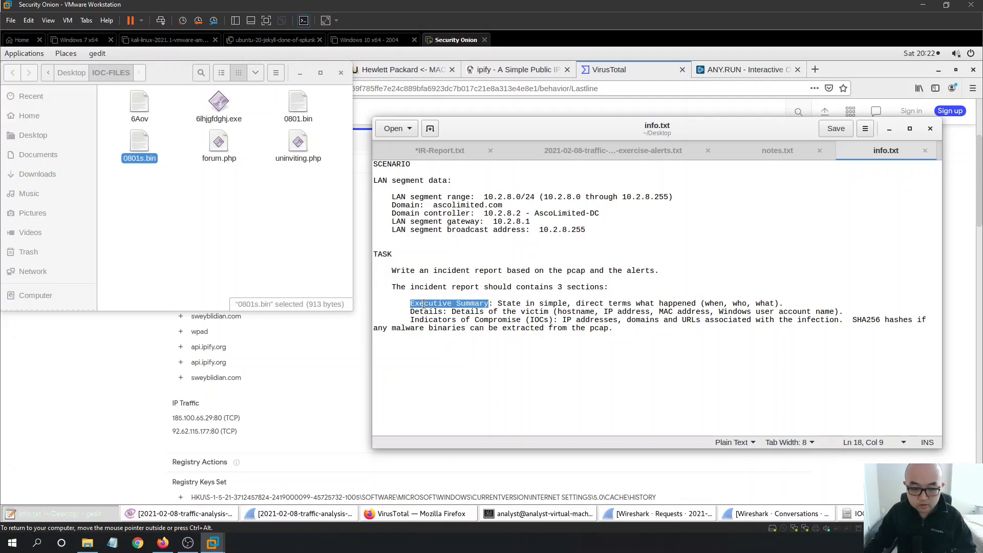
right_click(448, 305)
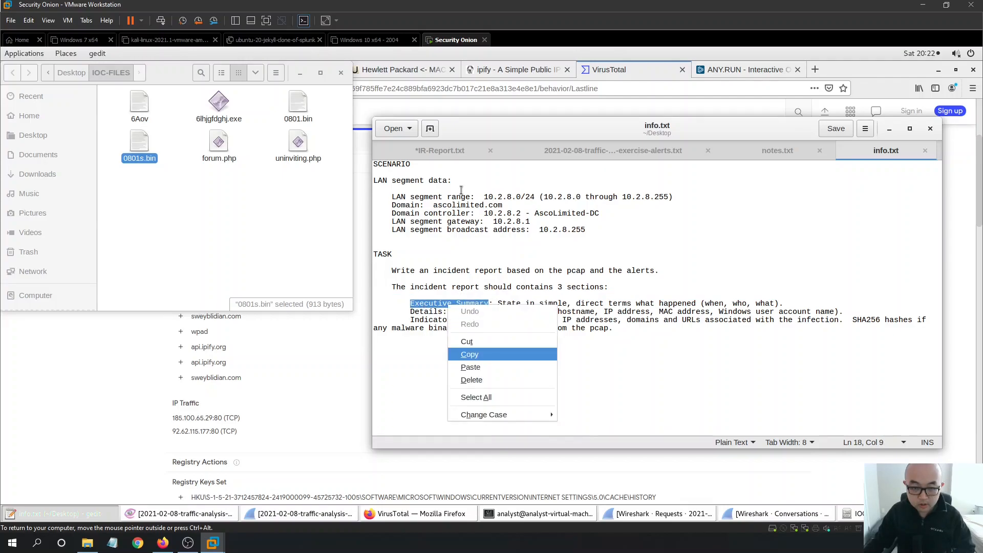
click(449, 152)
drag(412, 169, 367, 158)
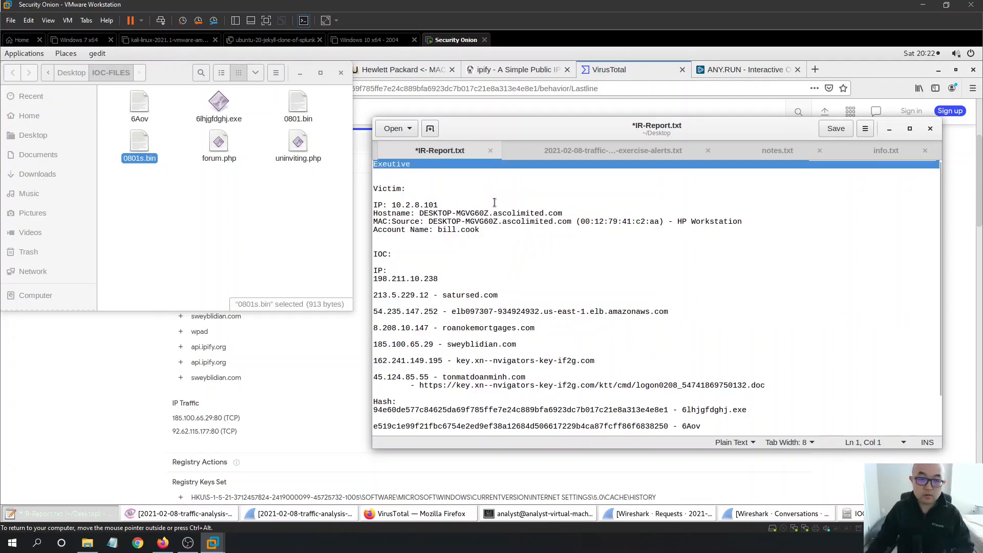
text(Exeutive)
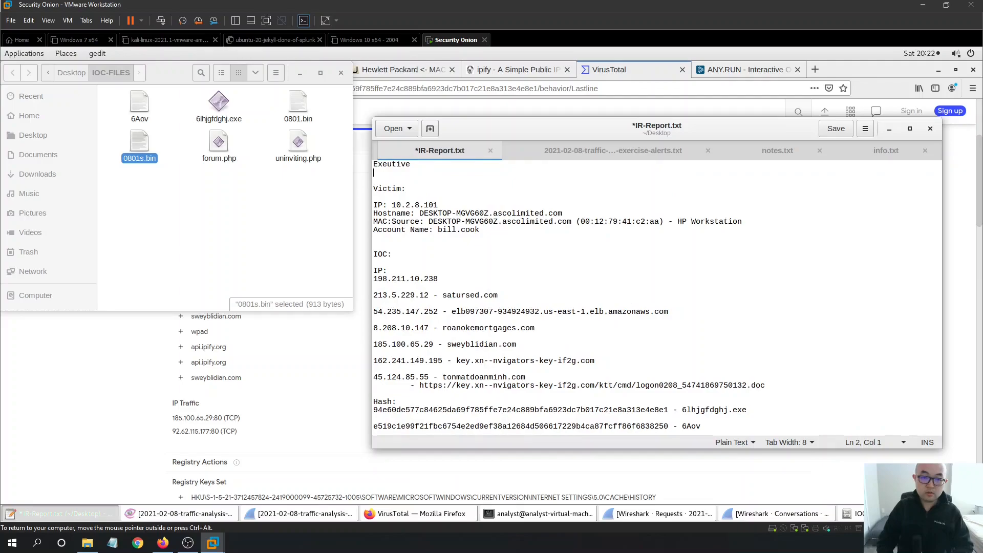
Replace the report's first line with the heading "Executive Summary:", add a new line below it and save IR-Report.txt.
click(865, 152)
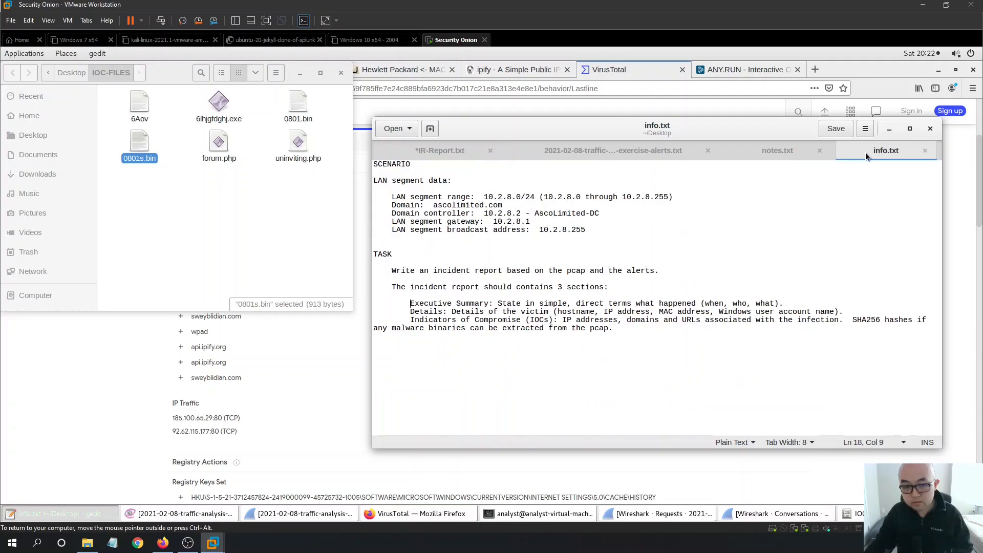
click(440, 150)
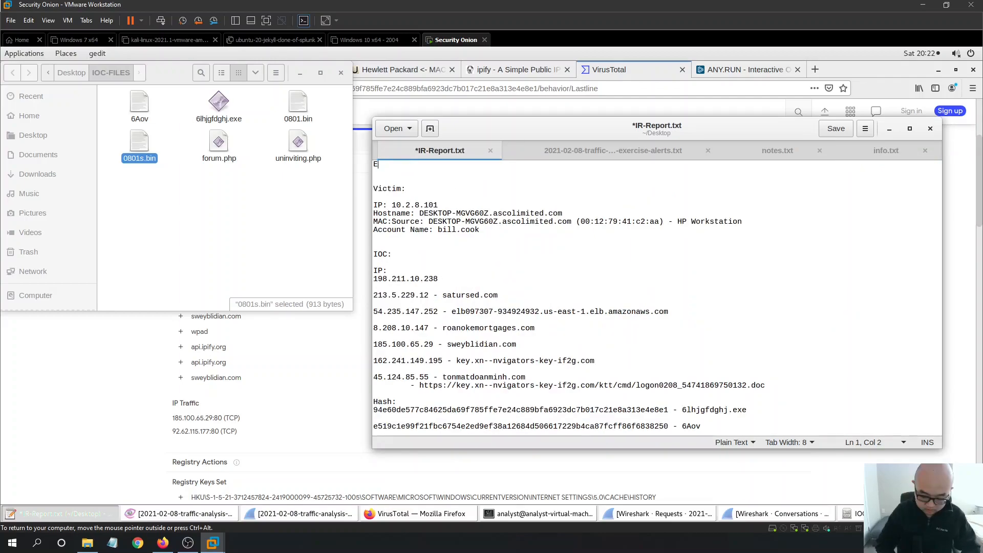
text(xecut)
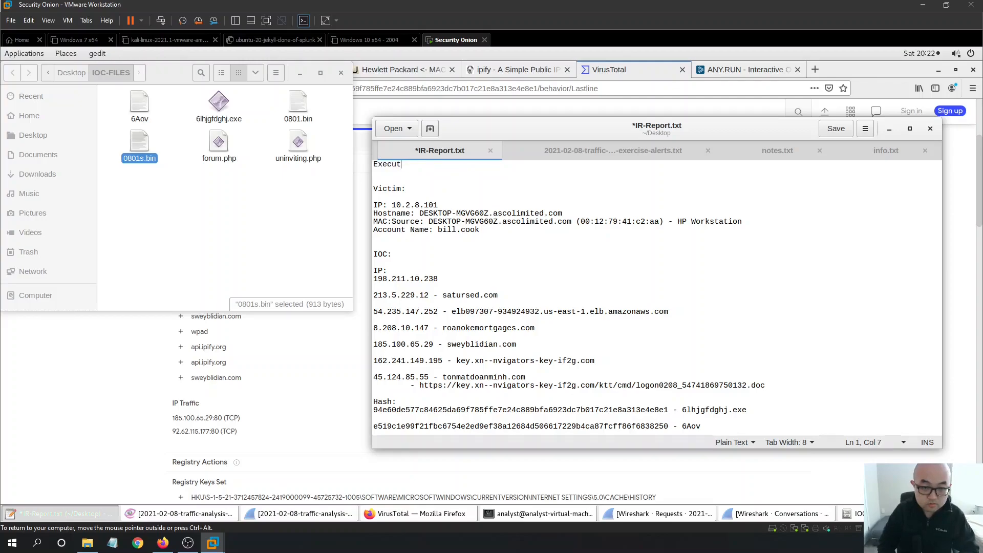
key(BackSpace)
text(tive Summ)
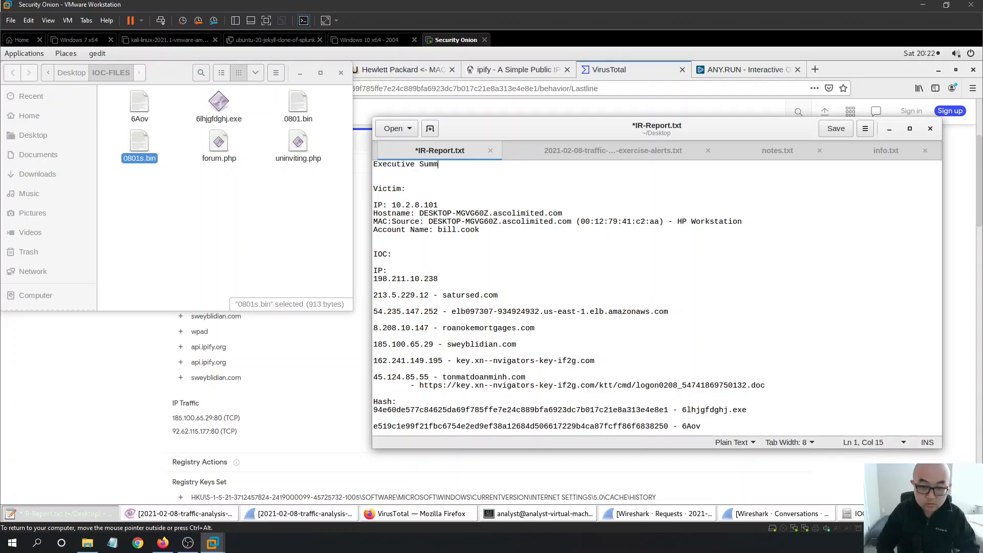
text(ary:)
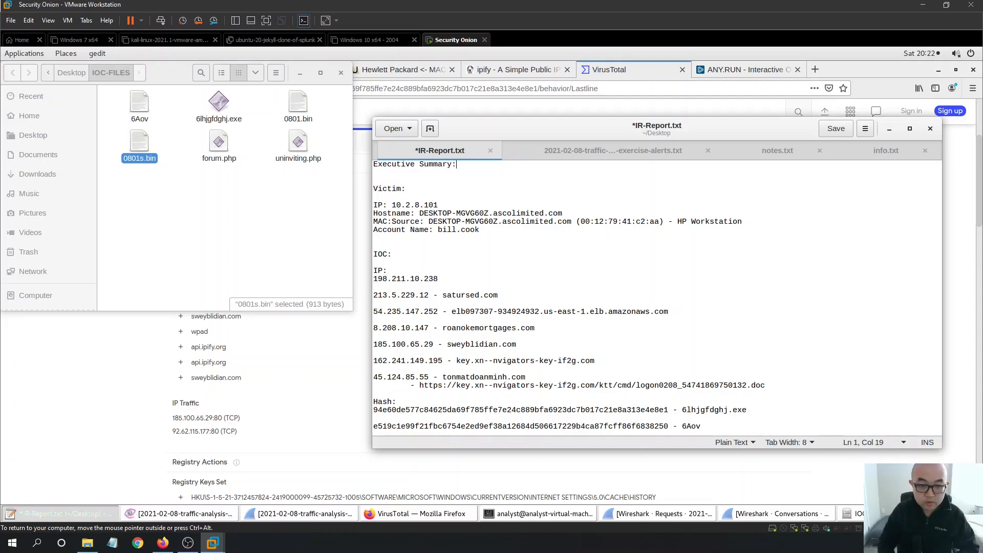
key(Return)
key(ctrl+s)
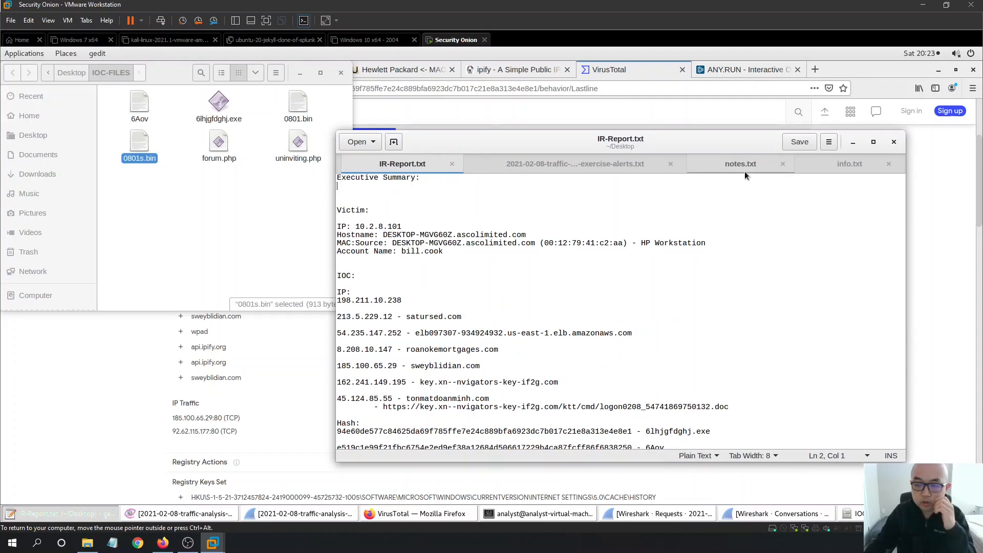
drag(635, 143, 604, 148)
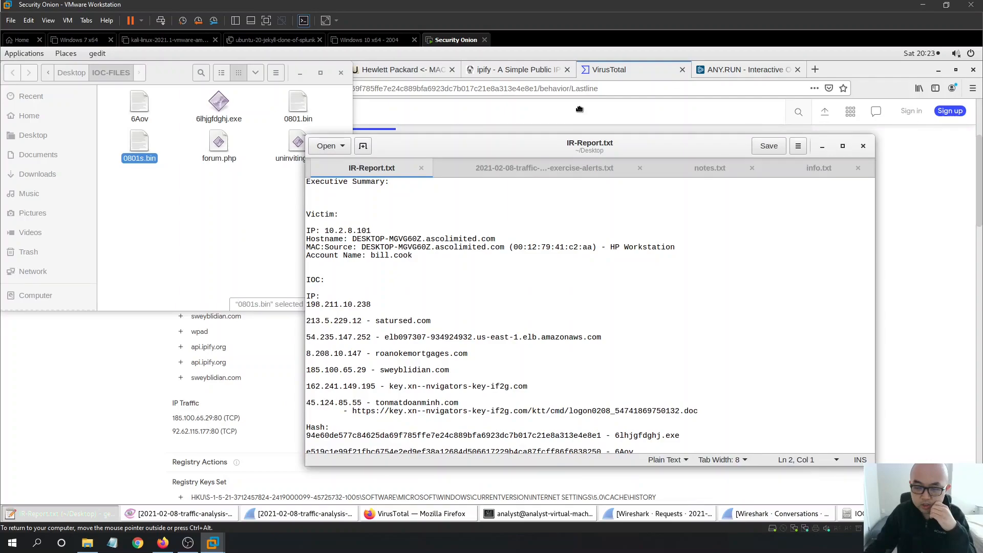
Review the report draft, the alerts file, notes.txt and the executive summary requirements in info.txt.
drag(580, 109, 570, 104)
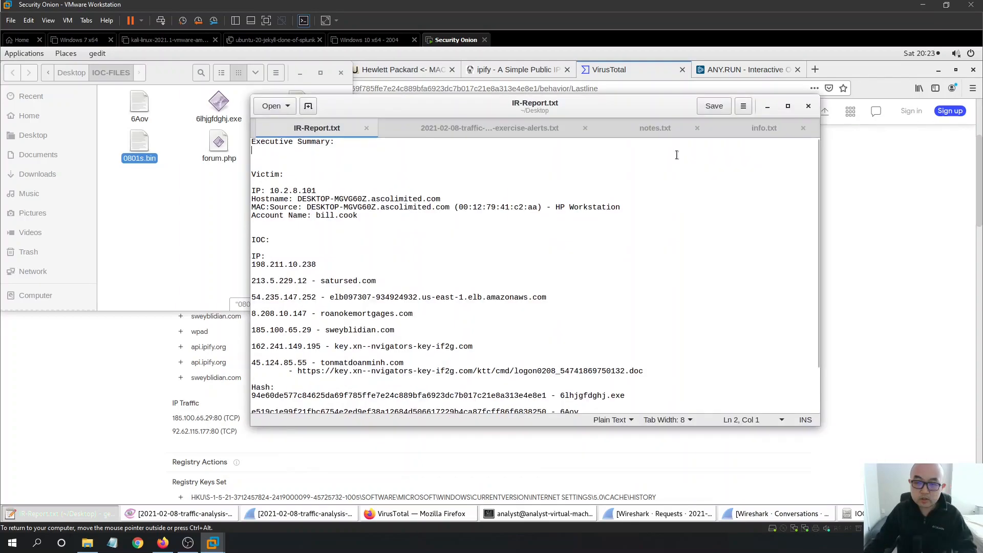
click(761, 134)
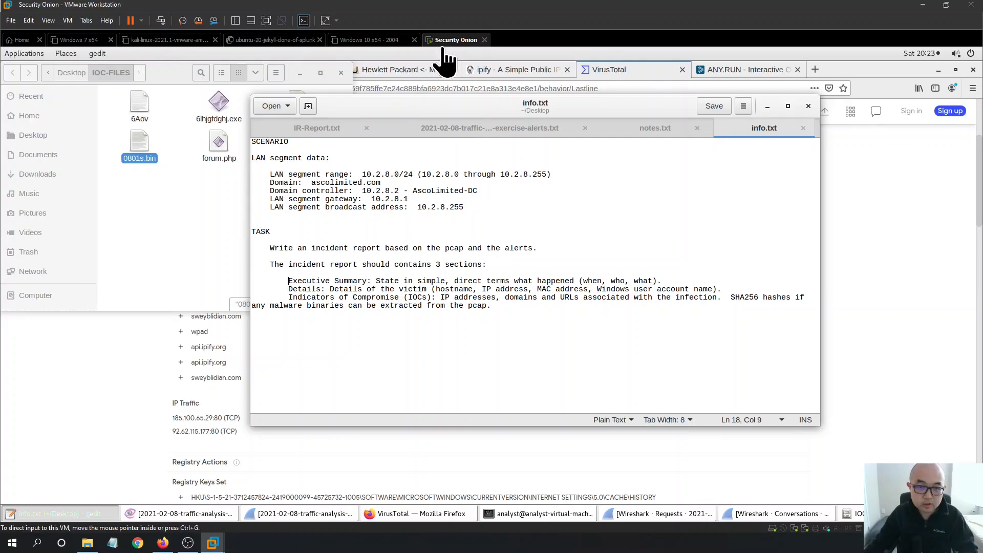
drag(539, 103, 520, 141)
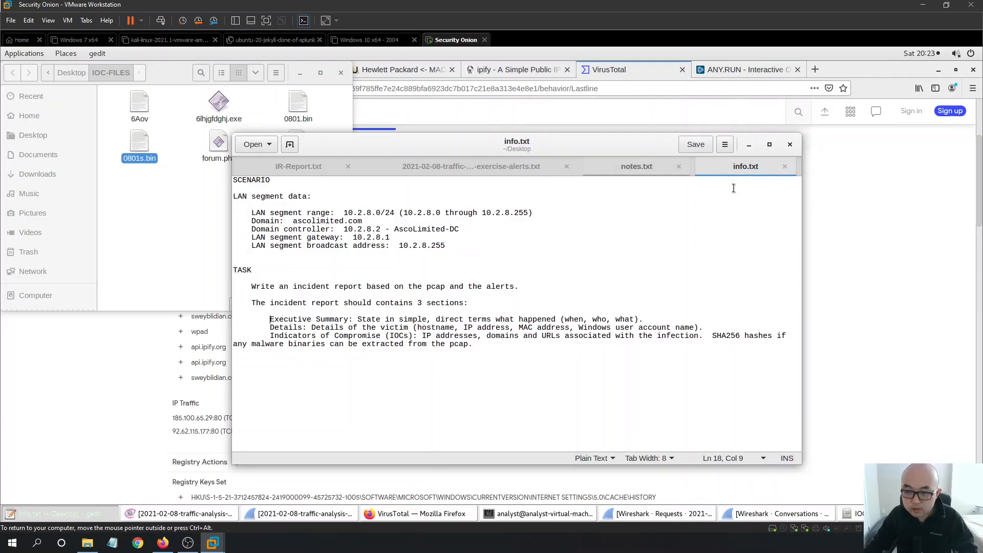
drag(479, 145, 535, 114)
click(557, 155)
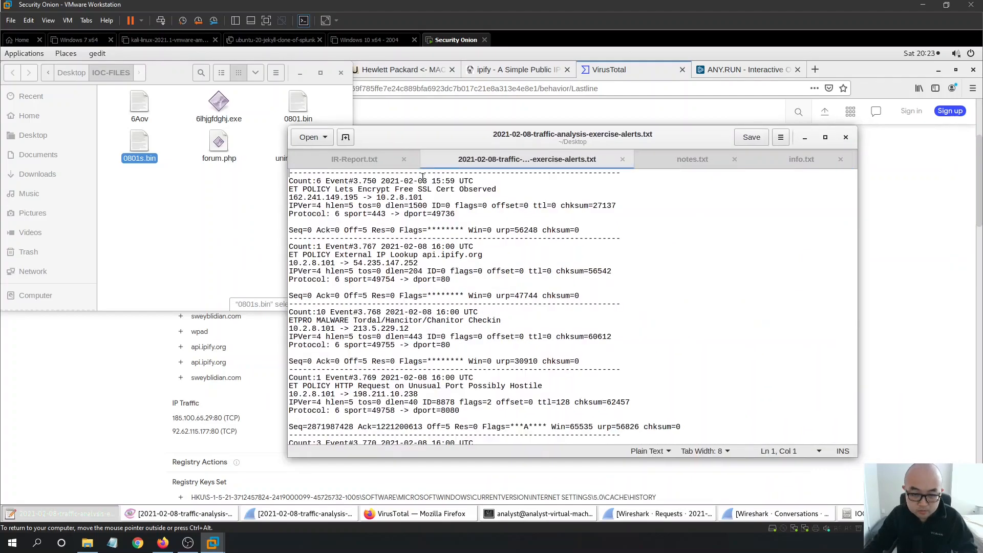
click(380, 160)
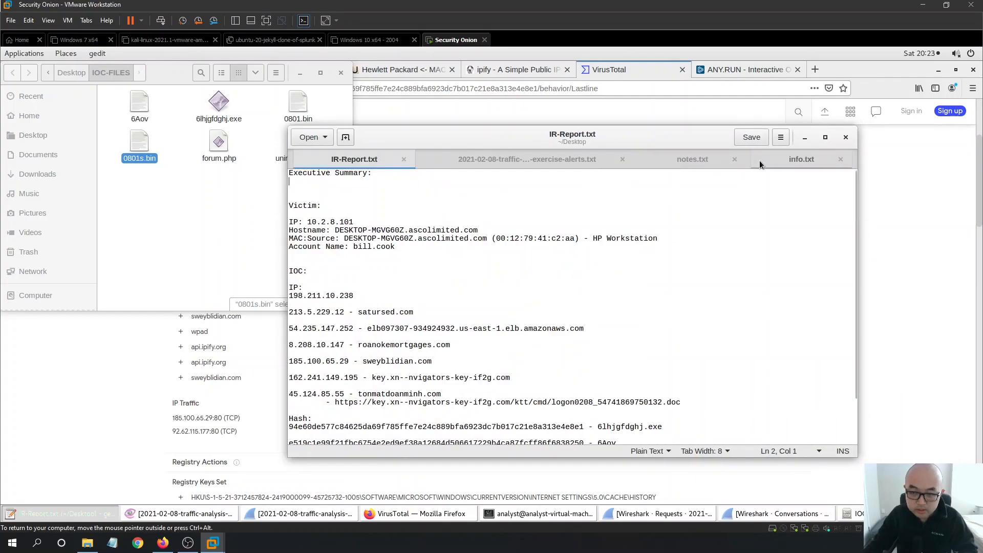
click(529, 159)
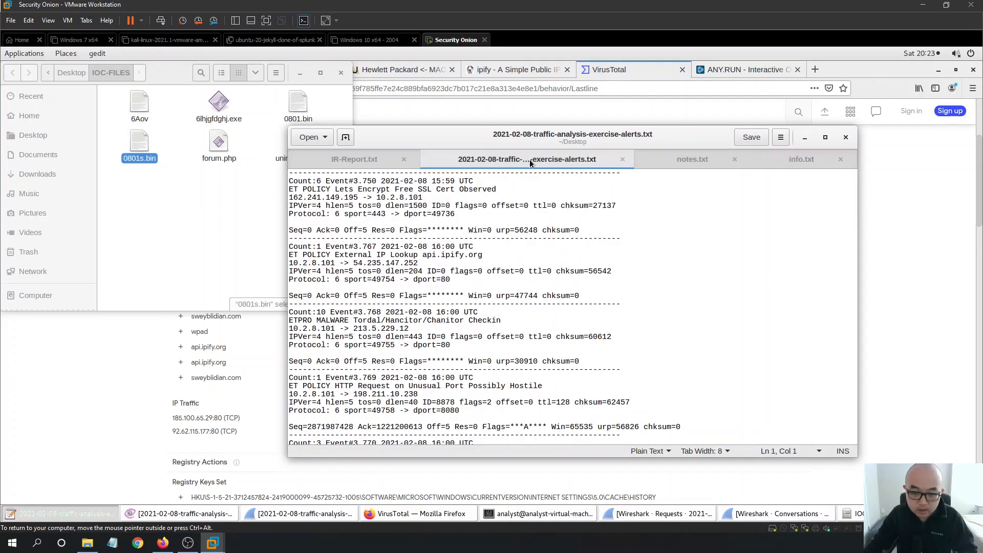
click(685, 159)
click(807, 159)
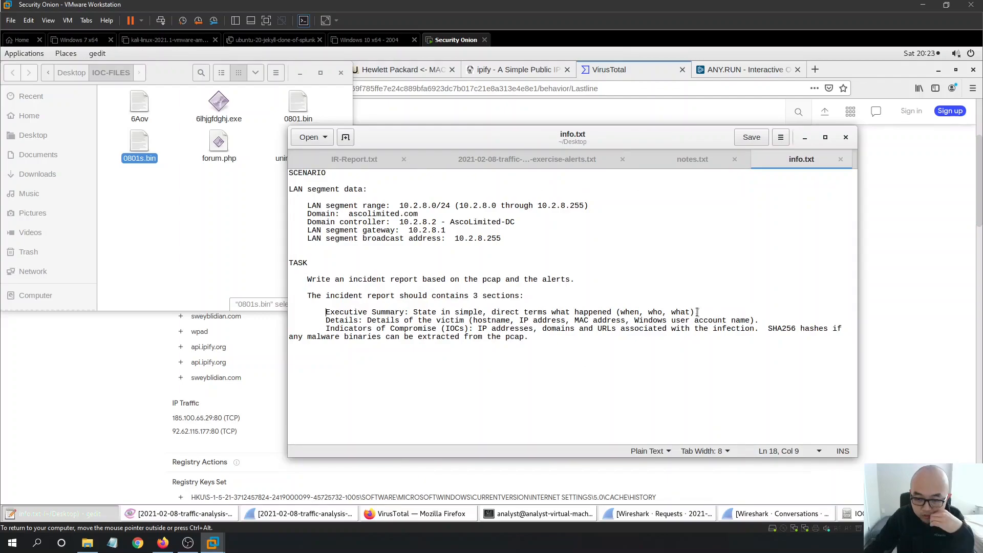
Examine Wireshark's HTTP request statistics and IPv4 conversations for the capture, putting each window away after checking it.
key(alt+Tab)
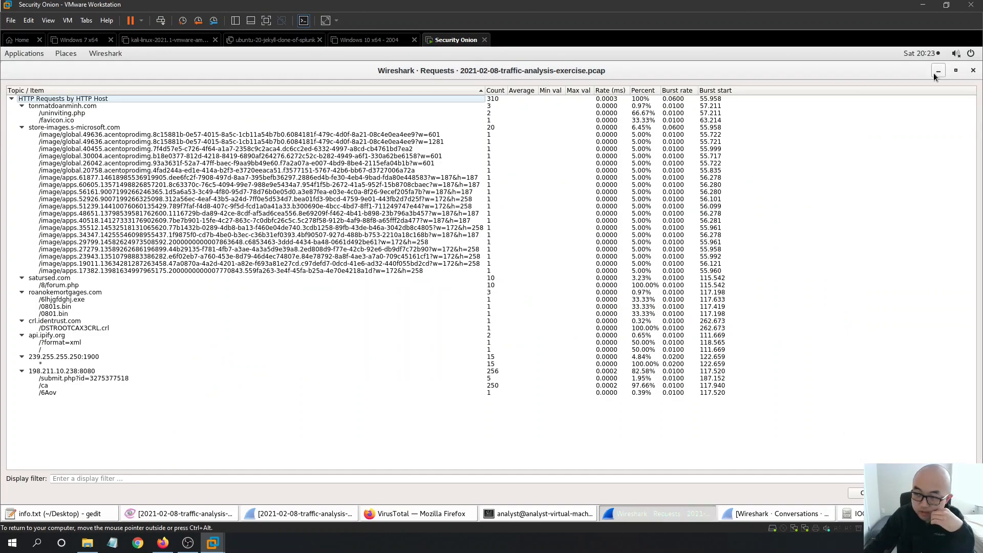
click(939, 71)
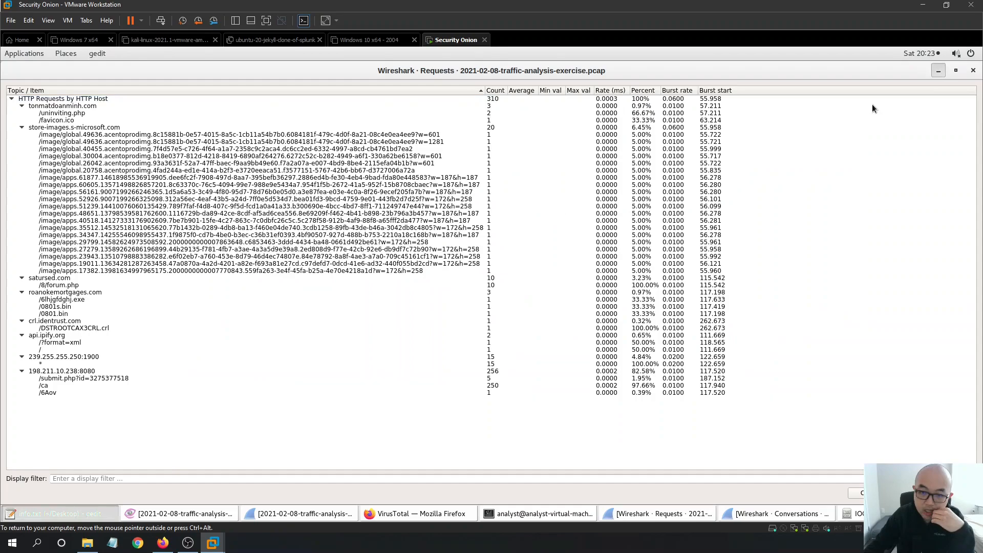
click(742, 513)
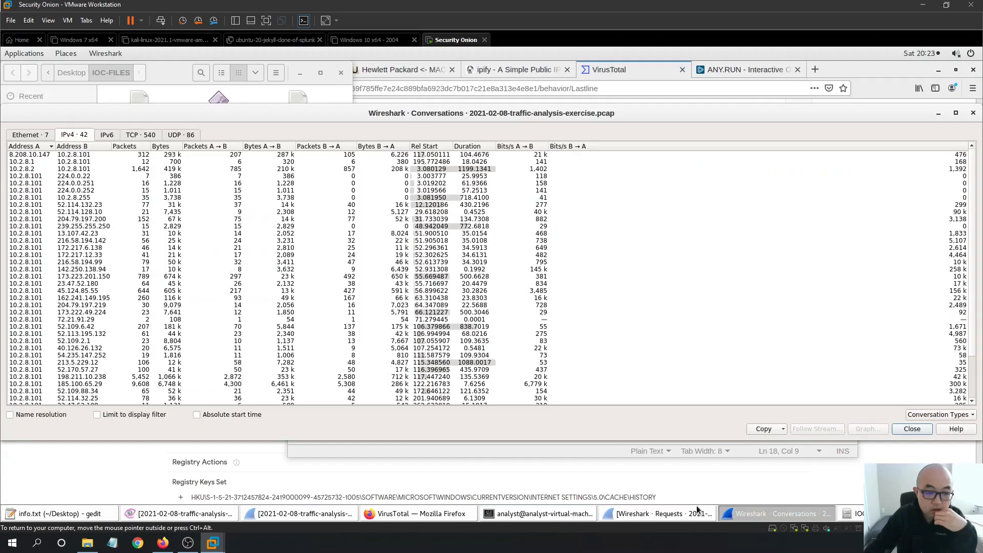
click(939, 112)
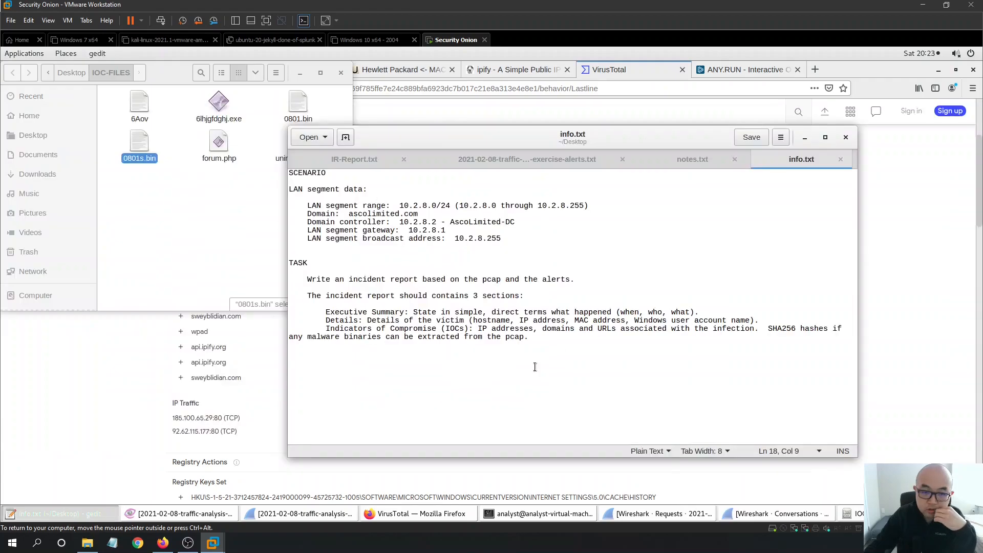
Filter the 2021-02-08 capture by http in Wireshark and inspect the earliest requests from the victim host.
click(303, 514)
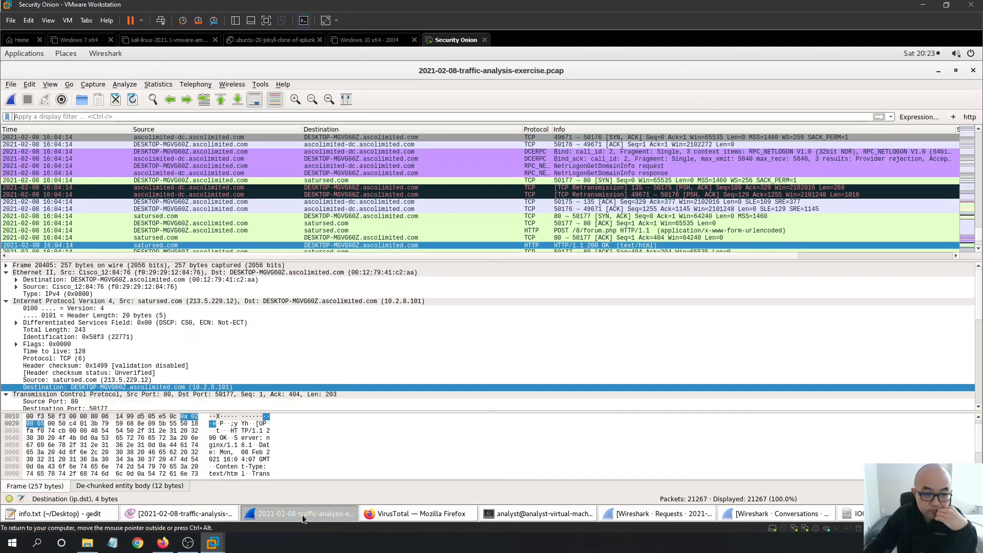
click(970, 117)
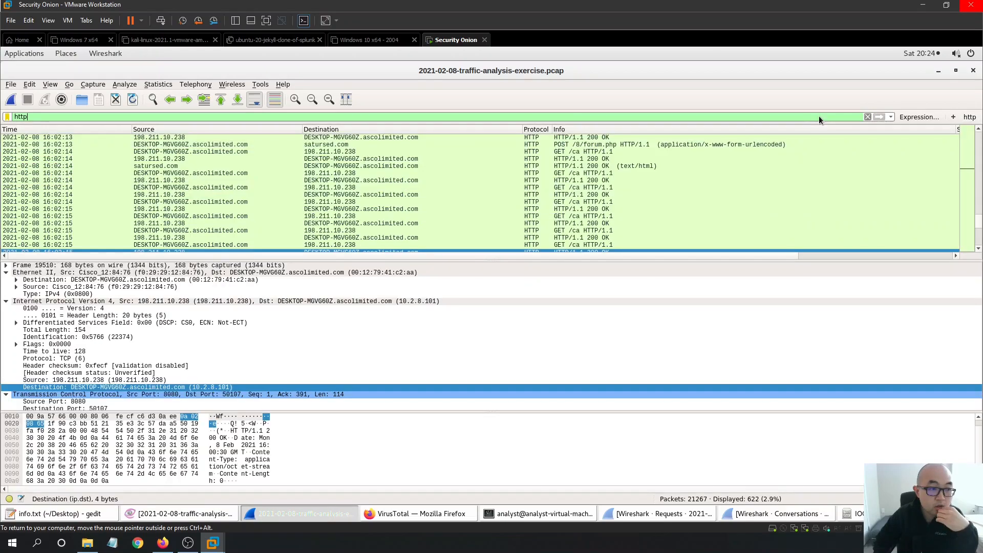
click(969, 116)
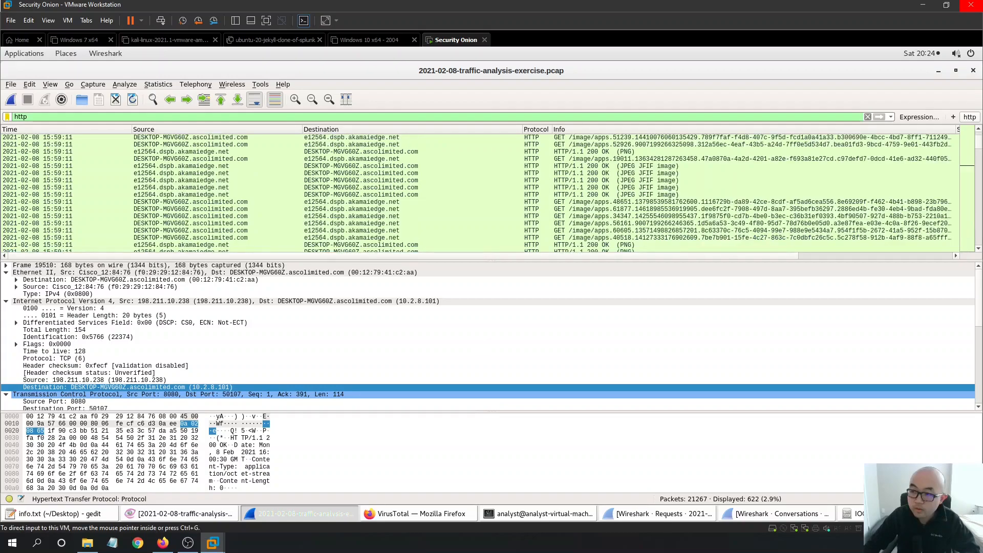
drag(978, 142, 979, 129)
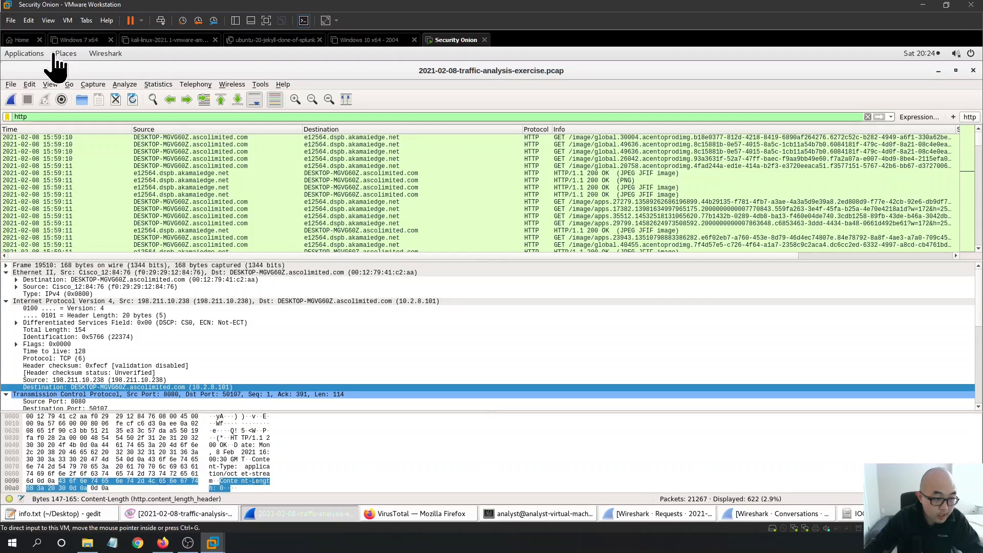
Check notes.txt and the exercise alerts file, and return to IR-Report.txt.
click(60, 513)
click(654, 161)
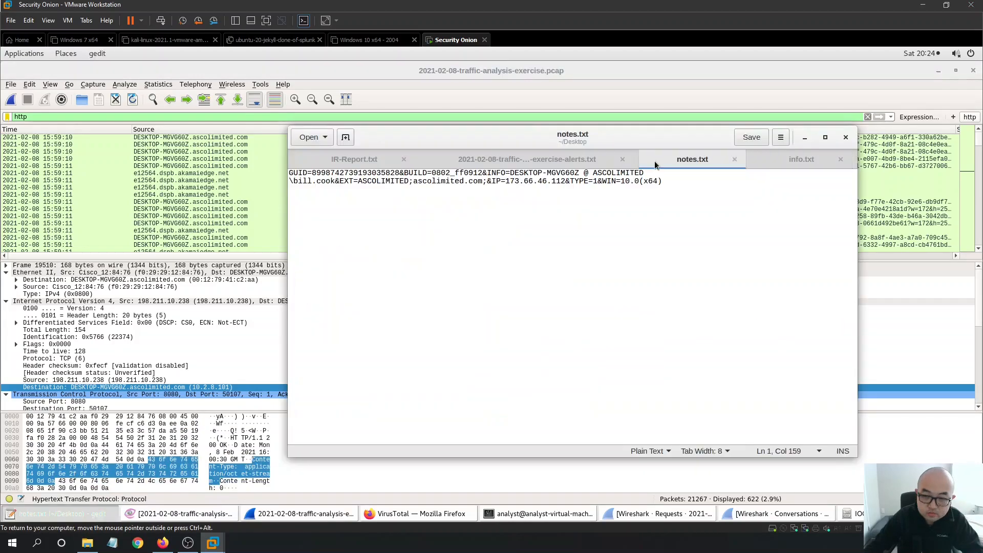
click(527, 159)
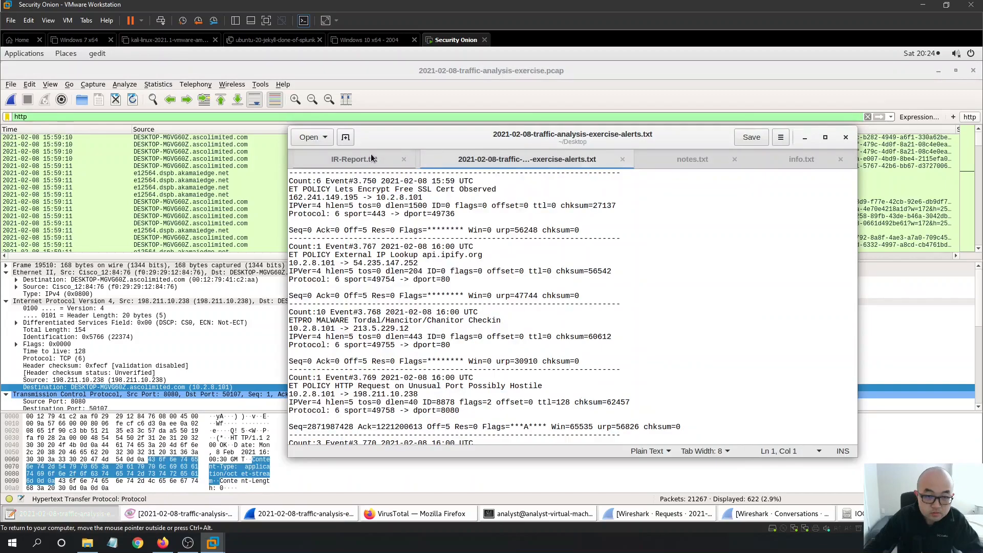
click(371, 153)
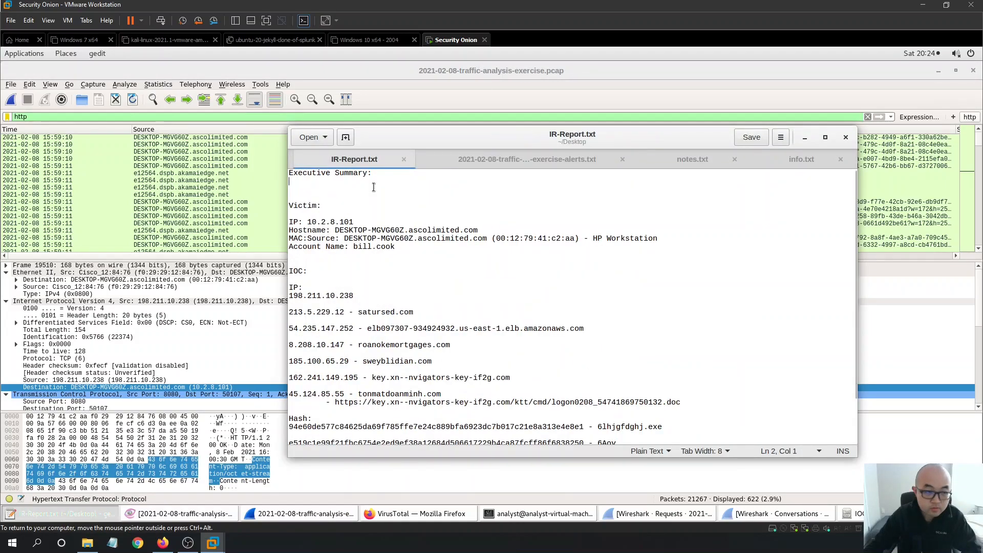
key(Return)
key(BackSpace)
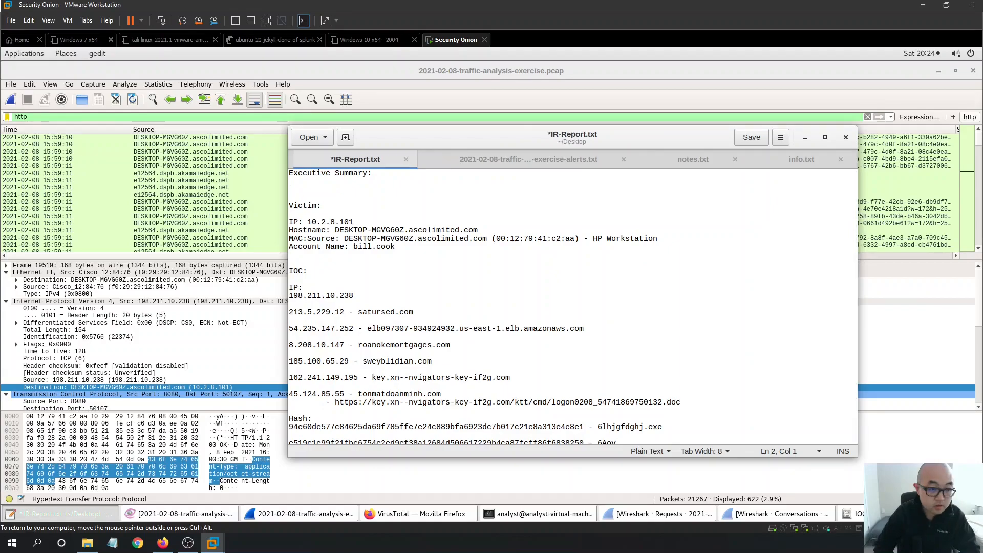
text(aT)
scroll(227, 192, down, 1)
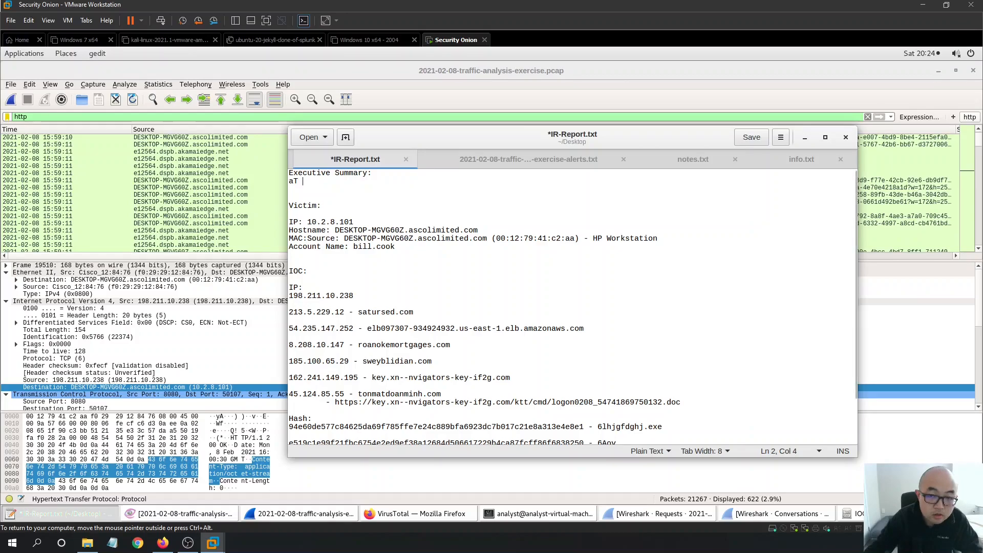
Move the report window clear of the packet list and select the first GET /uninviting.php request to tonmatdoanminh.com.
drag(561, 138, 661, 202)
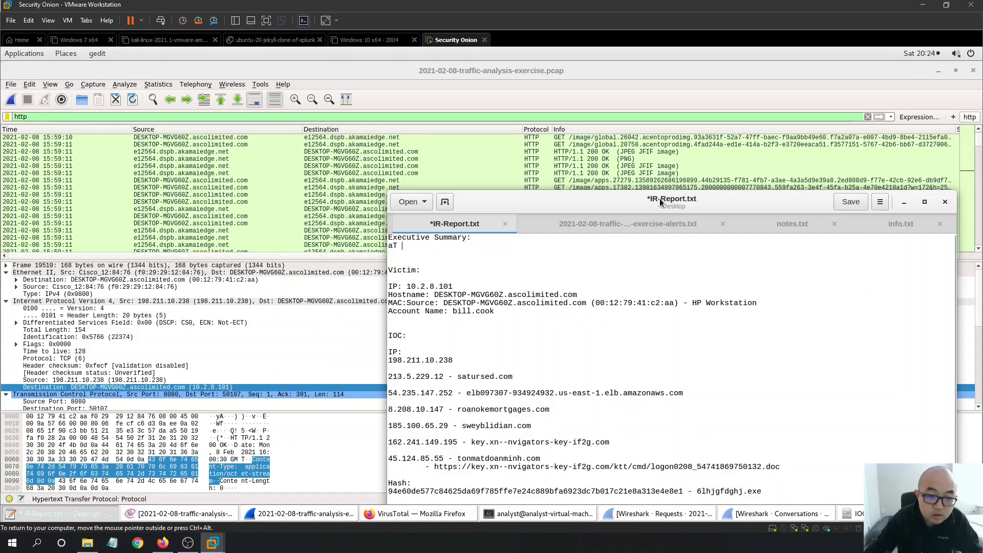
drag(661, 202, 749, 301)
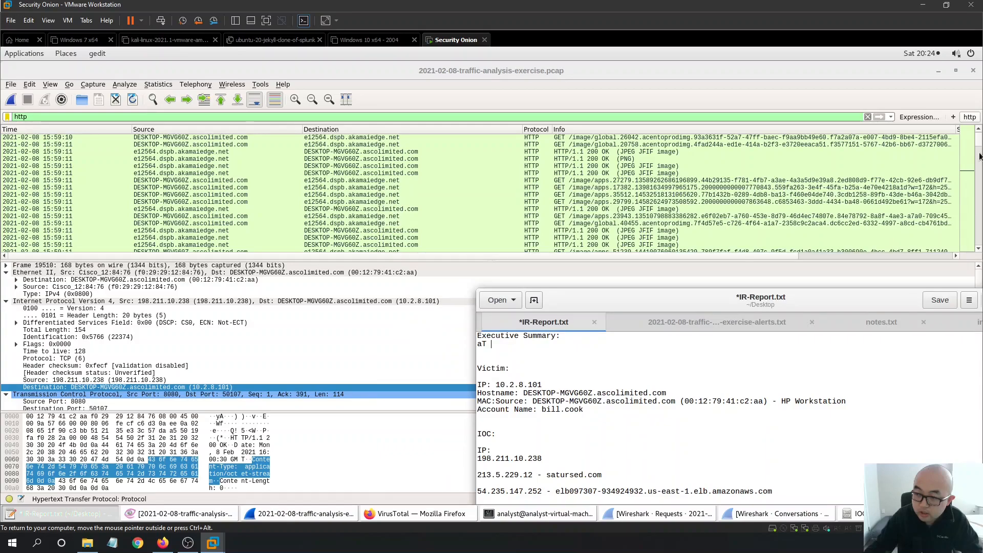
drag(979, 154, 979, 154)
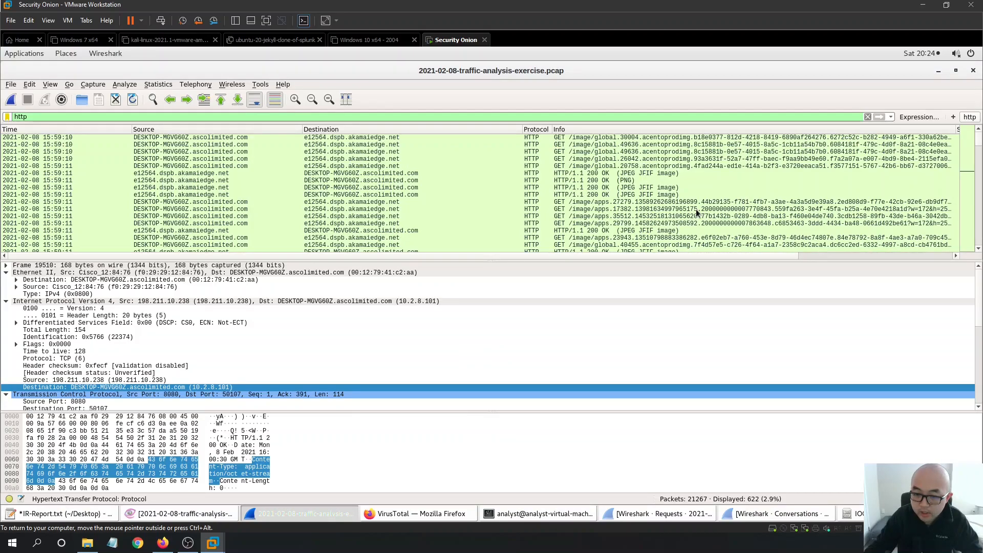
click(979, 248)
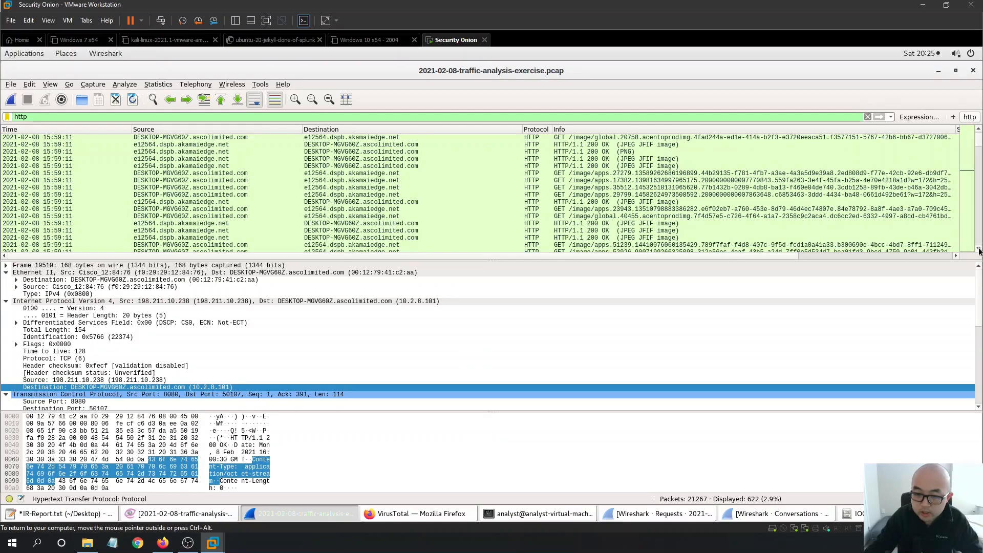
click(979, 250)
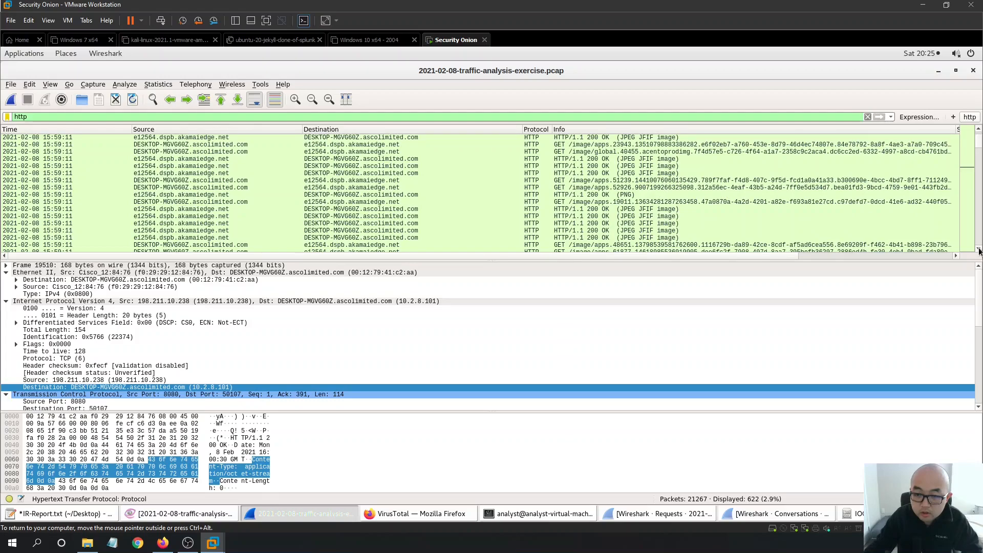
click(978, 250)
click(377, 202)
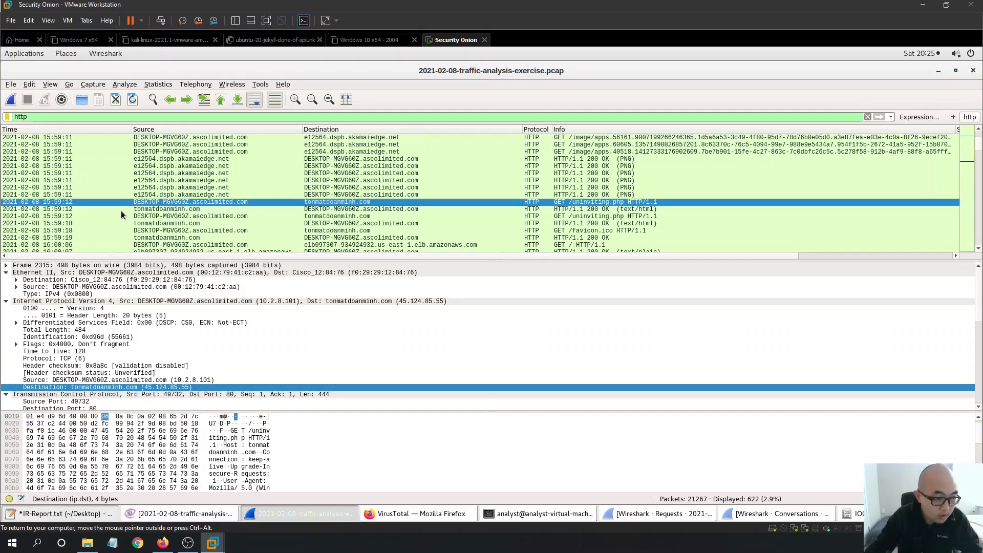
Clear the stray text under the "Executive Summary:" heading in IR-Report.txt and start a fresh line there.
click(61, 514)
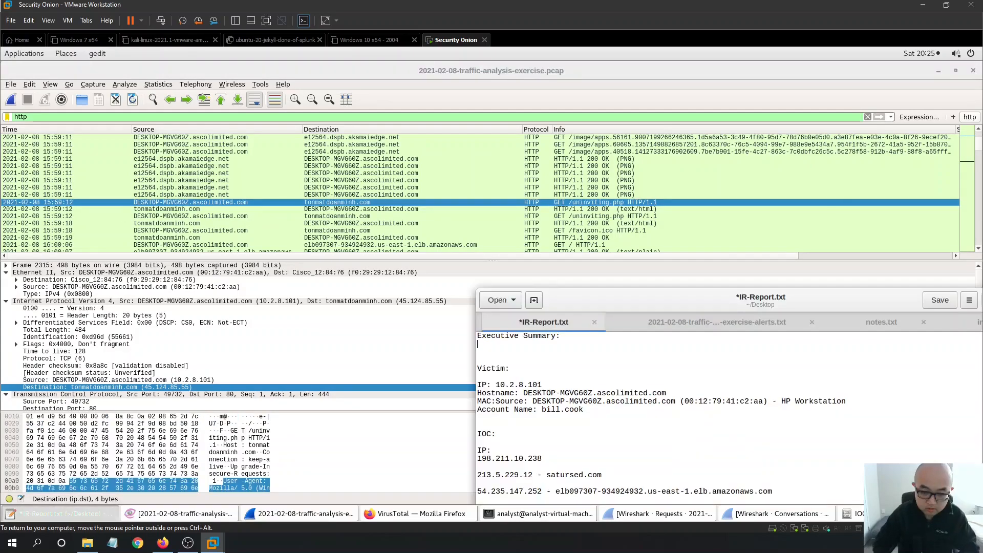
key(BackSpace)
key(BackSpace)
key(BackSpace)
key(BackSpace)
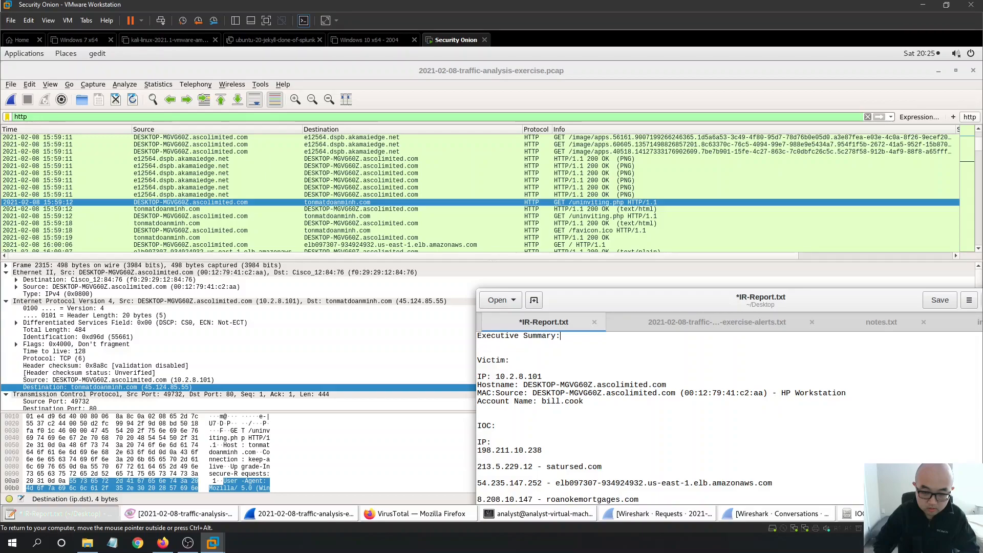
key(Return)
text(At 2021-)
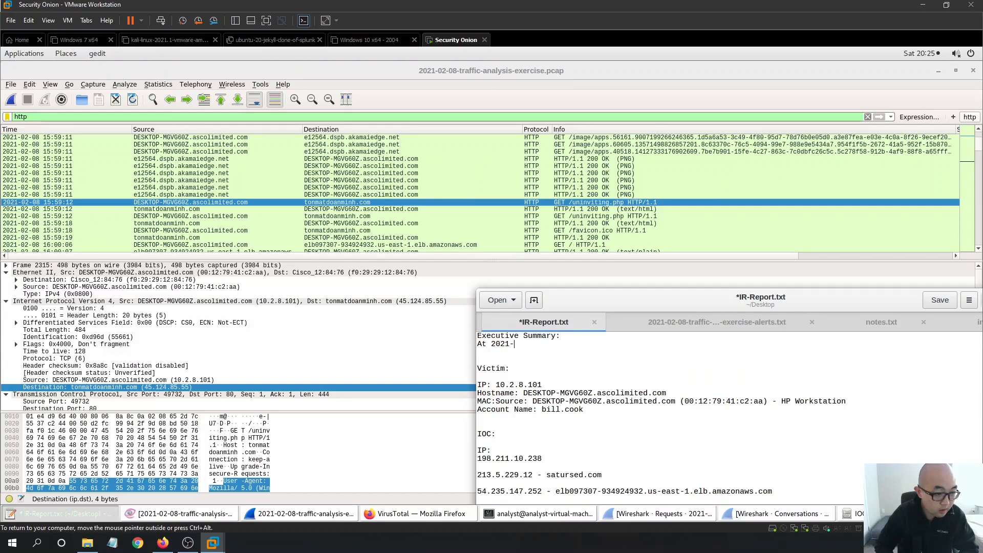
text(02-08 15:)
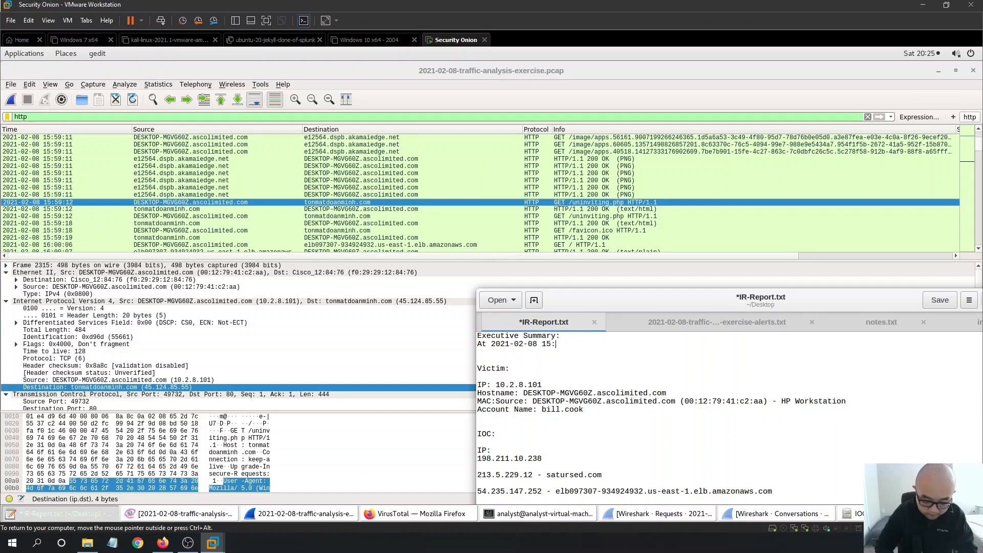
text(59:)
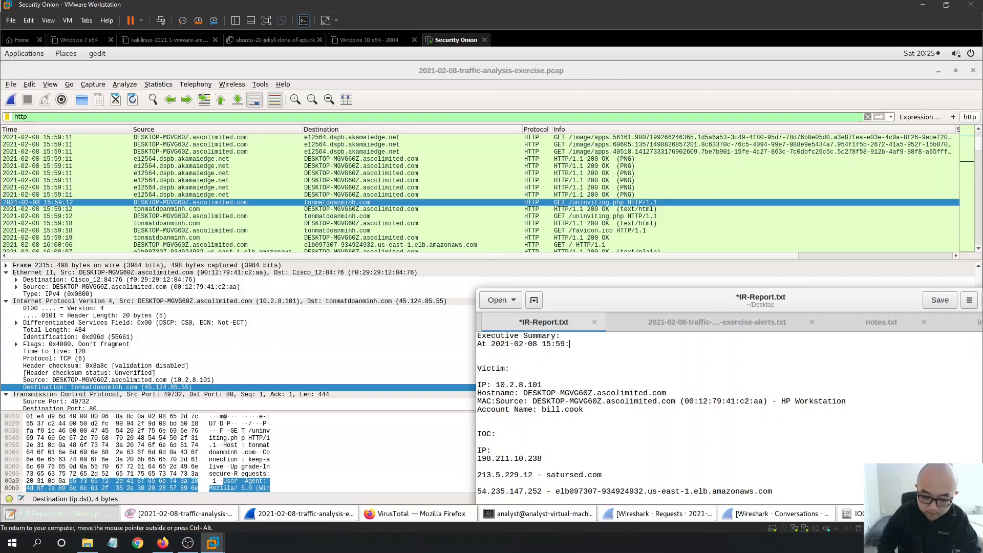
text(12 UTC)
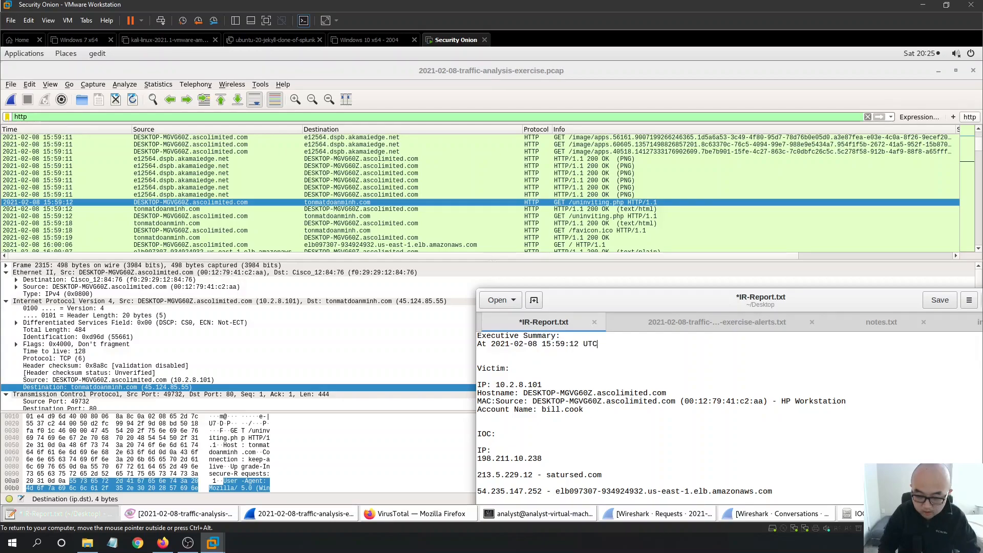
text(,)
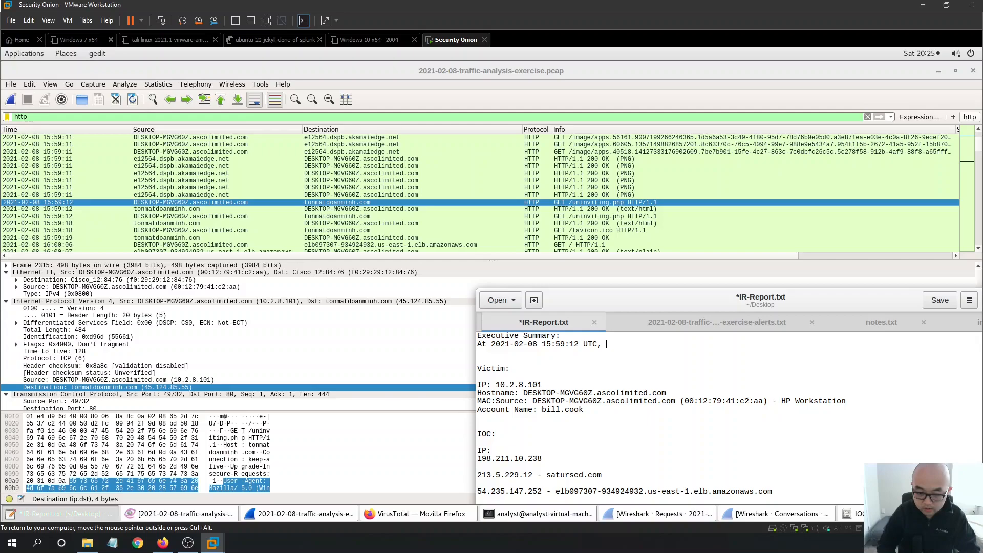
Finish the sentence by stating that the victim's user account "on the workstation MGVG60Z was infected by the malwares." and save the report.
text(the user bill.c)
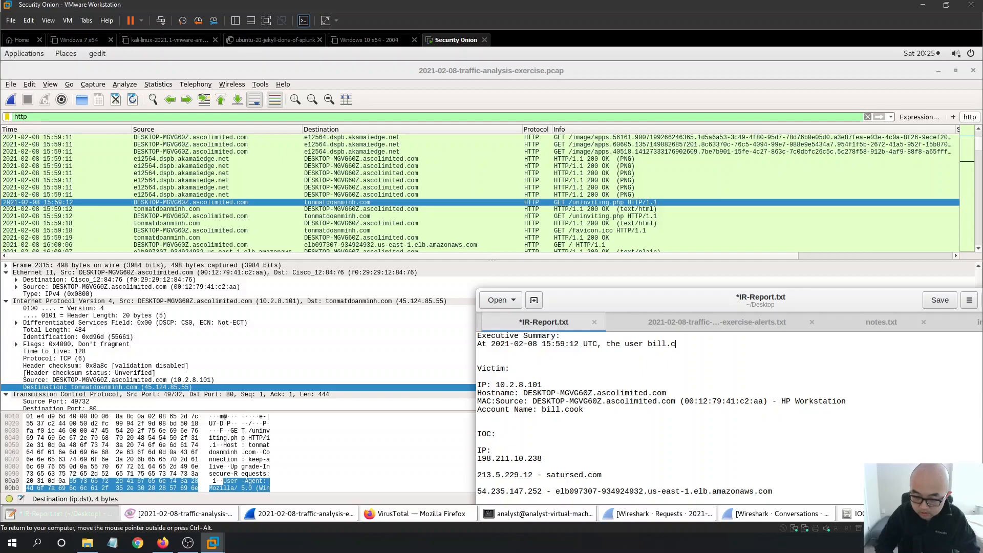
text(ook on the )
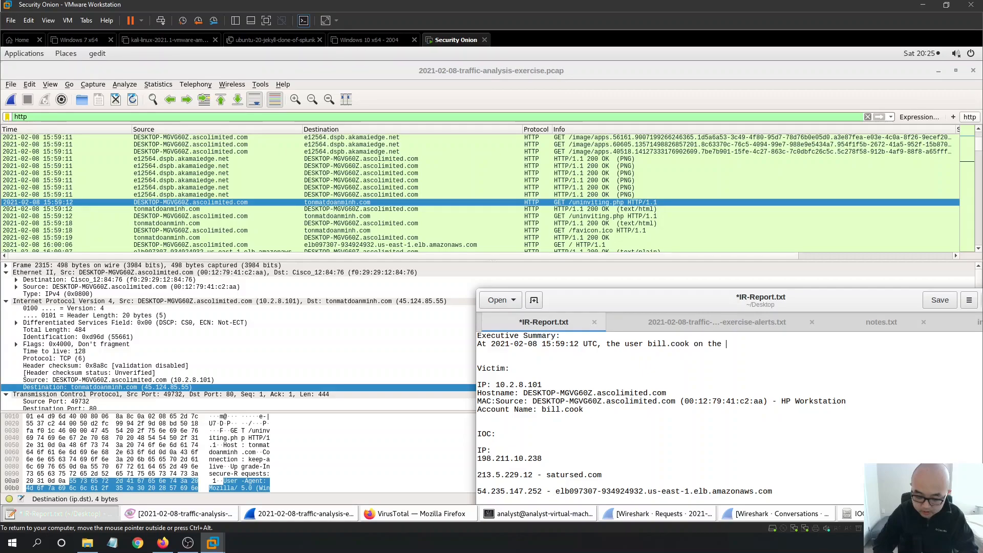
text(workstatio)
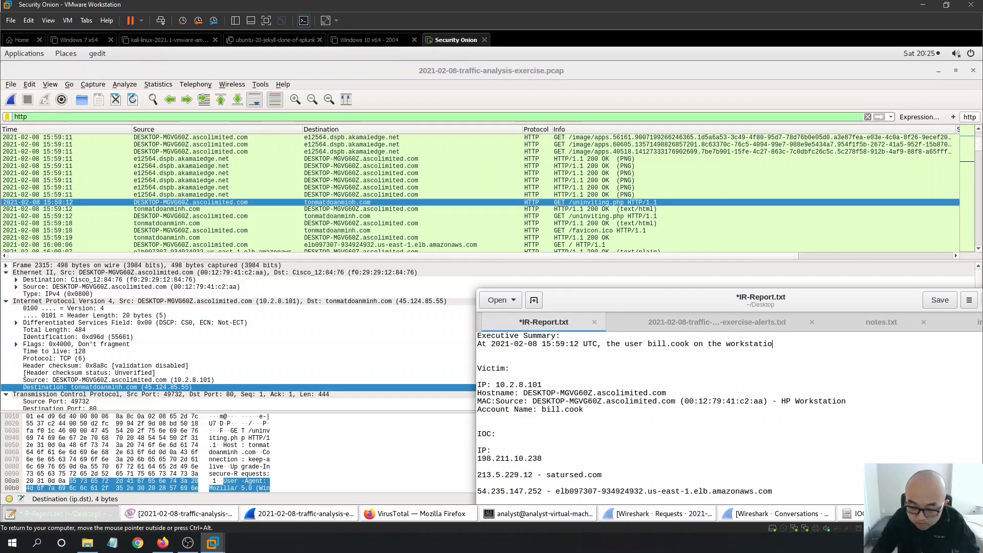
text(n M)
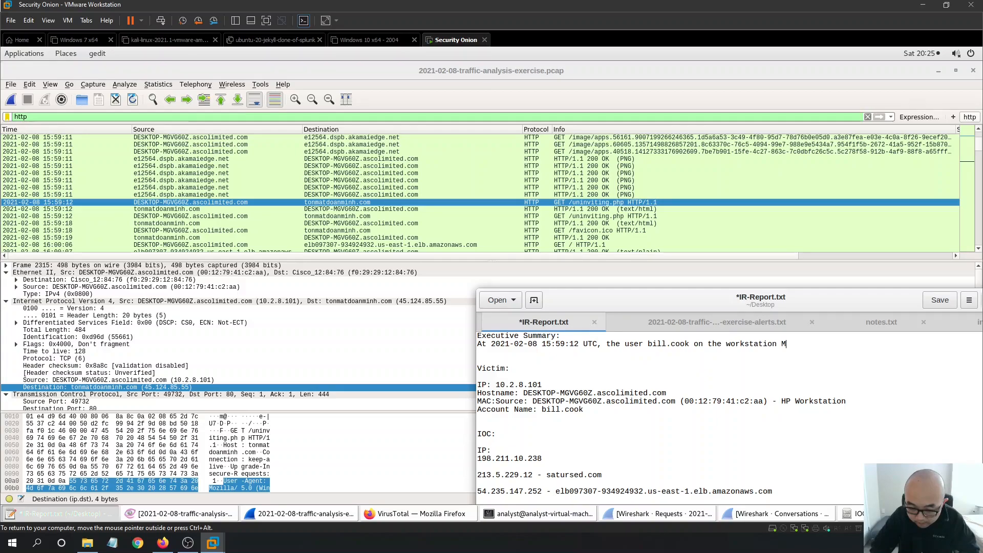
text(GVG60Z was i)
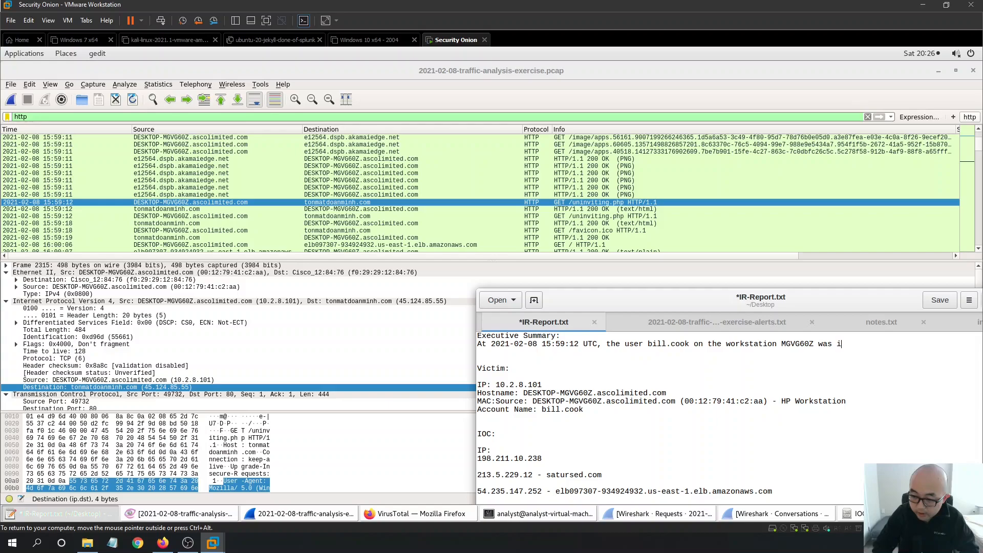
text(nfected by the malw)
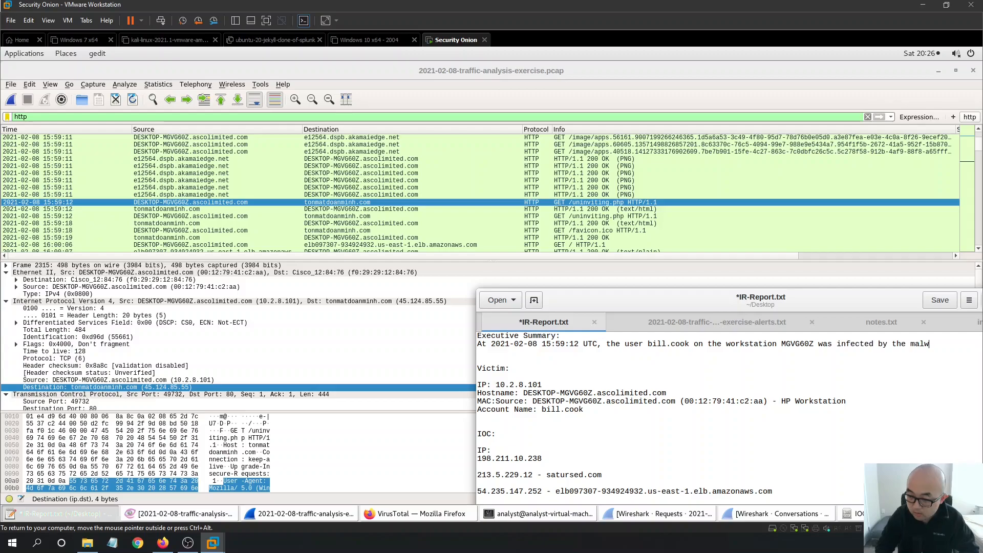
text(ares.)
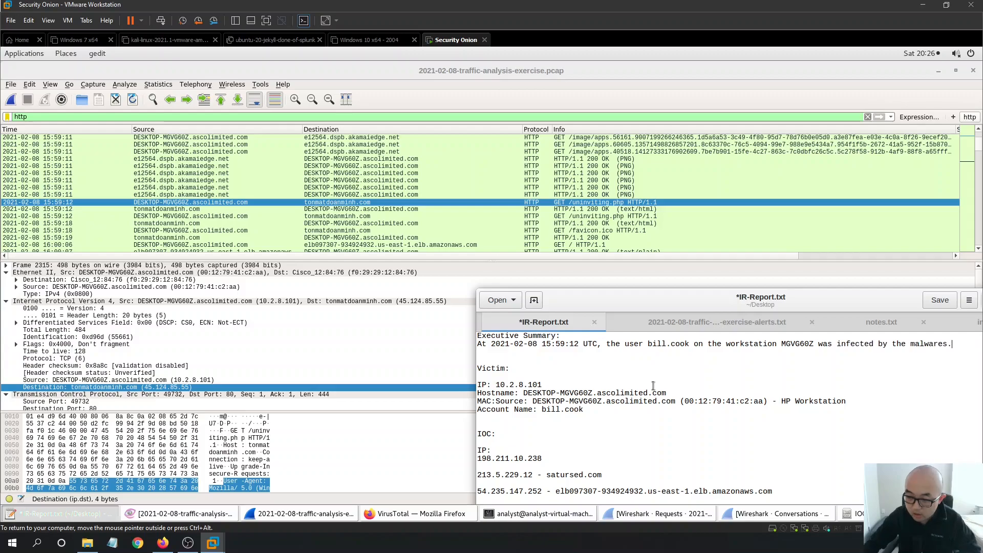
key(ctrl+s)
Move the report window fully into view and review it from the executive summary through the hash list.
drag(764, 293, 619, 177)
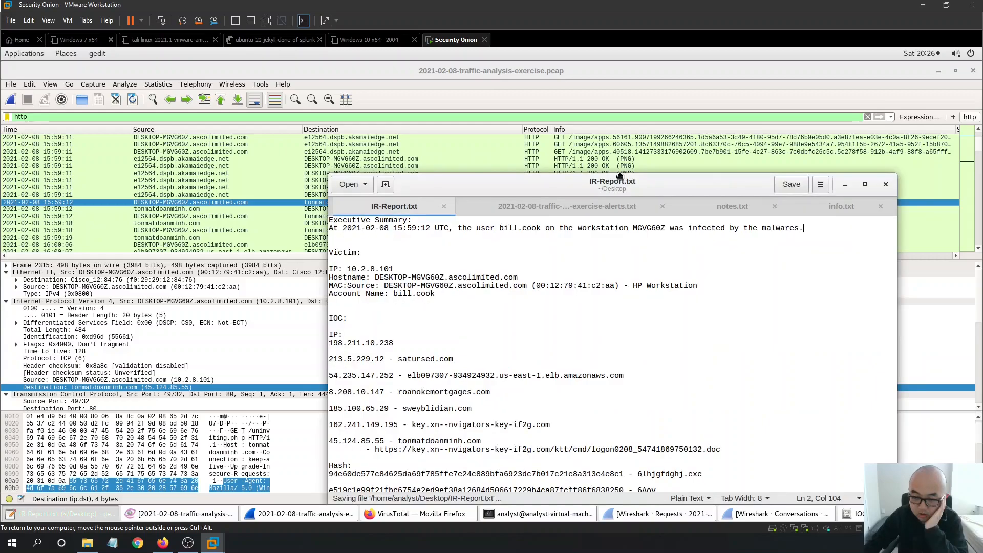
scroll(345, 389, down, 2)
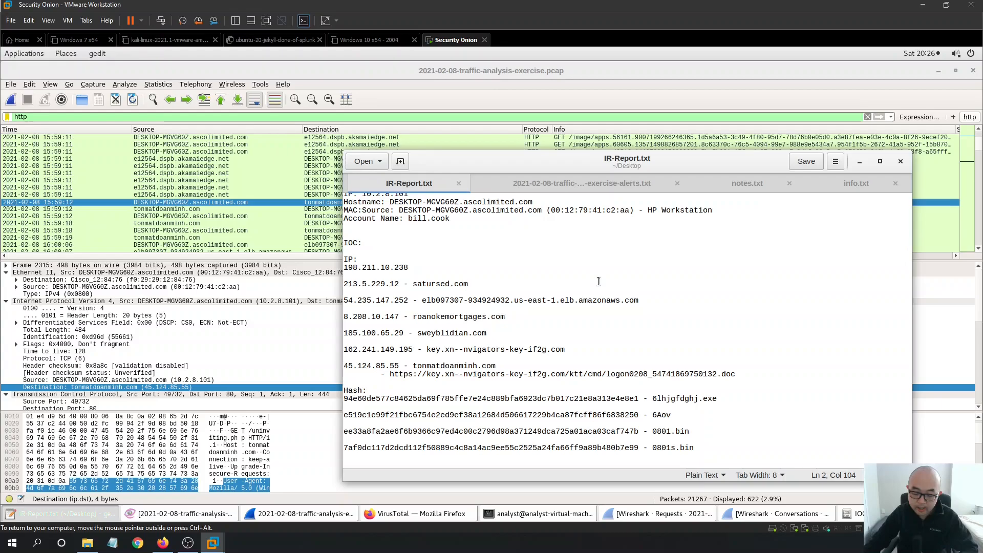
scroll(598, 281, up, 2)
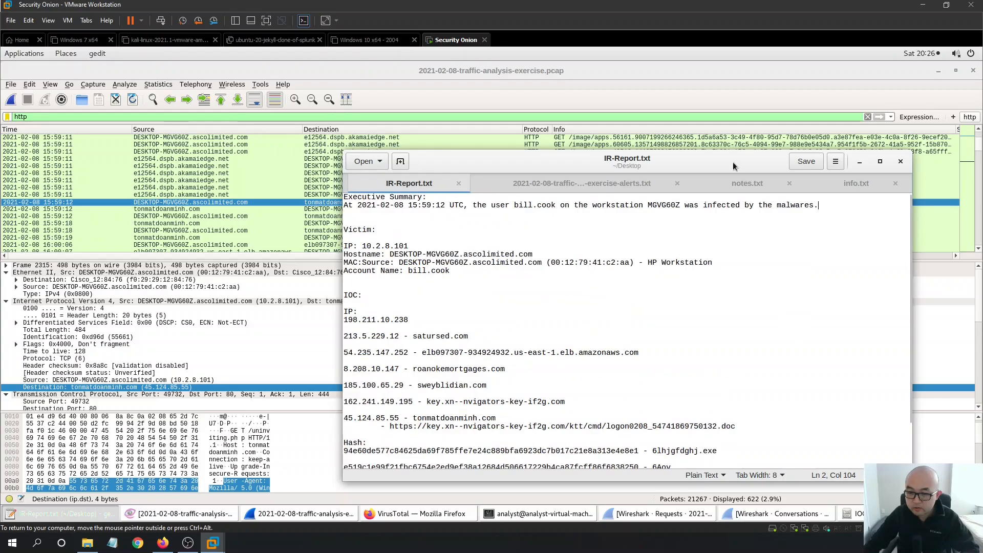
drag(734, 166, 679, 114)
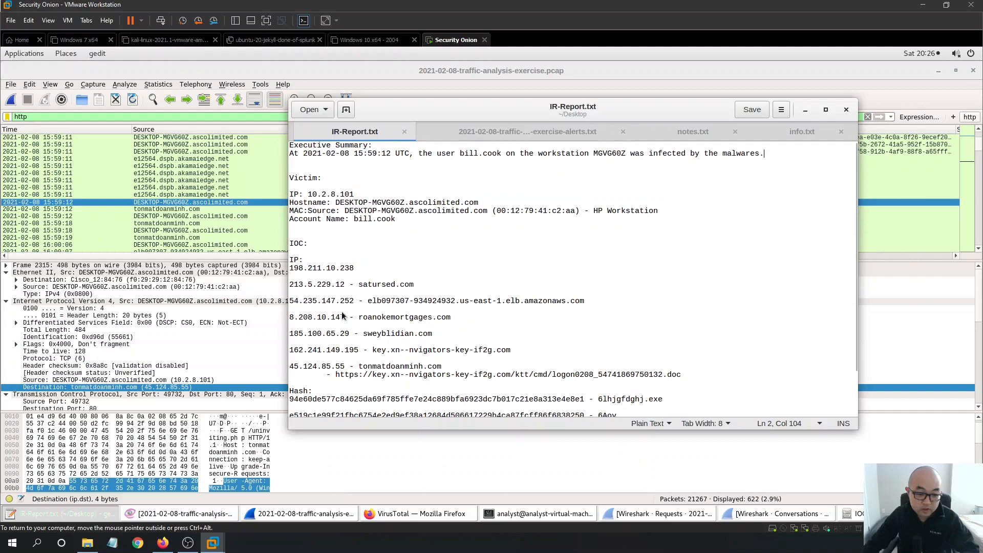